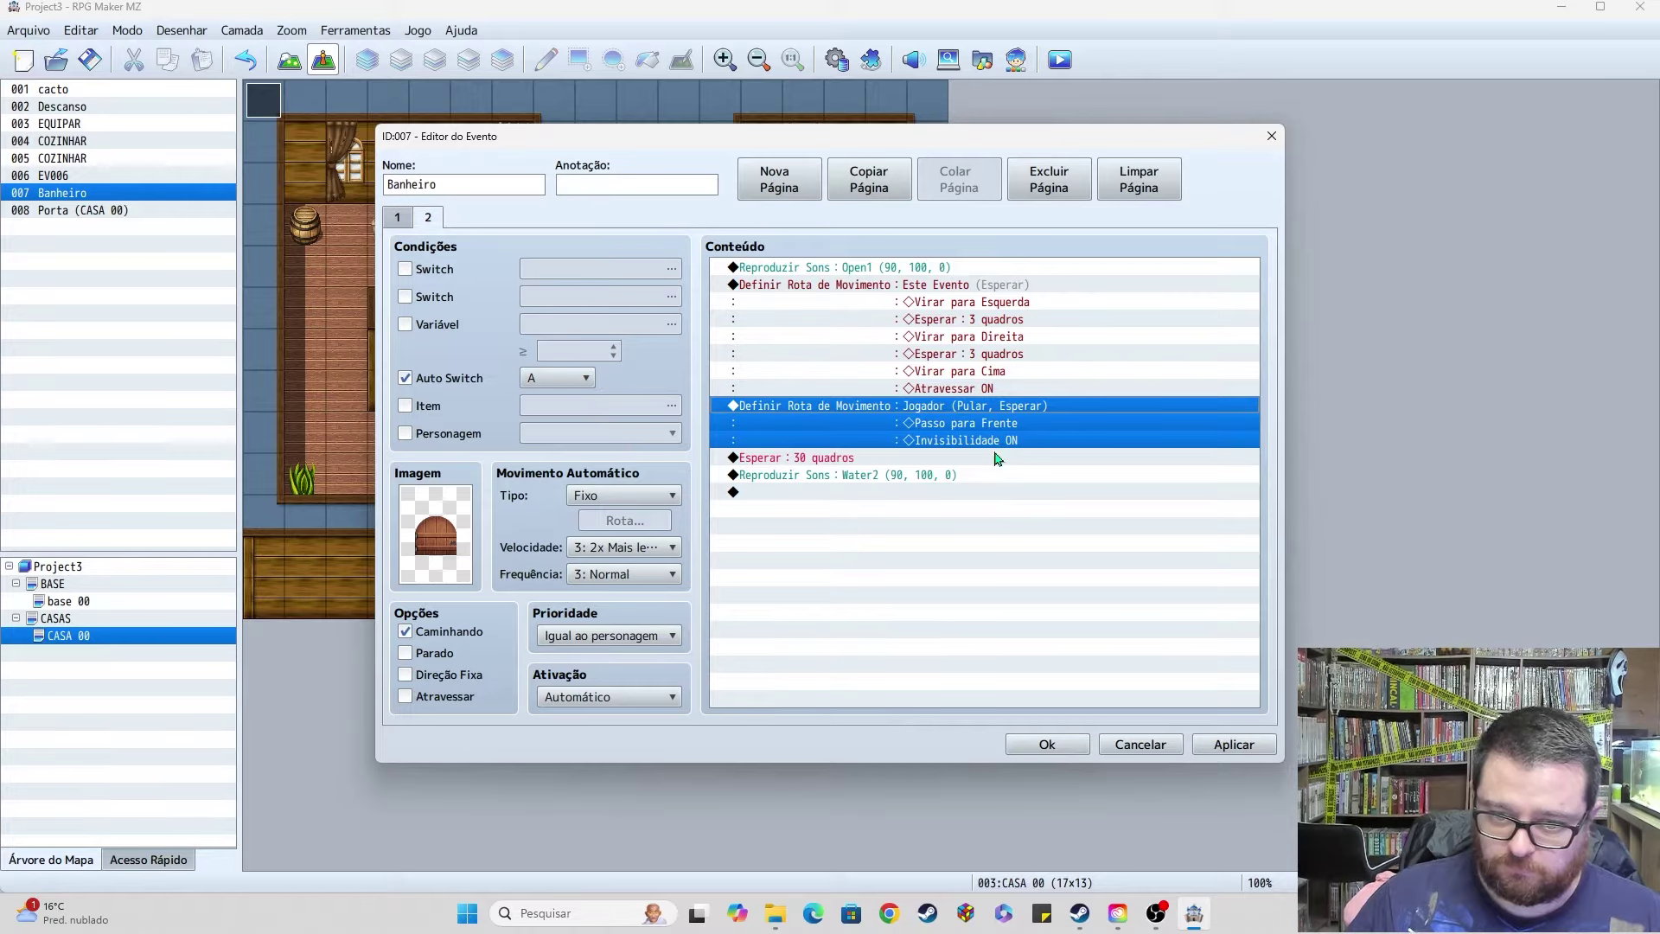
Step: Copy the door's first movement route on page 2 of the Banheiro event and insert the copy before the 30-frame wait
click(846, 461)
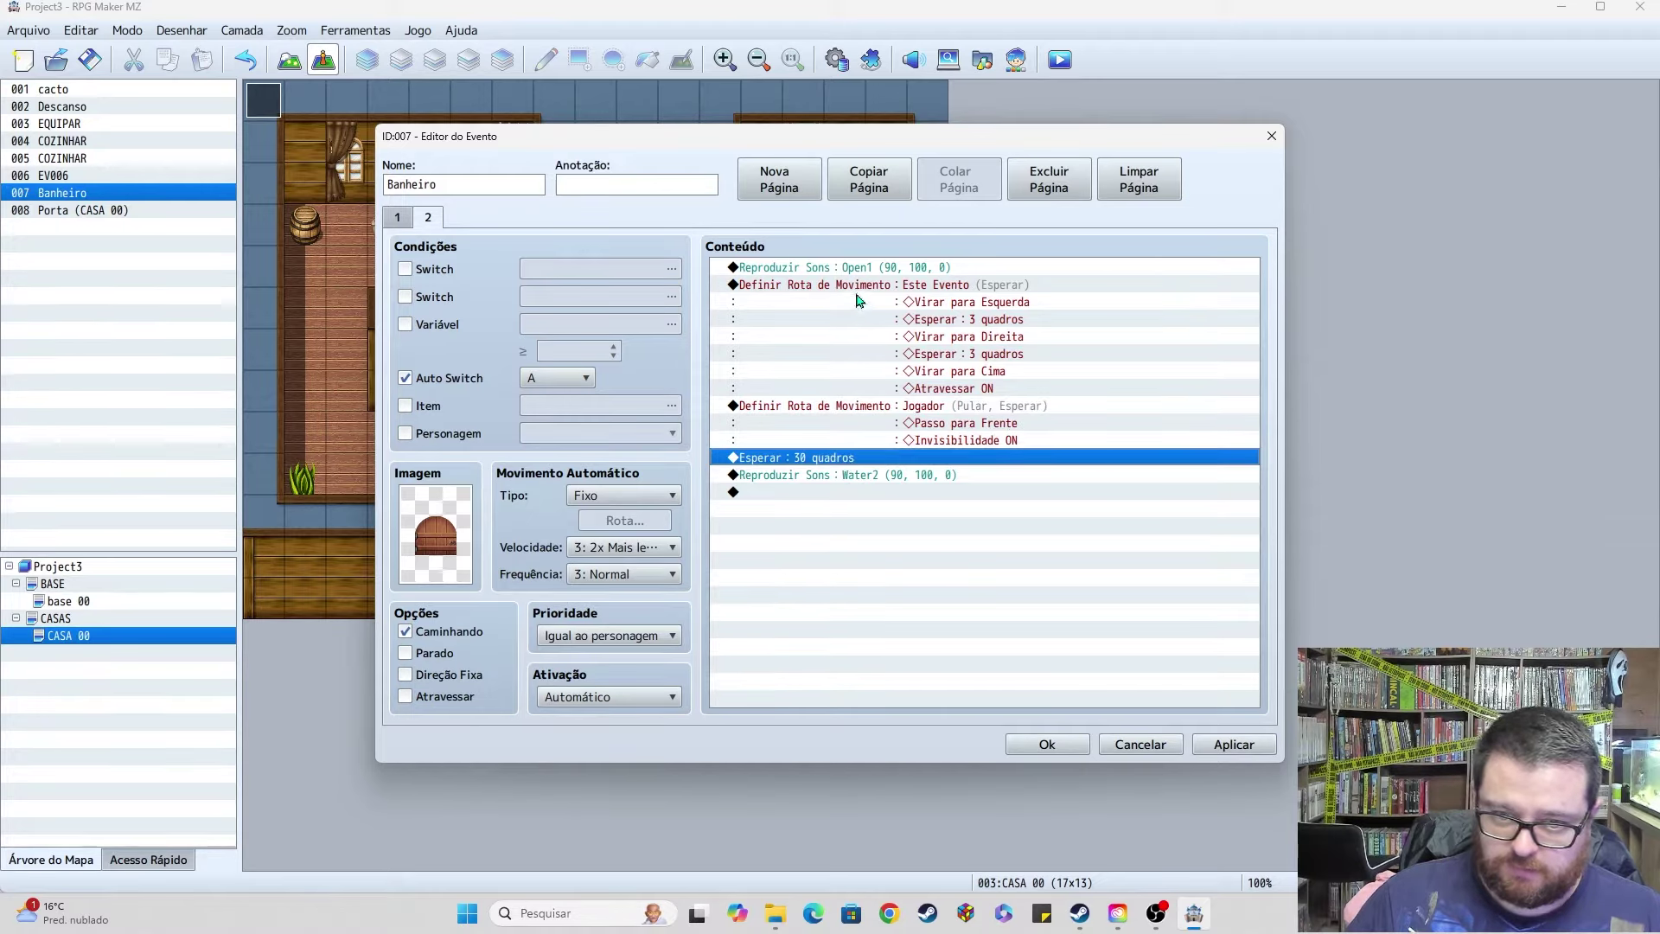
click(874, 356)
click(844, 459)
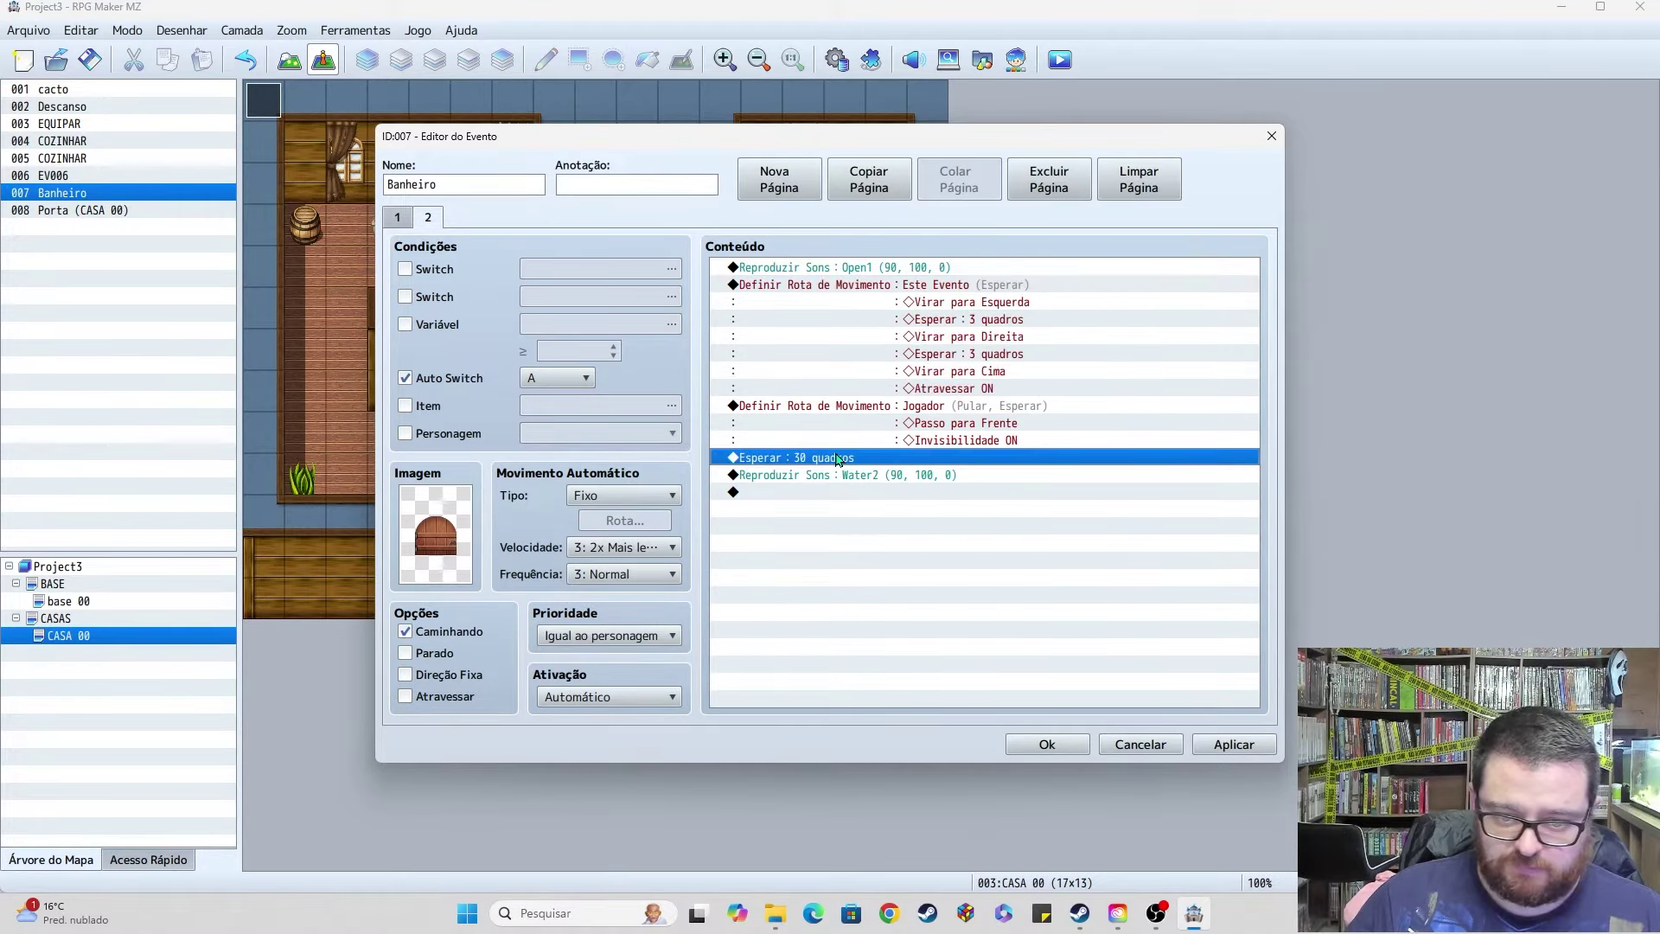
key(ctrl+v)
click(848, 461)
Step: Remove the Virar para Esquerda, Virar para Direita and Virar para Cima commands from the copied door route
double_click(851, 462)
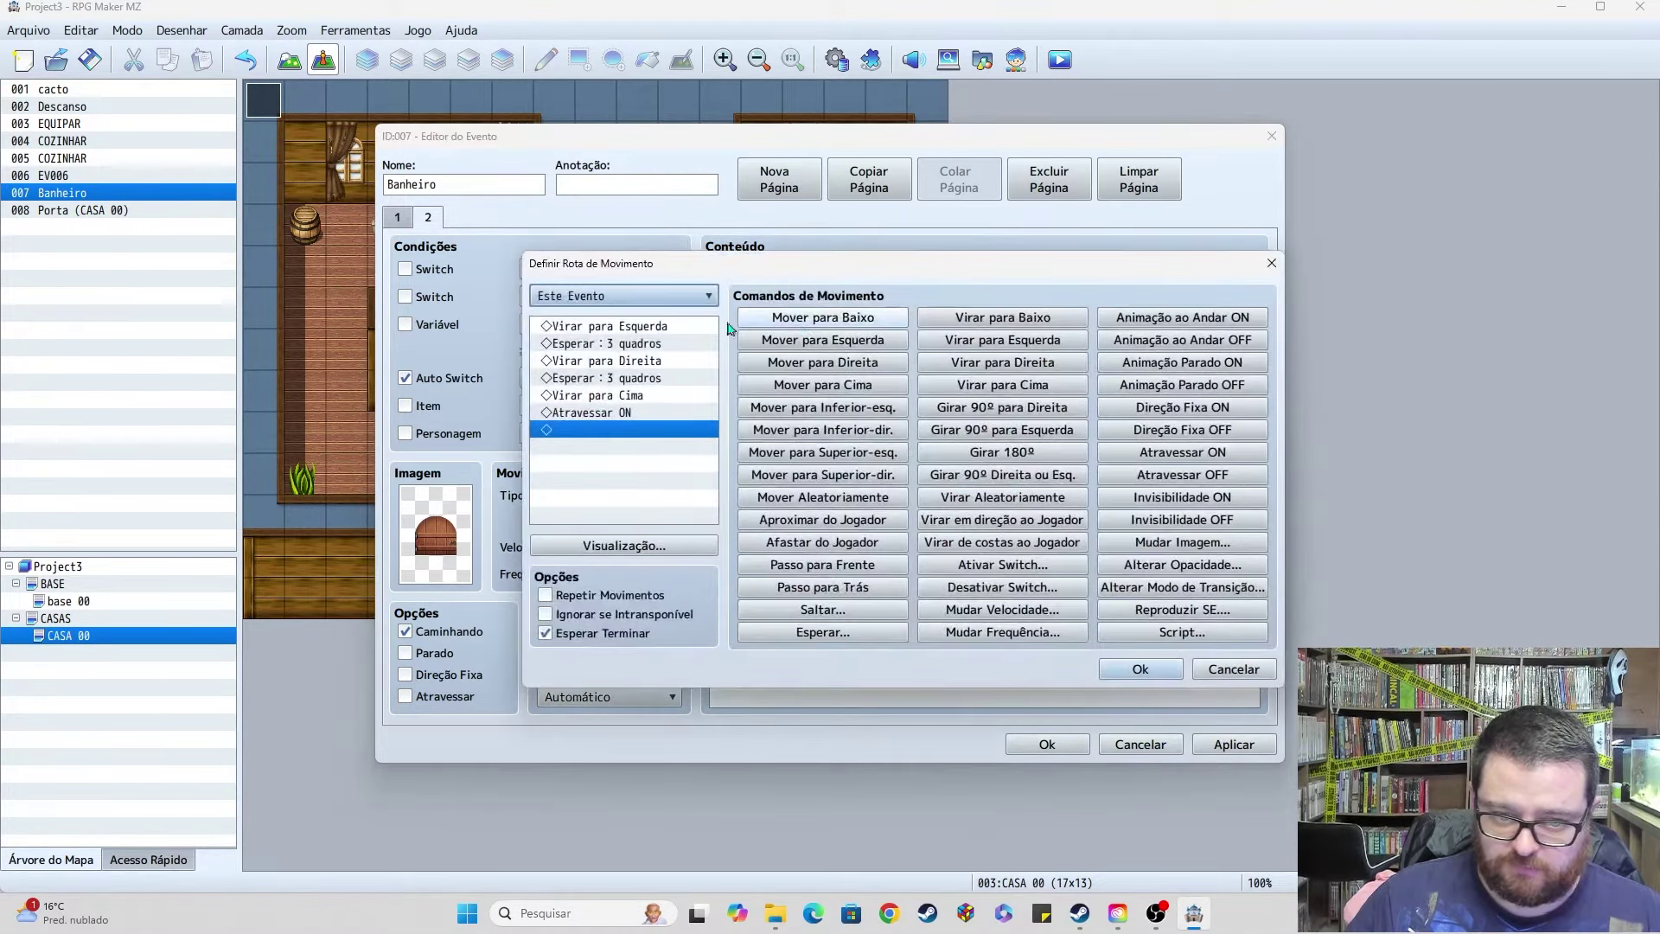
click(640, 327)
key(Delete)
click(640, 364)
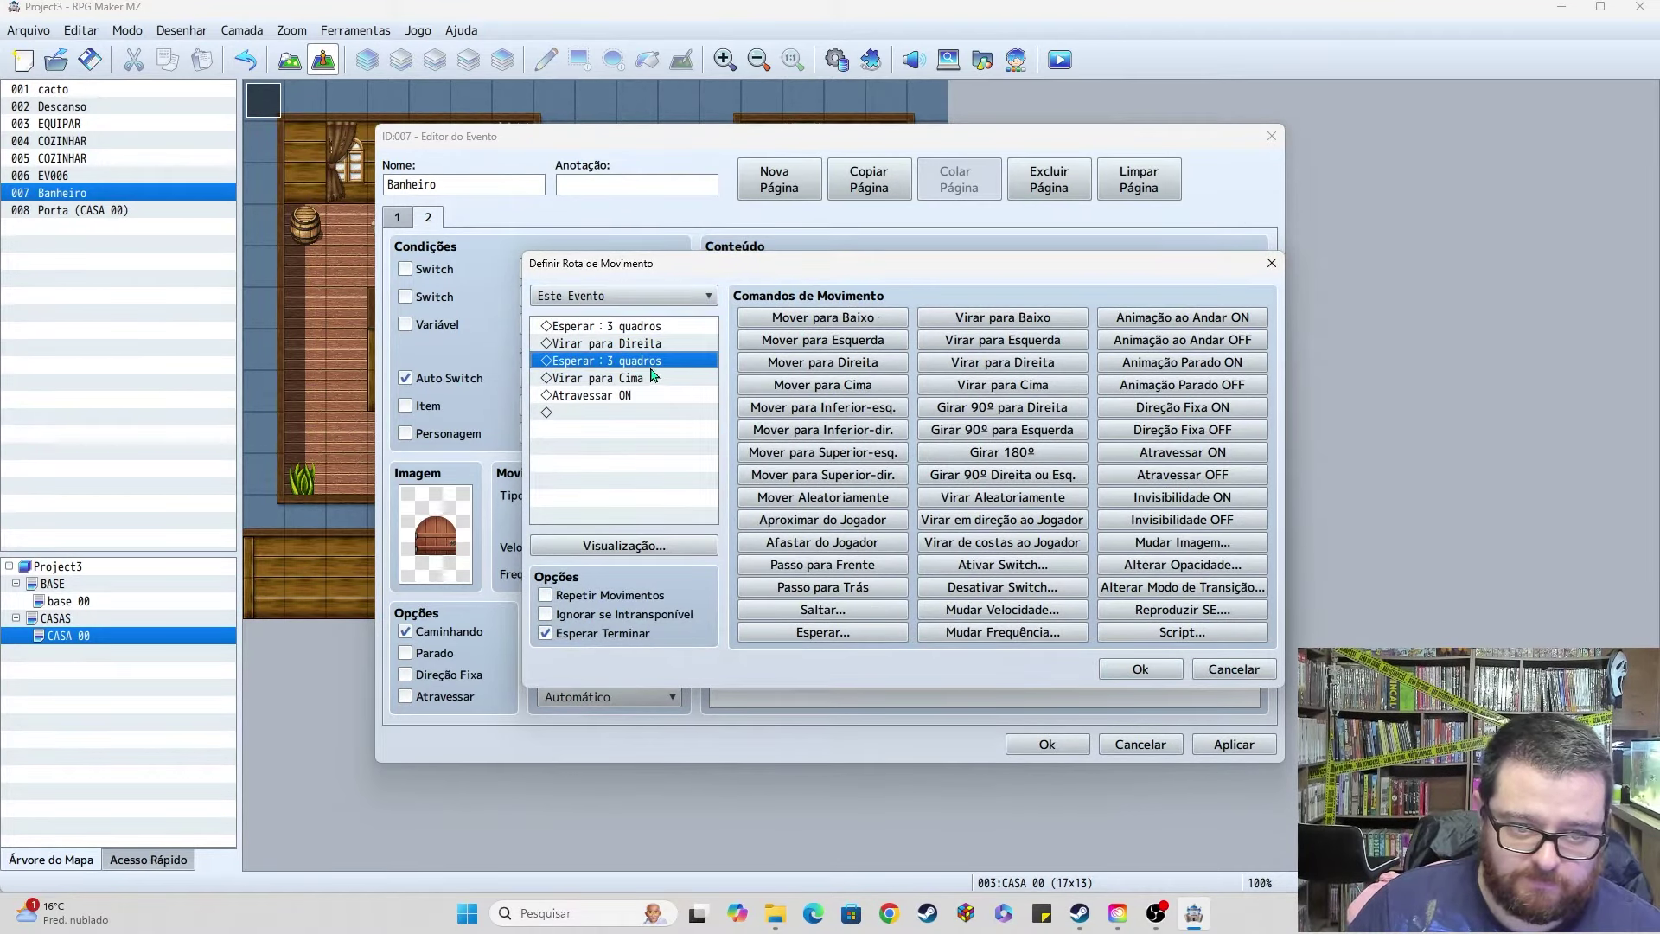
click(642, 345)
key(Delete)
click(630, 360)
key(Delete)
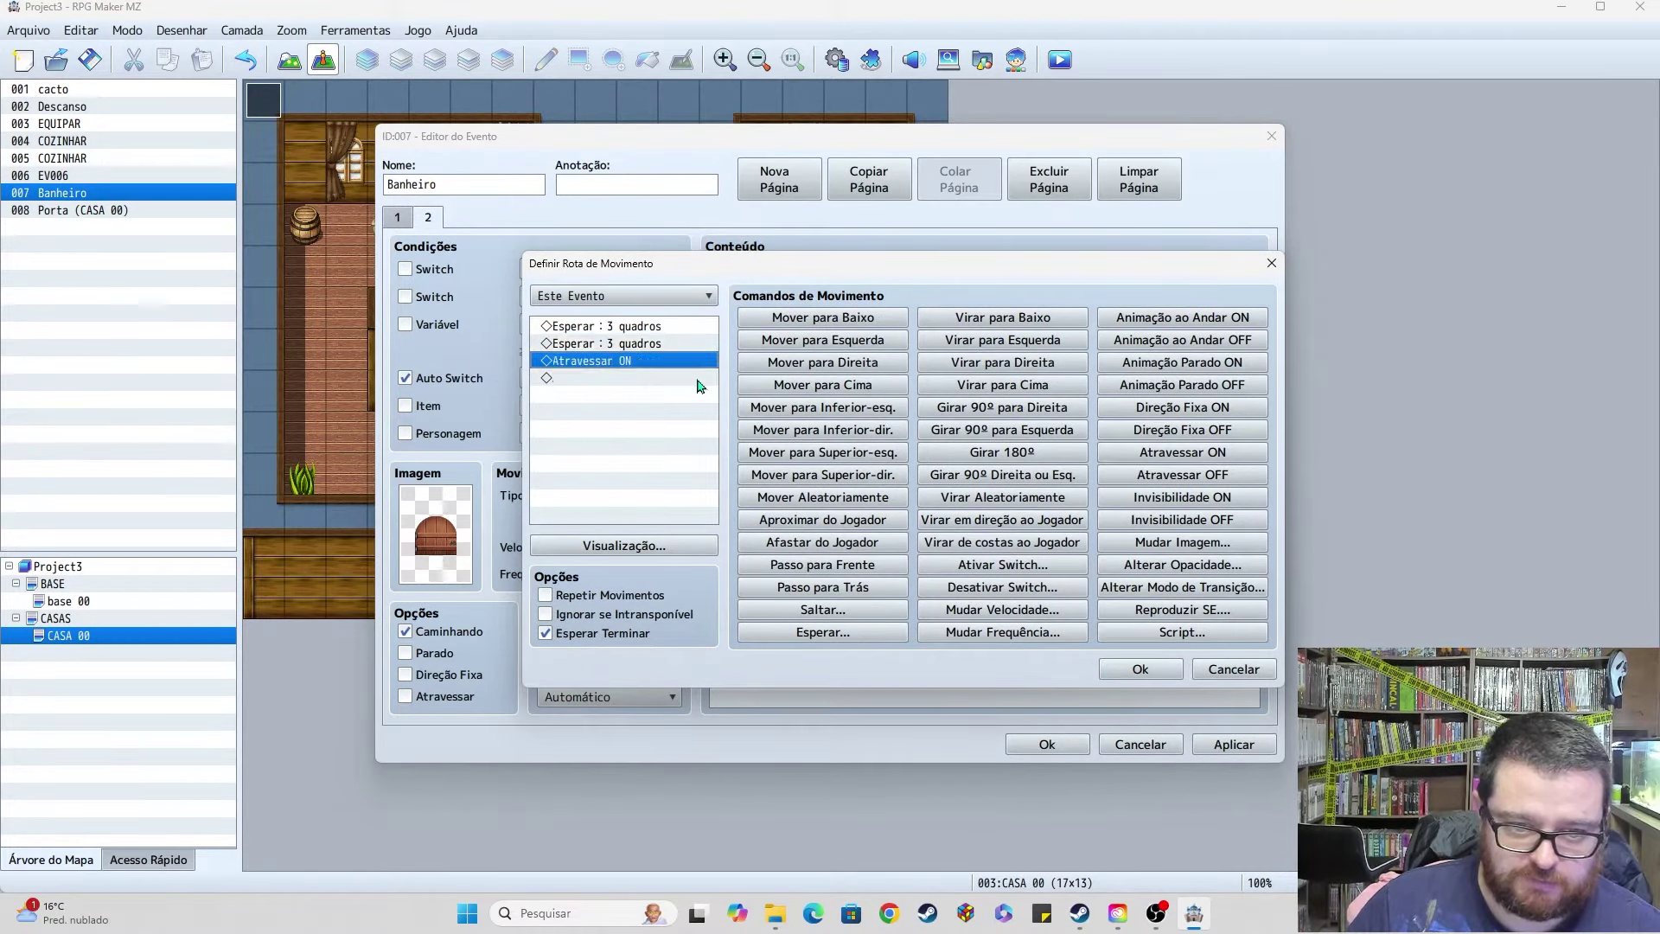
Step: Build the door's closing turns in the copied route: Virar para Direita before the first wait, Virar para Esquerda before the second, then Virar para Baixo
click(664, 327)
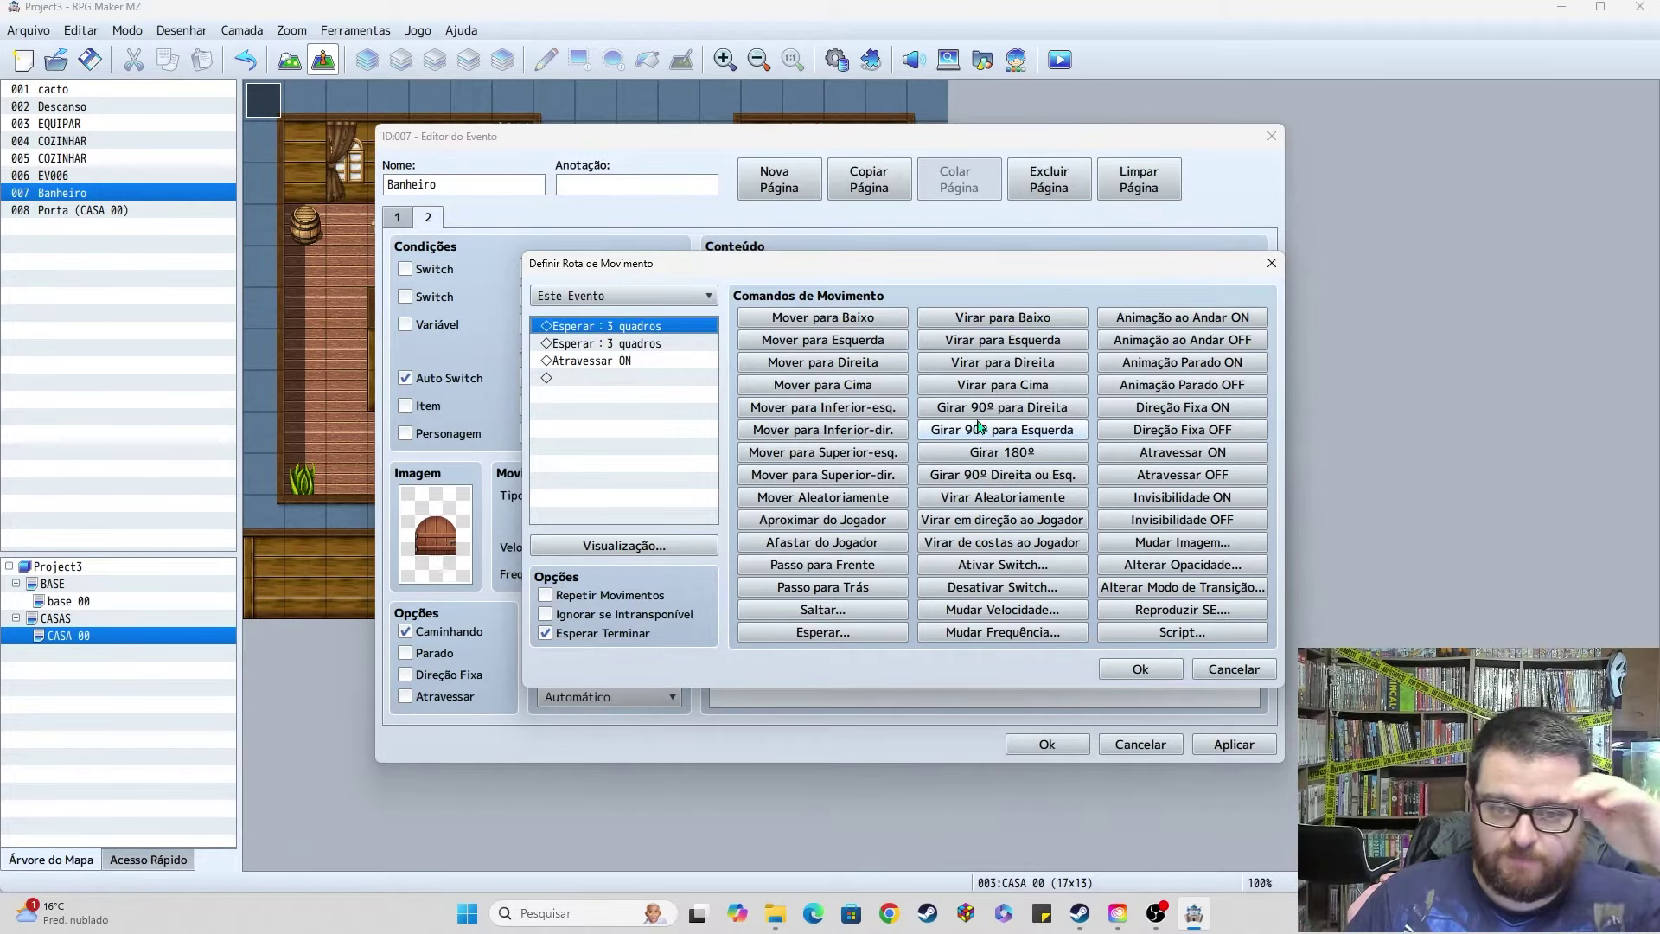
click(1013, 366)
click(673, 362)
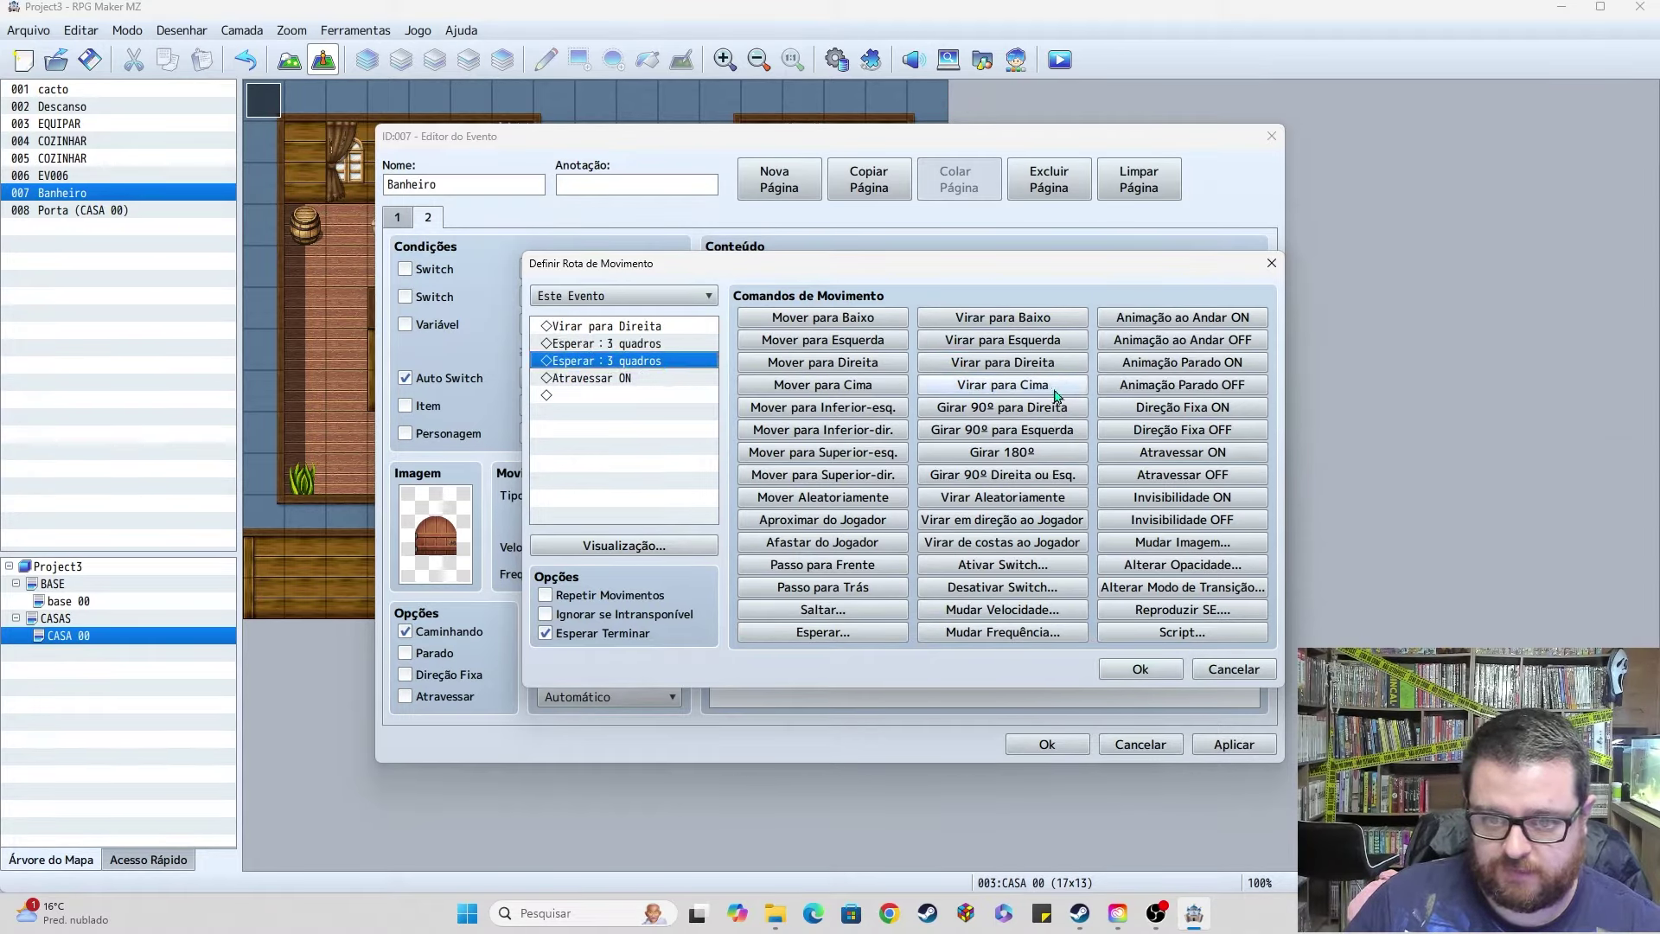
click(1002, 342)
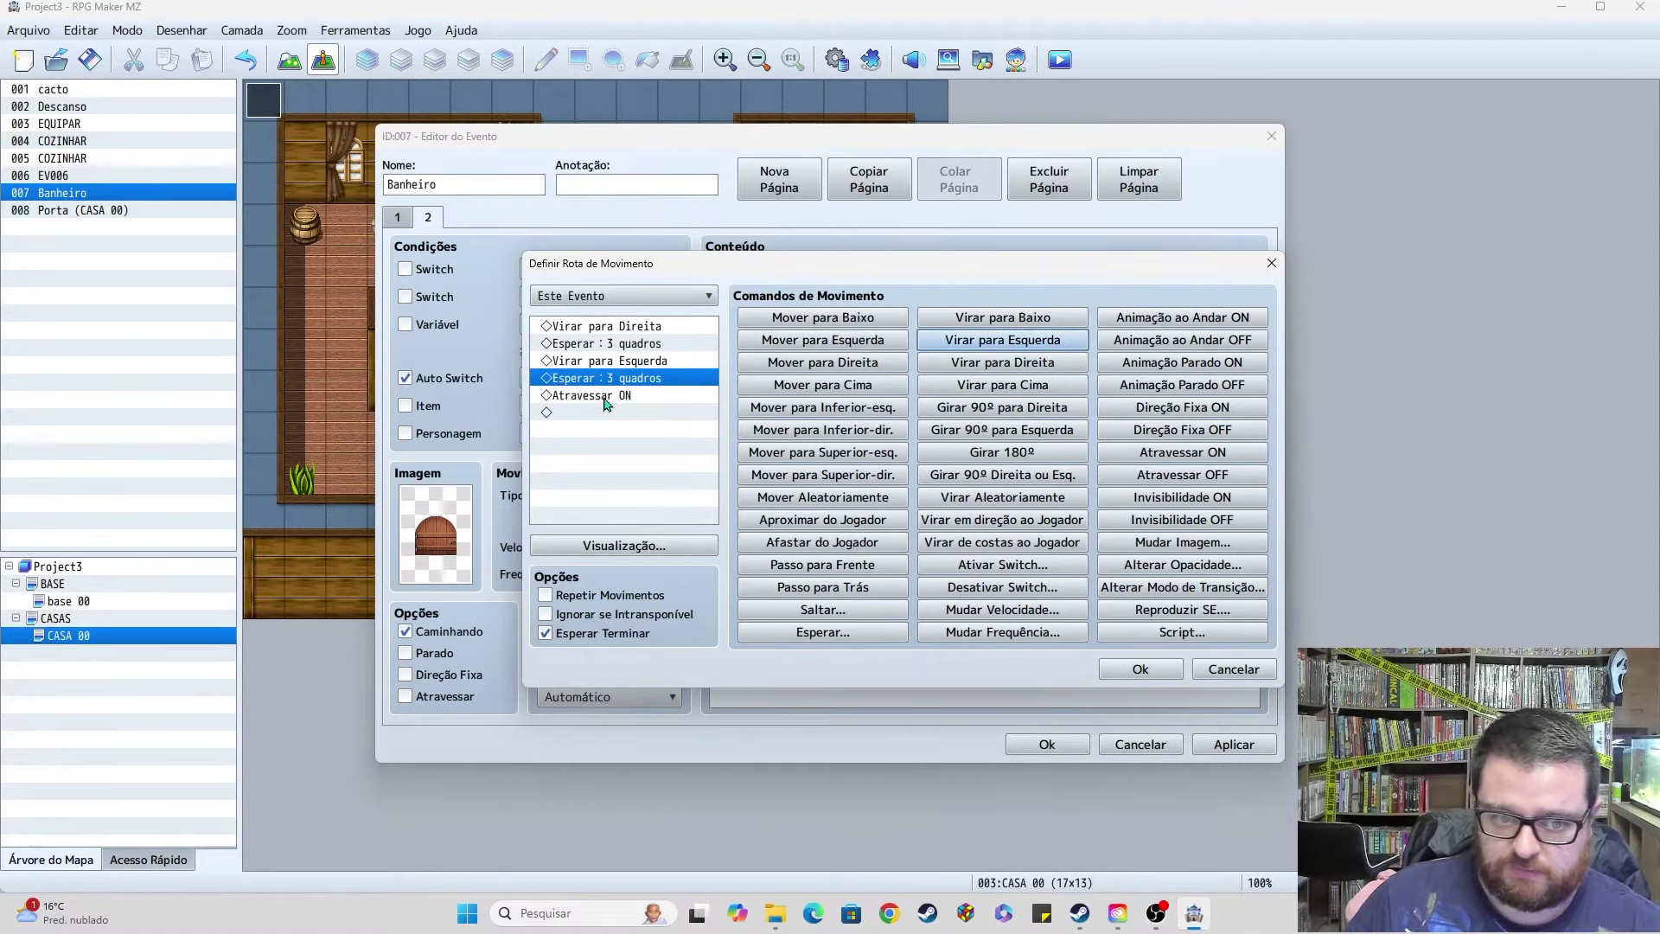
click(607, 398)
click(994, 318)
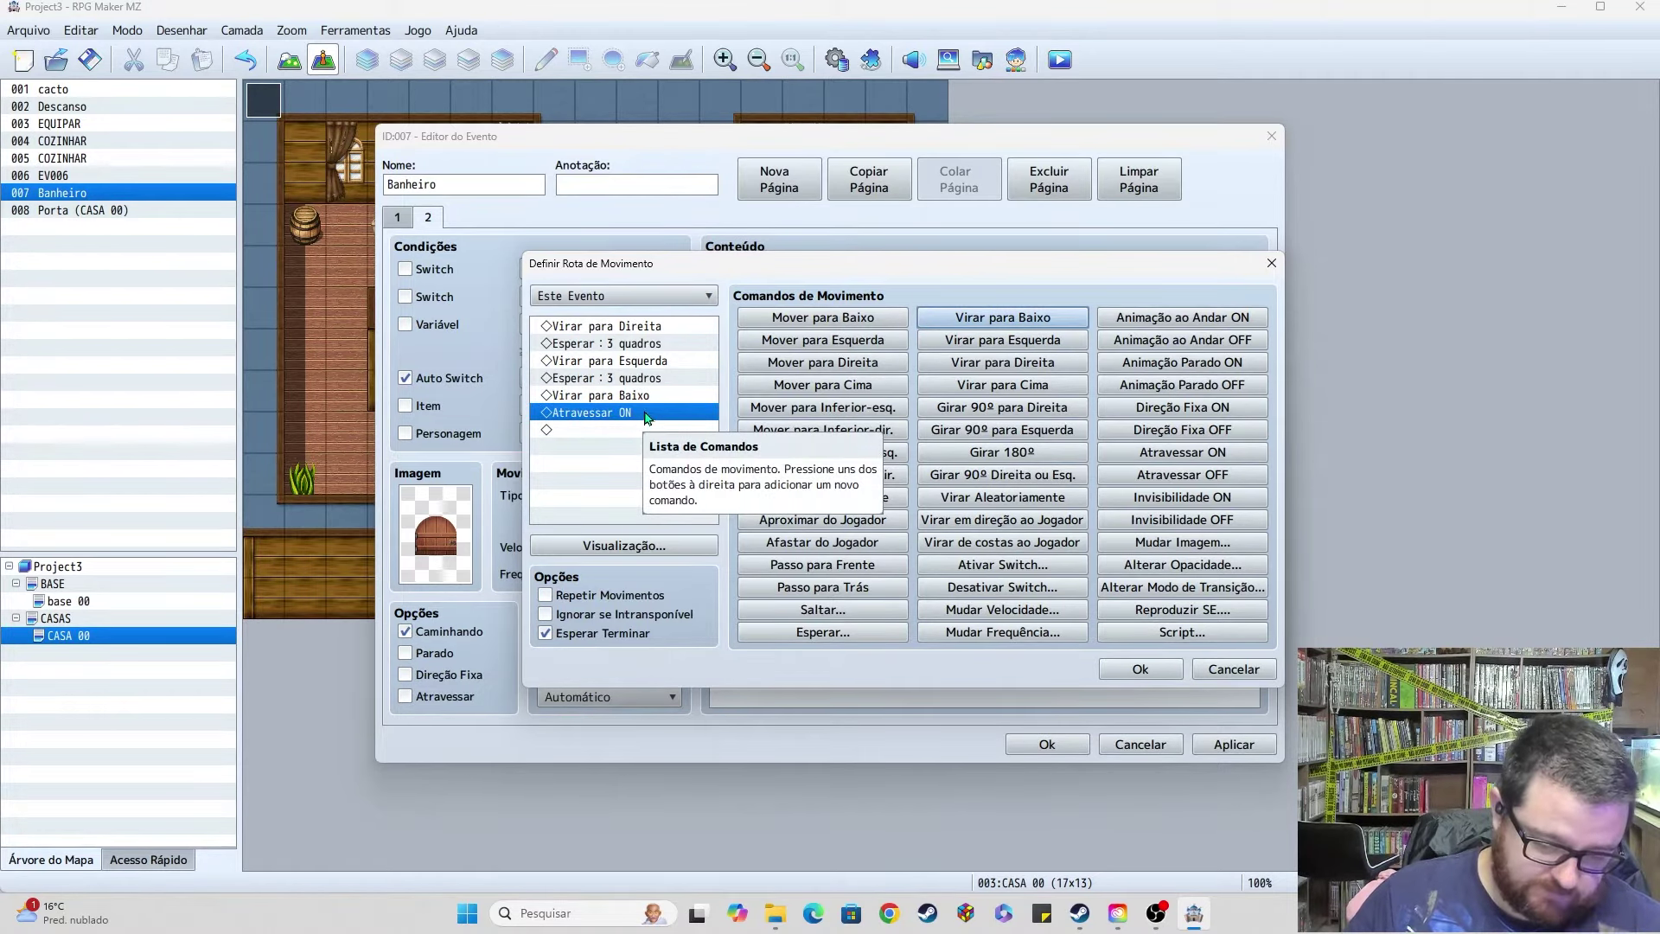
Step: Remove Atravessar ON from the end of the closing route, then accept the route and the event changes
click(609, 413)
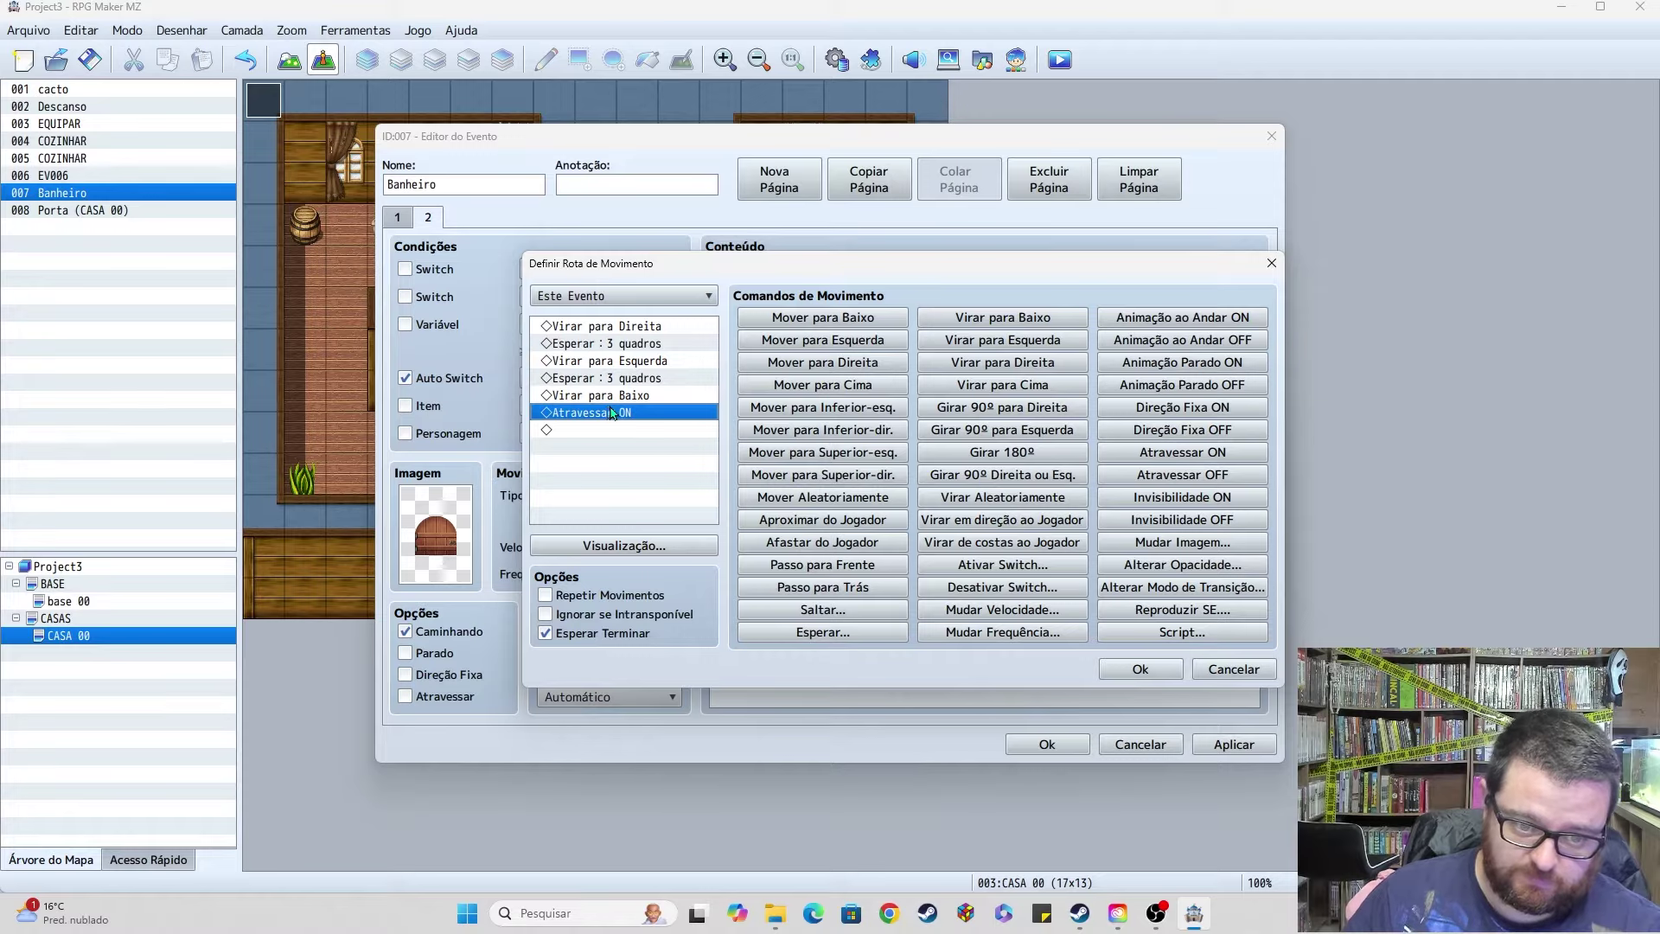
key(Delete)
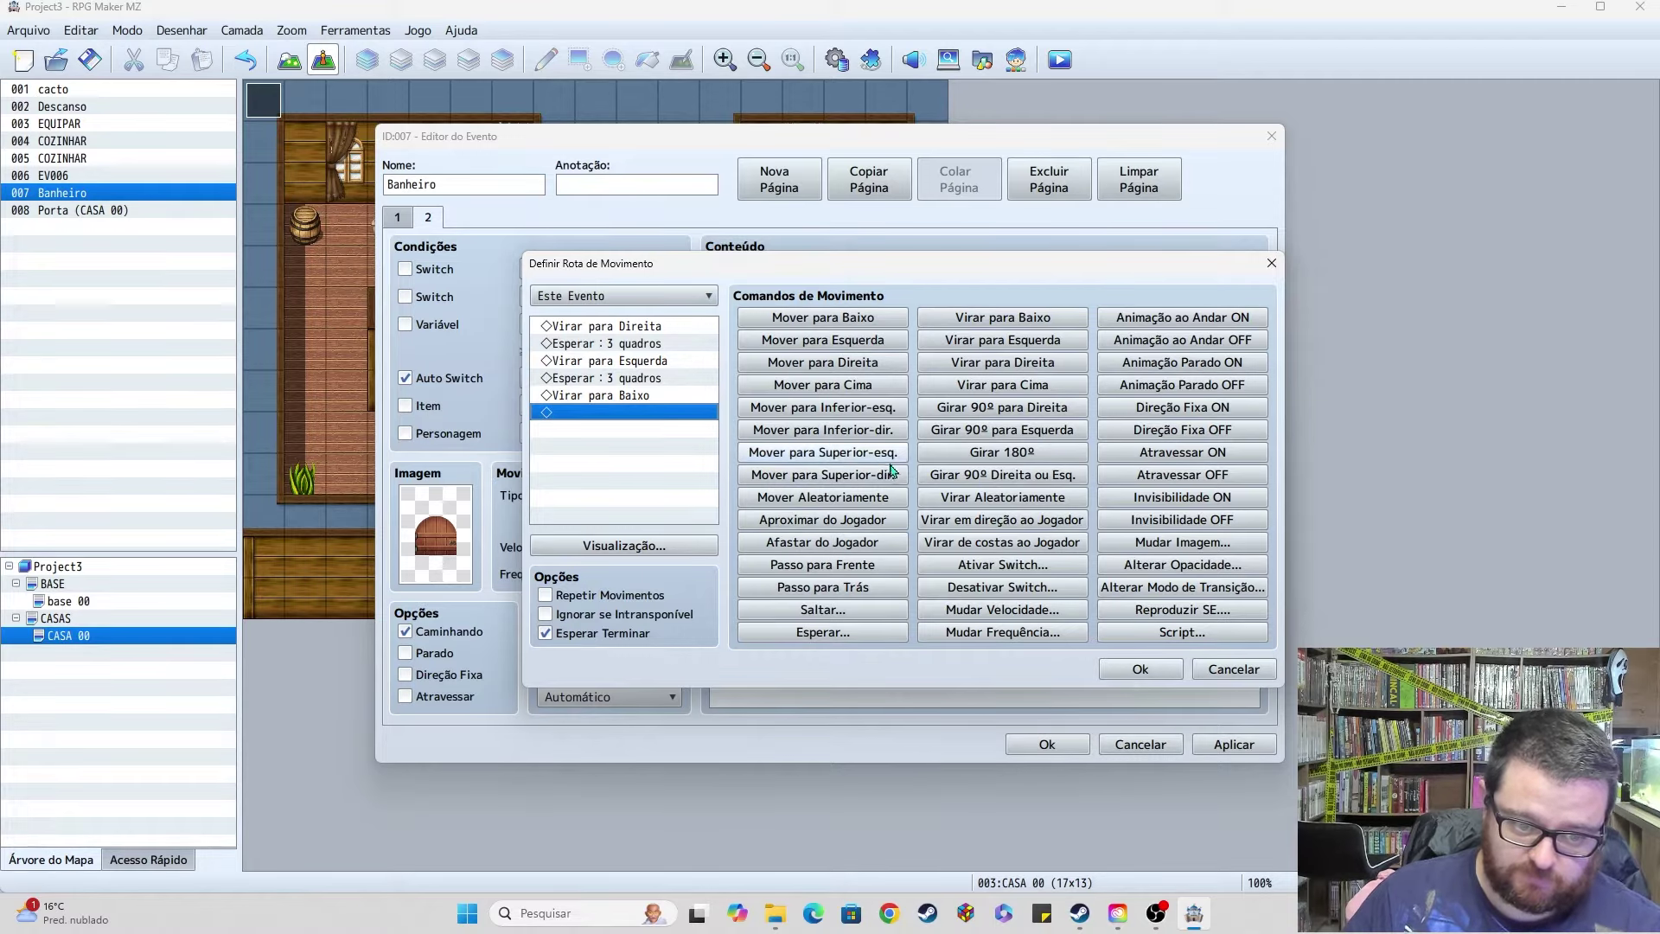
click(1140, 669)
click(1037, 742)
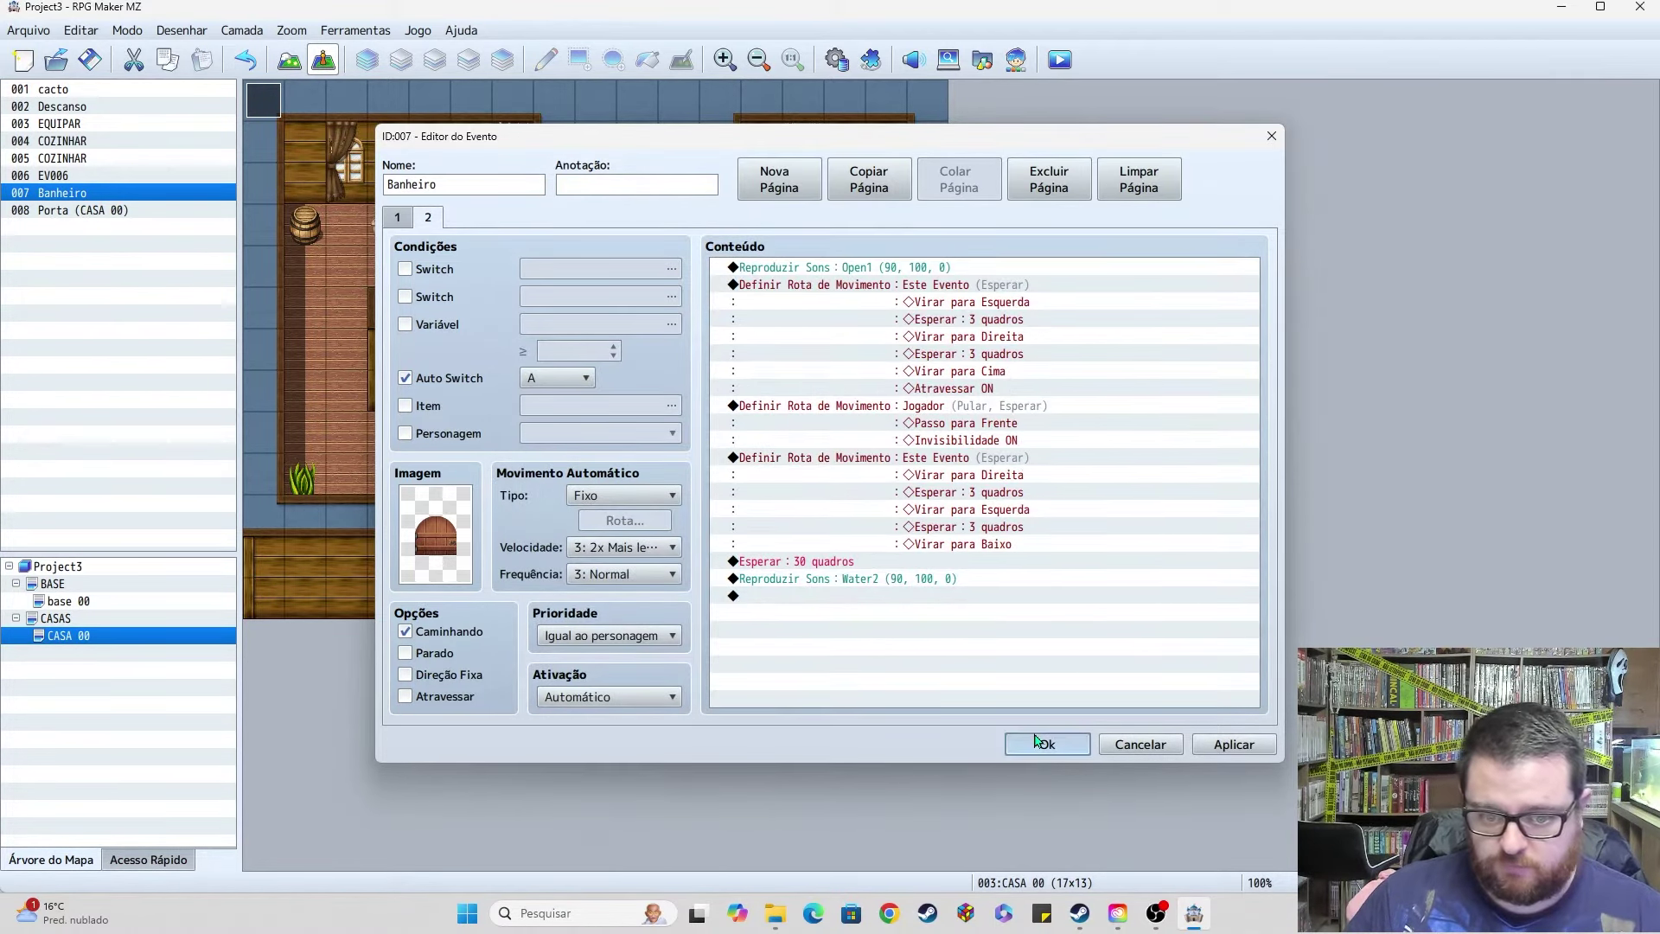
click(1061, 59)
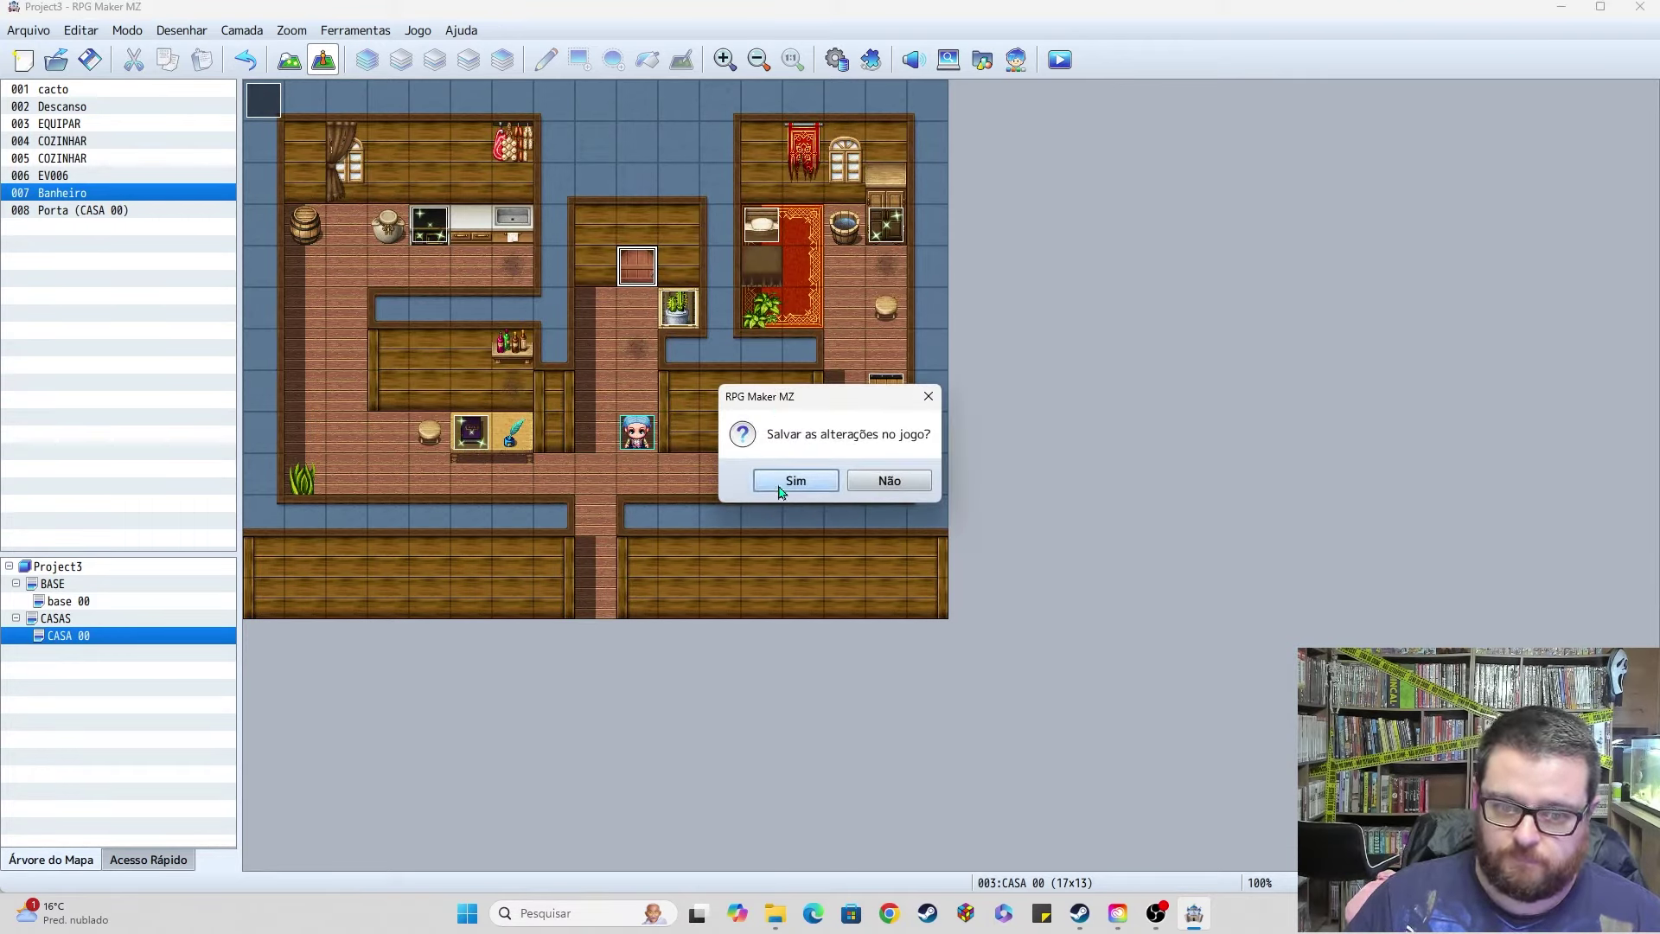
click(928, 395)
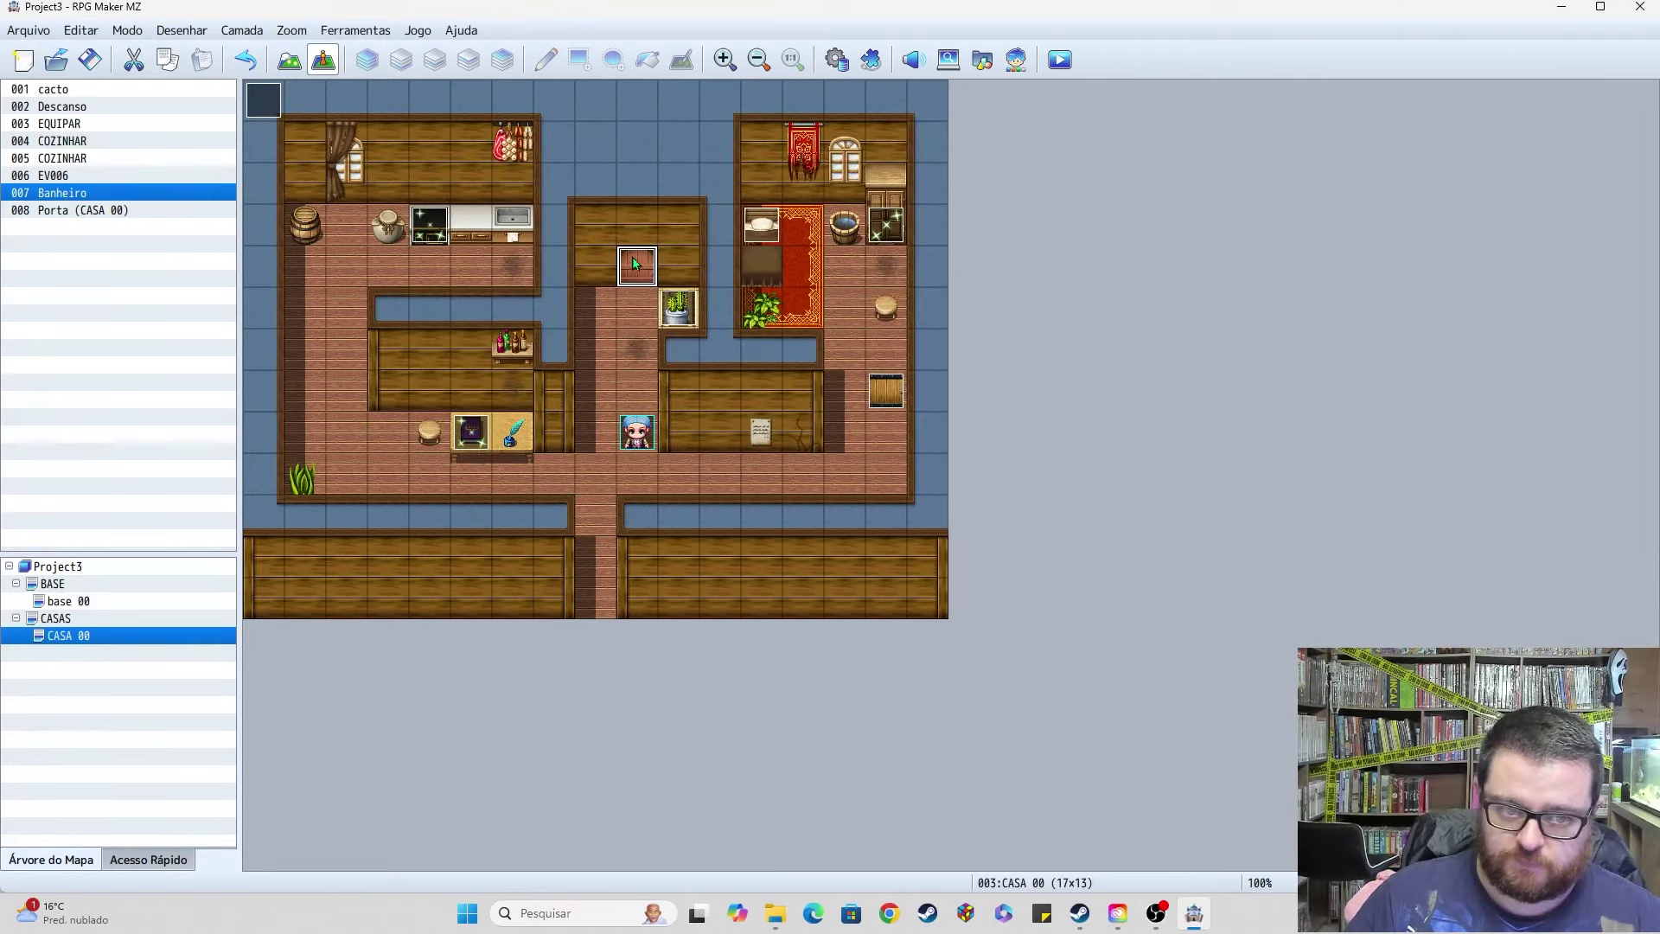
Step: Add a command turning Auto Switch A OFF at the end of the Banheiro event's page 2 and accept the event
double_click(638, 267)
click(428, 217)
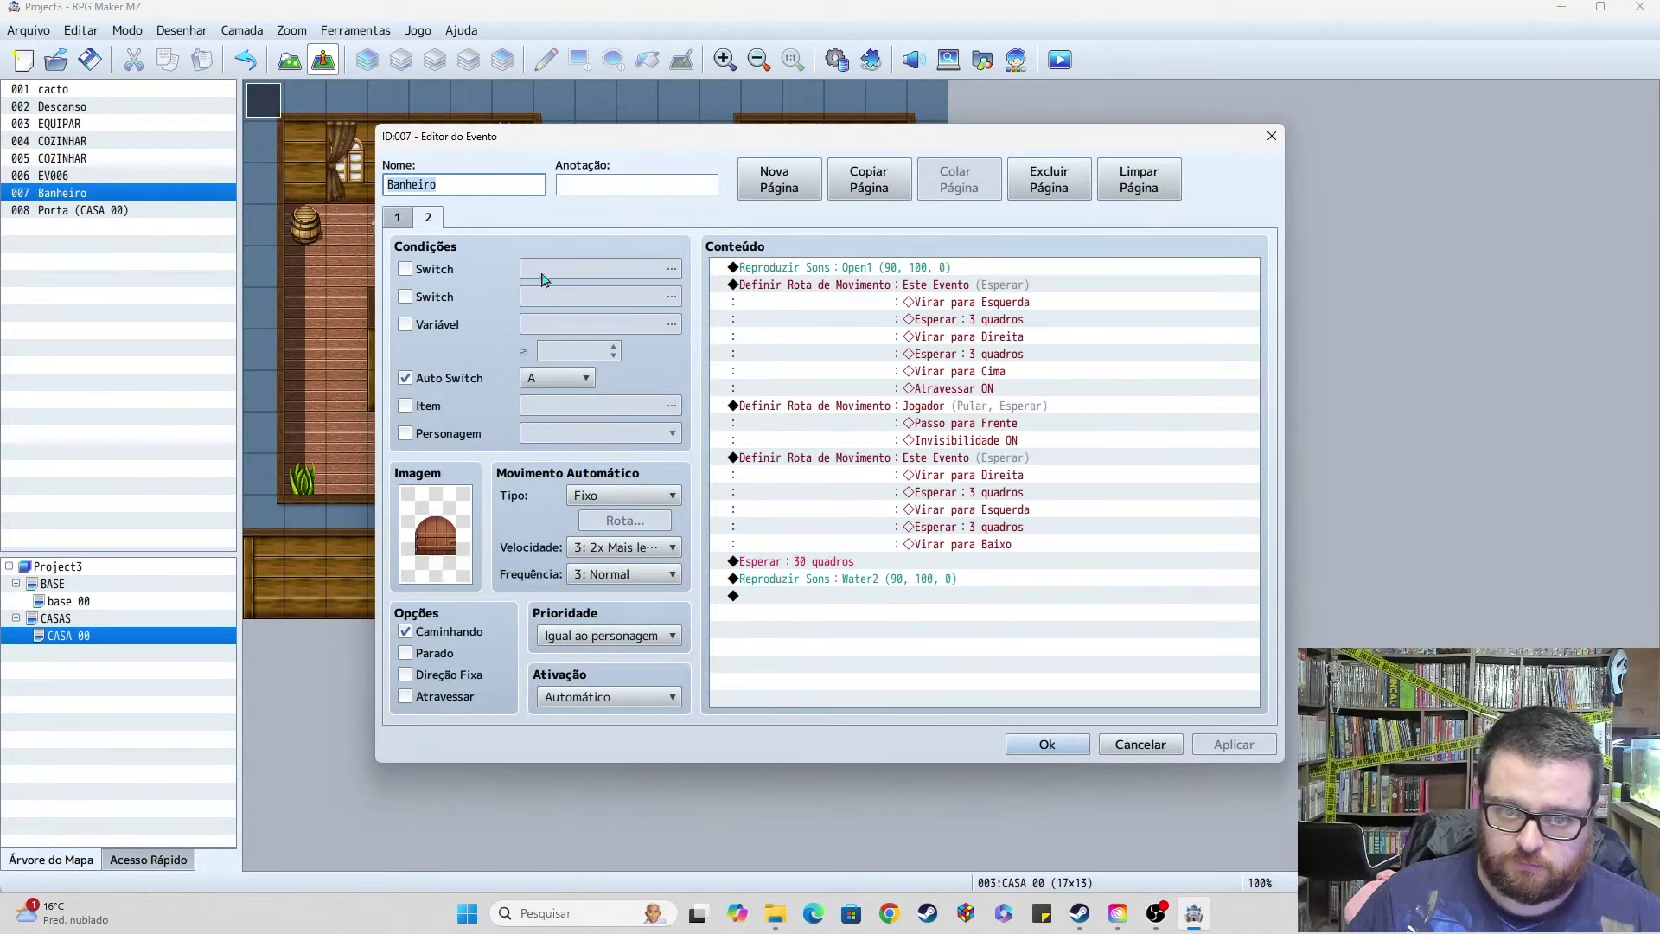
double_click(828, 596)
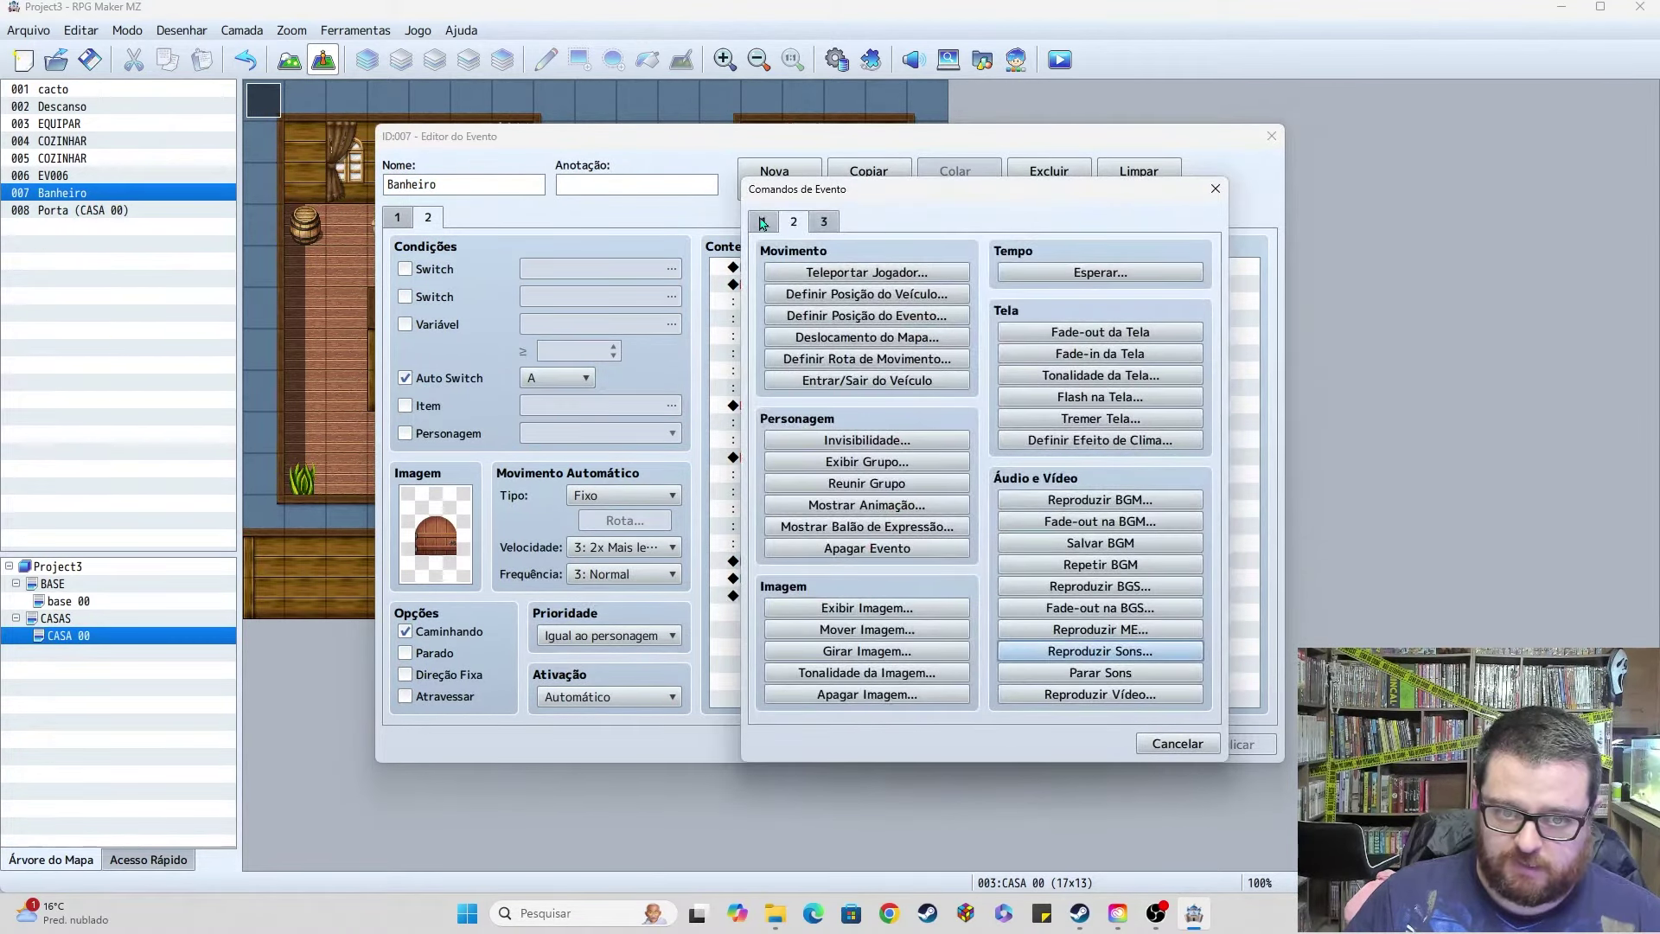
click(856, 461)
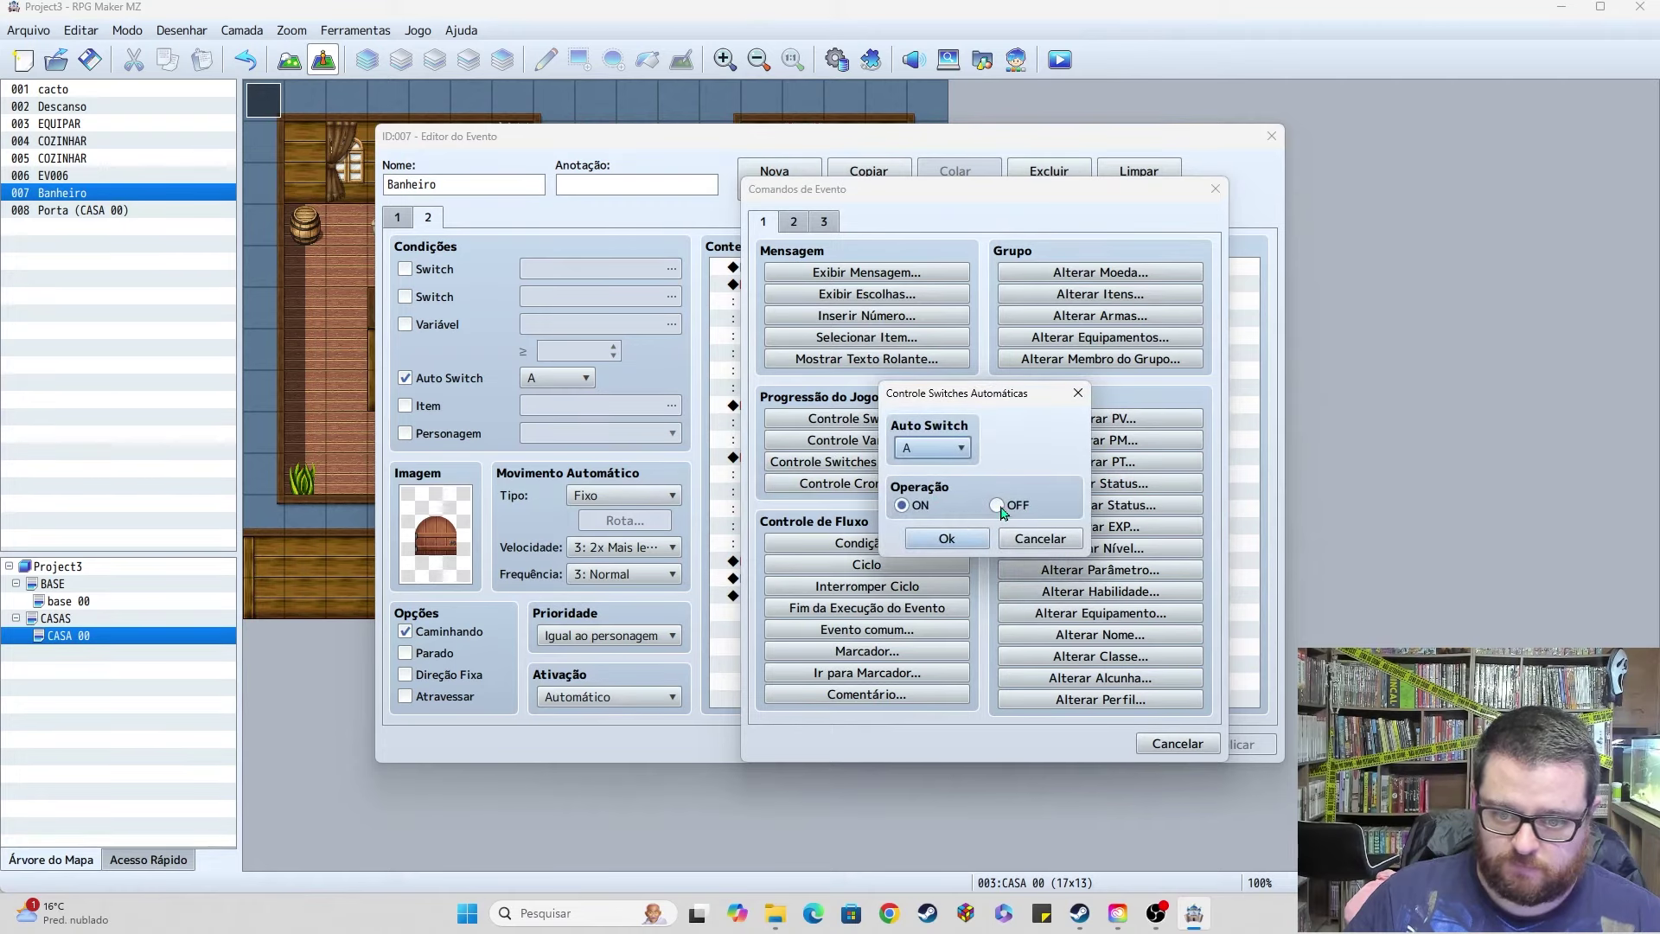
click(999, 506)
click(947, 538)
click(1049, 743)
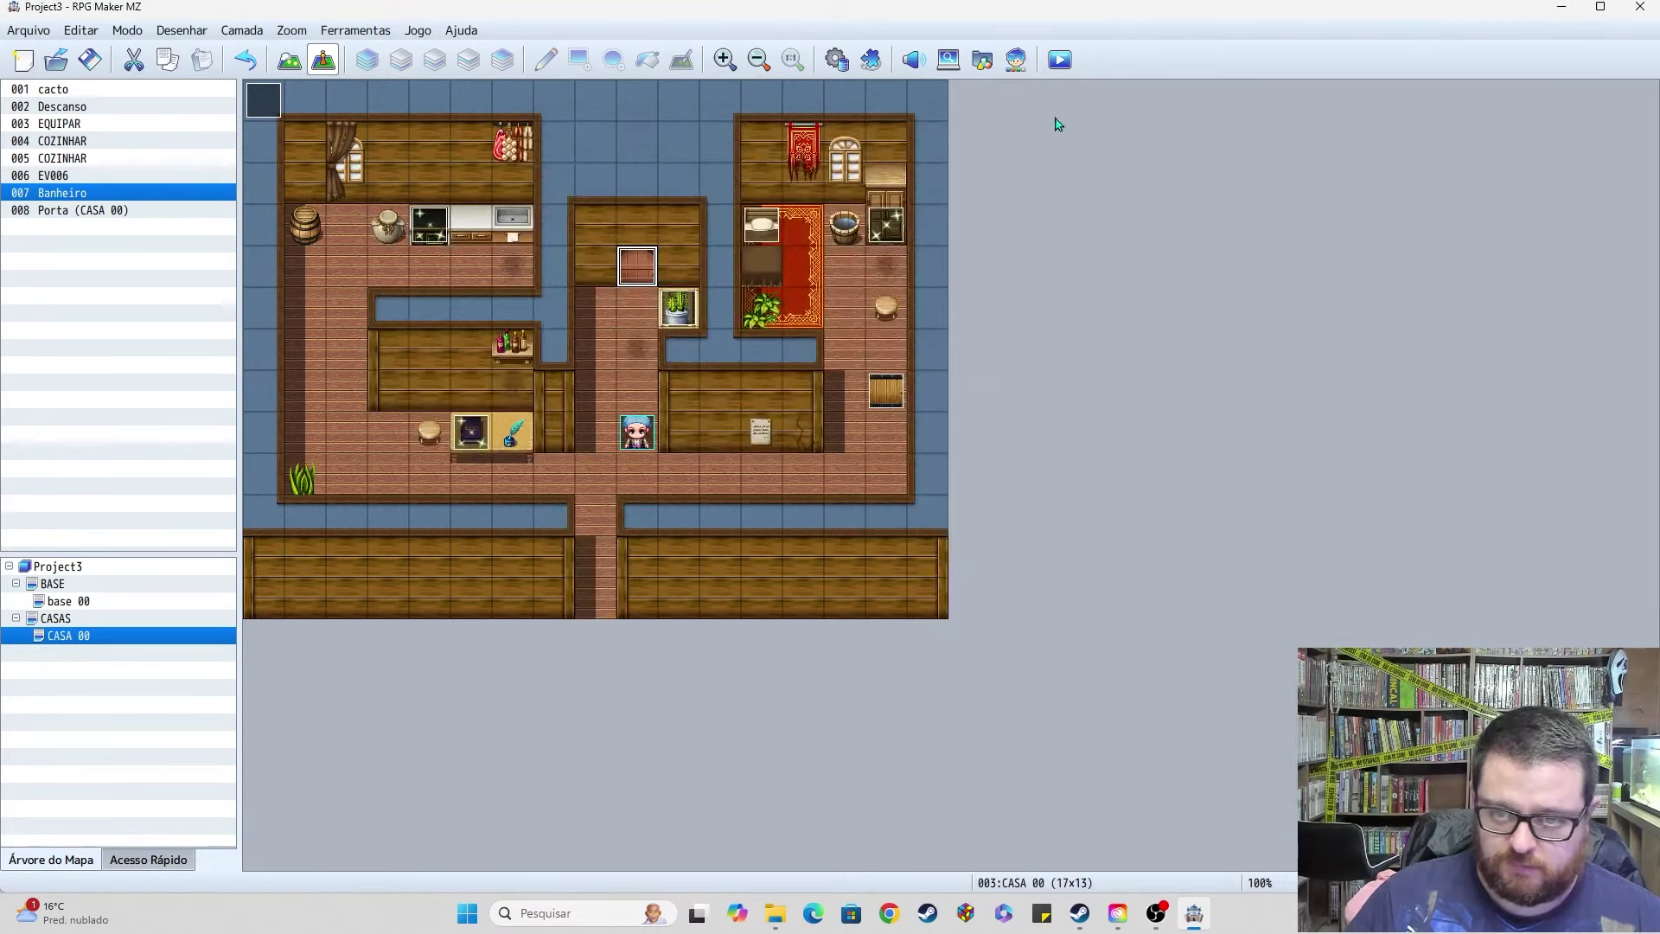
Step: Launch a playtest with the changes saved and start a new game
click(1060, 59)
click(793, 479)
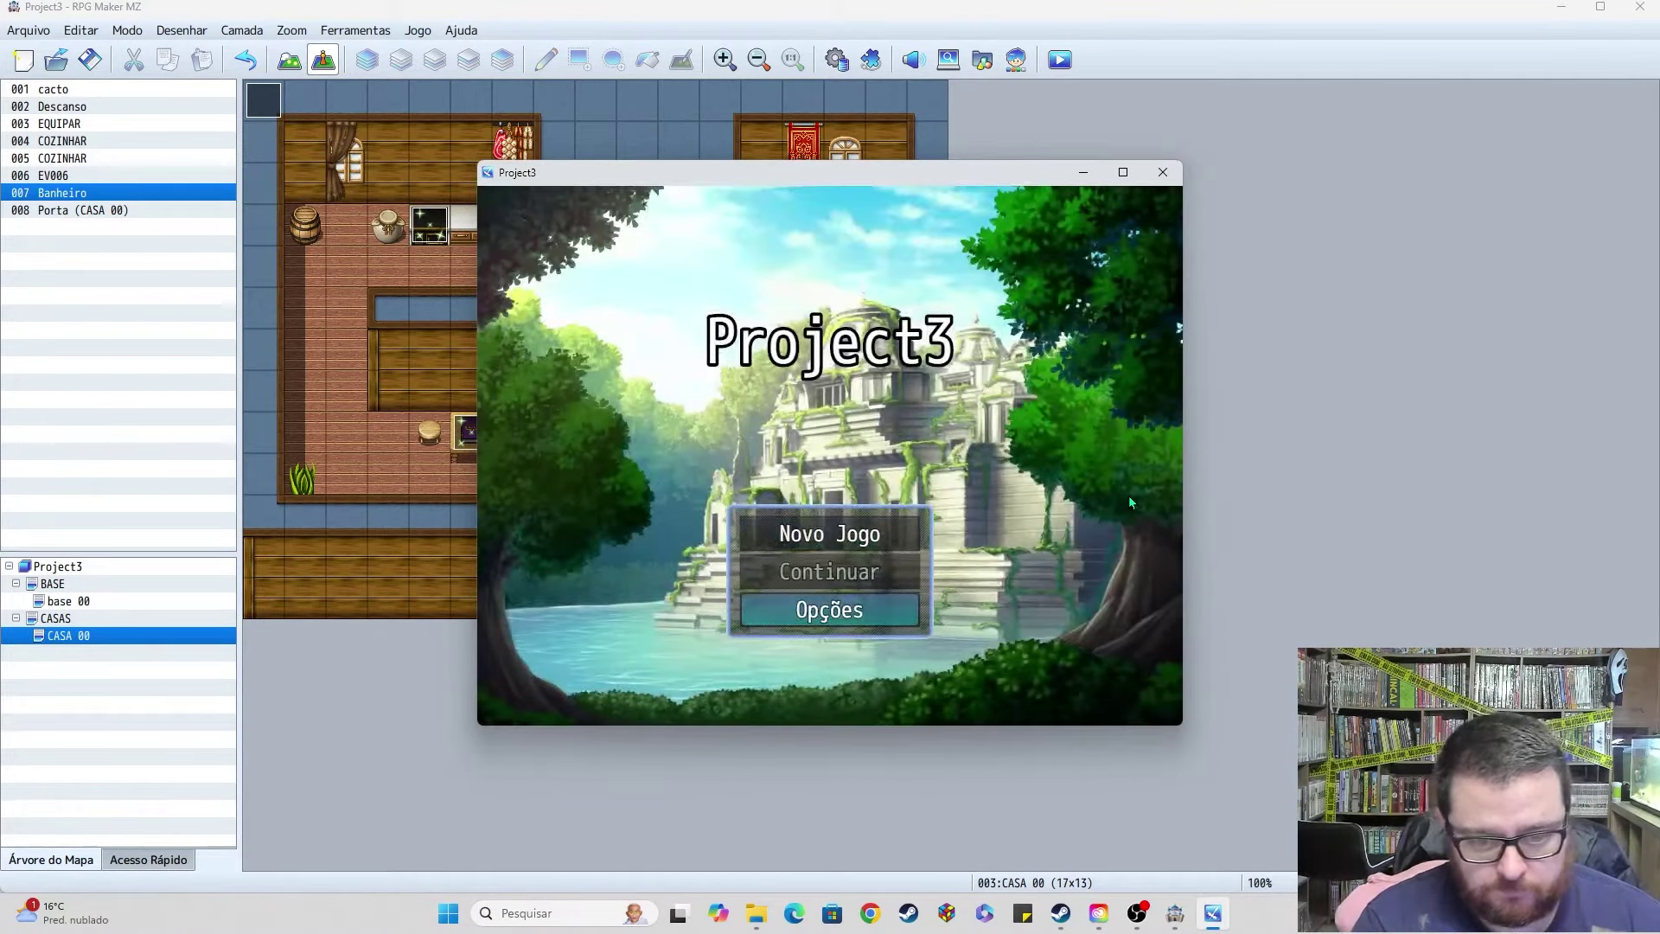
key(Down)
key(Return)
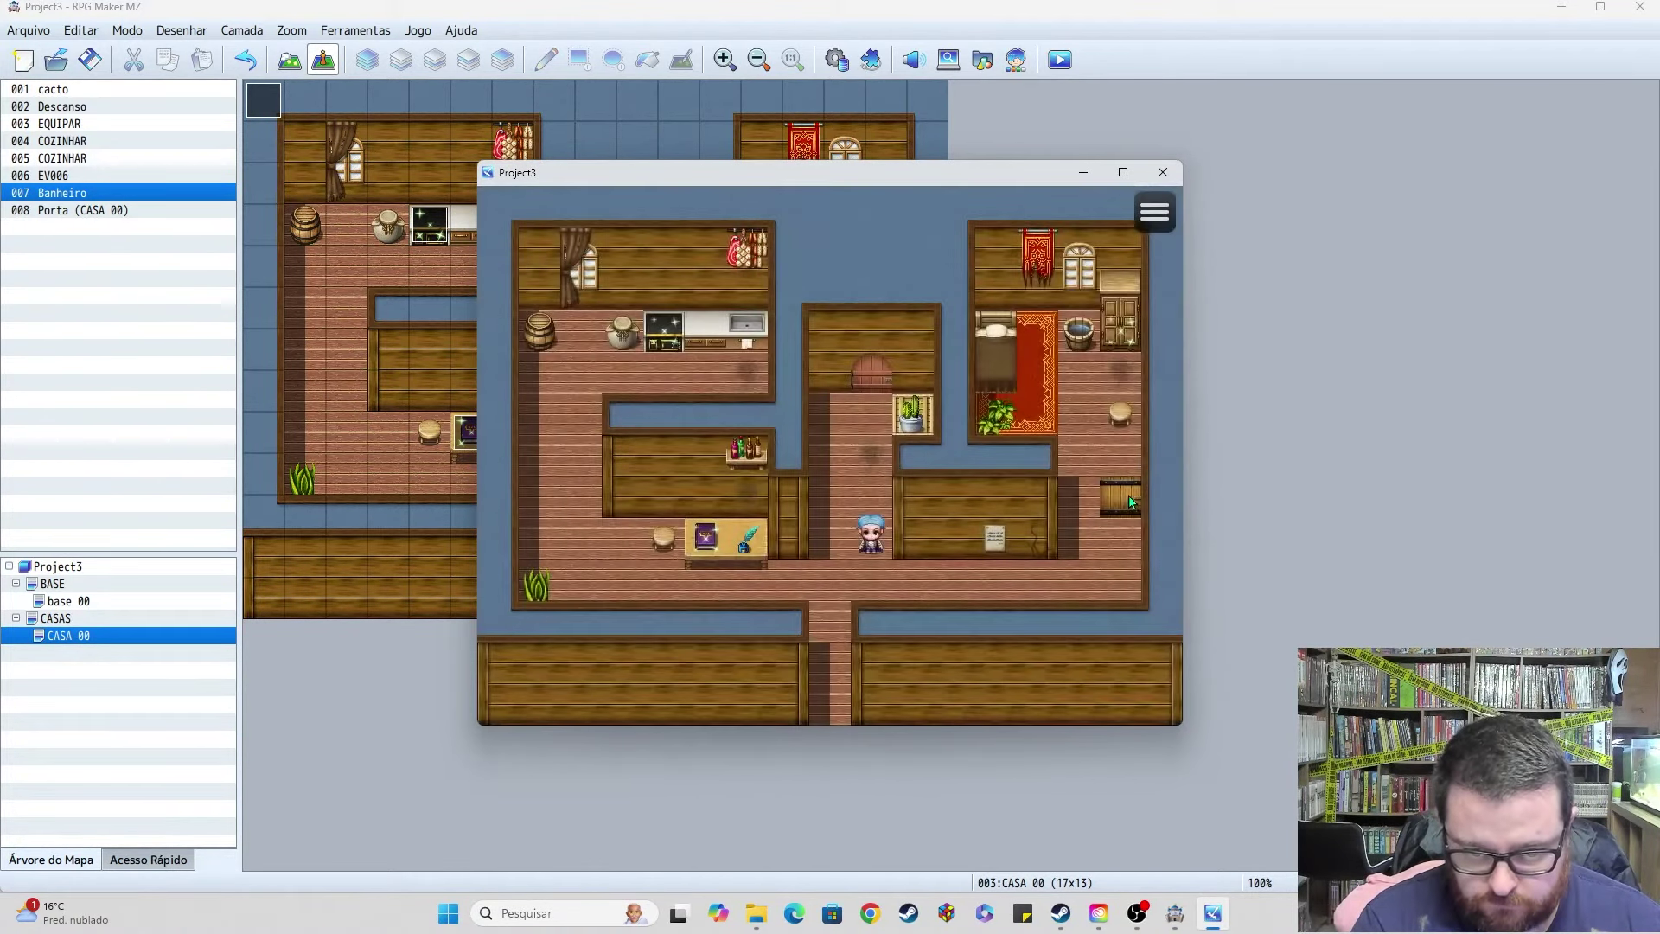
Step: Walk the character up to the bathroom door to test its event, then close the playtest
key(Up)
key(Up)
key(Up)
key(Up)
key(Up)
key(Up)
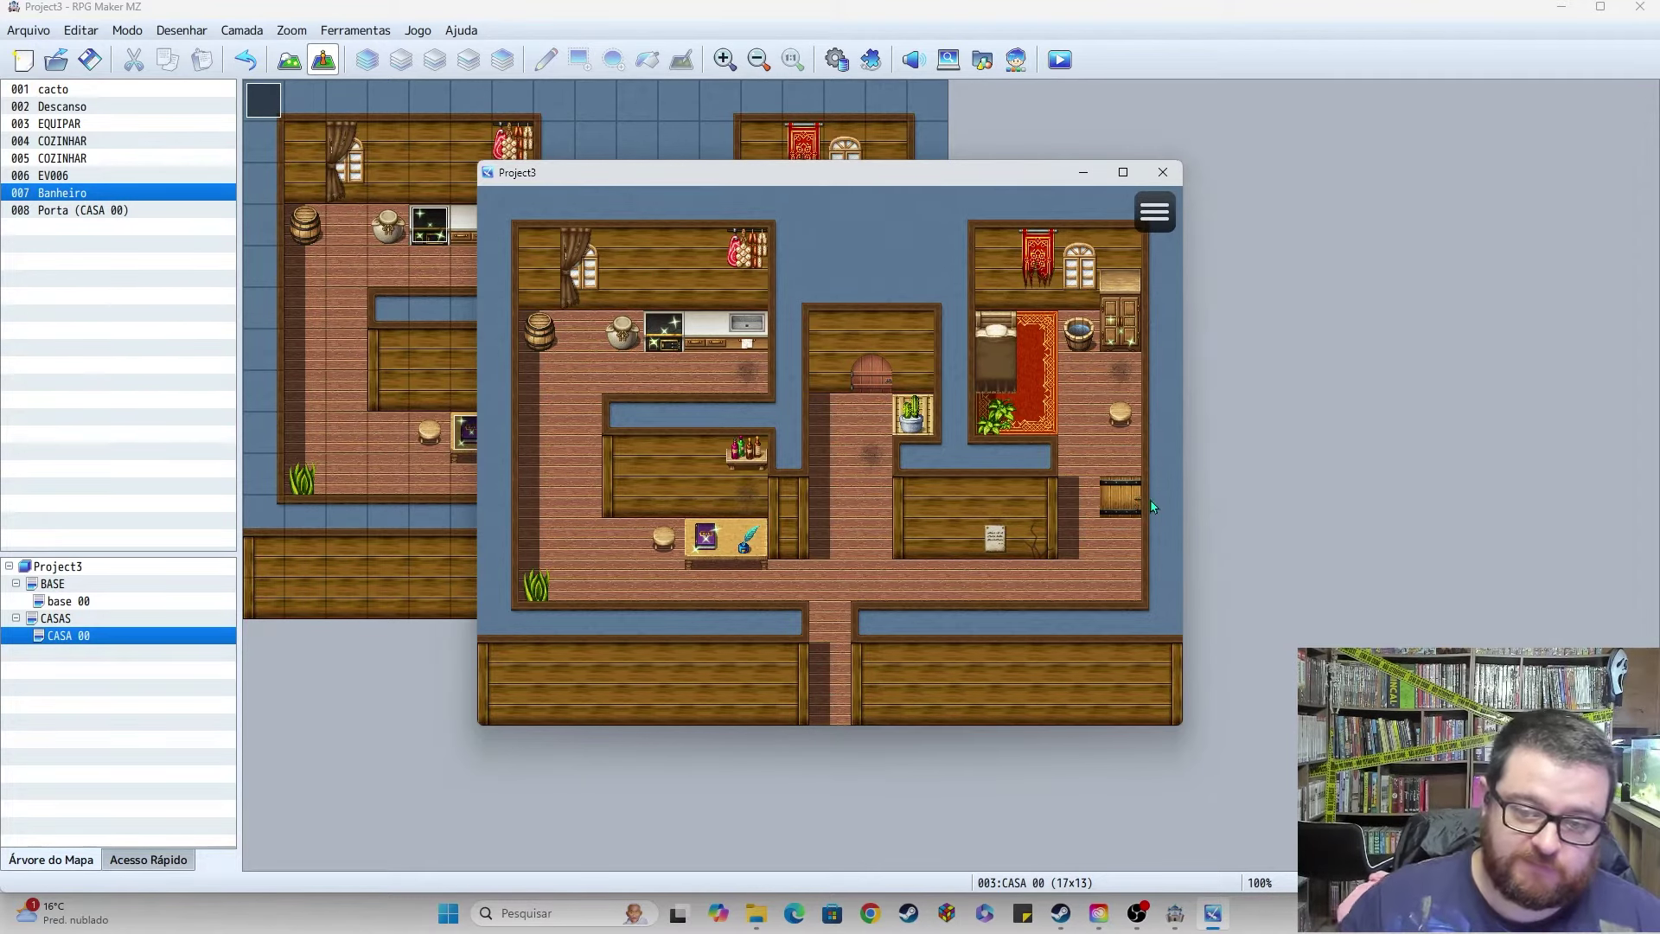
click(1163, 172)
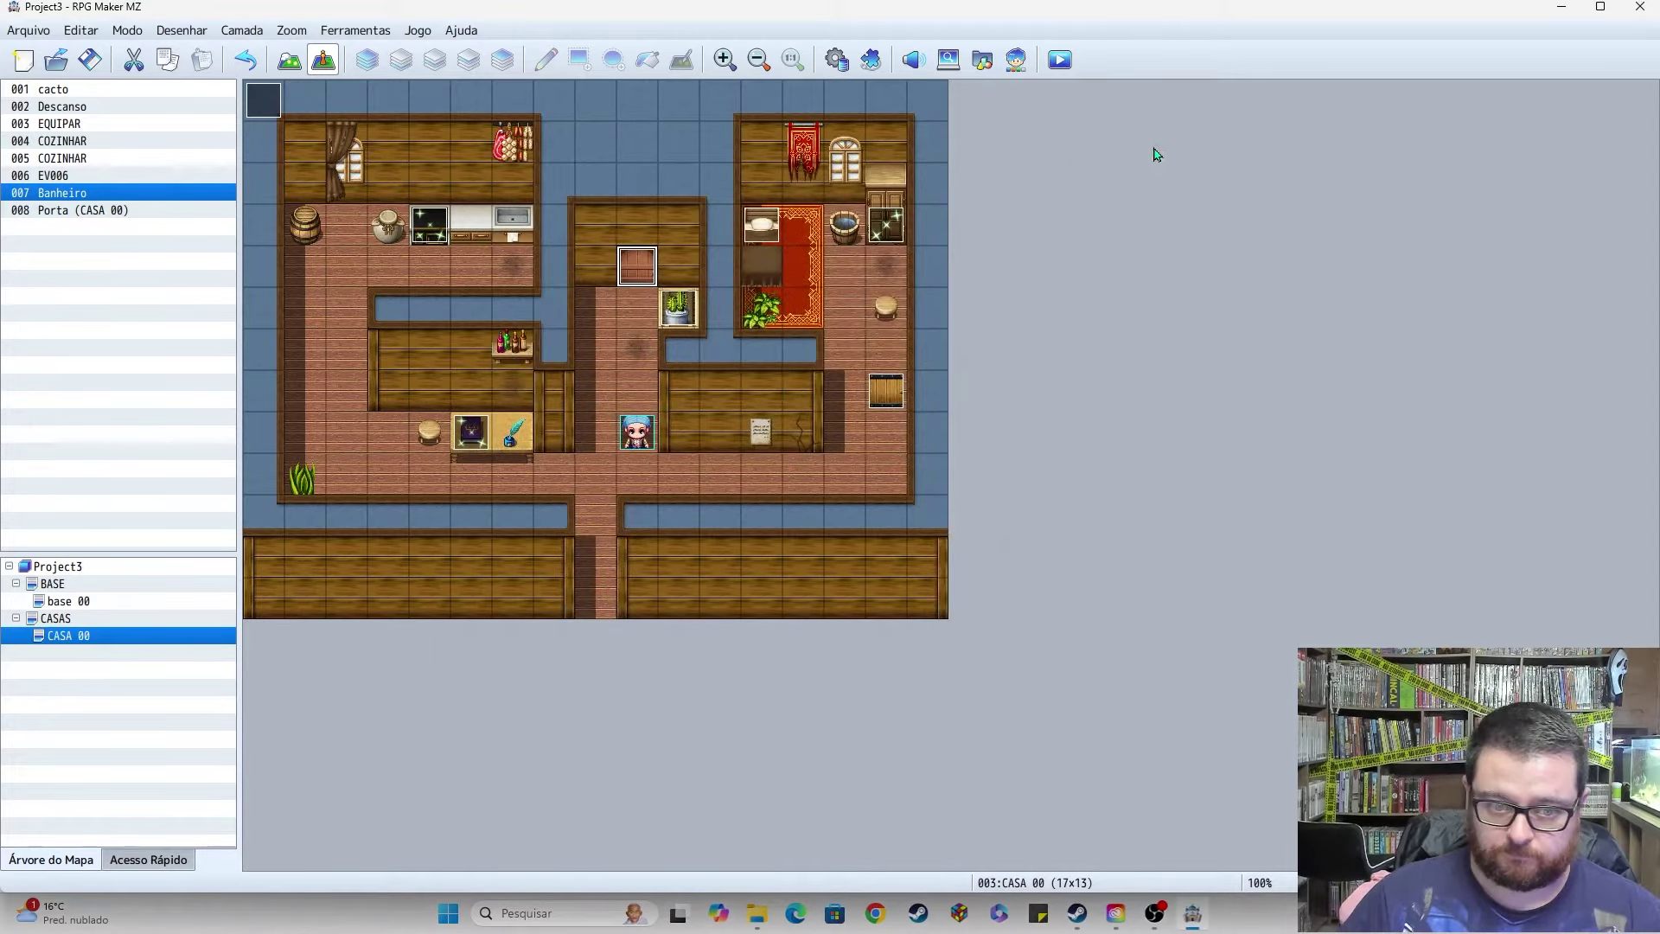
Step: Copy the door's opening route on page 2 of the Banheiro event and insert it before the Auto Switch A = OFF command
double_click(627, 272)
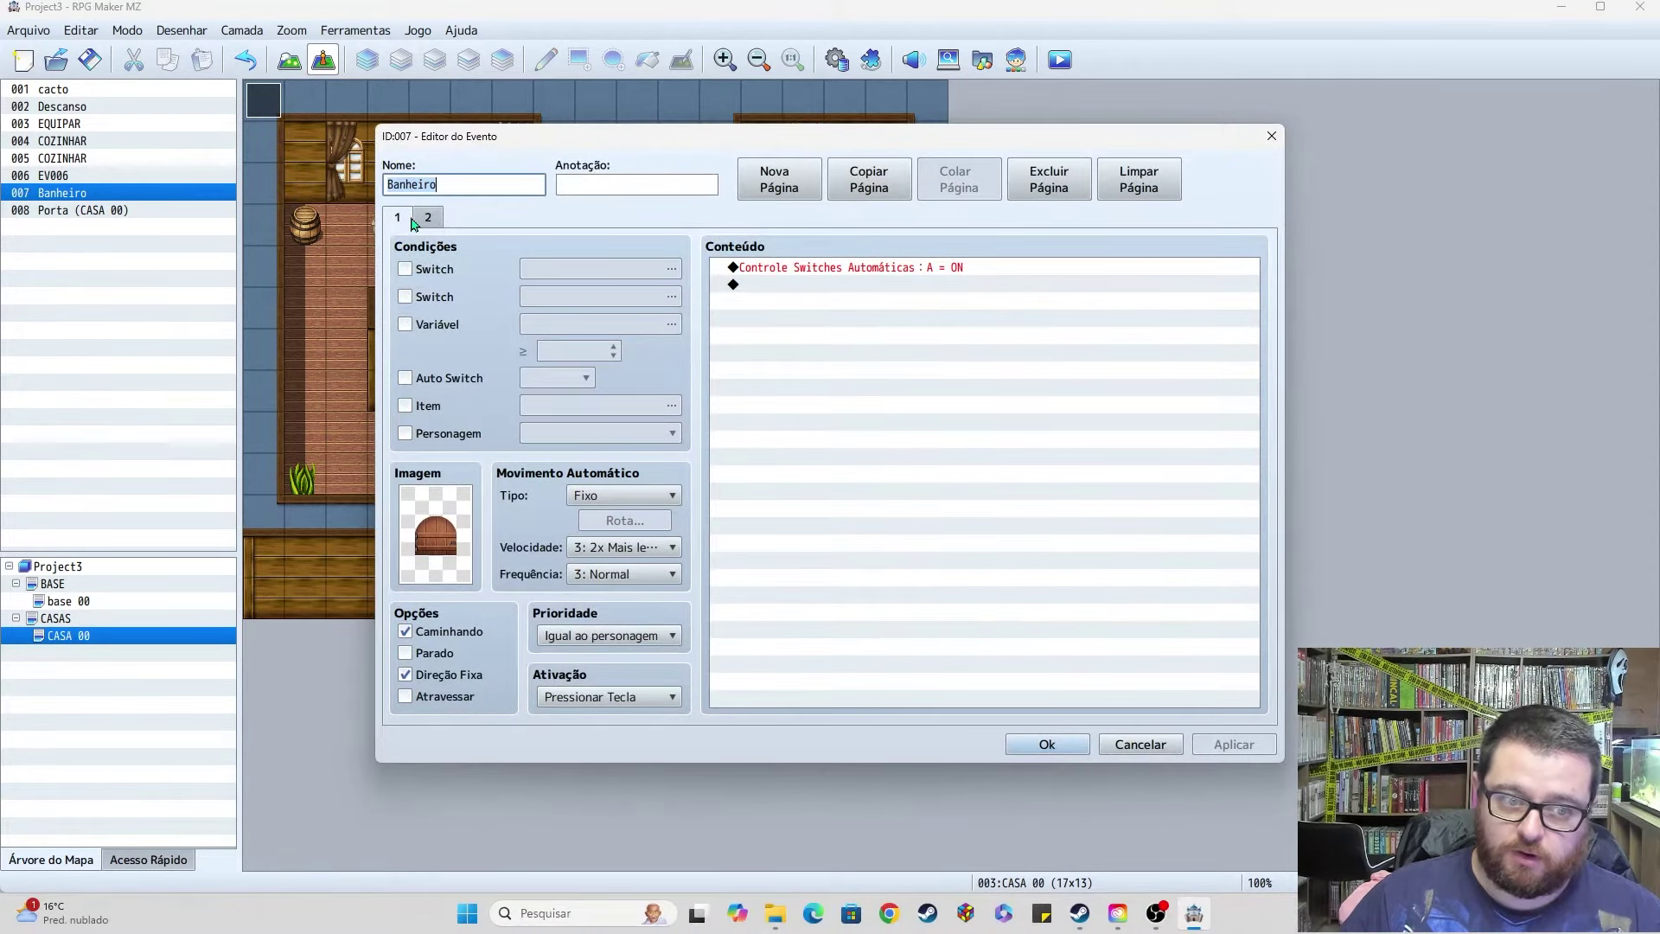
click(428, 219)
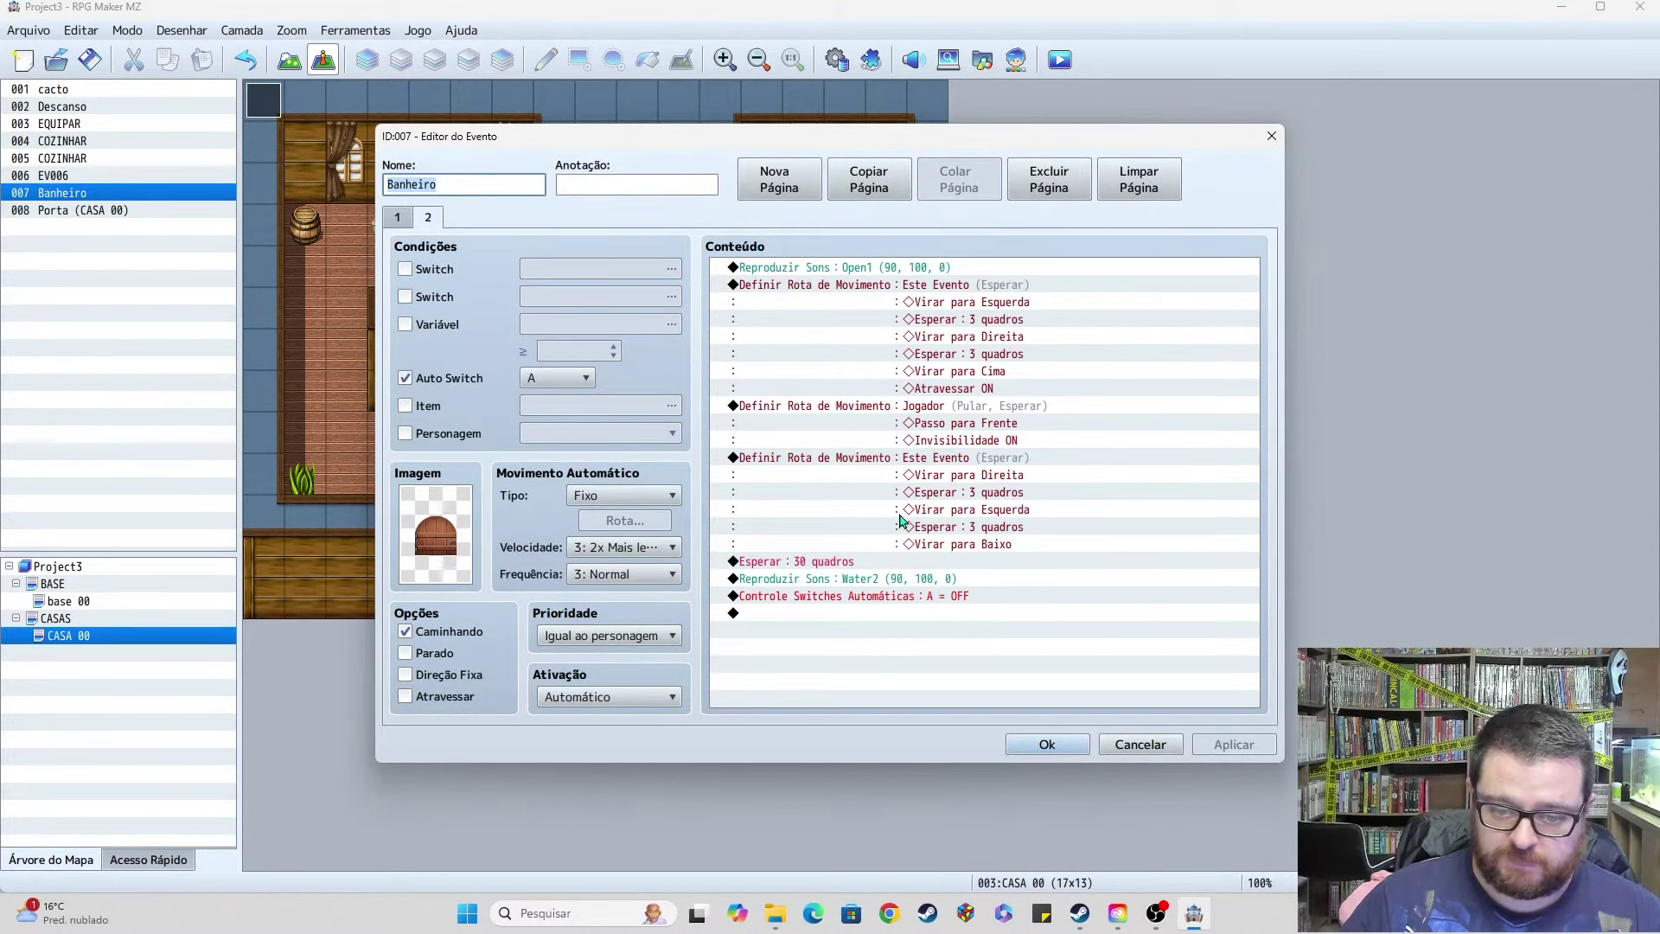
click(860, 292)
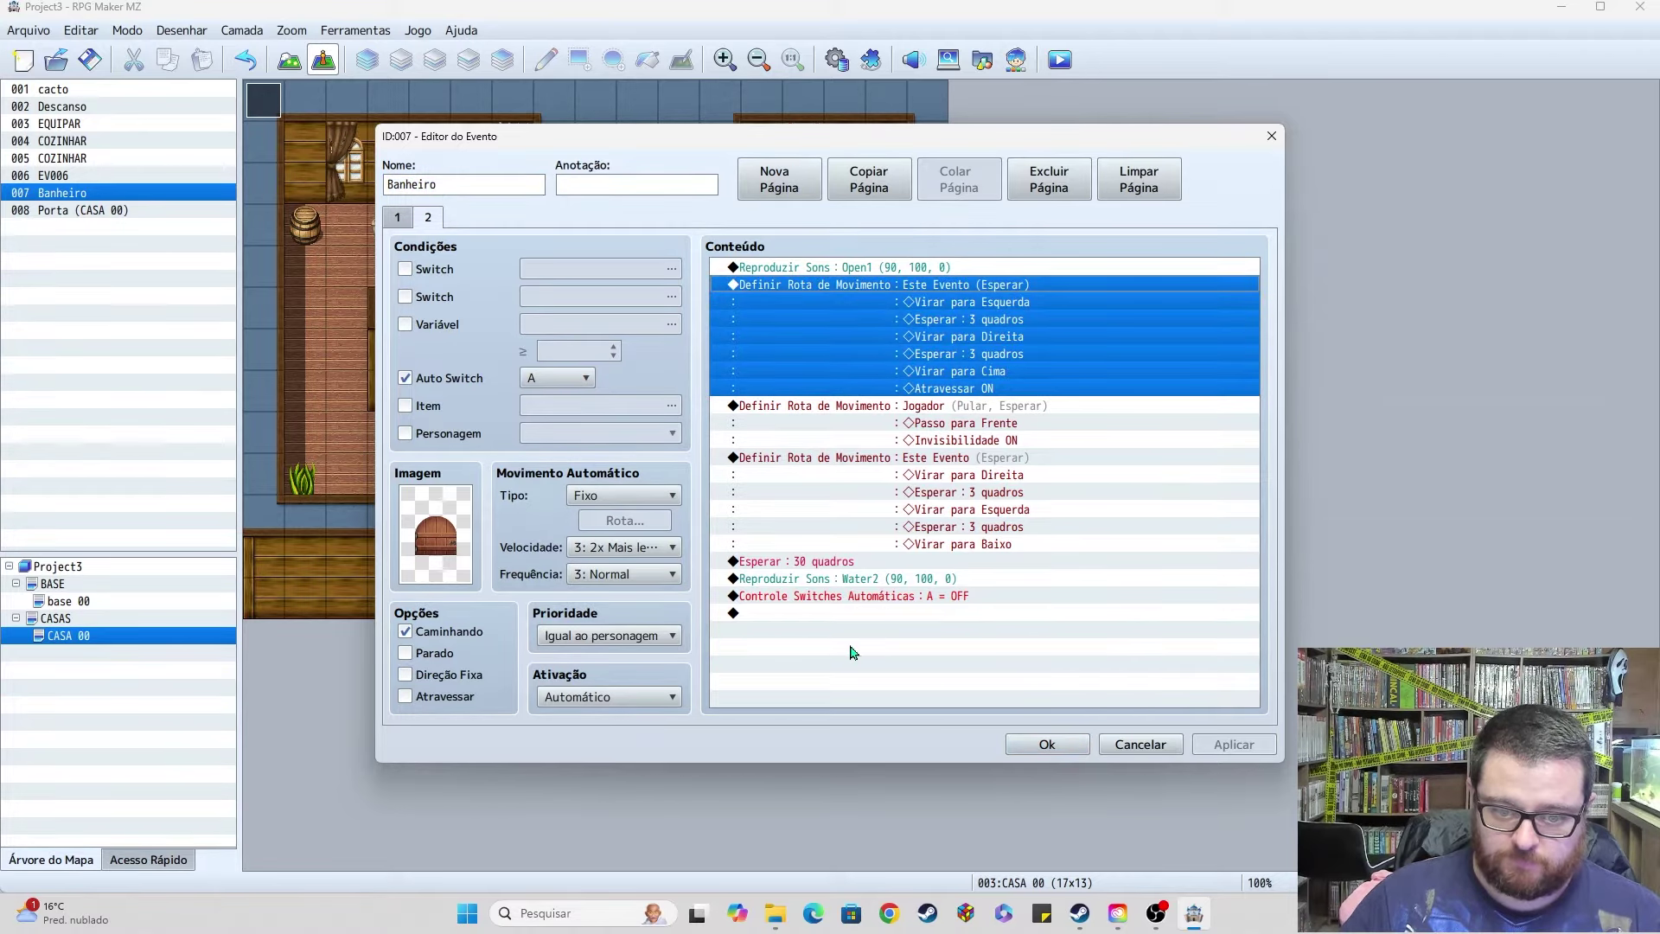
click(843, 597)
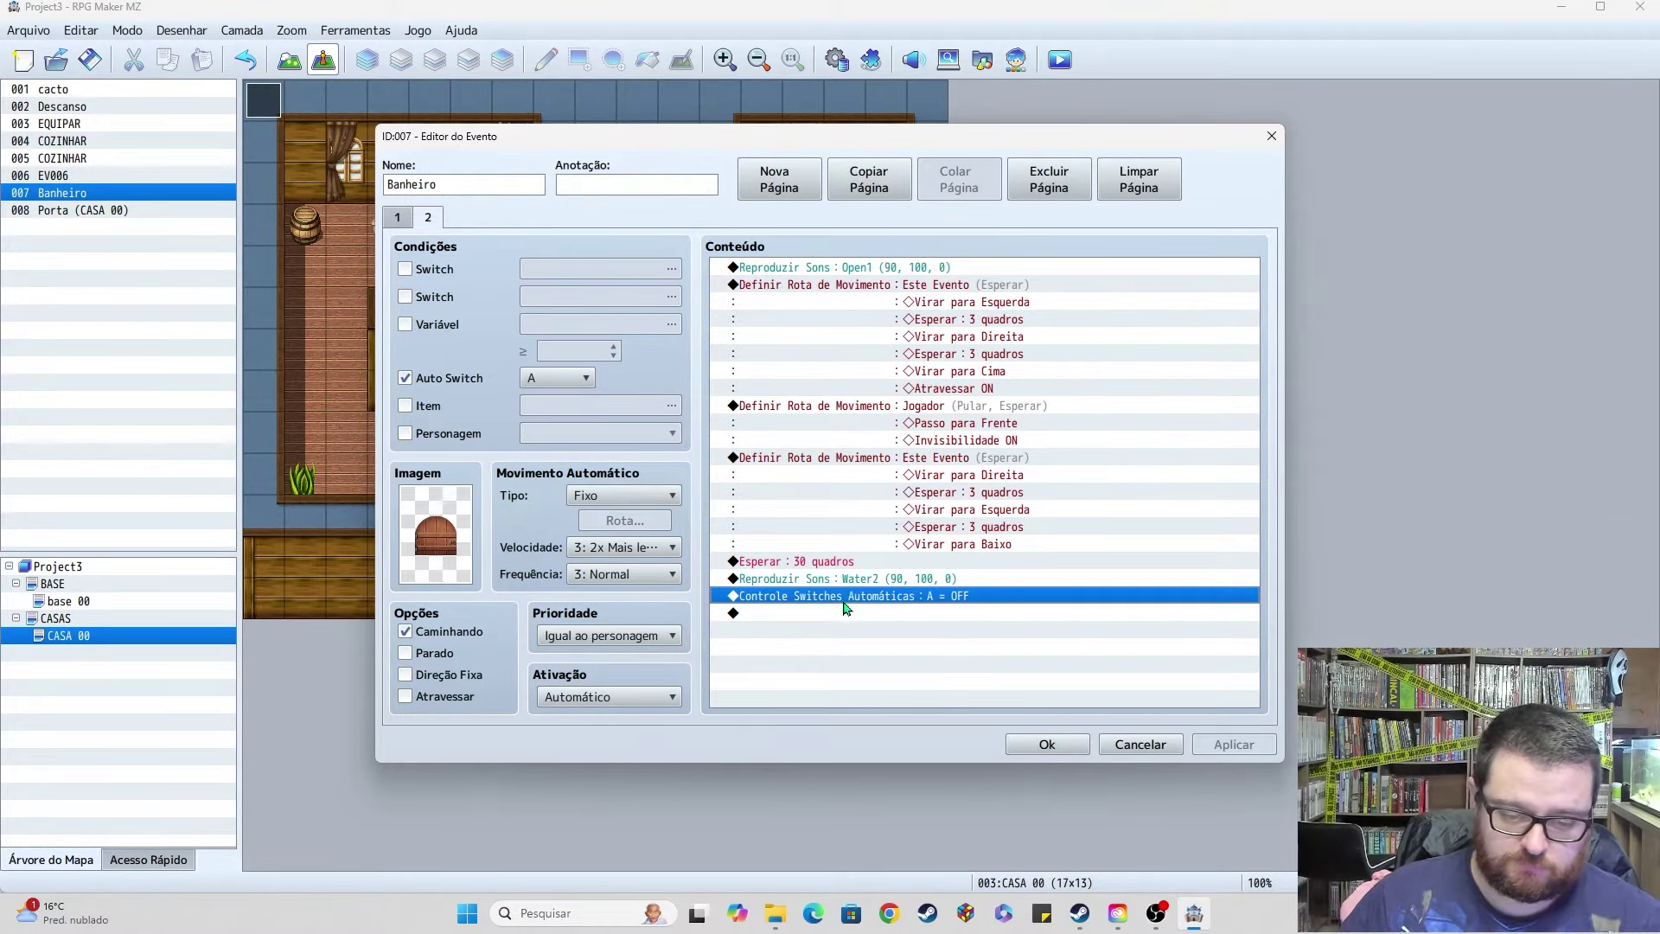
key(ctrl+v)
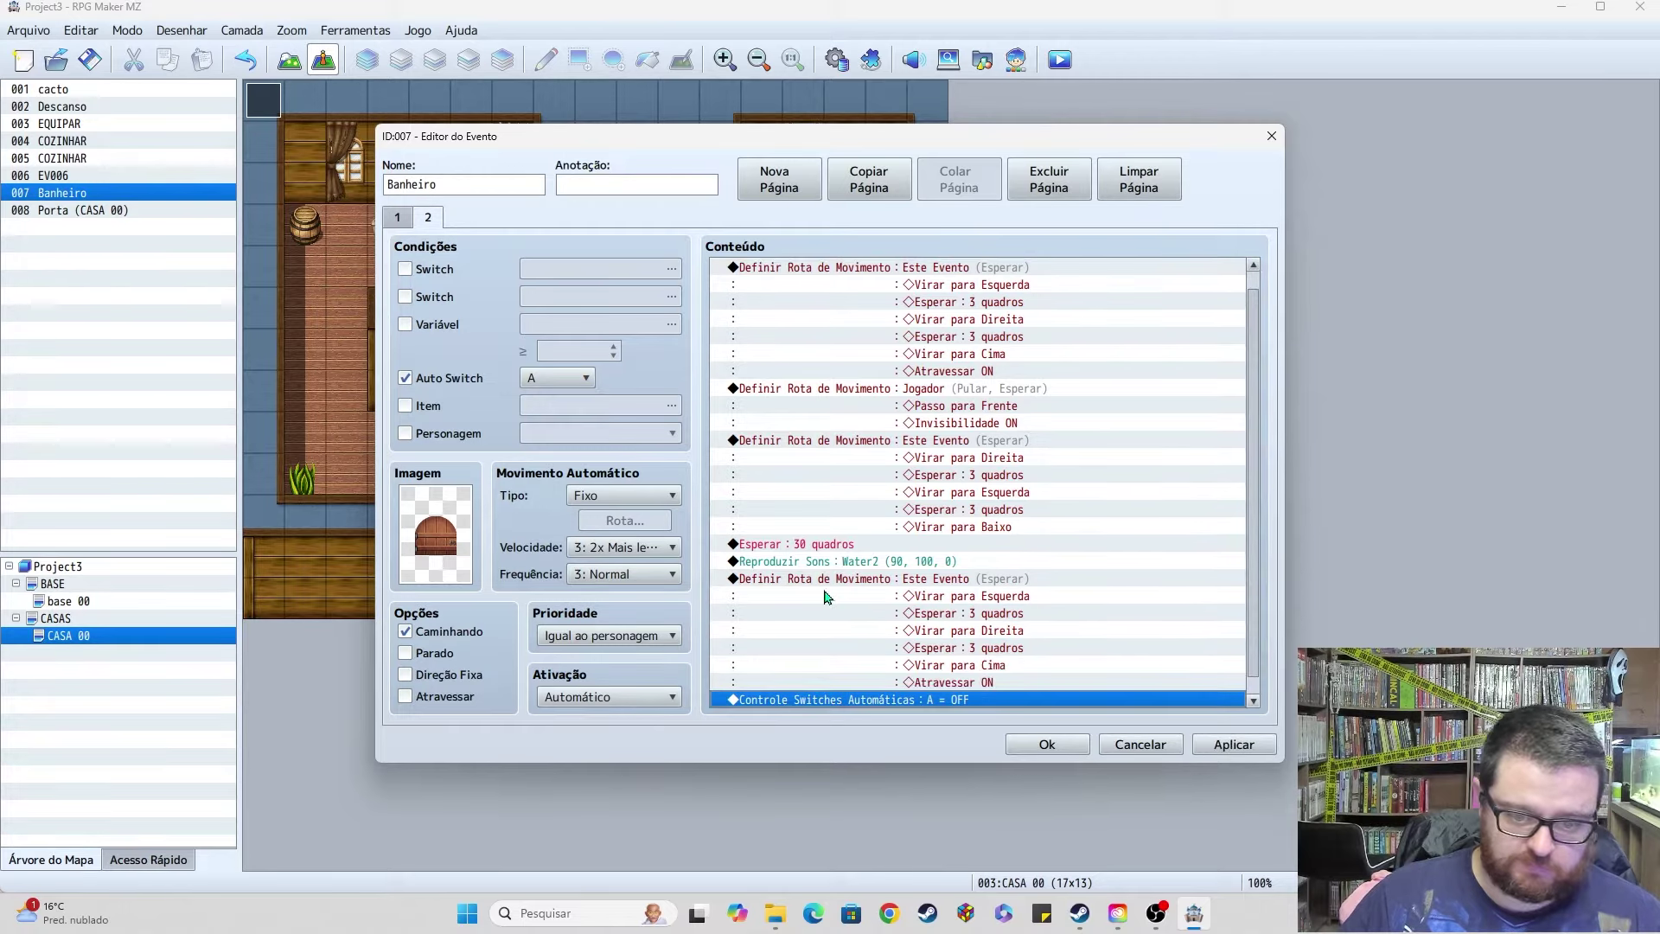
Step: Copy the Open1 sound command and insert it before the second door-opening route, after the Water2 sound
click(824, 562)
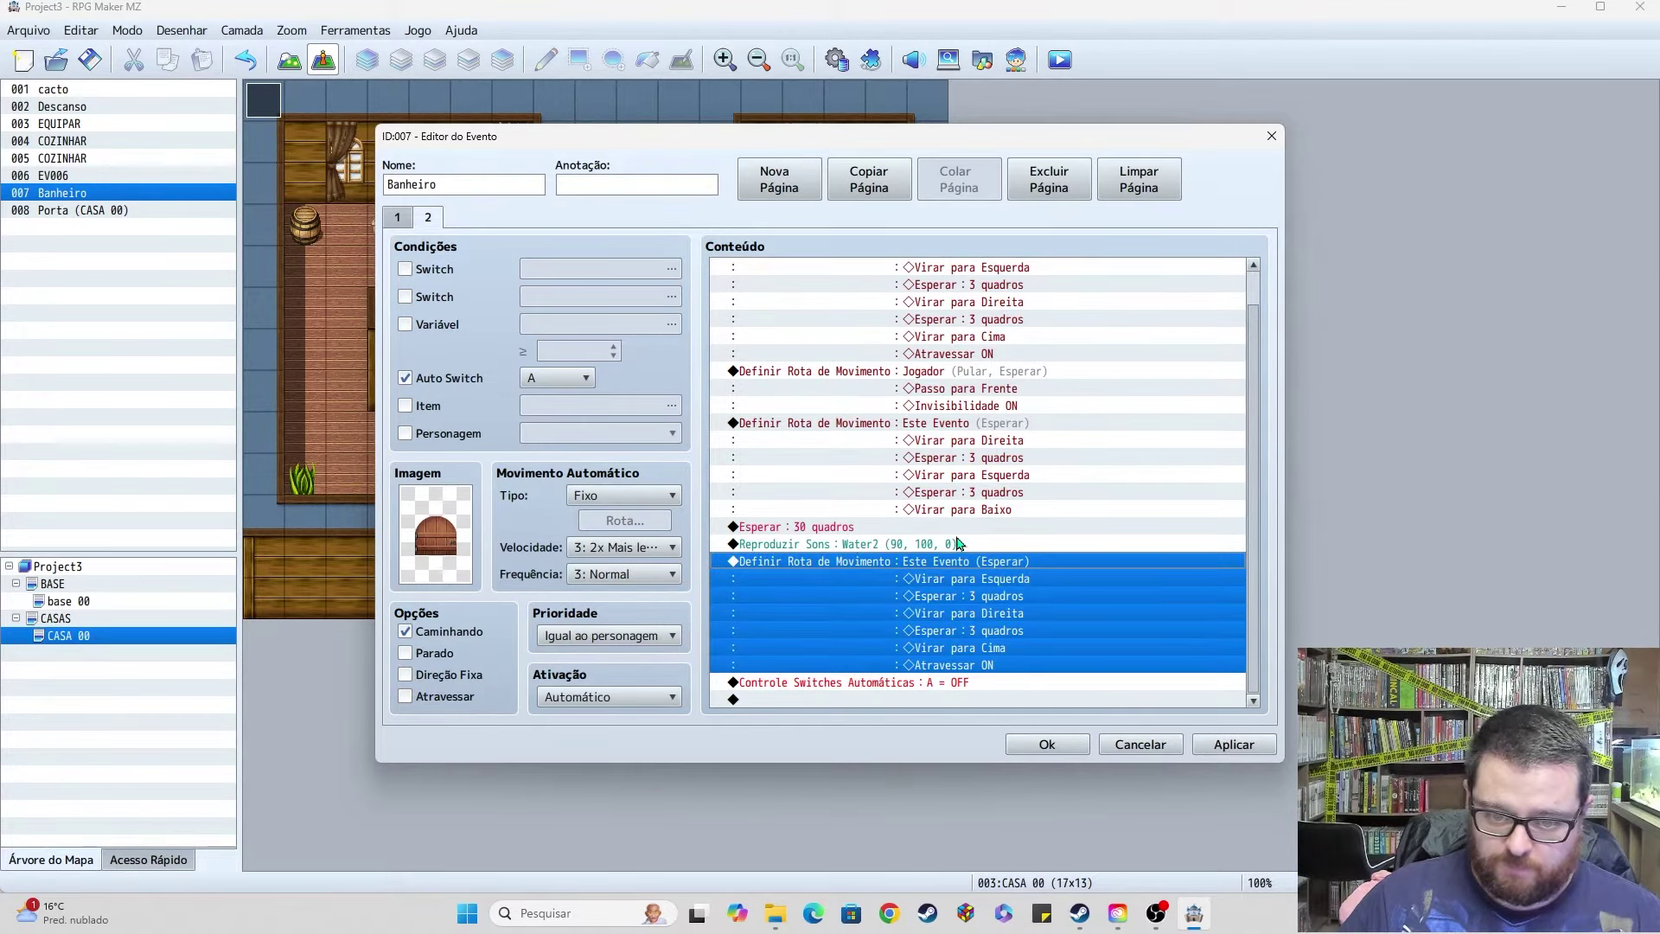
scroll(935, 473, up, 1)
click(911, 270)
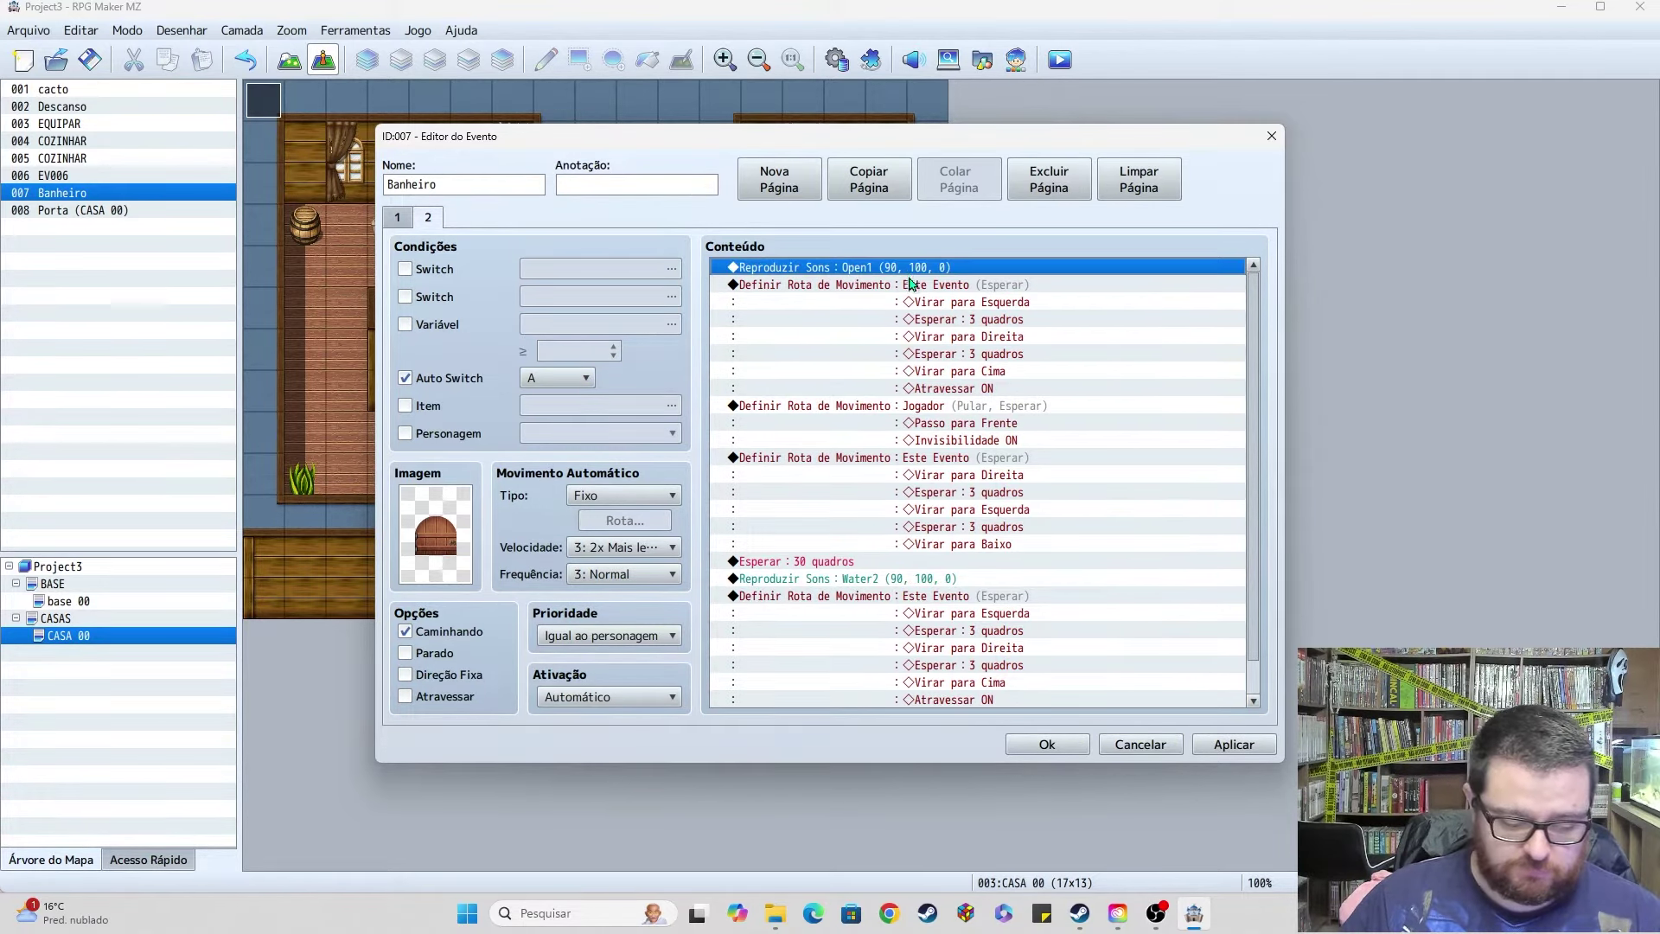
click(880, 597)
key(ctrl+v)
scroll(943, 599, down, 1)
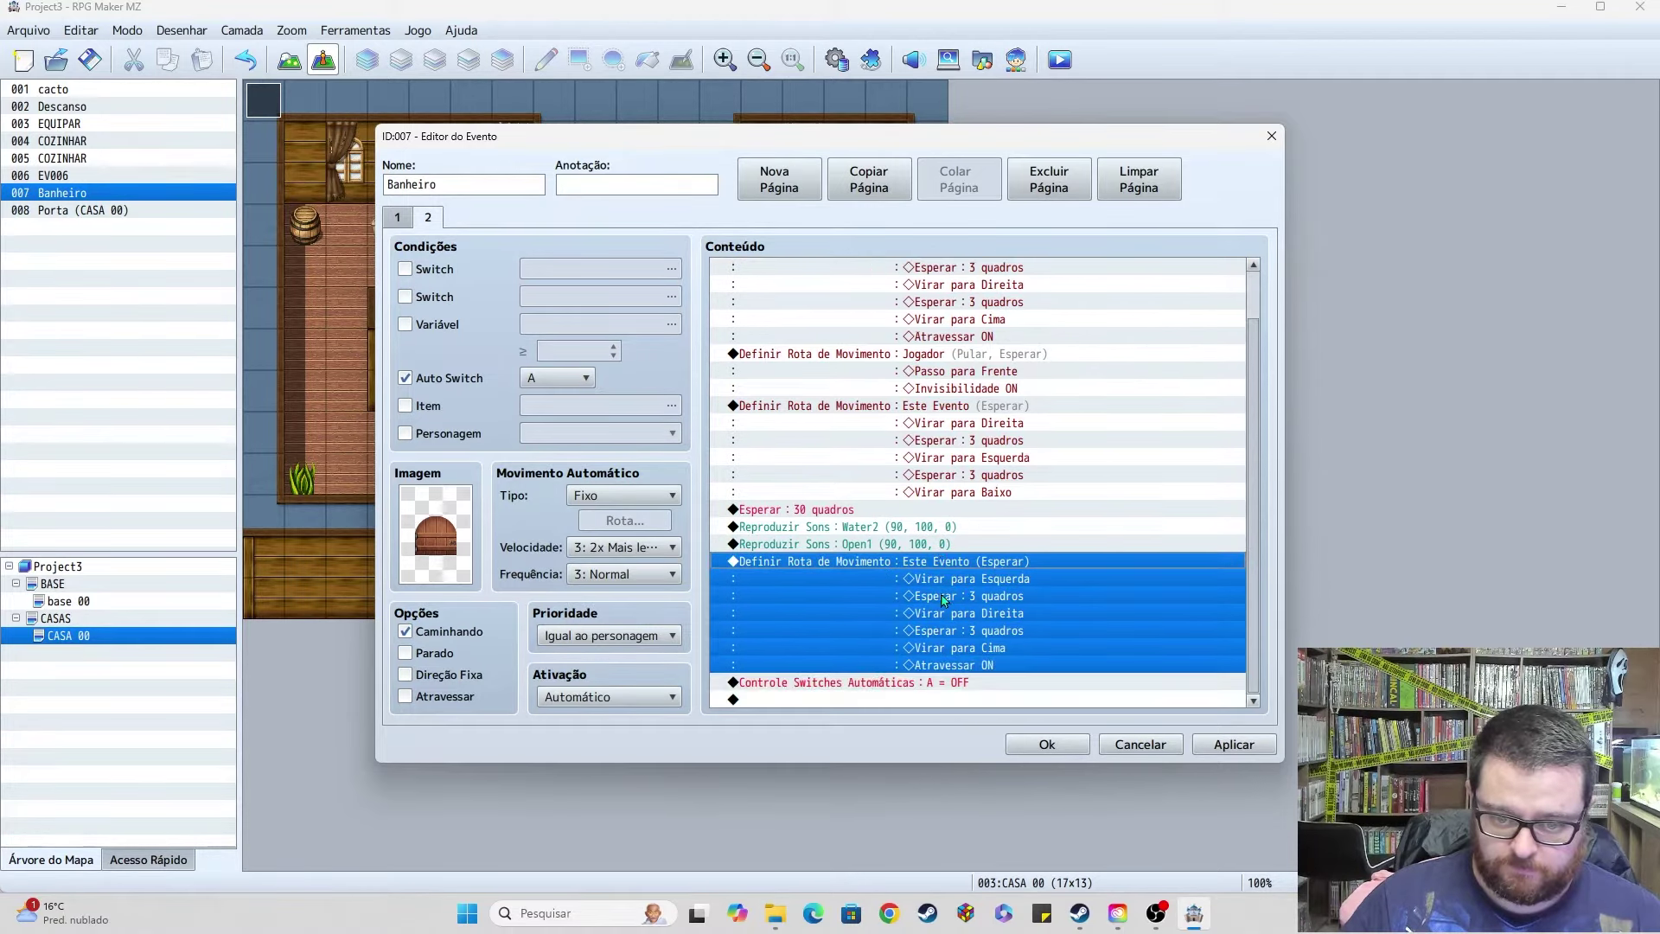
Step: Copy the player's movement route and insert it before the Auto Switch A = OFF command
click(822, 357)
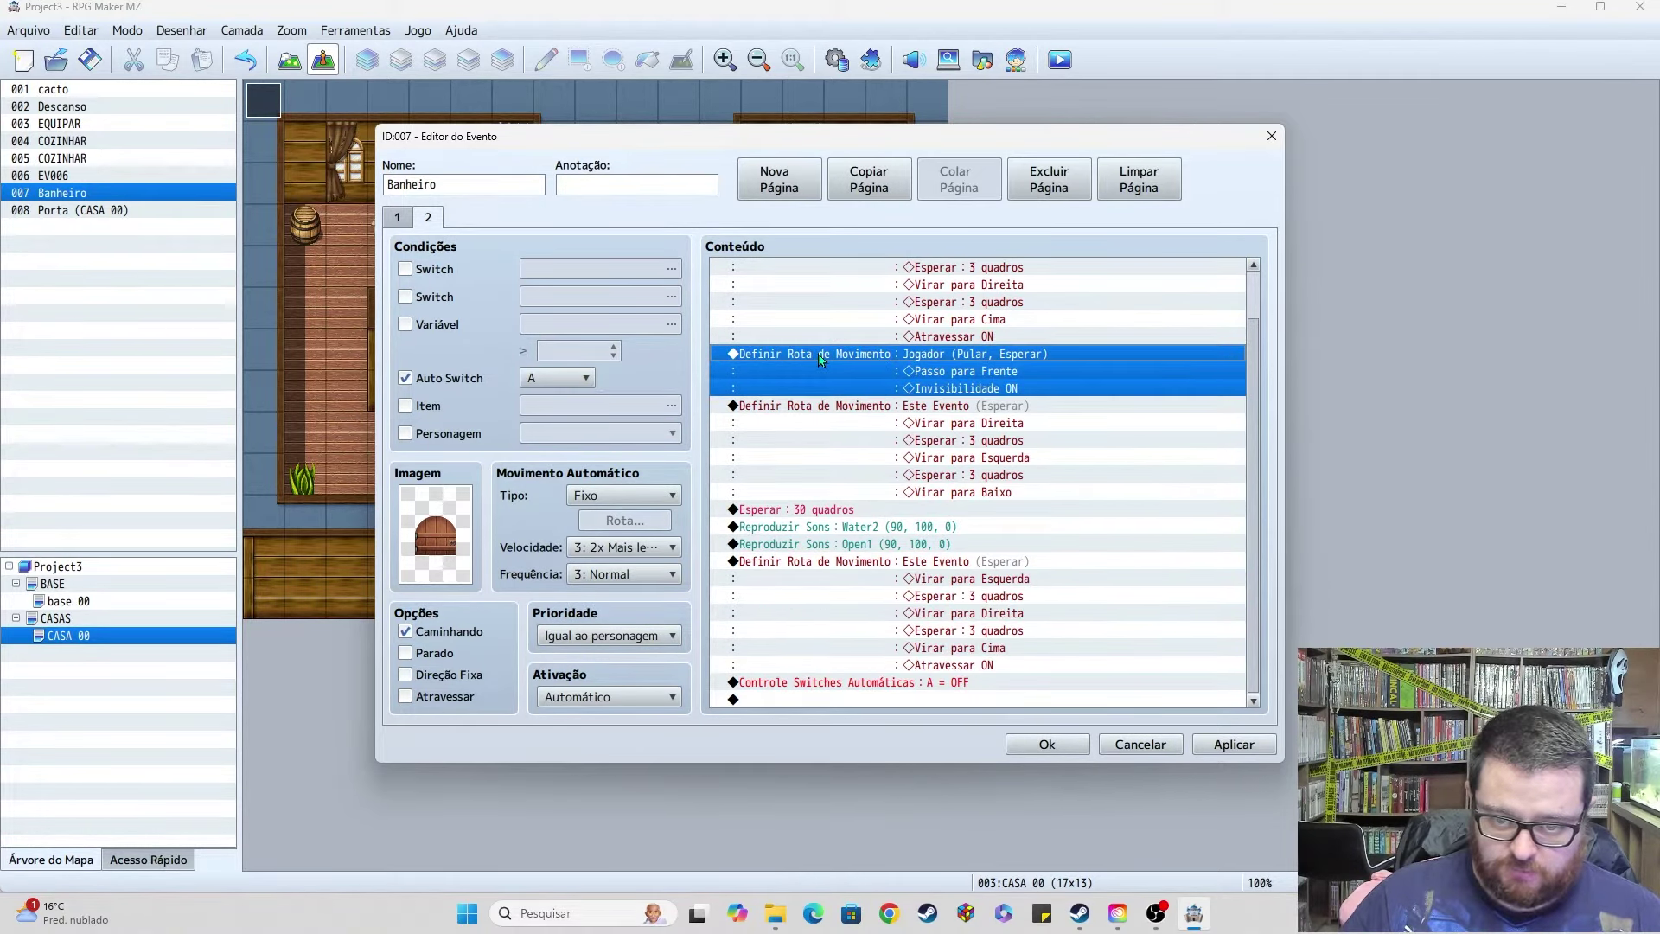
click(902, 682)
key(ctrl+v)
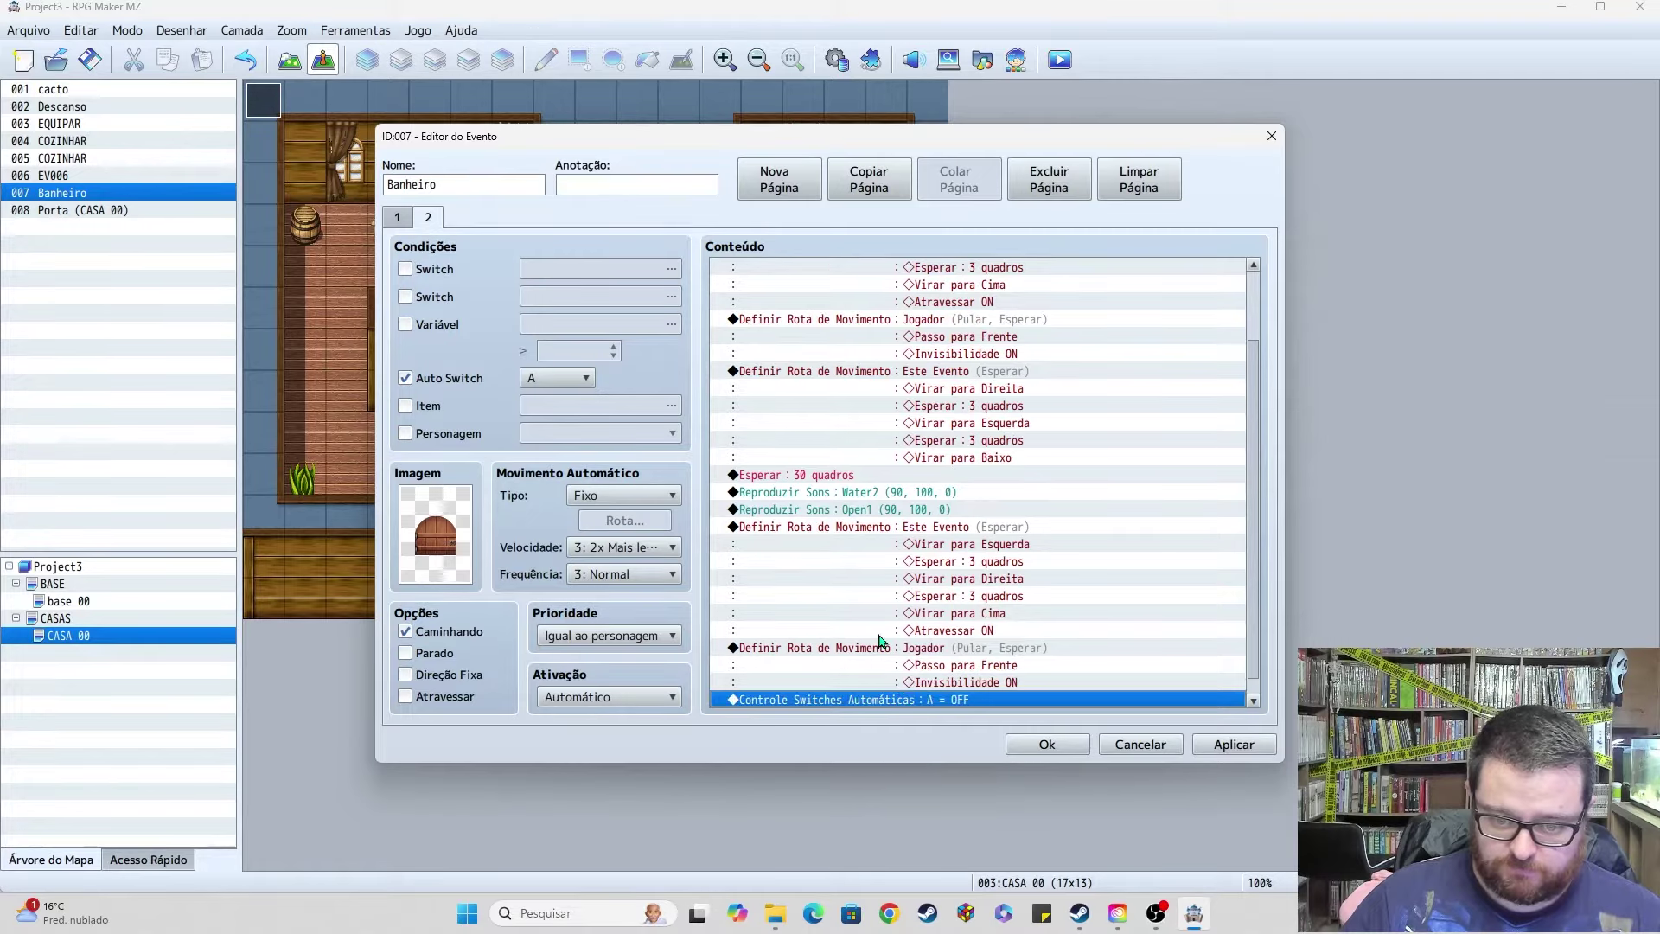
Step: Replace the Passo para Frente and Invisibilidade ON commands in the copied player route with Invisibilidade OFF
double_click(881, 645)
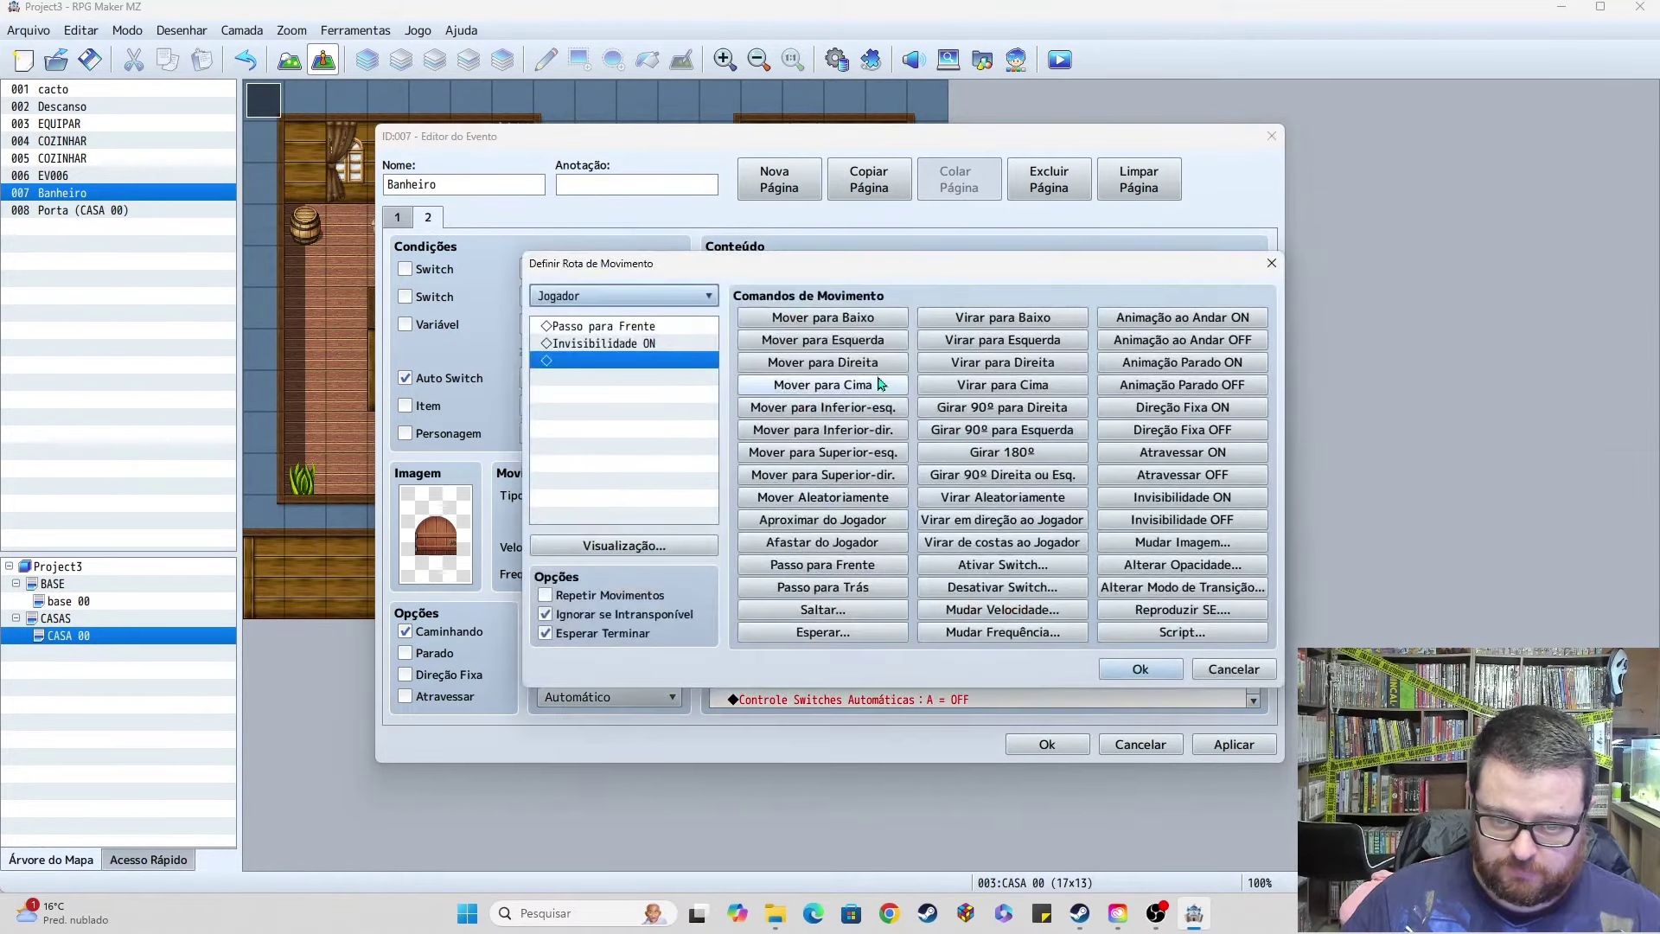
click(579, 328)
key(Delete)
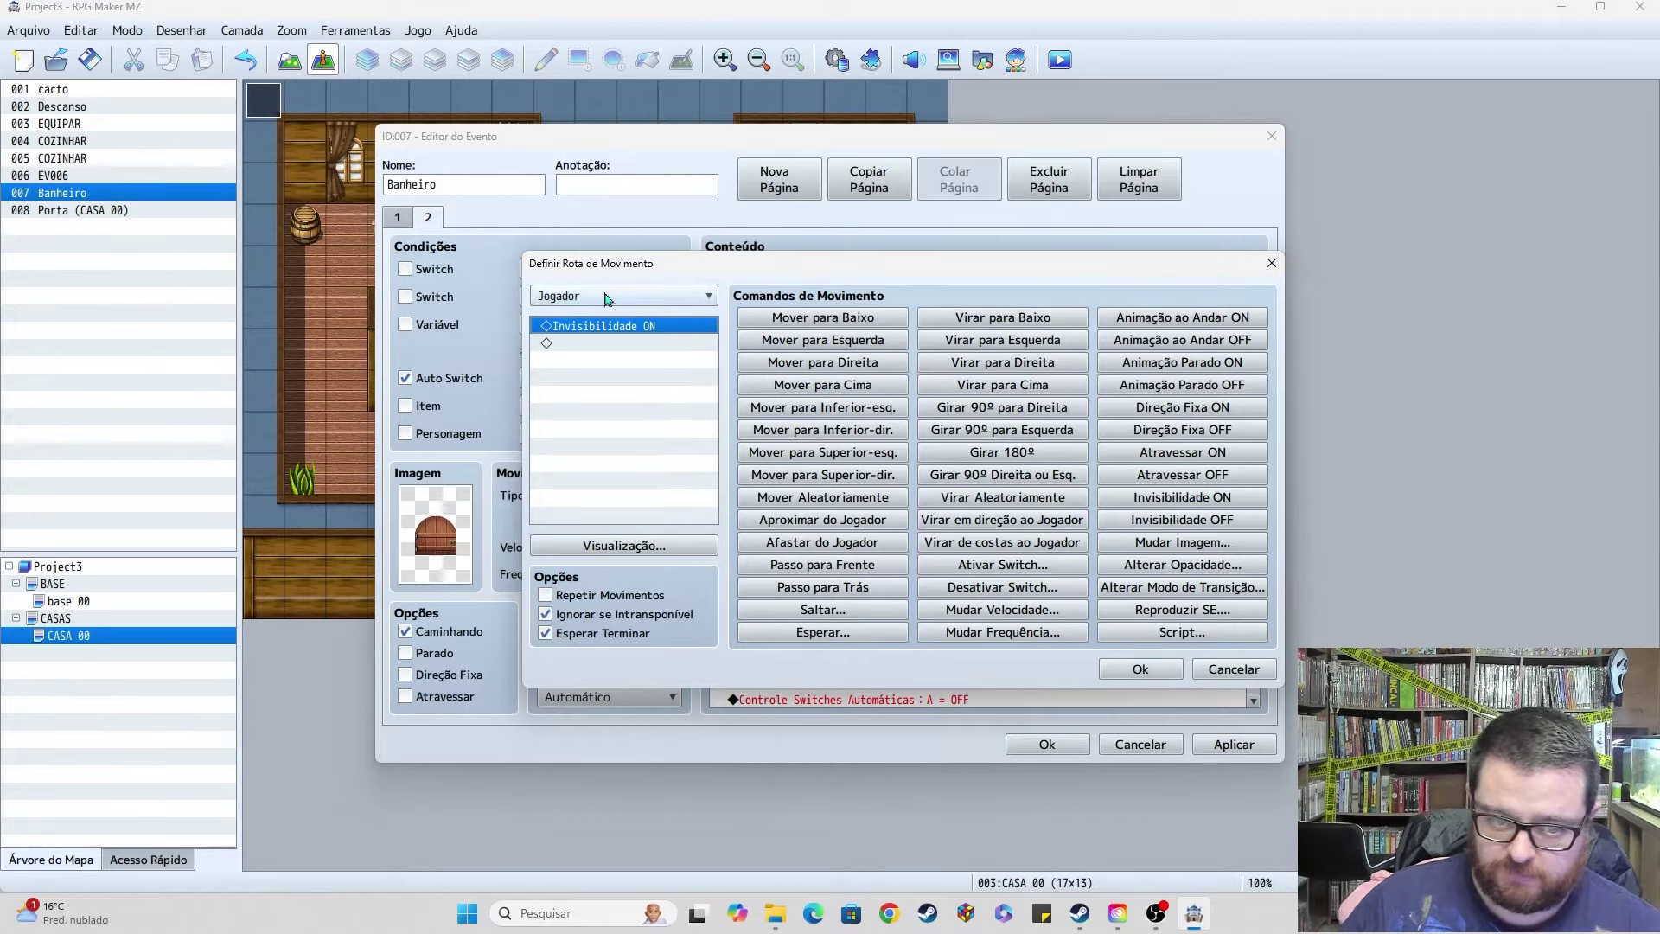
click(644, 326)
key(Delete)
click(1201, 526)
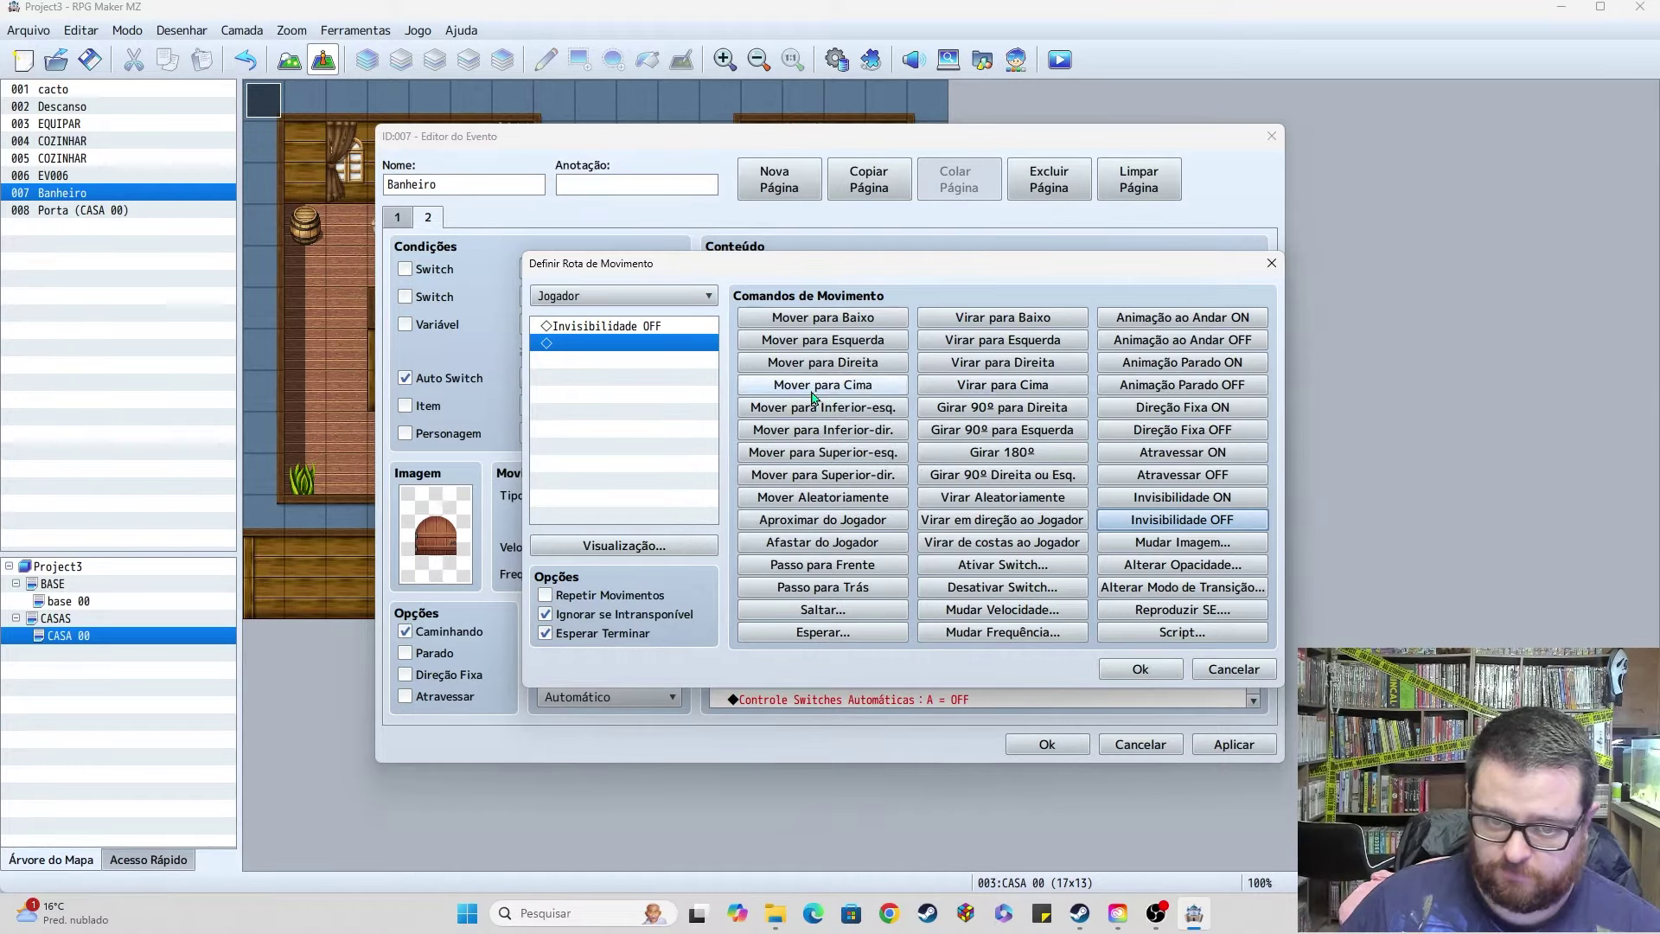
Step: Add Mover para Baixo to the exiting player route and Virar para Baixo after Invisibilidade ON in the entering player route
click(839, 318)
click(1140, 669)
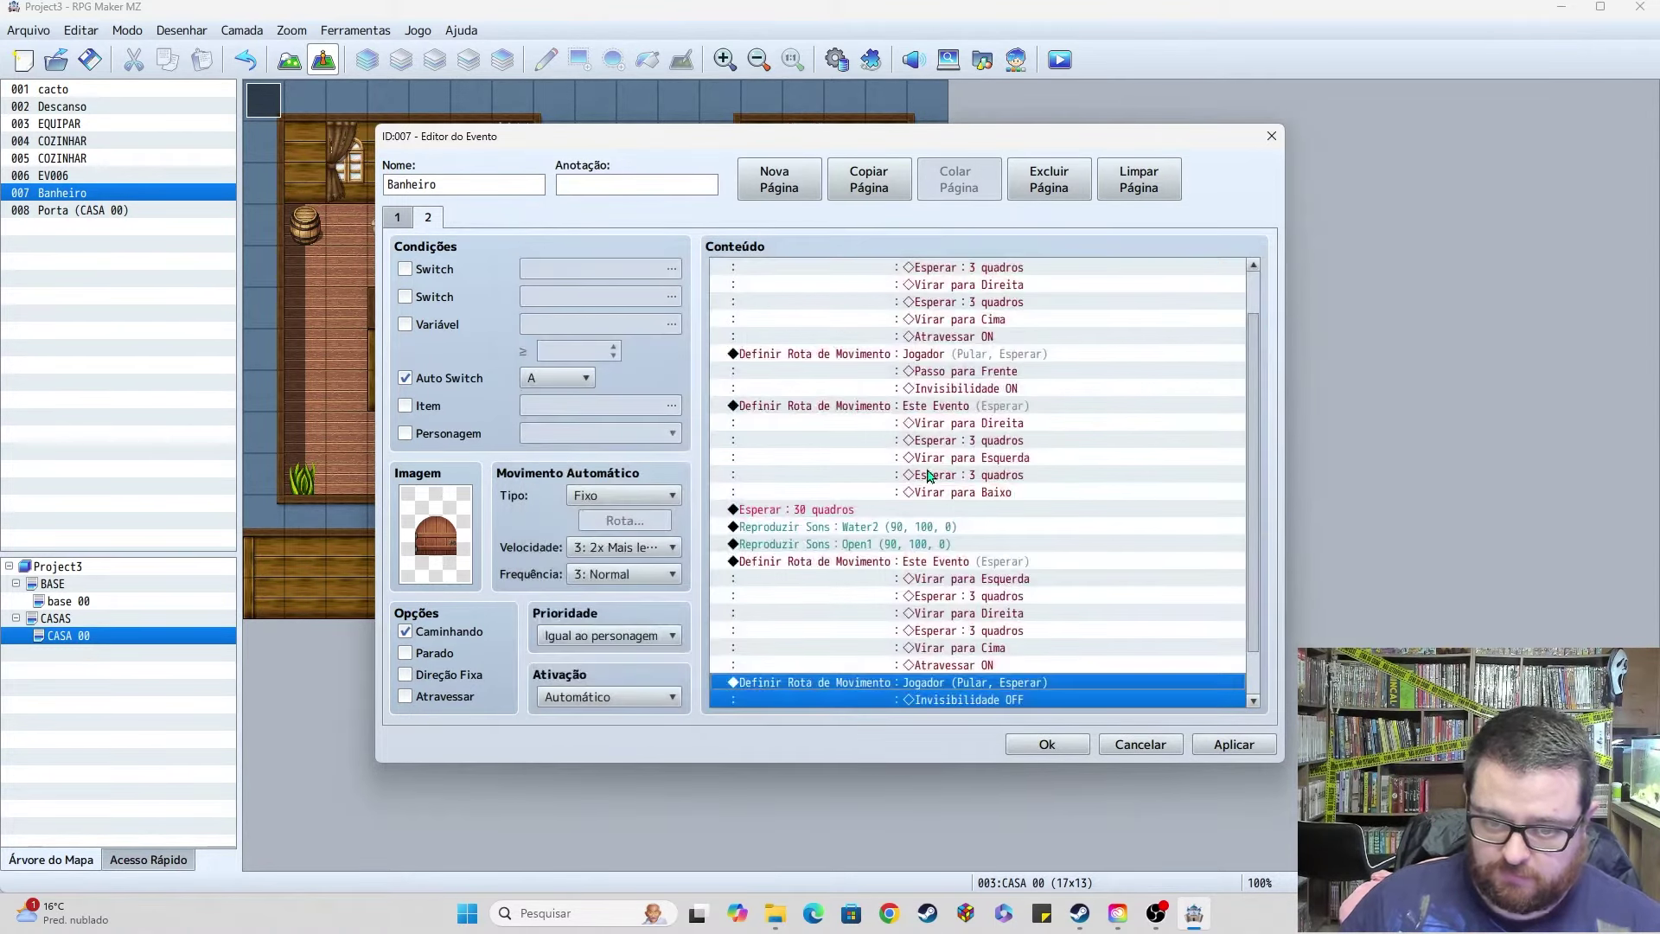
click(869, 406)
scroll(877, 419, up, 1)
double_click(877, 413)
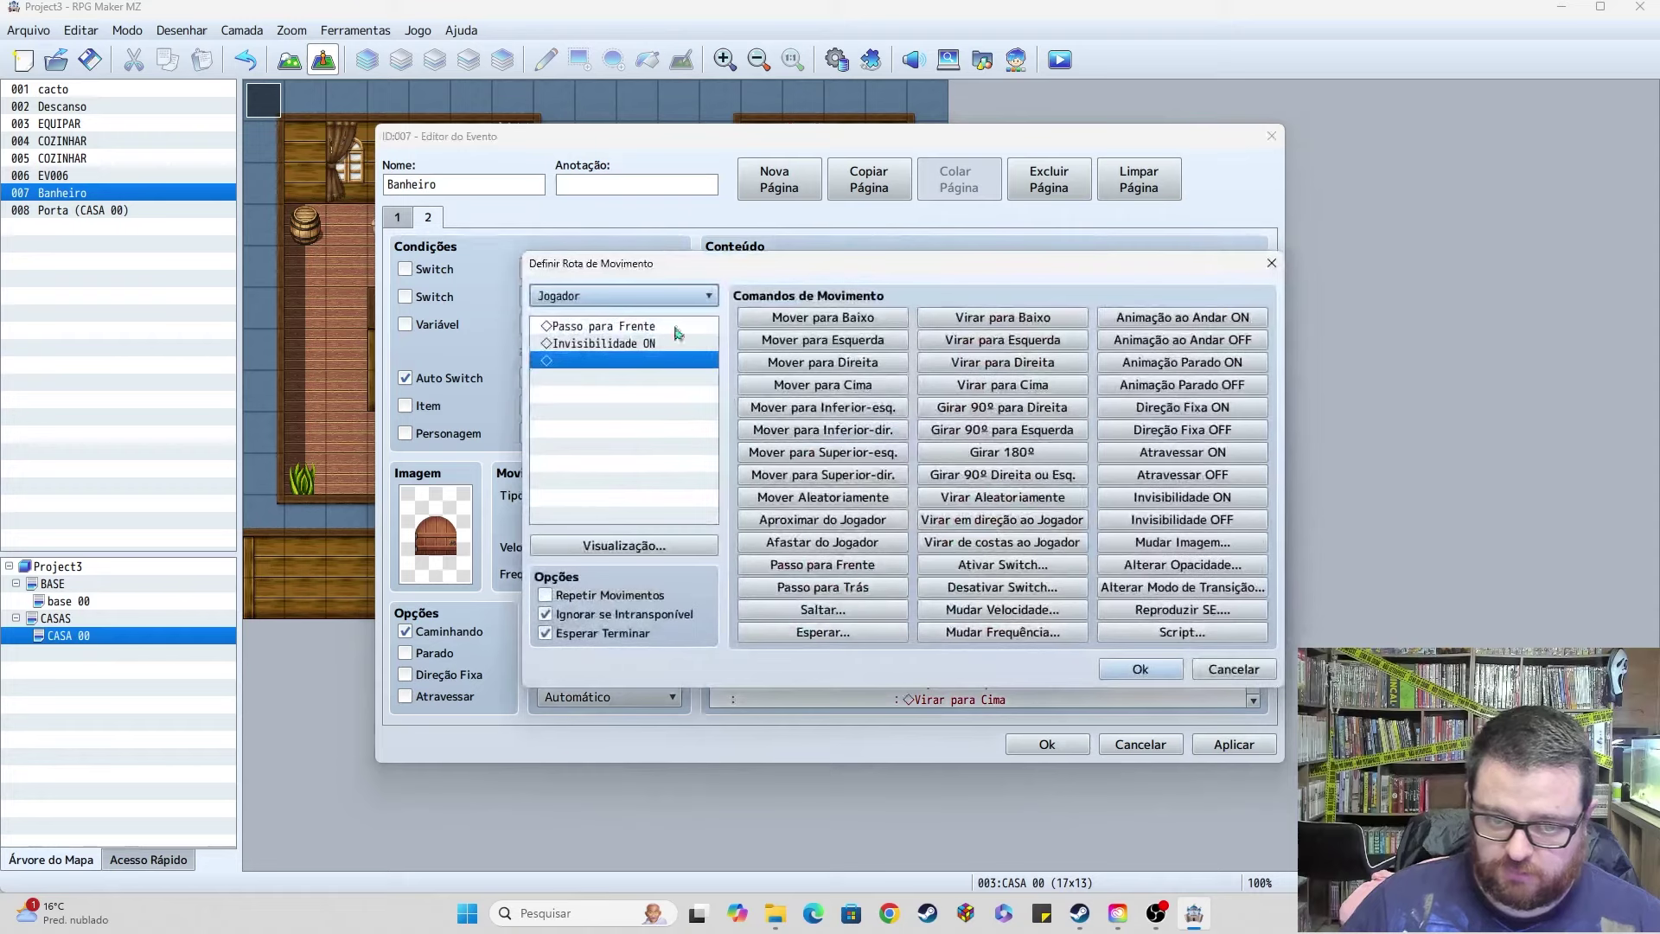
click(992, 318)
click(1140, 670)
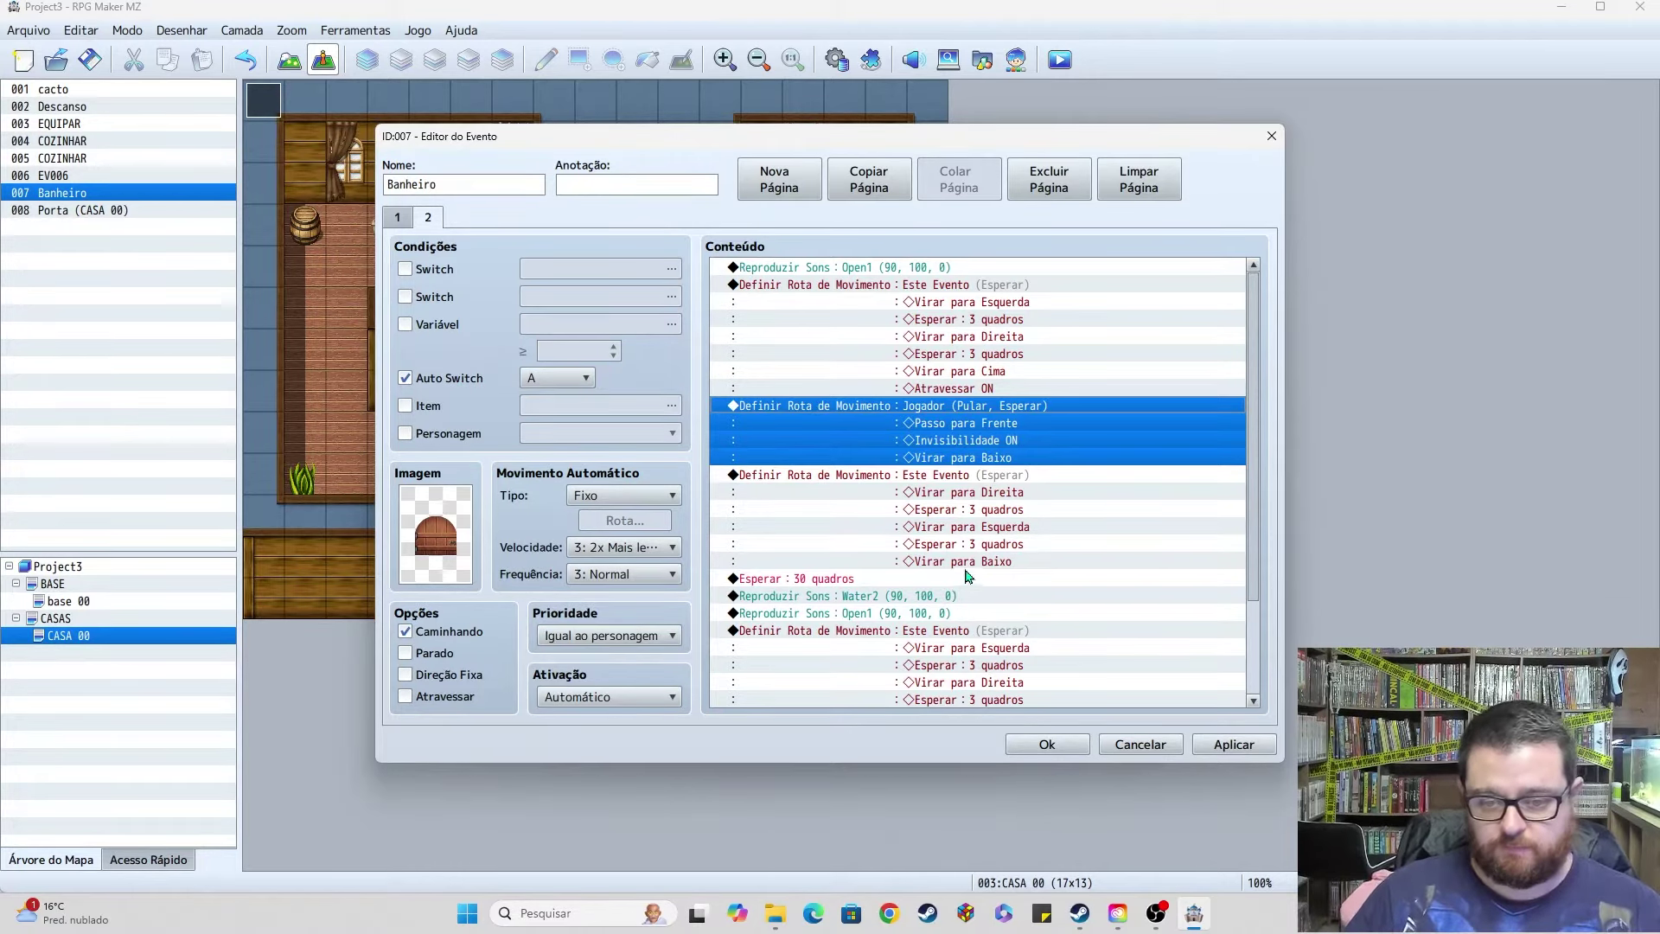
Step: Copy the 30-frame Esperar command, insert it between the Water2 and second Open1 sounds, and set its duration to 120 frames
scroll(991, 570, down, 1)
click(948, 533)
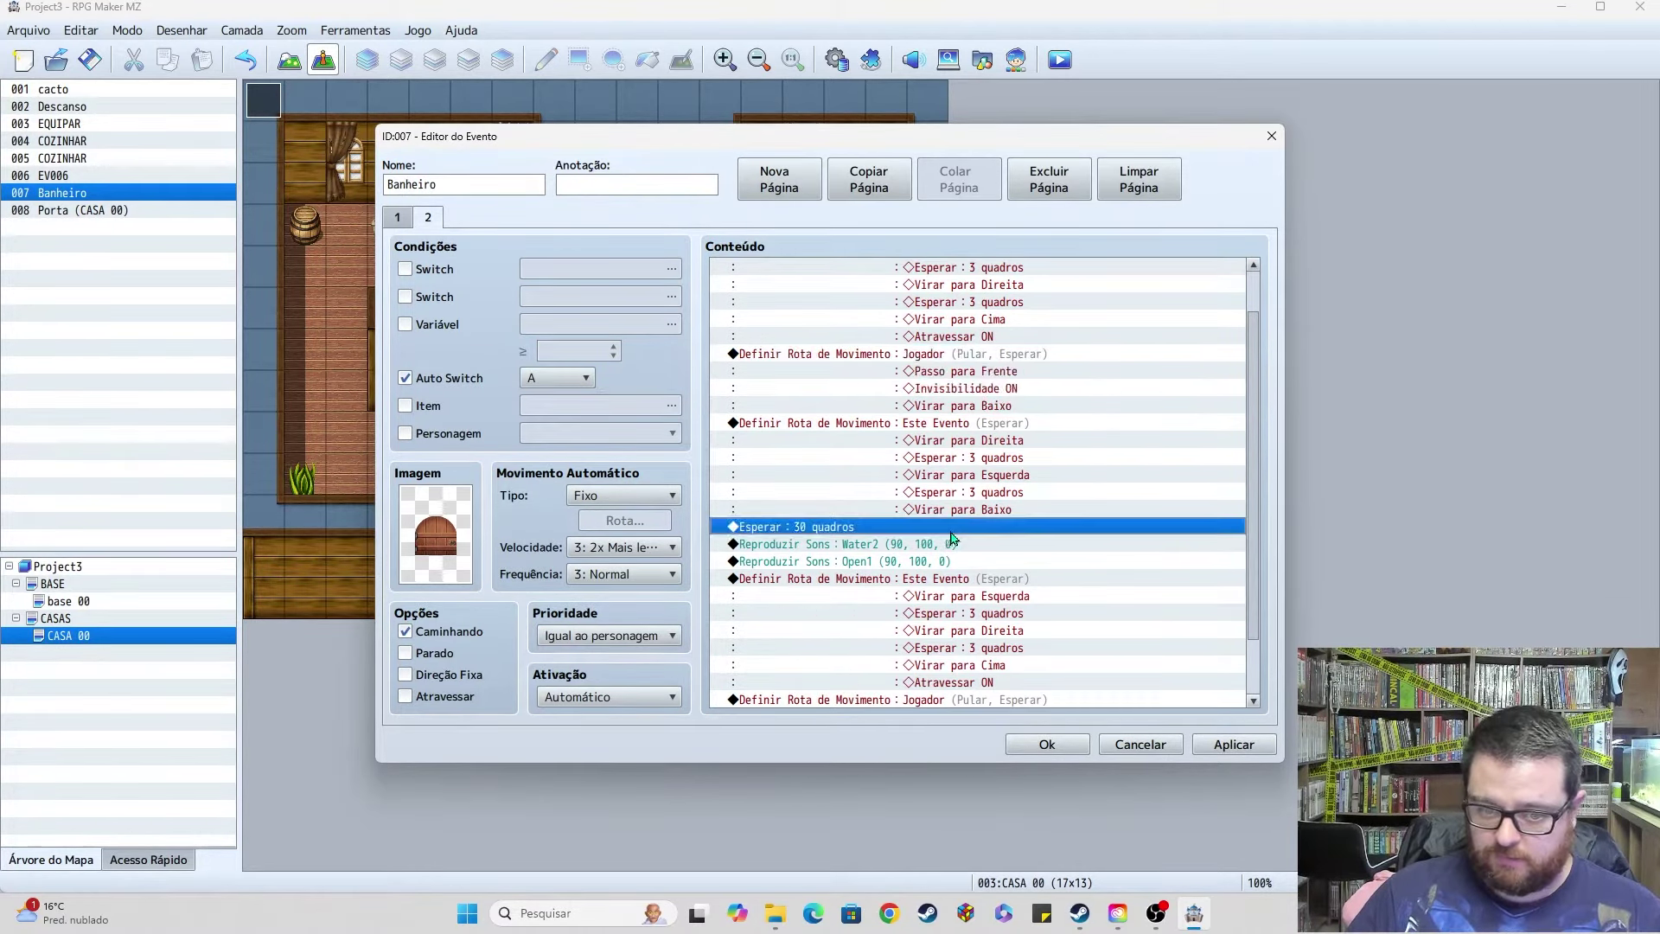
click(984, 546)
click(983, 564)
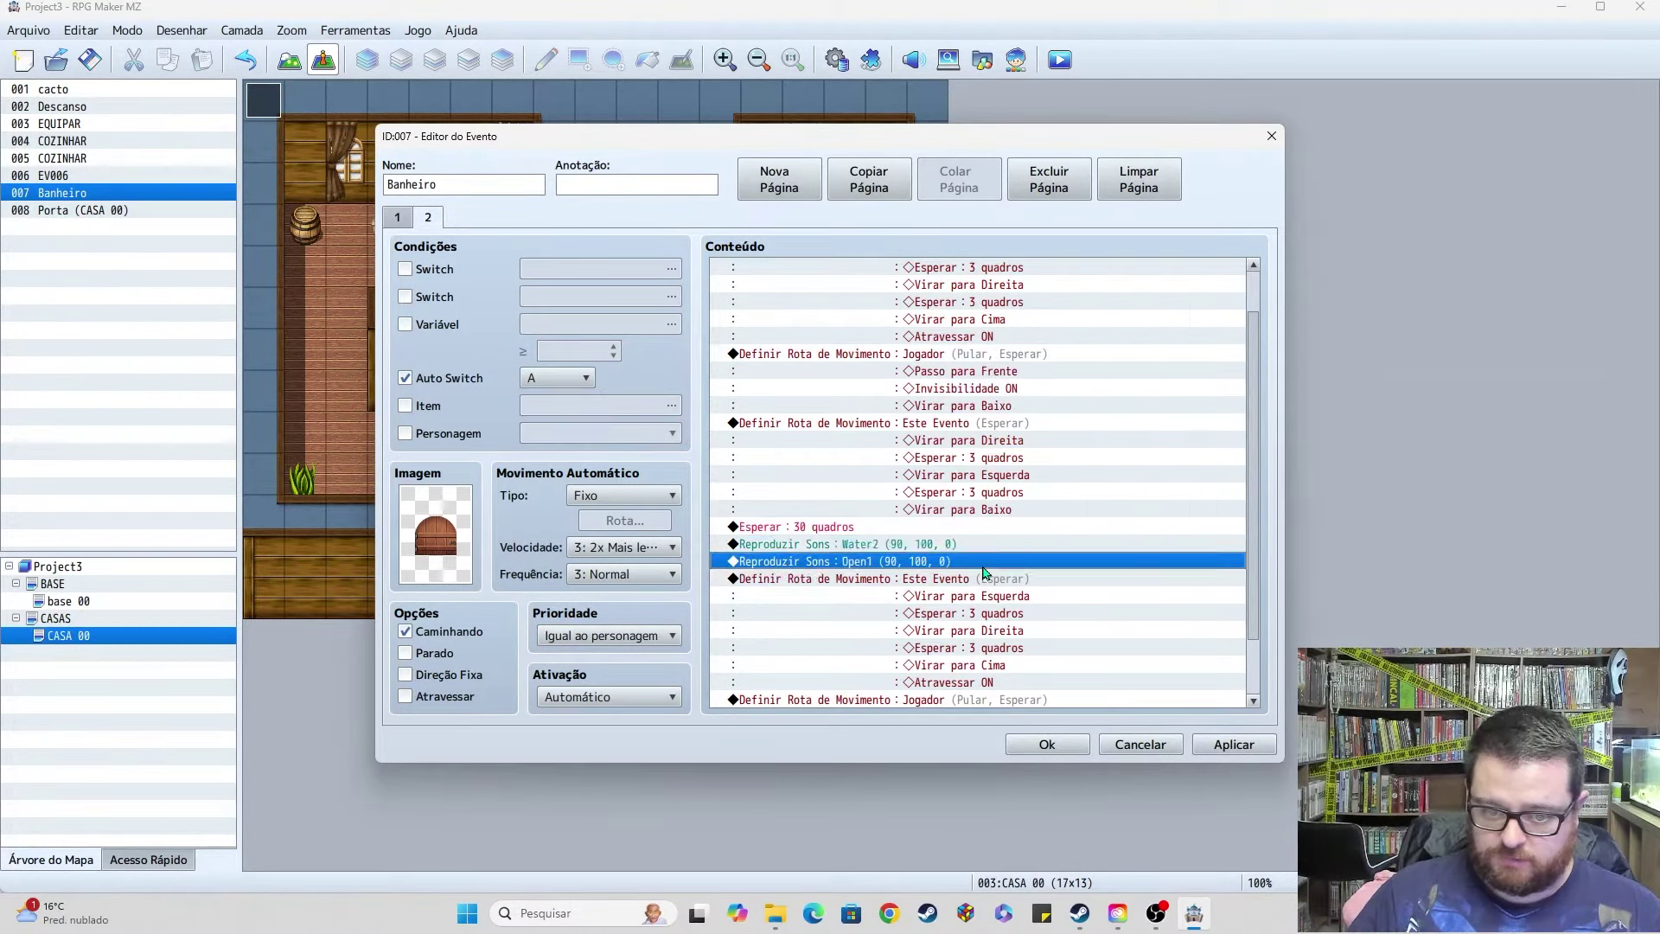
click(813, 527)
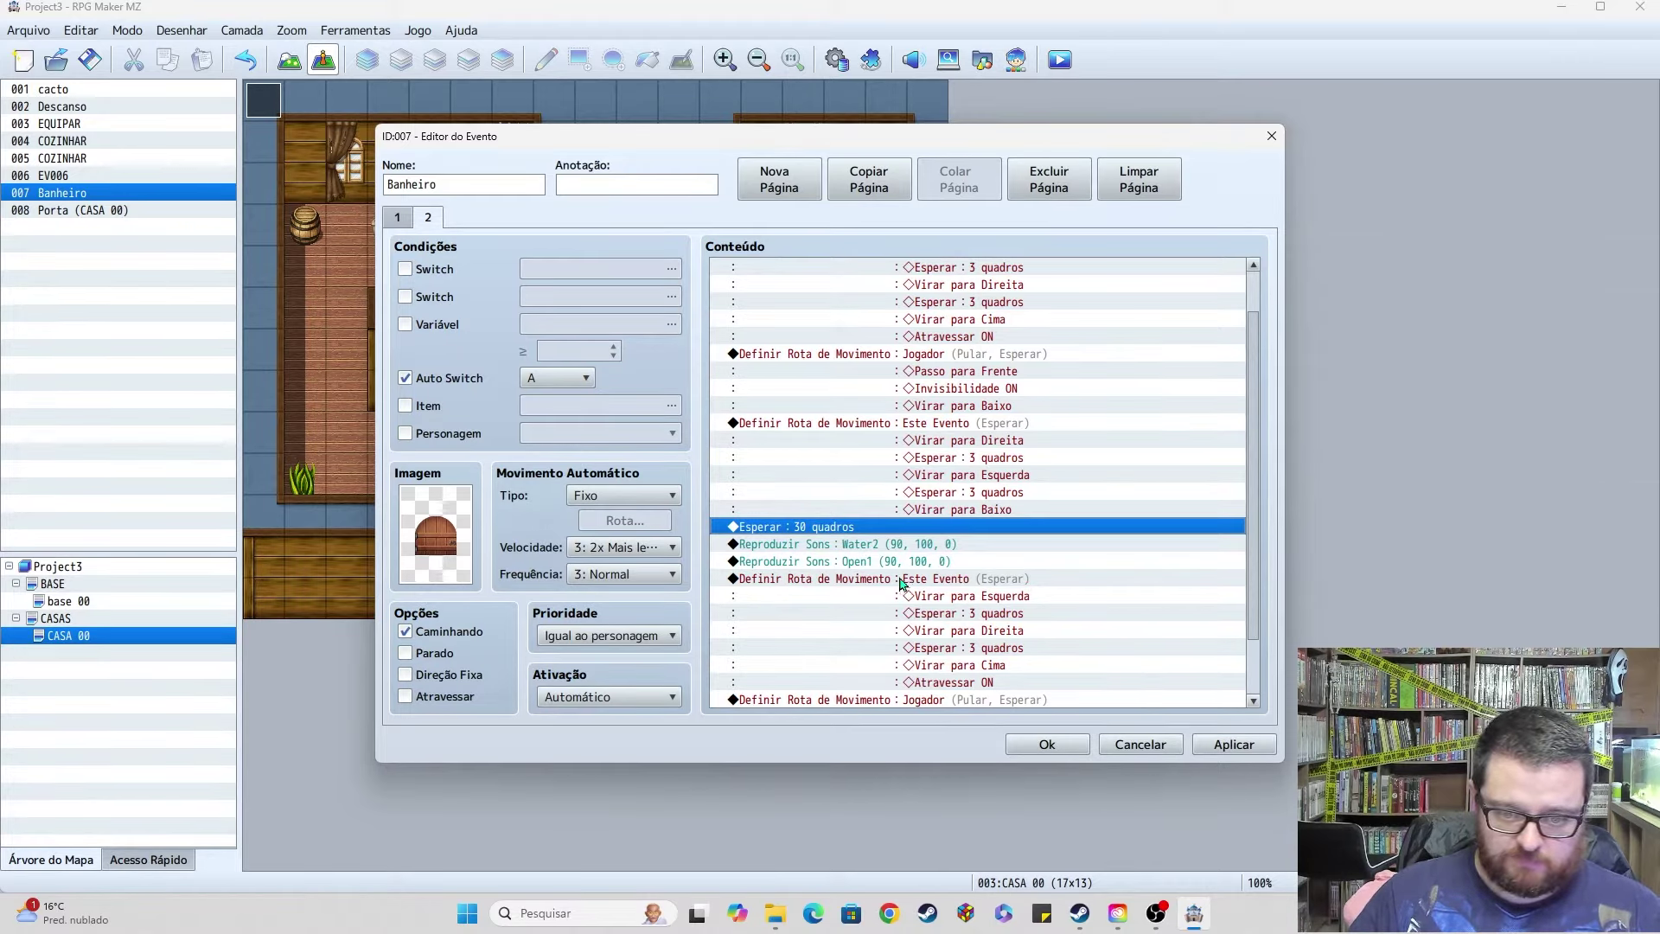
click(867, 564)
key(ctrl+v)
double_click(867, 564)
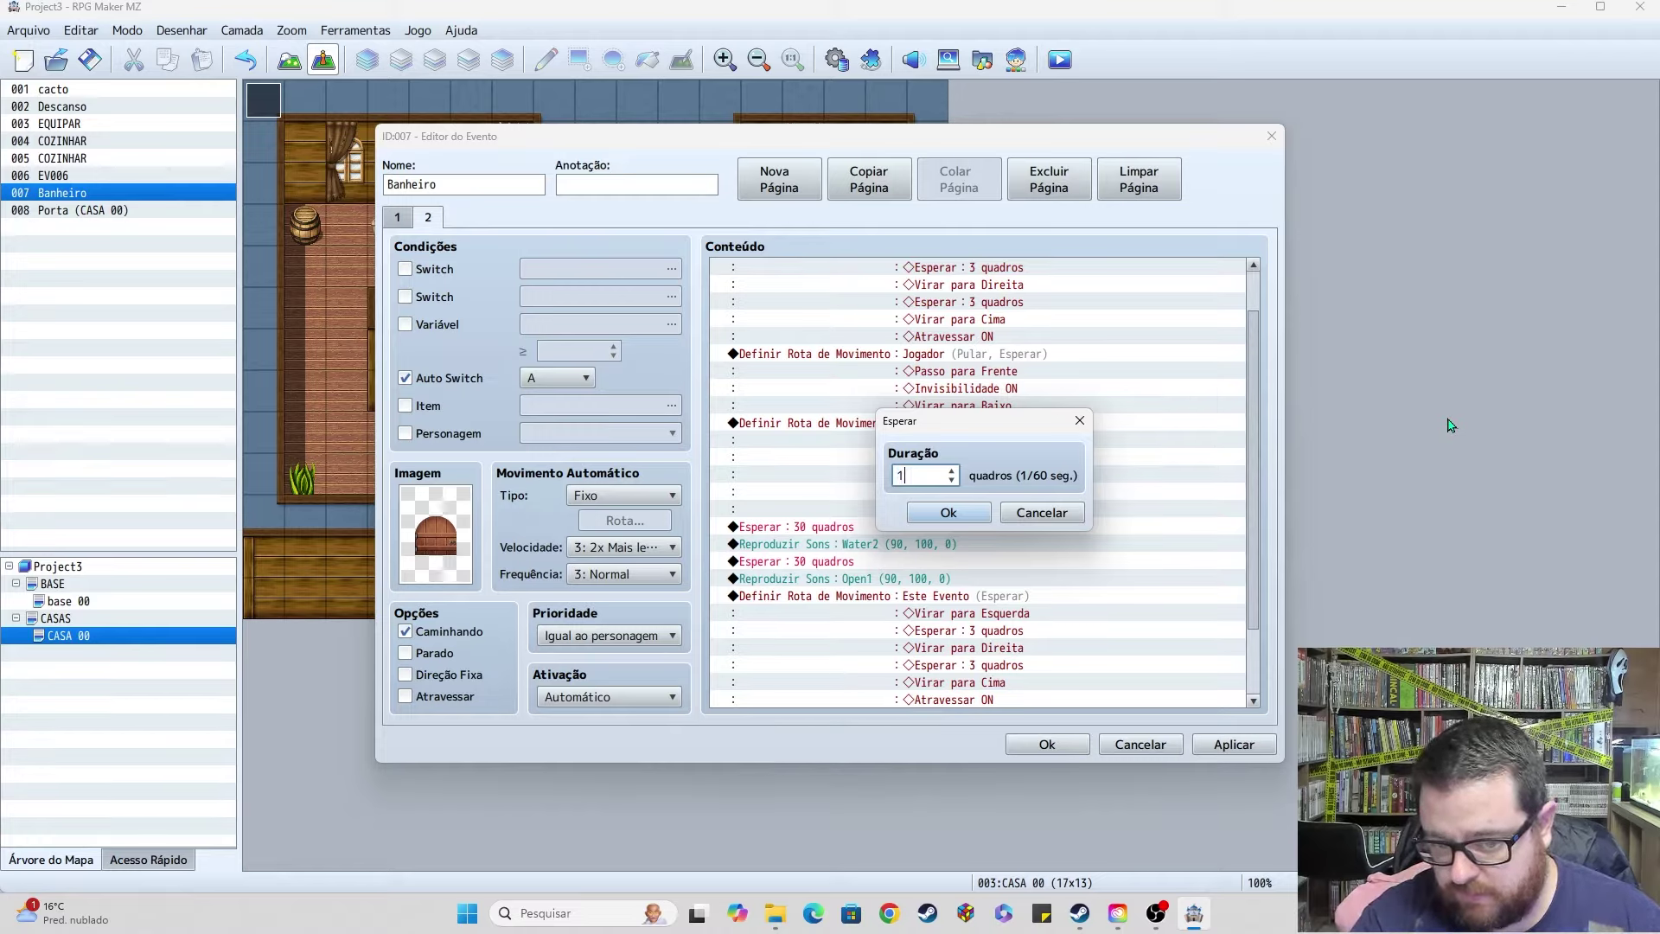
key(Return)
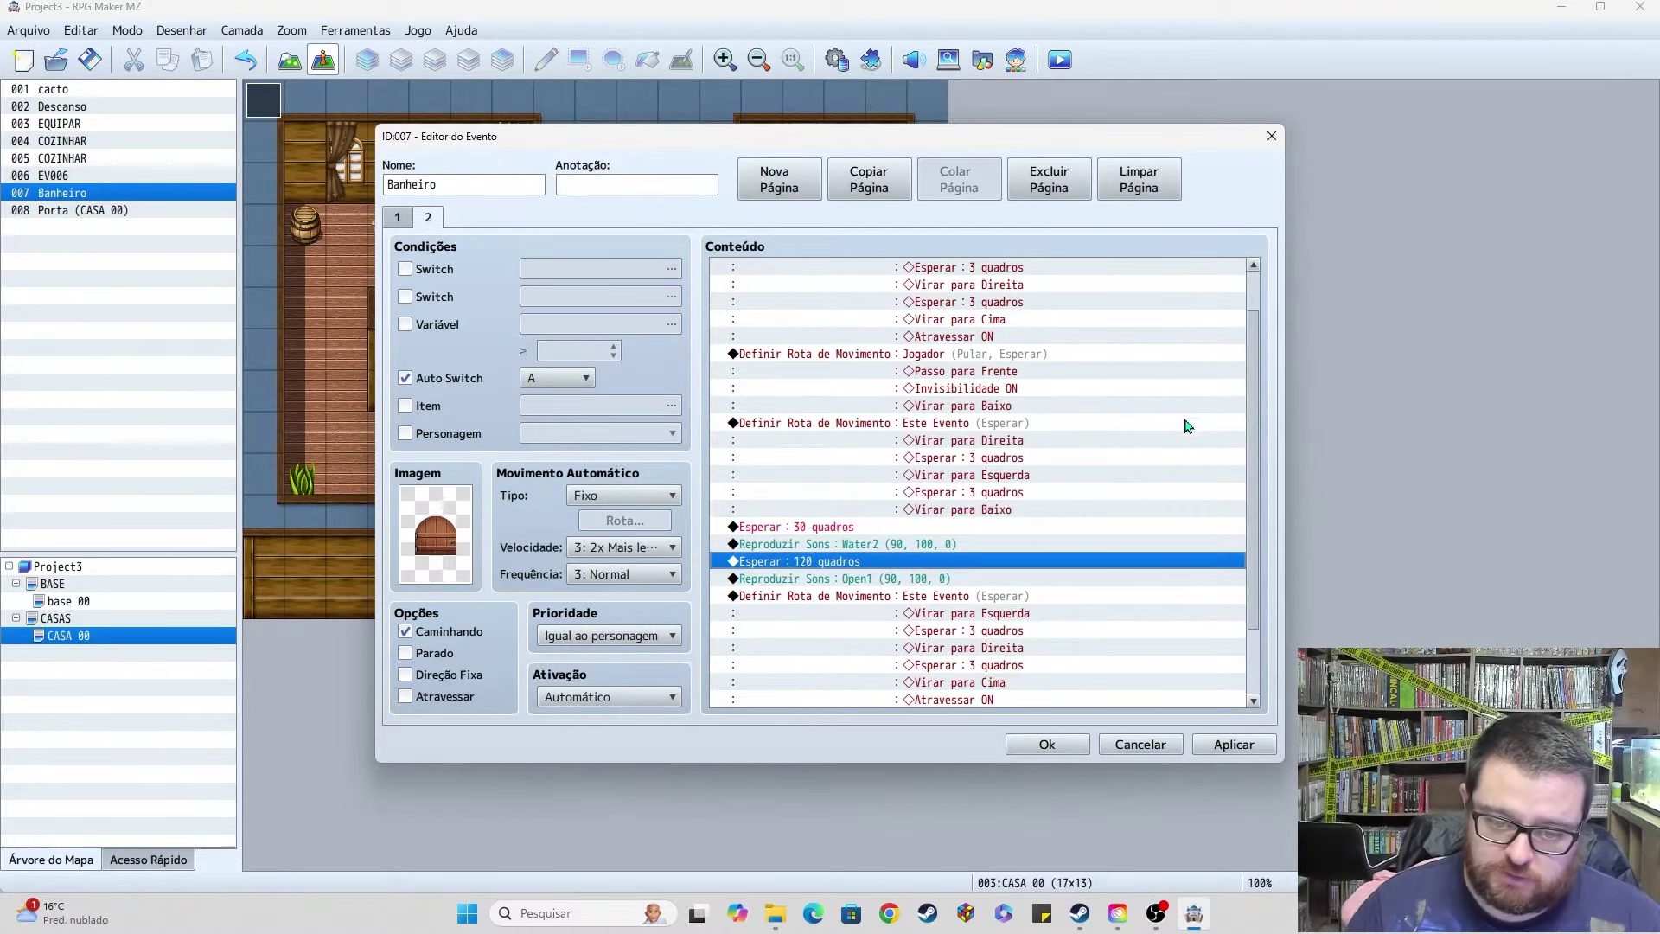
Step: Insert a Nota Musical expression balloon for Jogador with Esperar Terminar enabled before the second Open1 sound
scroll(1188, 426, down, 2)
click(781, 510)
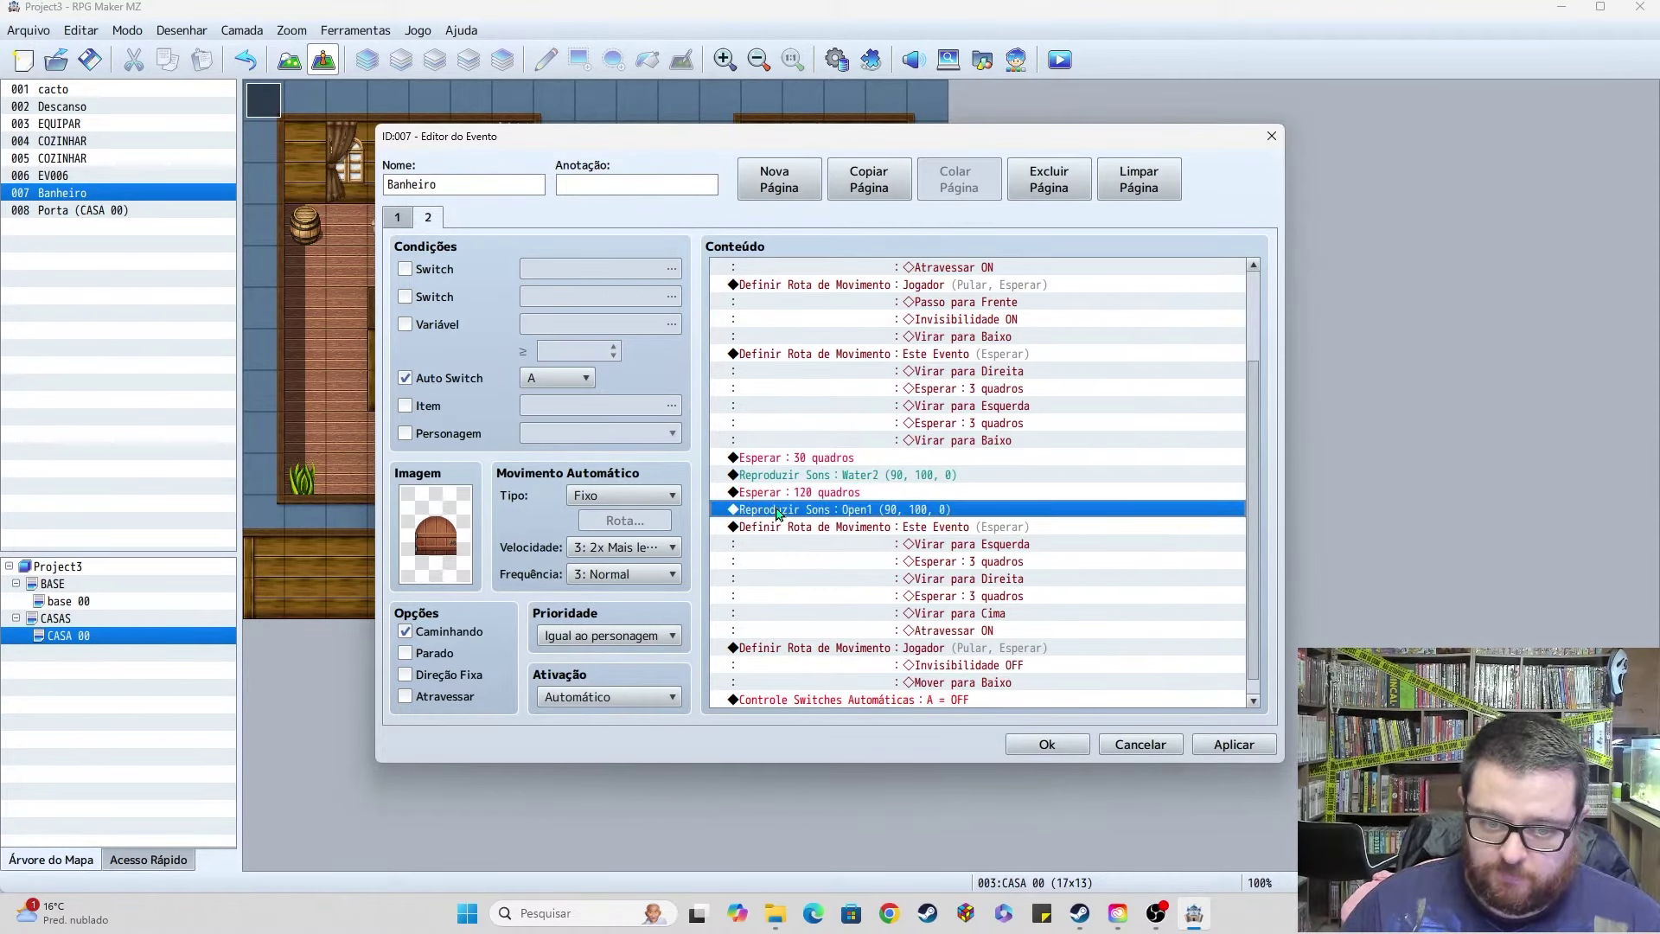
key(Insert)
click(794, 222)
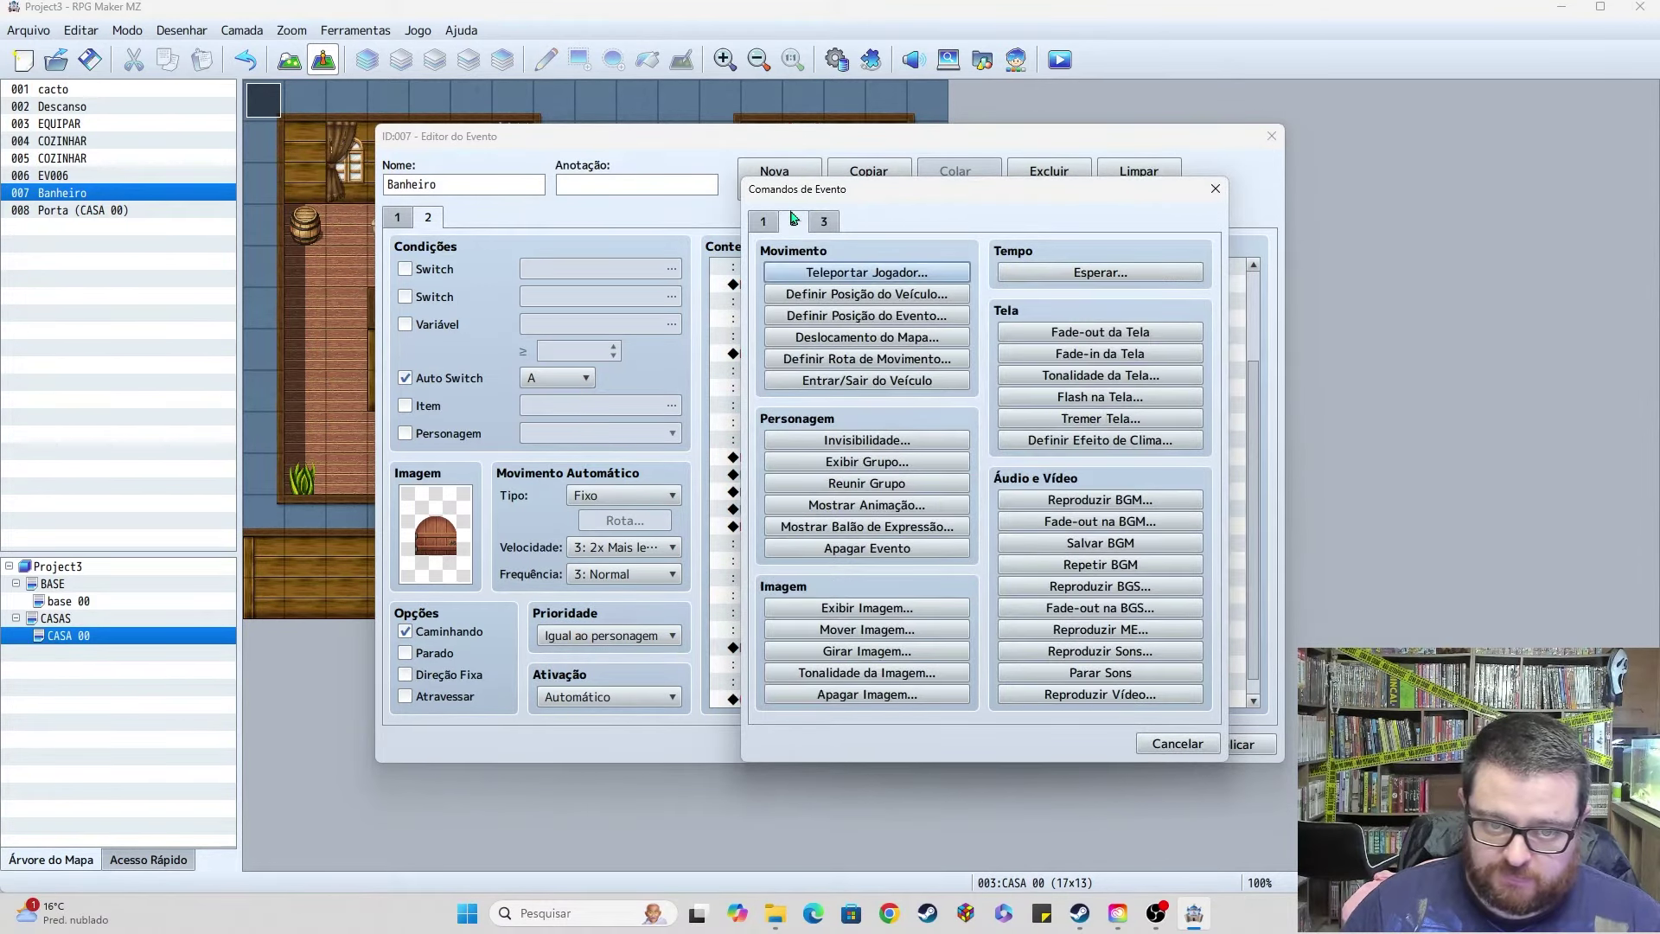
click(863, 526)
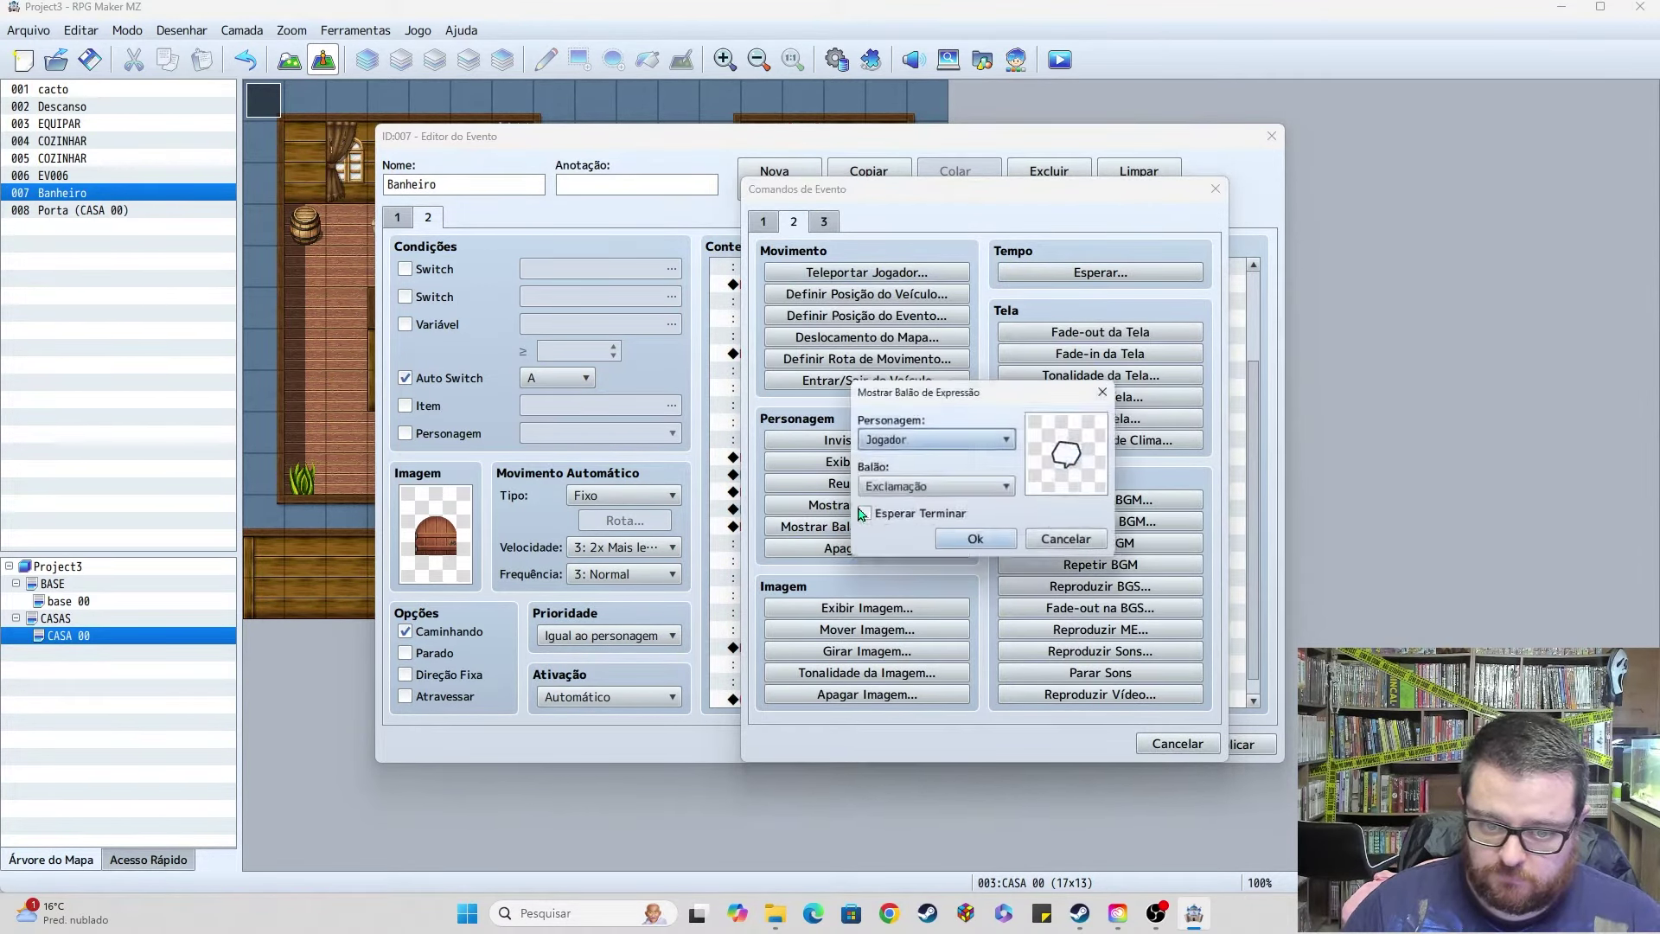
click(937, 439)
click(899, 456)
click(925, 488)
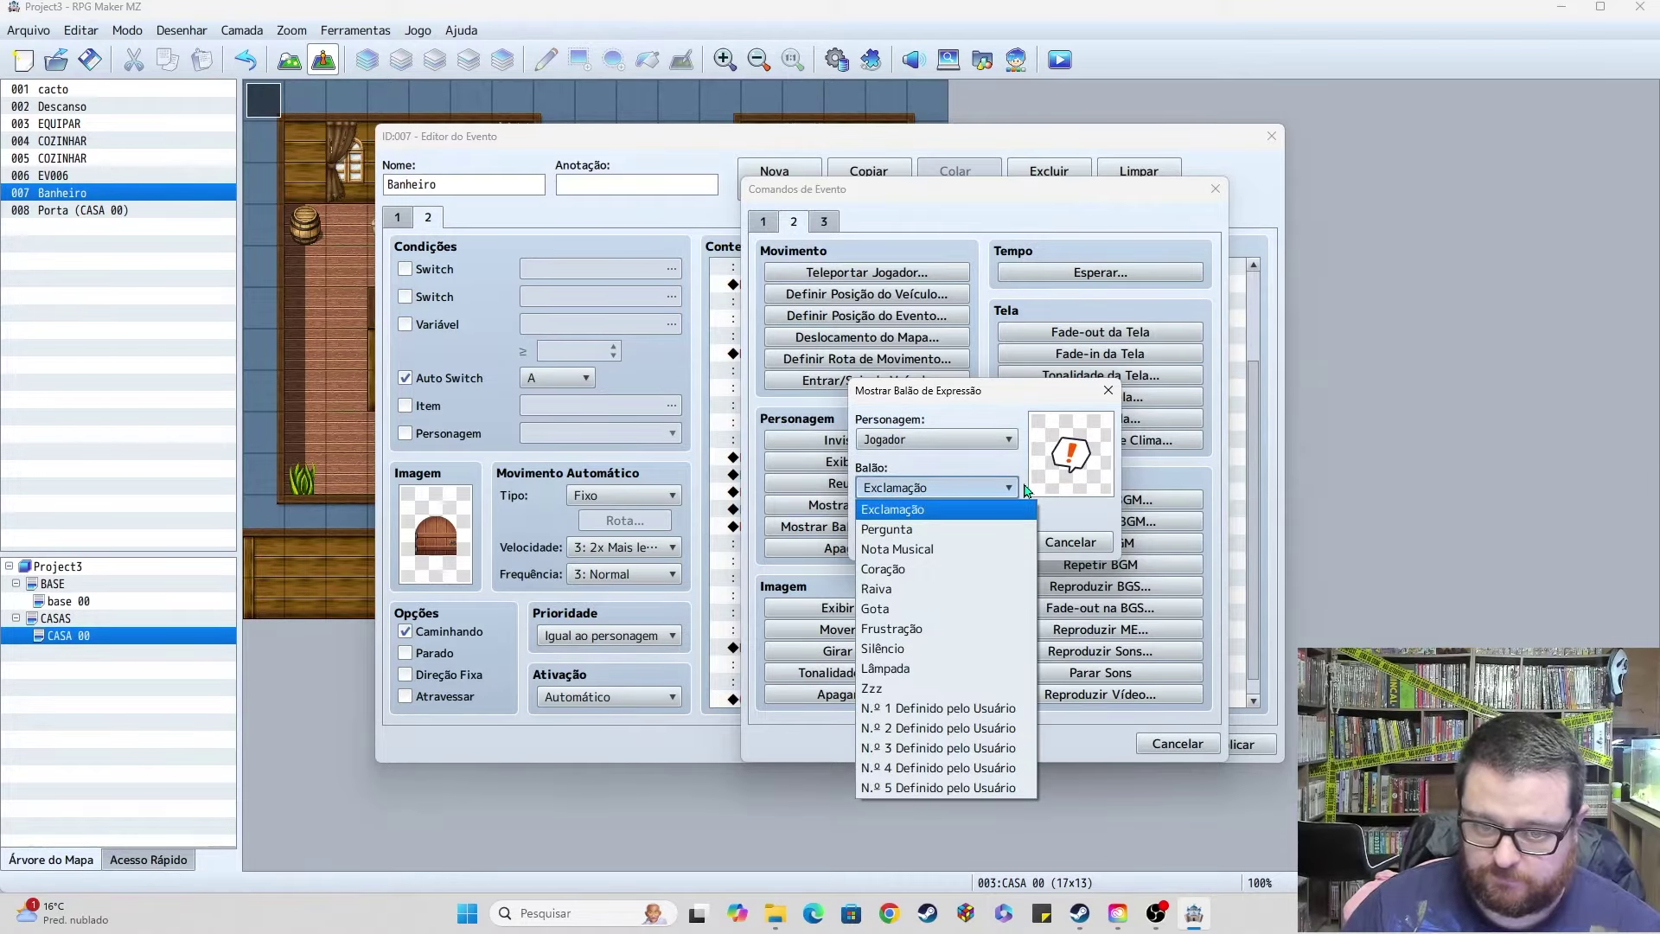
click(917, 549)
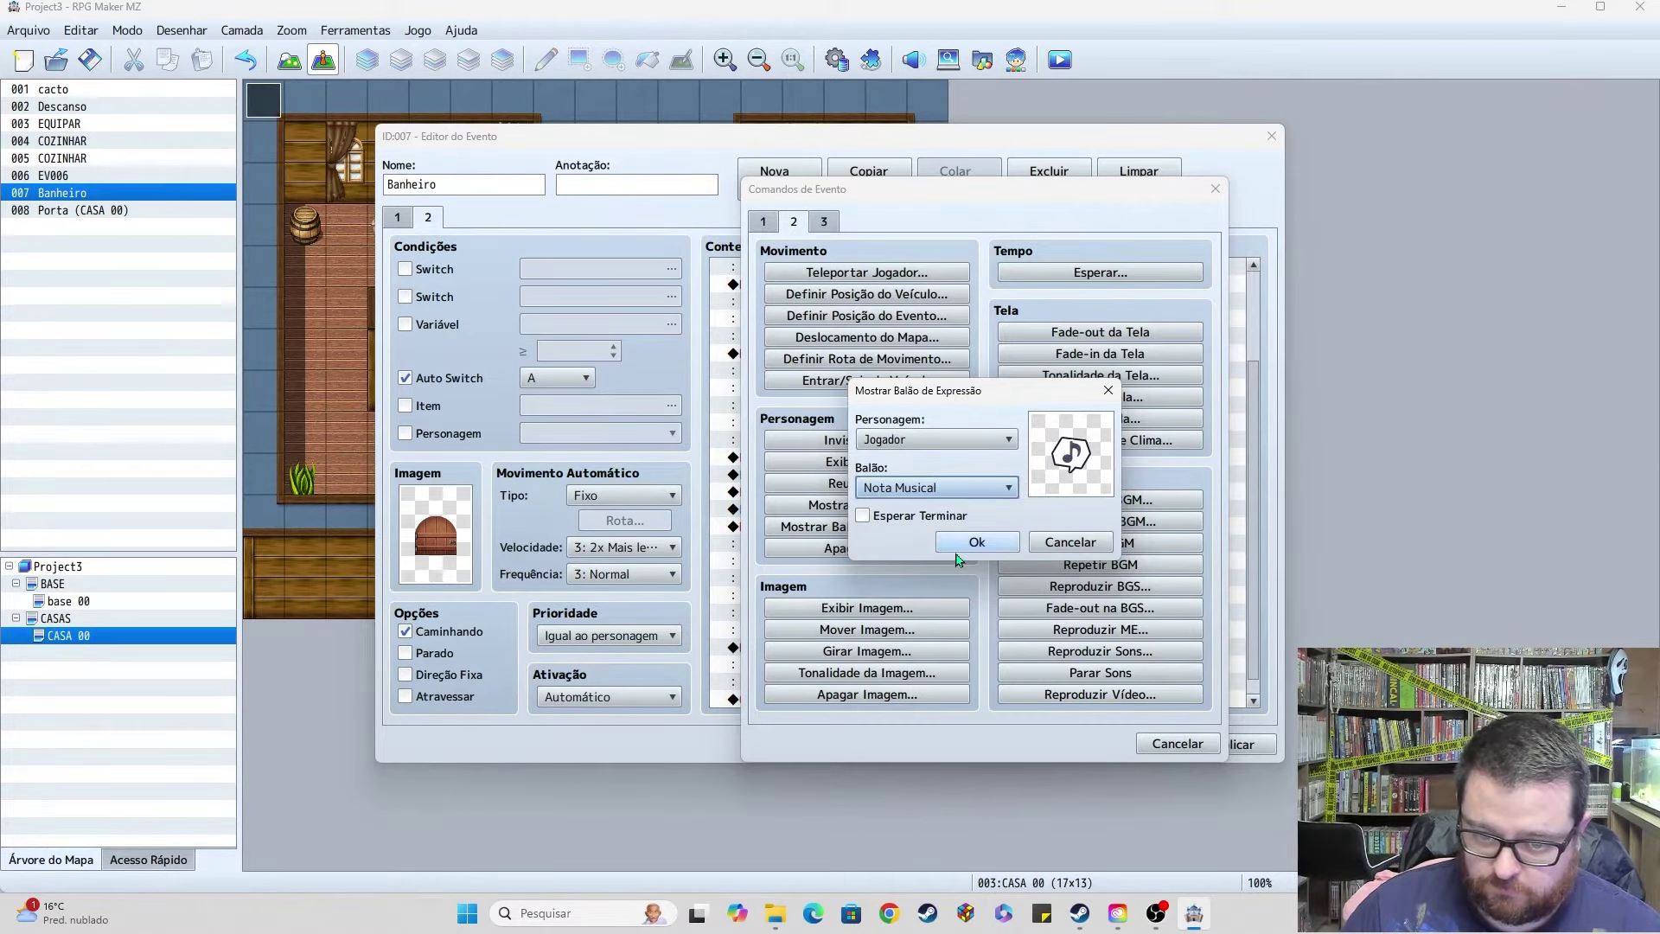
click(863, 515)
click(960, 542)
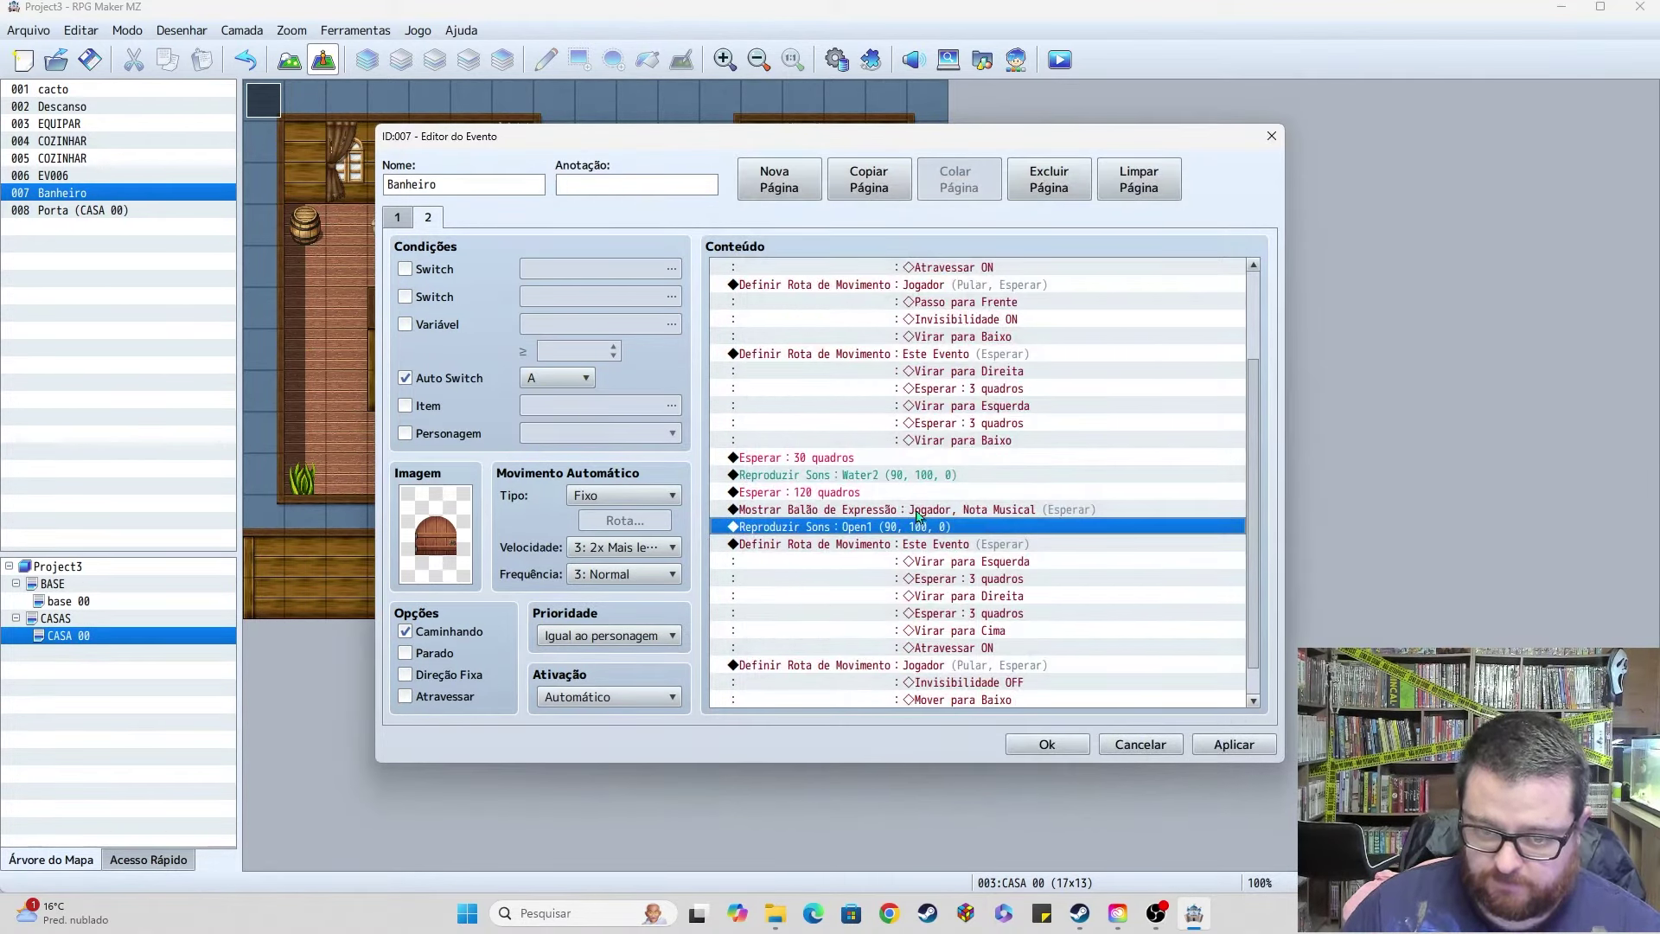
Step: Copy the door's closing route and insert it before the Auto Switch A = OFF command
click(927, 546)
scroll(1117, 581, down, 1)
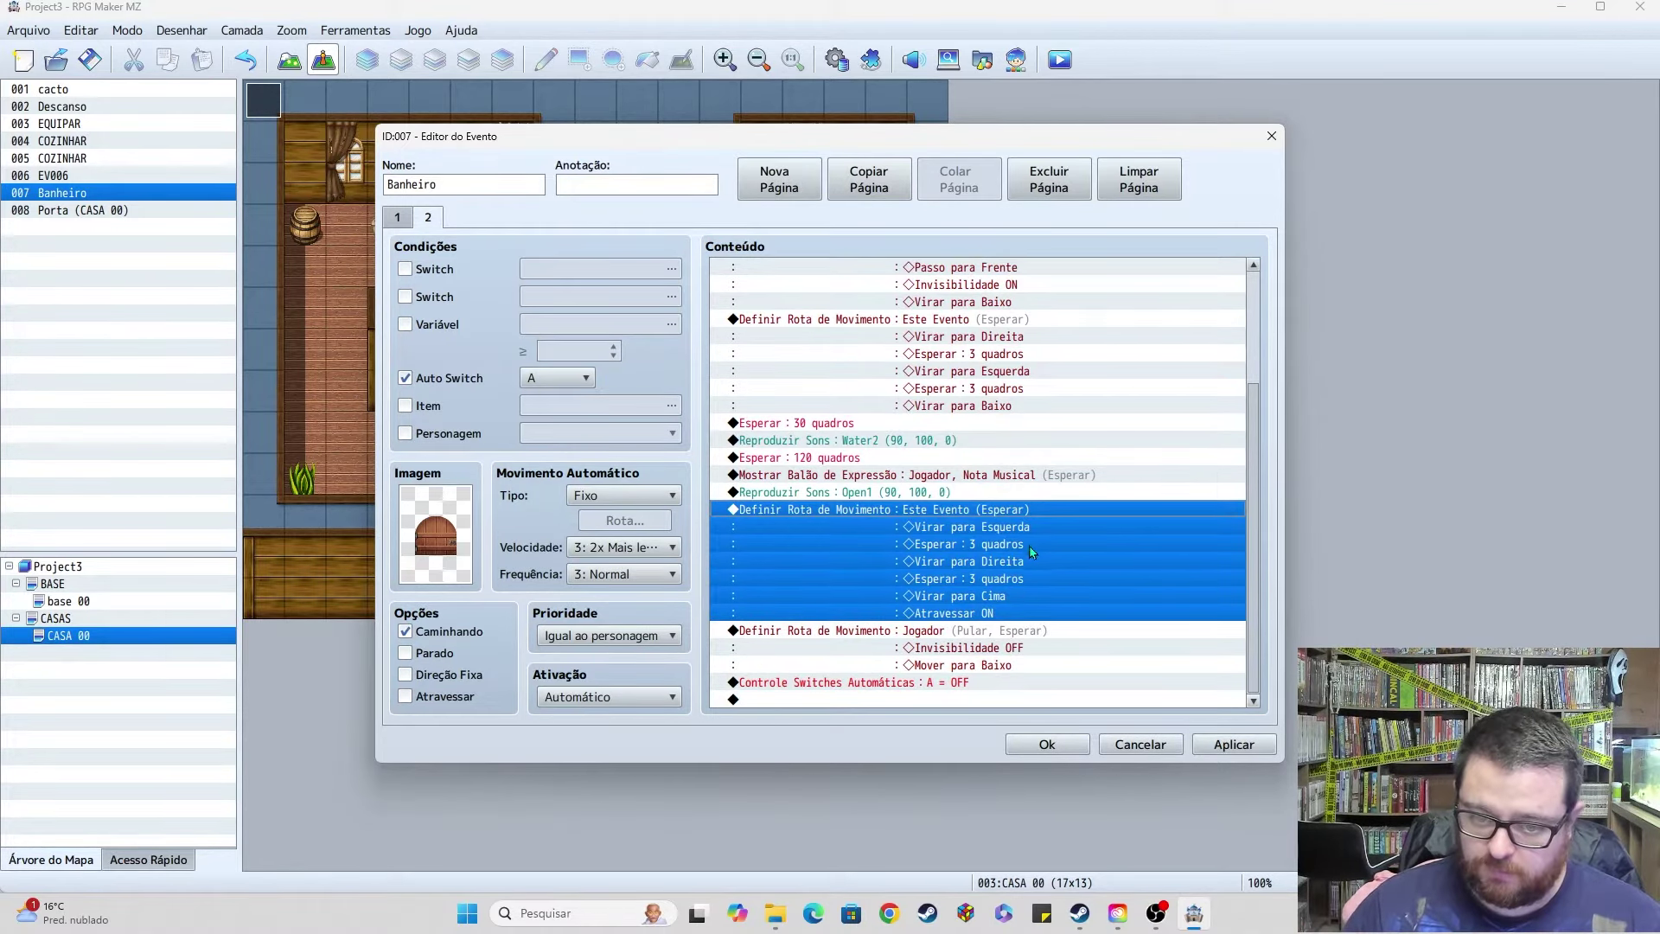
click(984, 636)
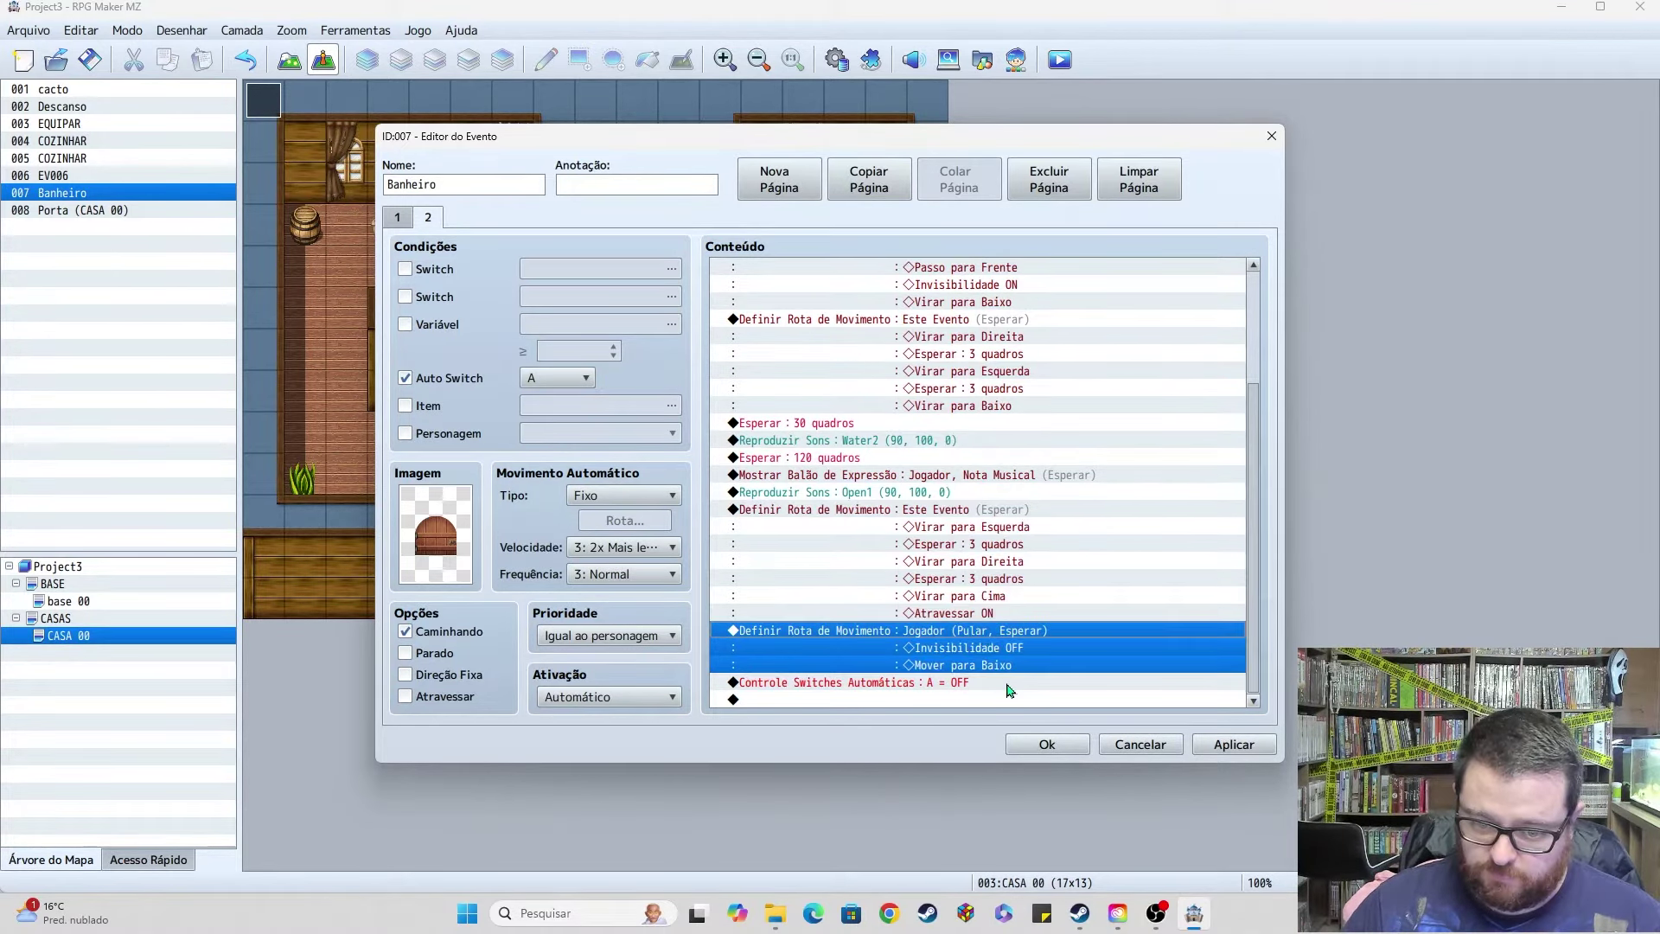
click(994, 685)
click(841, 320)
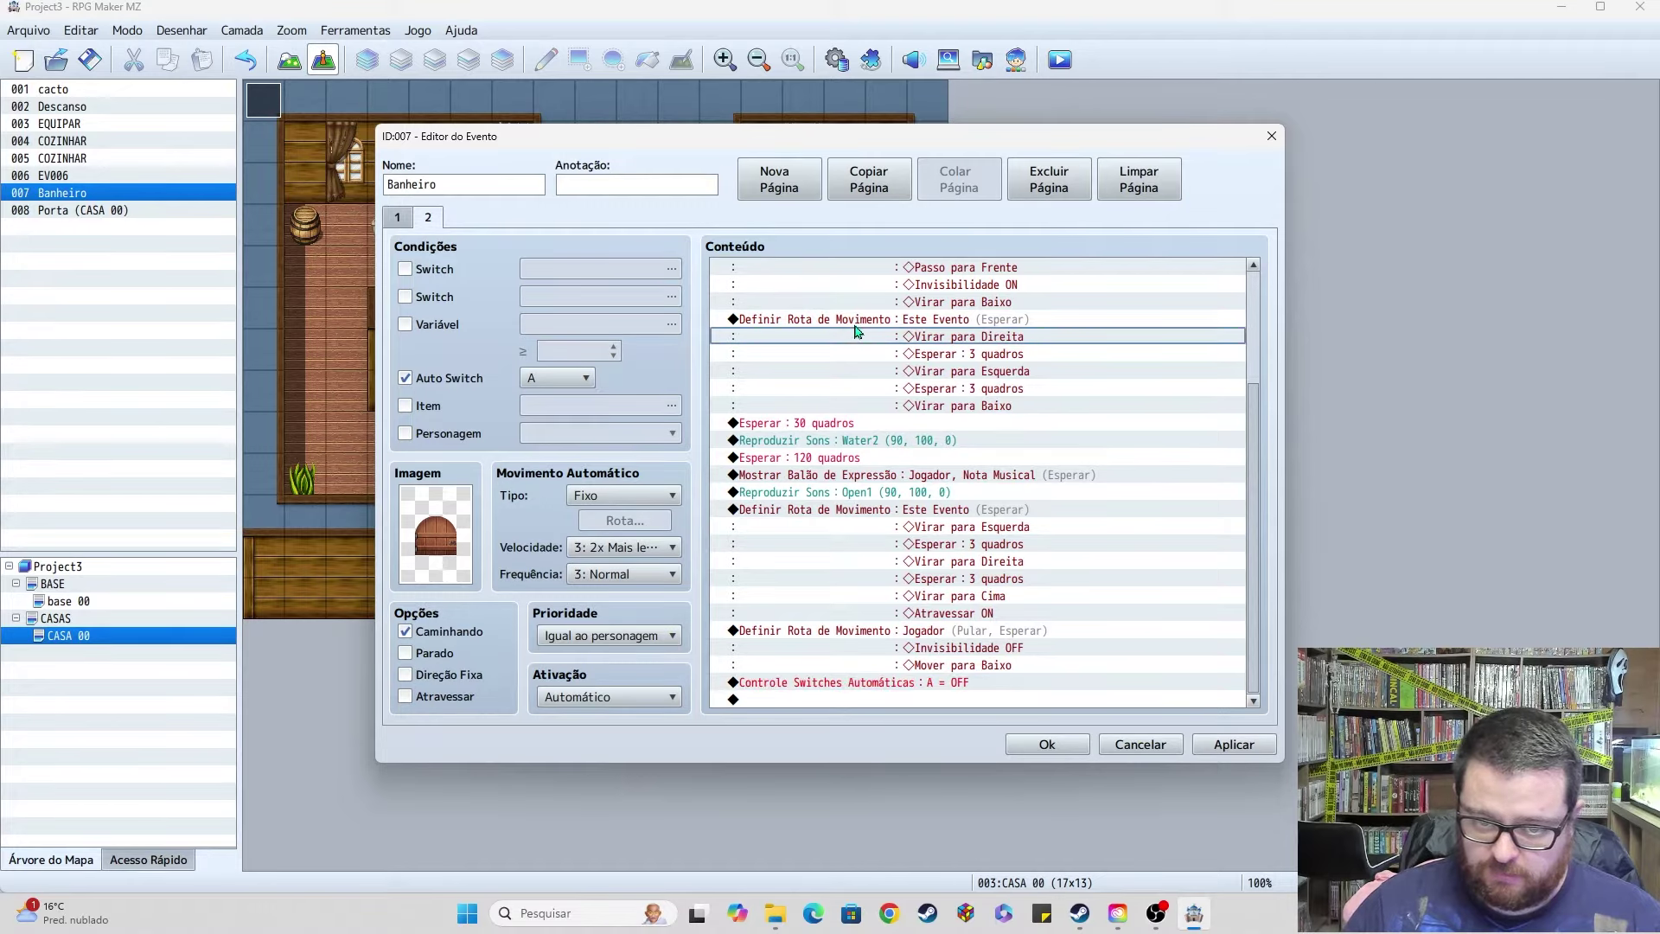
click(871, 684)
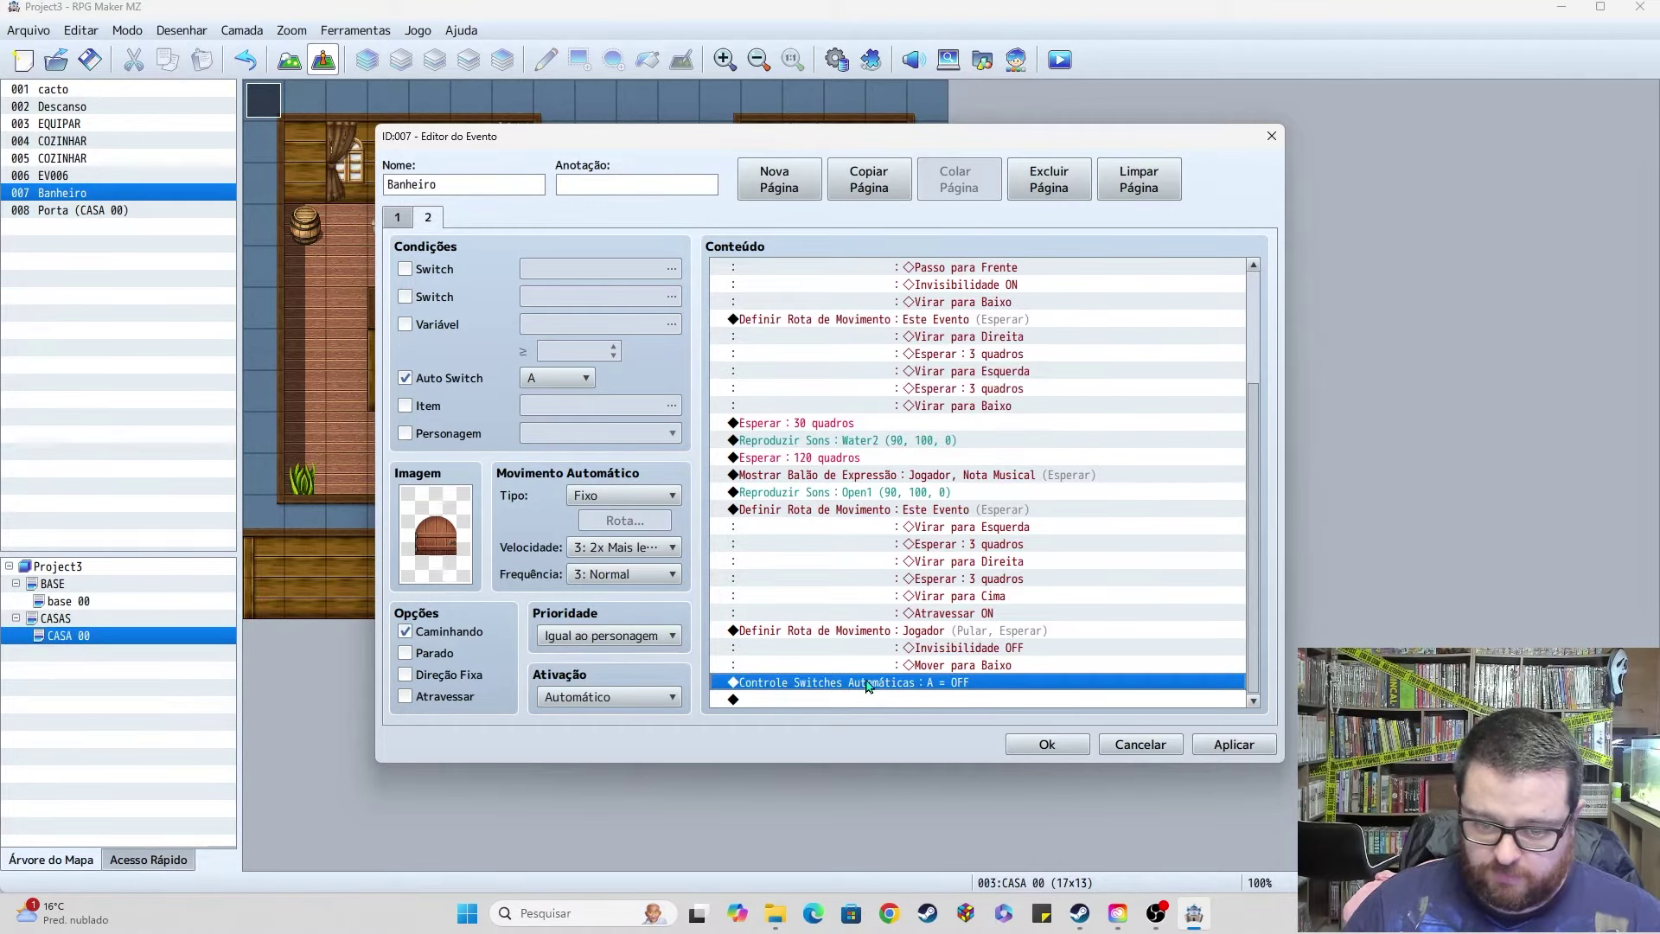
key(ctrl+v)
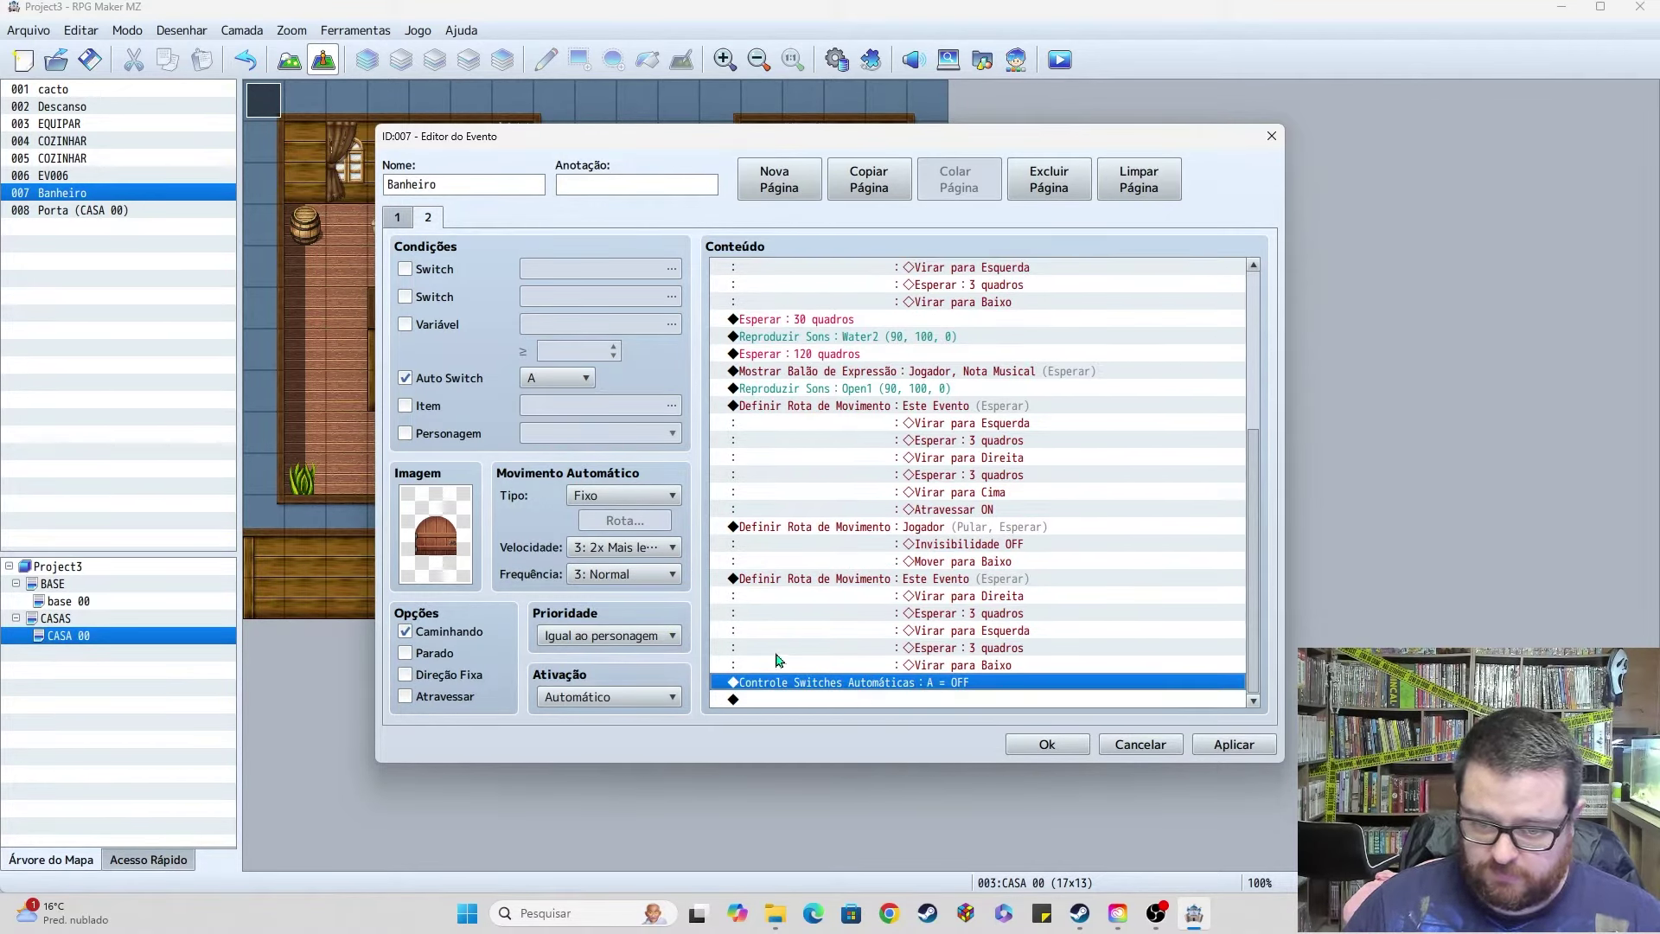
Step: Add Atravessar OFF at the end of the copied door-closing route, after Virar para Baixo
click(839, 582)
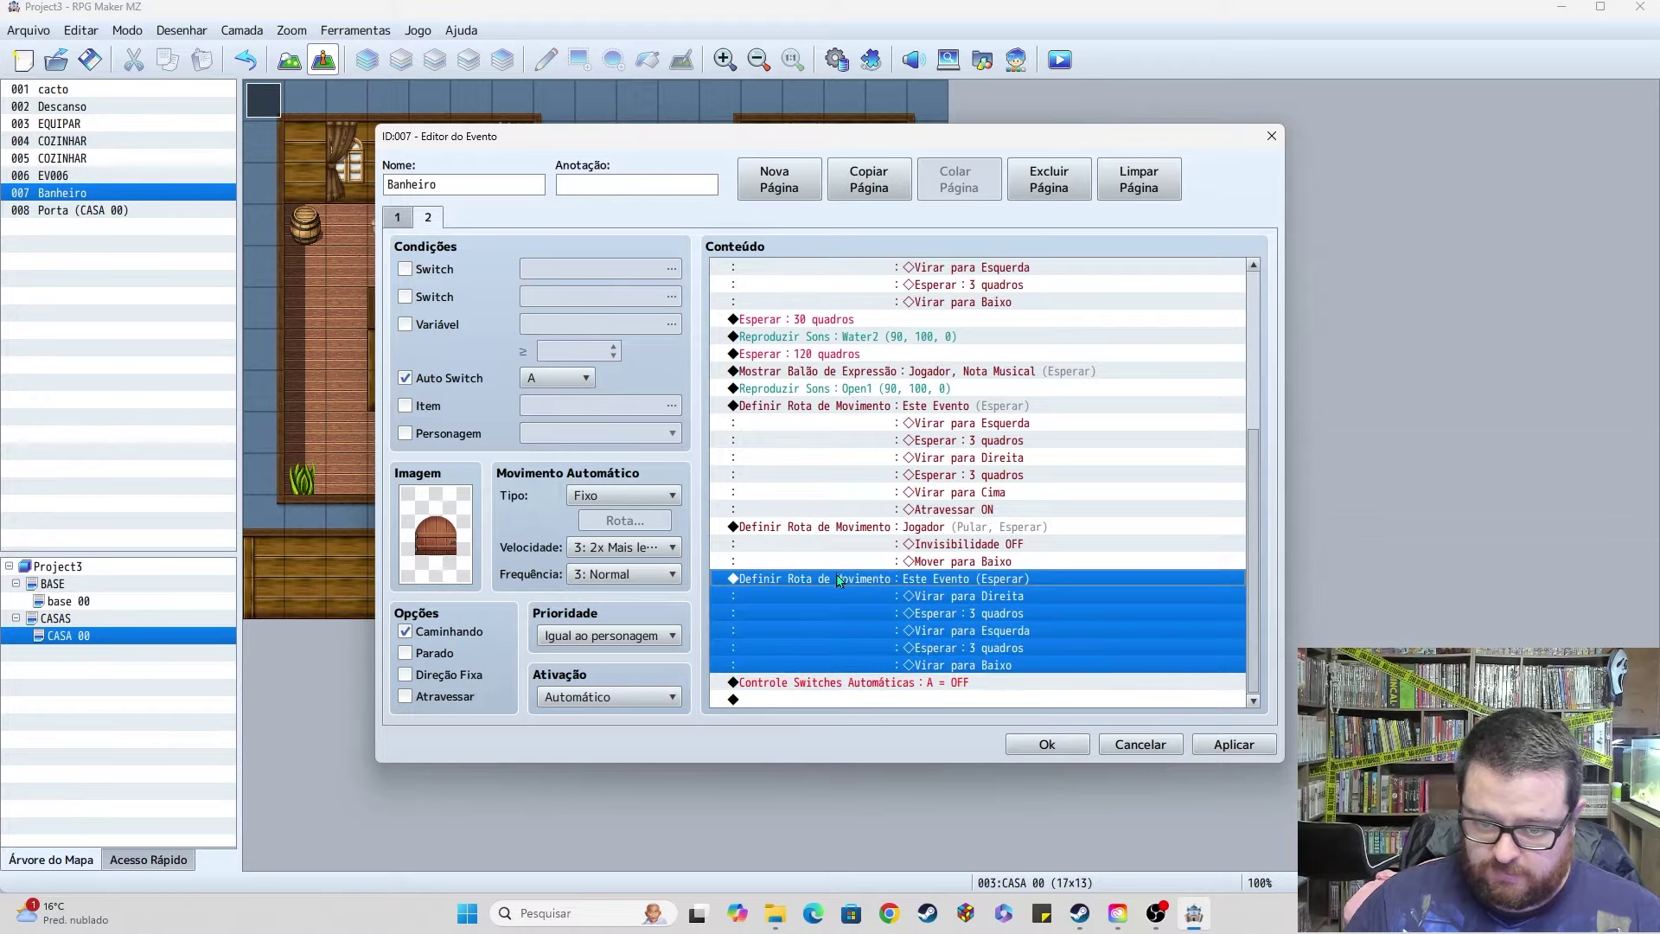
double_click(983, 668)
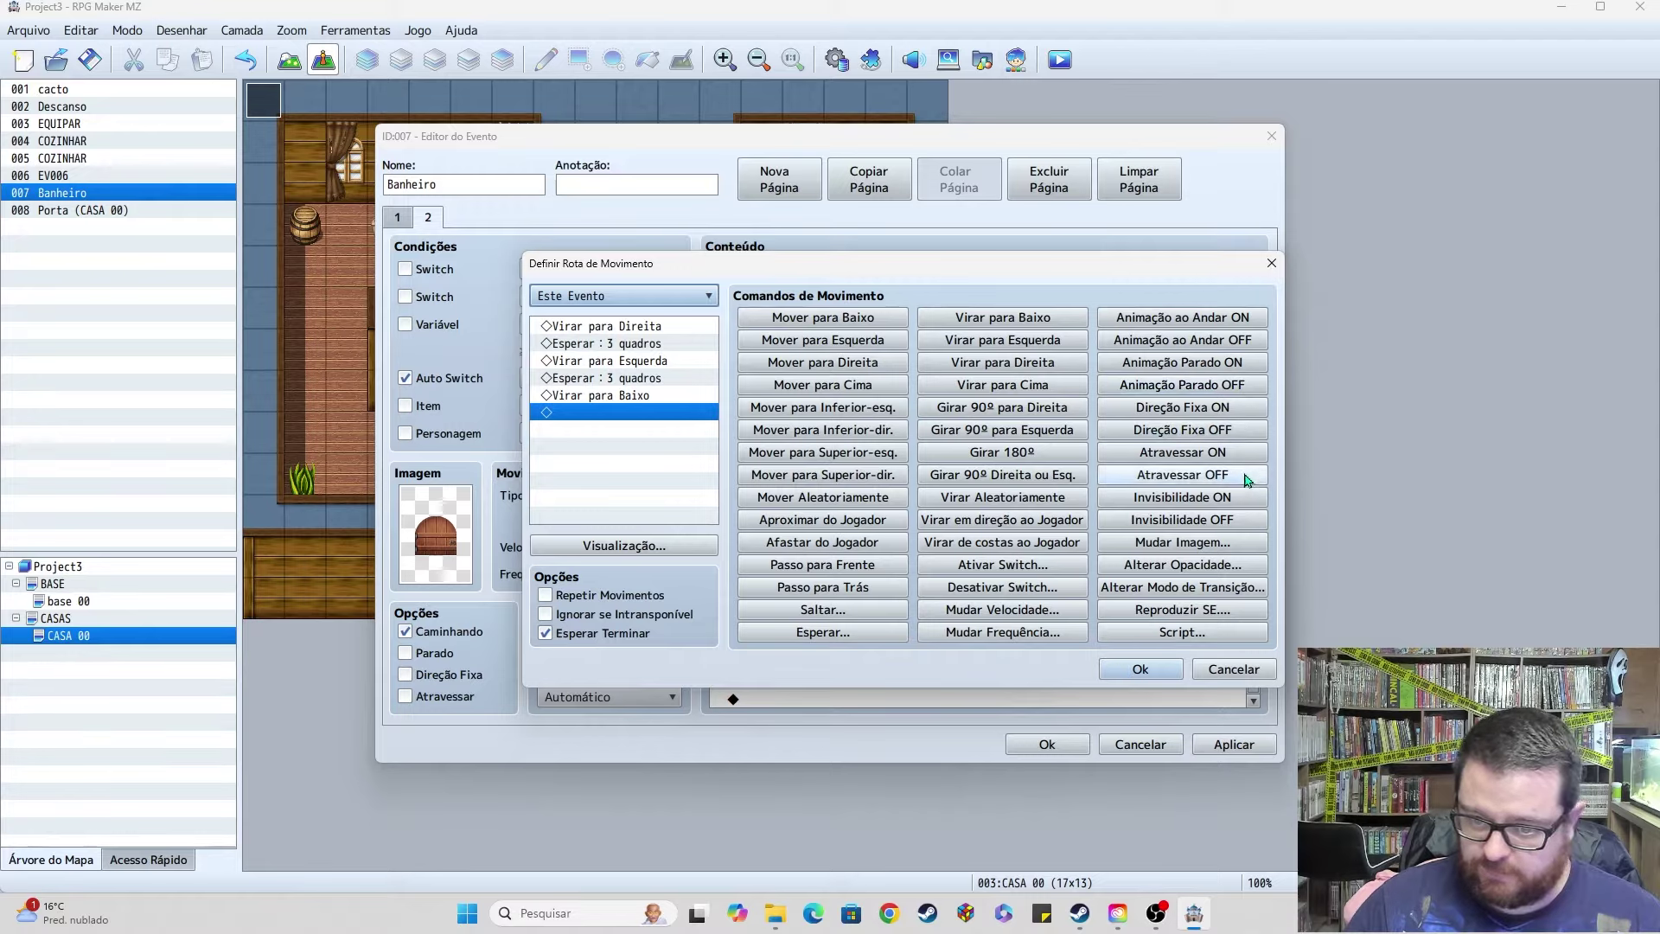
click(1220, 453)
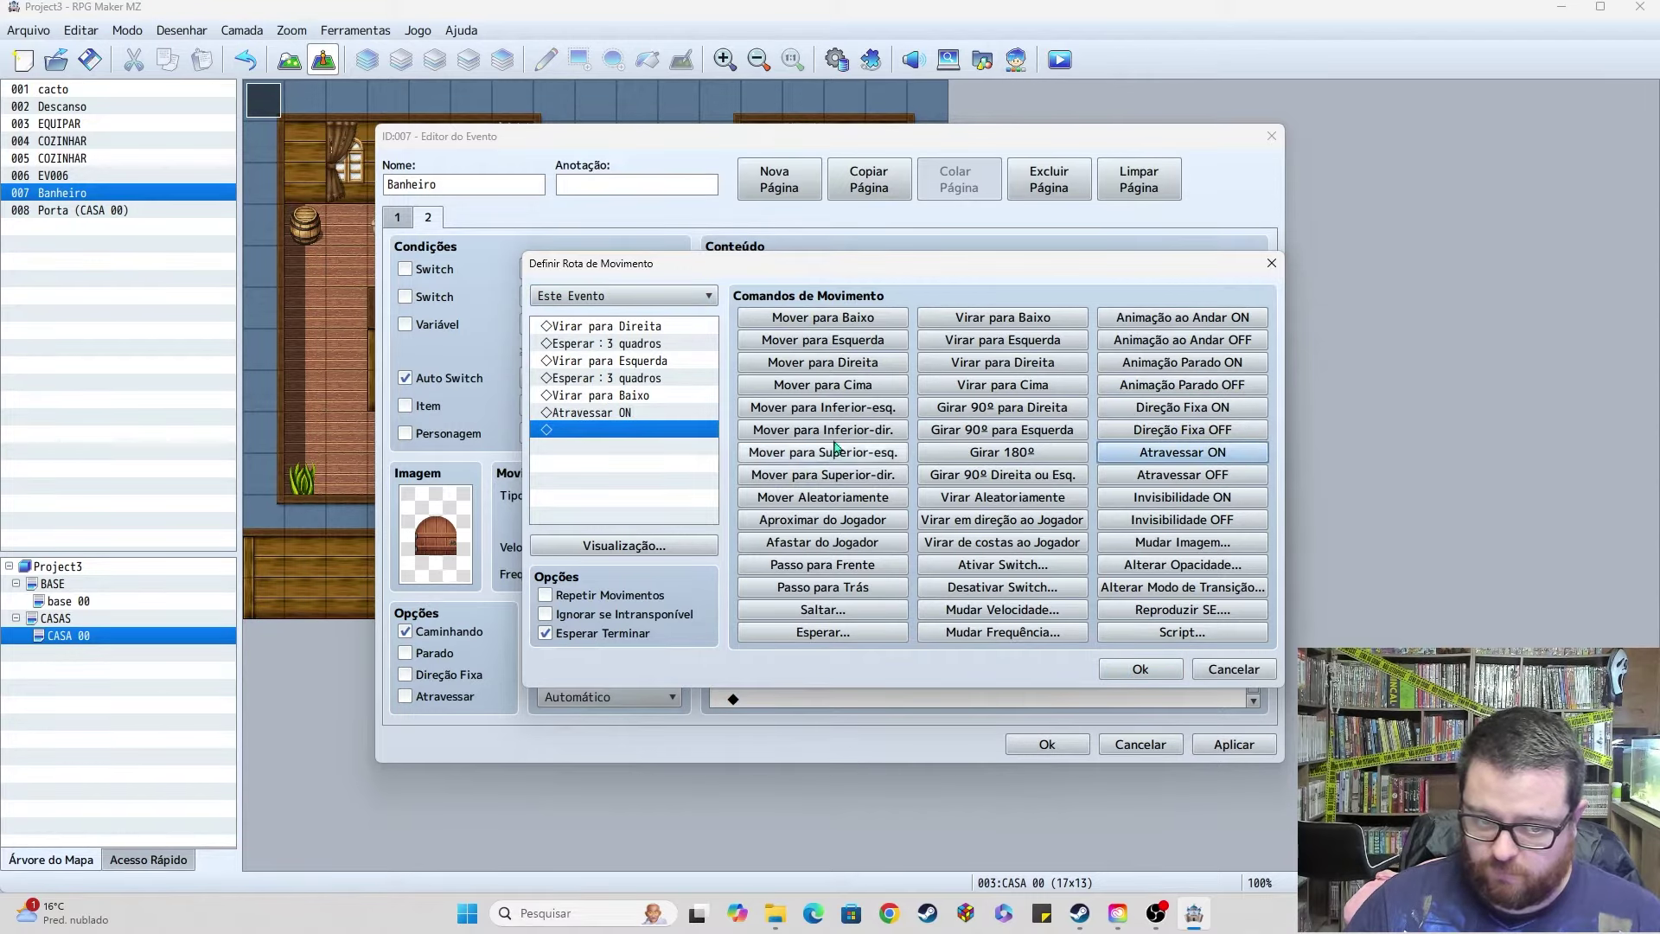
click(596, 413)
key(Delete)
click(1182, 474)
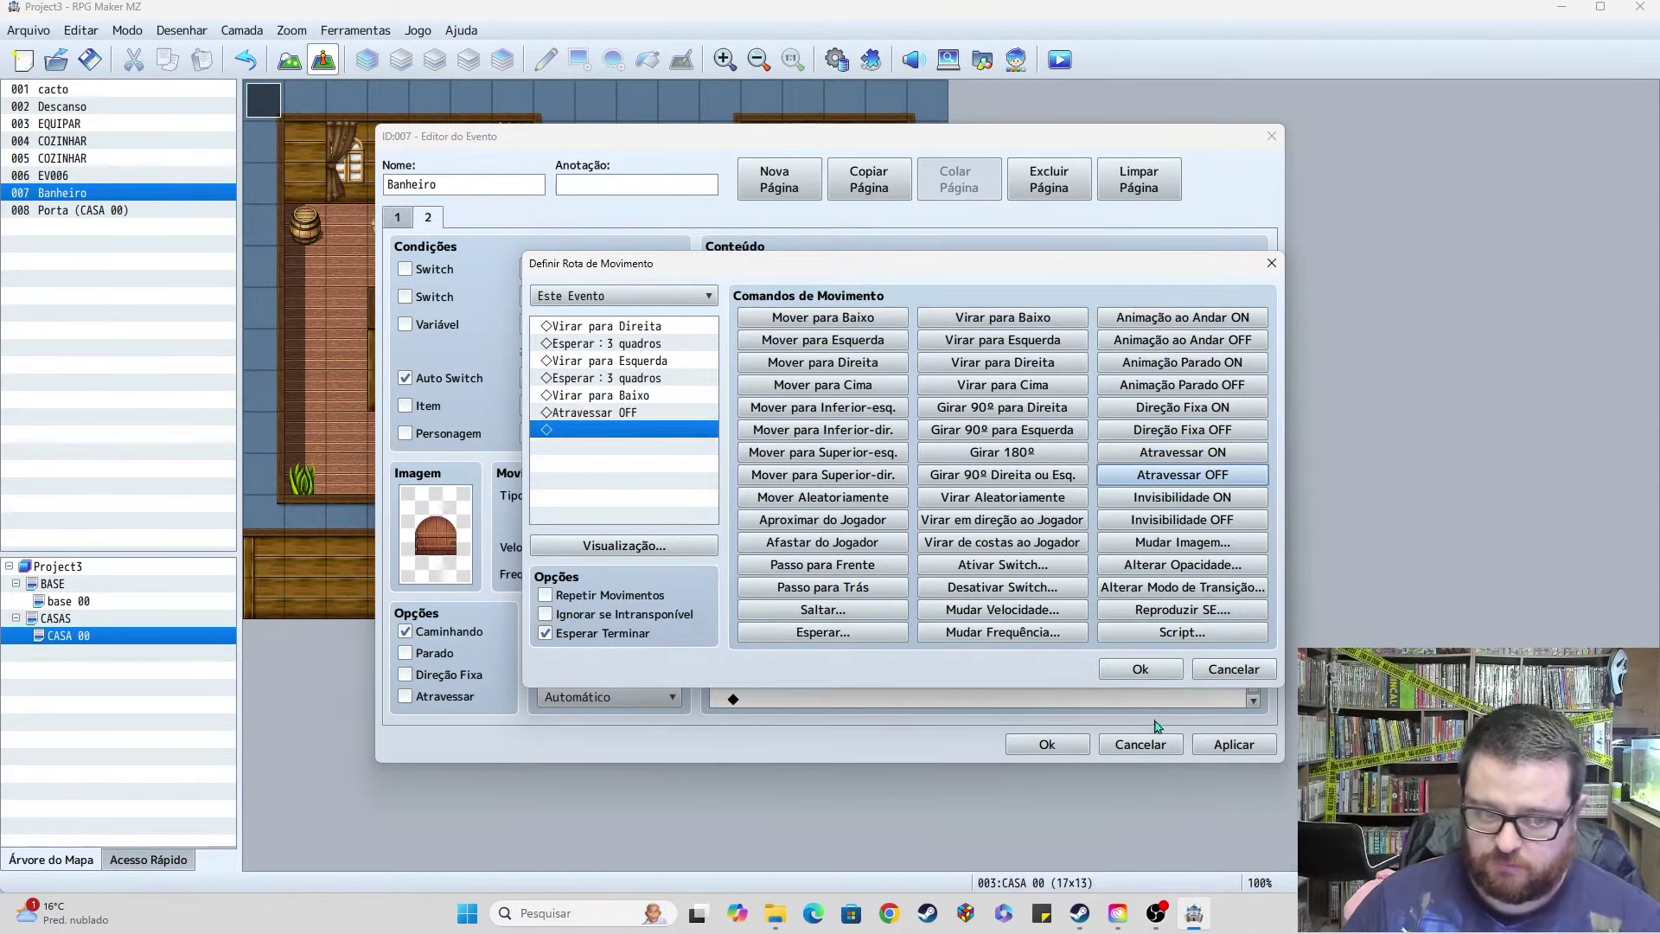
click(1141, 668)
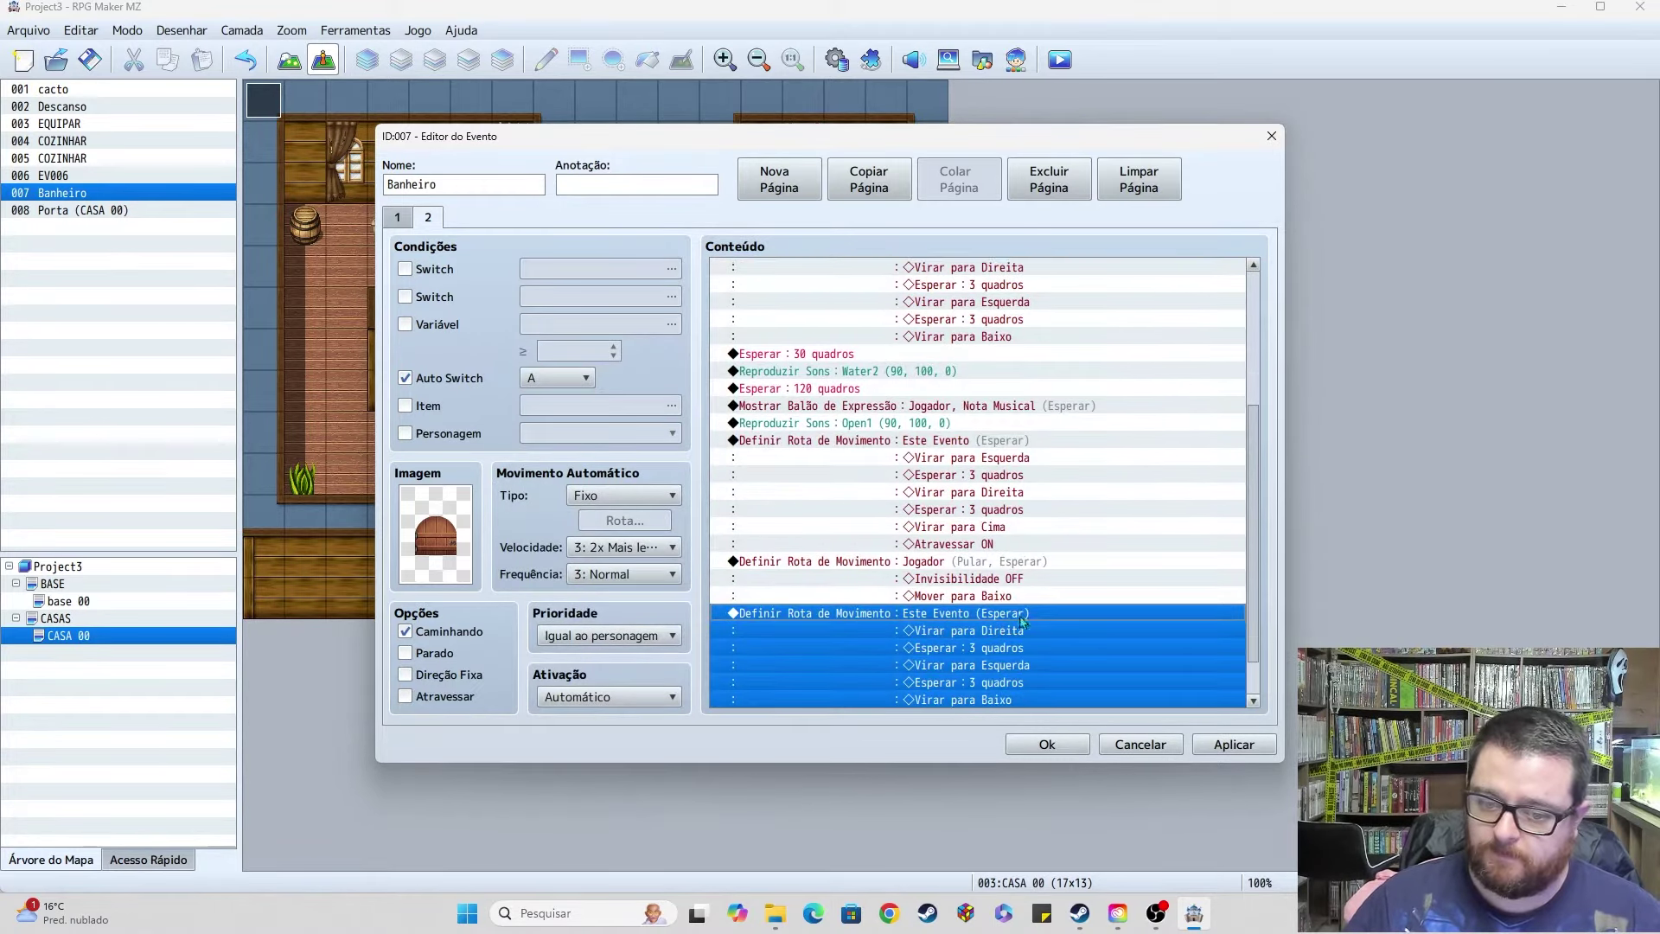
Step: Accept the Banheiro event edits and start a playtest, saving the changes to the game
scroll(1030, 669, down, 3)
click(937, 683)
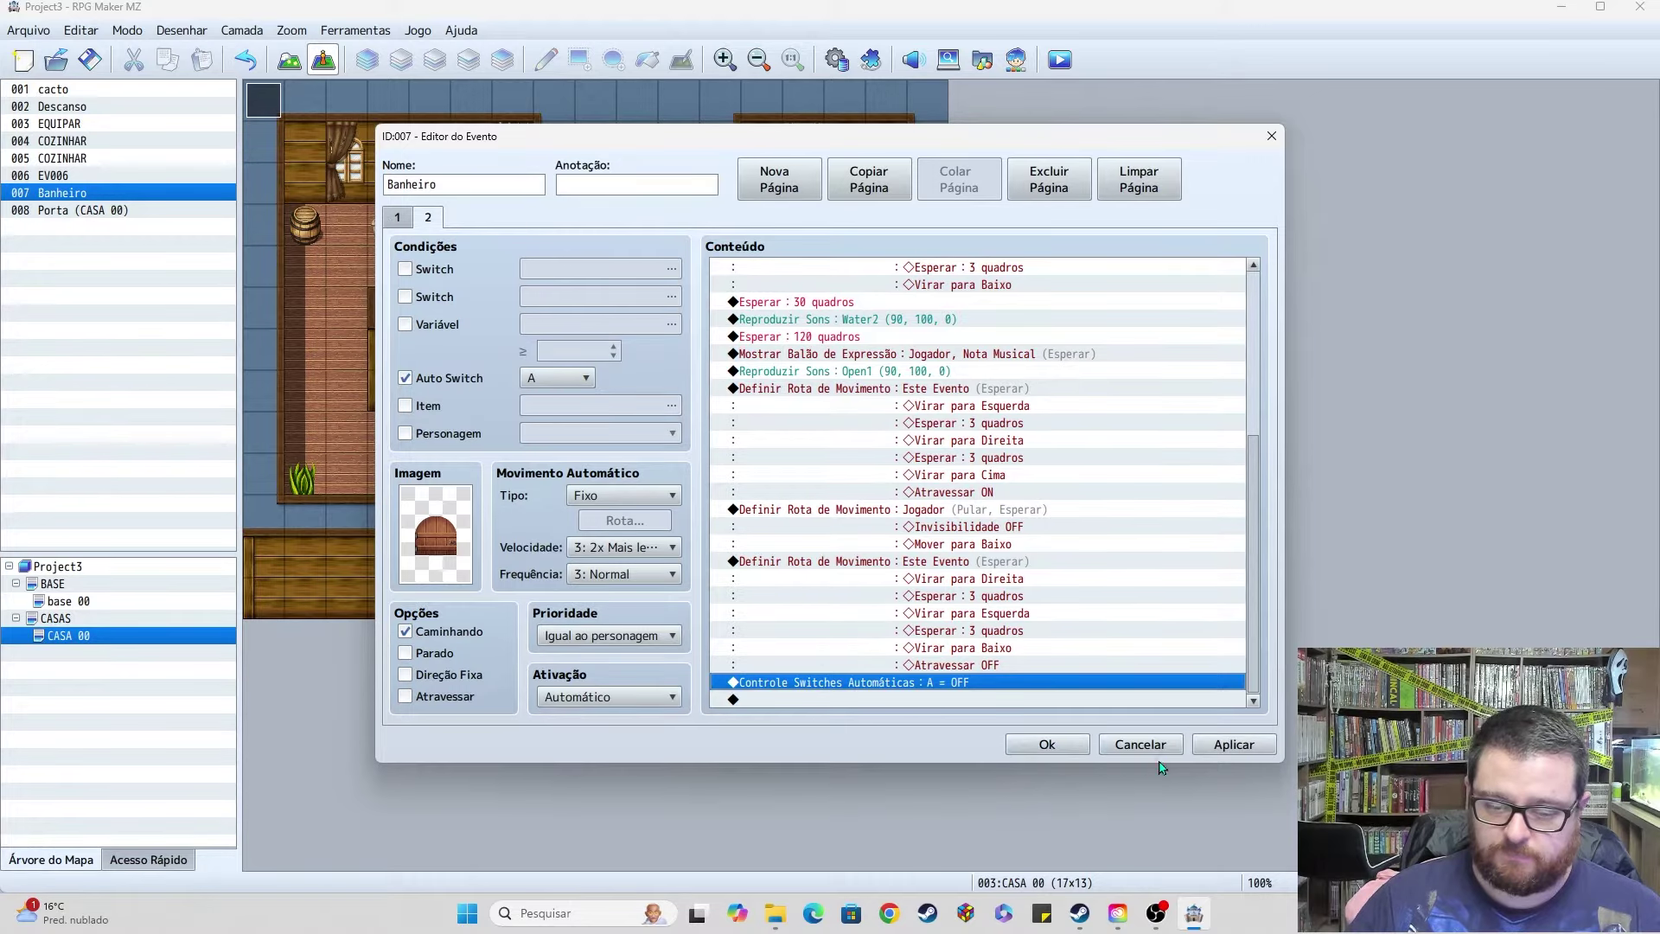
click(1047, 745)
key(ctrl+r)
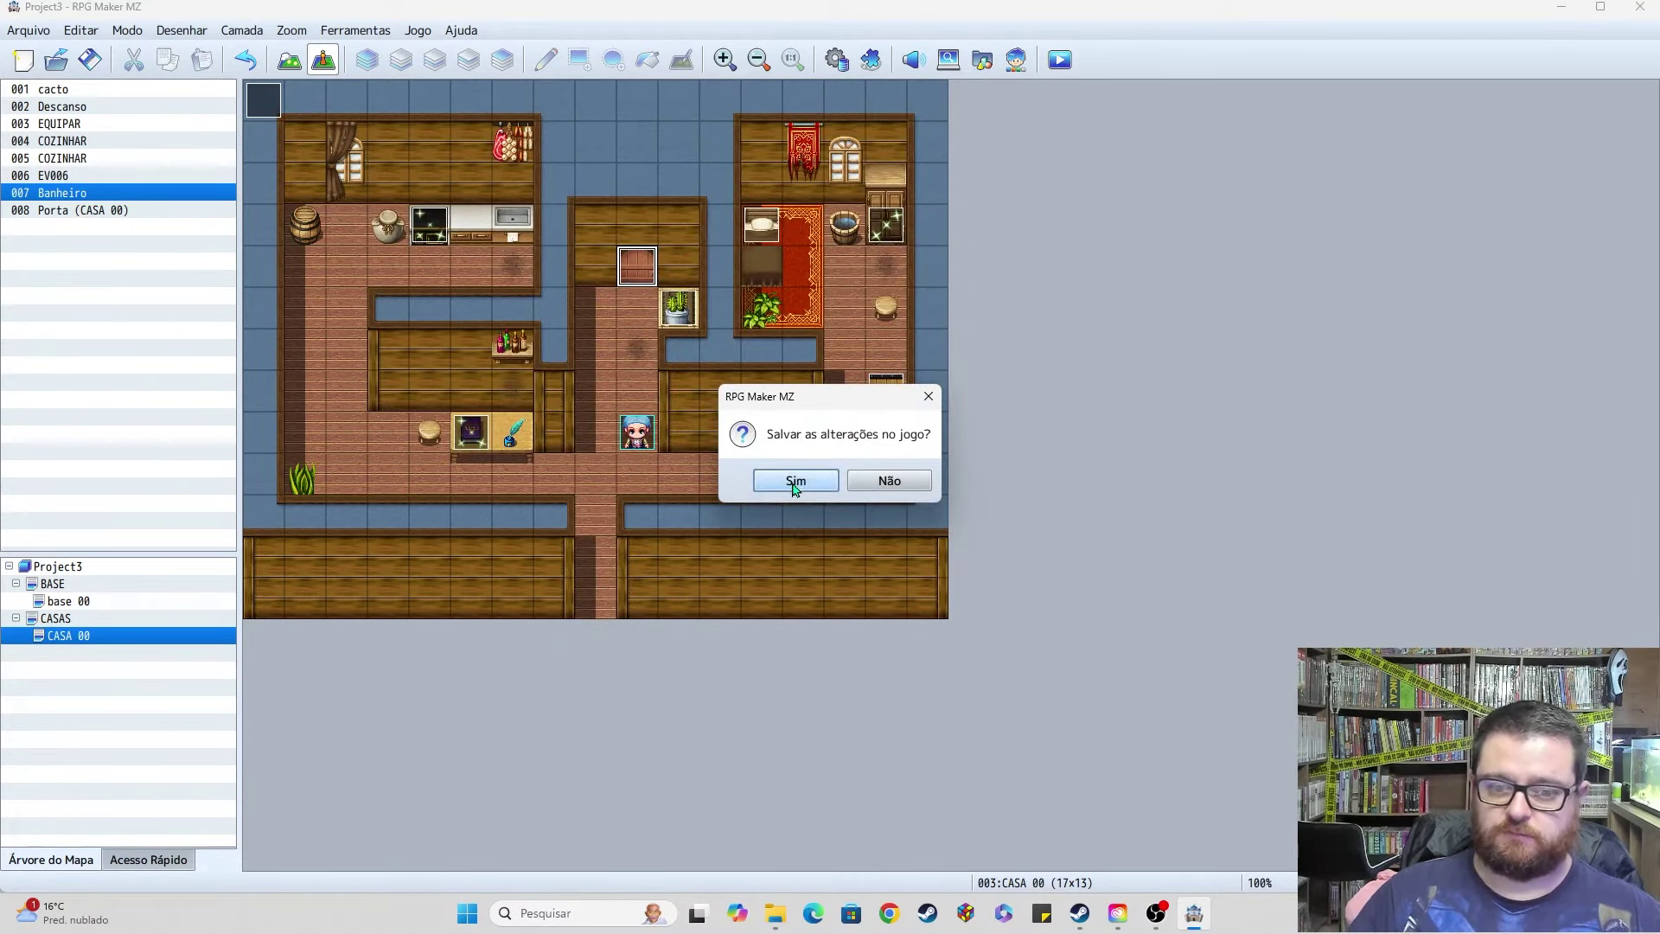
click(796, 479)
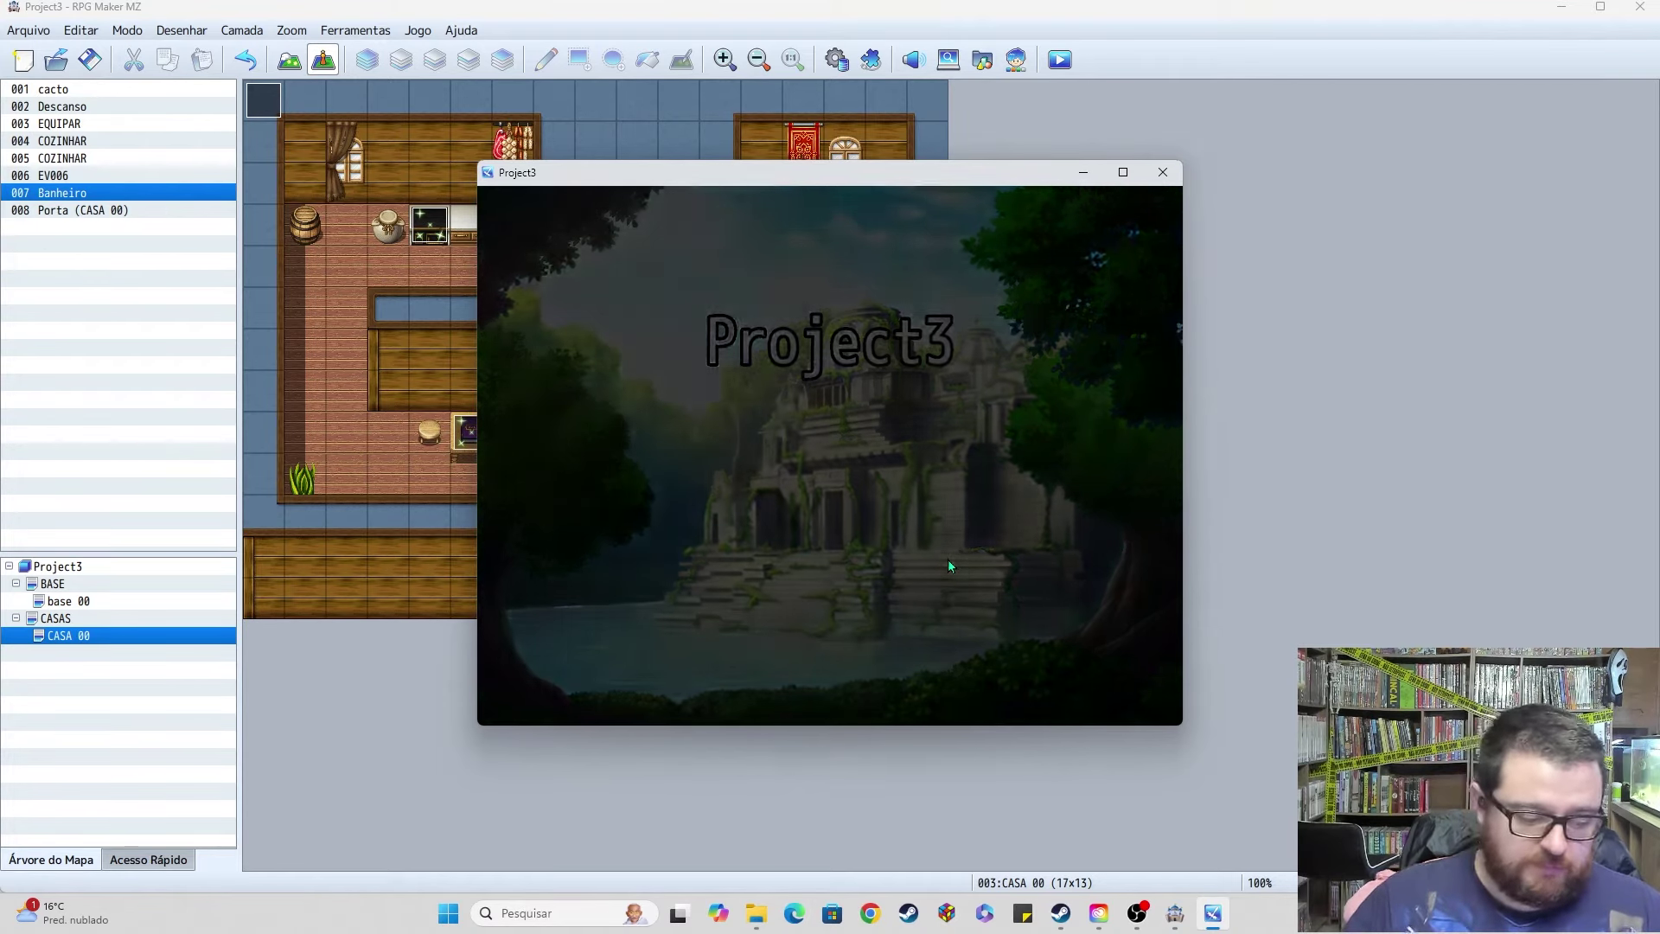
Step: Walk the character into the bathroom door twice to check the entering and exiting sequence, and close the playtest
key(Up)
key(Up)
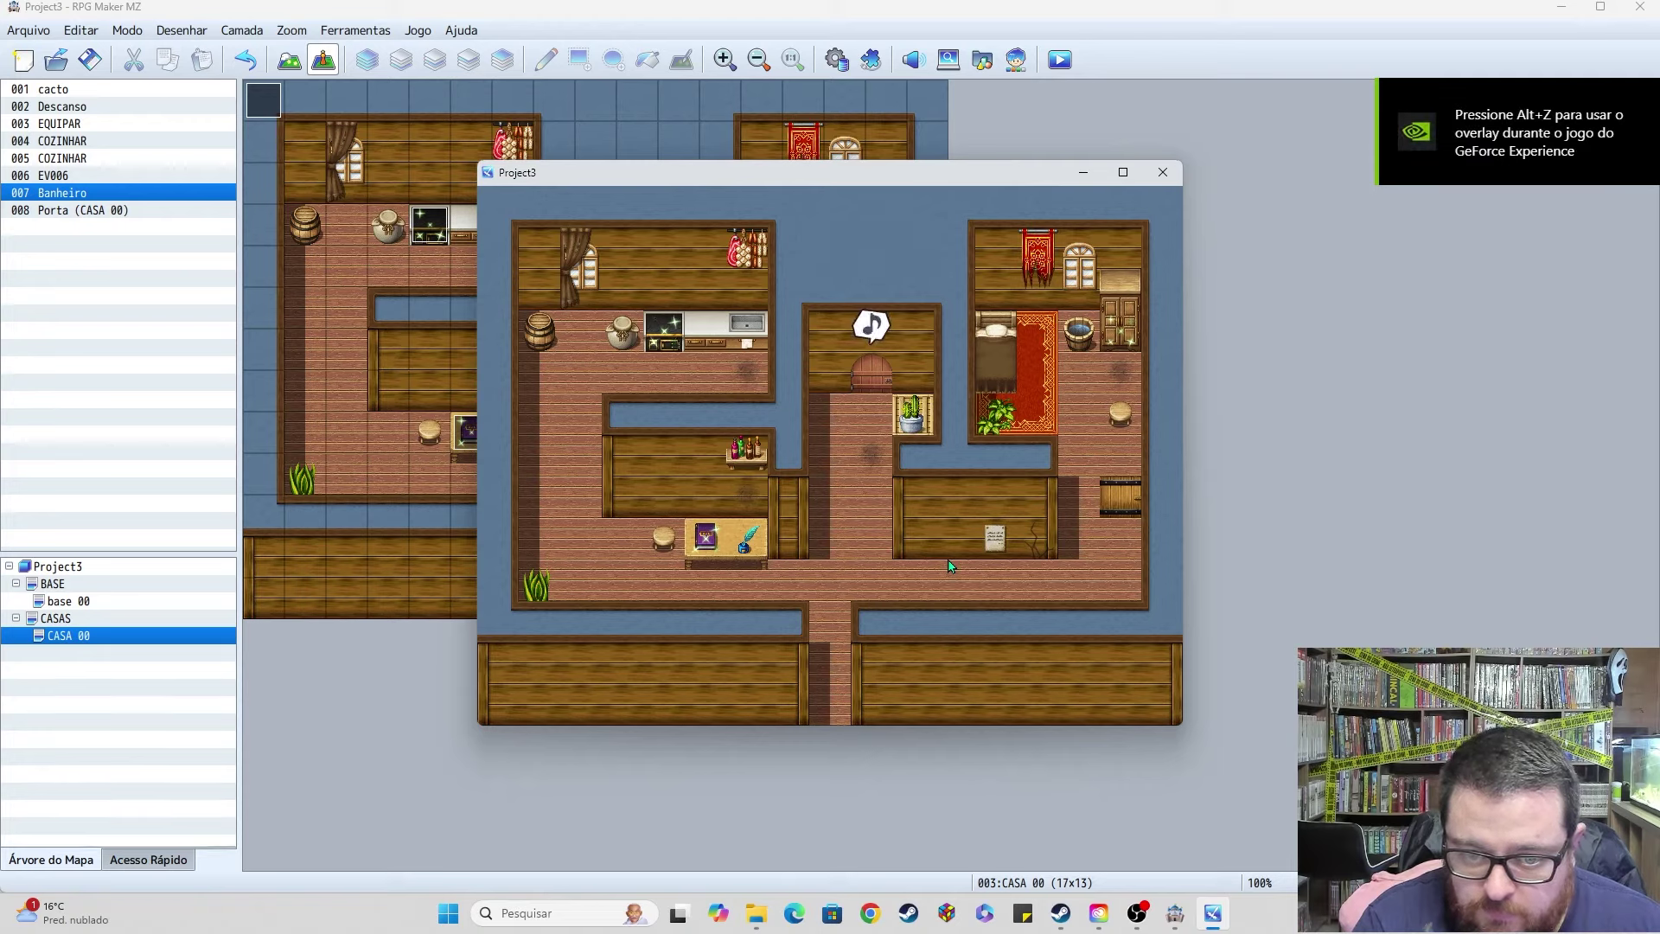
key(Down)
key(Down)
key(Down)
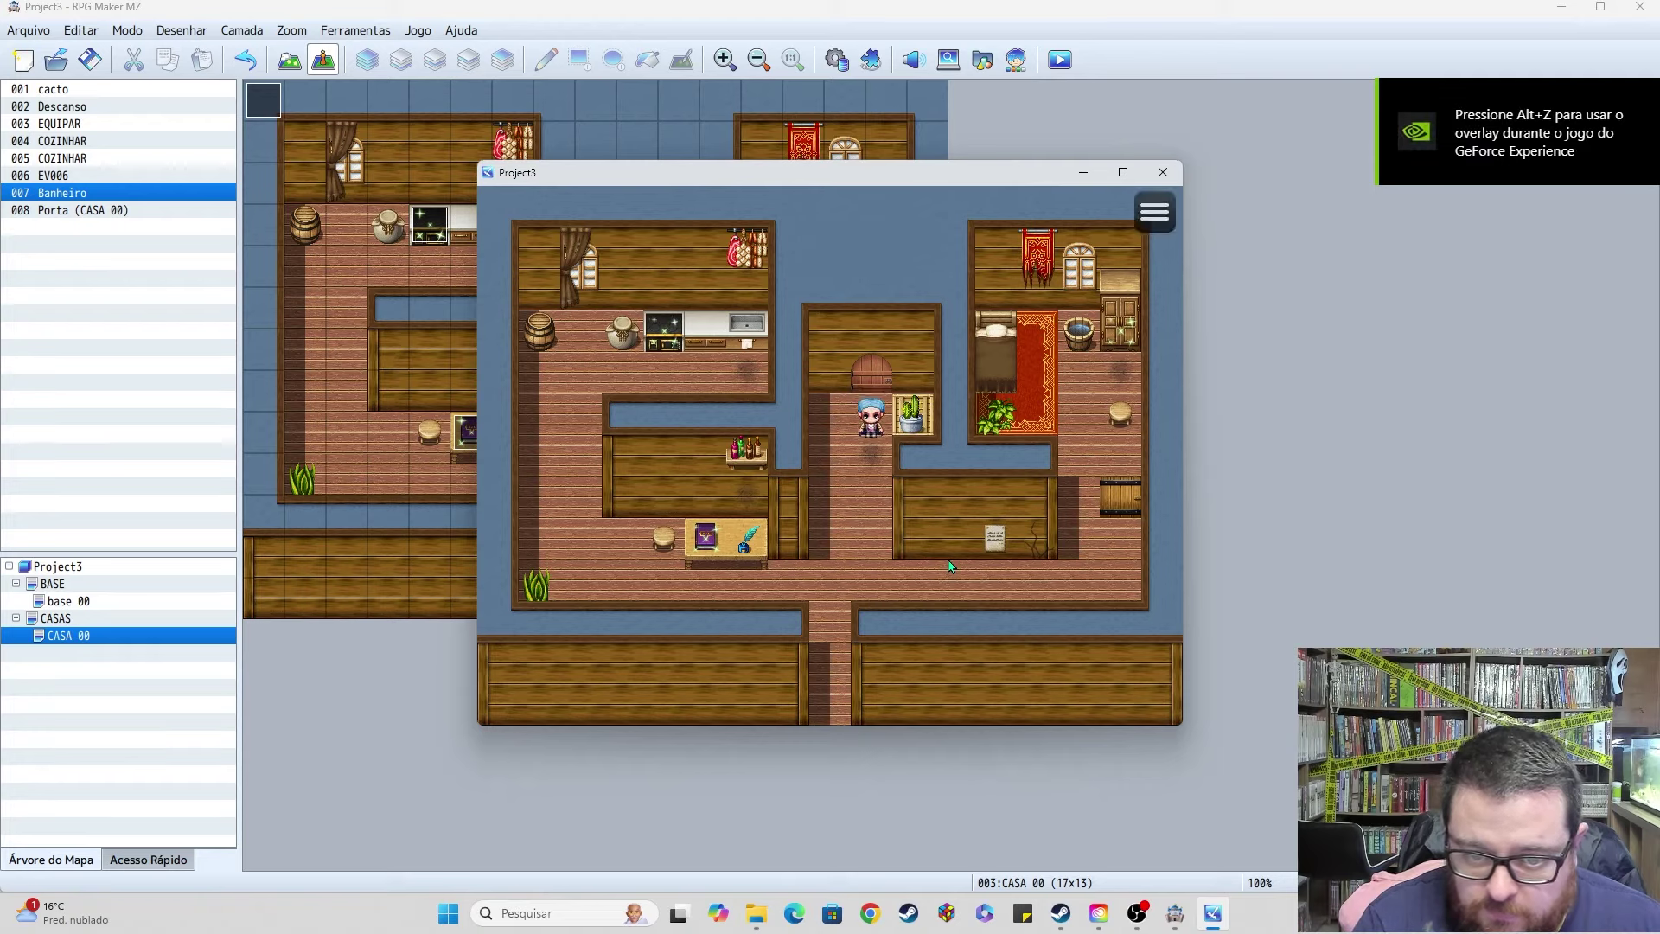
key(Up)
key(Up)
key(Up)
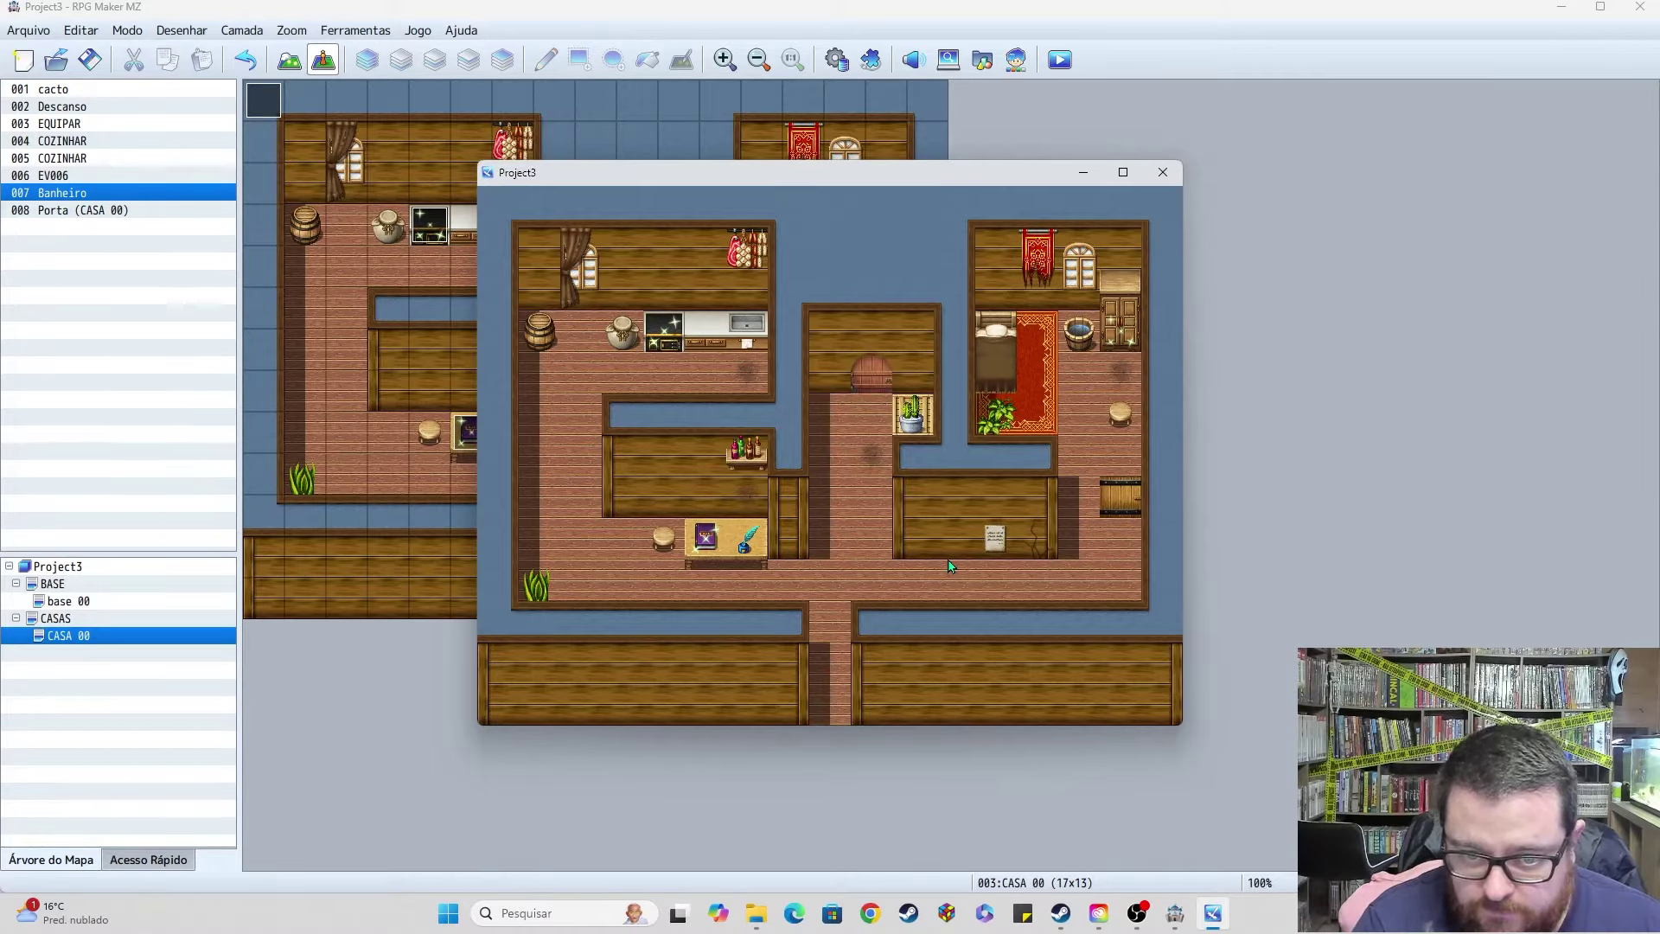
key(Down)
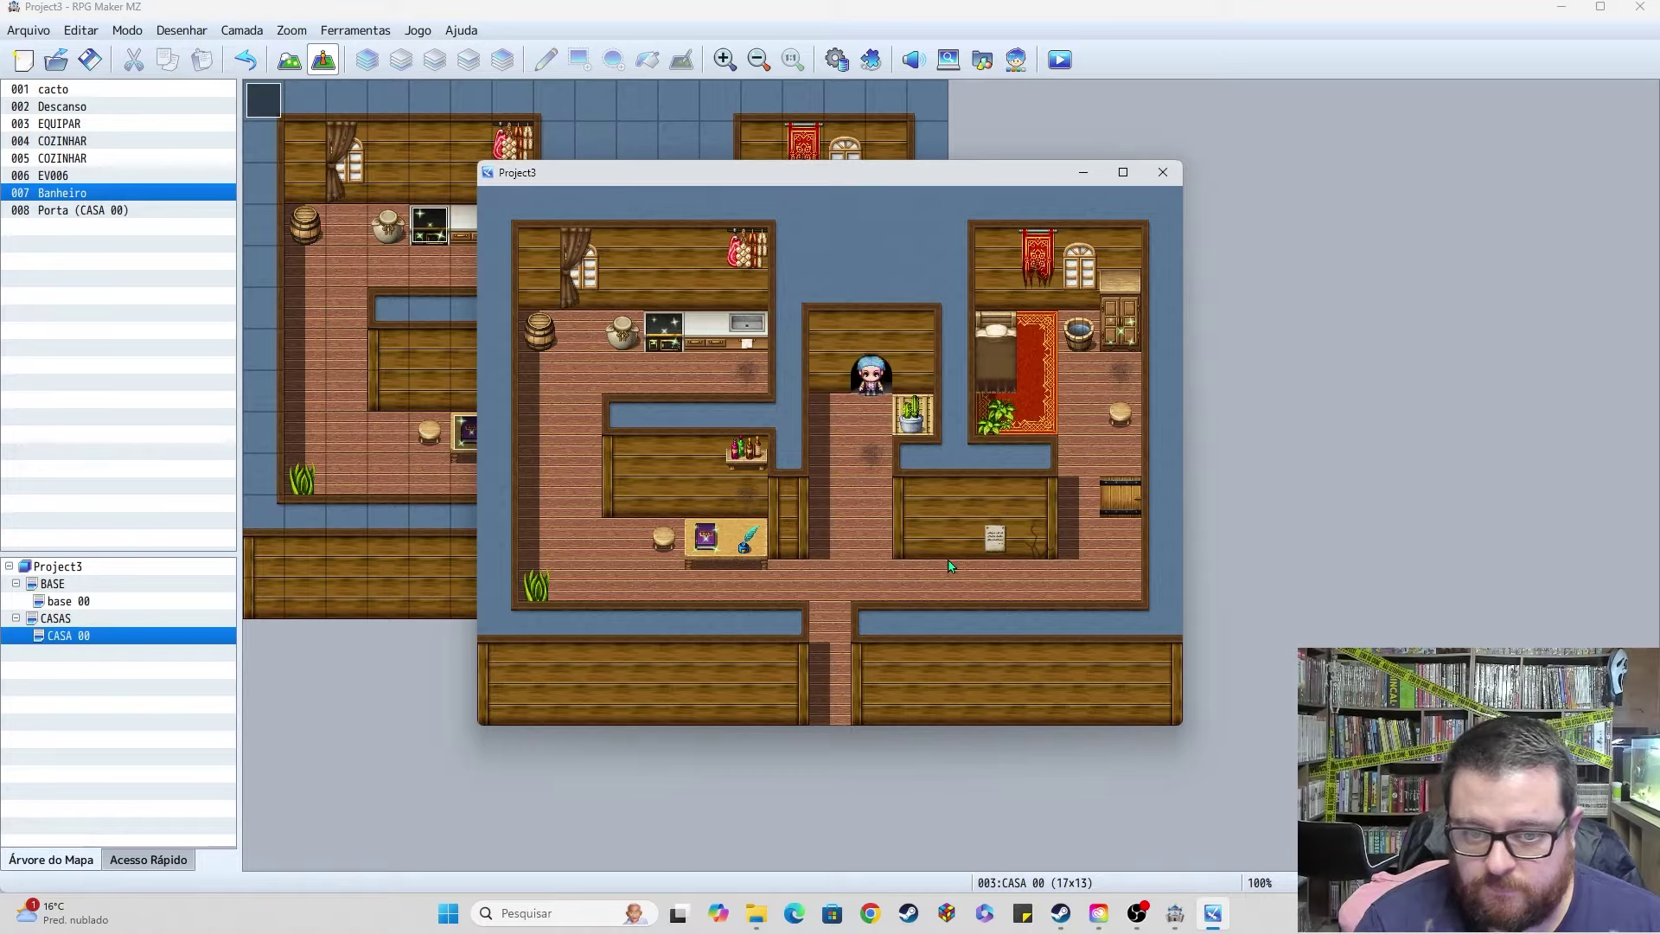
click(1163, 172)
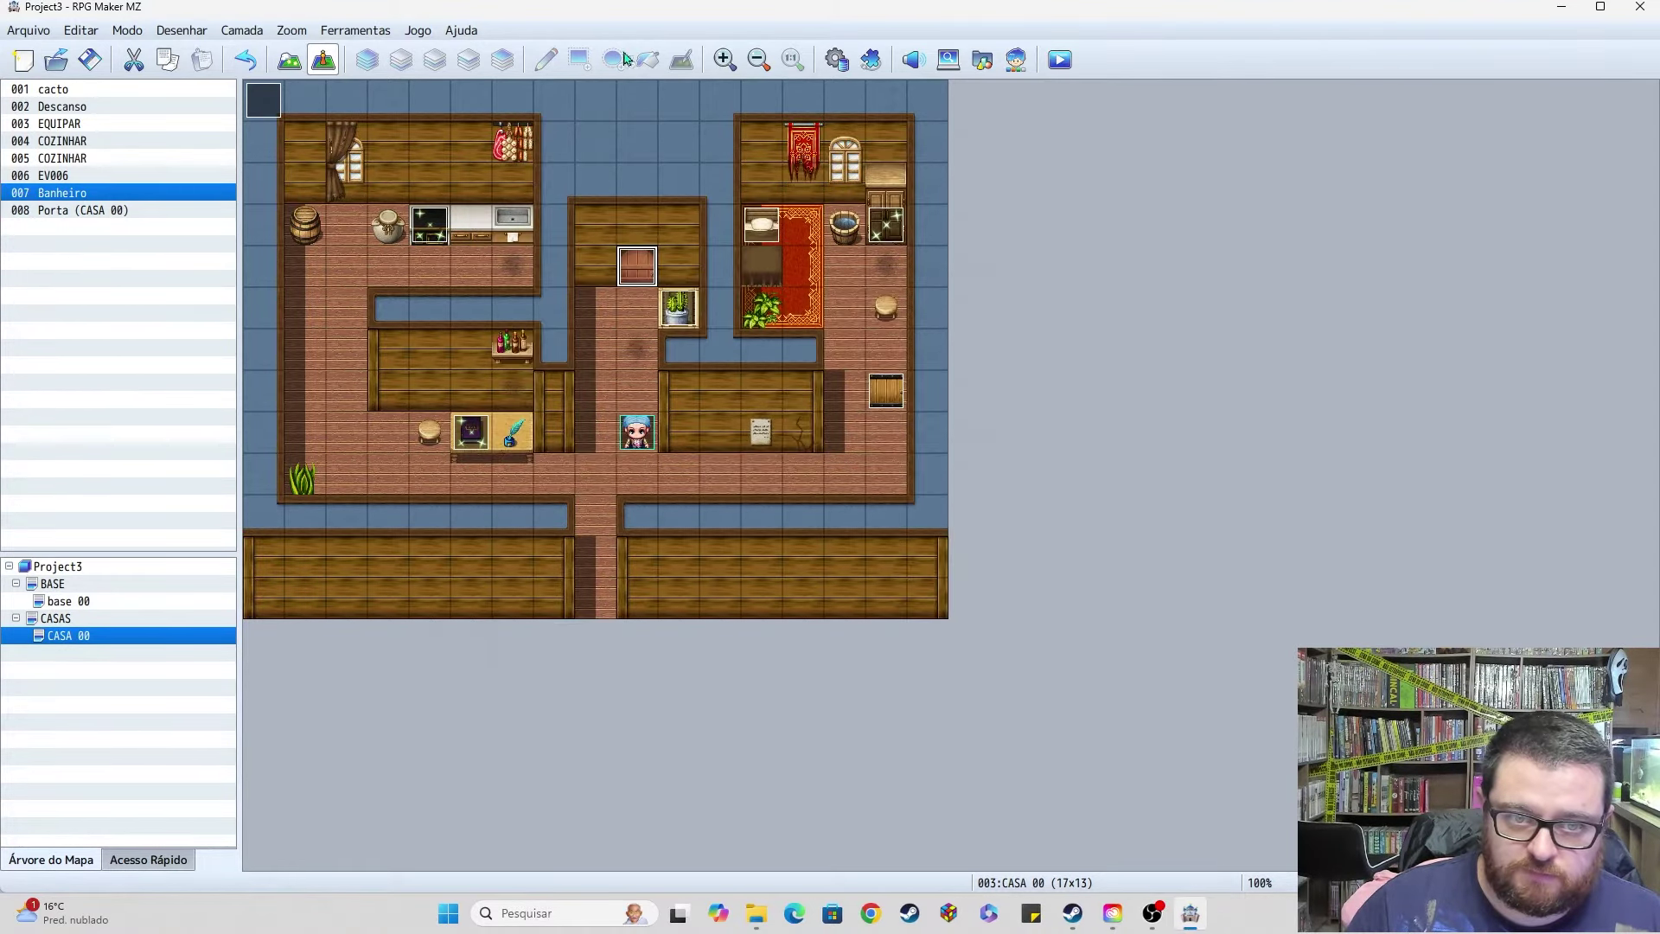
Step: Reopen page 2 of the Banheiro event and set the wait after the Water2 sound to 60 frames
double_click(640, 268)
click(429, 219)
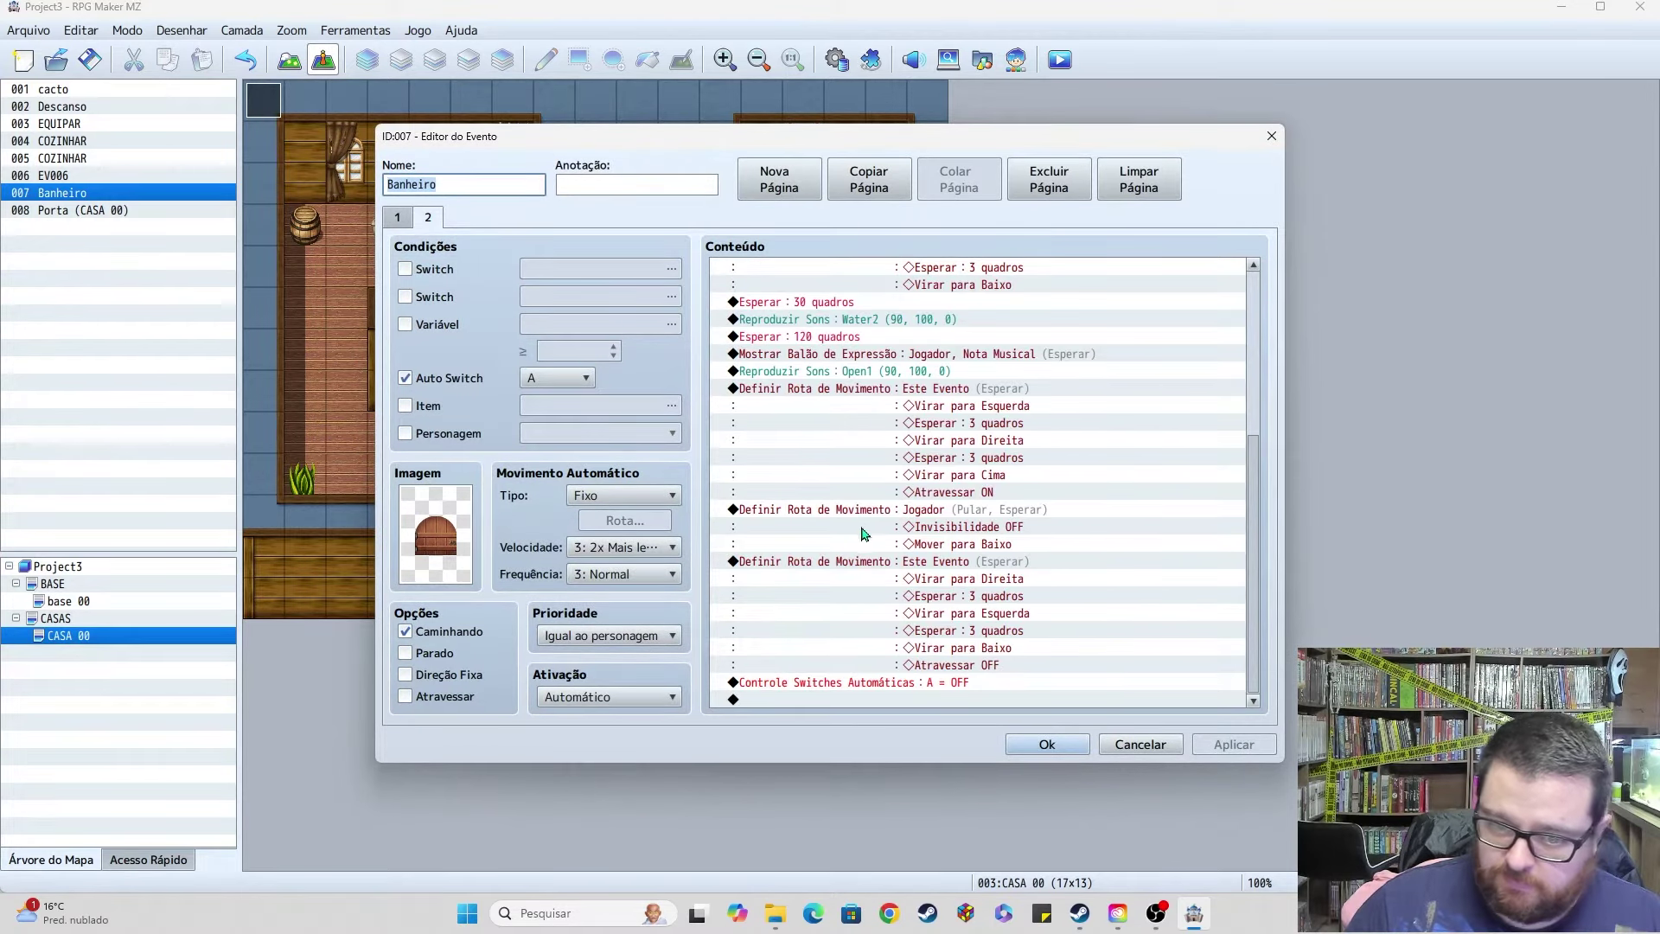
double_click(813, 337)
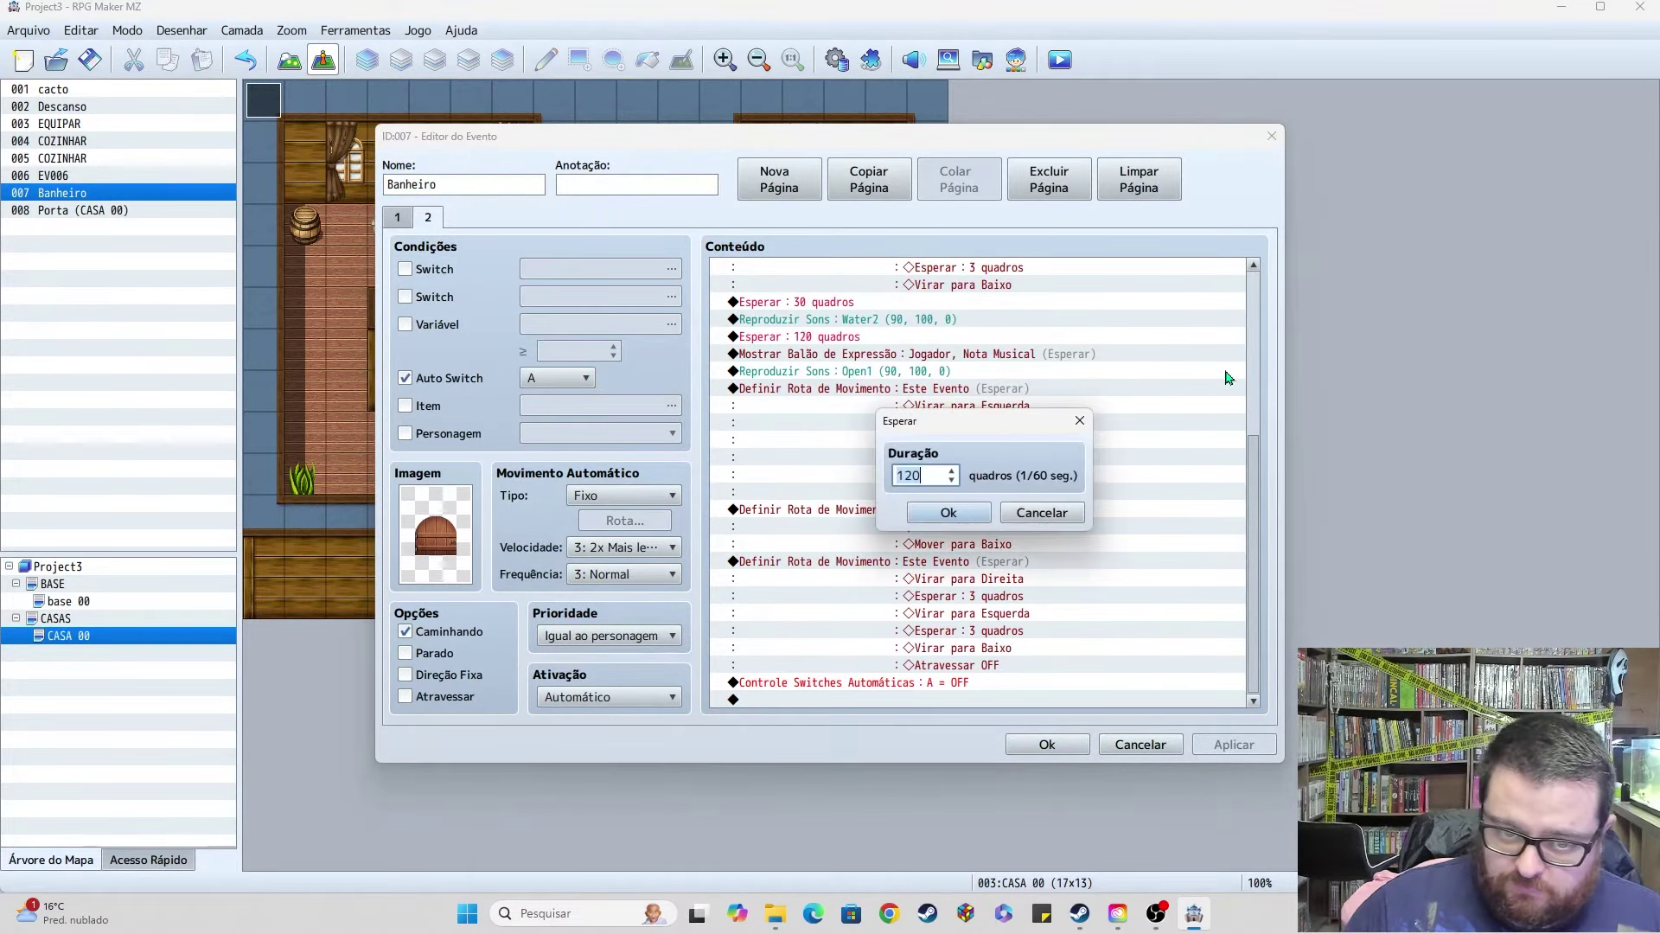
text(60)
key(Return)
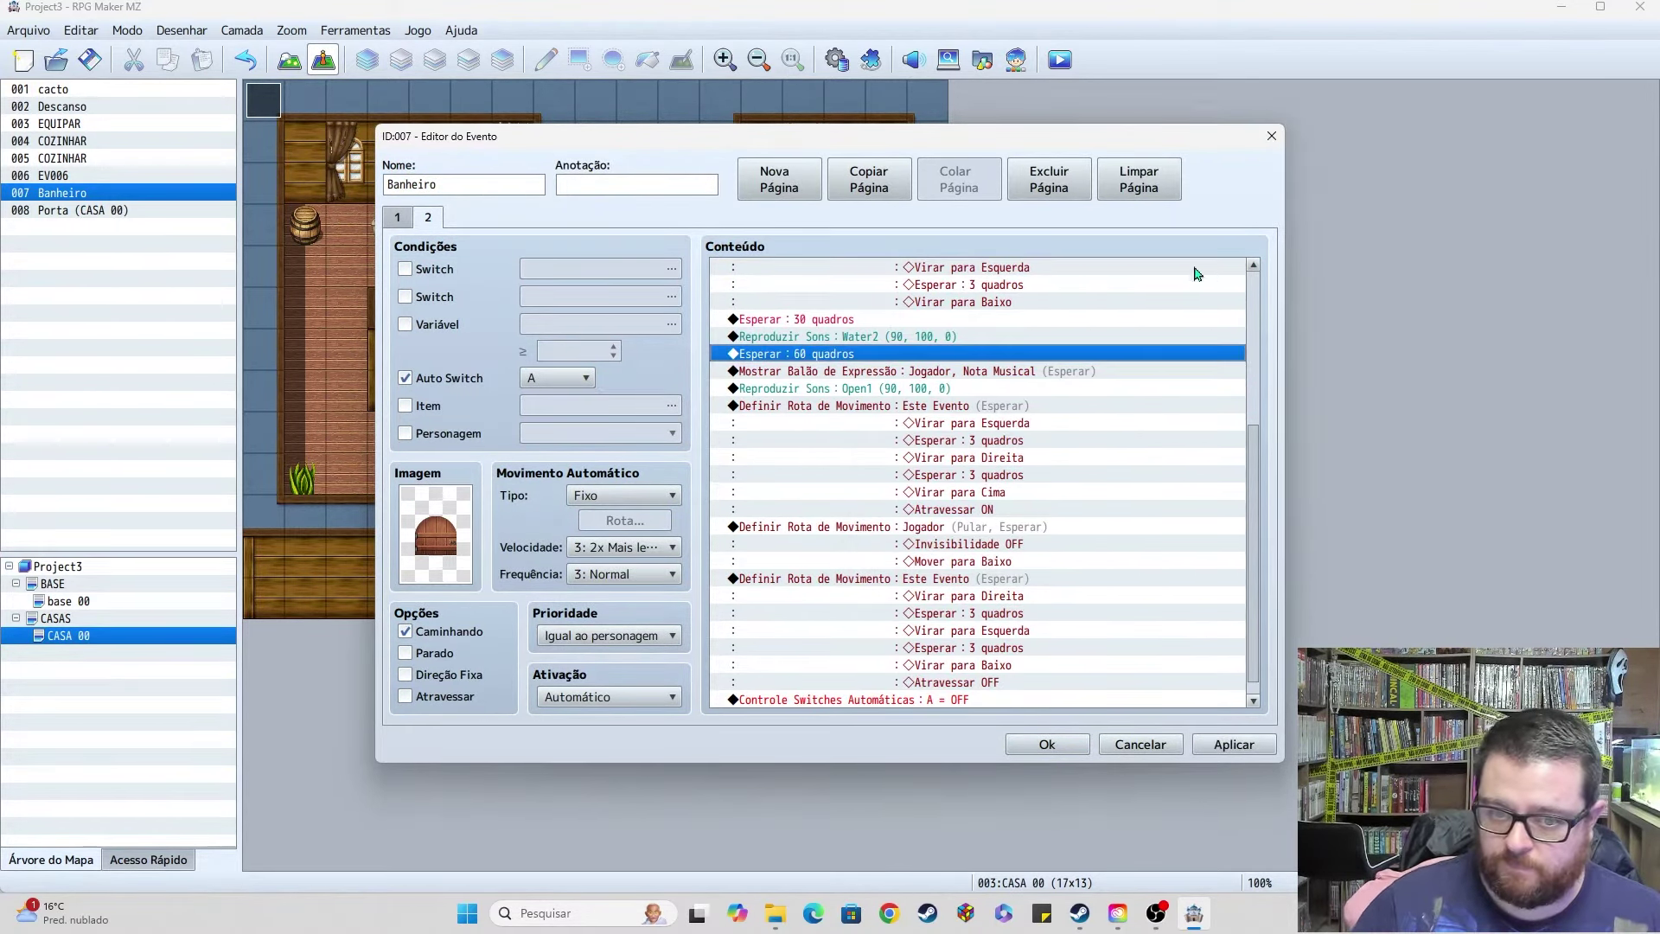
Step: Try adding a Parar Sons command before the musical-note balloon on page 2, and remove it again
click(923, 389)
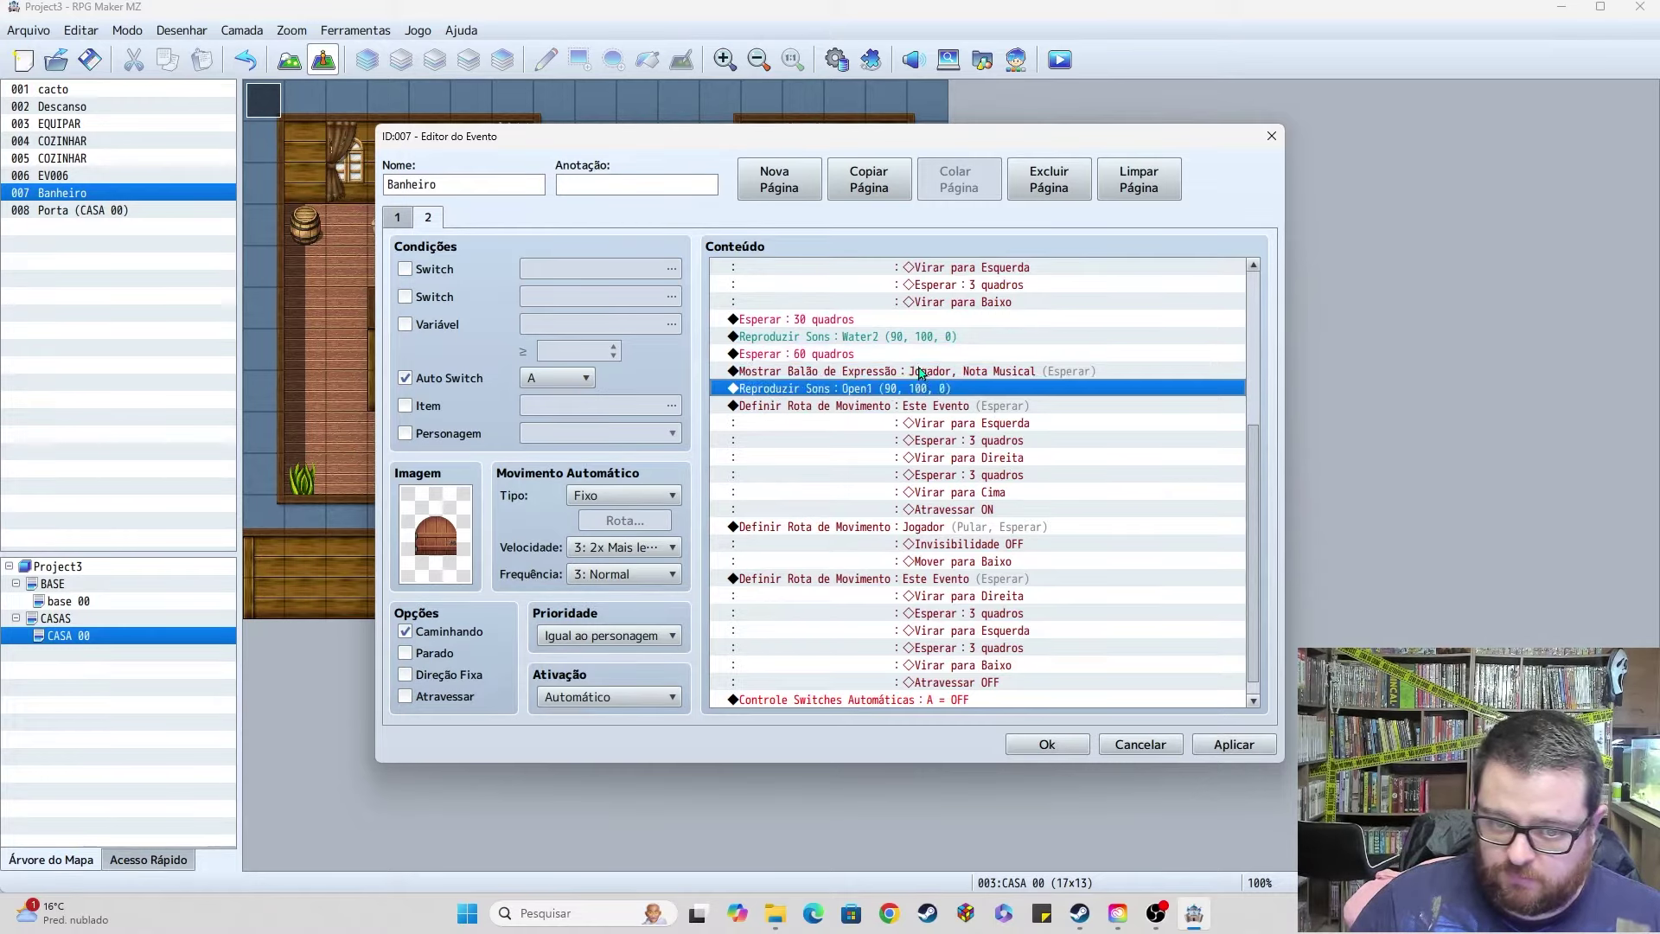
click(923, 374)
key(Insert)
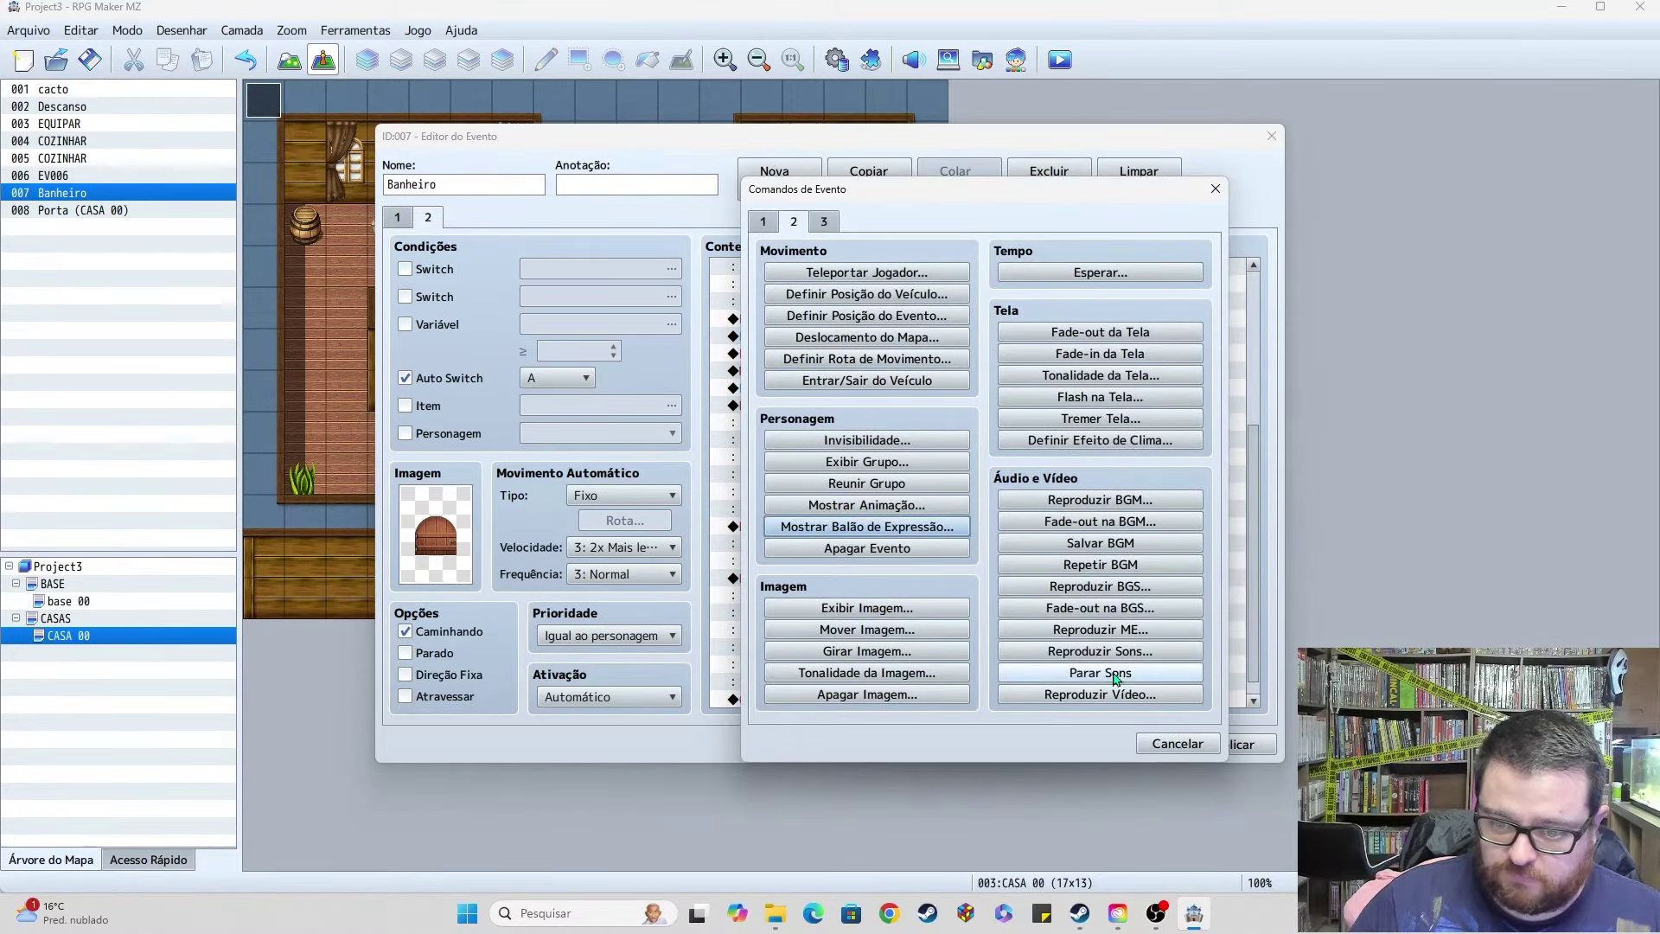
click(1114, 675)
click(791, 372)
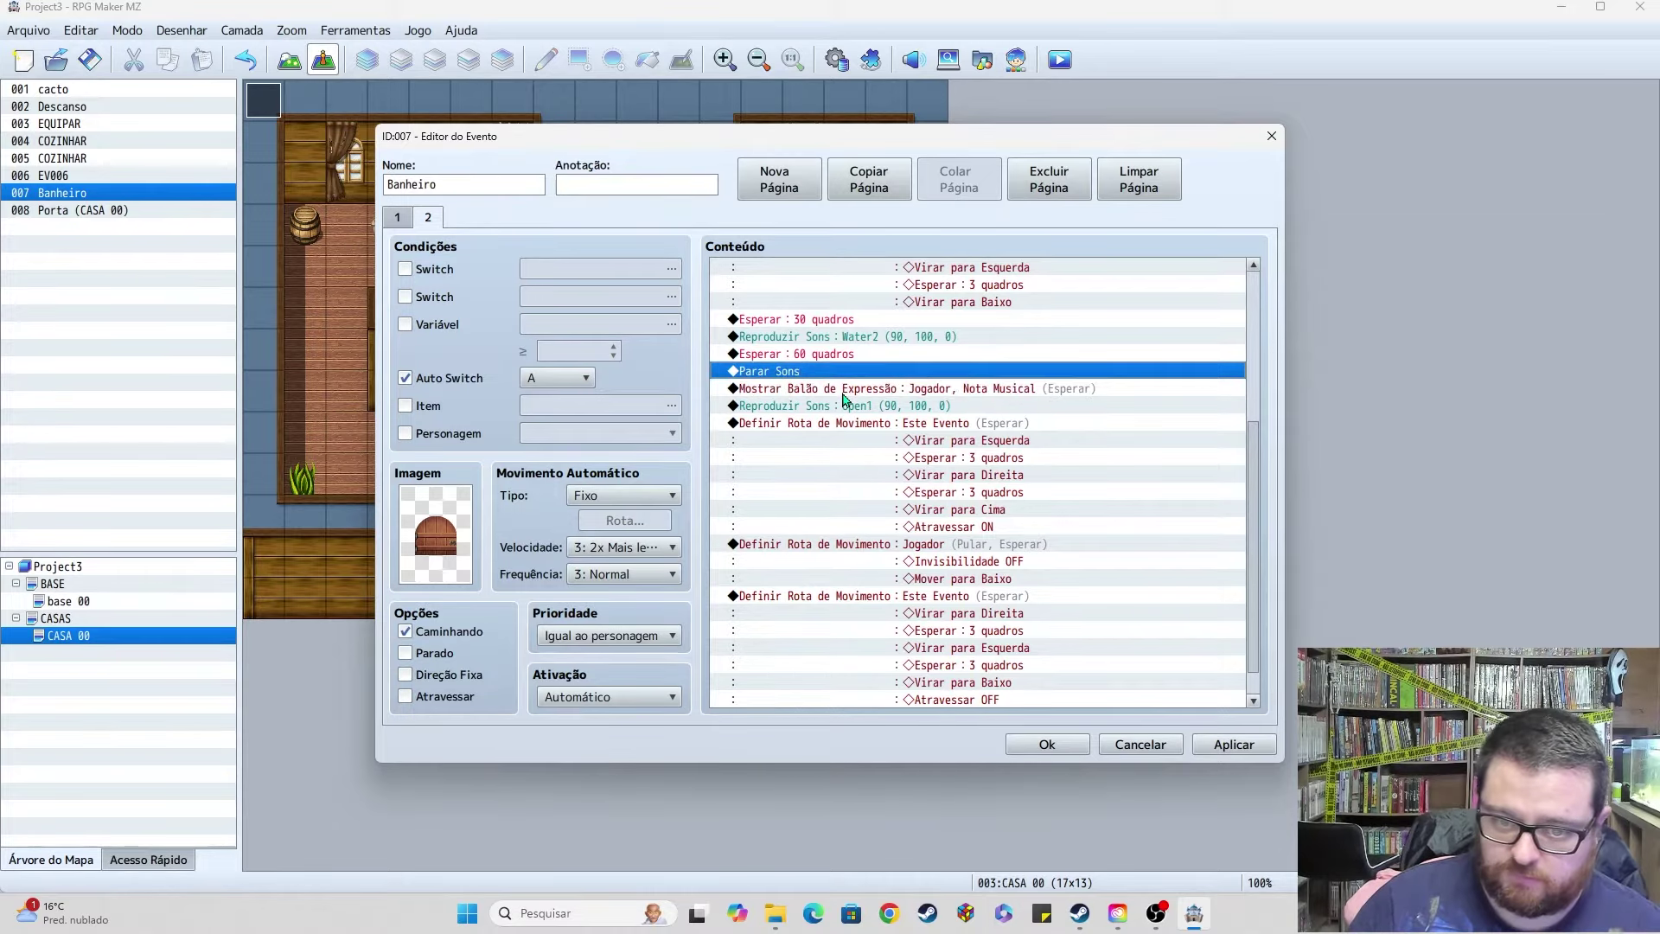
key(Delete)
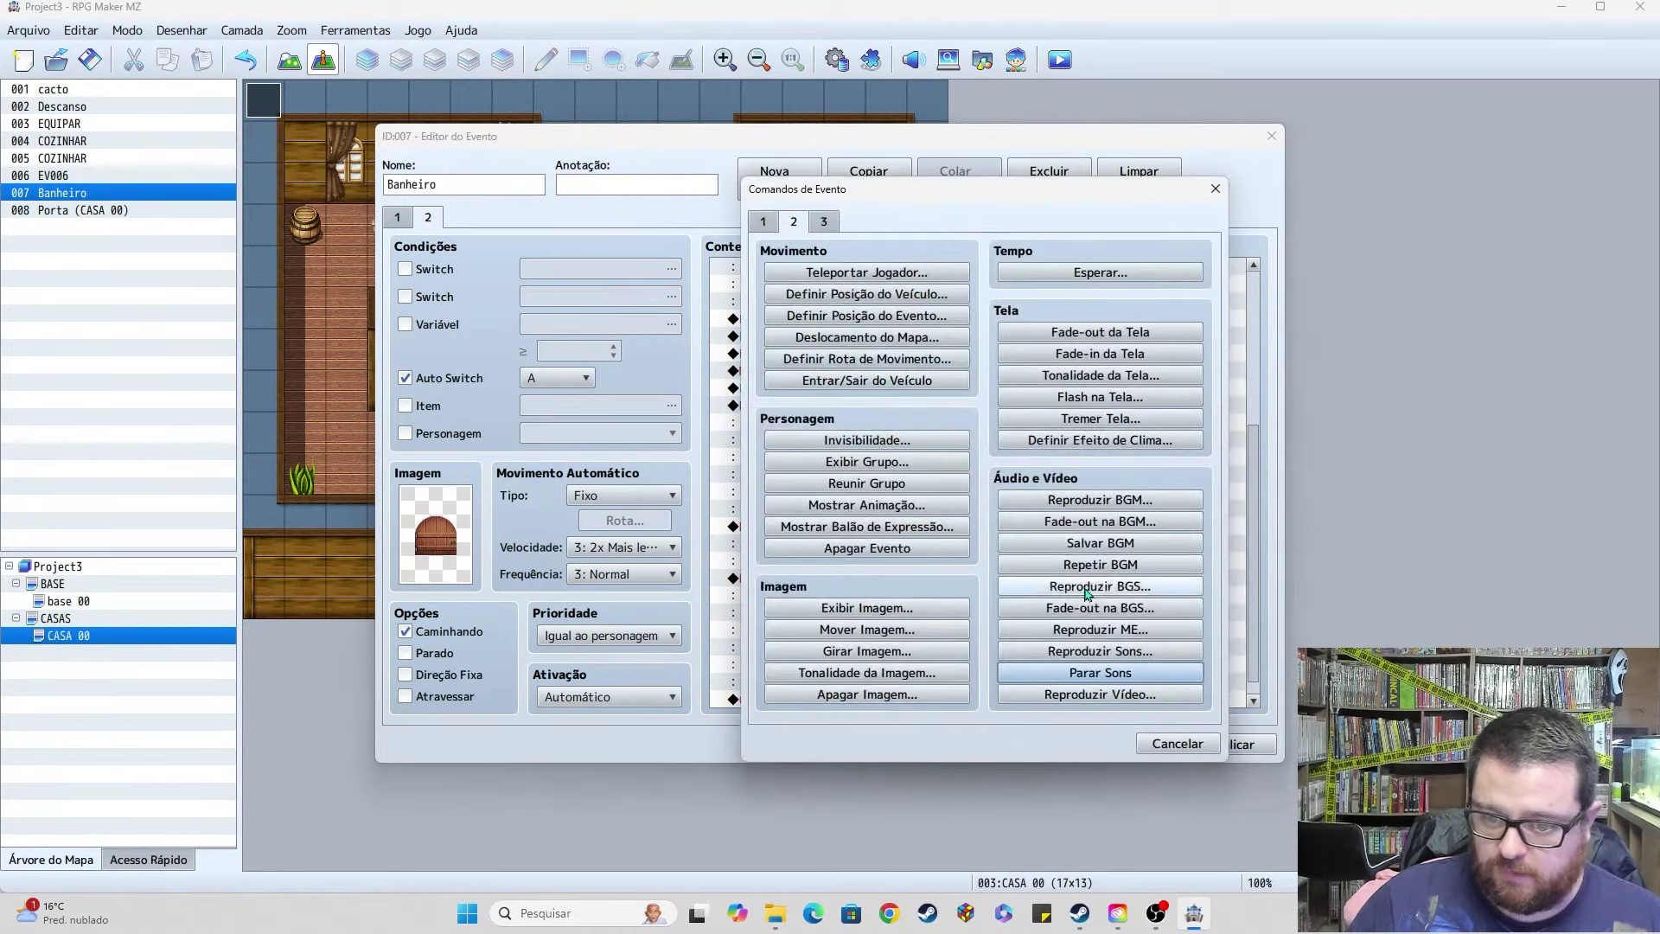
Step: Look through the Thunder, Up and Water entries in the sound effects list, and cancel without choosing one
click(1133, 653)
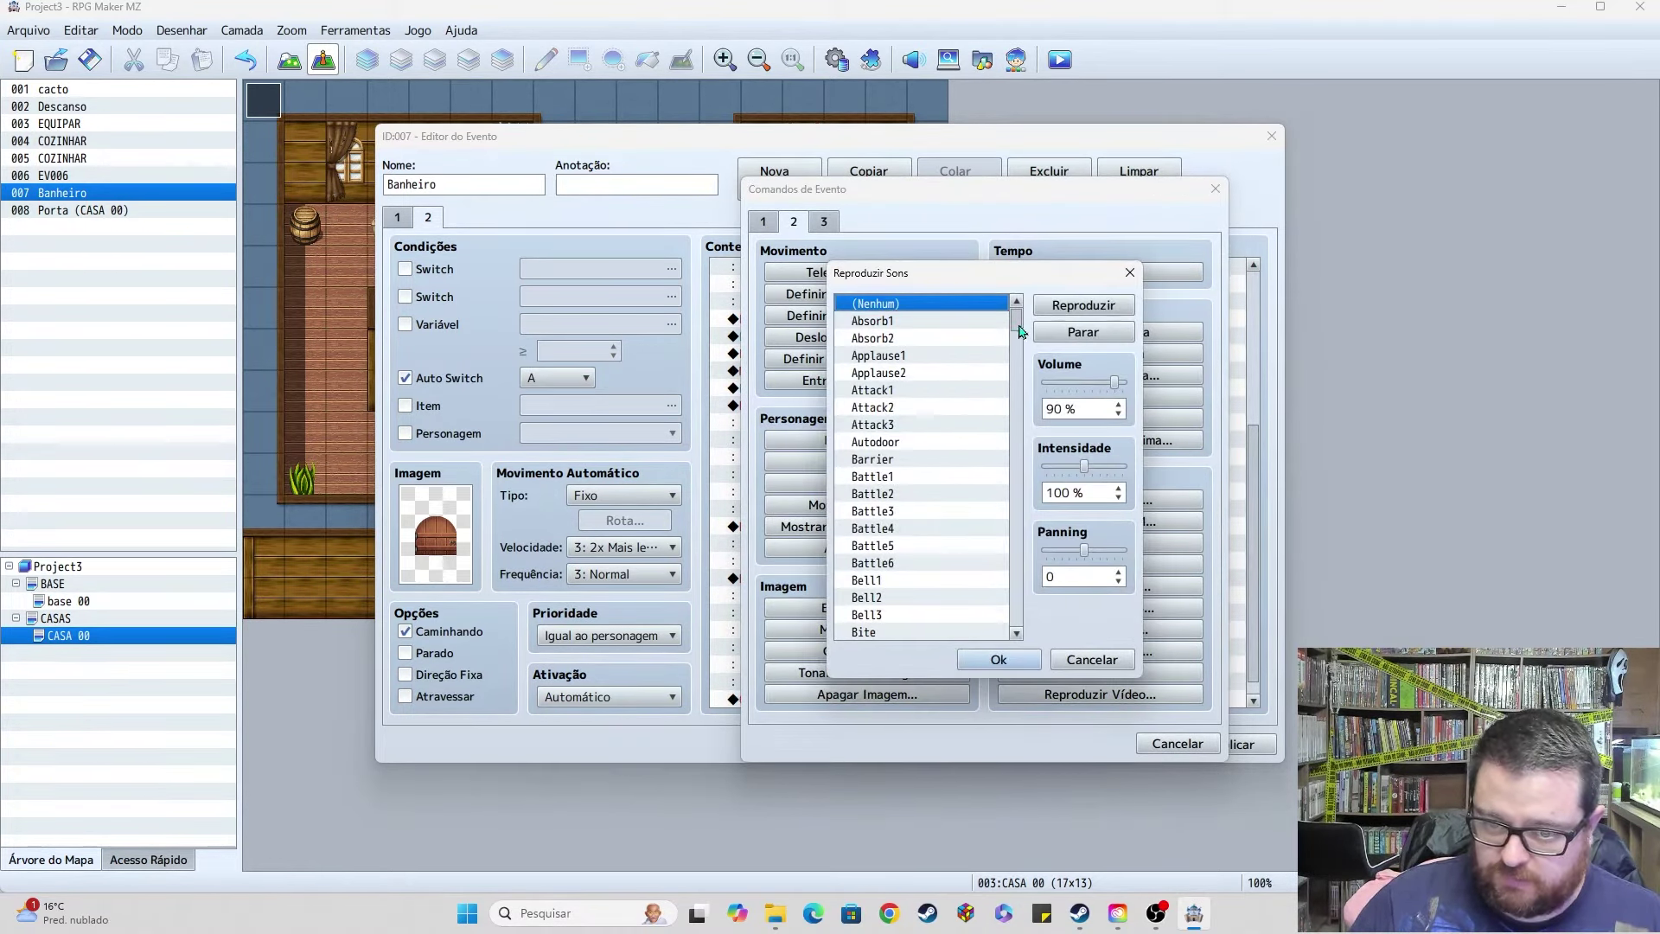
drag(1017, 327, 1017, 619)
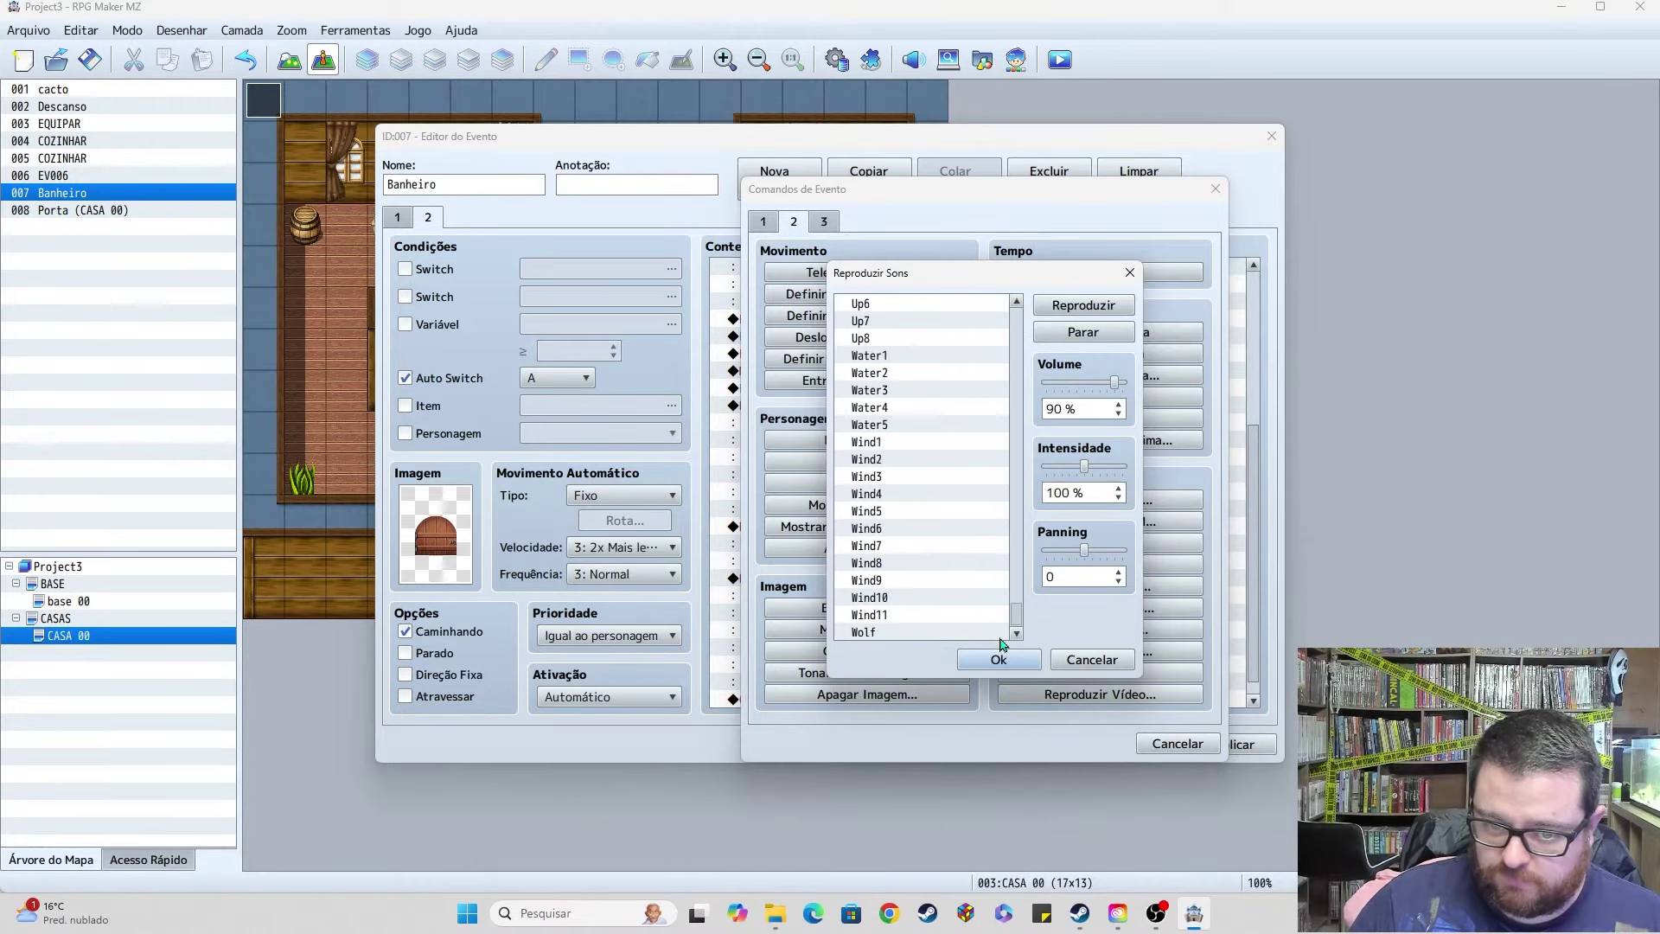
scroll(886, 519, up, 3)
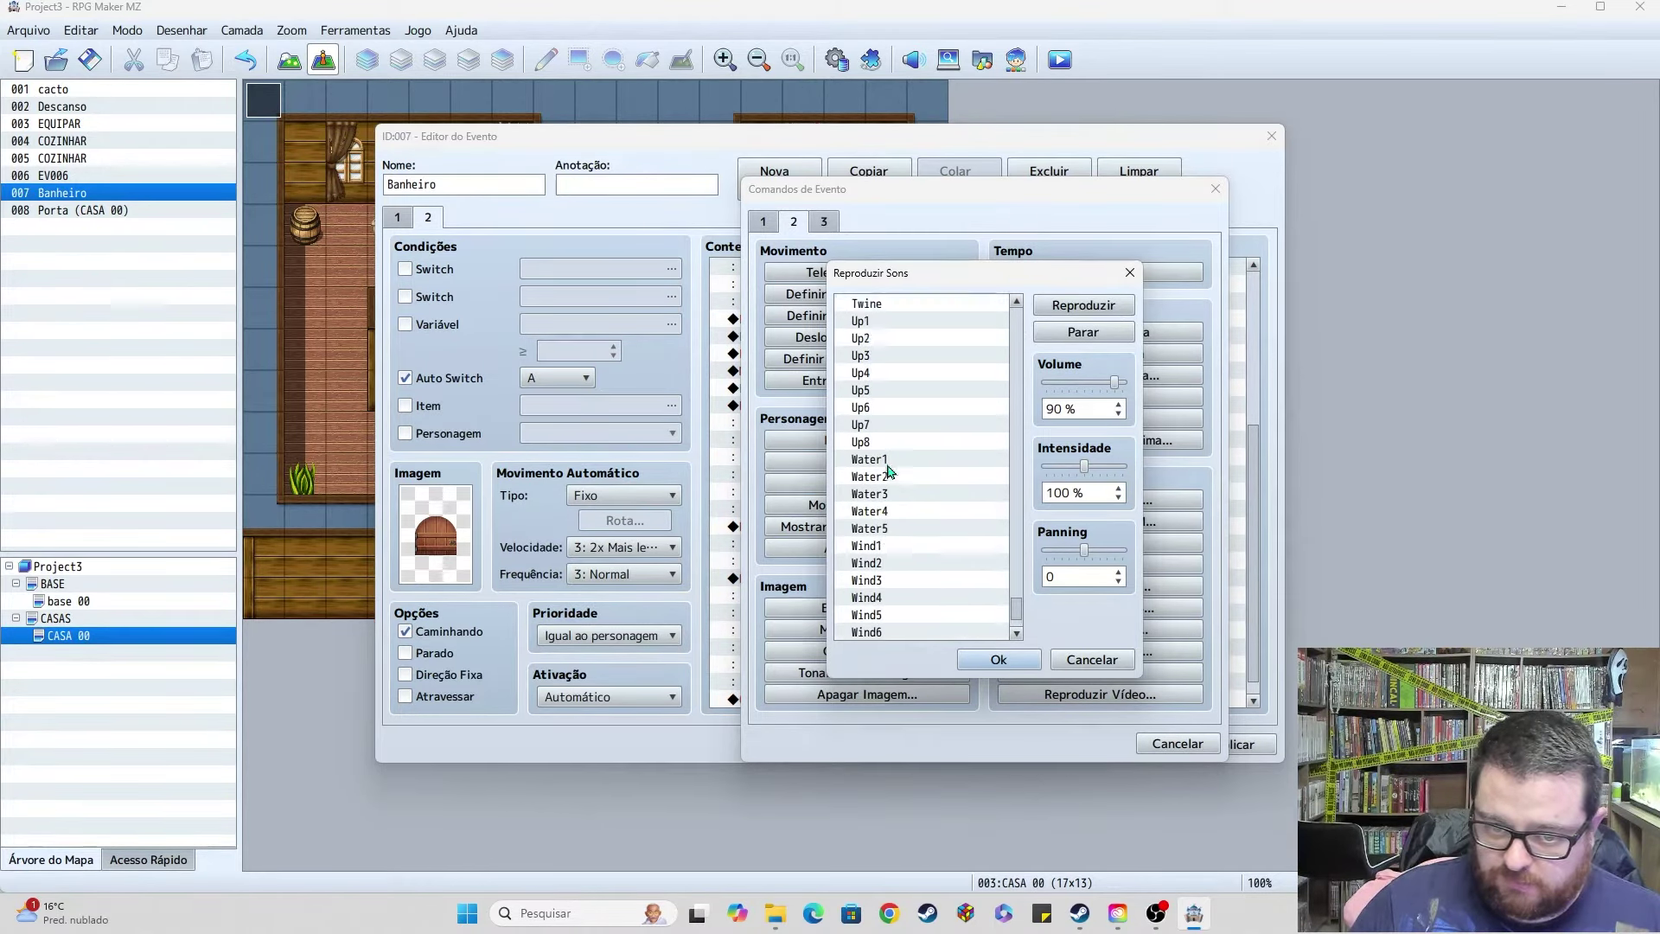
click(900, 377)
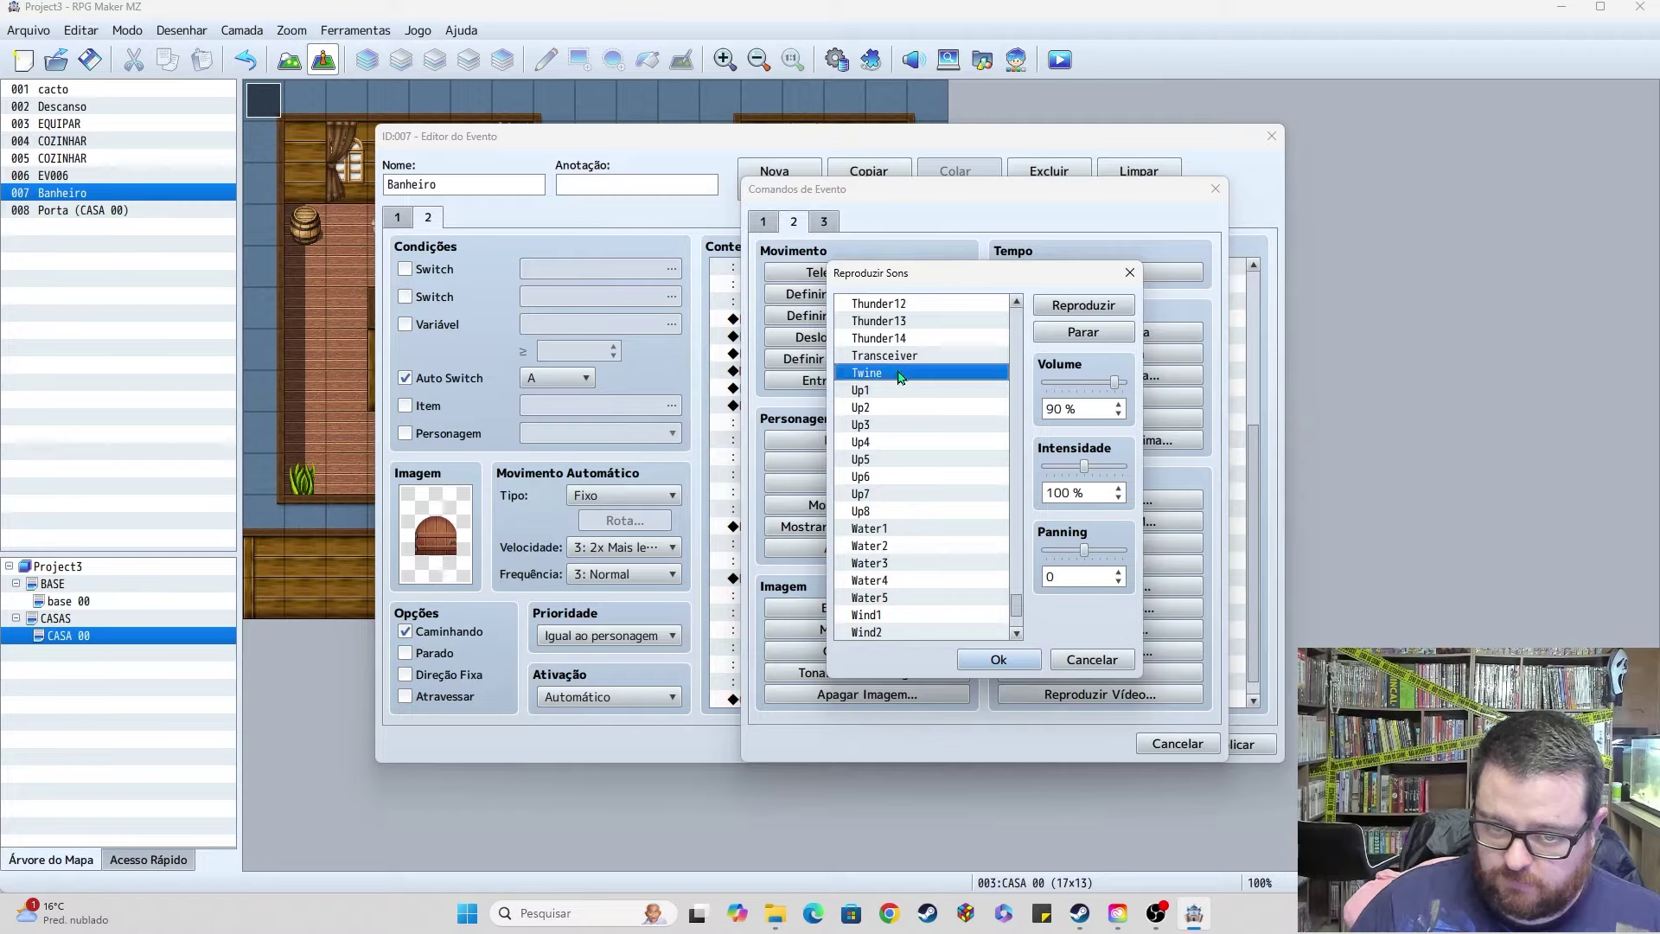
click(898, 360)
click(919, 340)
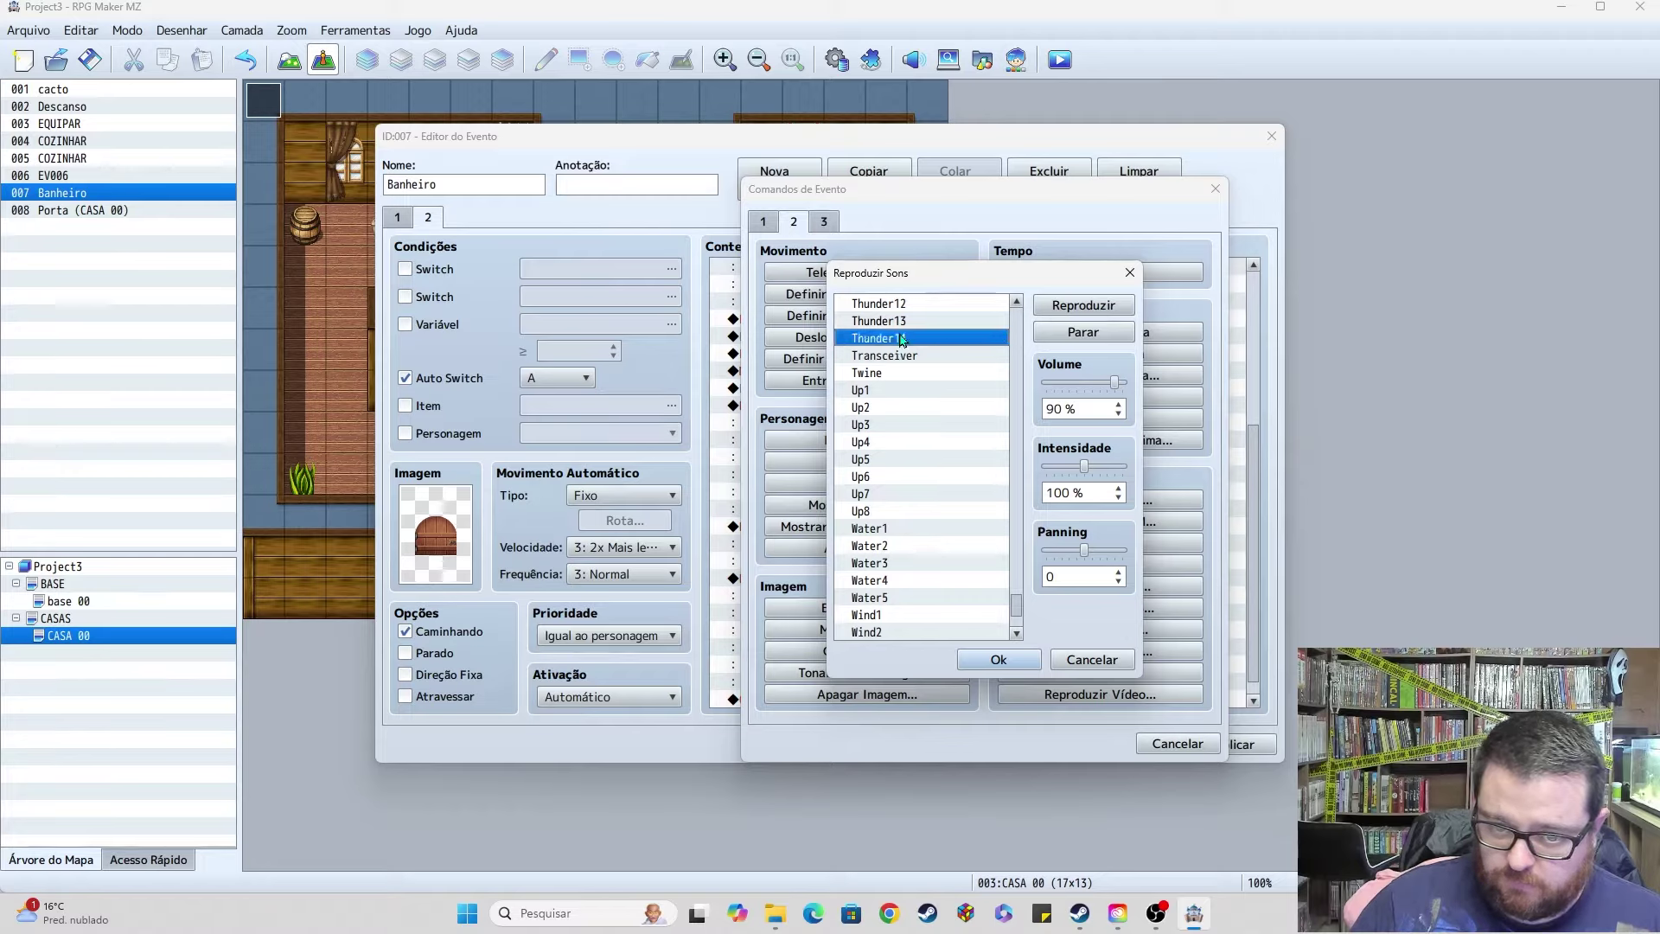
click(924, 323)
scroll(940, 441, up, 3)
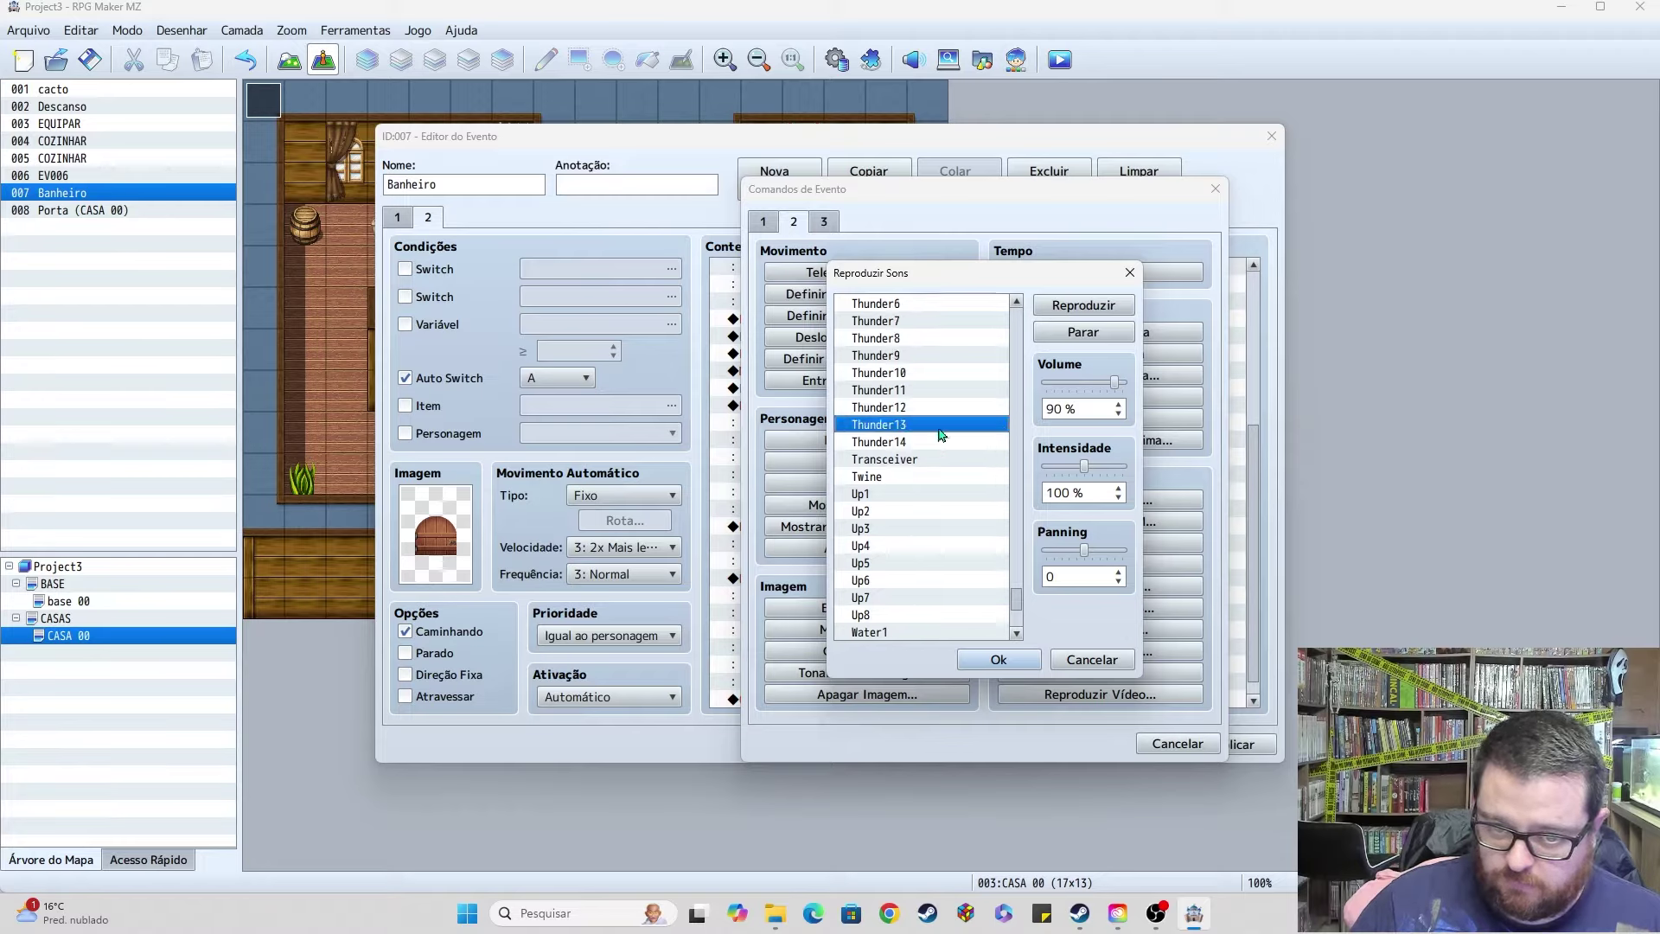
click(1018, 614)
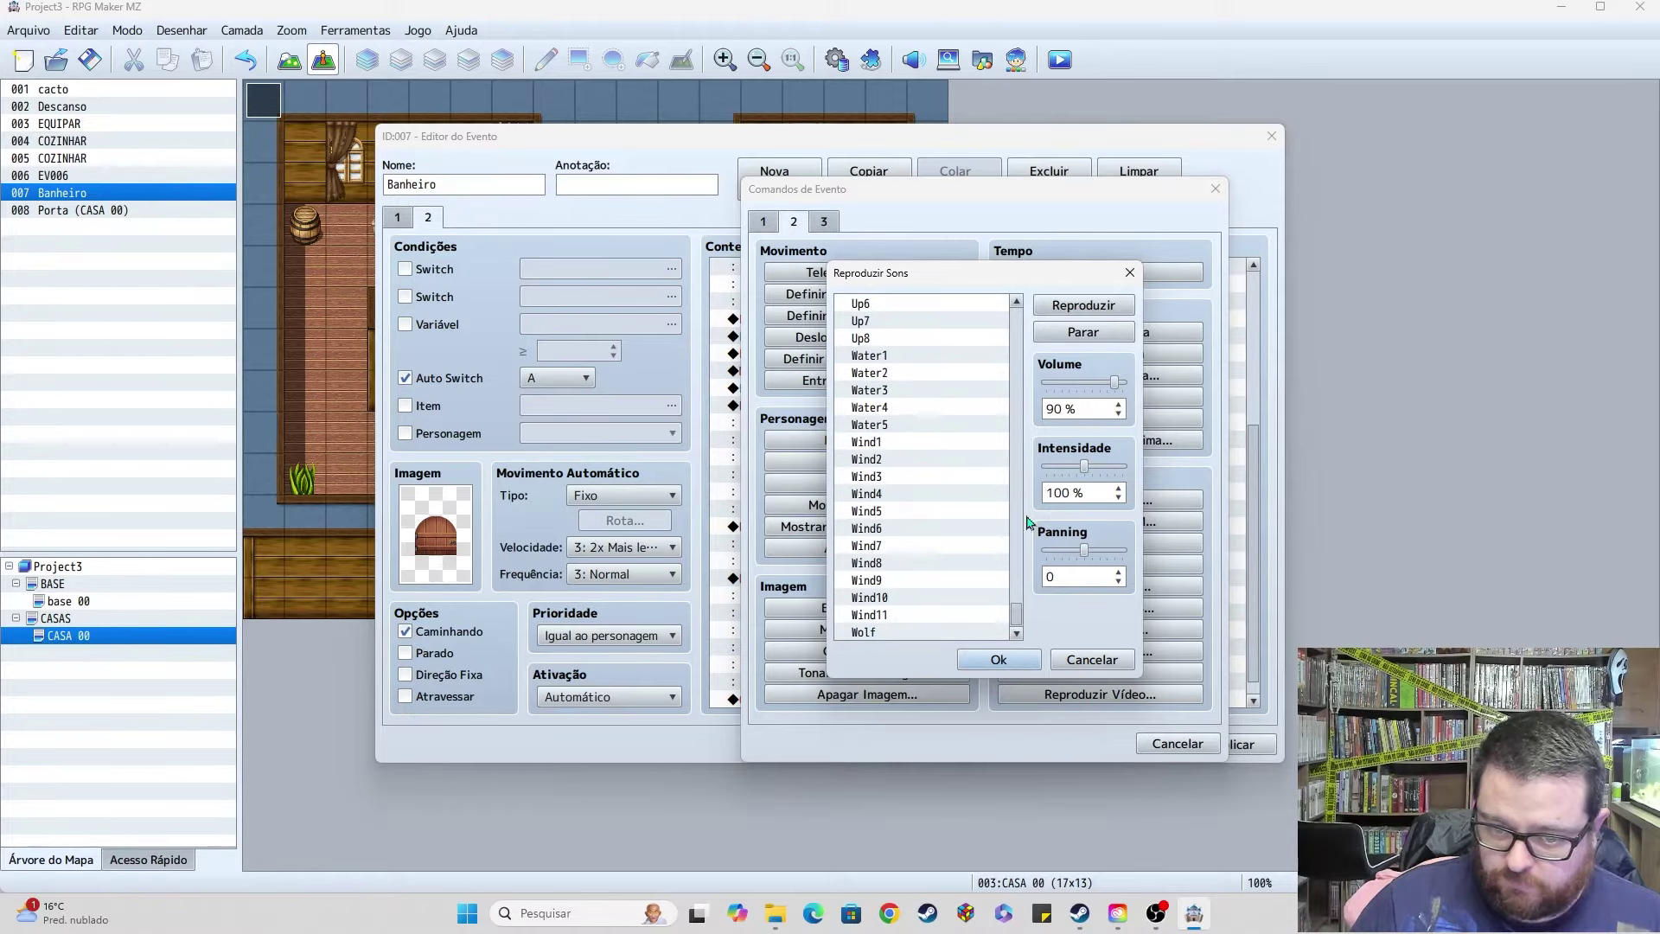
click(1091, 659)
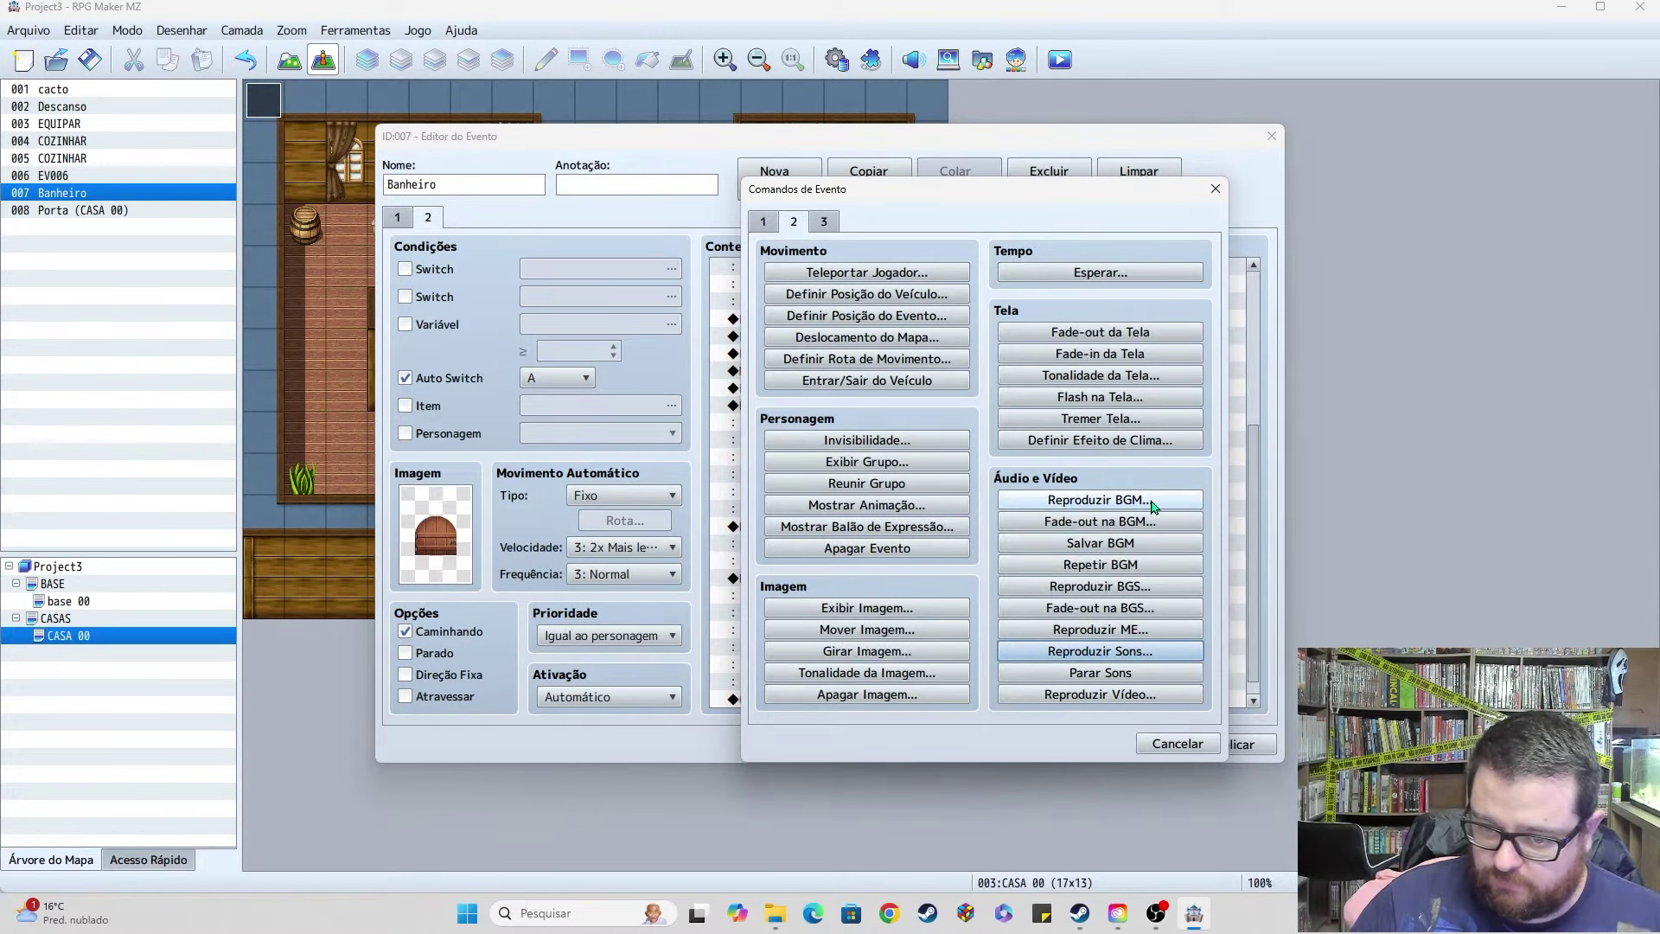
Step: Insert a Reproduzir ME command with Like (90, 100, 0) between the 60-frame wait and the musical-note balloon
key(Escape)
click(889, 406)
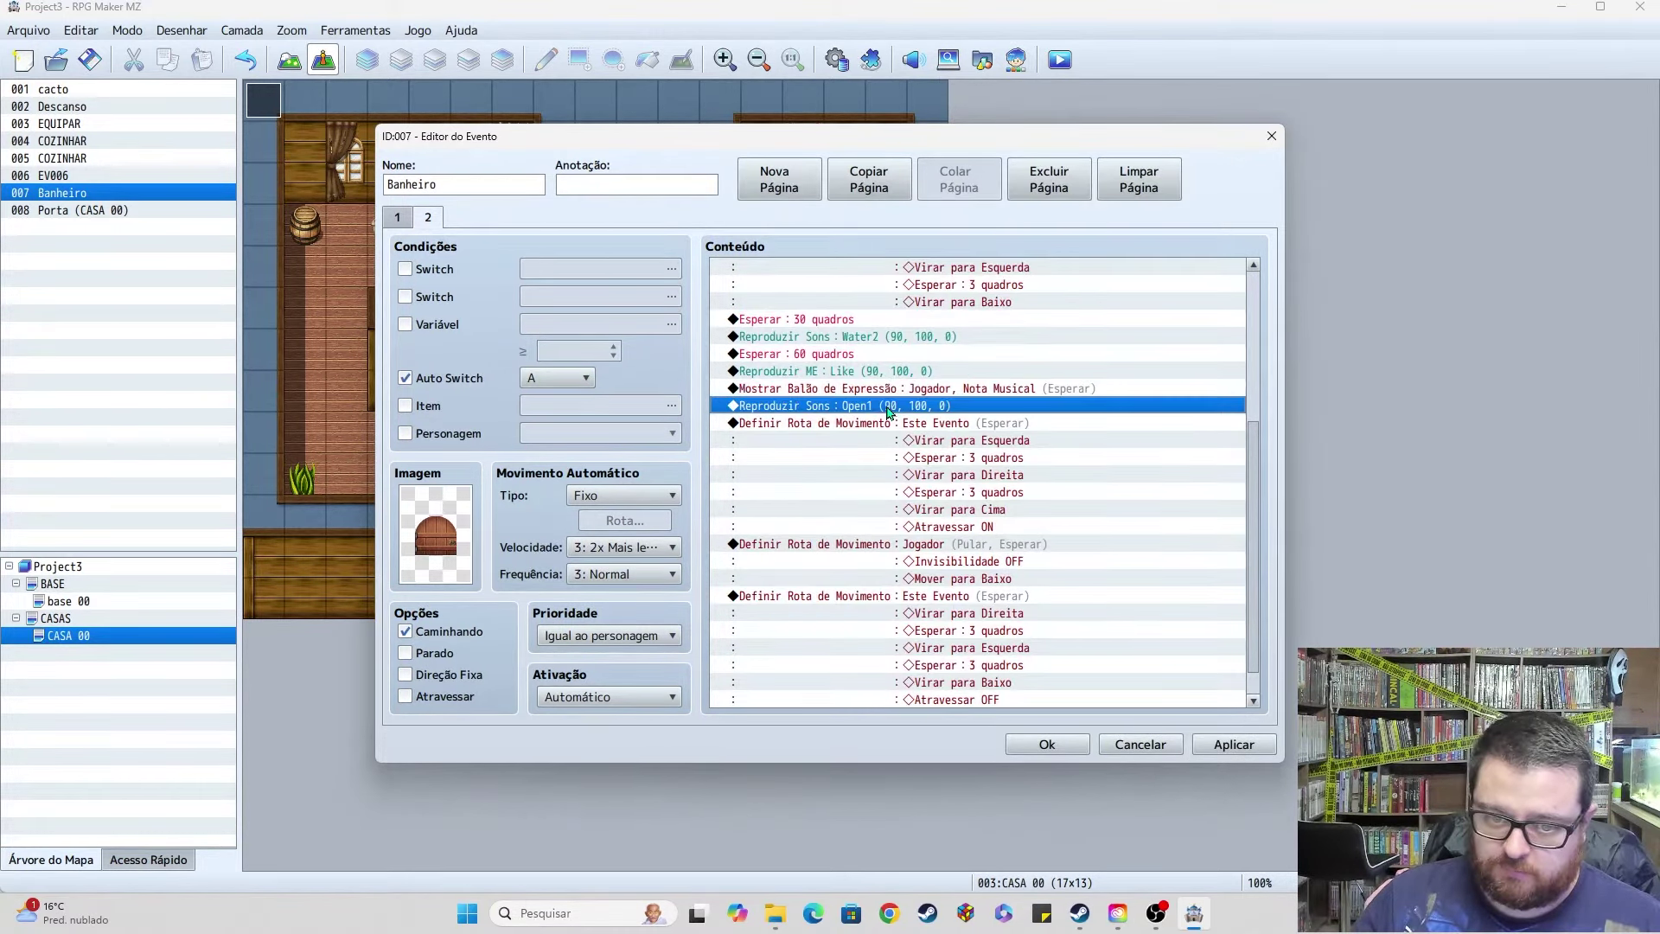
click(884, 389)
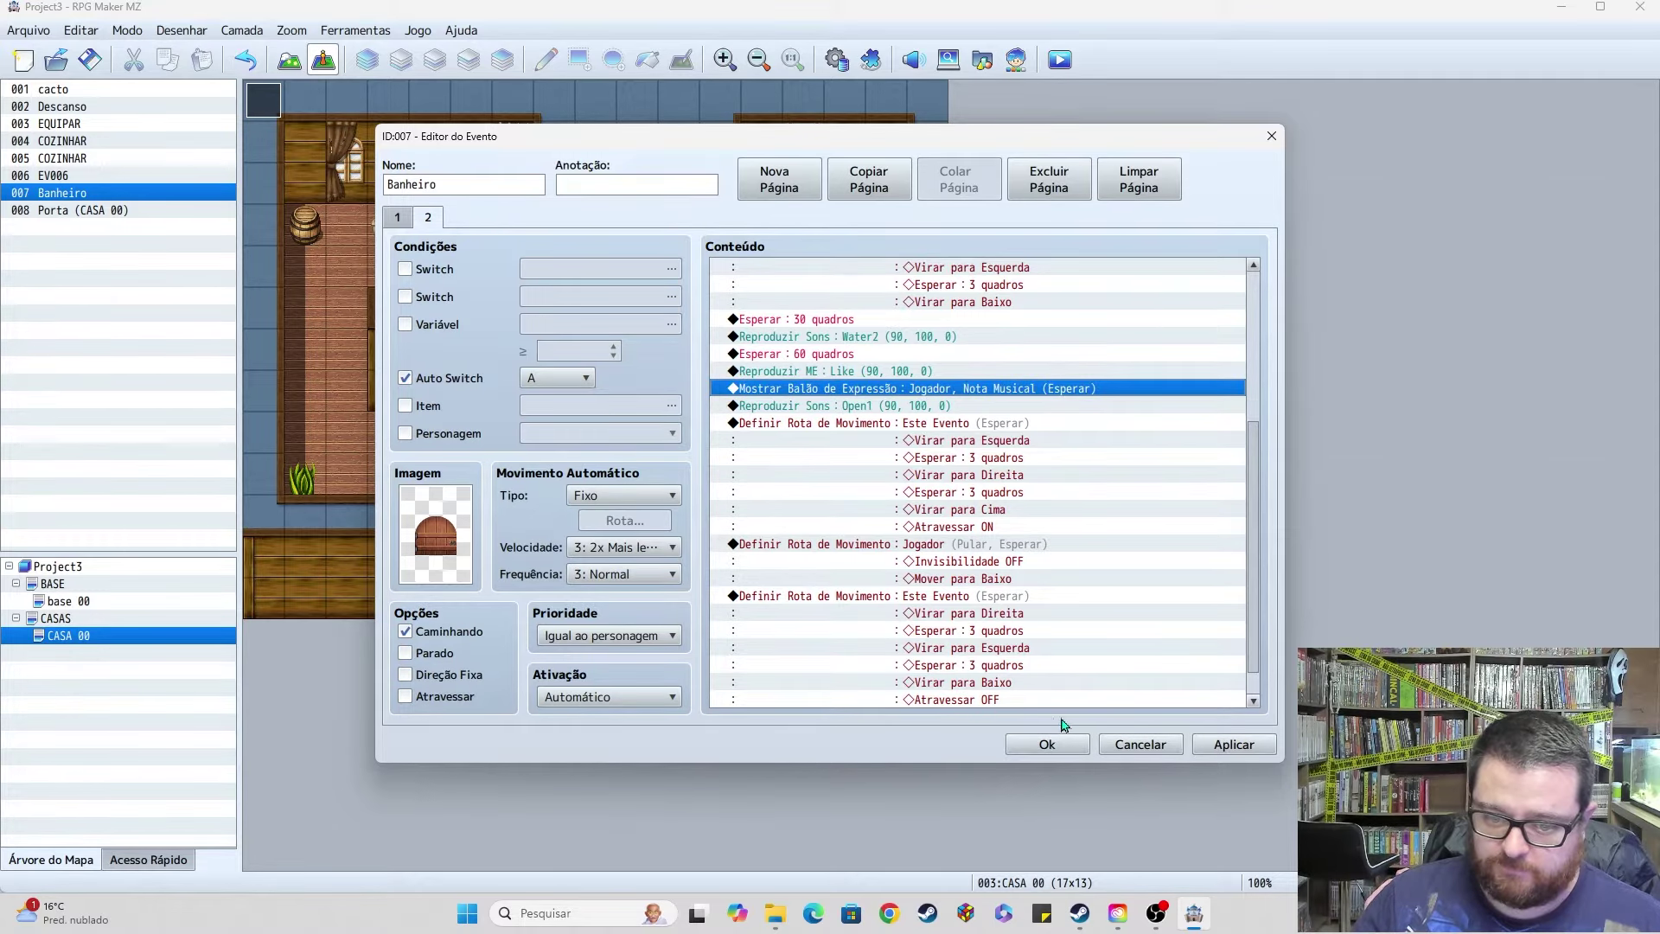
Step: Accept the Banheiro event with the added music effect, start a playtest with the project saved, and begin a new game
scroll(994, 630, down, 1)
click(1045, 742)
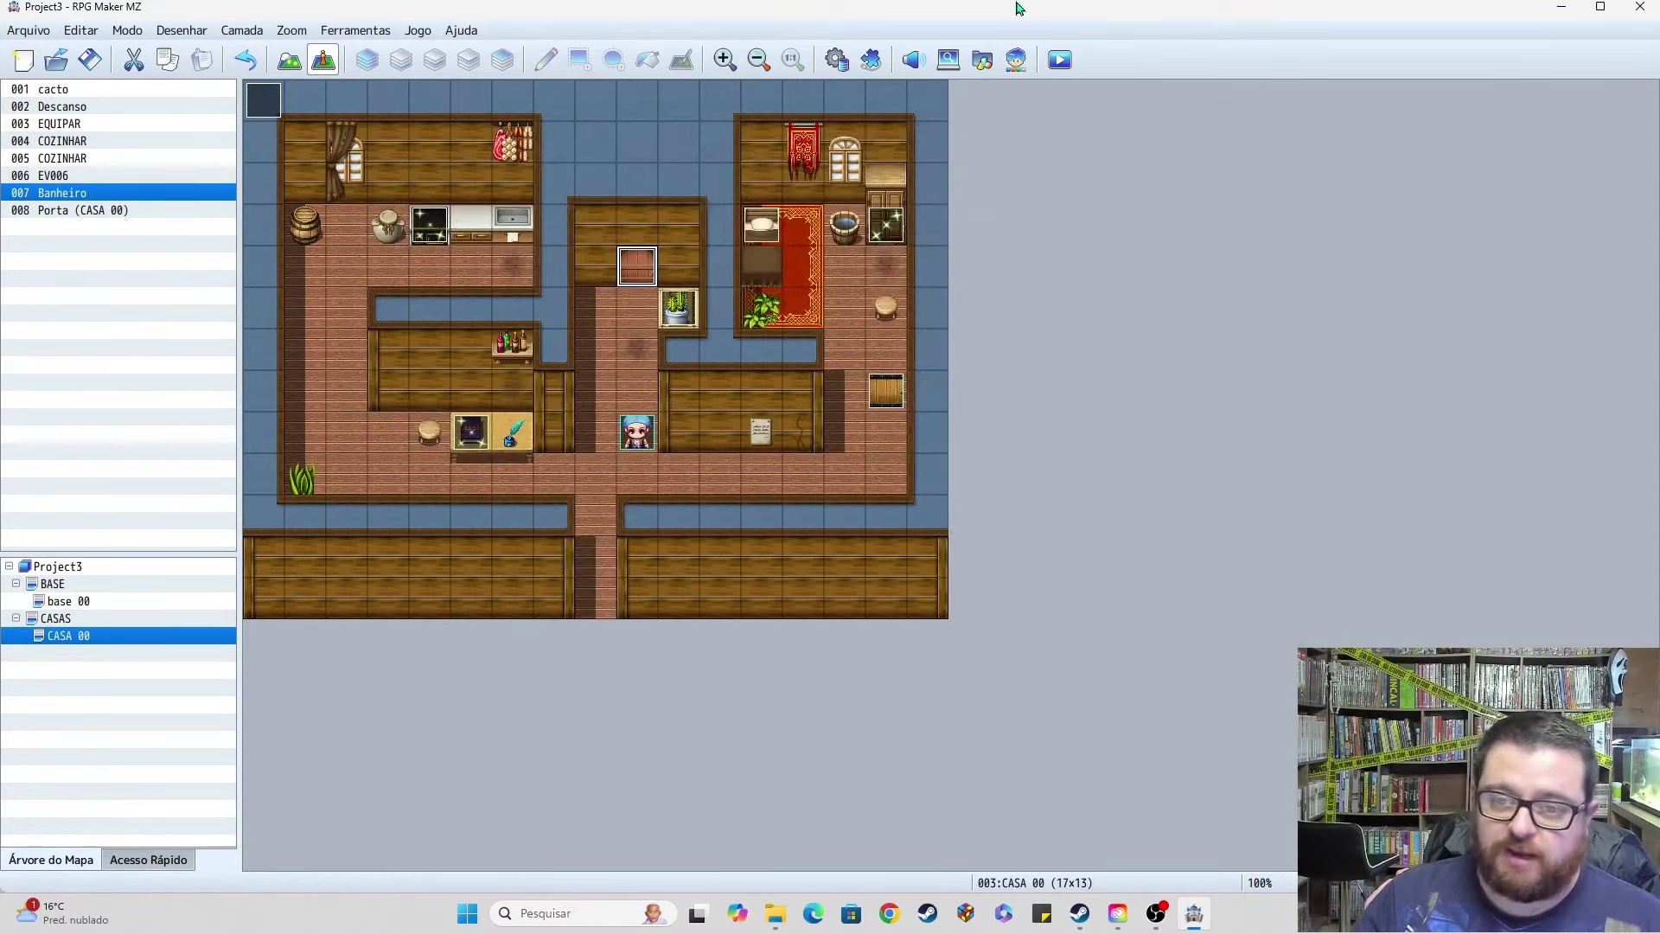
click(1060, 60)
click(791, 481)
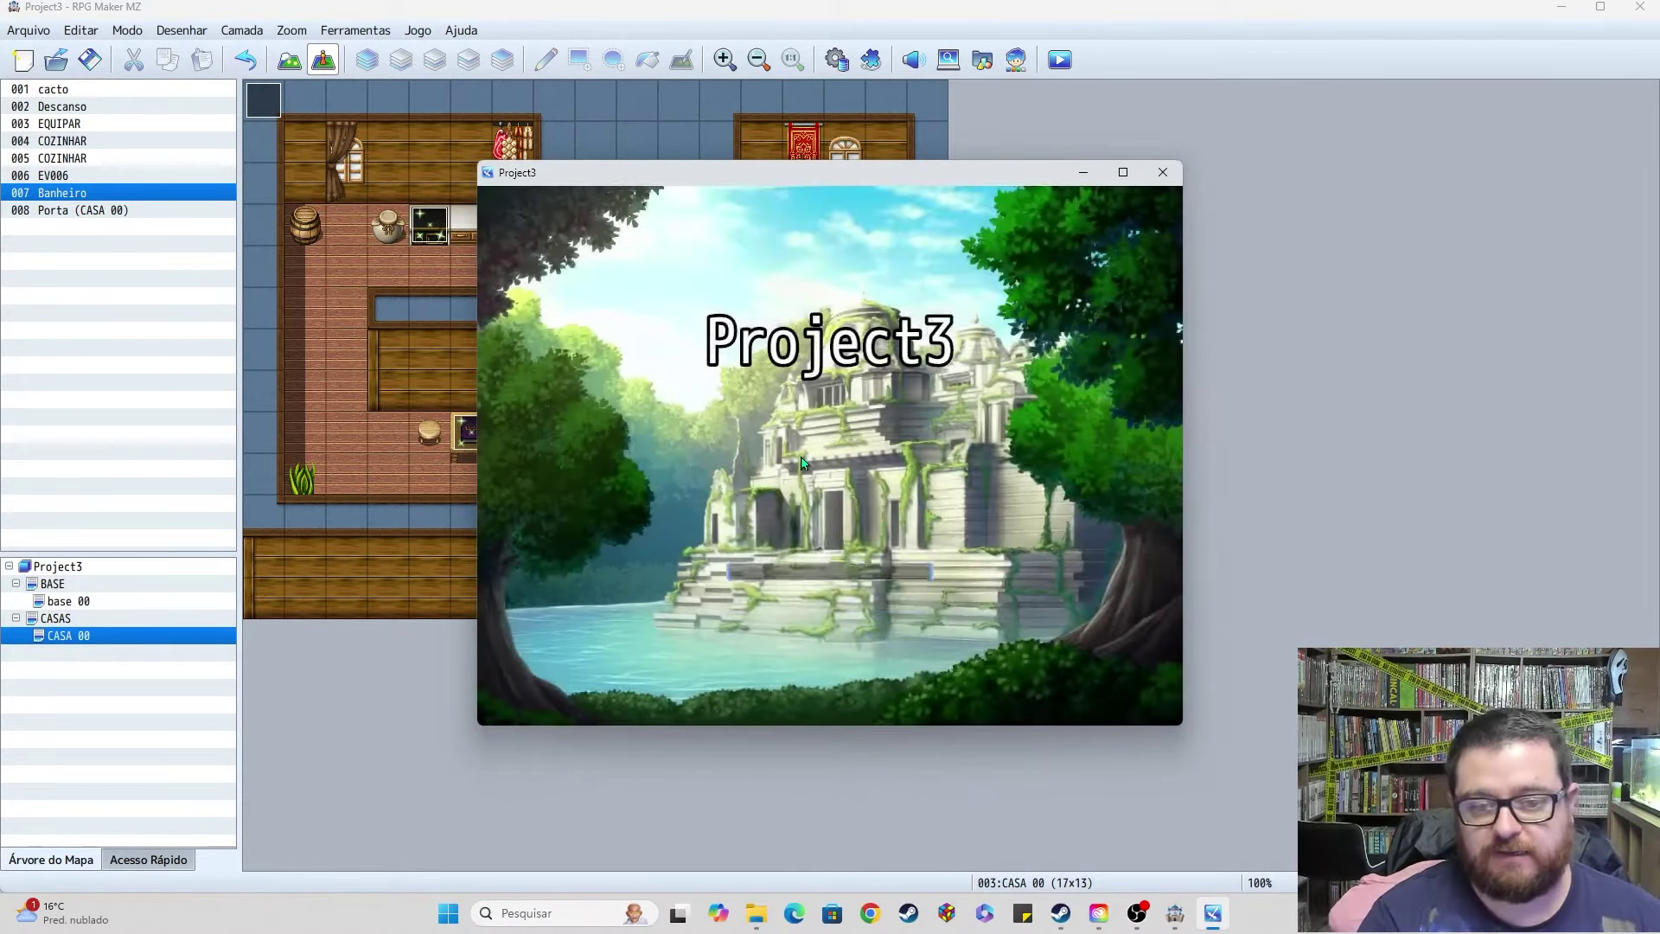
key(Return)
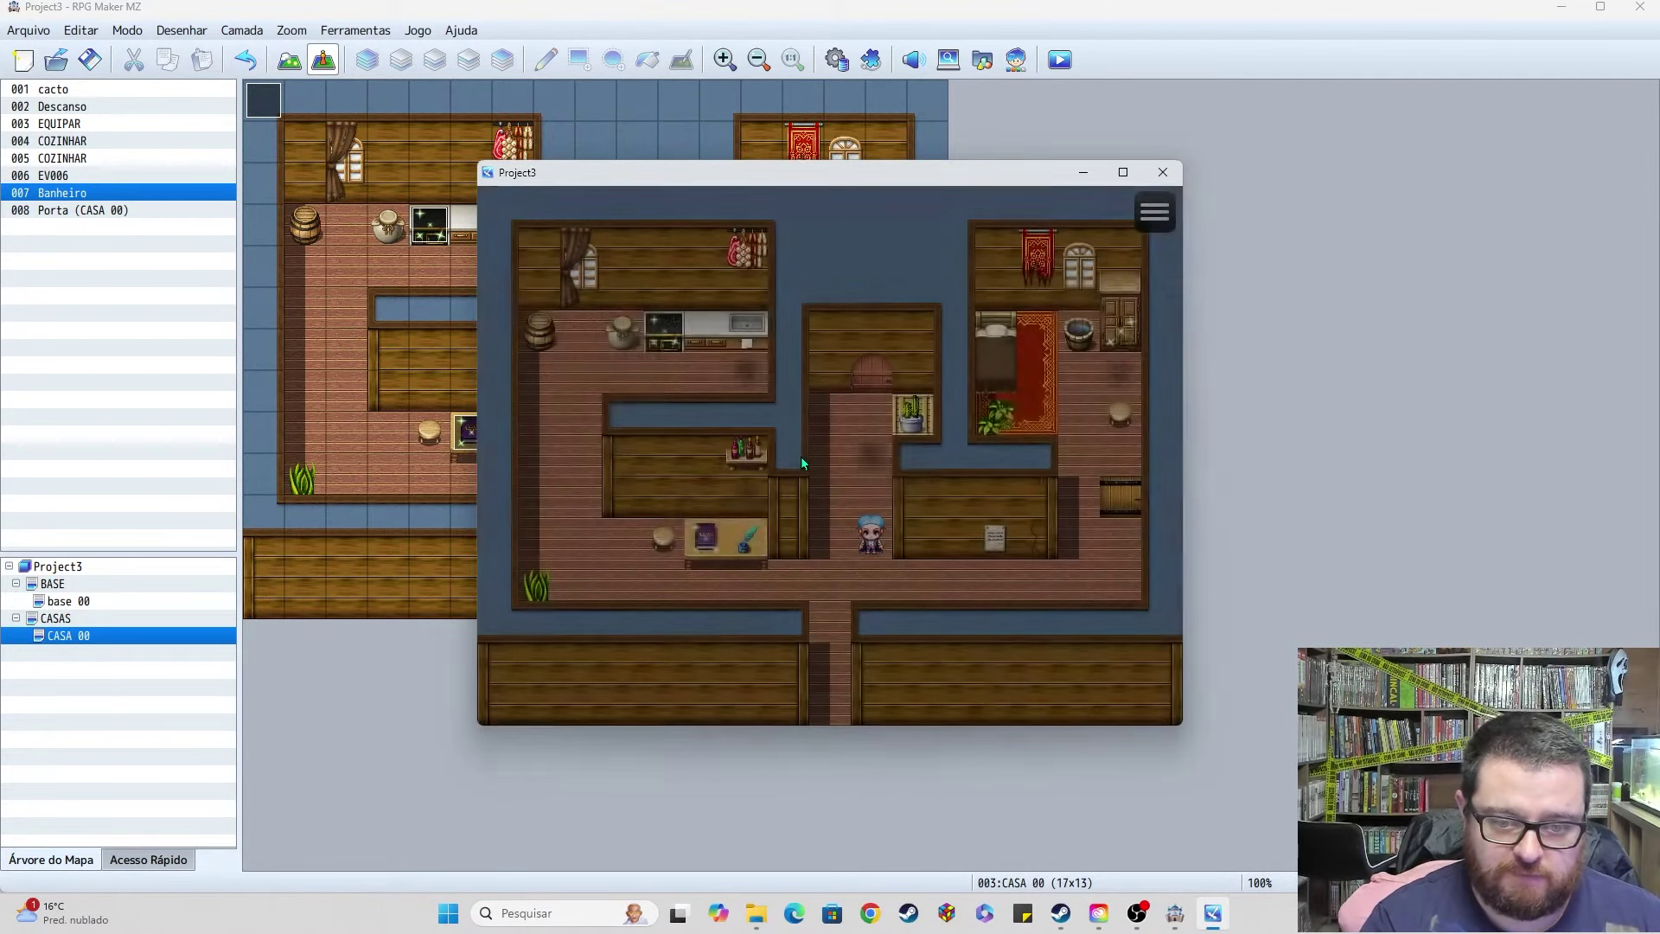
Step: Walk the character into the bathroom door to test the full sequence, and move back down the corridor
key(Up)
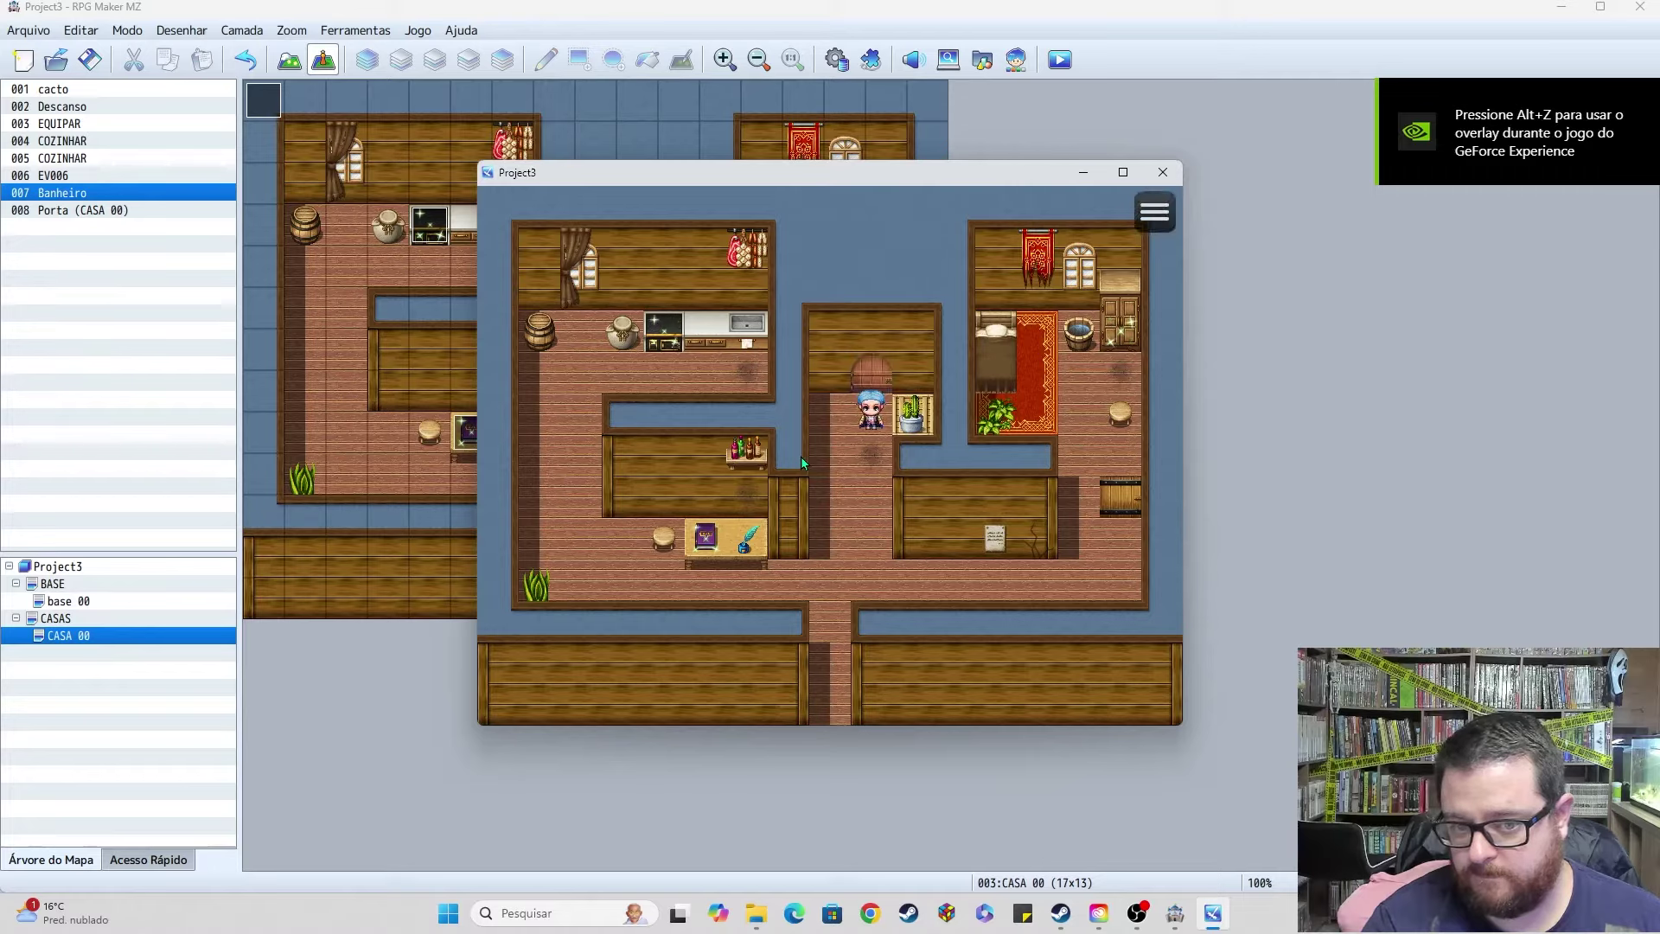
key(Down)
key(Up)
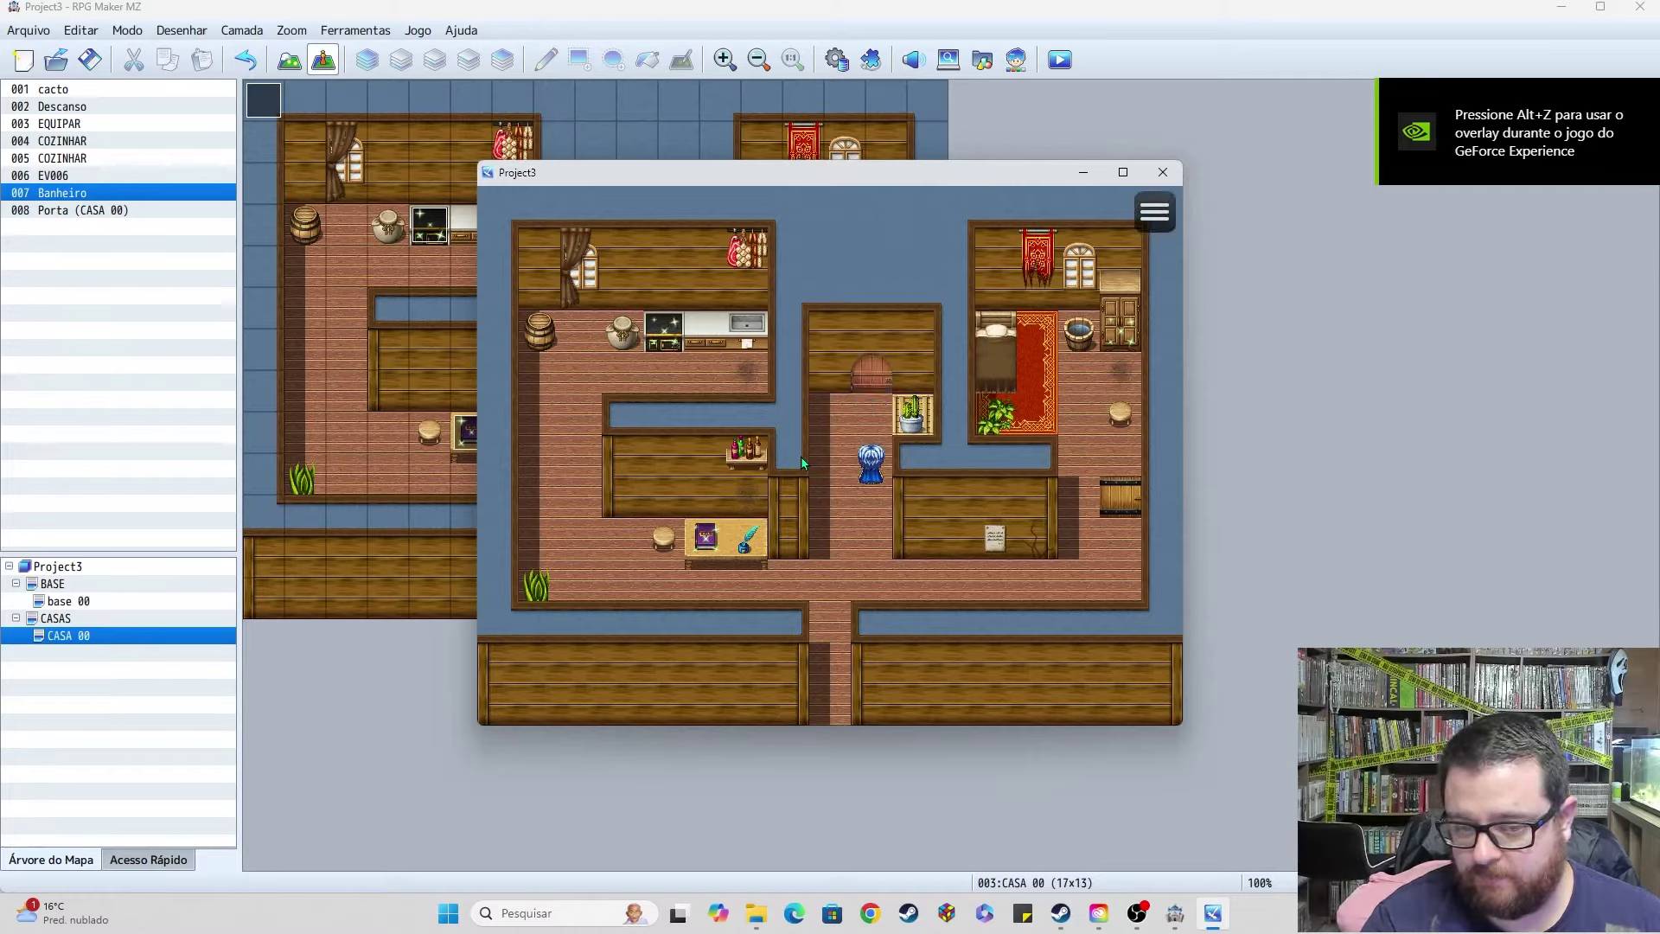
key(Left)
key(Down)
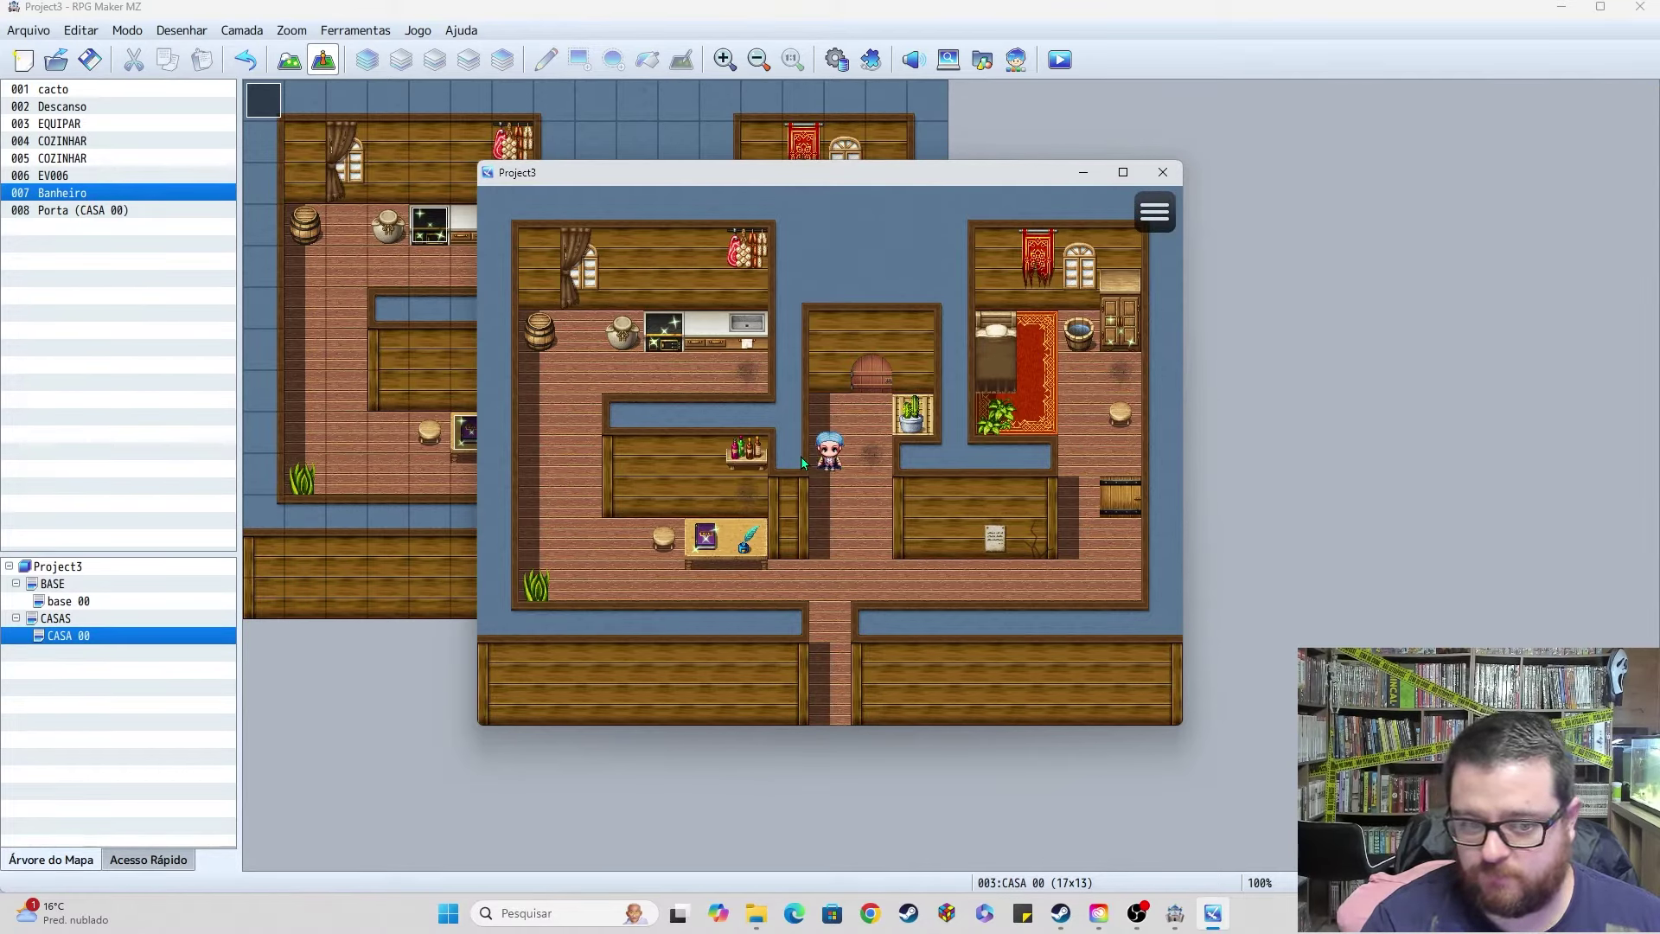
key(Right)
key(Down)
key(Down)
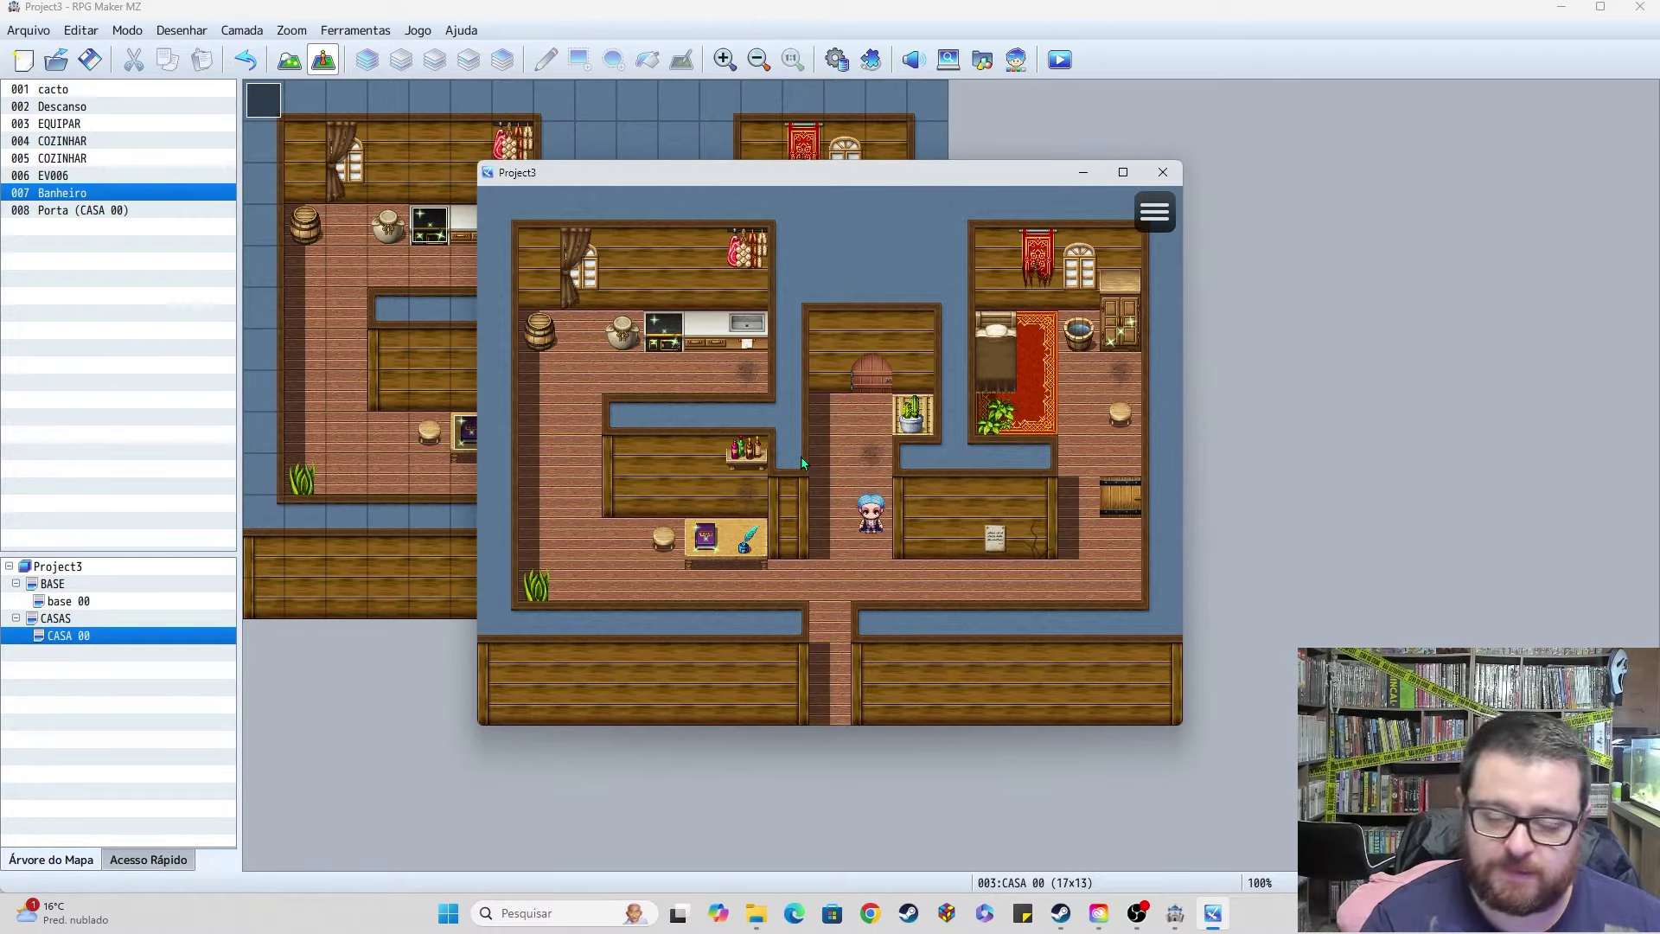
Step: Walk the character around the corridor, lower hallway and kitchen, and close the playtest
key(Up)
key(Down)
key(Up)
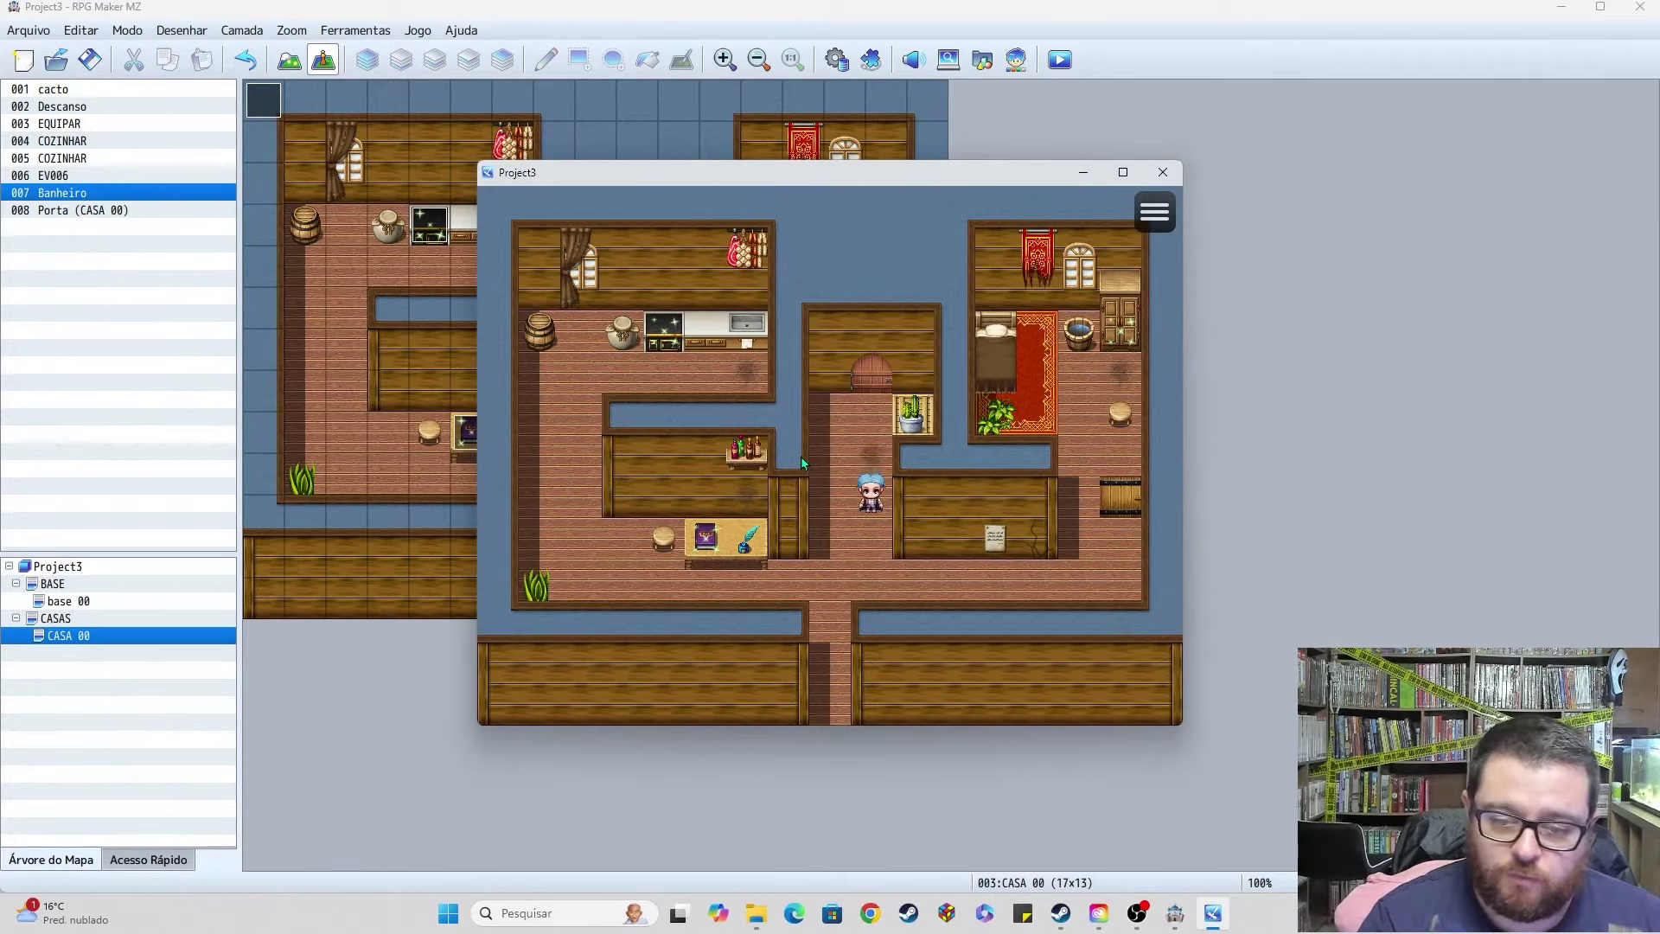
key(Left)
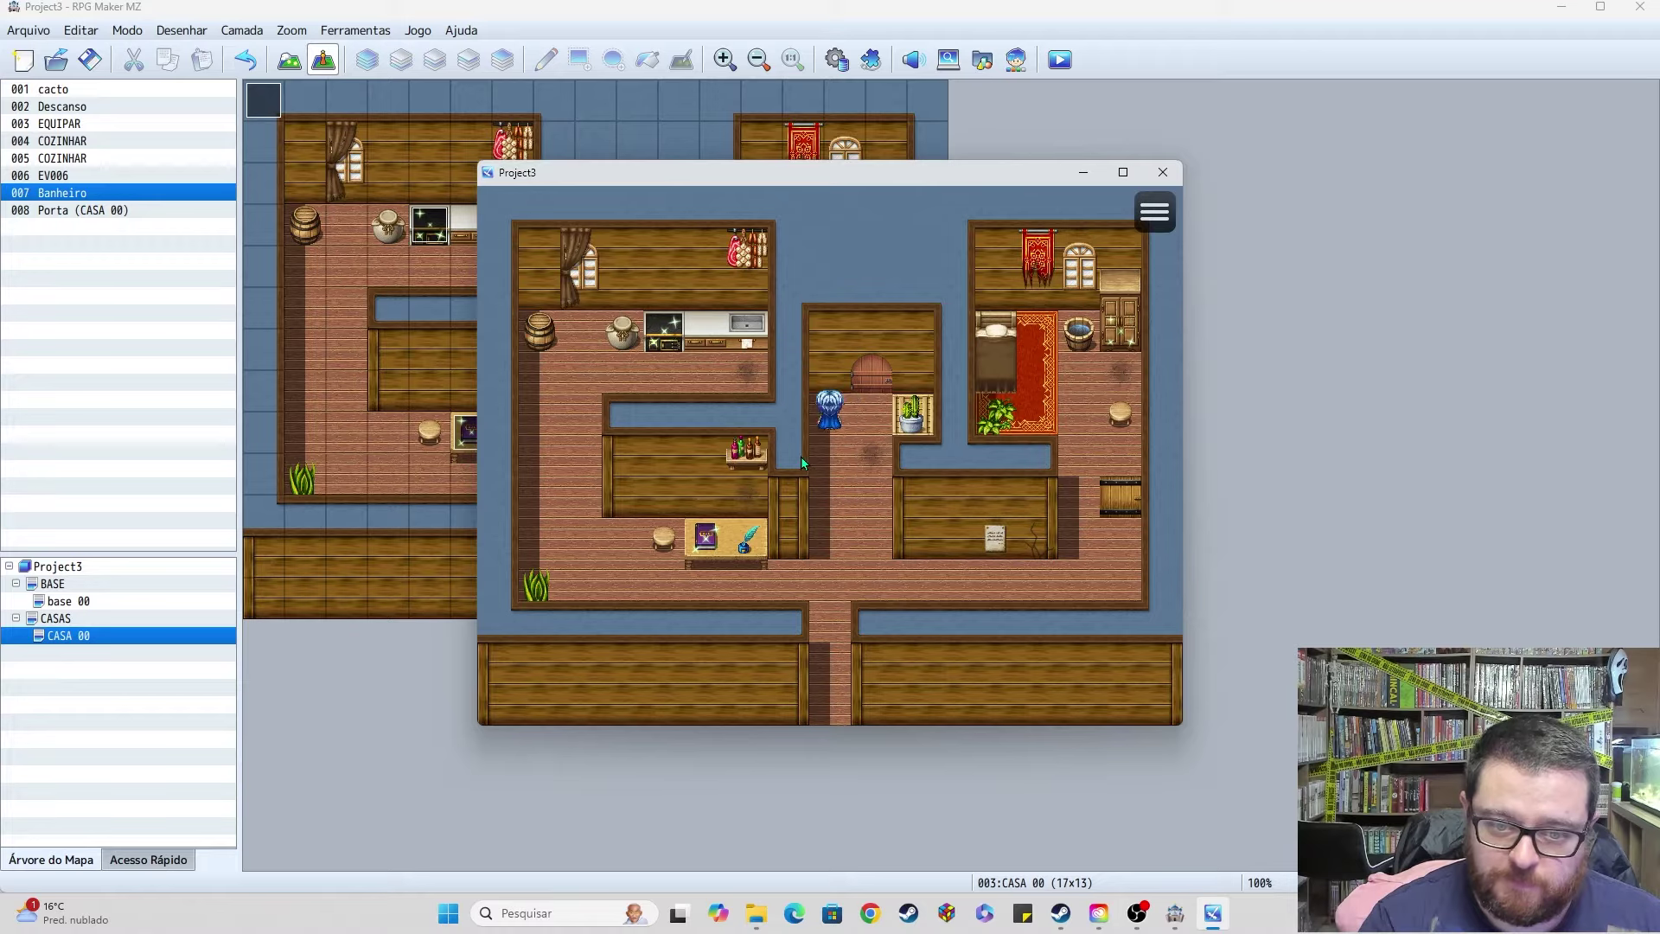
key(Down)
key(Right)
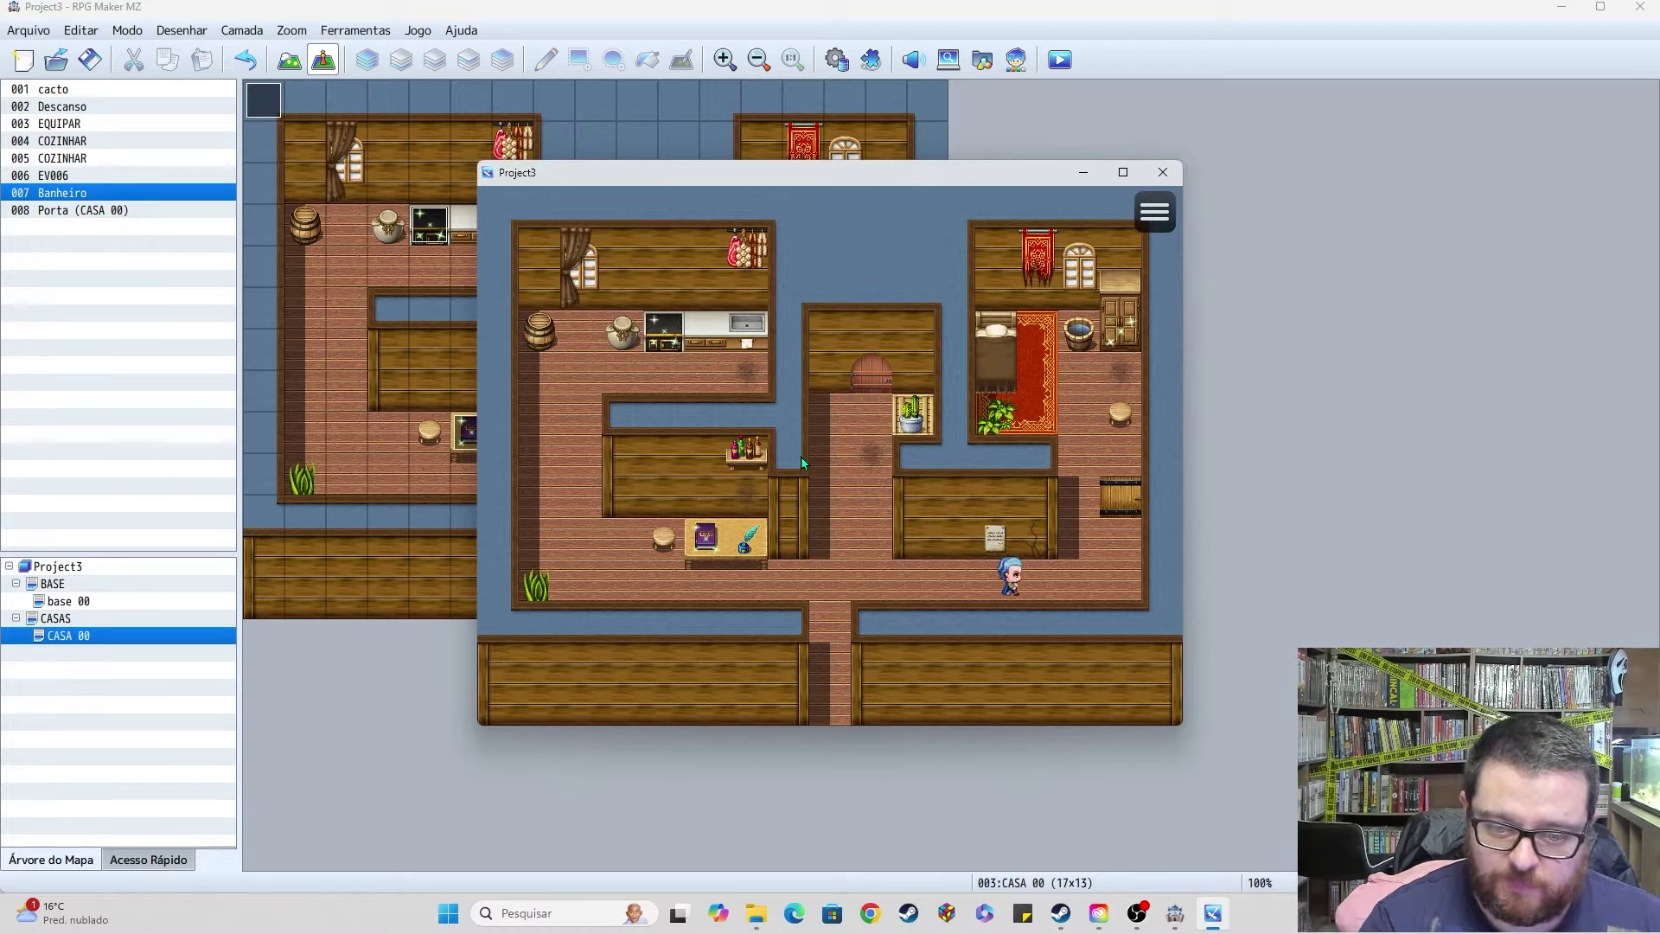
key(Left)
key(Left)
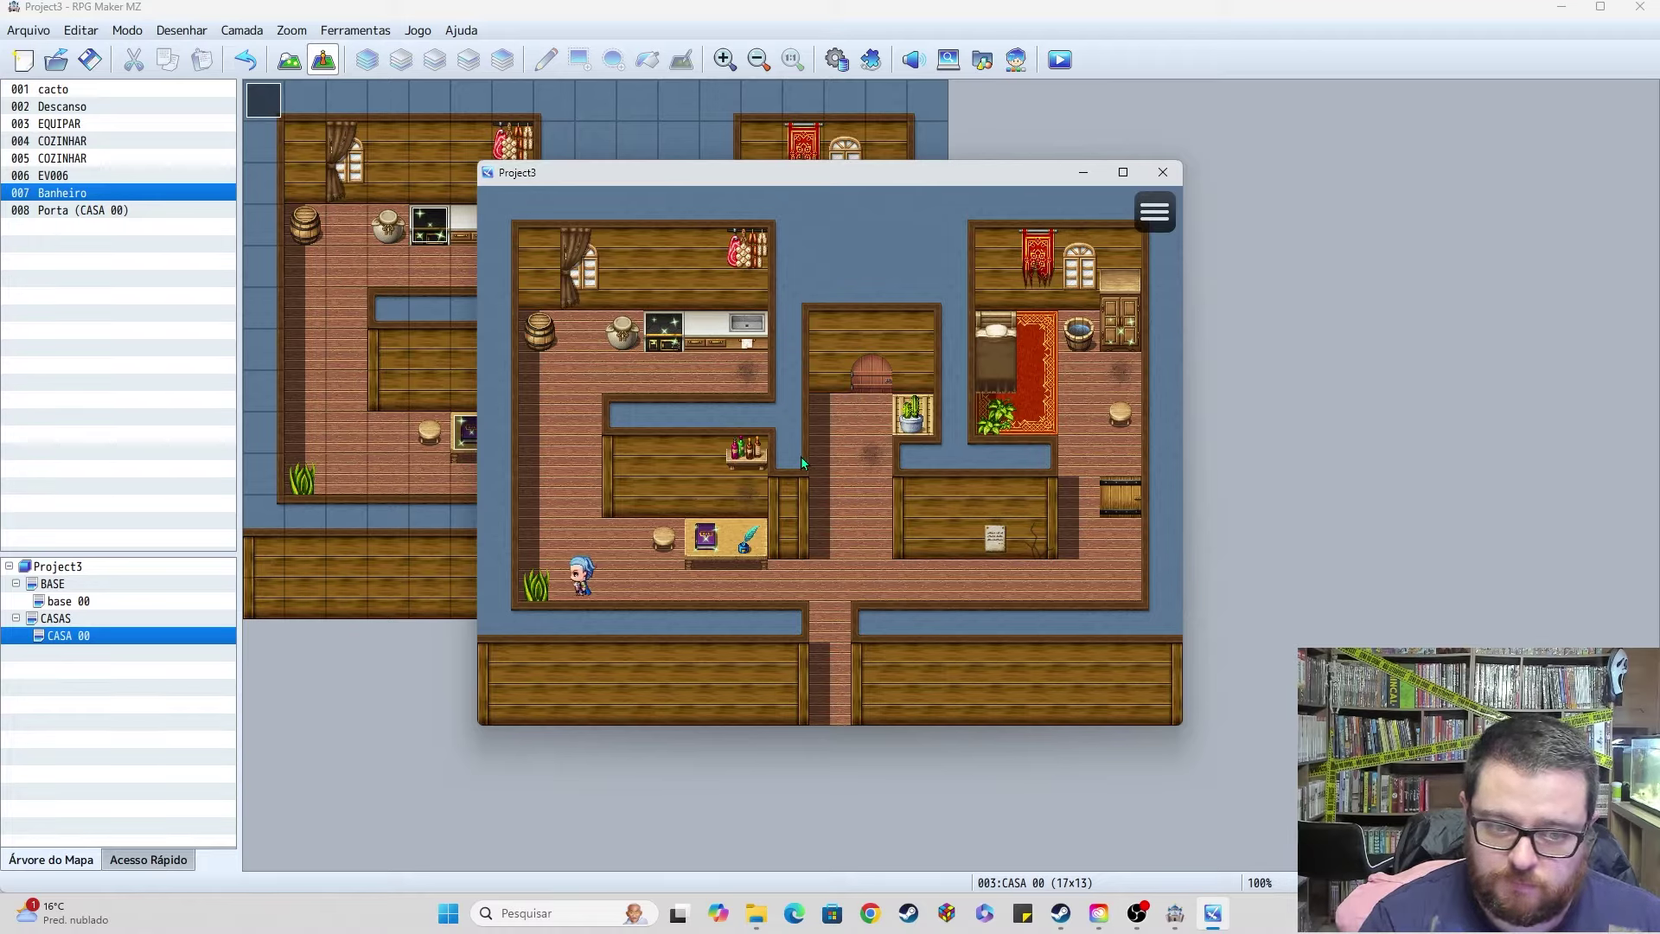
key(Up)
key(Down)
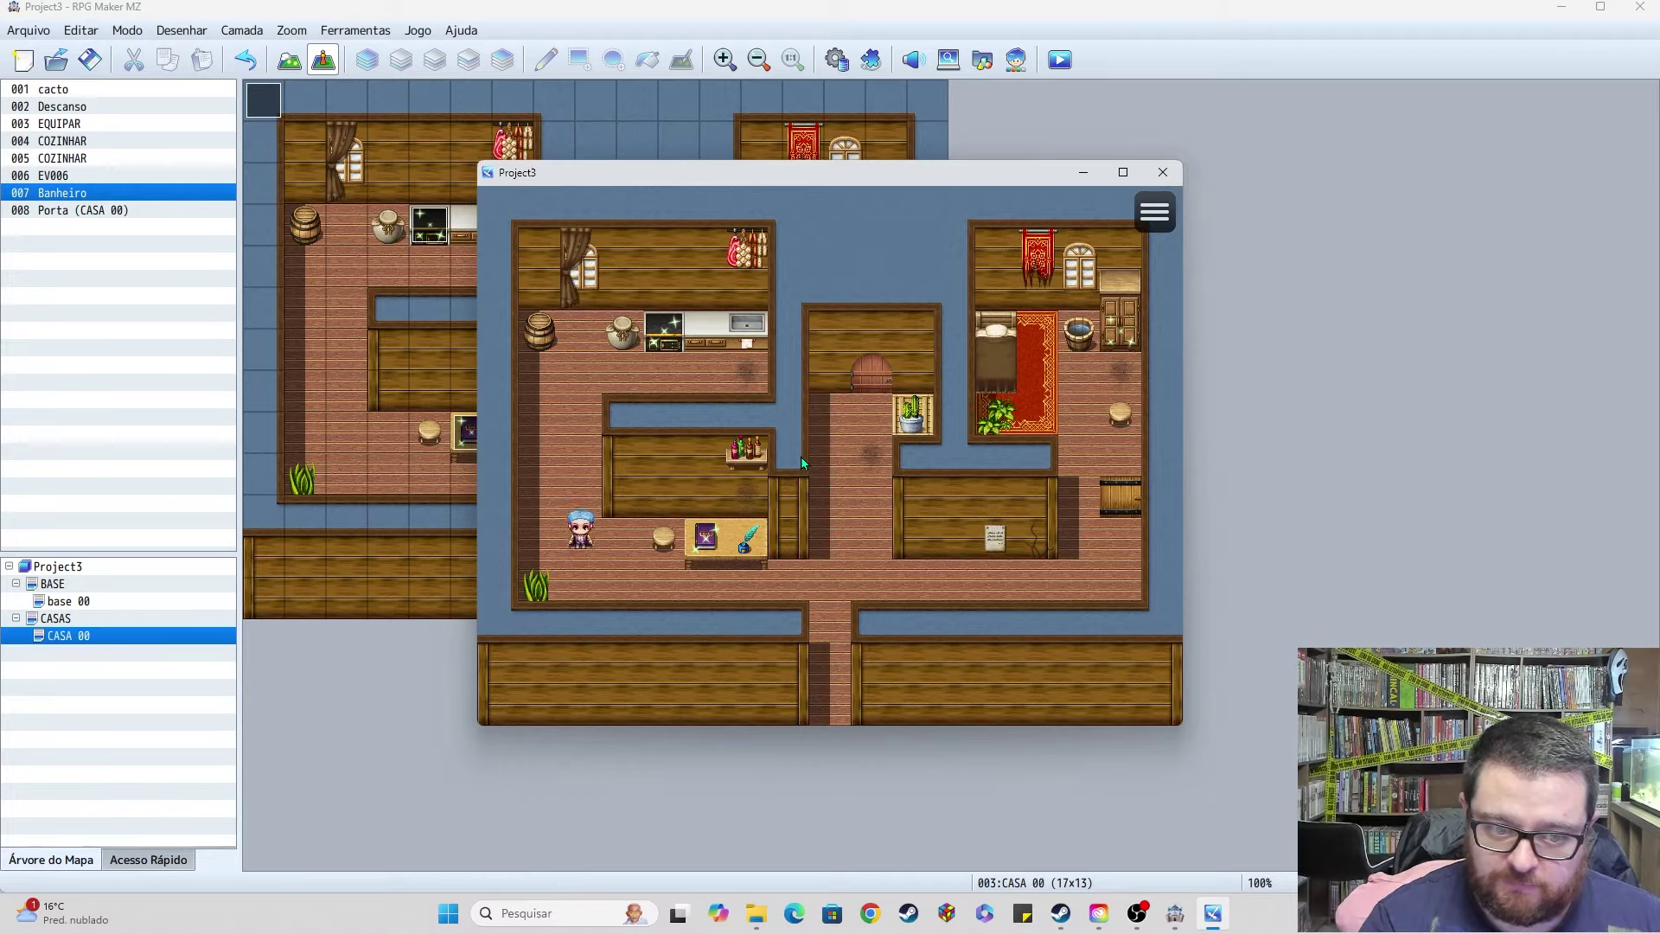
key(Right)
key(Right)
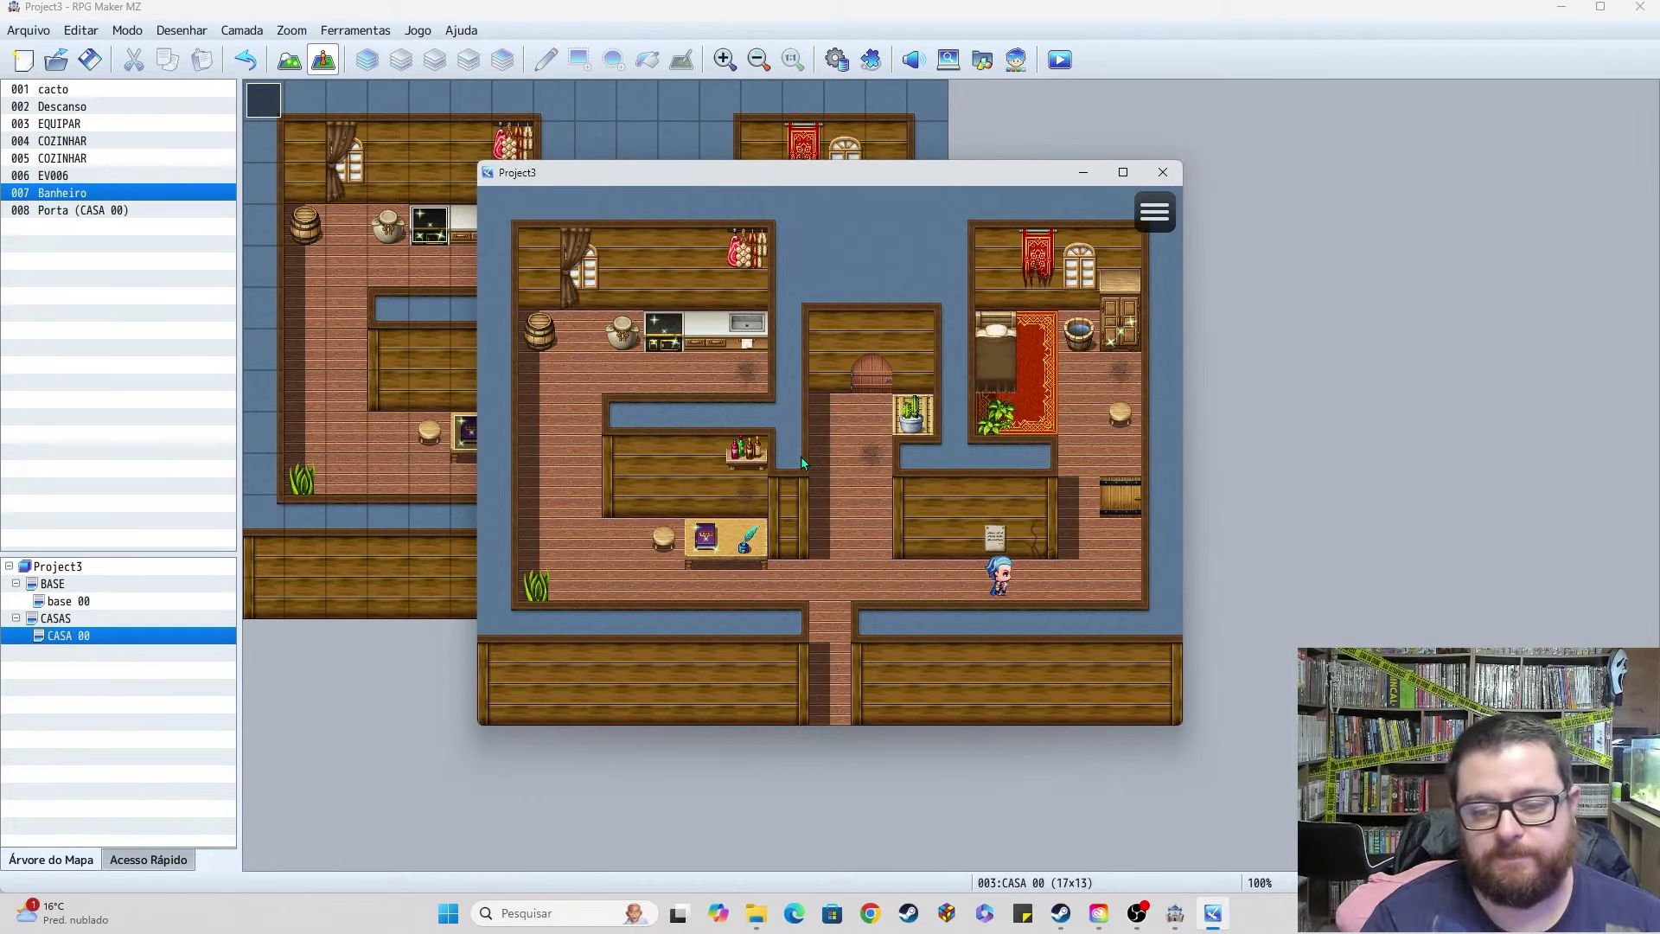
key(Left)
key(Left)
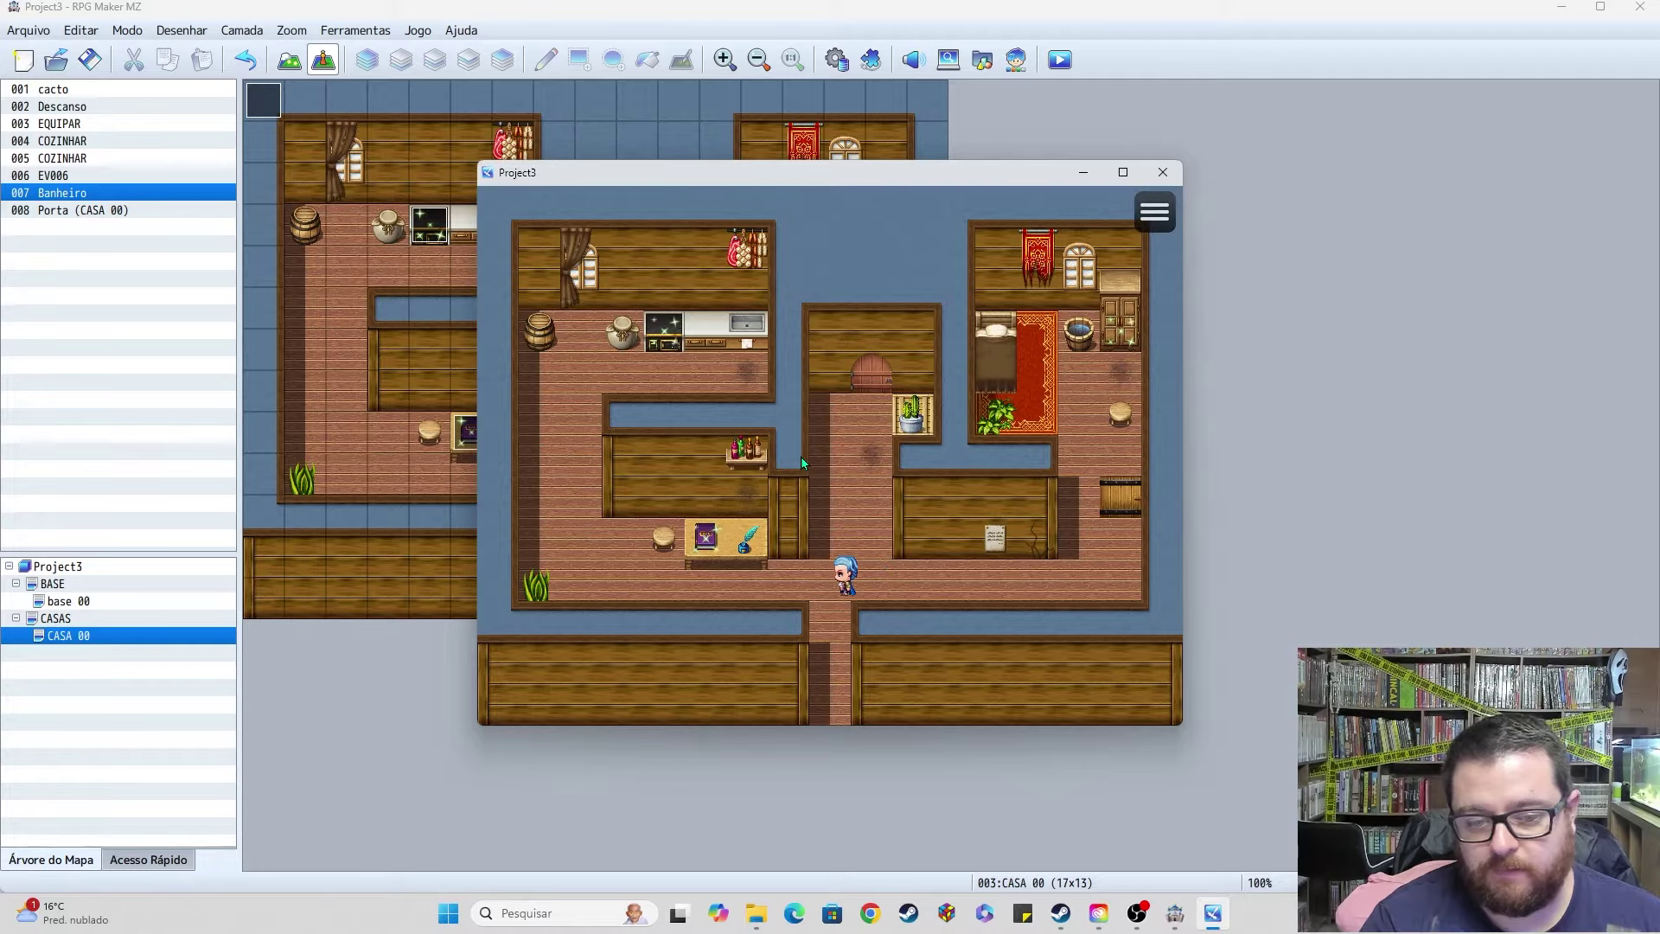
key(Up)
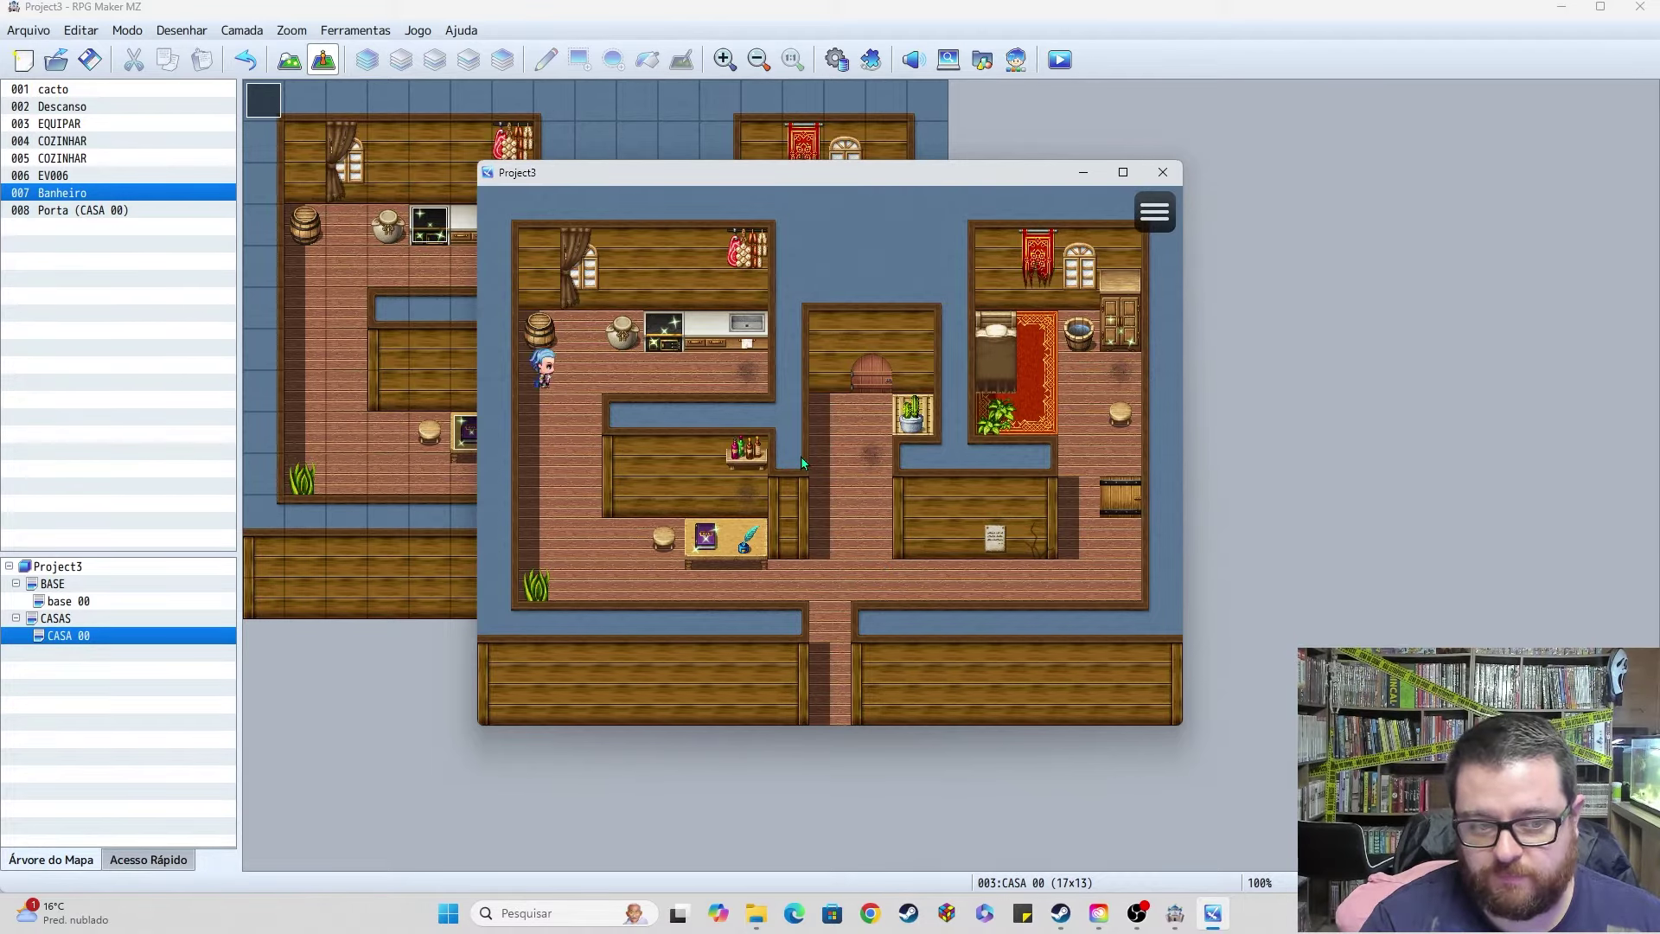
key(Right)
key(Left)
key(Down)
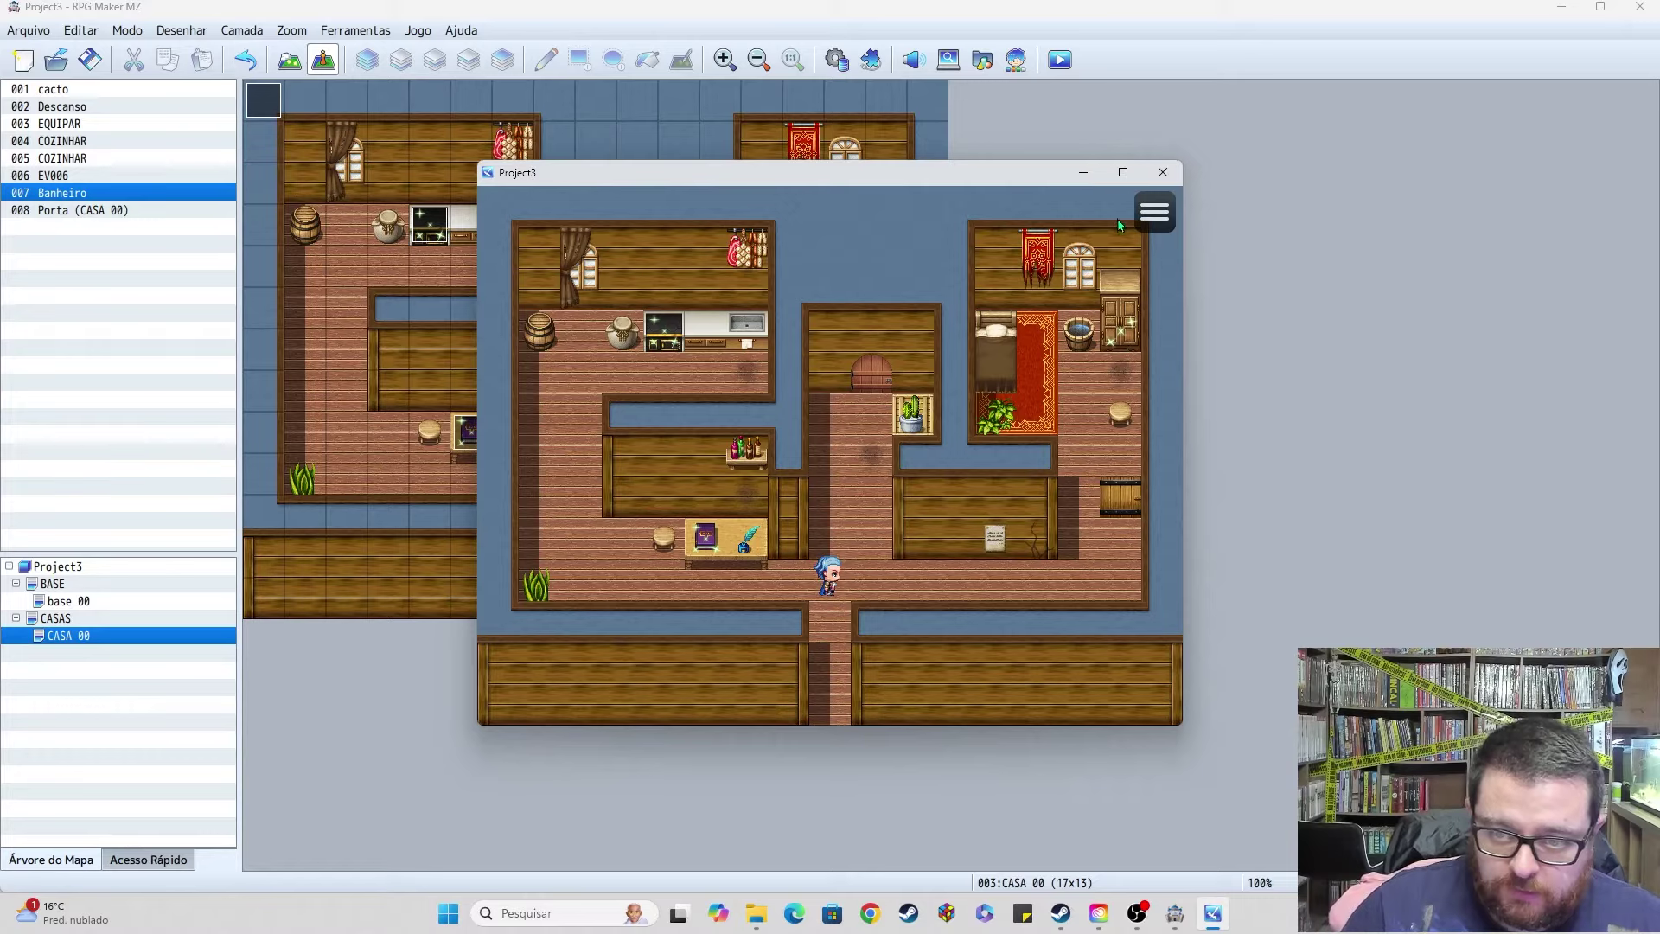
click(1163, 173)
Step: Duplicate the Imuno supressor status from entry 0050 into entry 0051 of the database
key(F9)
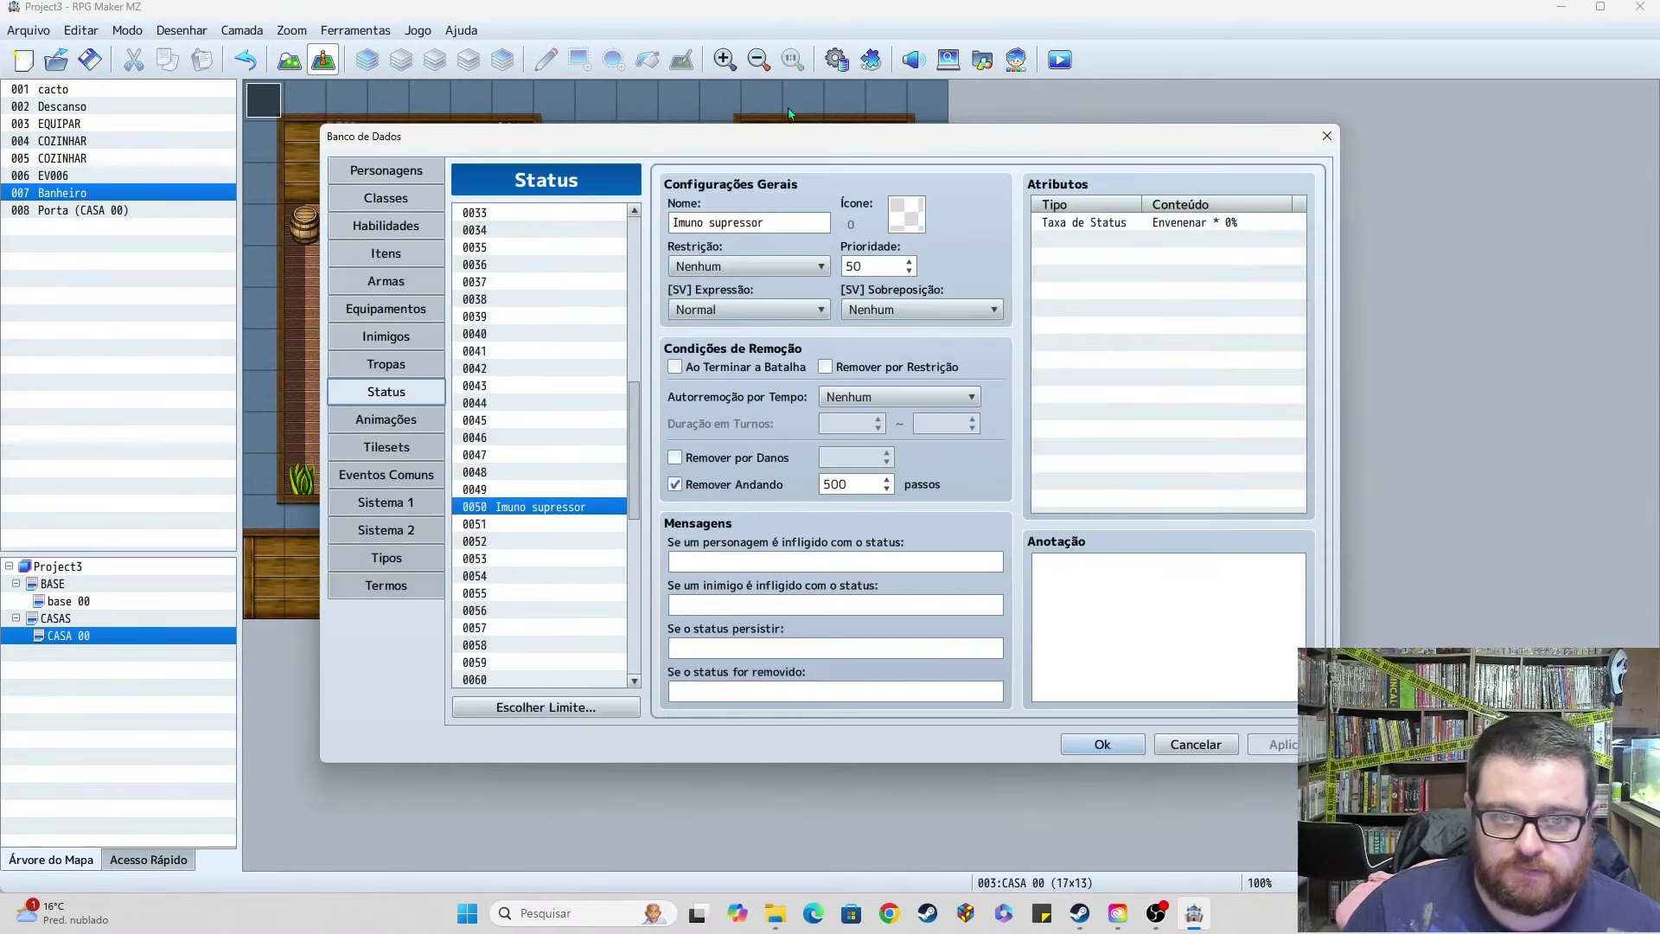
click(522, 524)
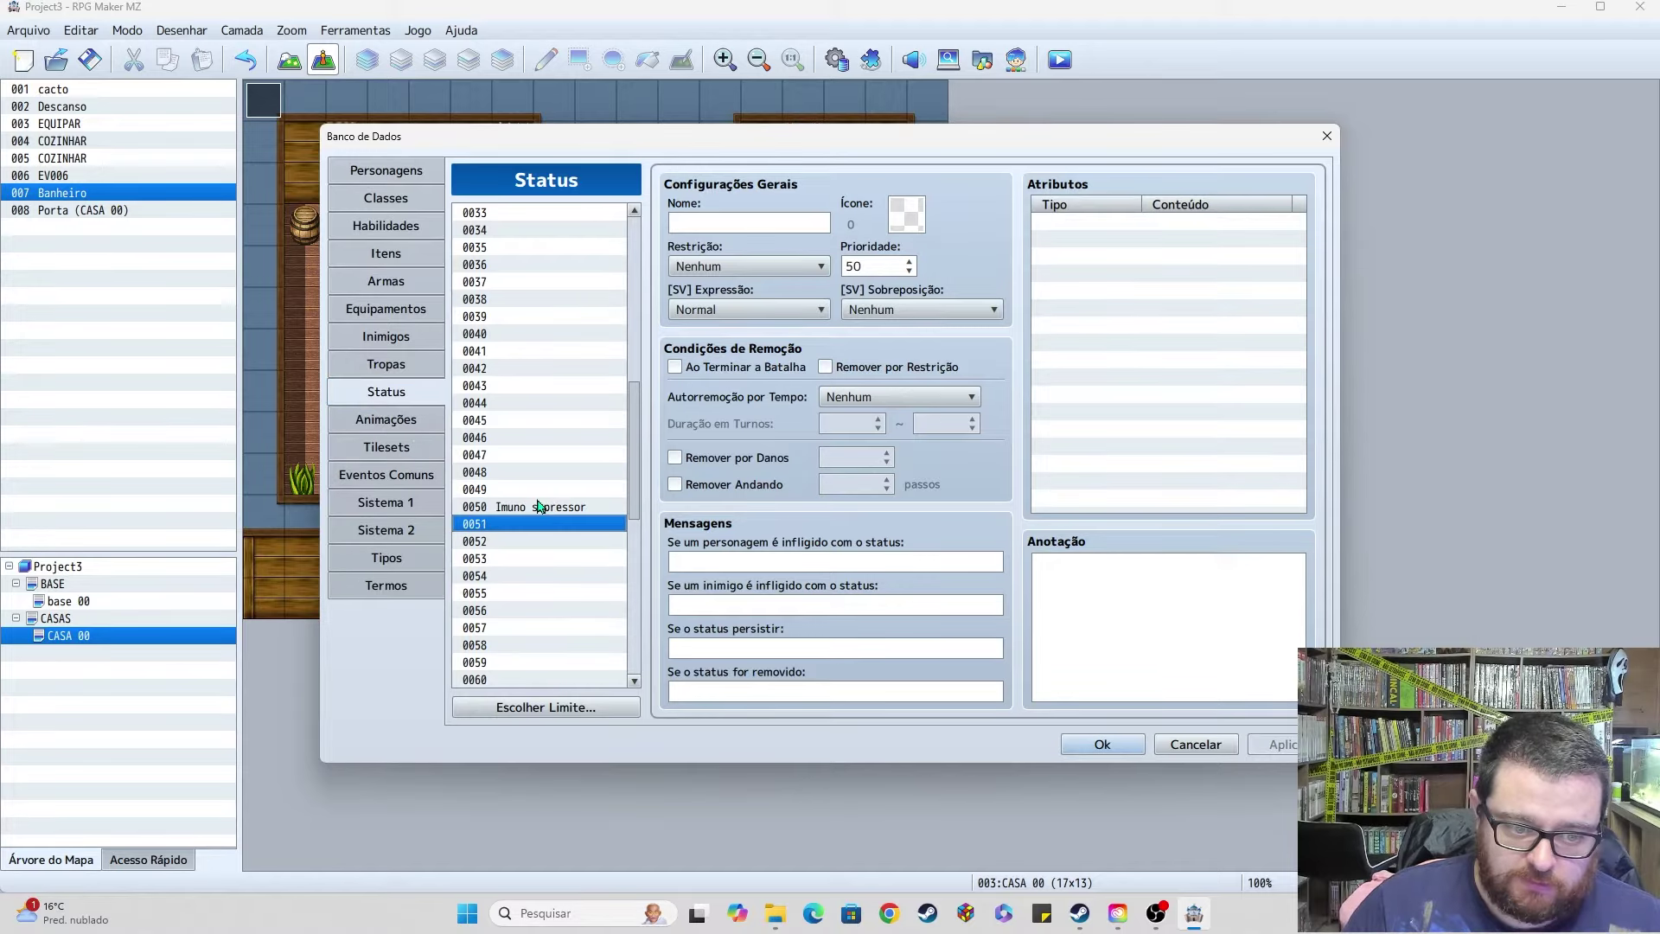
click(584, 510)
click(567, 525)
key(ctrl+v)
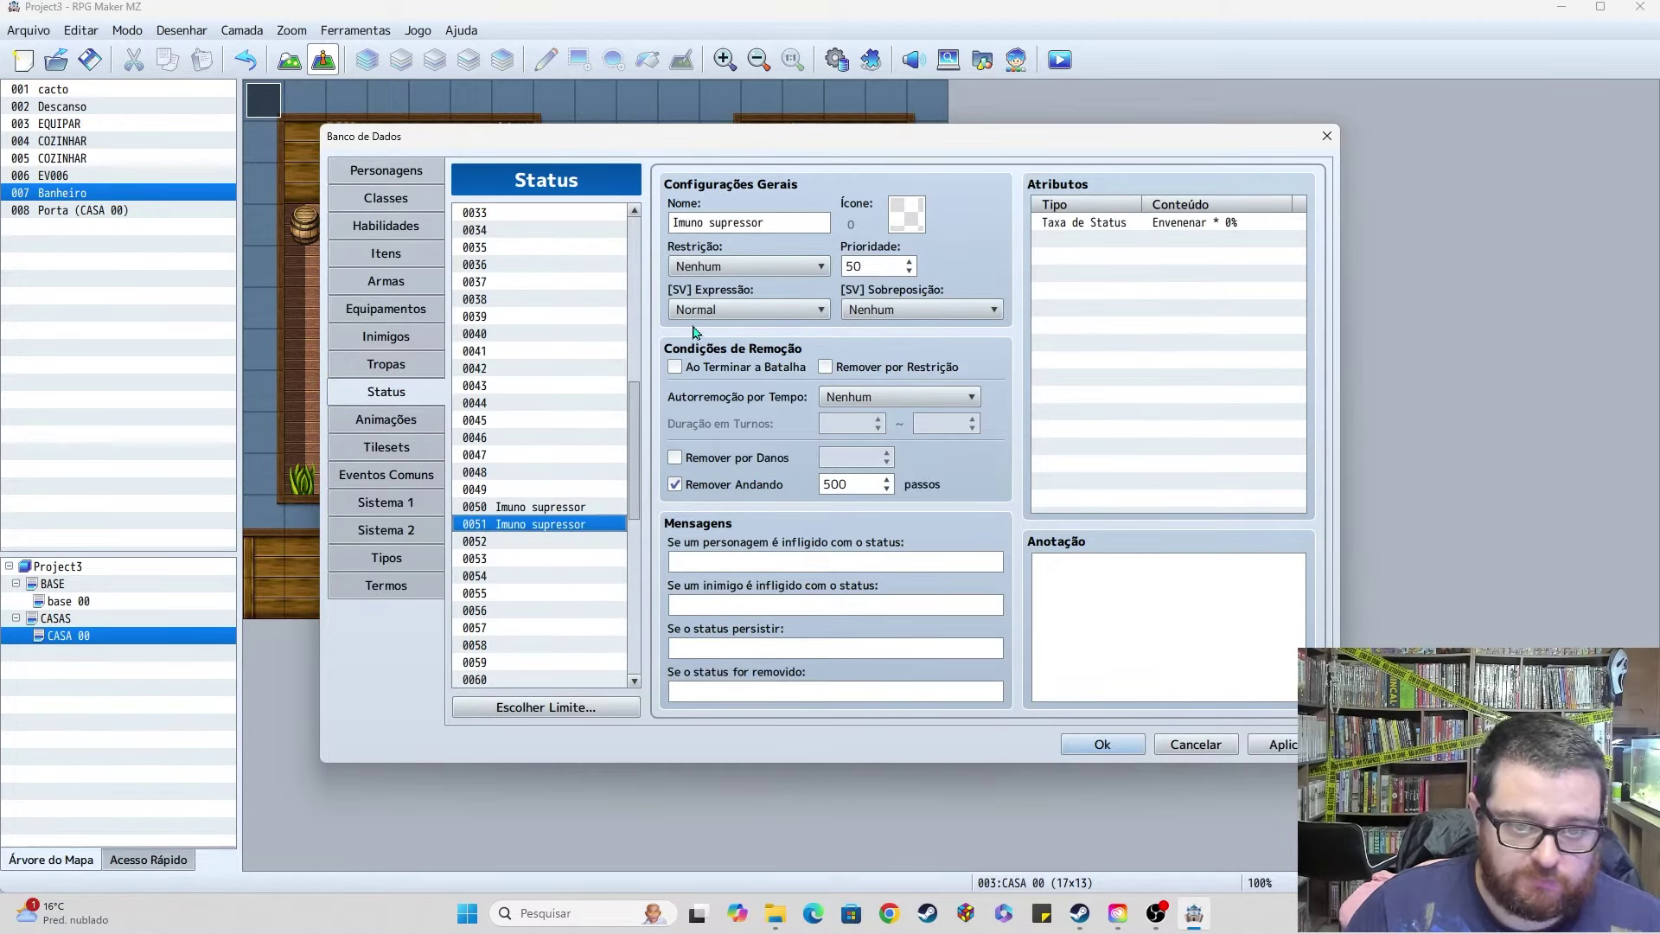
Step: Rename status 0051 to Aliviado and remove its Envenenar status rate attribute
click(775, 221)
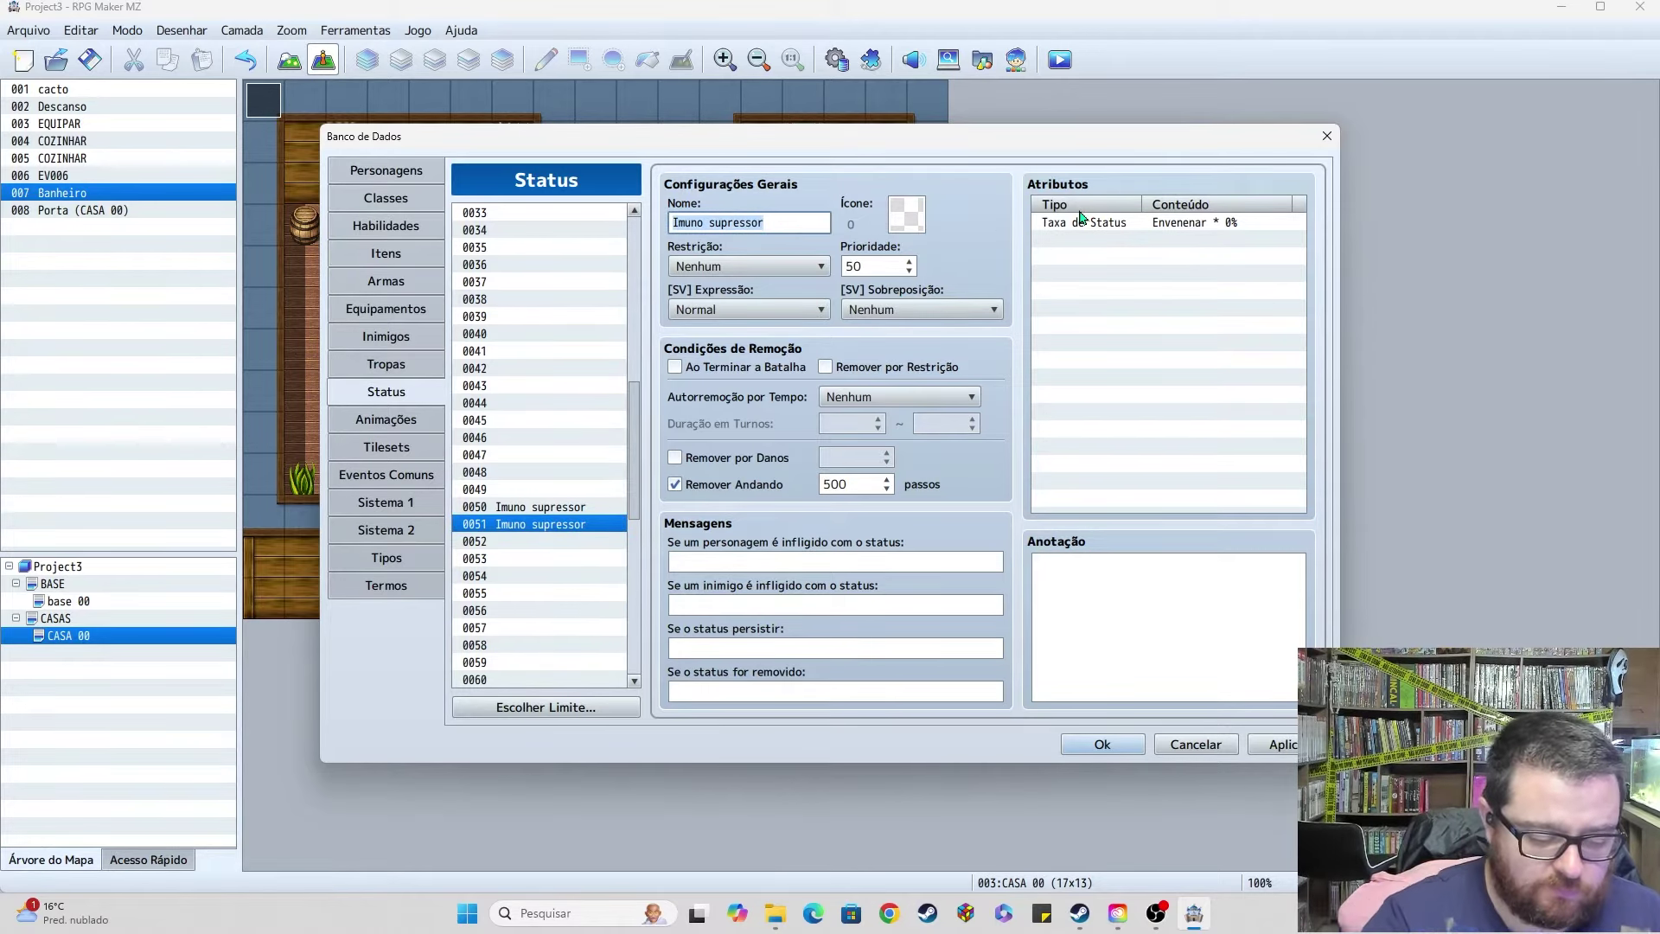
text(al)
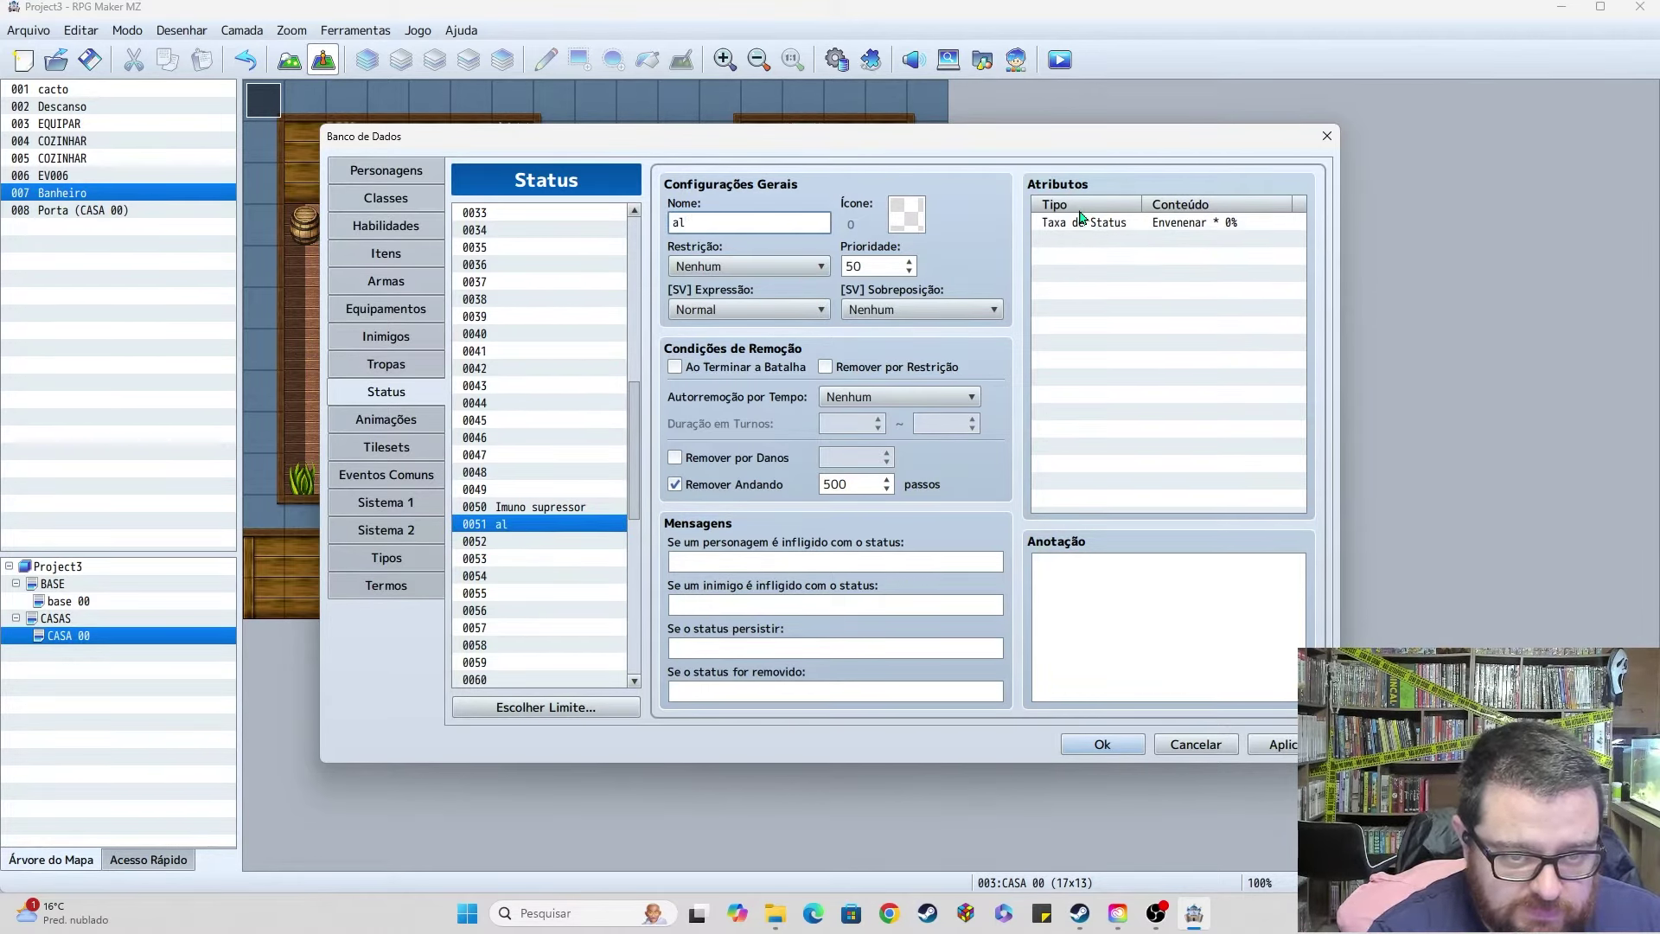
text(ivia)
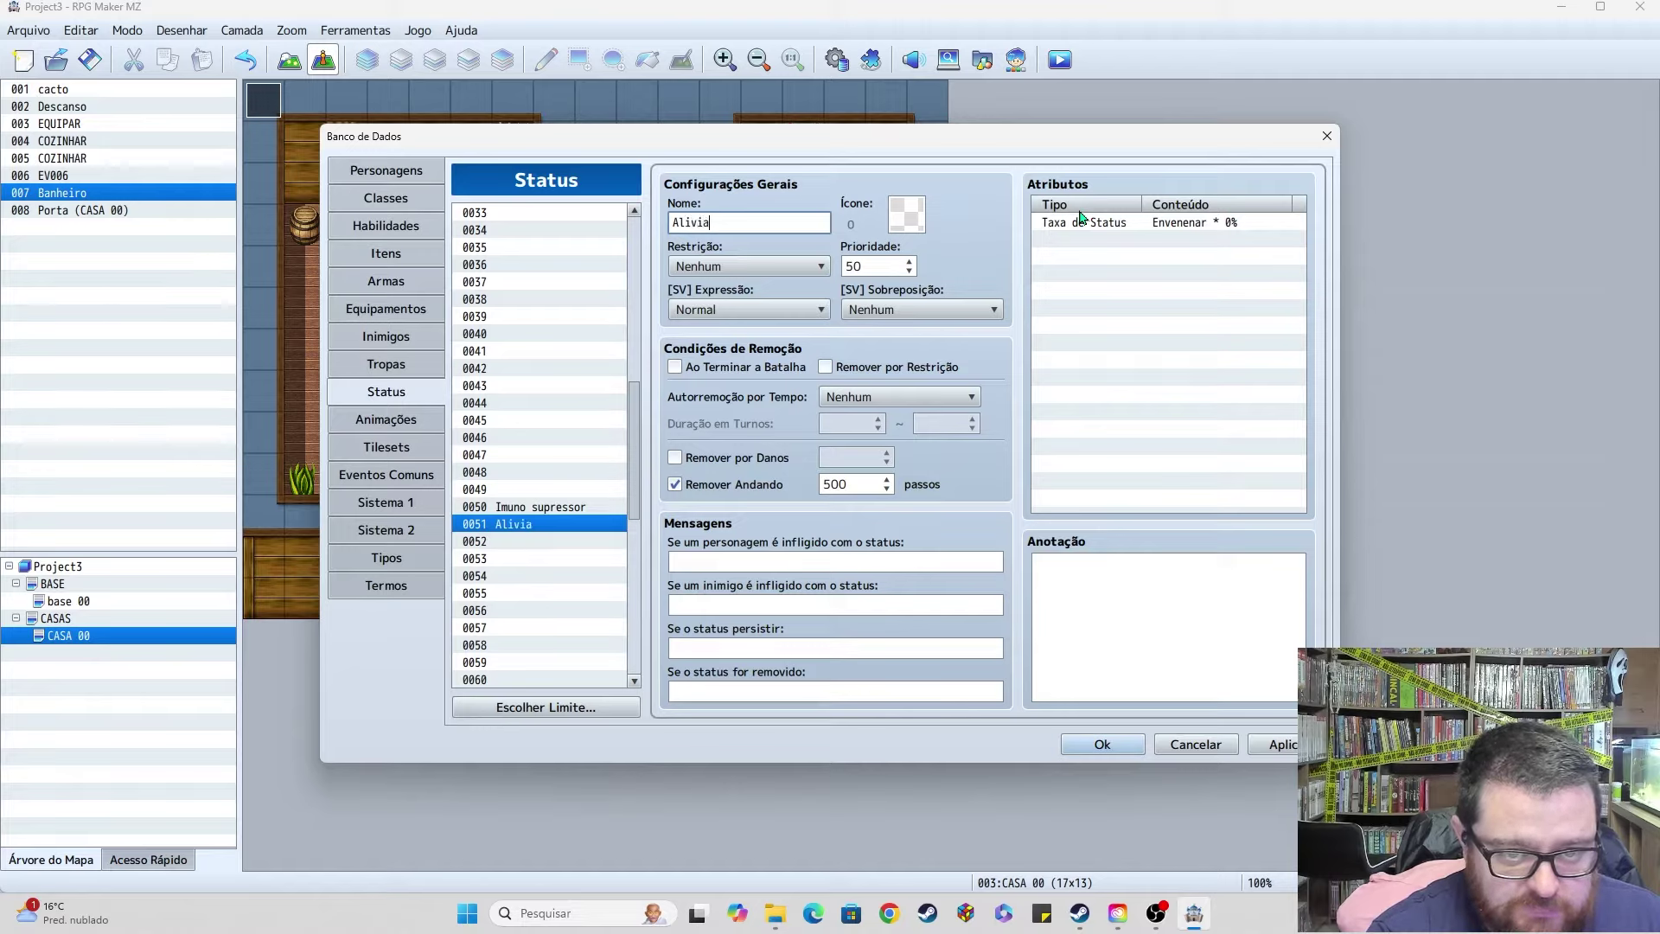
text(do)
click(1100, 226)
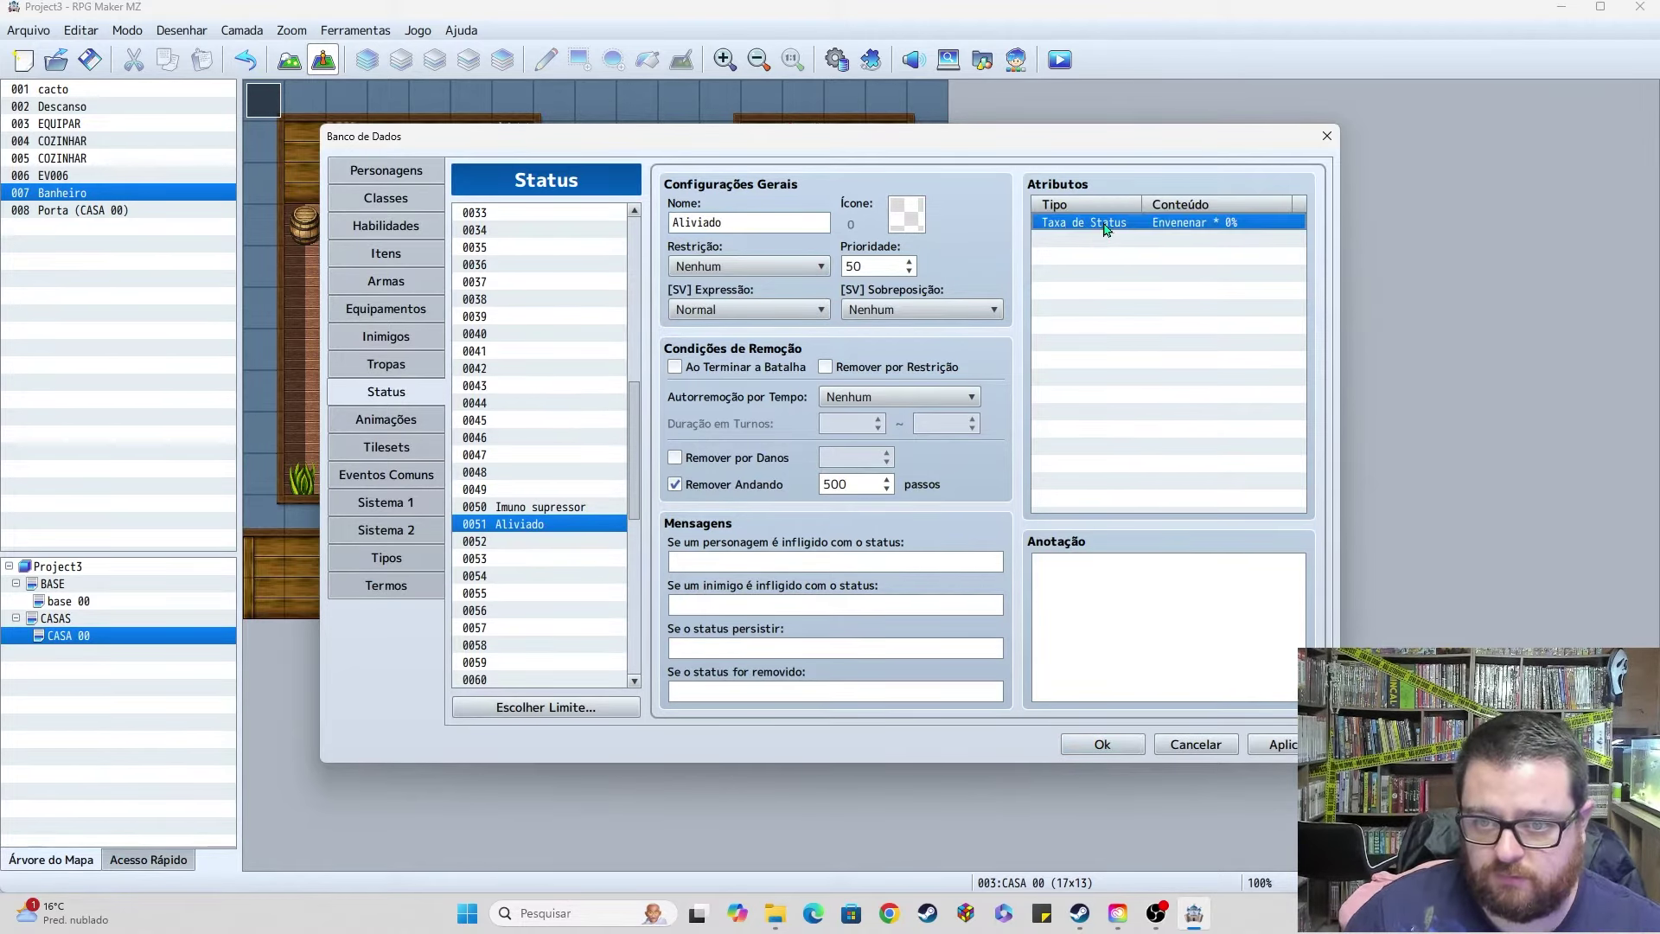
key(Delete)
Step: Add a special parameter attribute to the Aliviado status that sets Experiência to 105%
double_click(1104, 227)
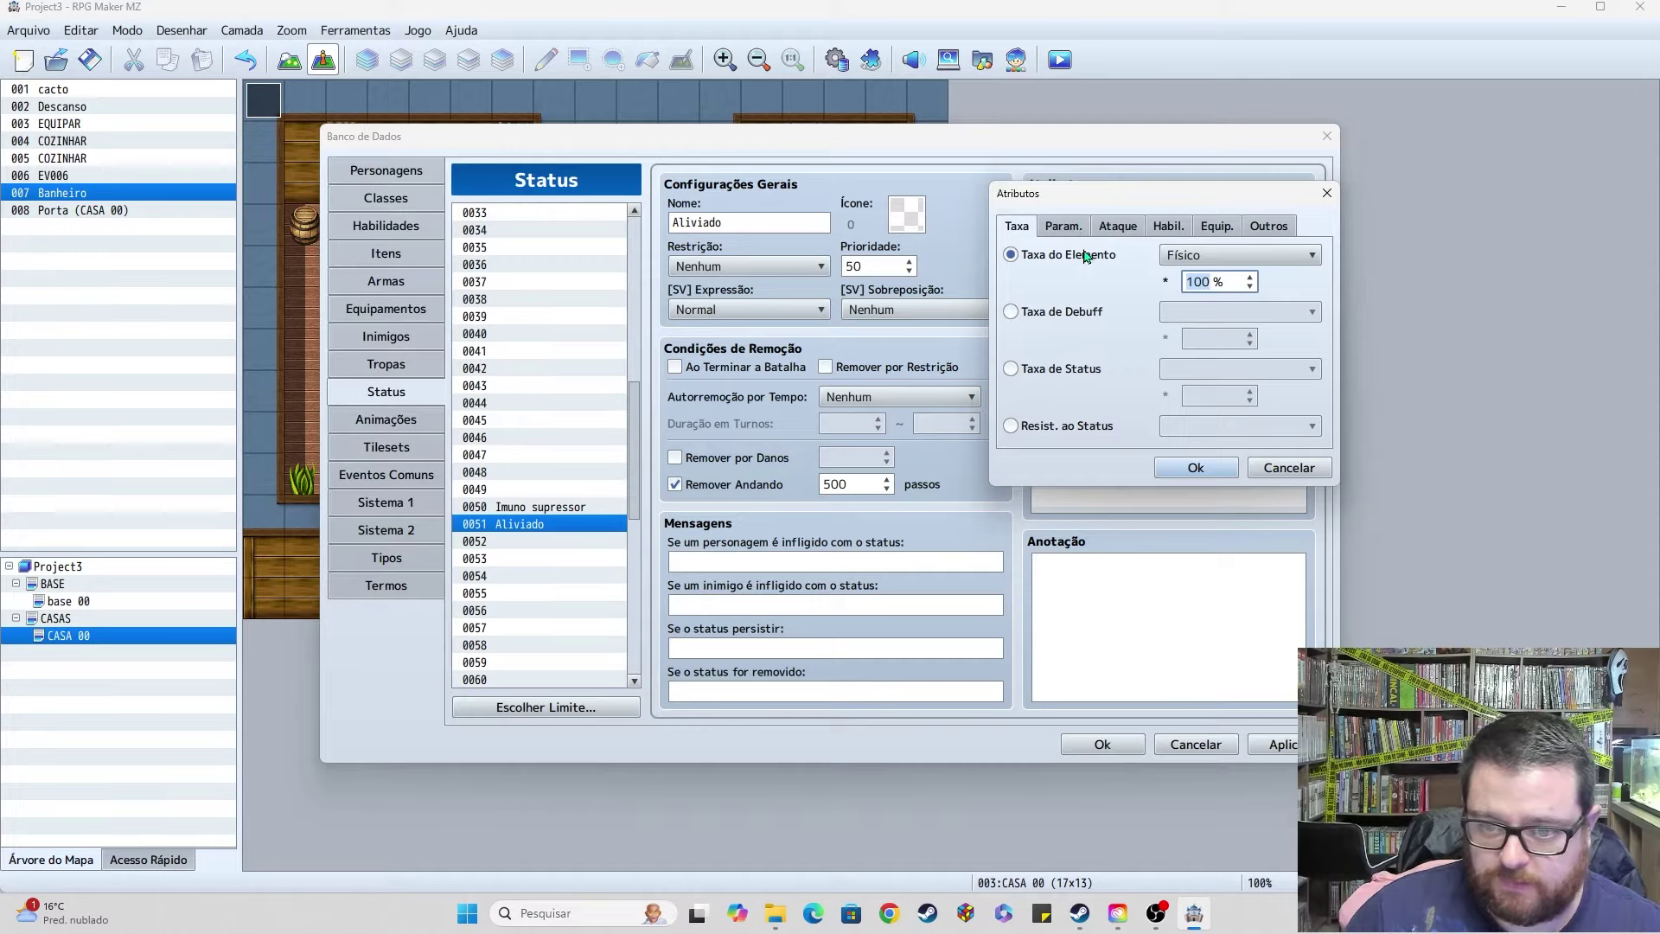
click(1065, 226)
click(1072, 313)
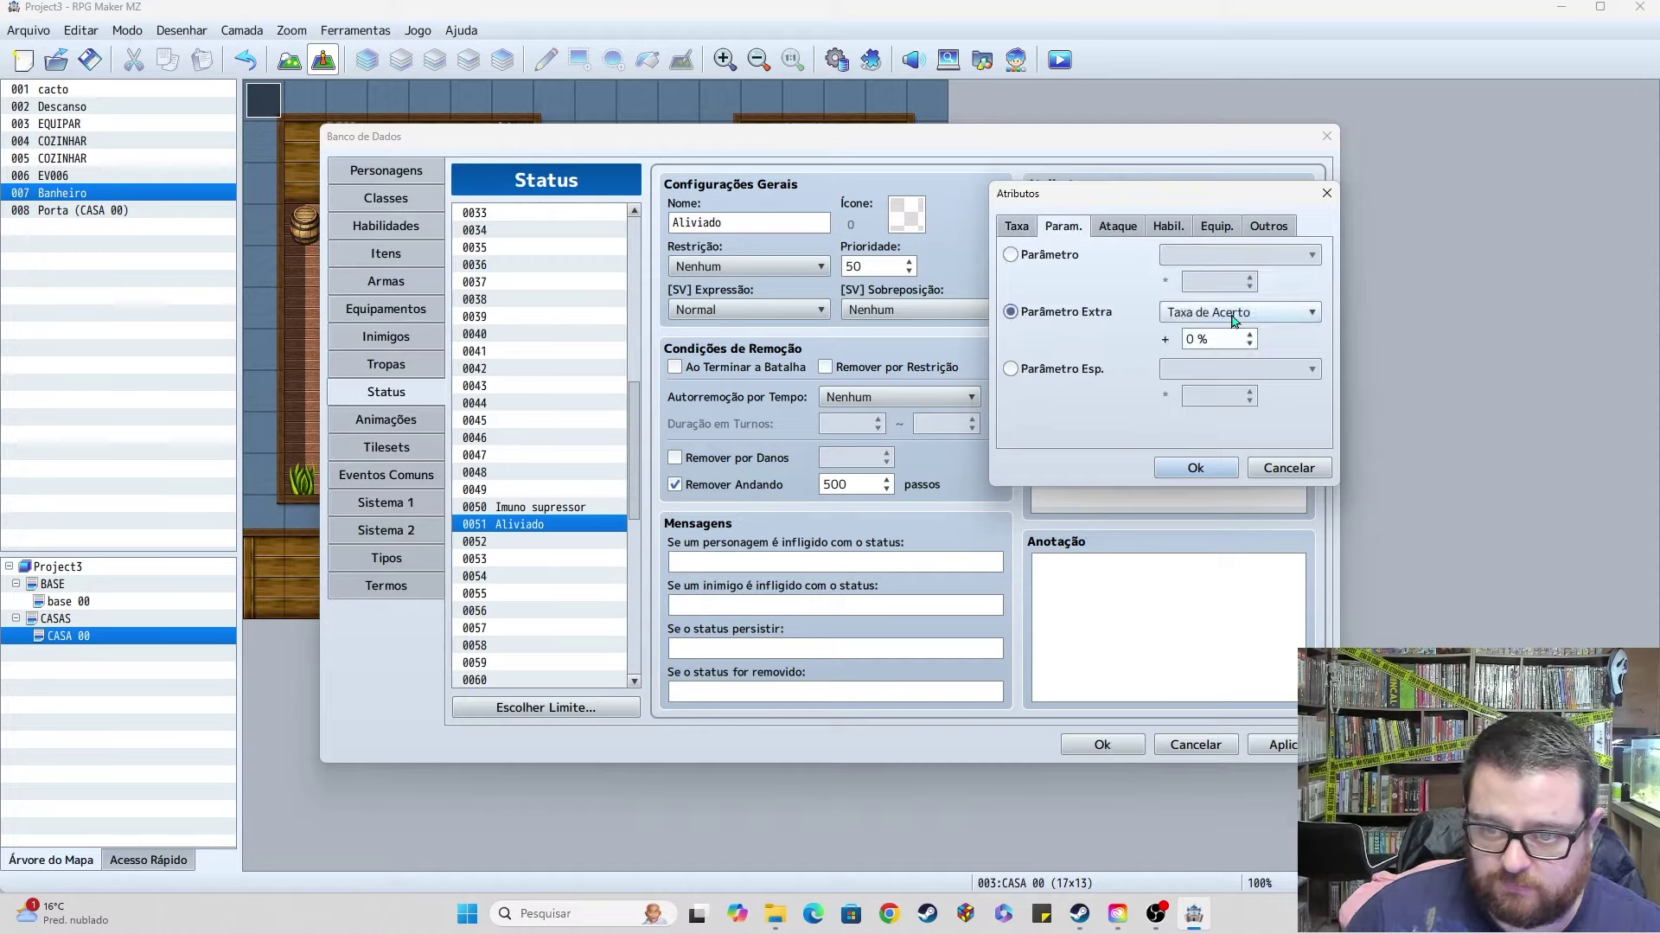
click(1271, 312)
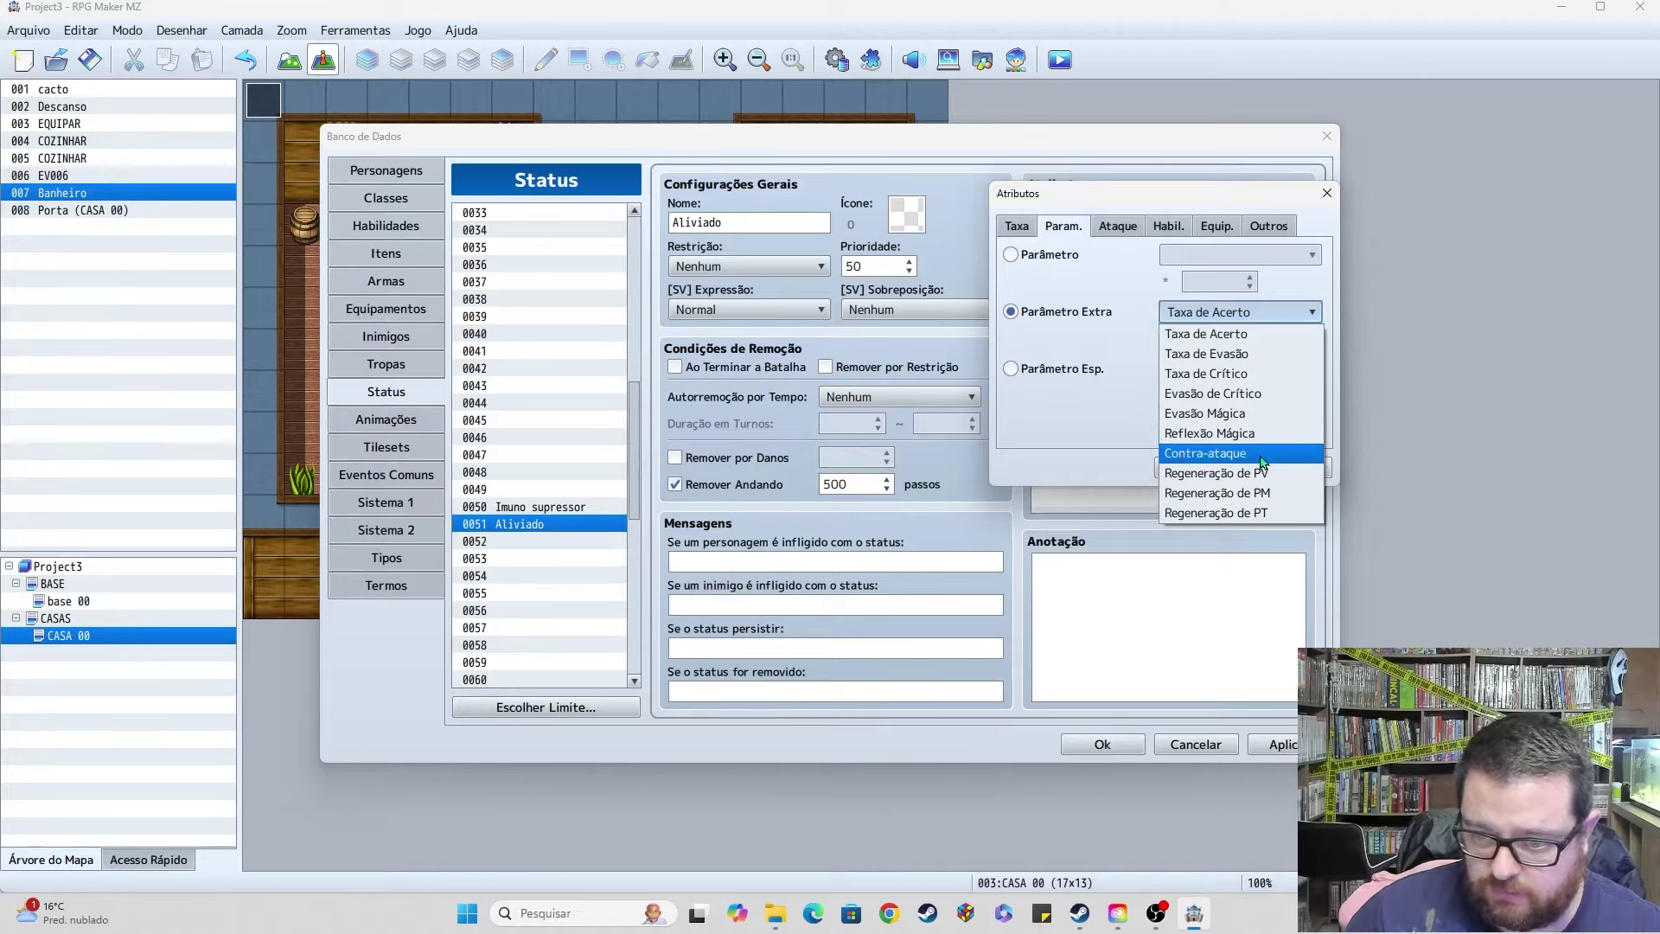
click(1051, 377)
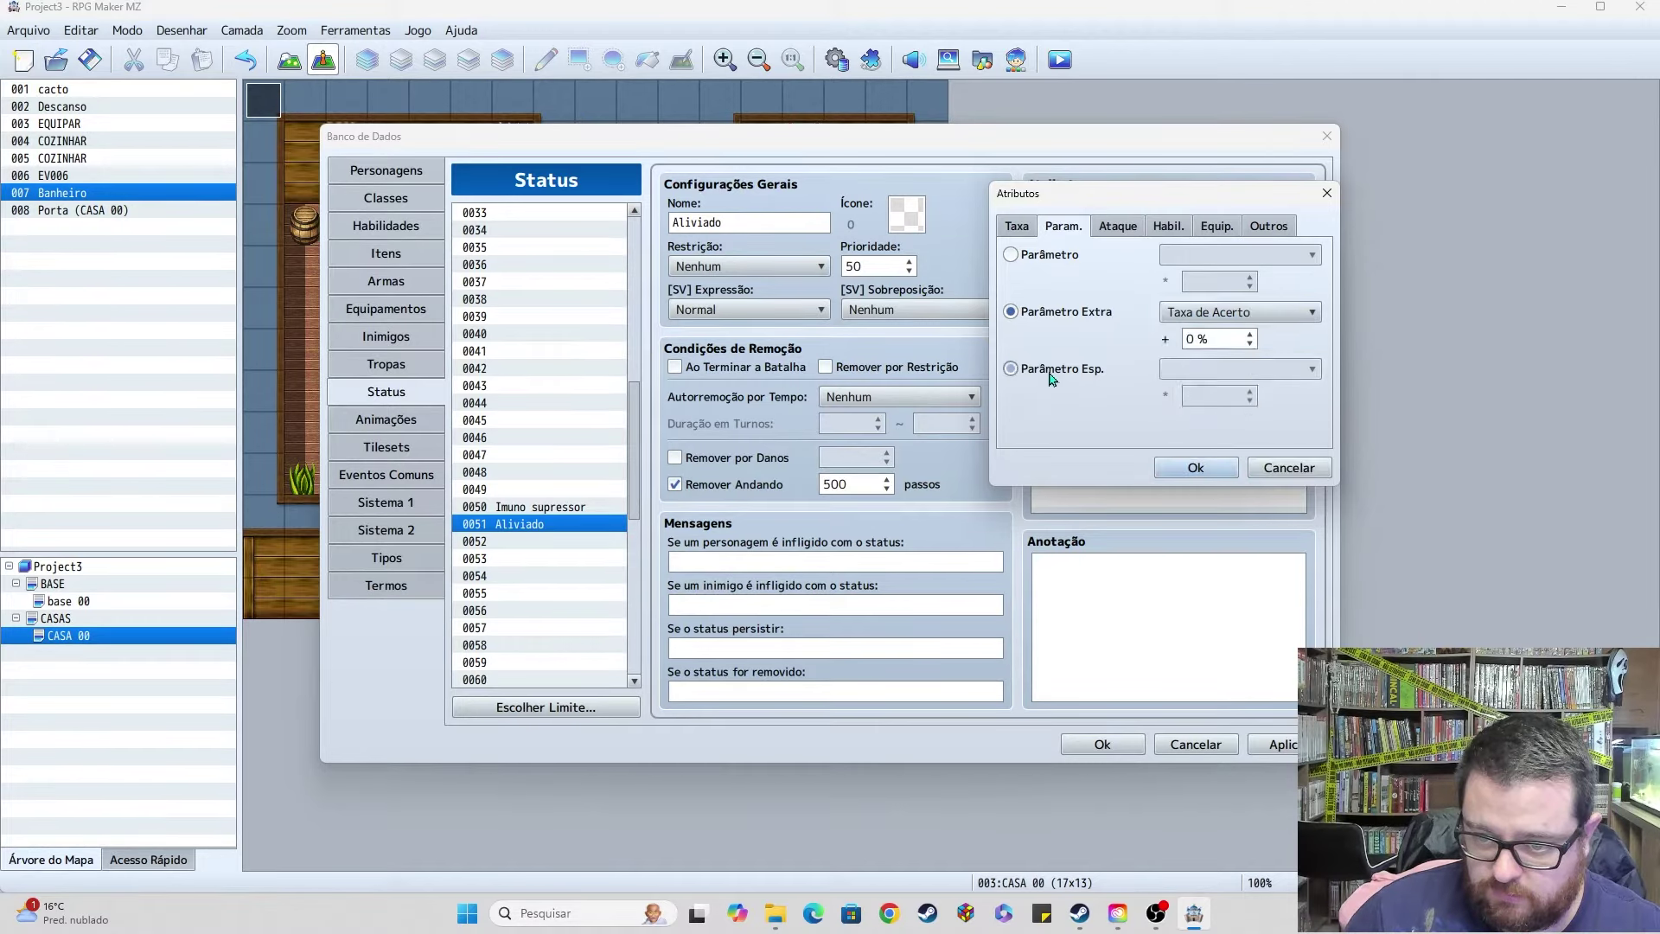
click(1051, 377)
click(1221, 370)
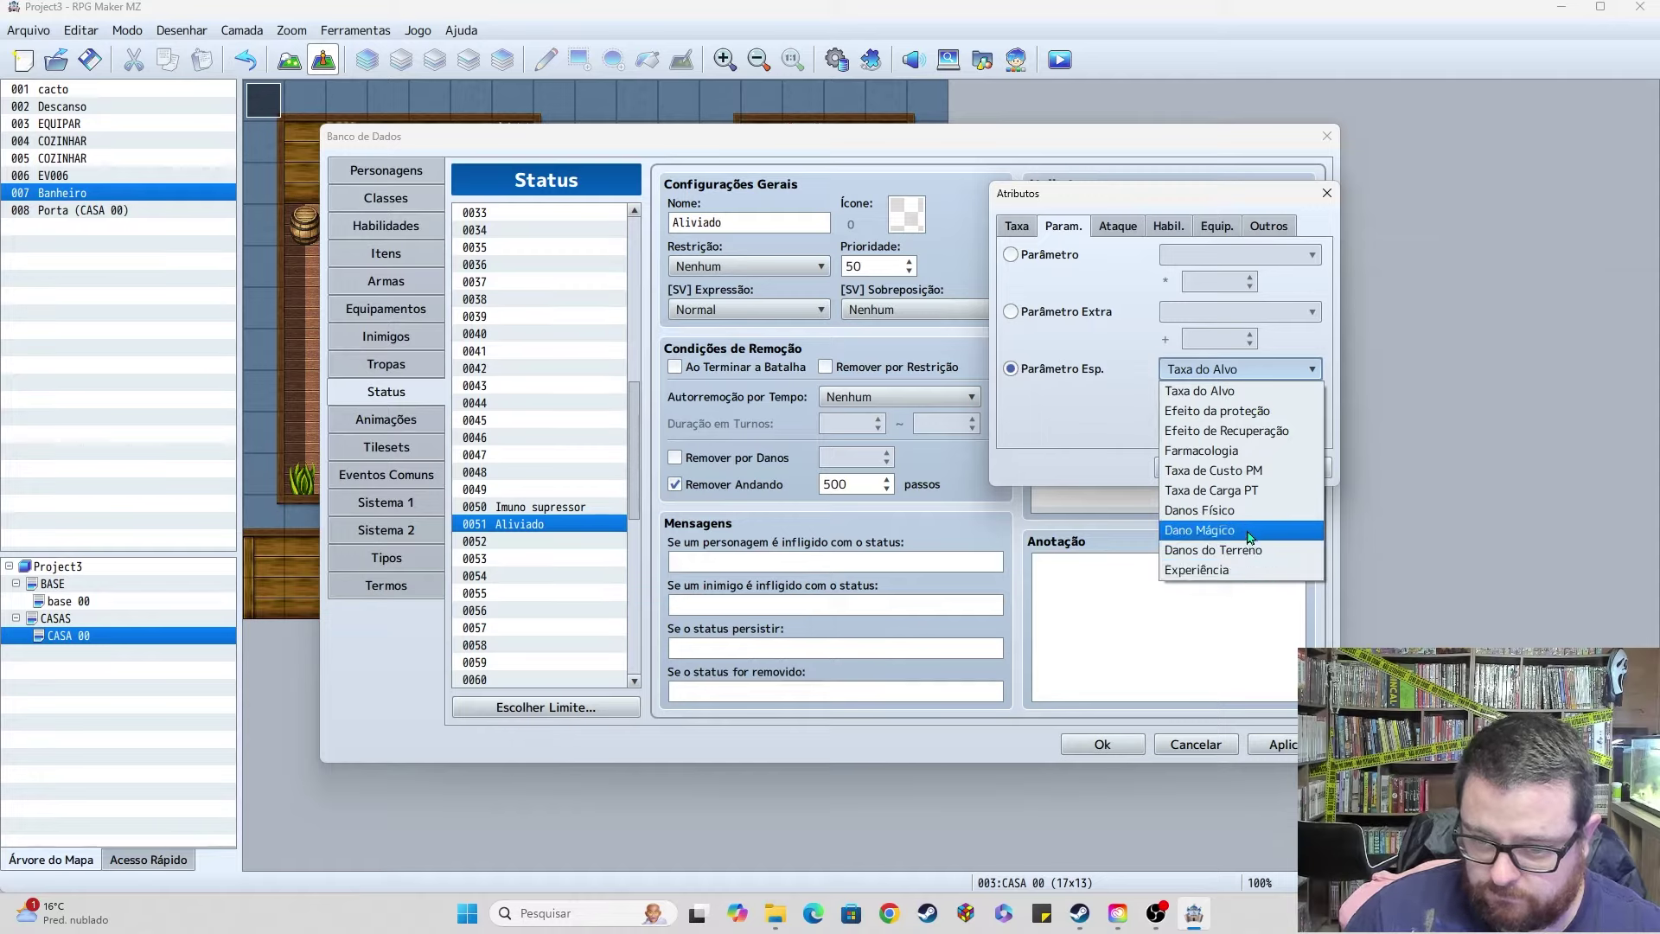
click(1226, 572)
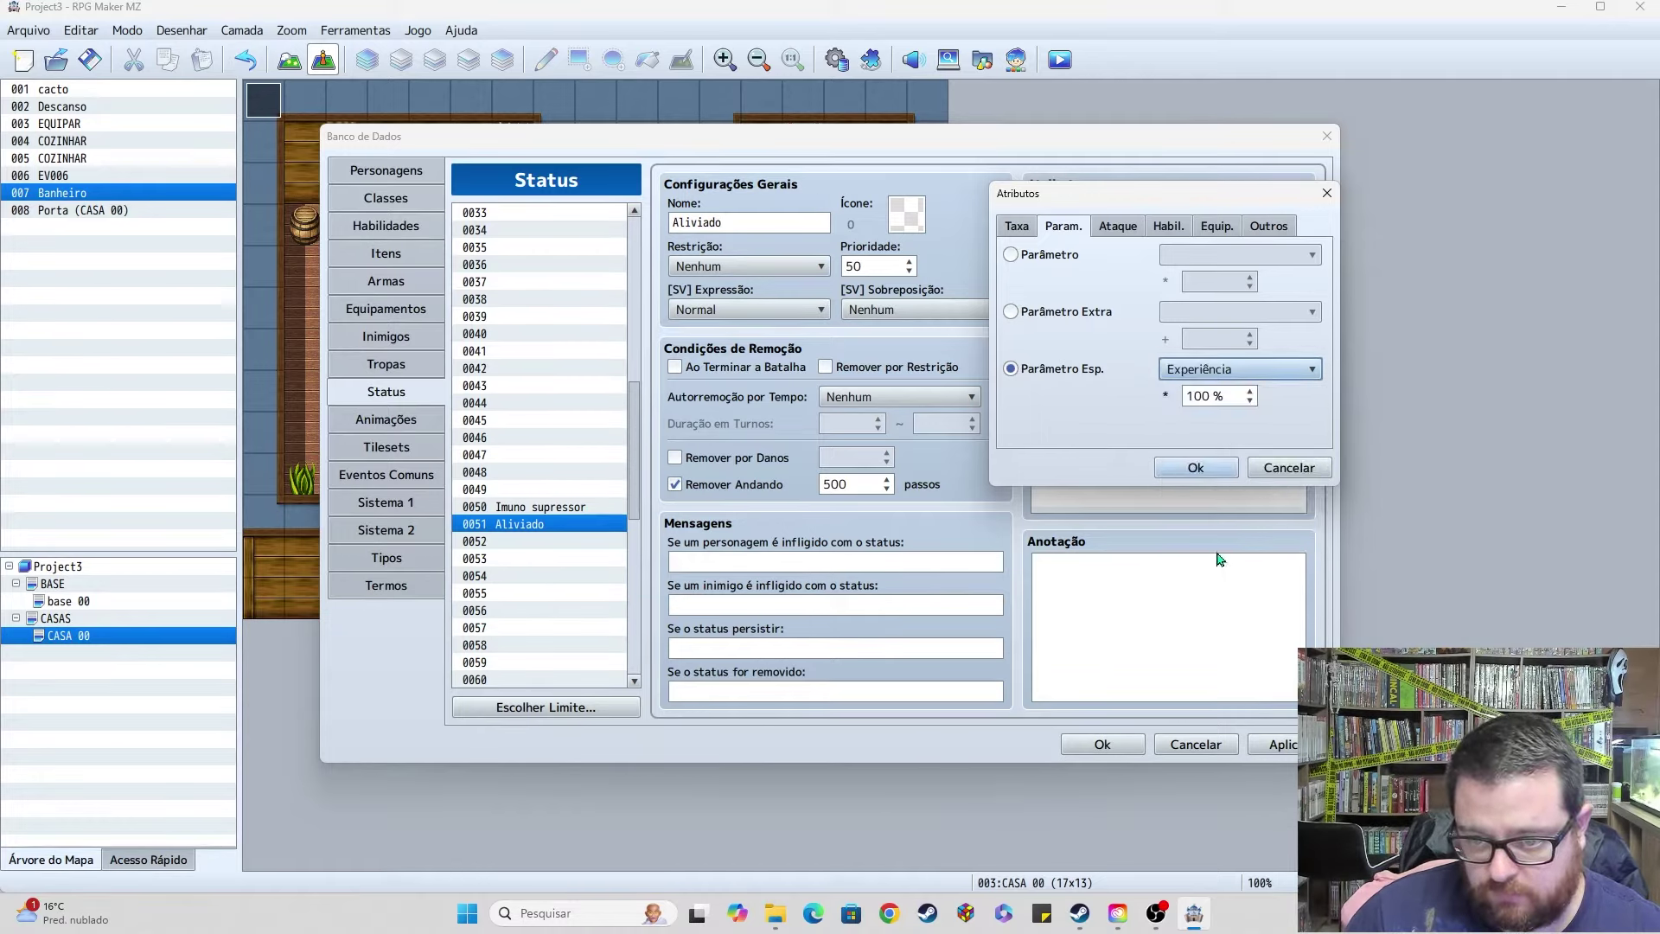
double_click(1218, 394)
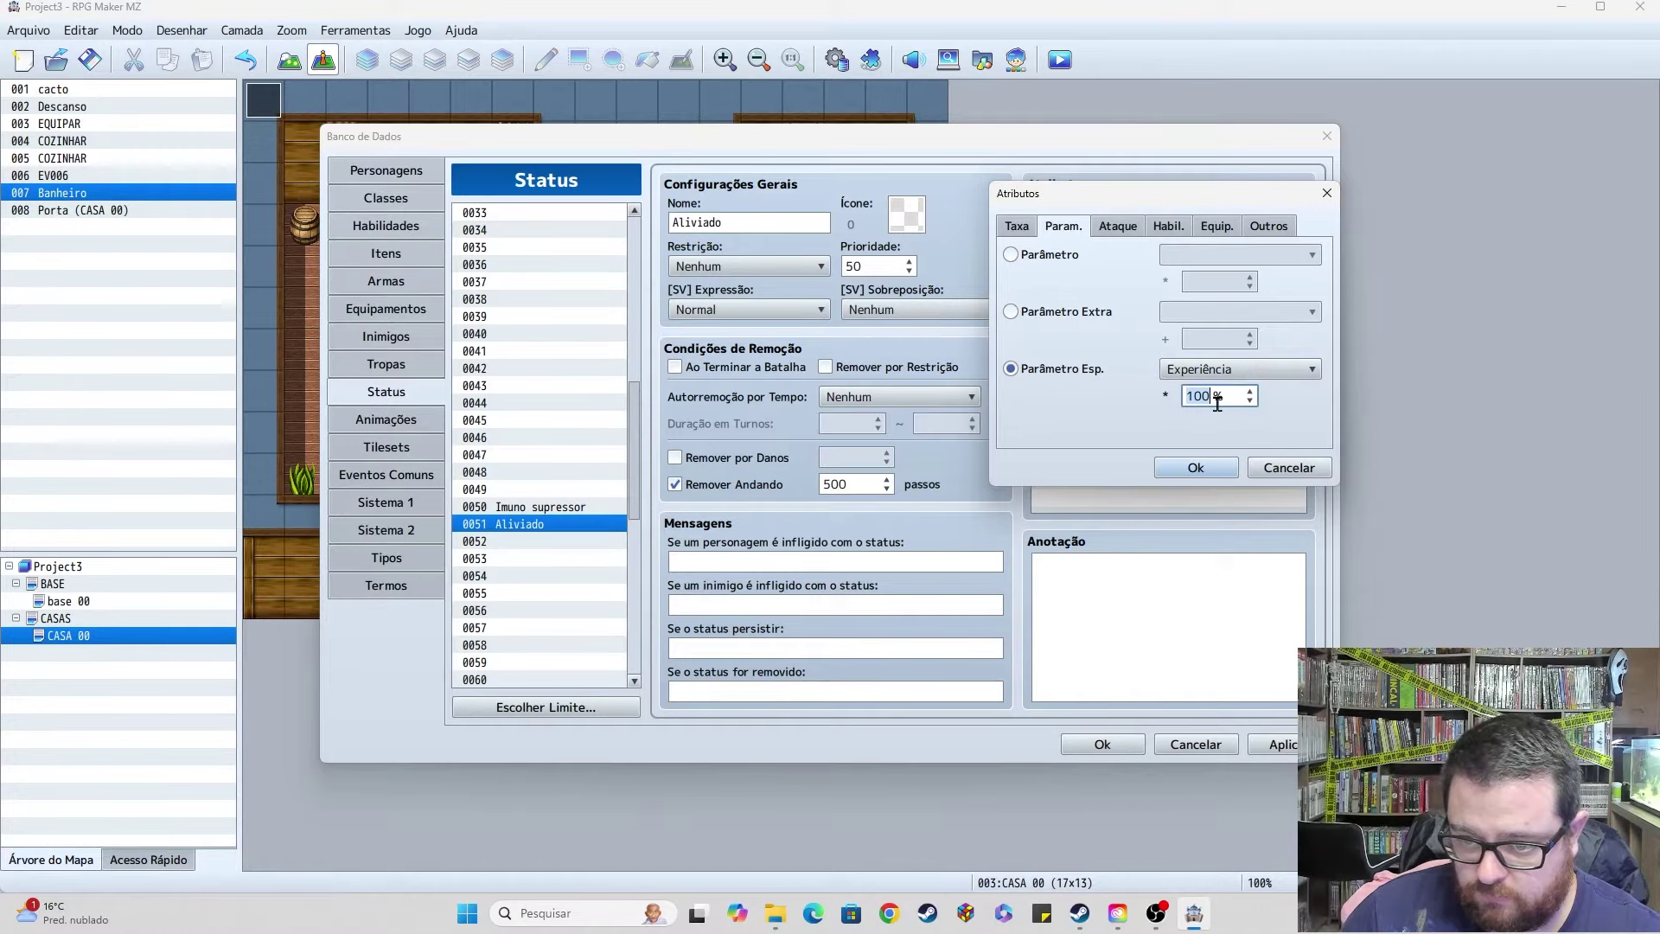
text(1056)
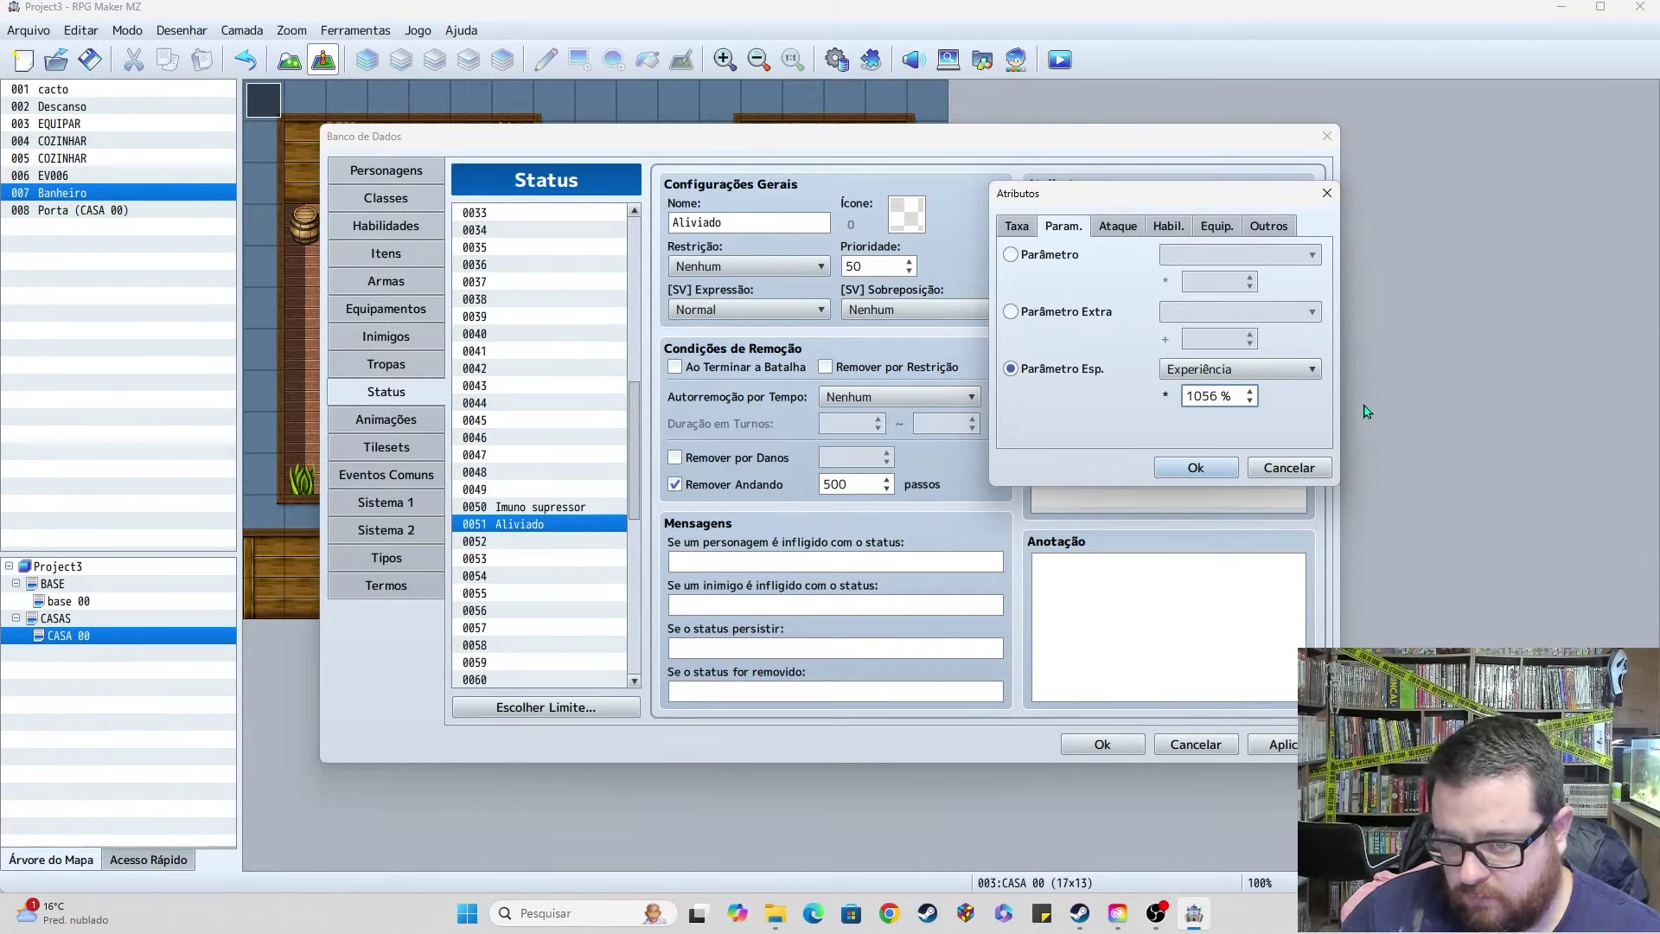
click(1187, 467)
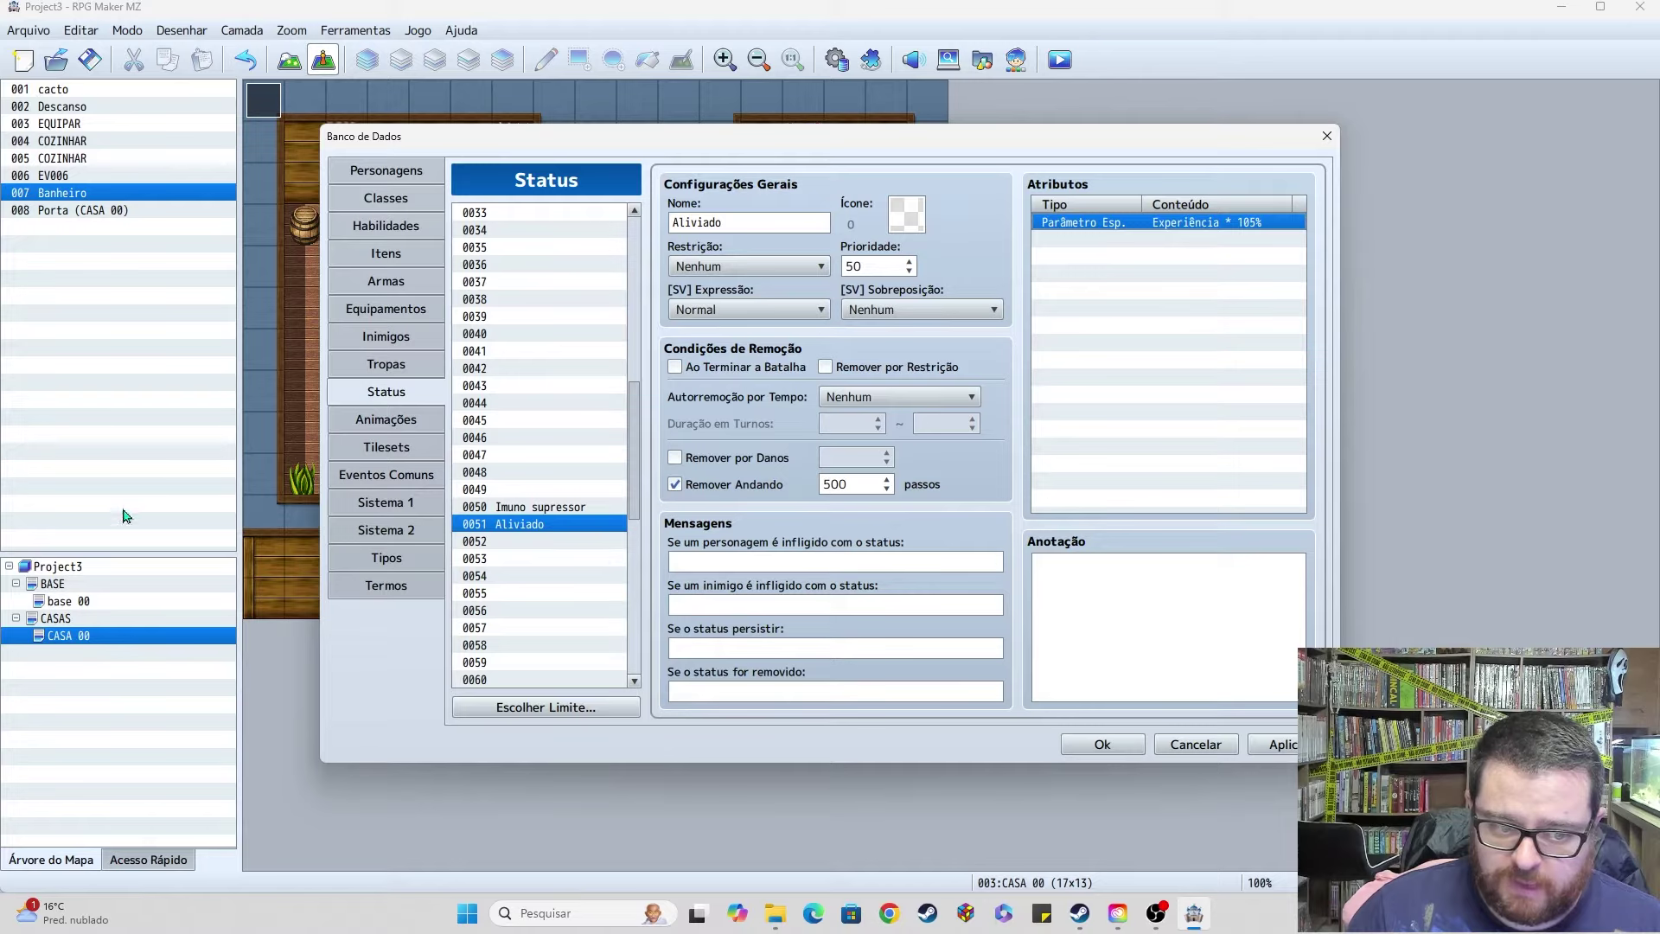
Step: Add a second special parameter, Taxa de Custo PM at 90%, to Aliviado and accept the database changes
click(1074, 238)
double_click(1080, 242)
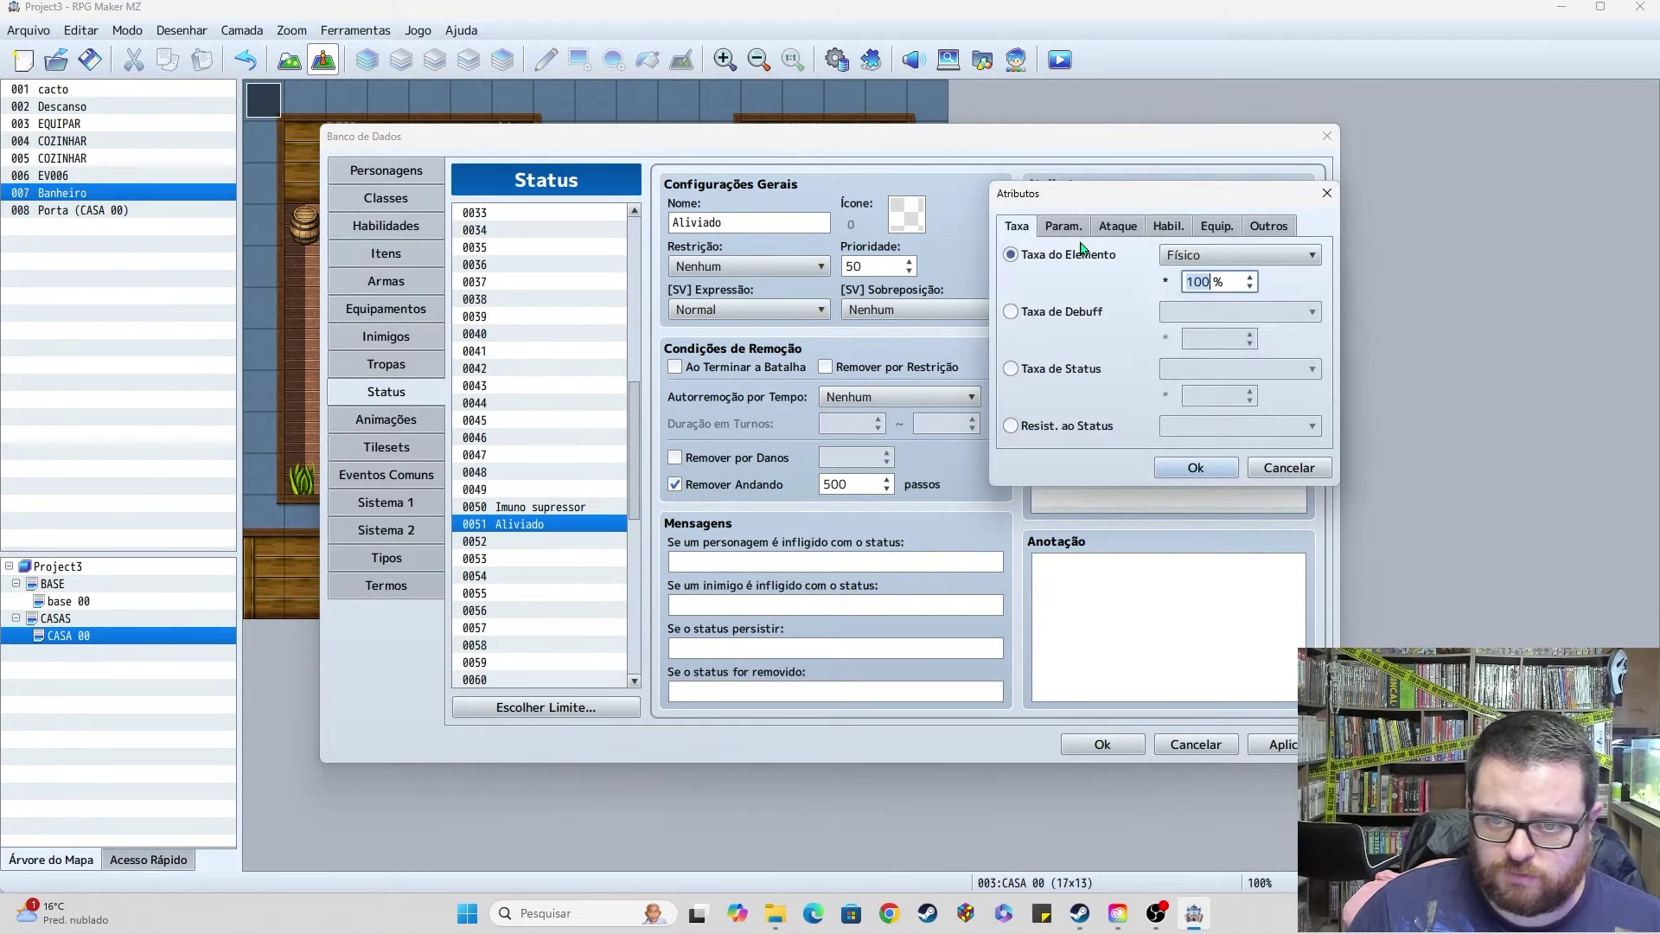
click(1060, 227)
click(1048, 313)
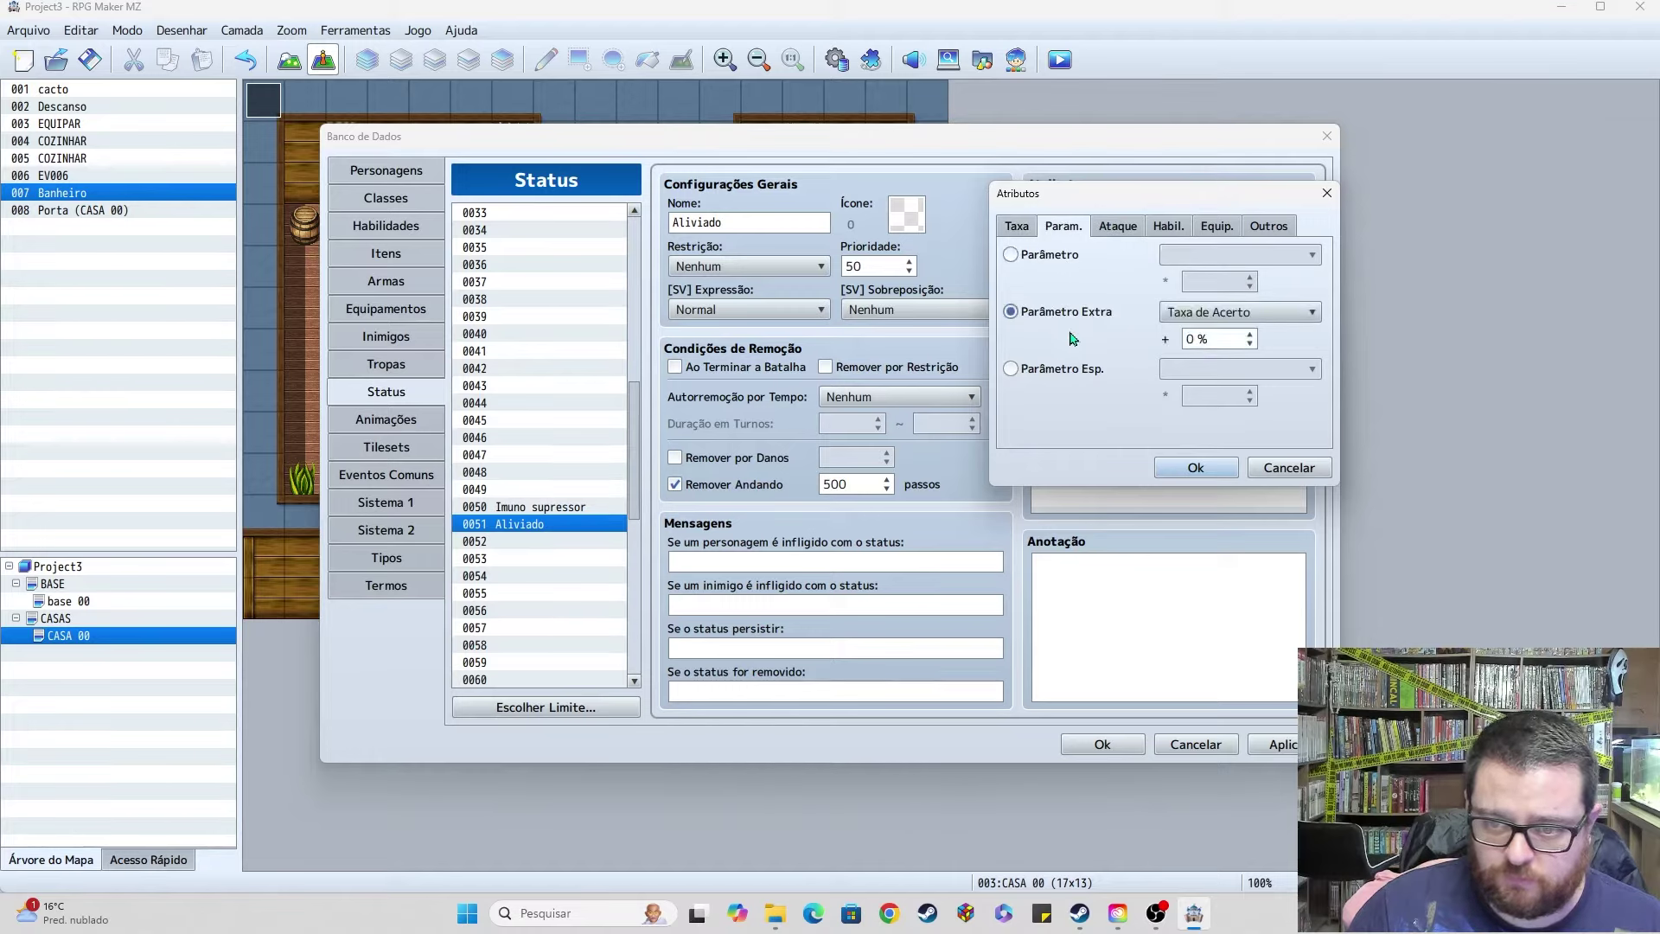
click(1072, 370)
click(1237, 369)
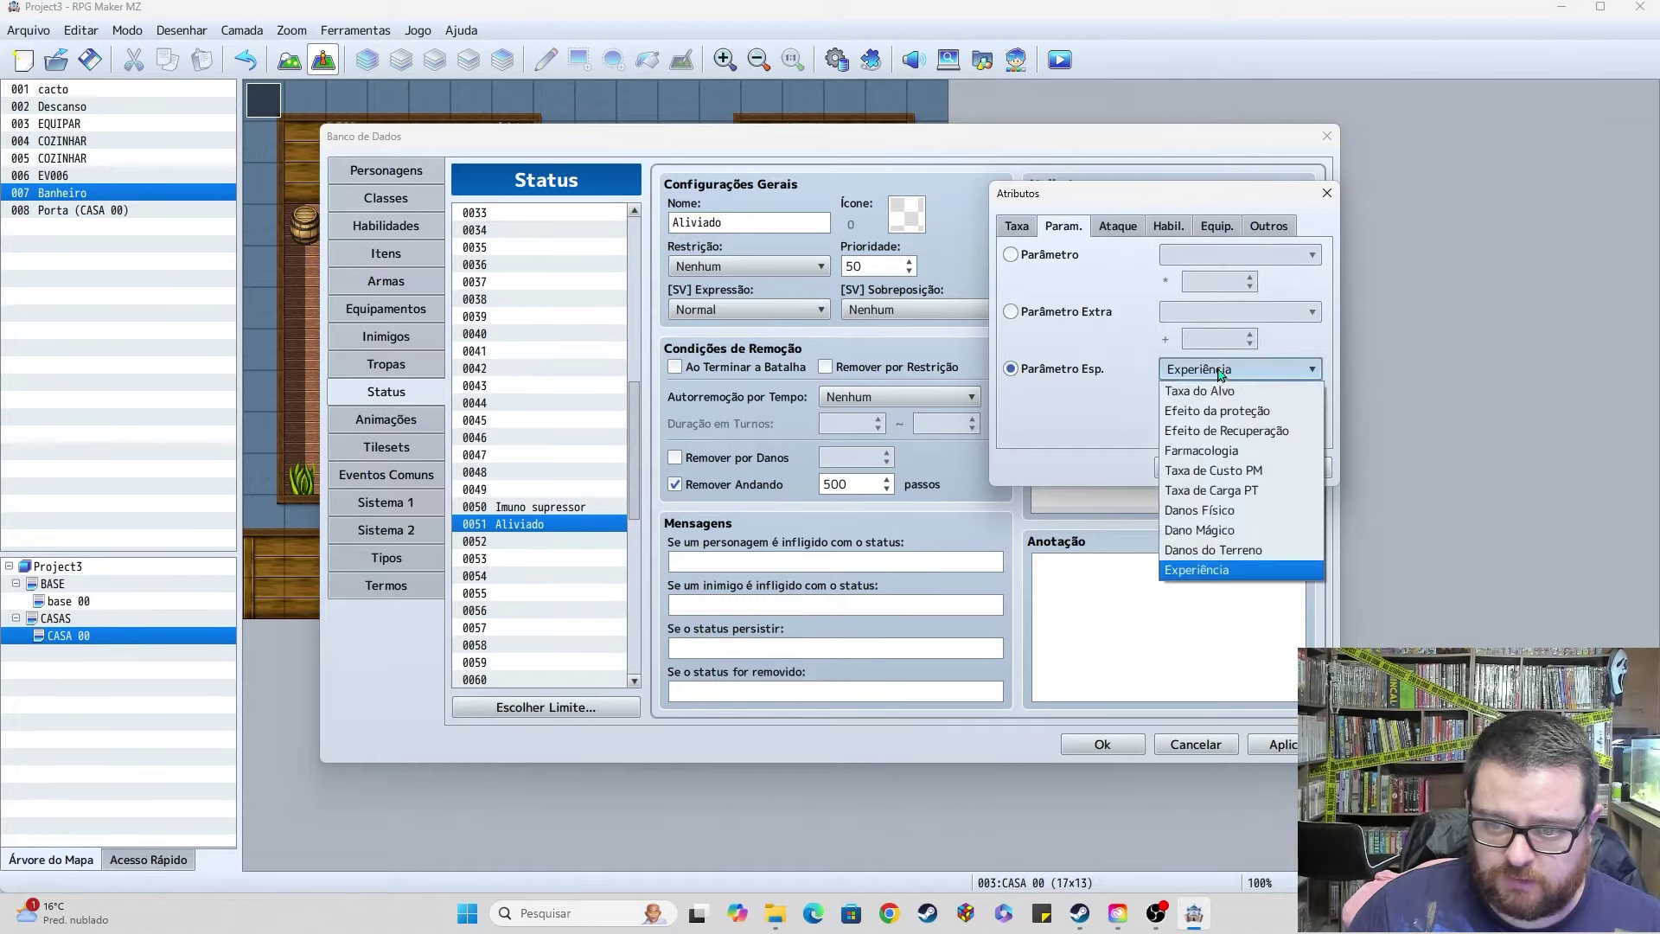
click(1269, 477)
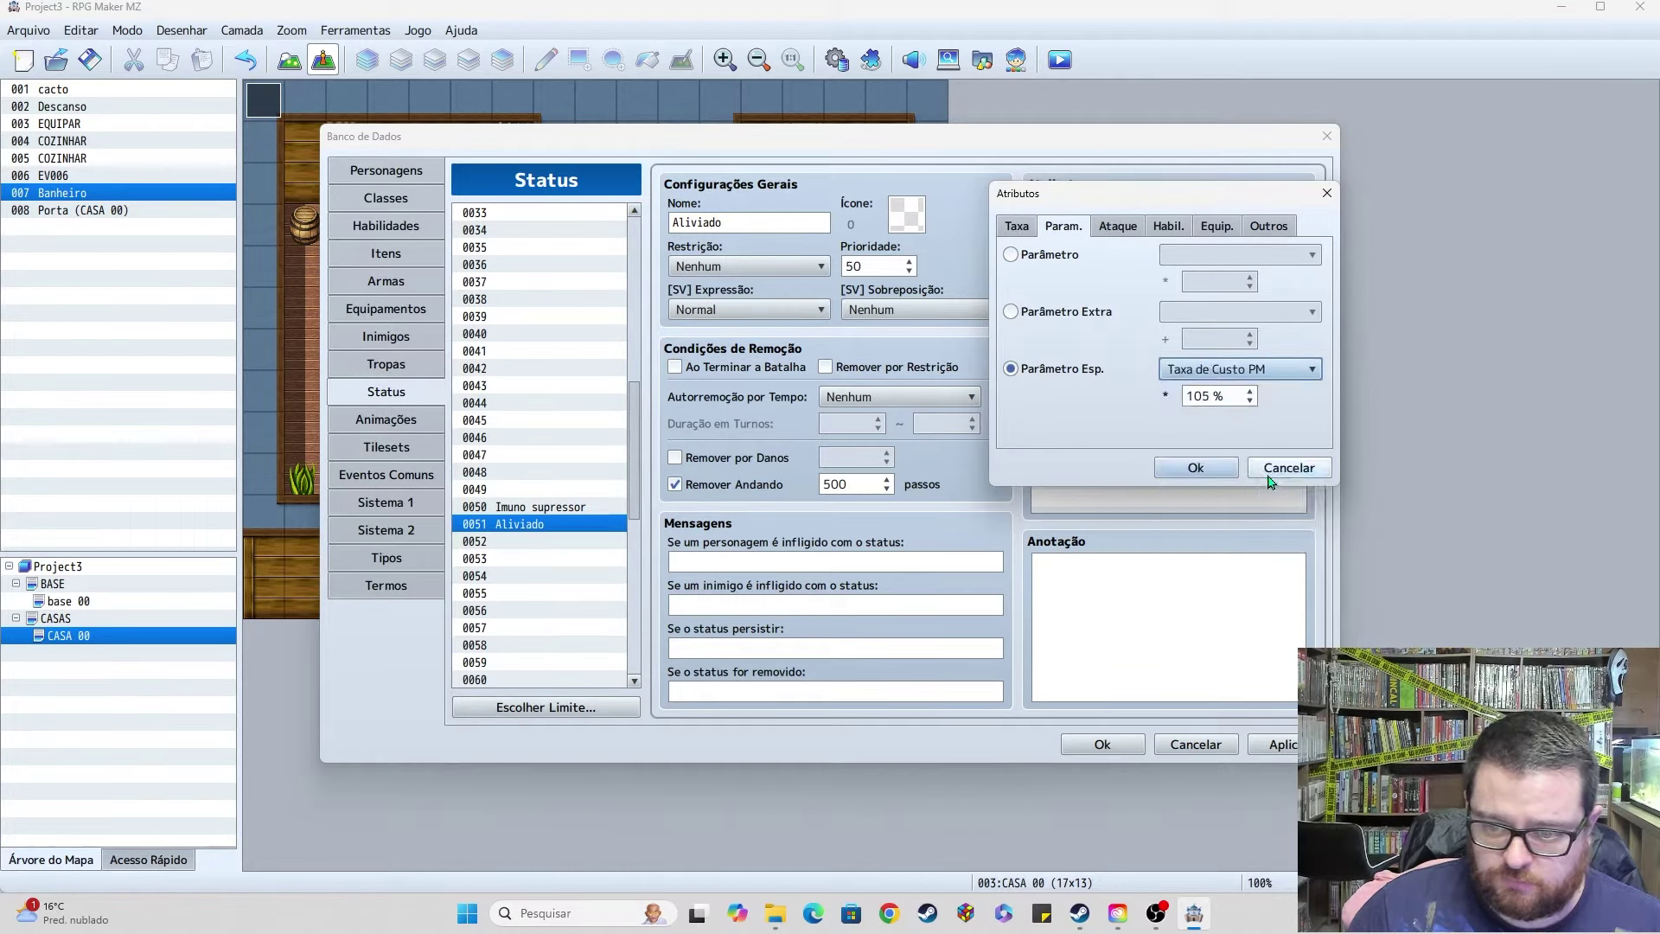
double_click(1208, 395)
key(BackSpace)
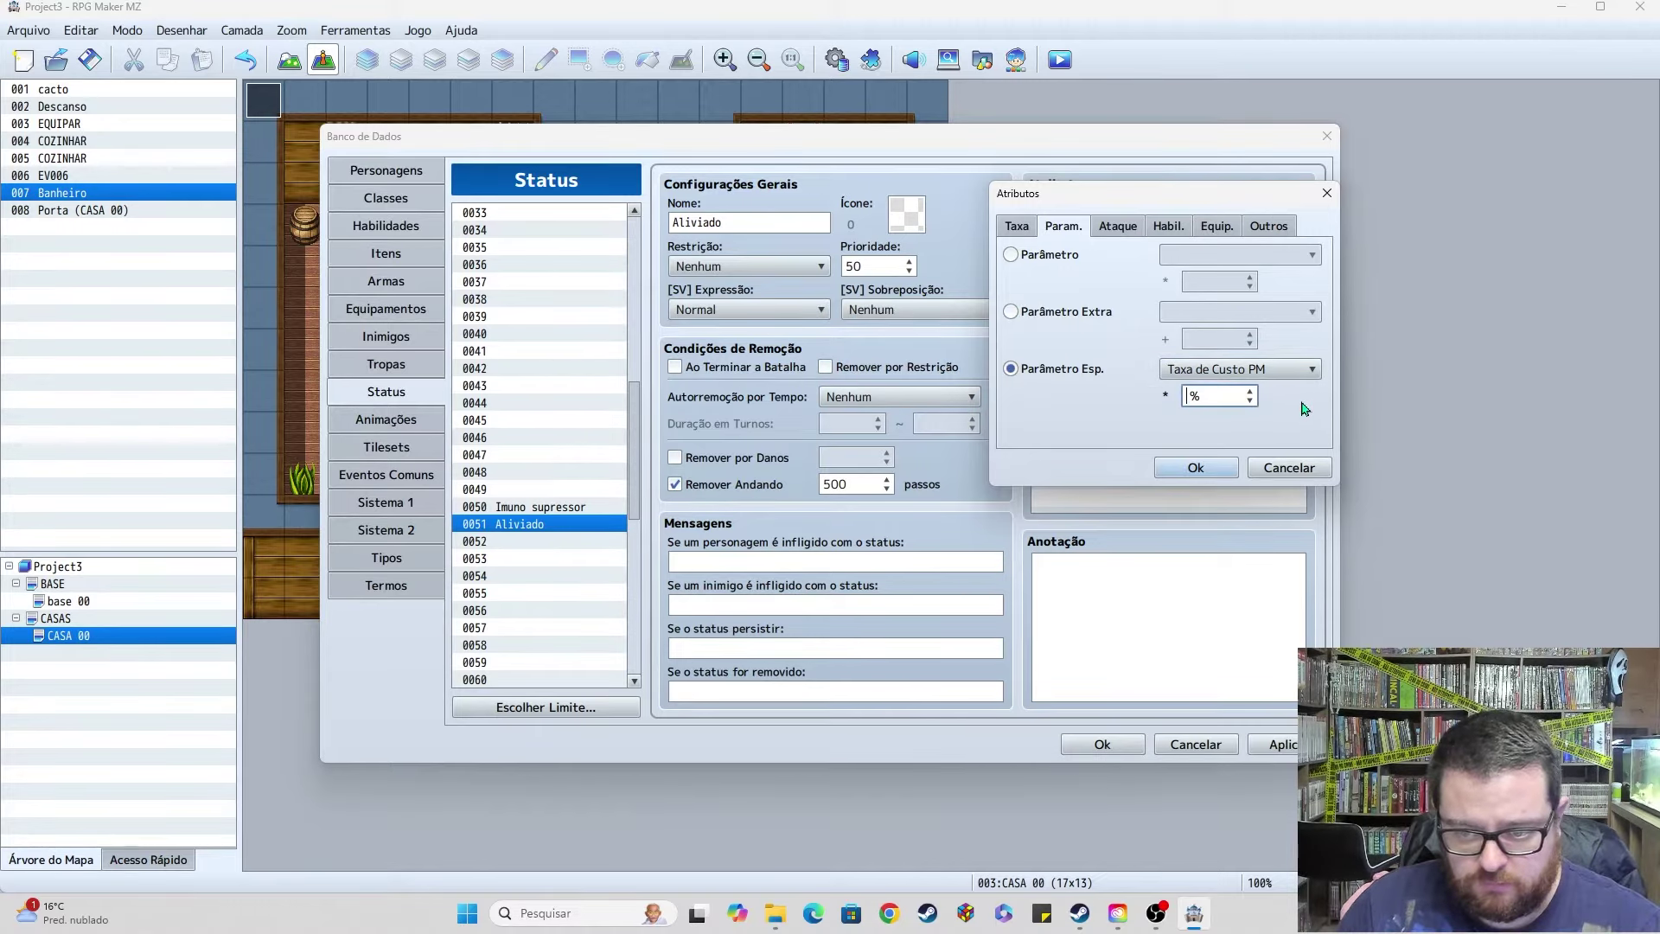
text(90)
click(1195, 468)
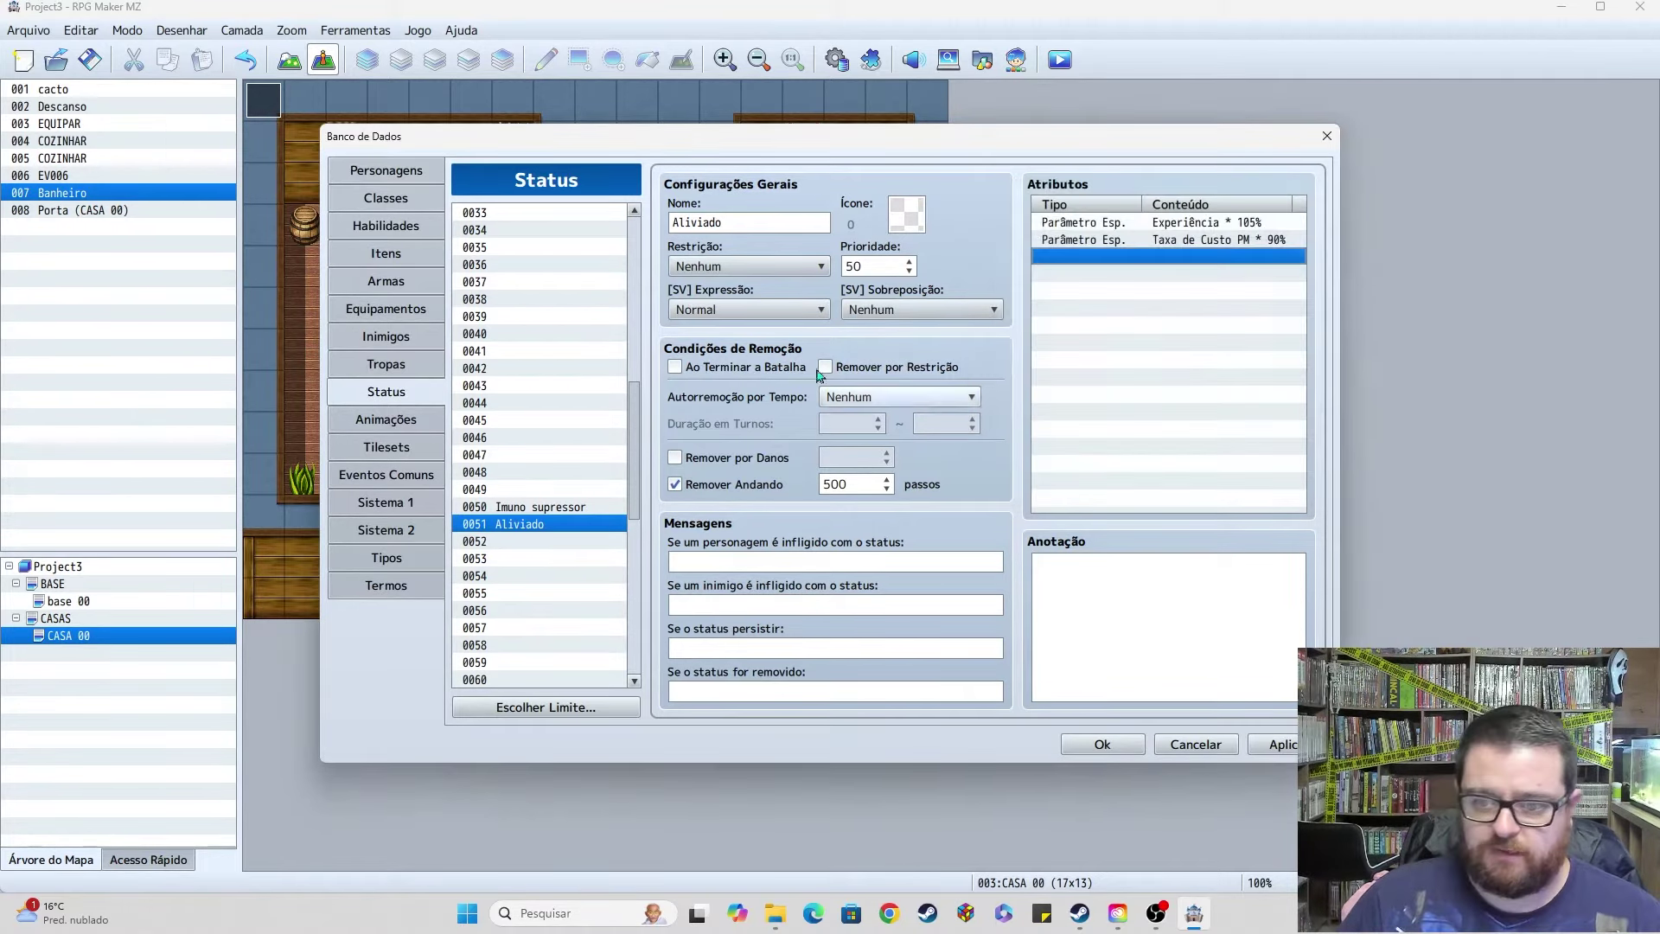
click(1103, 743)
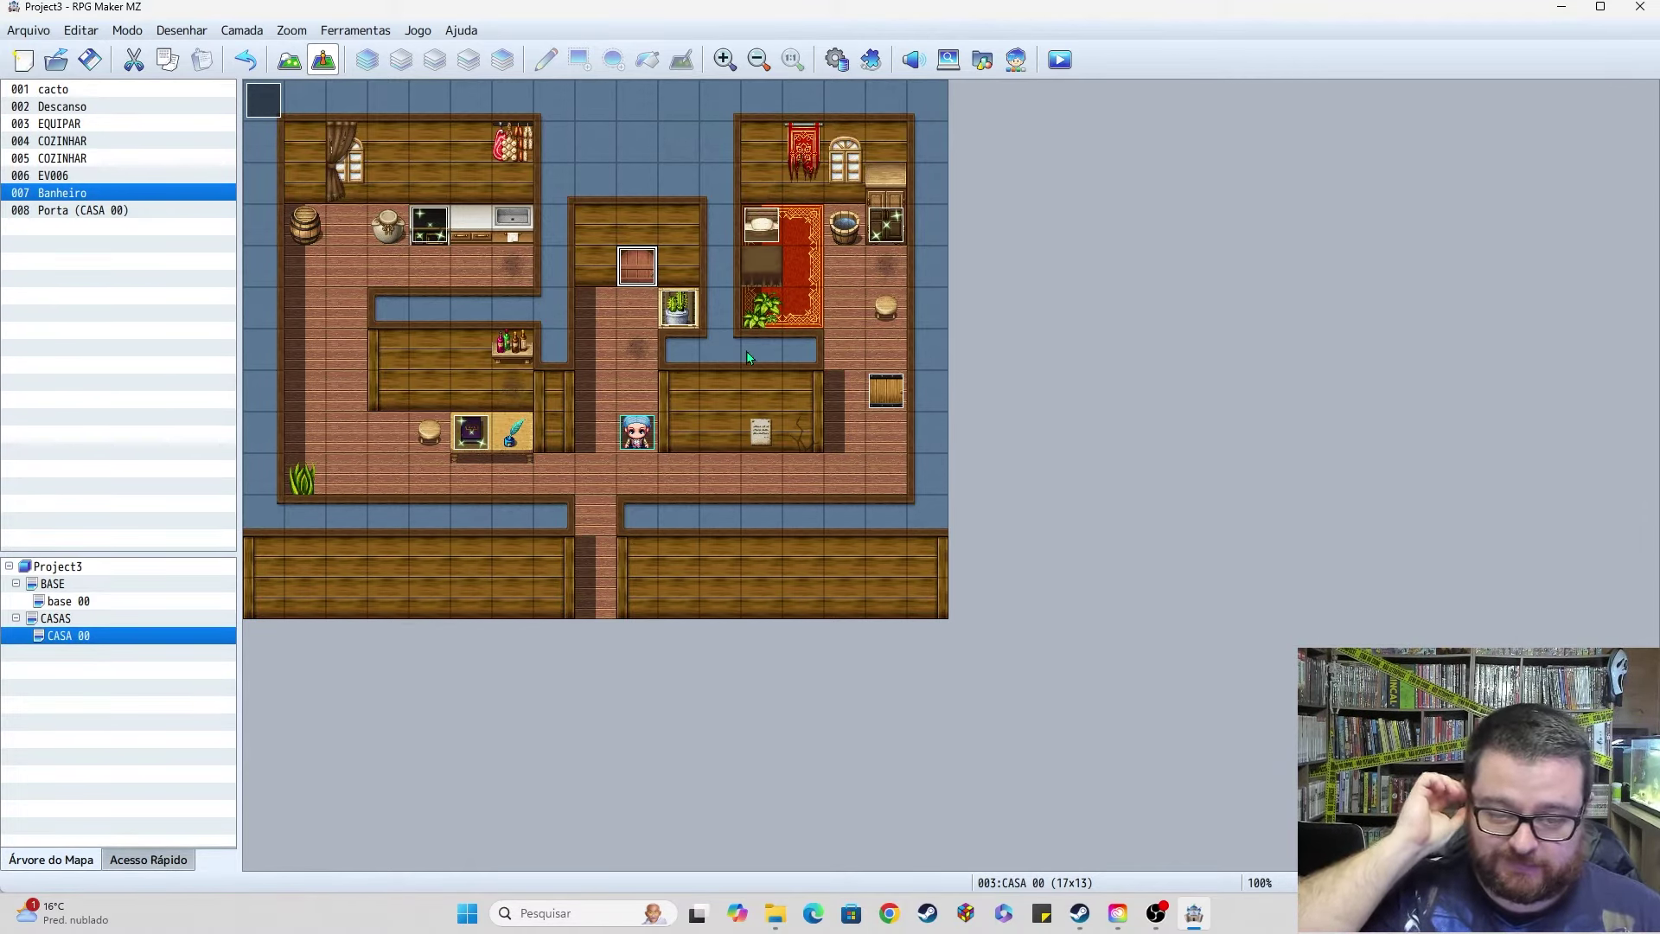
Step: Switch to map editing and look through the tile sets A to E available for CASA 00
click(304, 225)
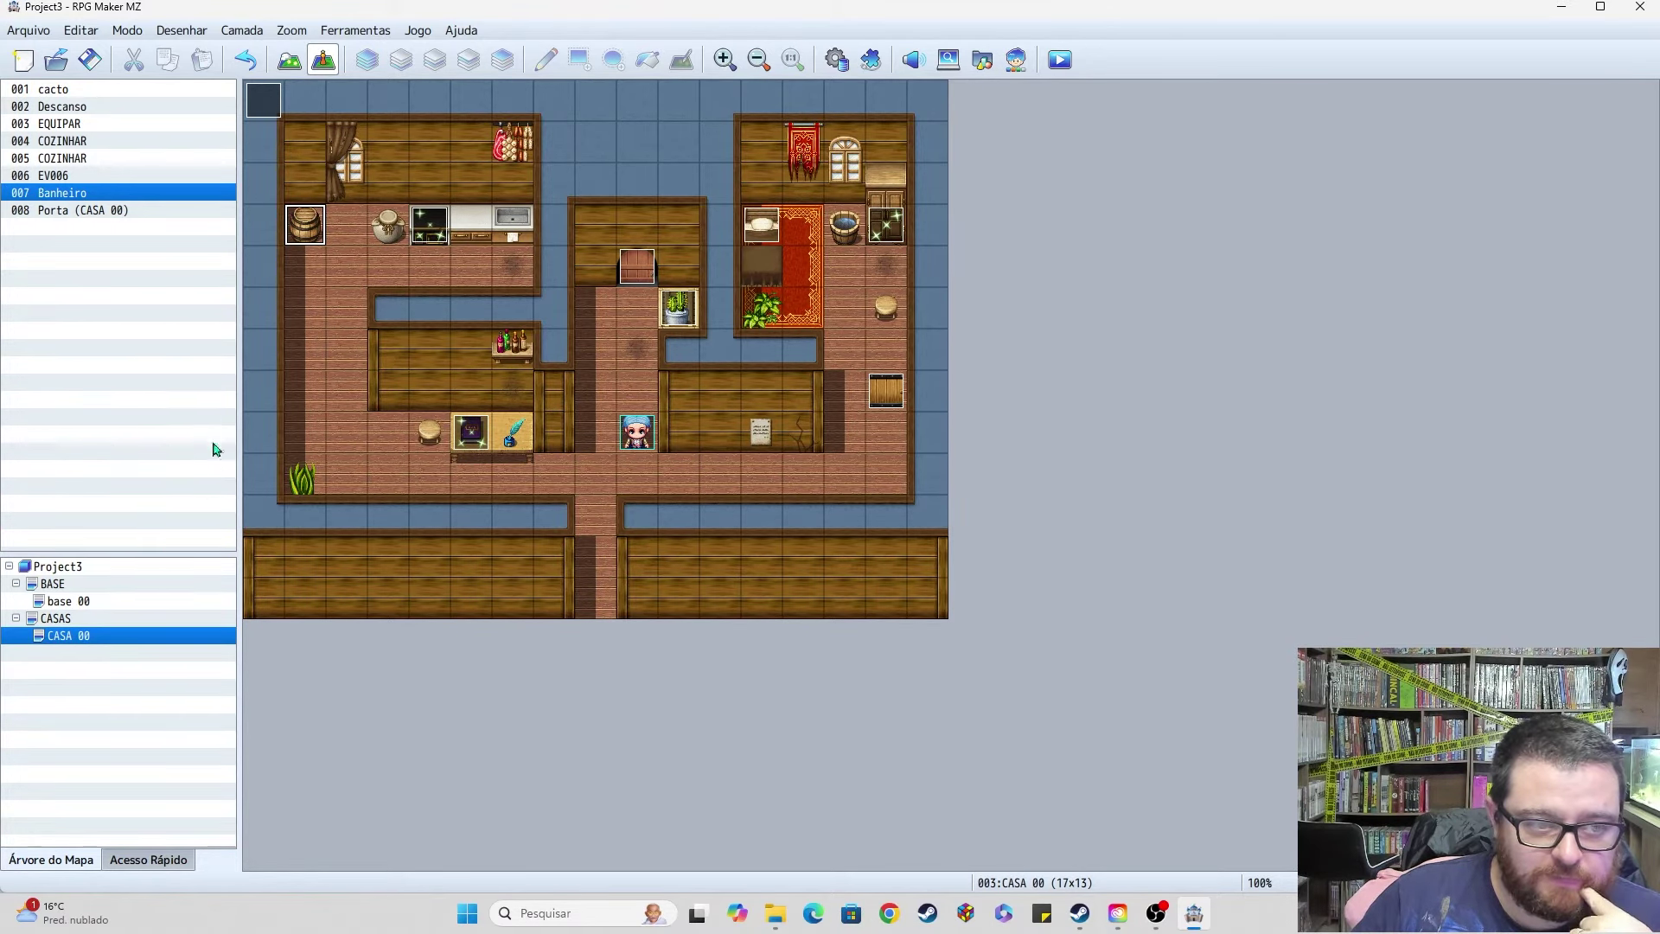
click(291, 63)
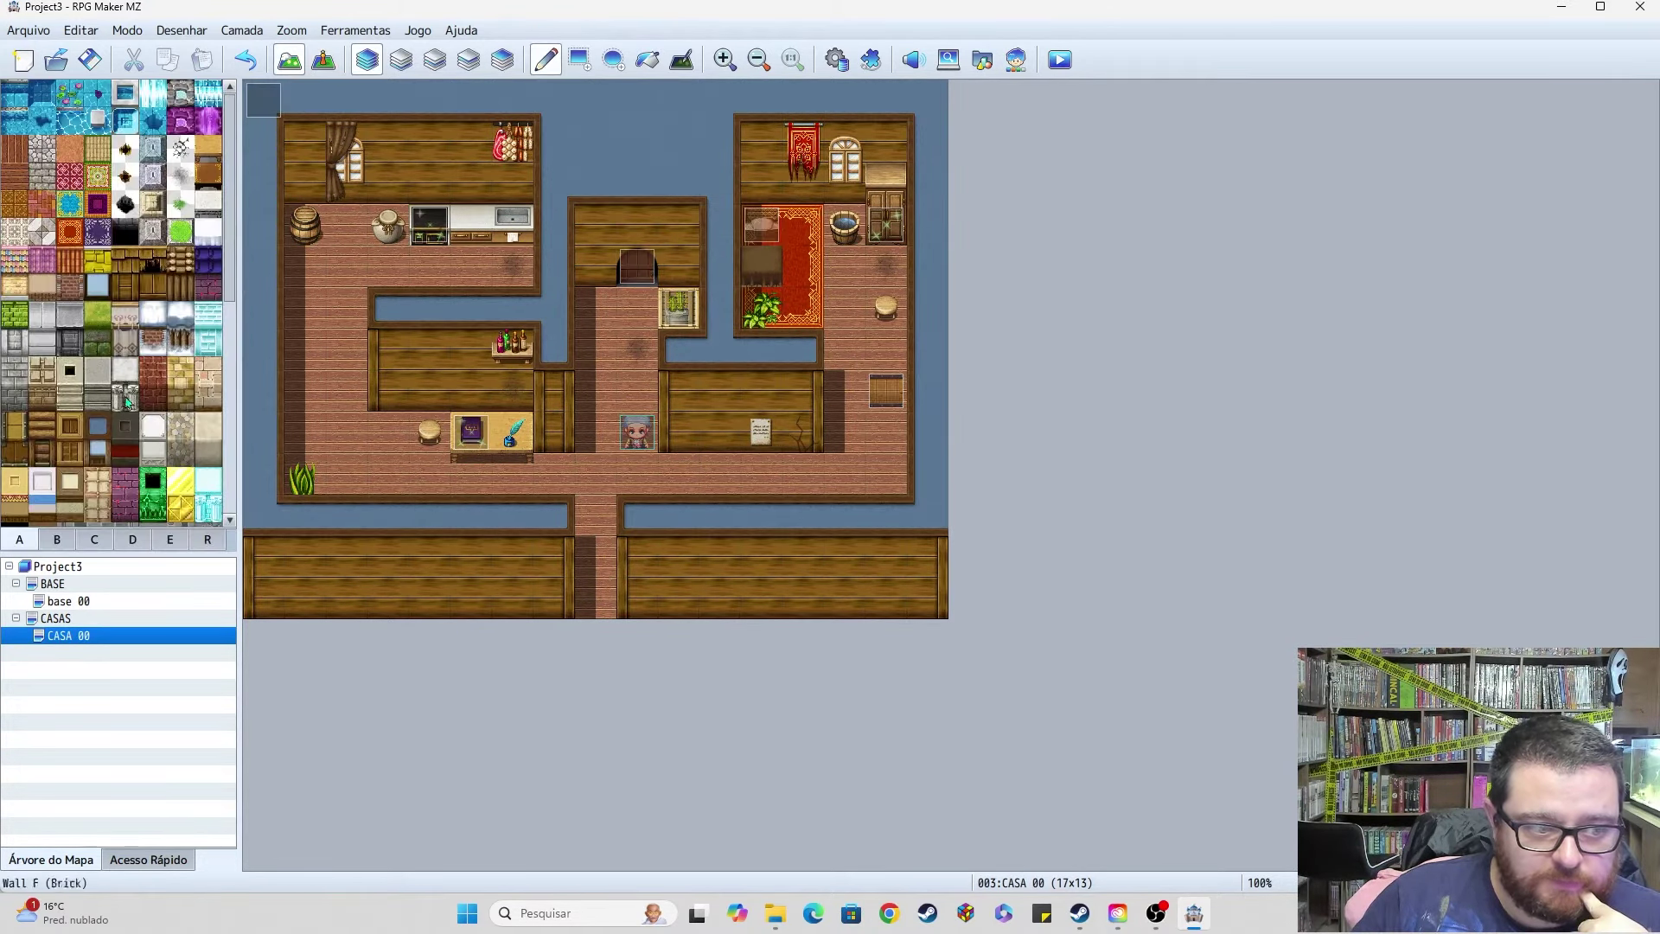
click(57, 539)
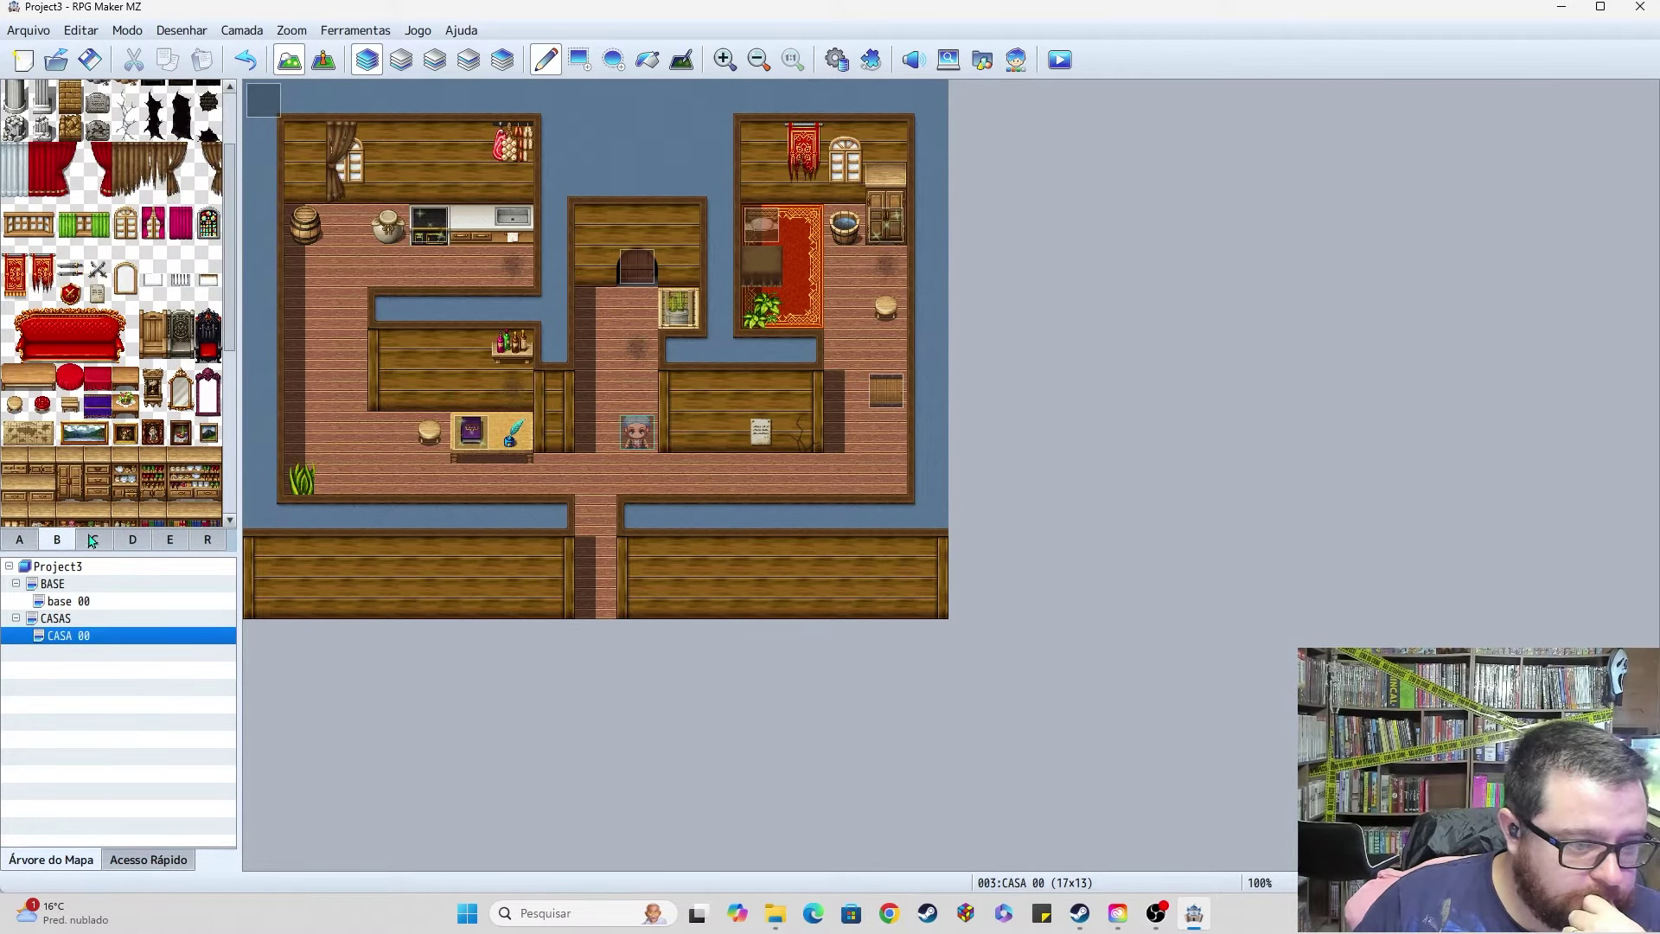
click(95, 539)
click(170, 540)
click(134, 545)
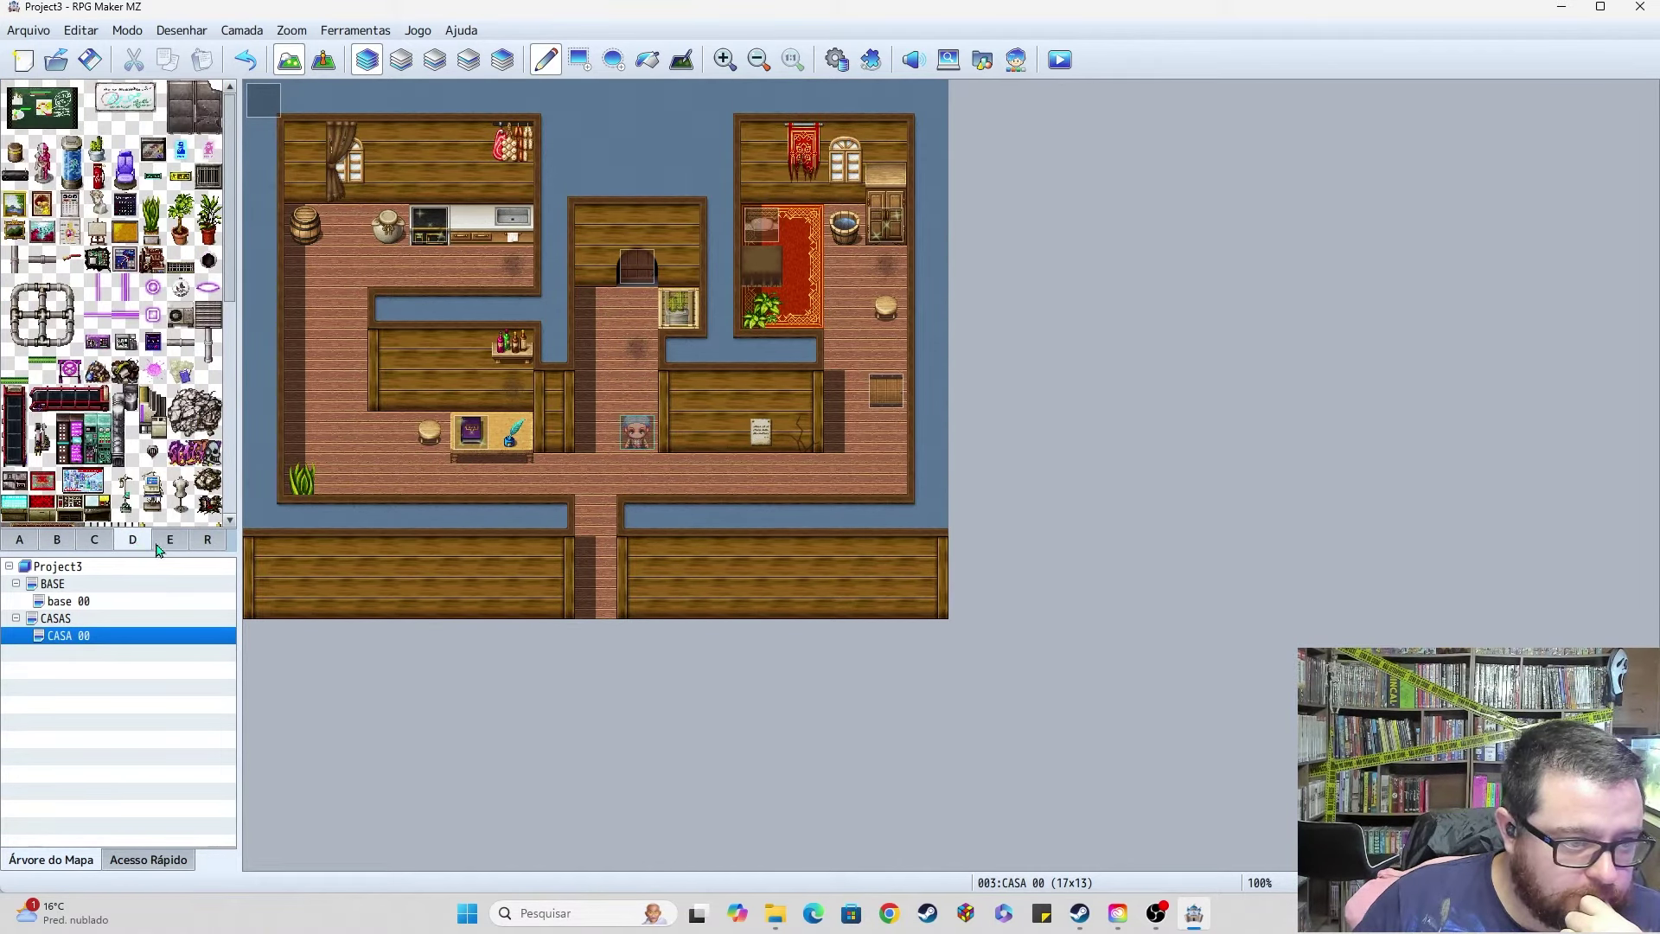
click(169, 545)
scroll(143, 406, down, 5)
Step: Set the E image of the Interior tileset to Outside_B and accept the database changes
click(836, 59)
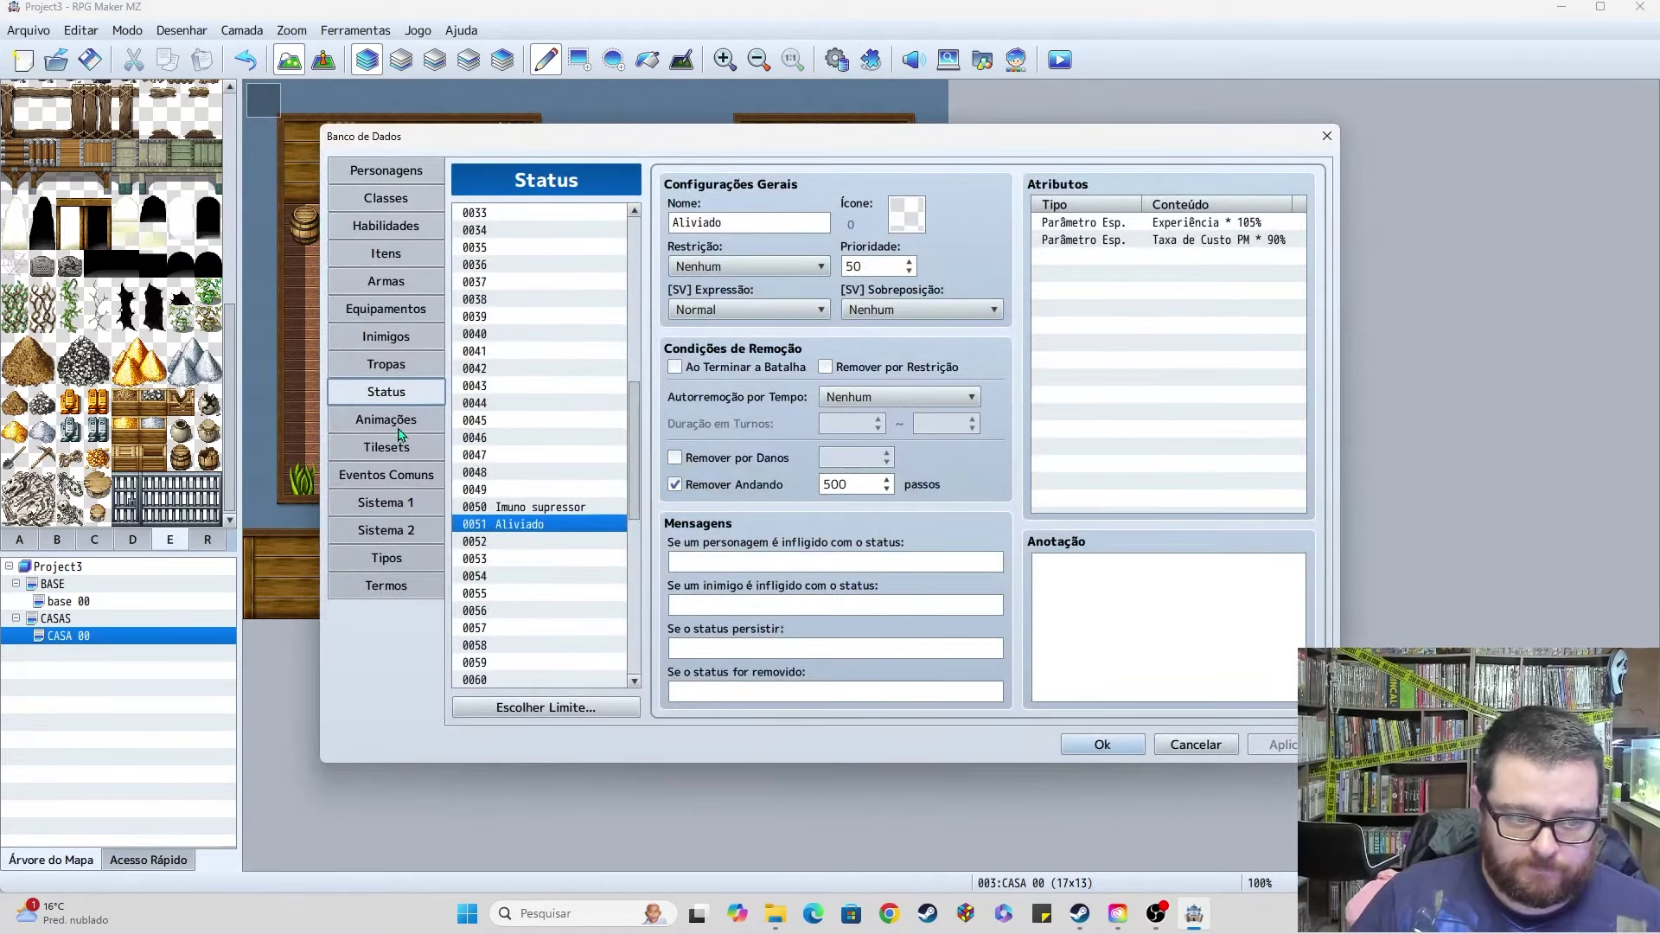
click(404, 446)
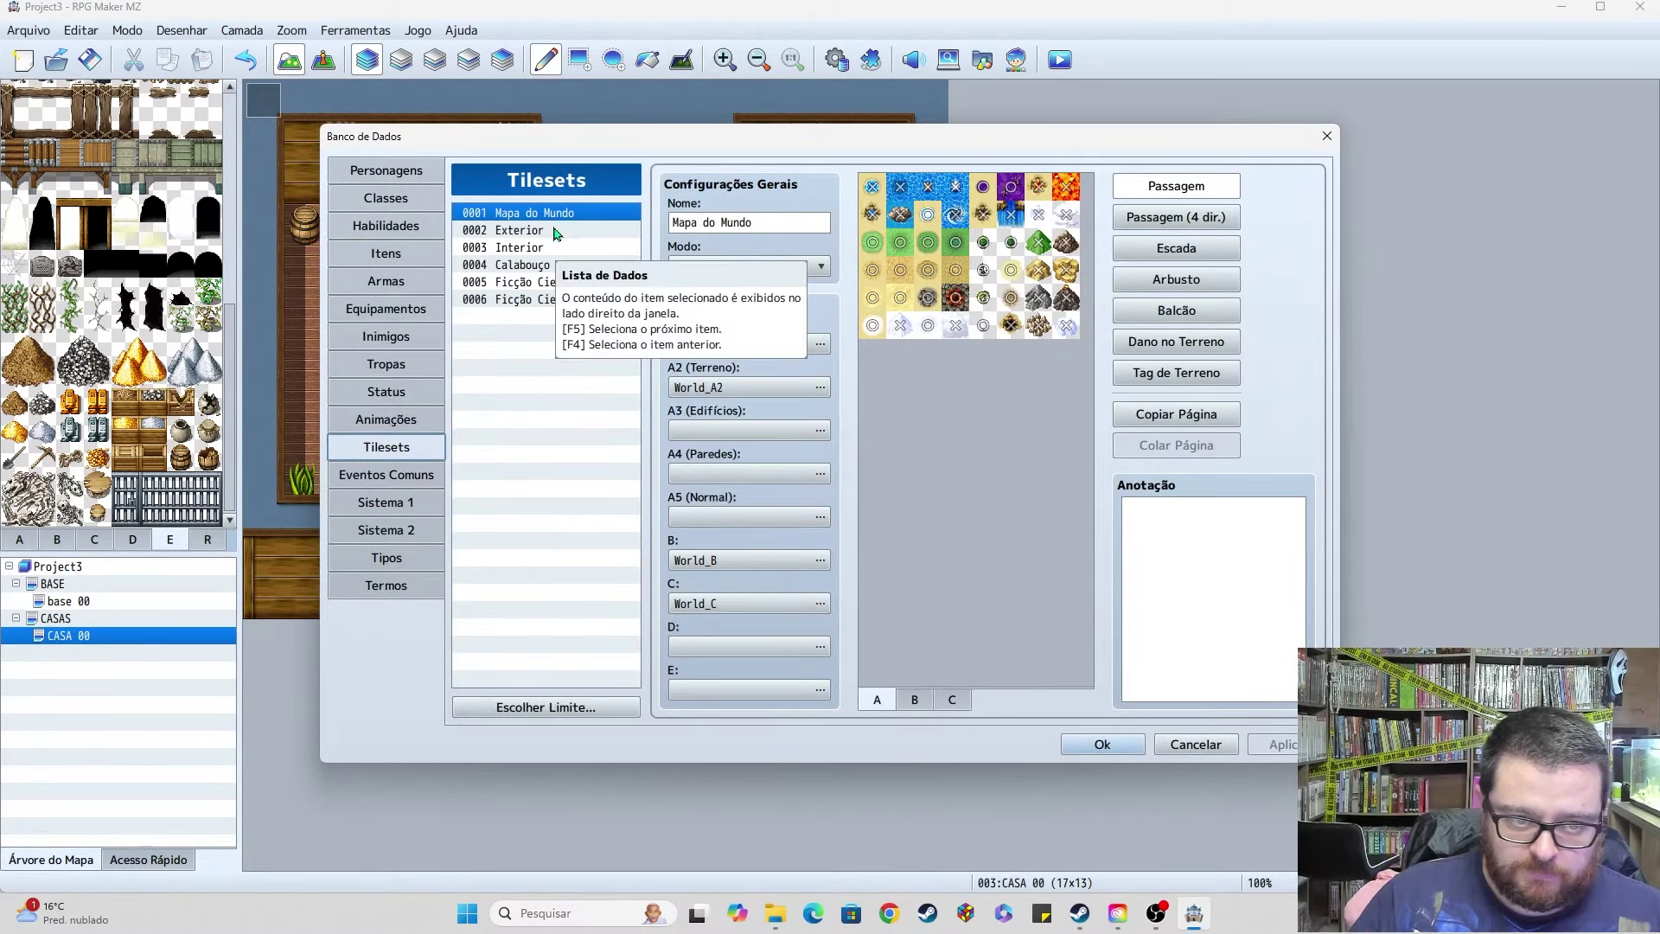
click(523, 249)
click(761, 690)
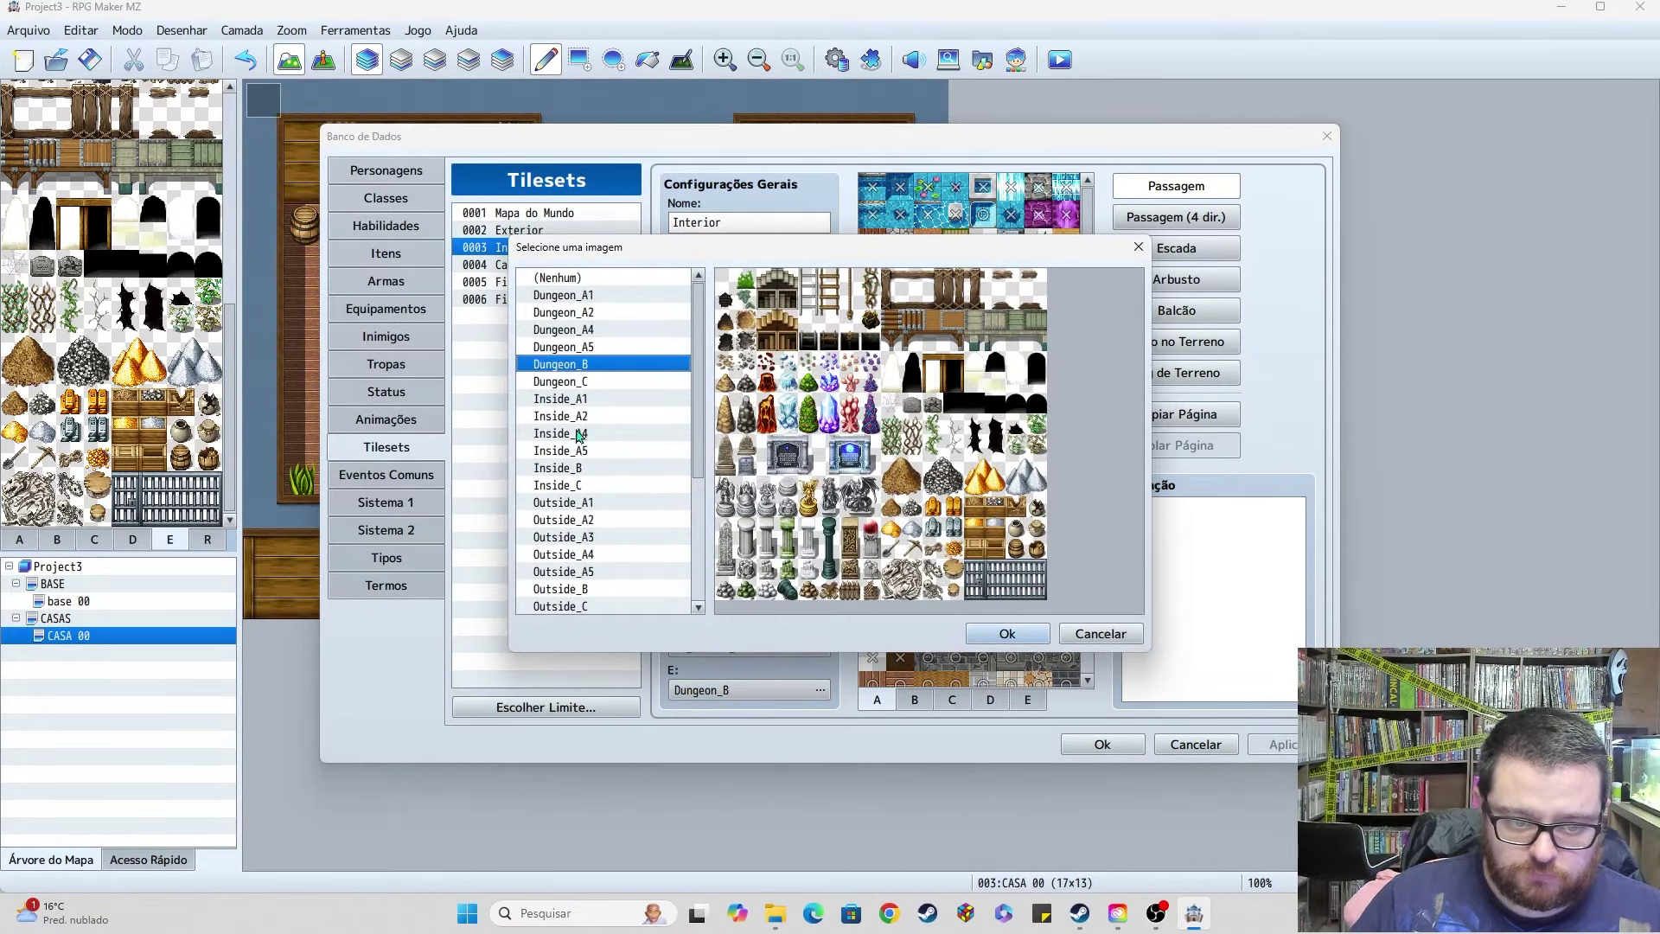
click(588, 505)
click(594, 524)
click(596, 541)
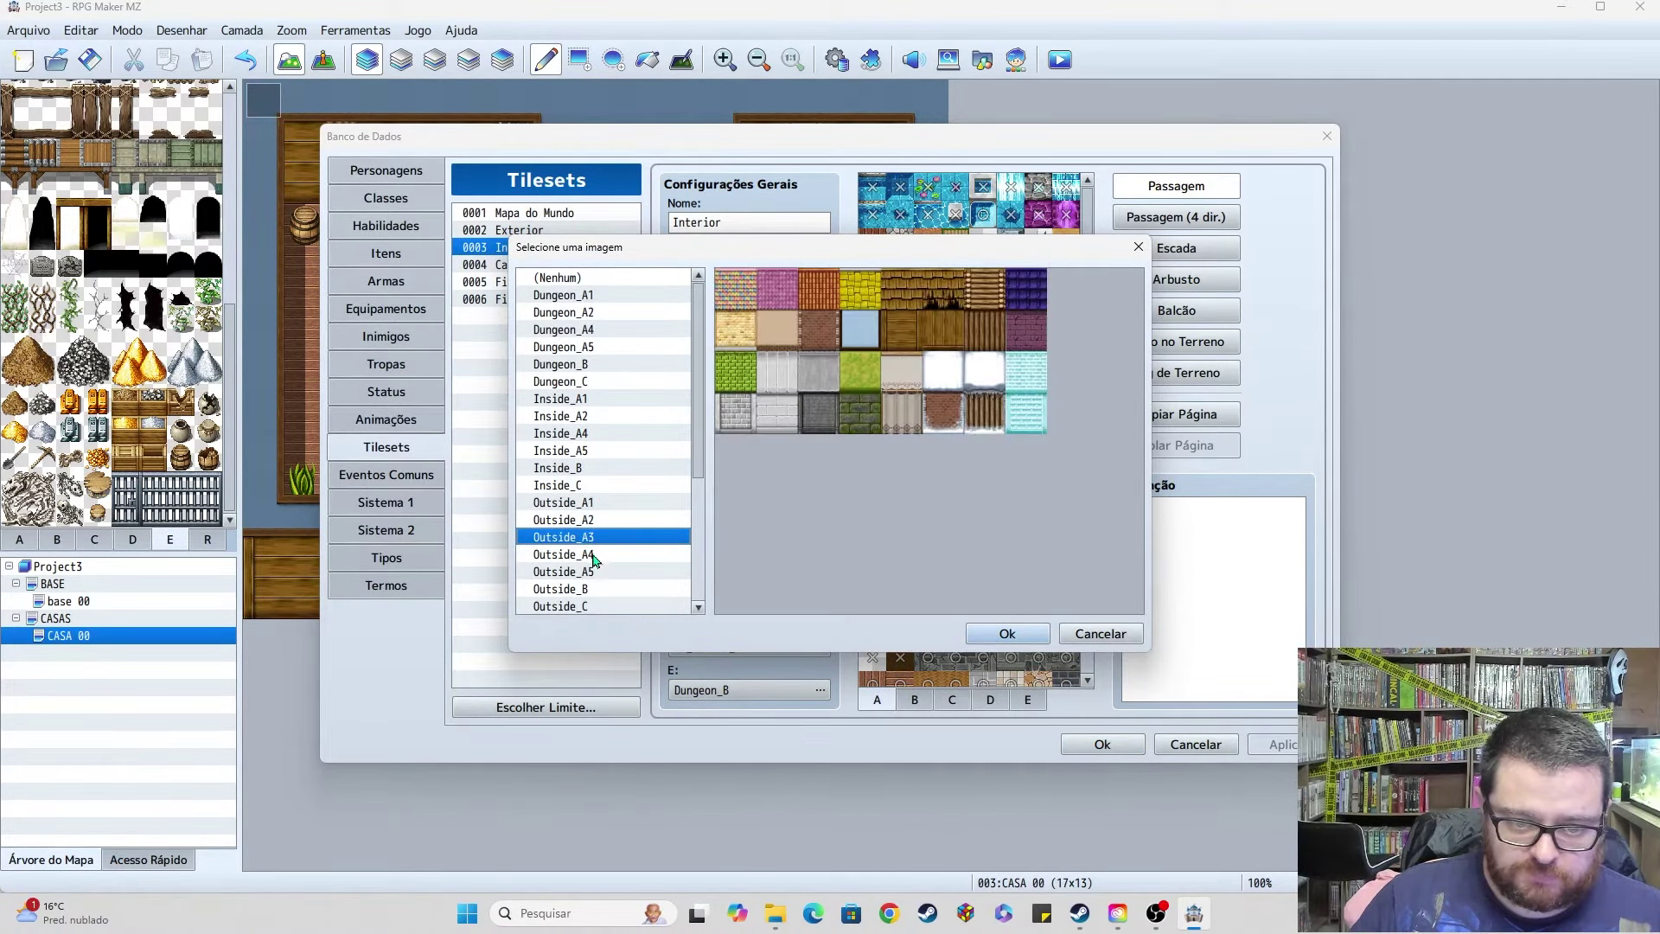
click(596, 557)
click(586, 573)
click(587, 589)
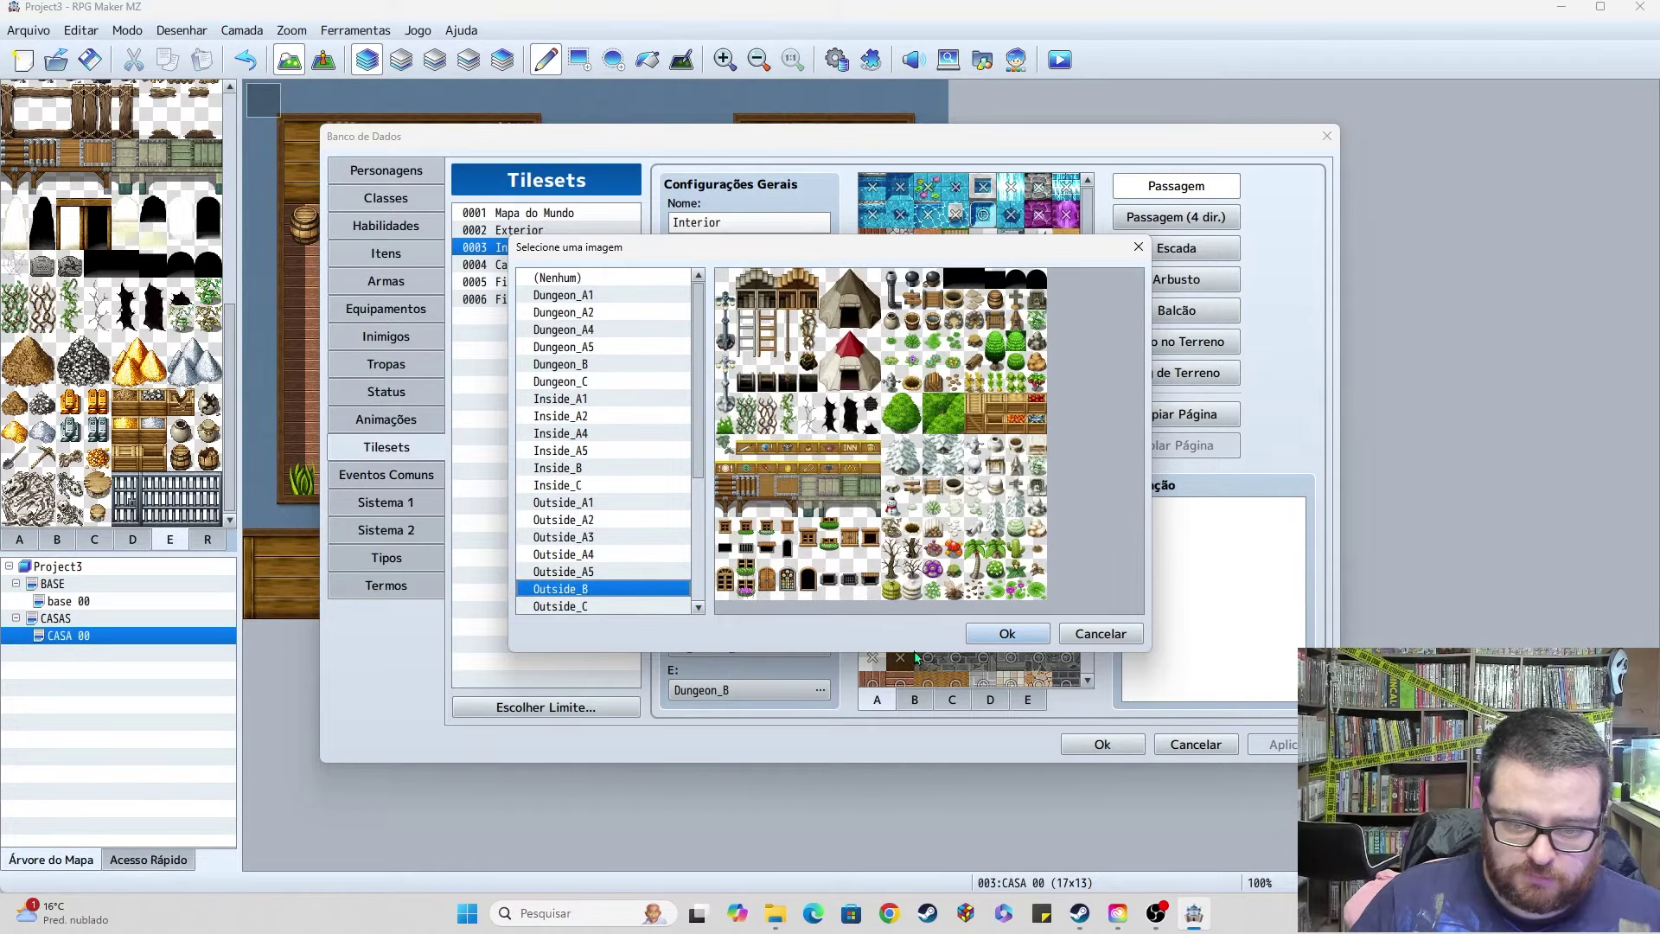
click(1007, 634)
click(1098, 743)
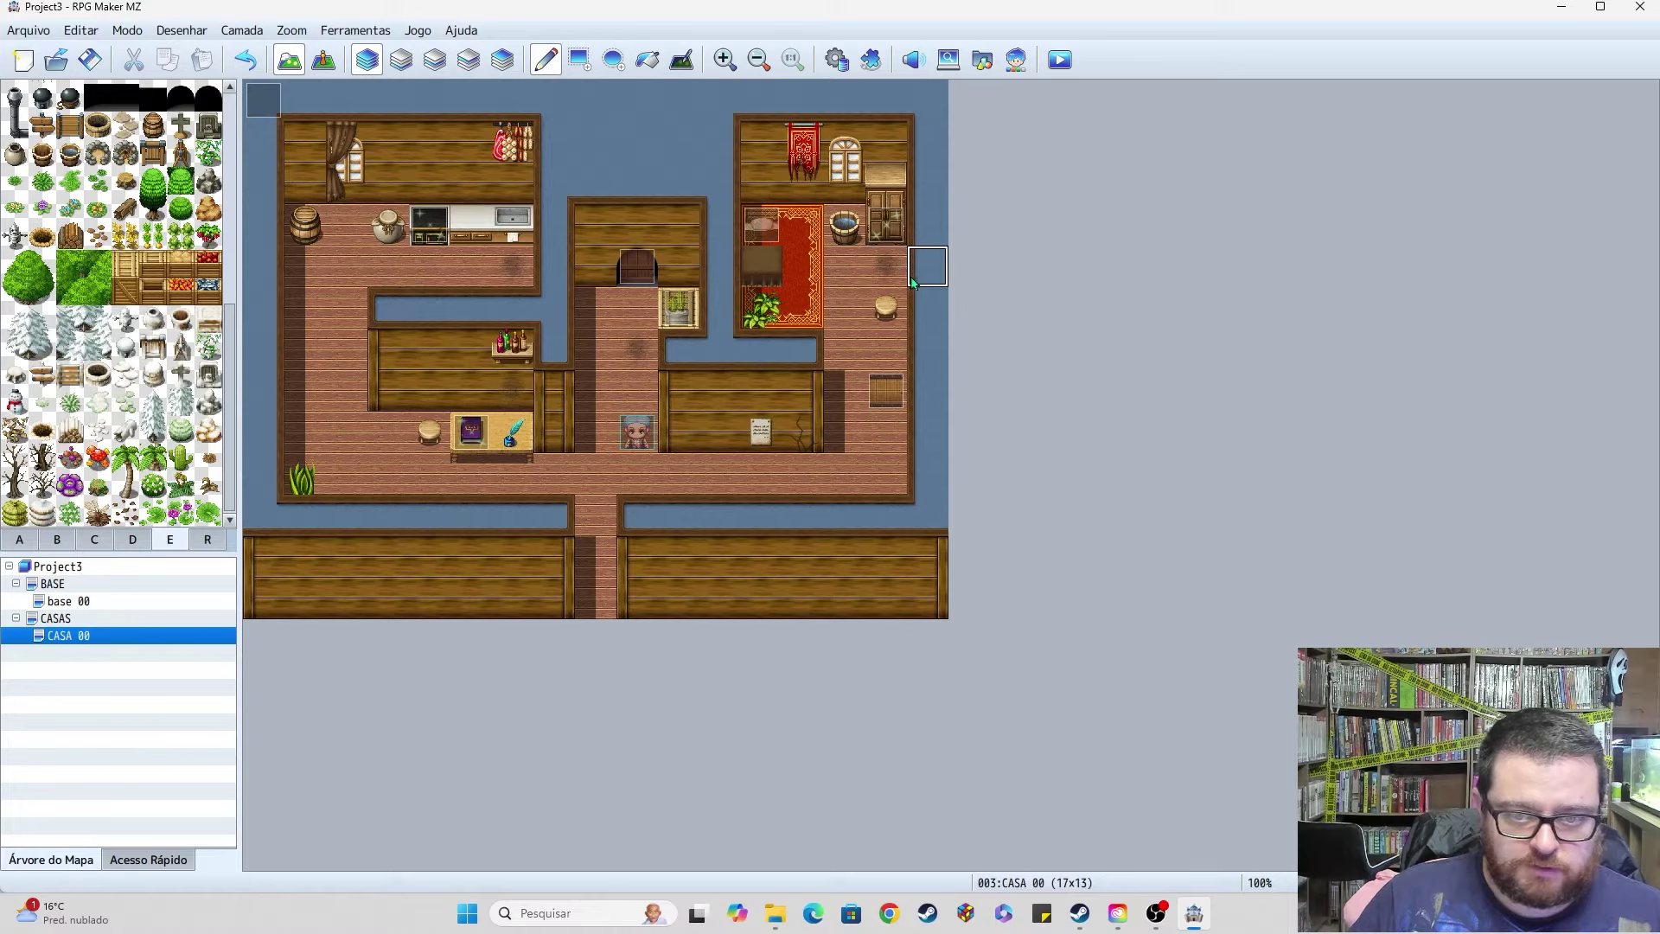
Step: Delete the Porta (CASA 00) event from the map in event mode
click(324, 60)
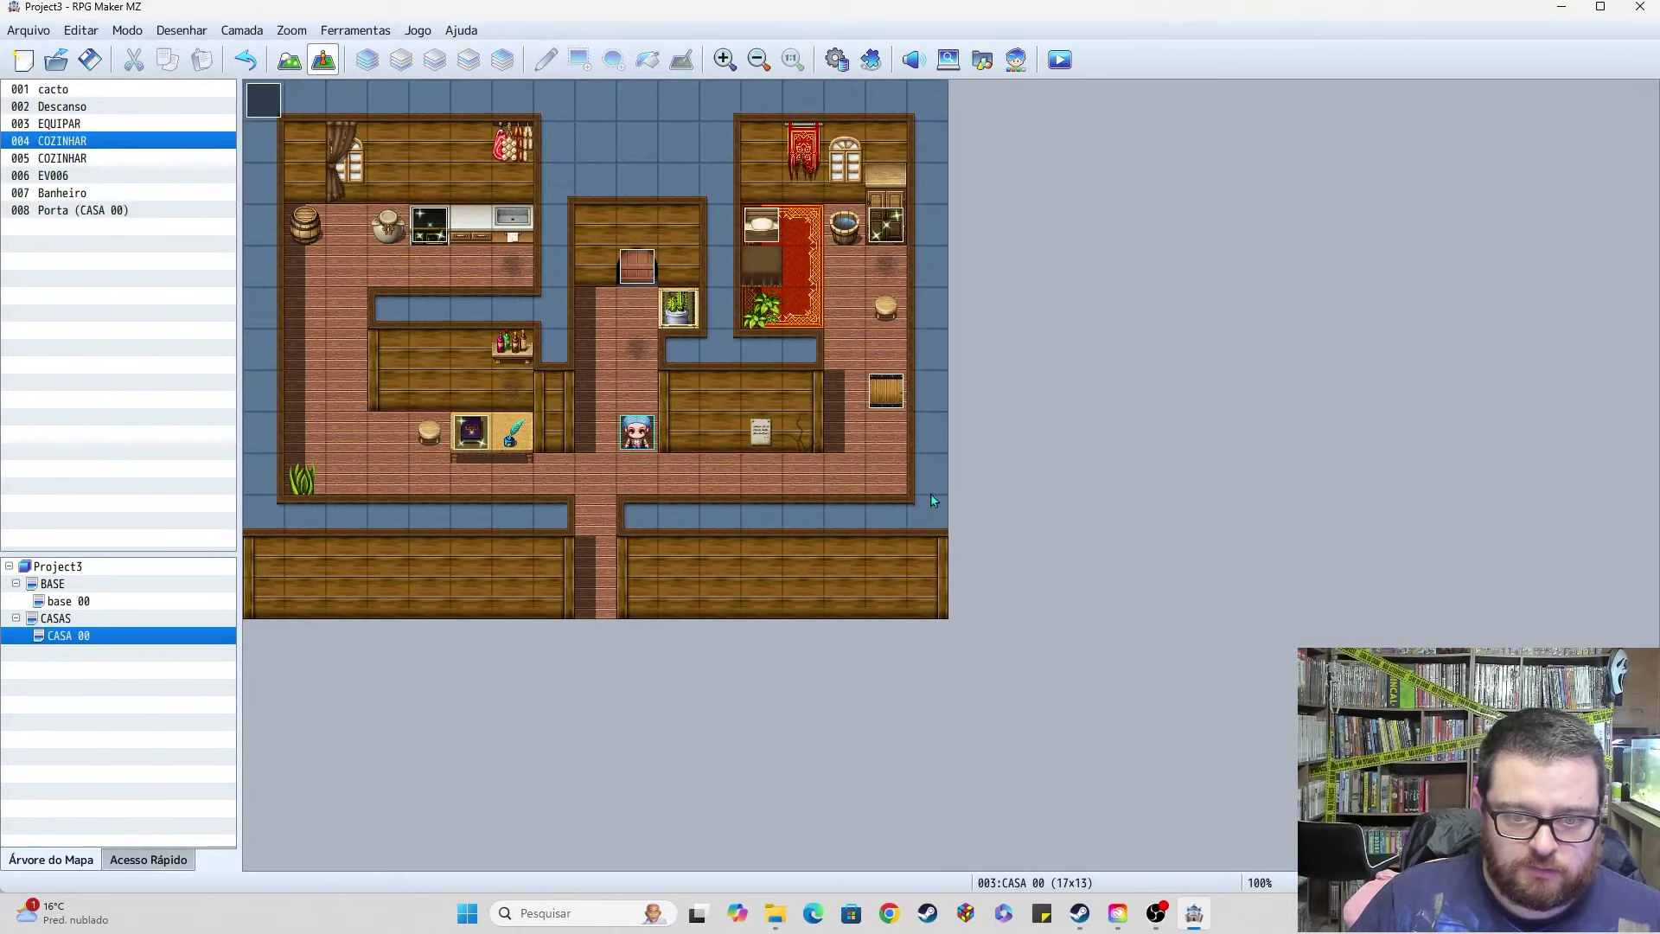
click(889, 390)
key(Delete)
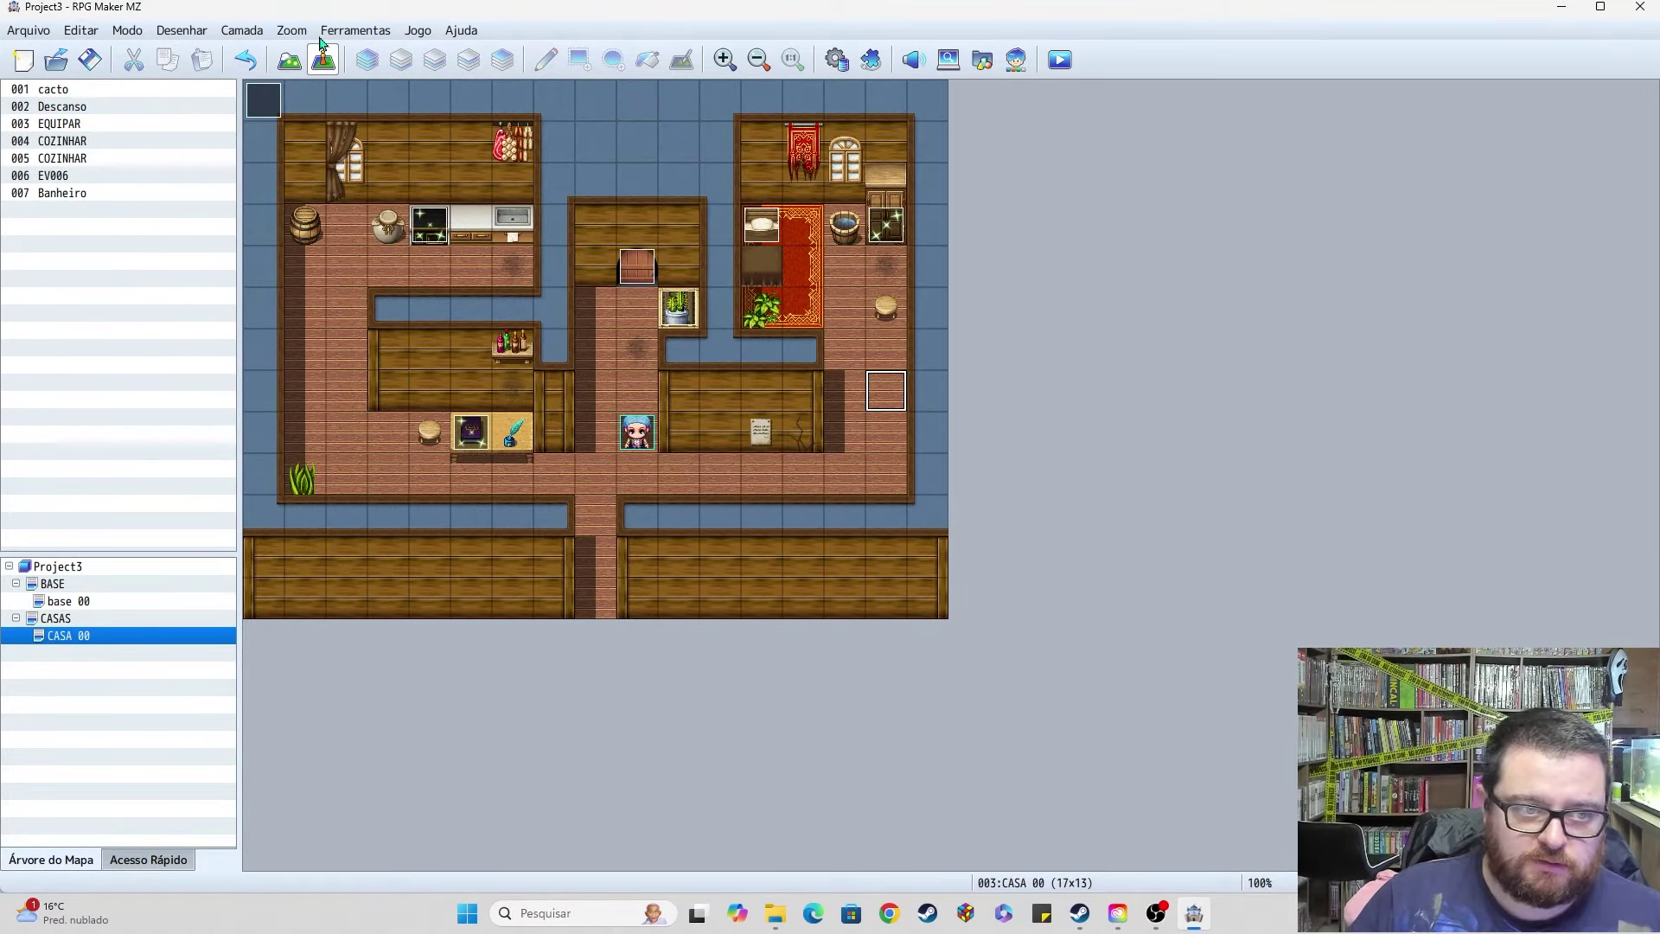
Step: Return to map editing and look through tile sets E and C for a decoration to replace the kitchen barrel
click(296, 62)
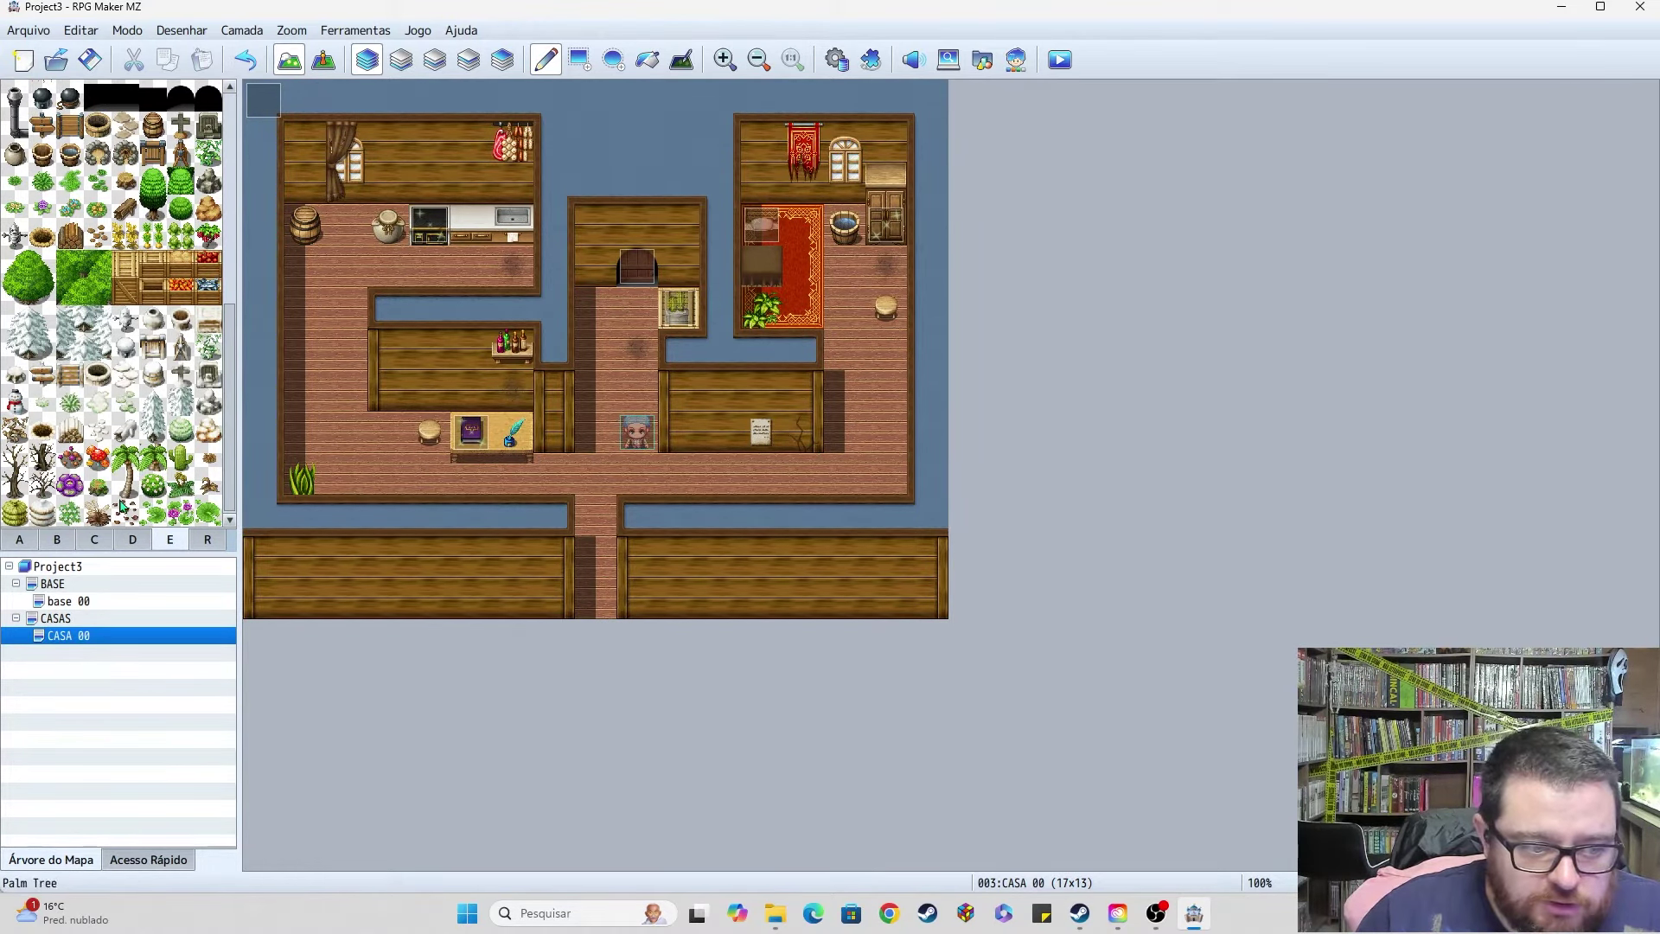
scroll(132, 399, down, 10)
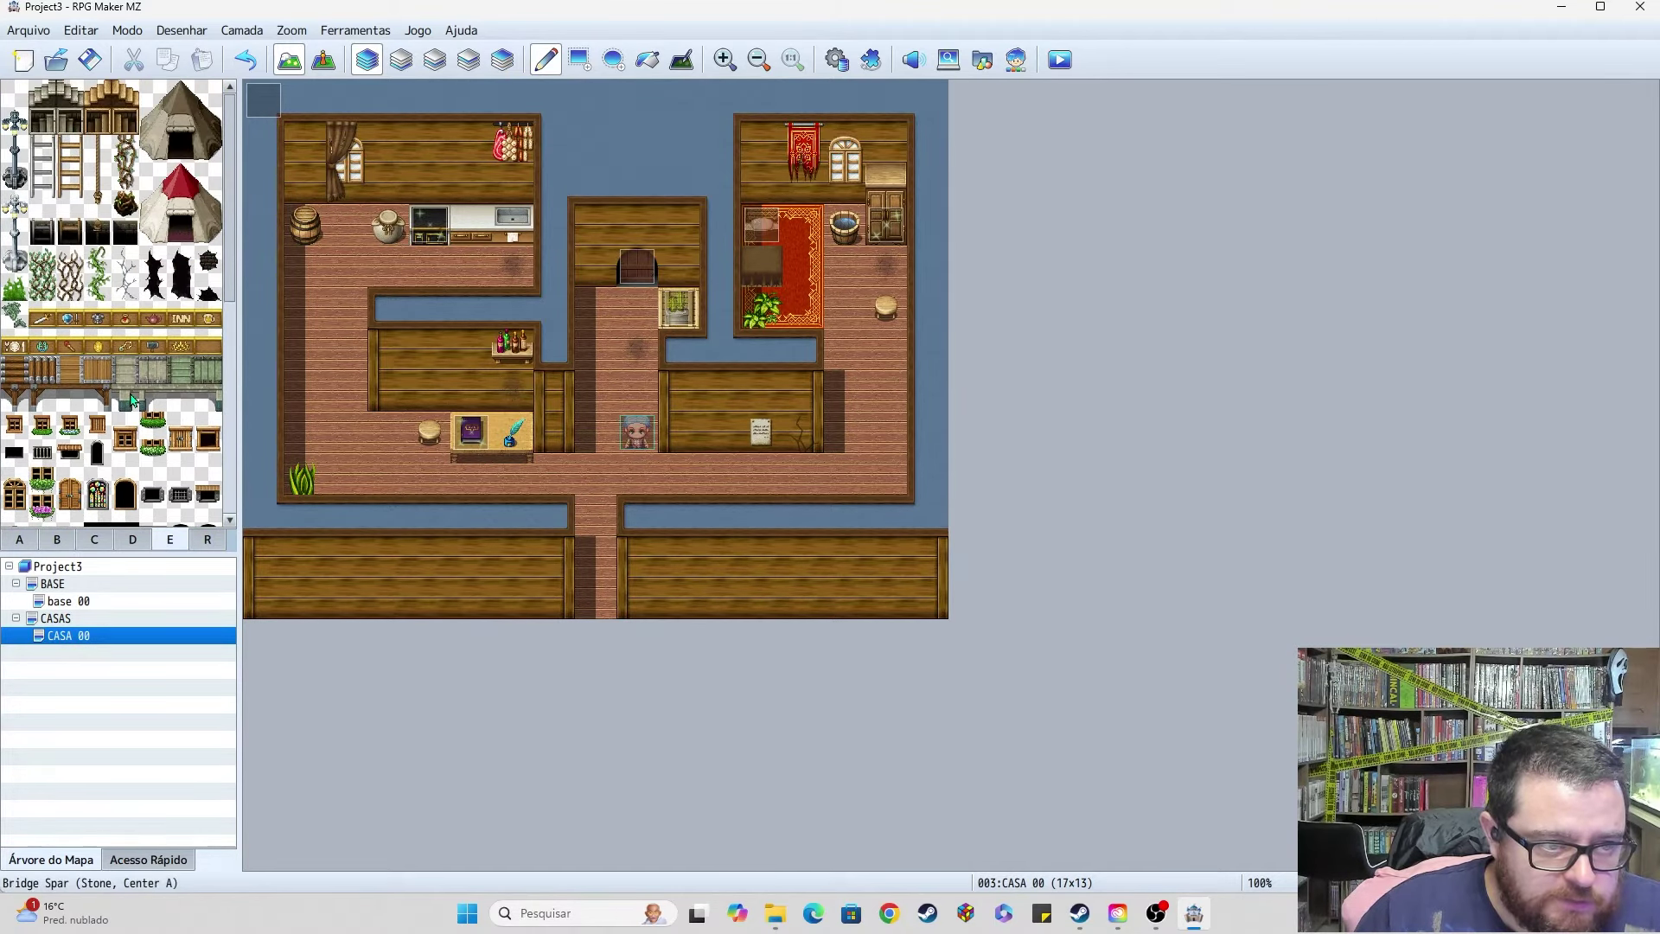
scroll(132, 400, down, 3)
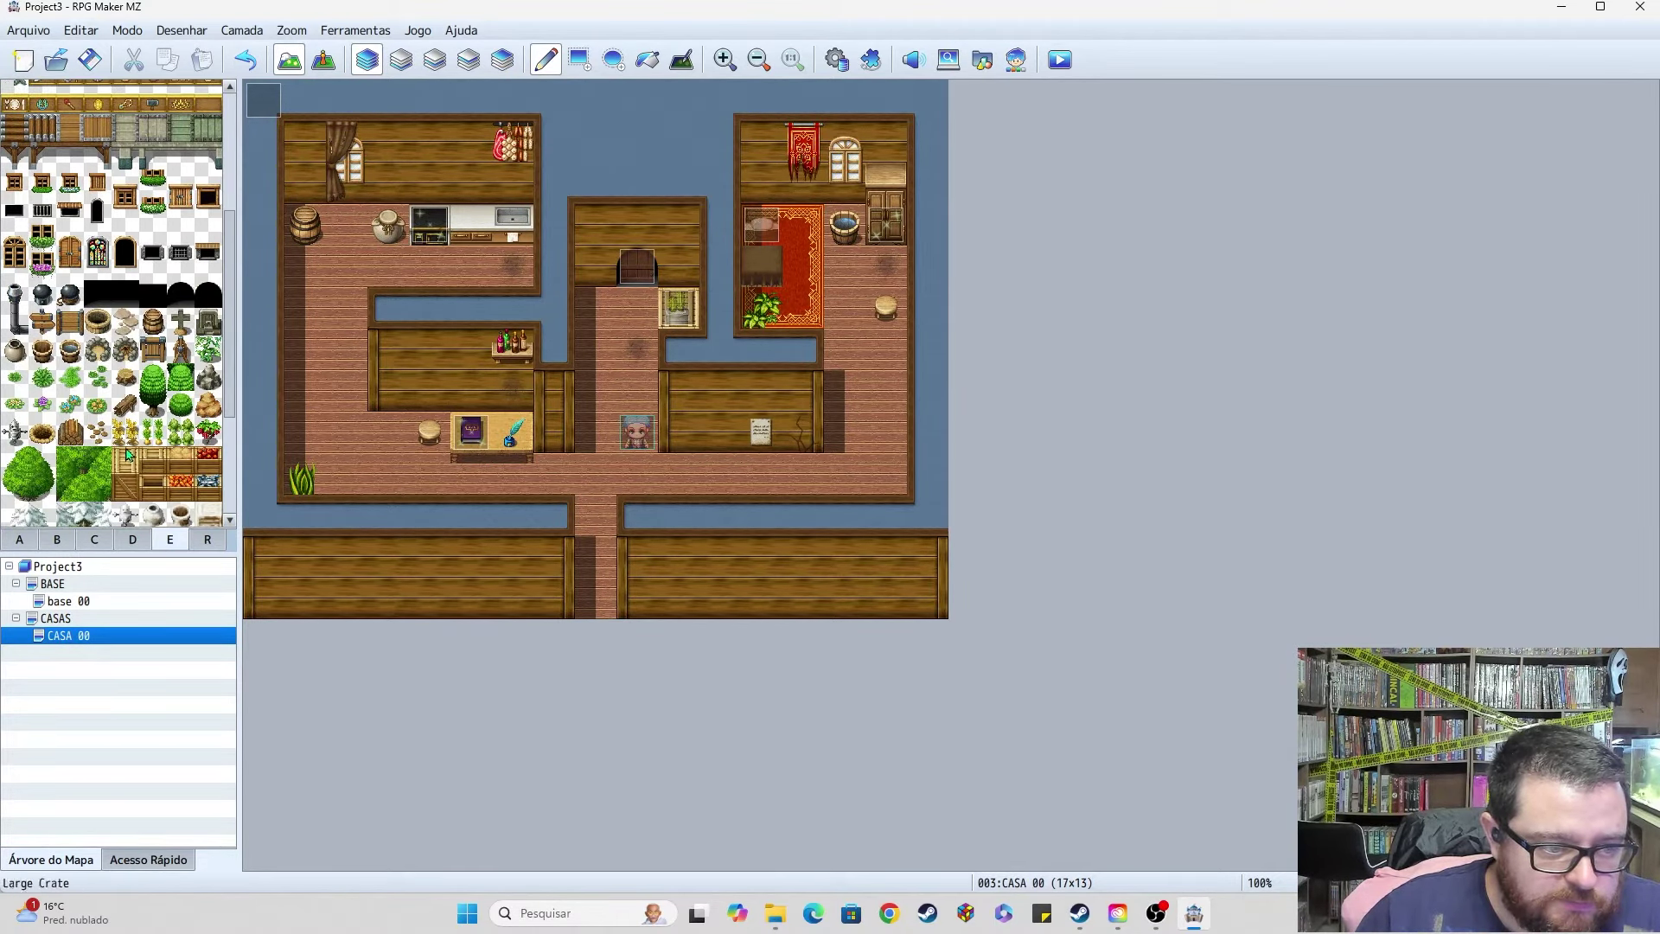
scroll(130, 452, down, 3)
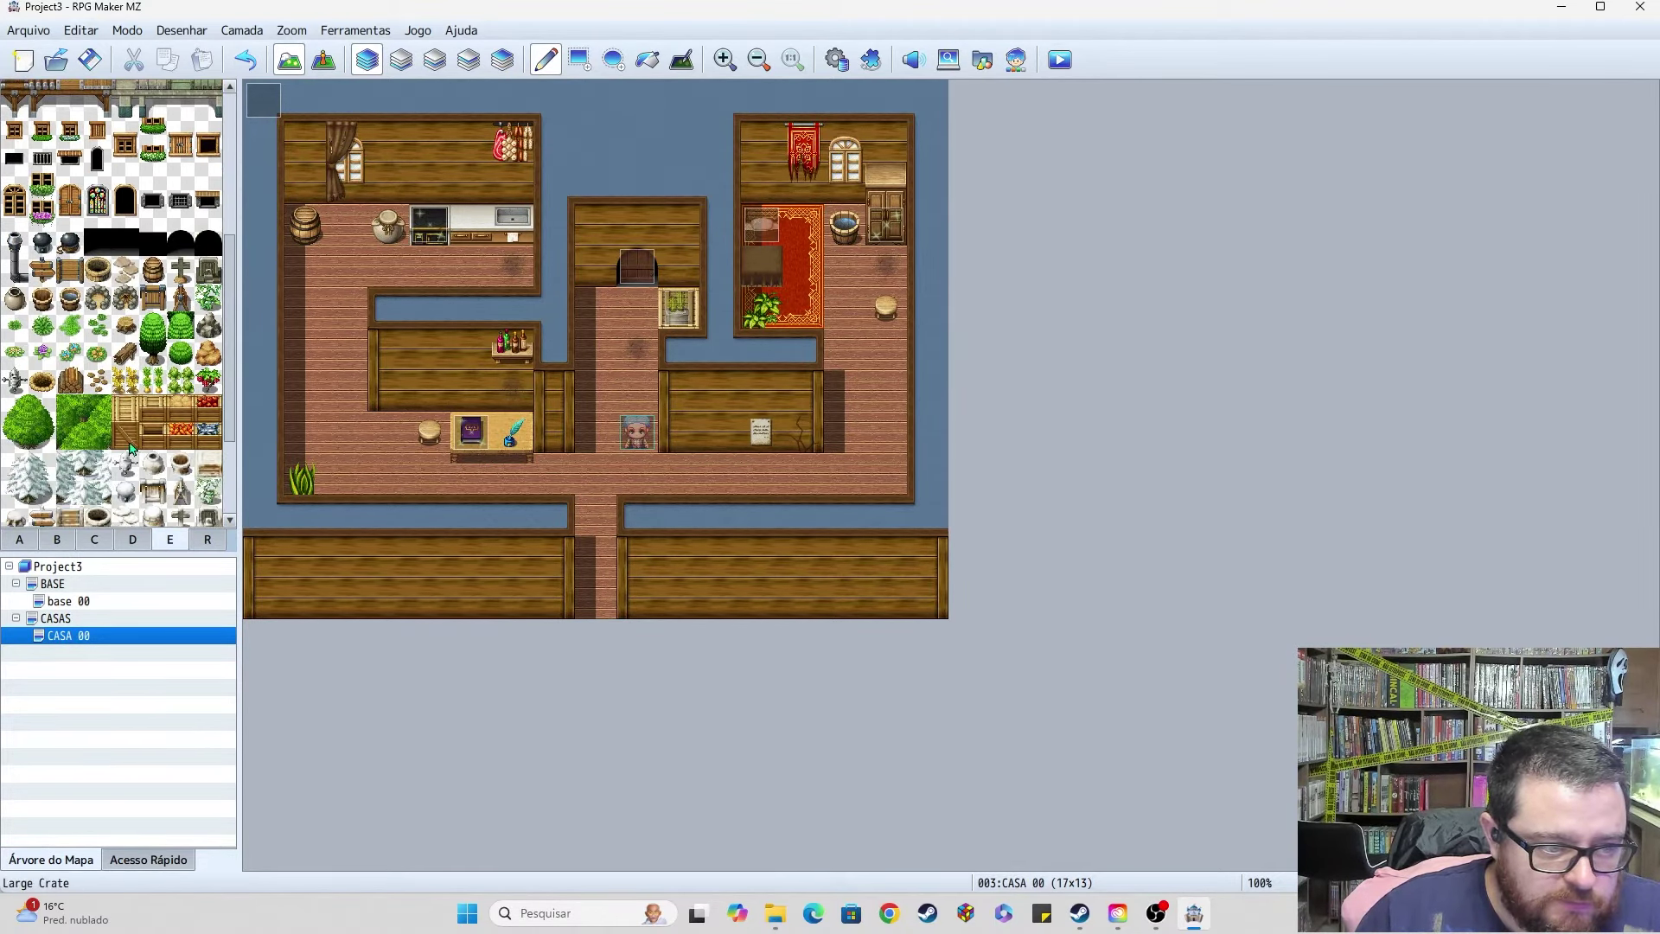
click(134, 538)
click(95, 536)
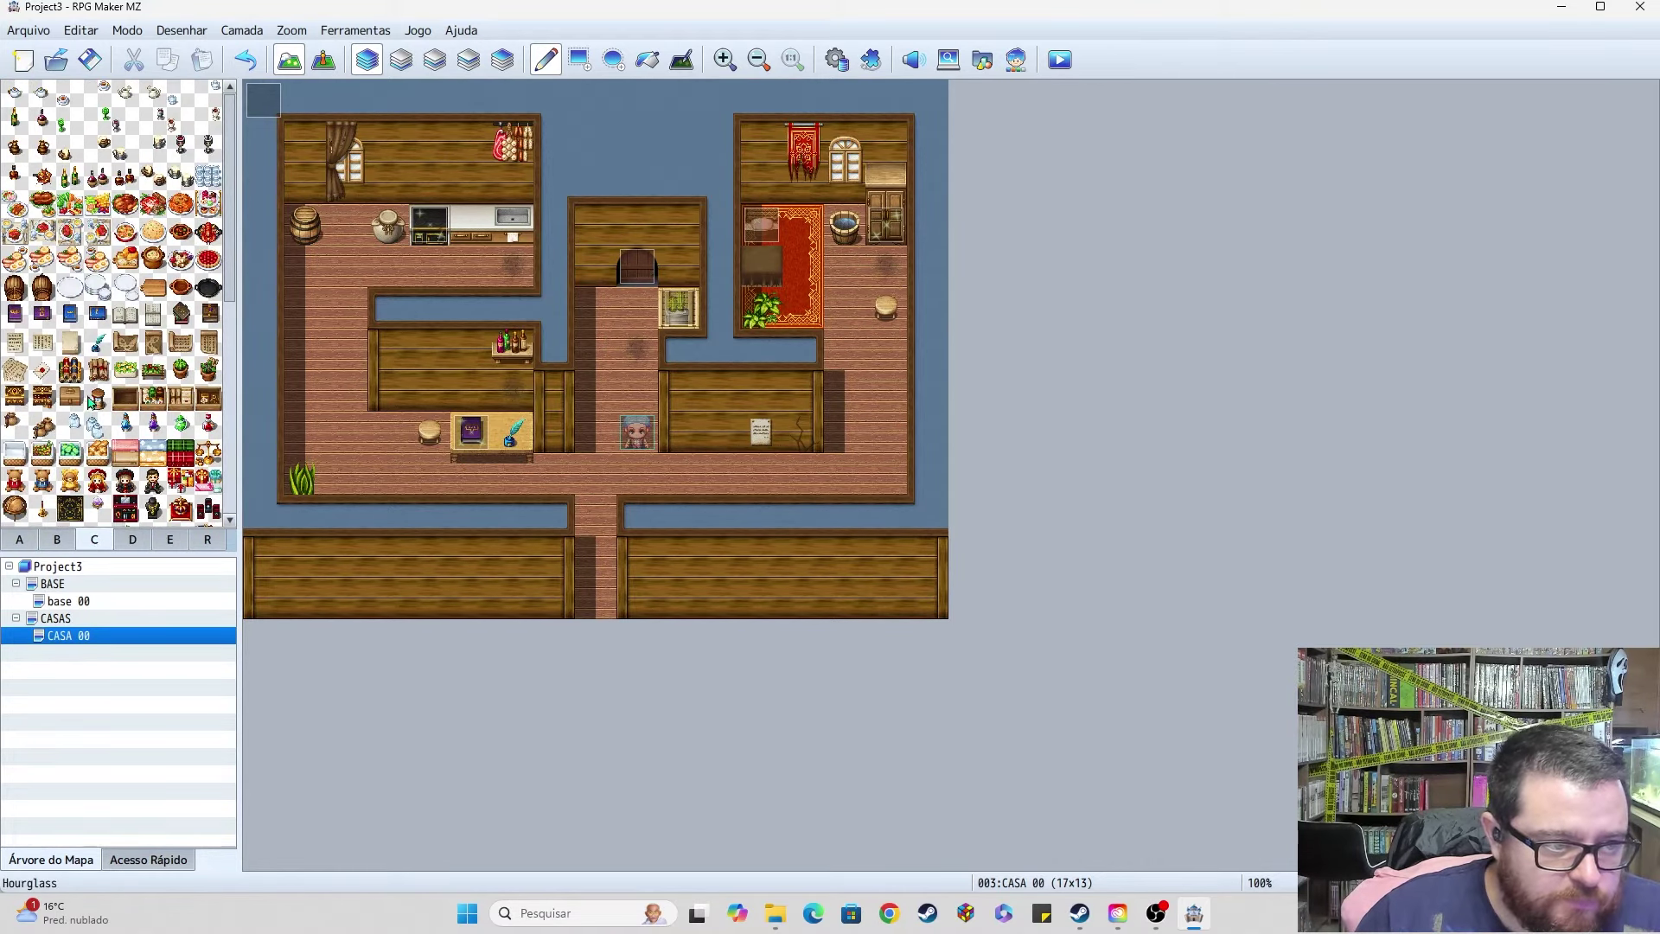
scroll(139, 432, down, 3)
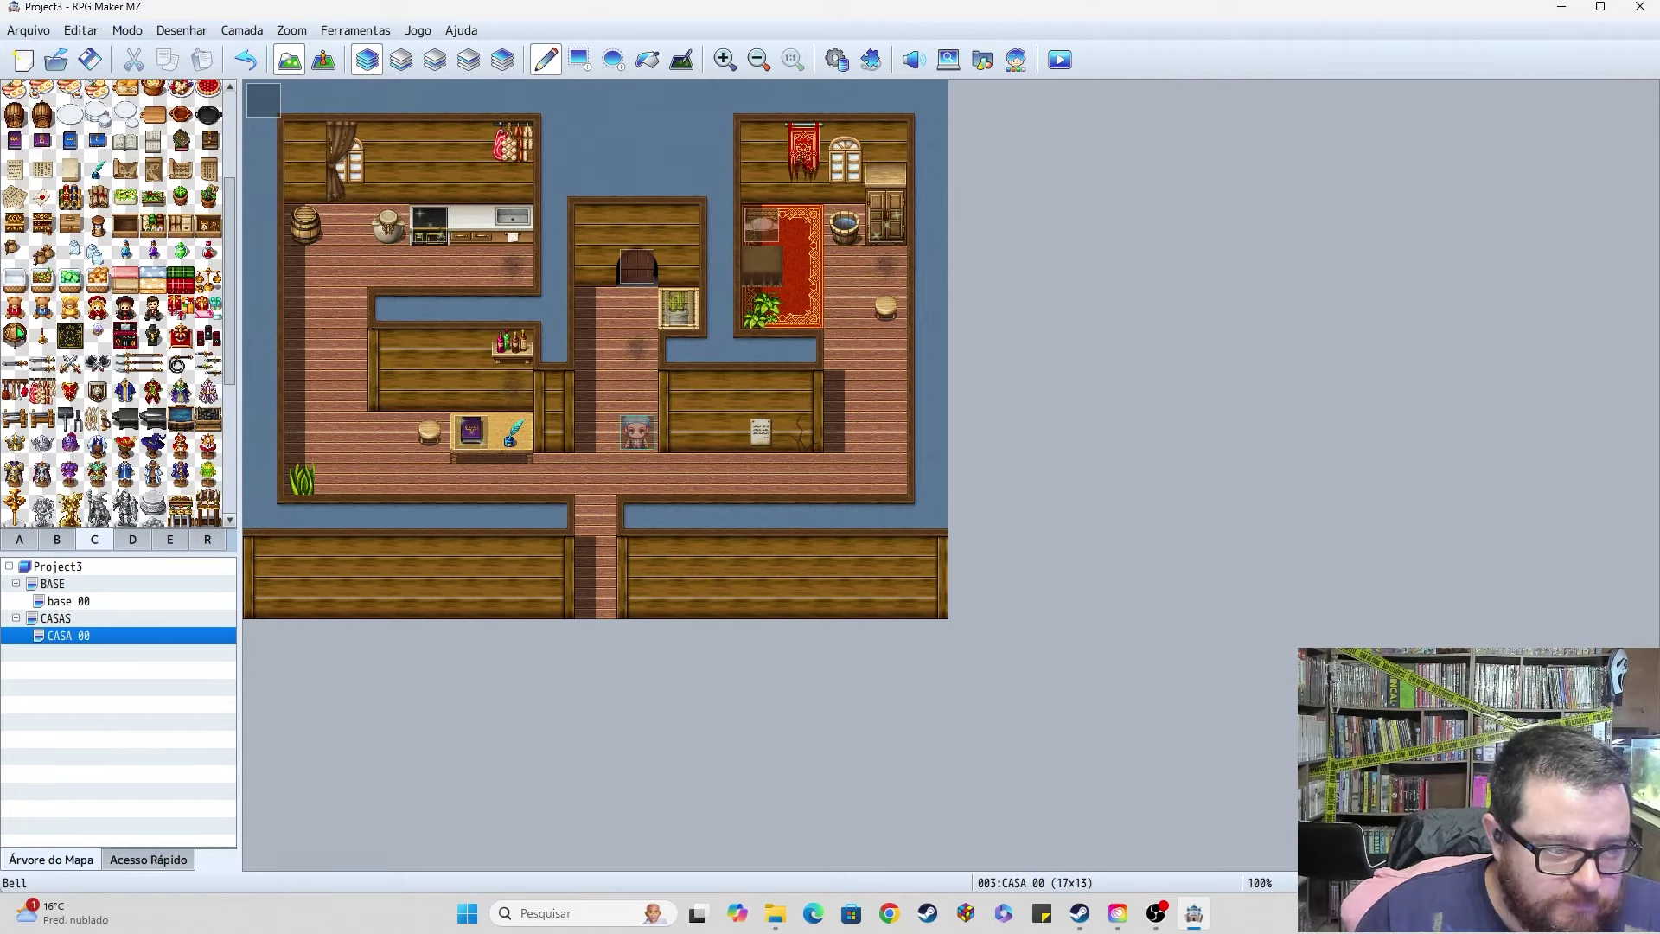
scroll(99, 428, down, 3)
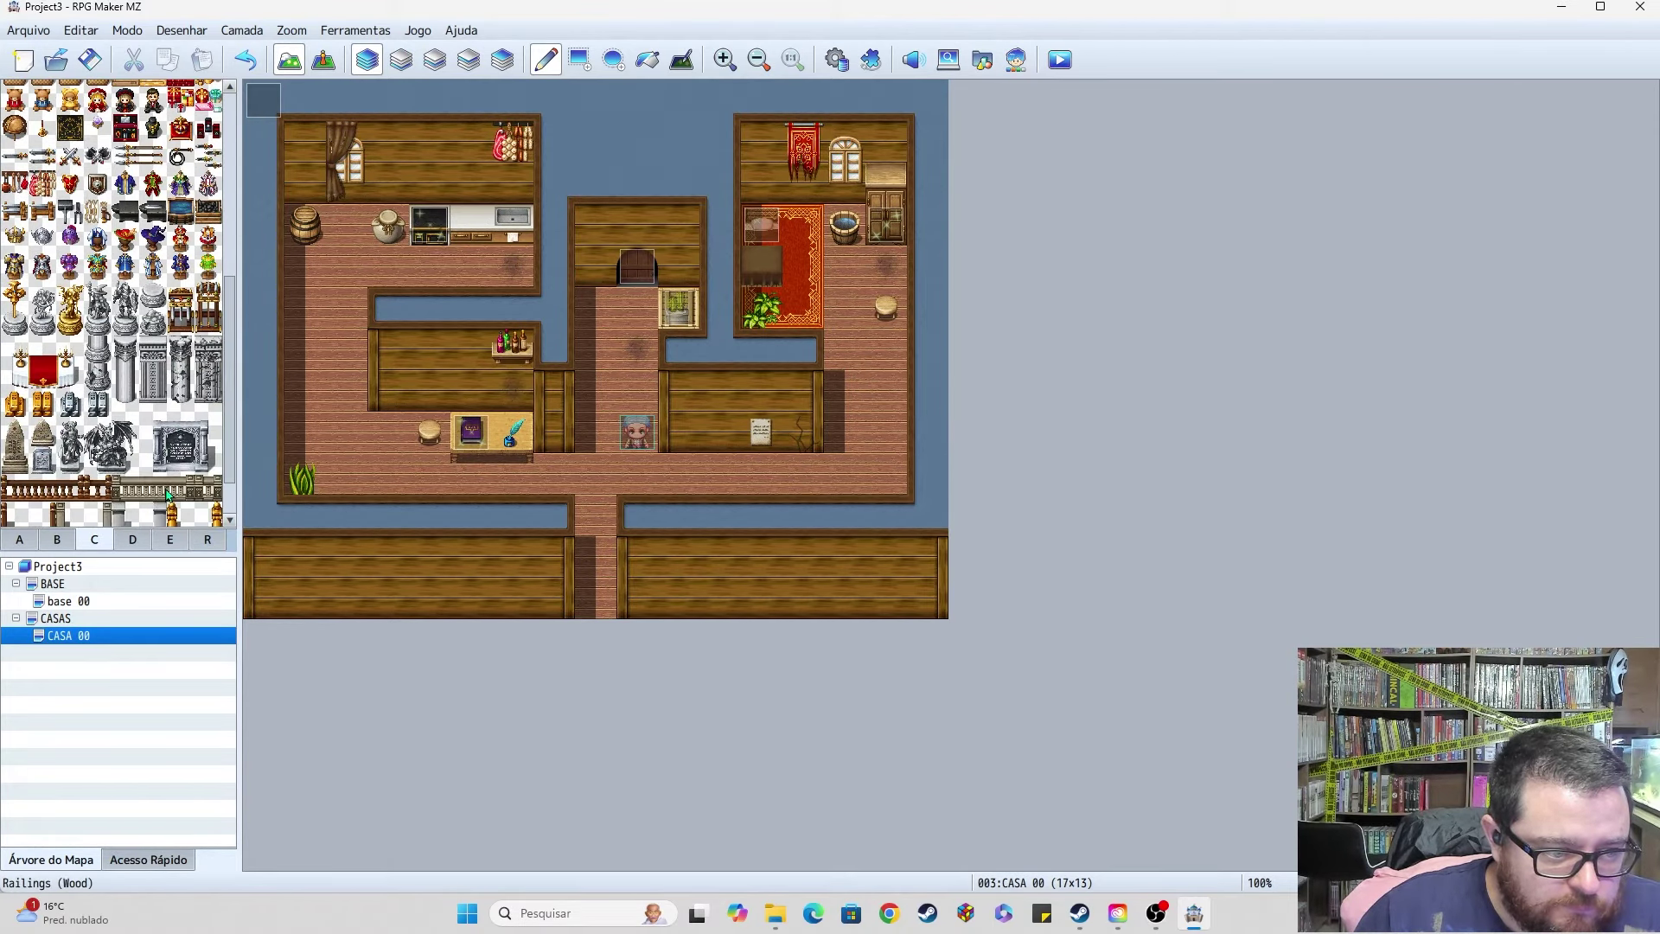
scroll(166, 493, up, 1)
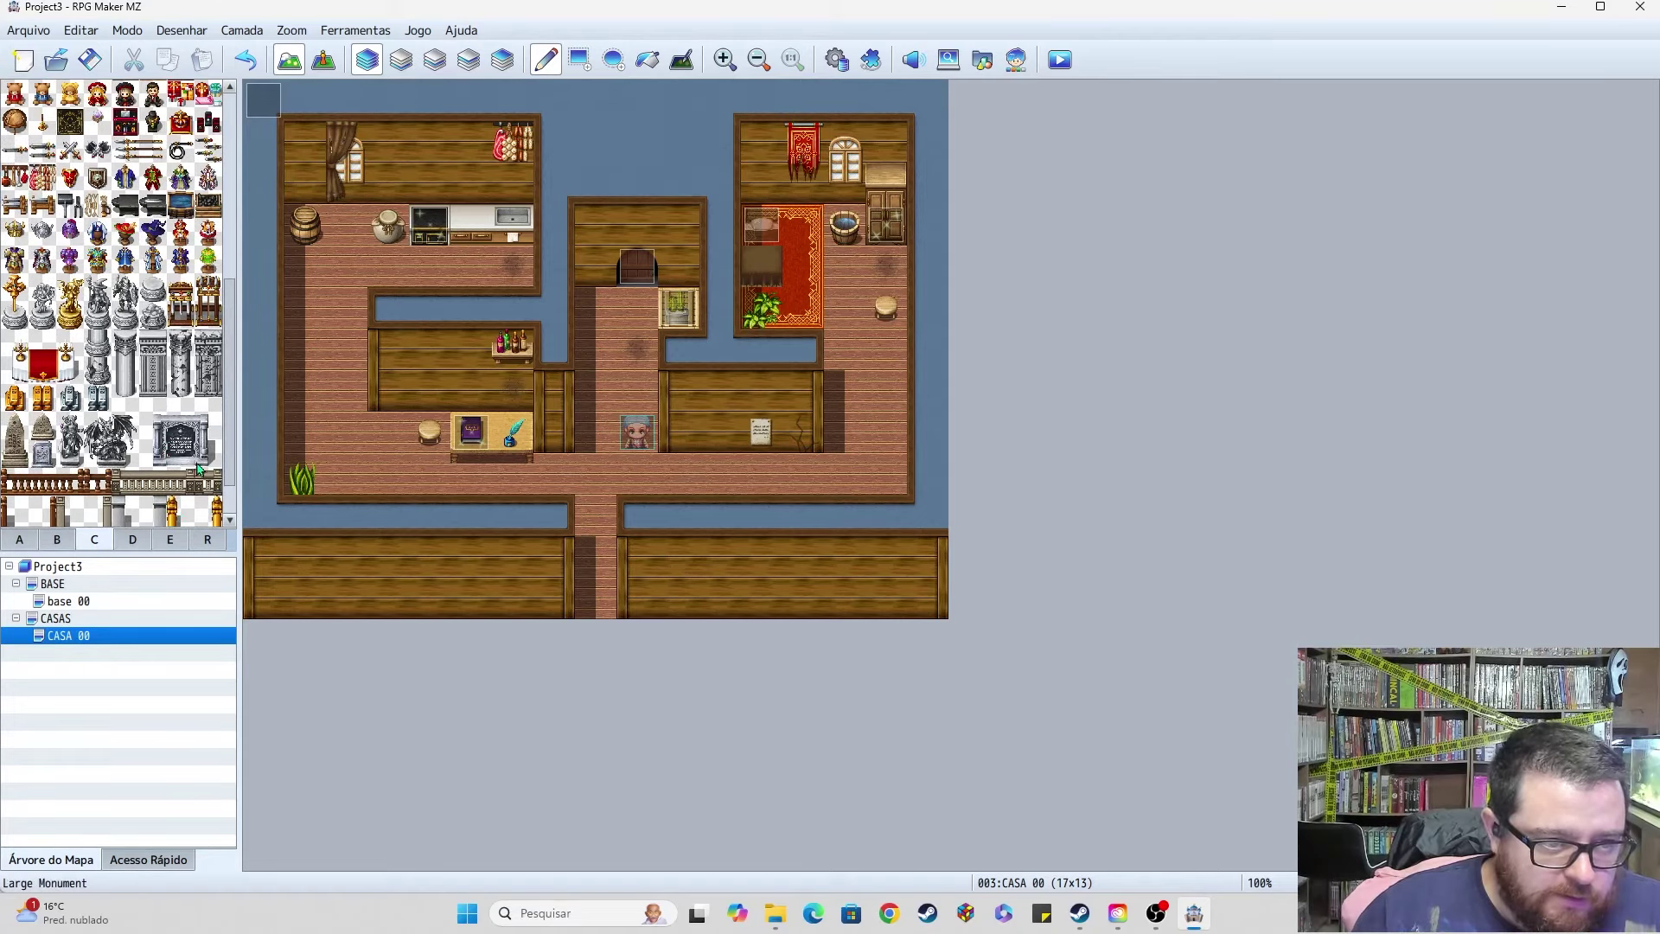
scroll(199, 452, up, 4)
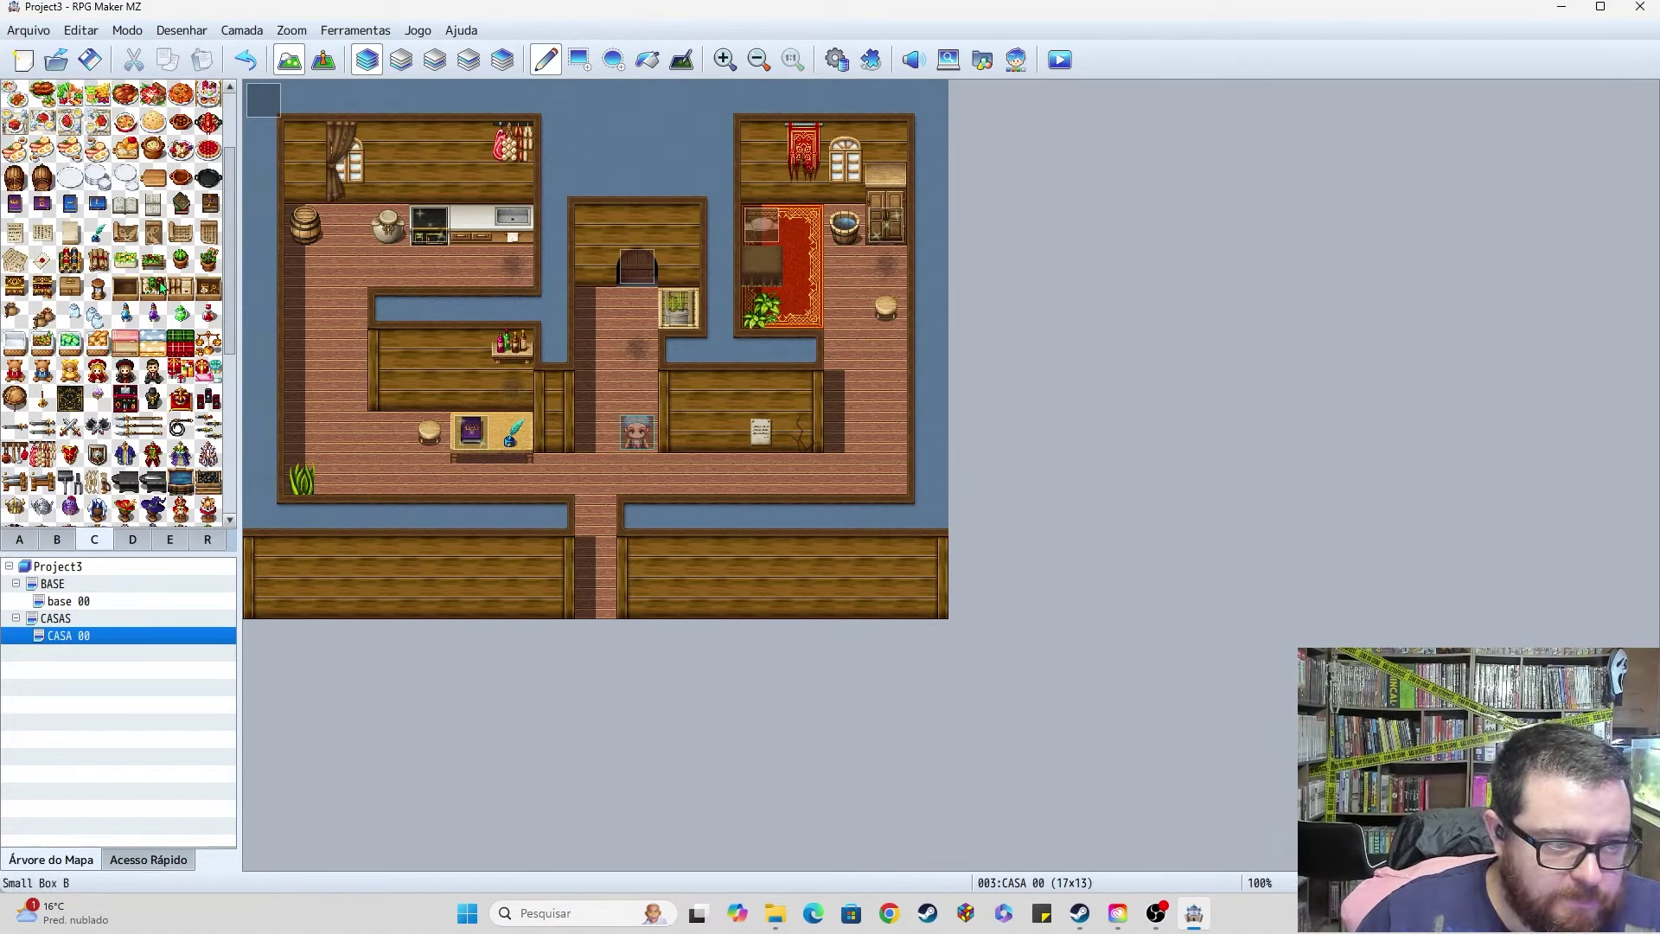
scroll(160, 294, up, 1)
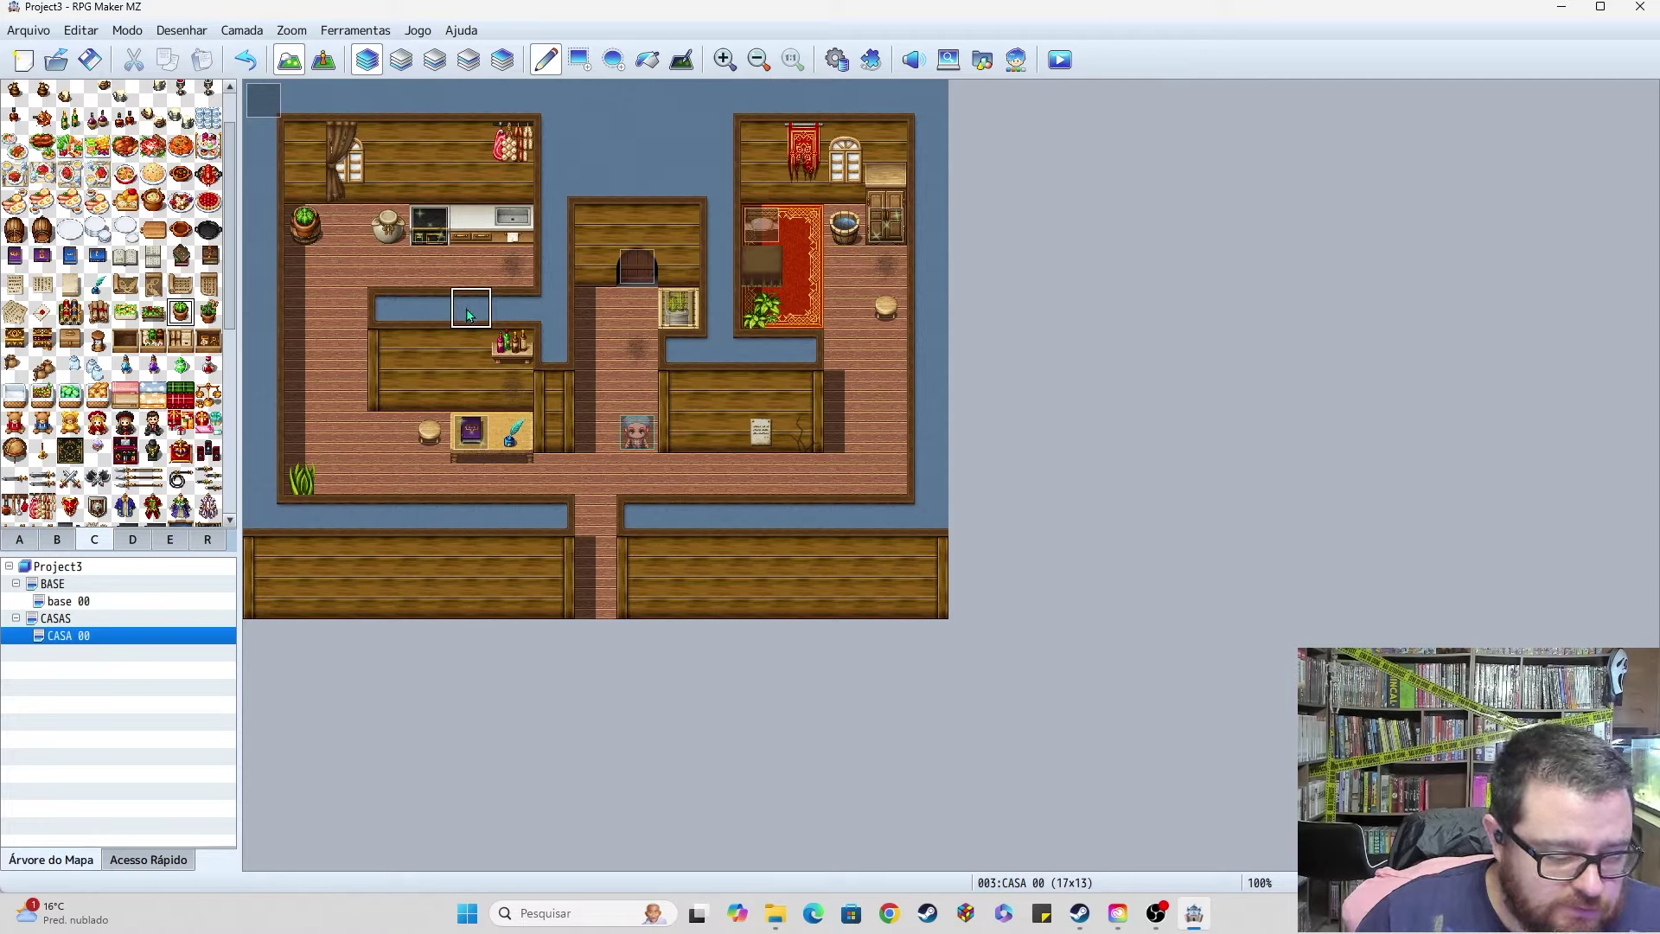
Step: Undo the trial potted plant, try Planter B near the kitchen's left wall, and undo back until the corner barrel is removed
key(ctrl+z)
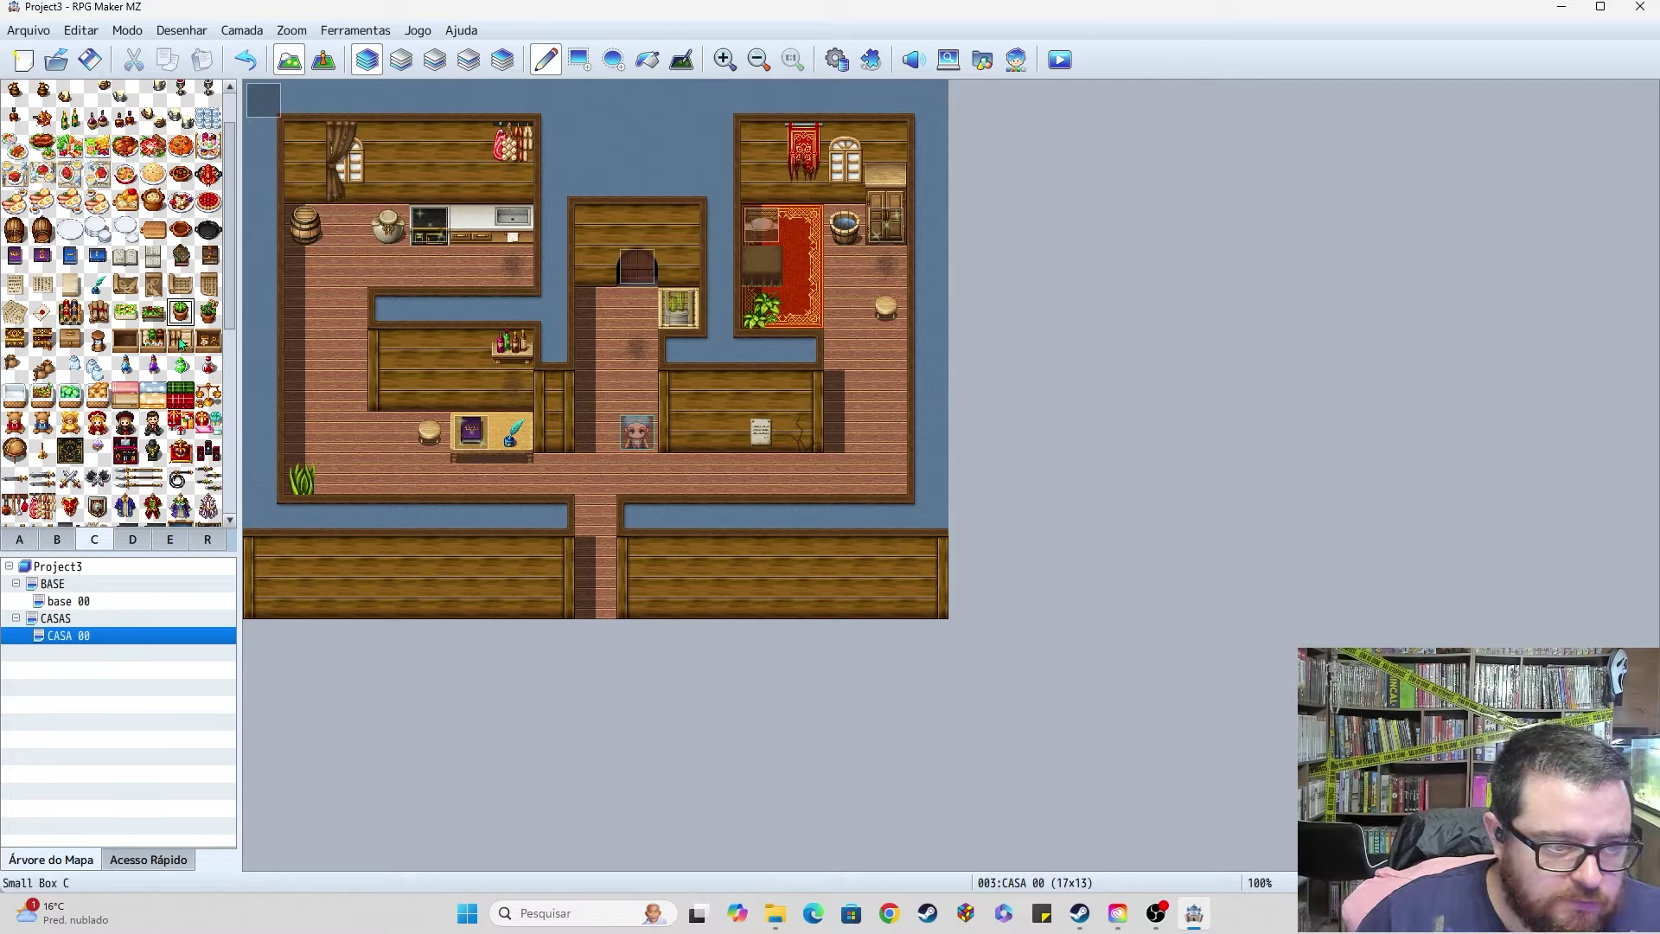
click(153, 313)
click(307, 192)
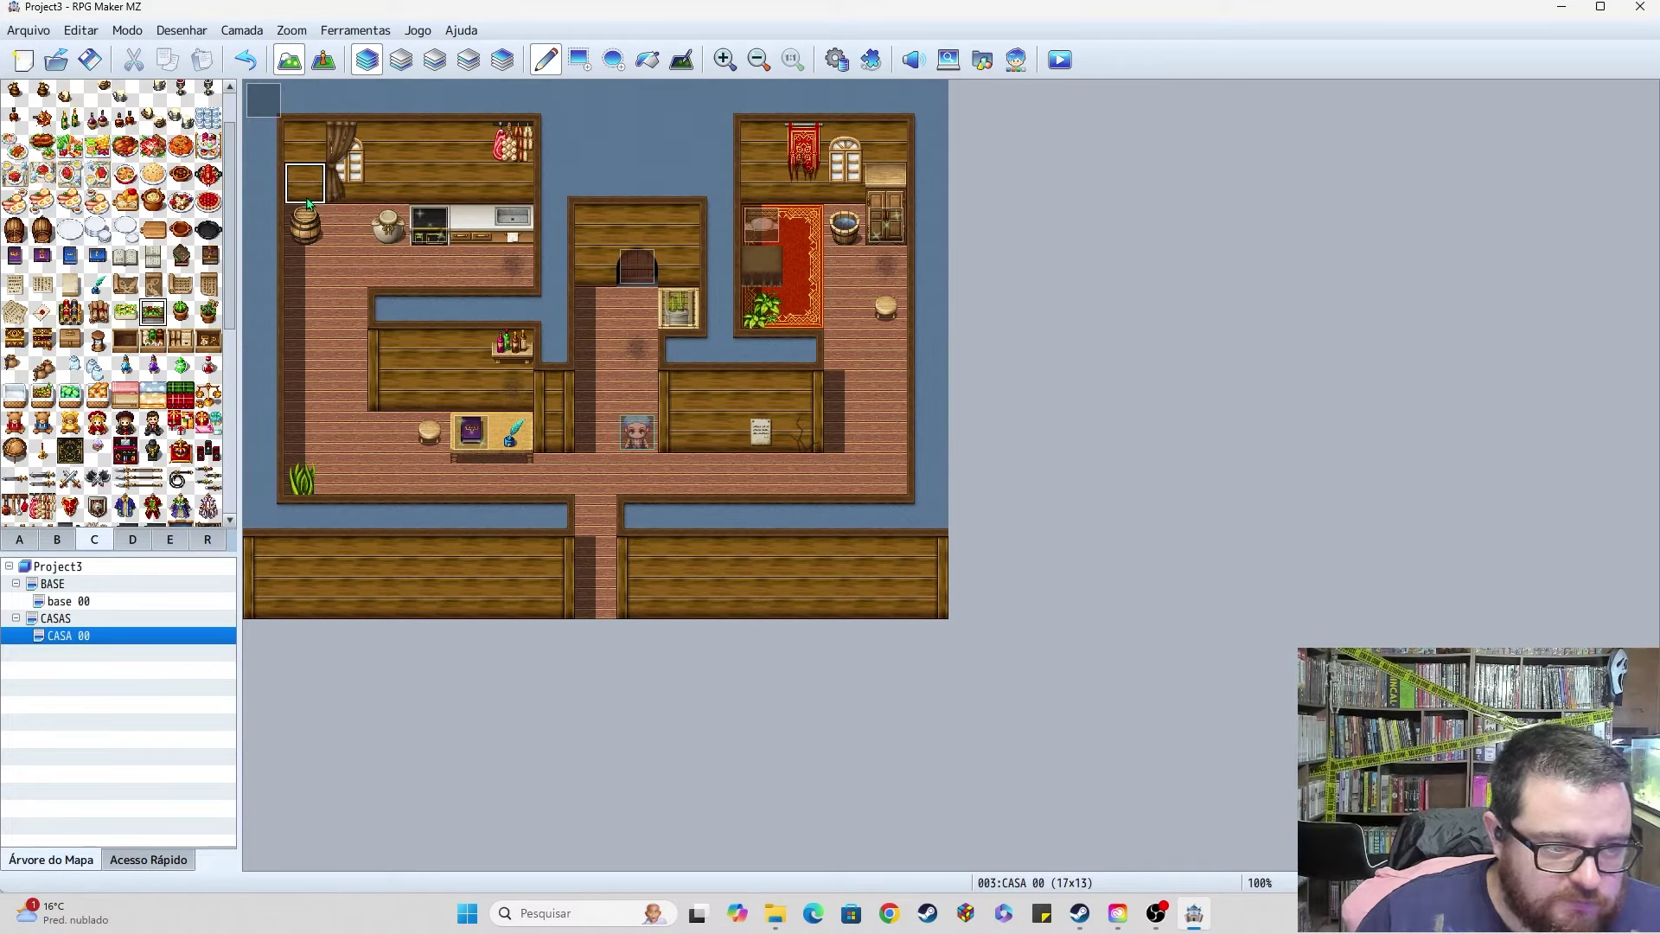
key(ctrl+z)
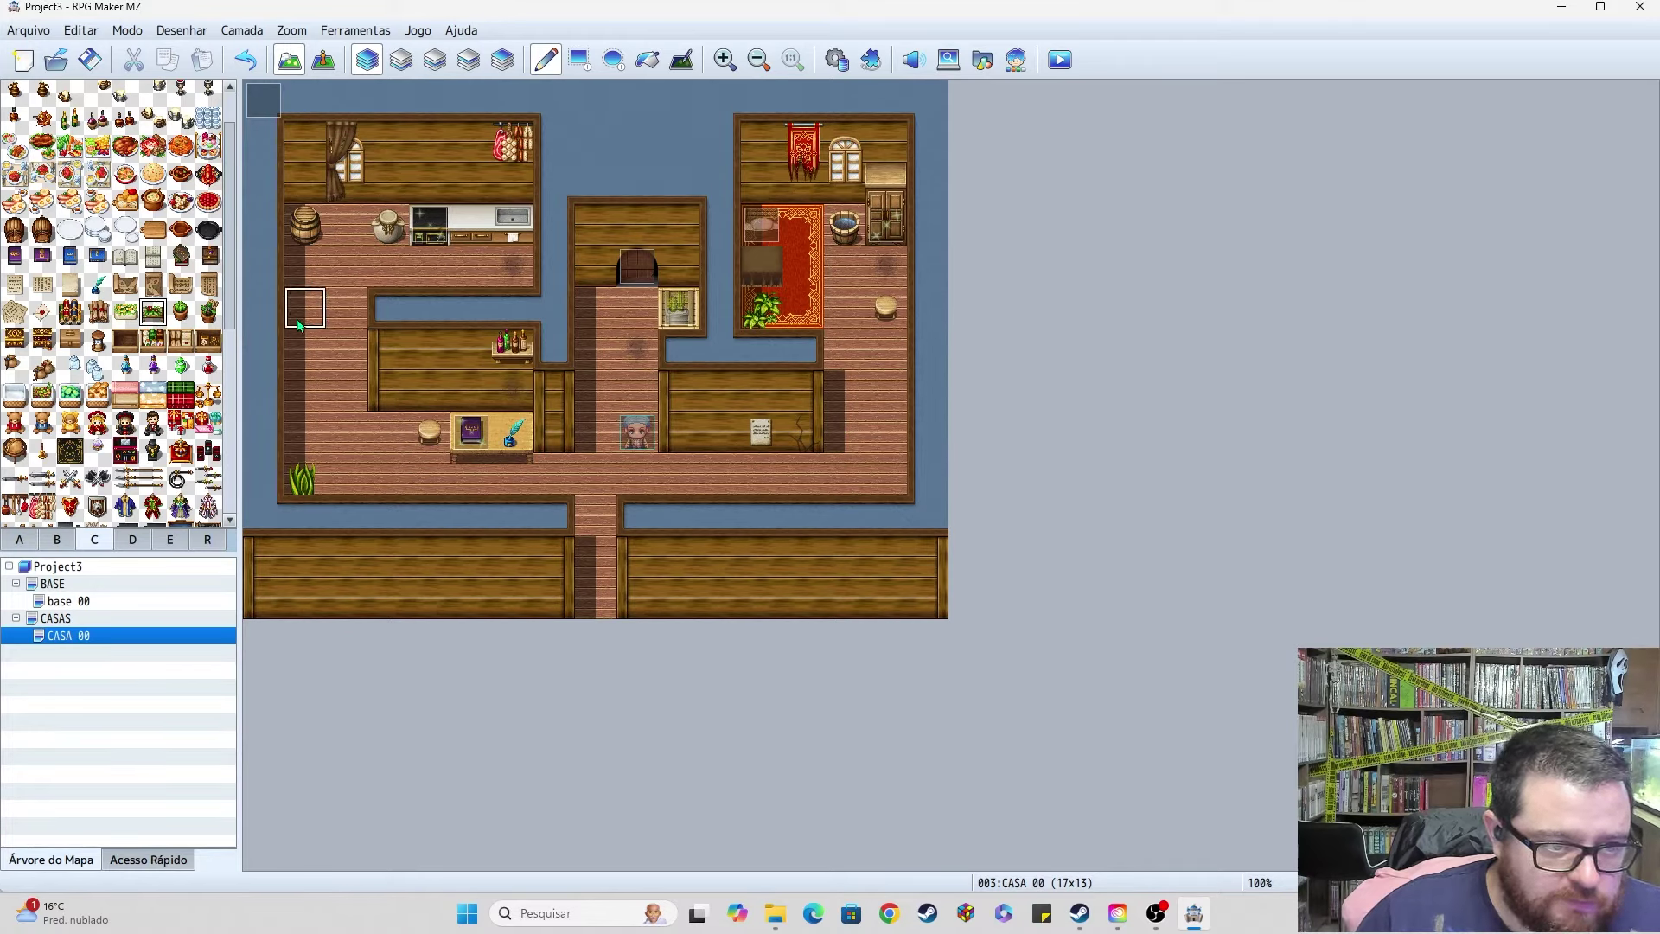
click(389, 400)
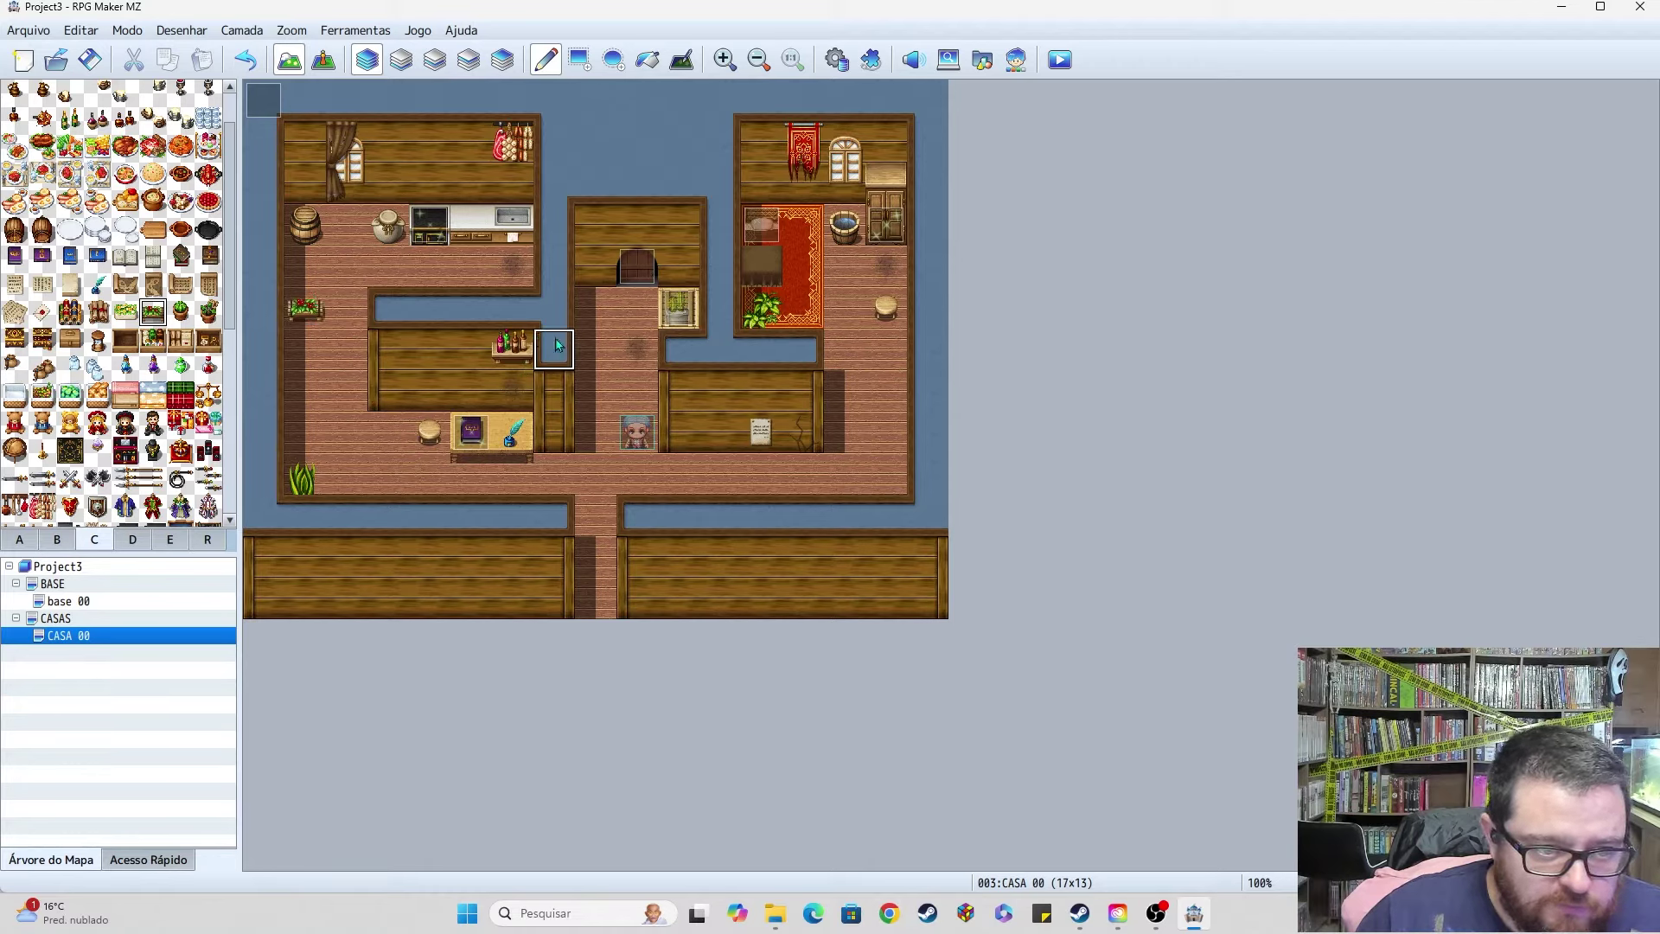
key(ctrl+z)
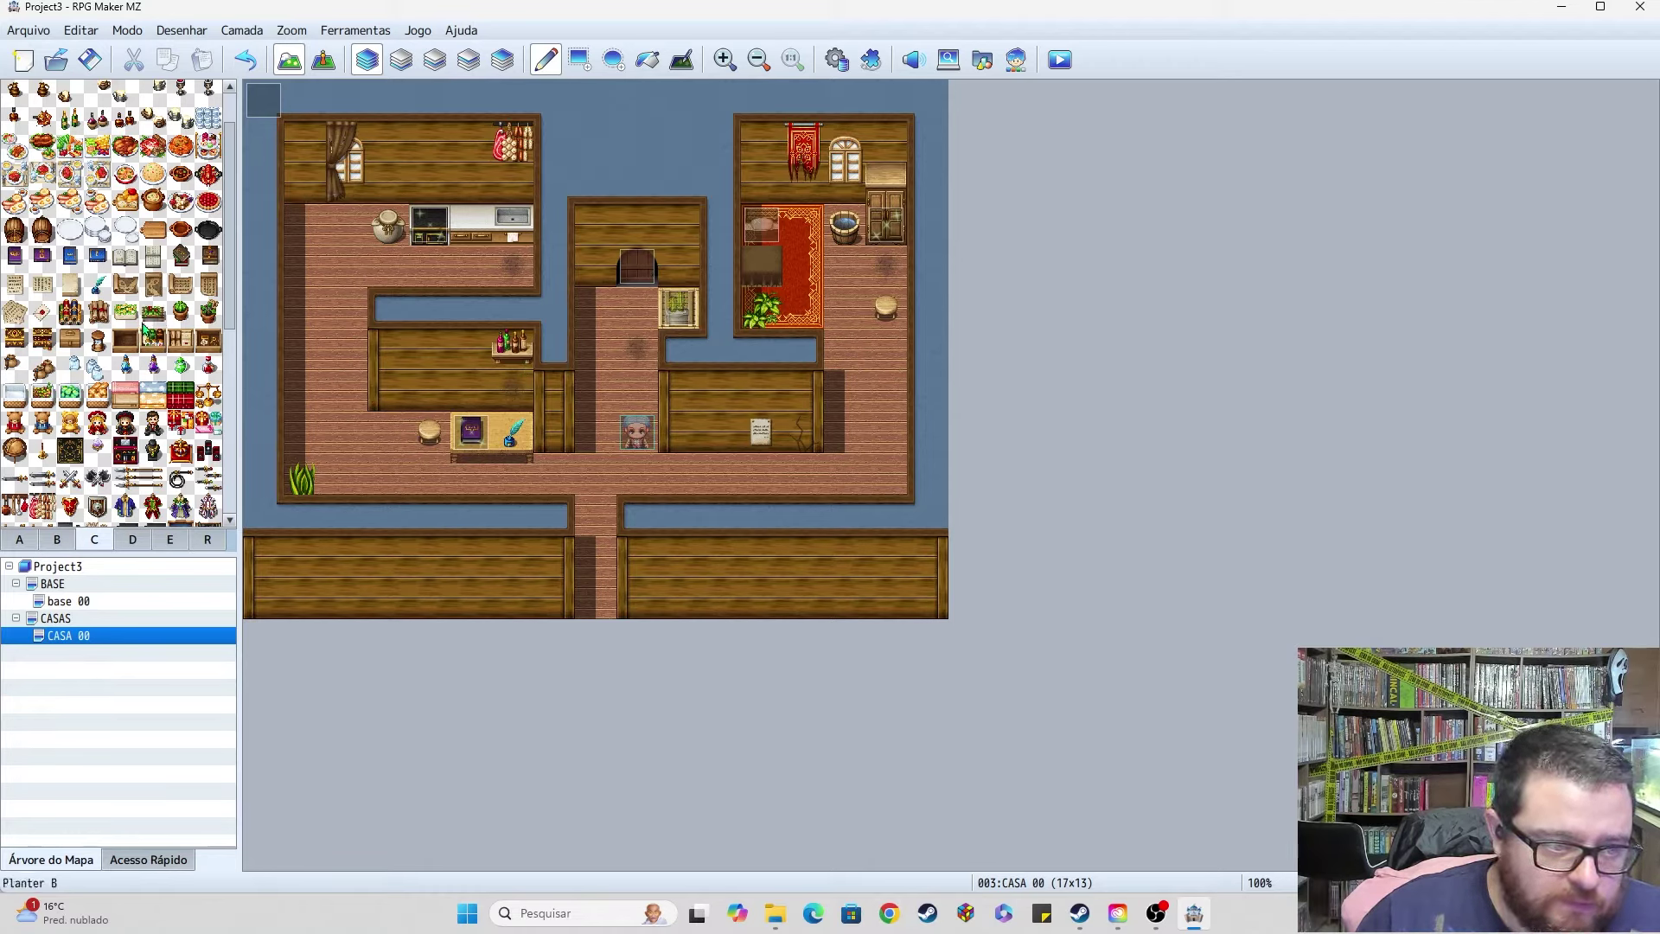
Step: Try Planter B and a dark wooden barrel in the kitchen's empty upper-left corner, undoing each placement
click(317, 245)
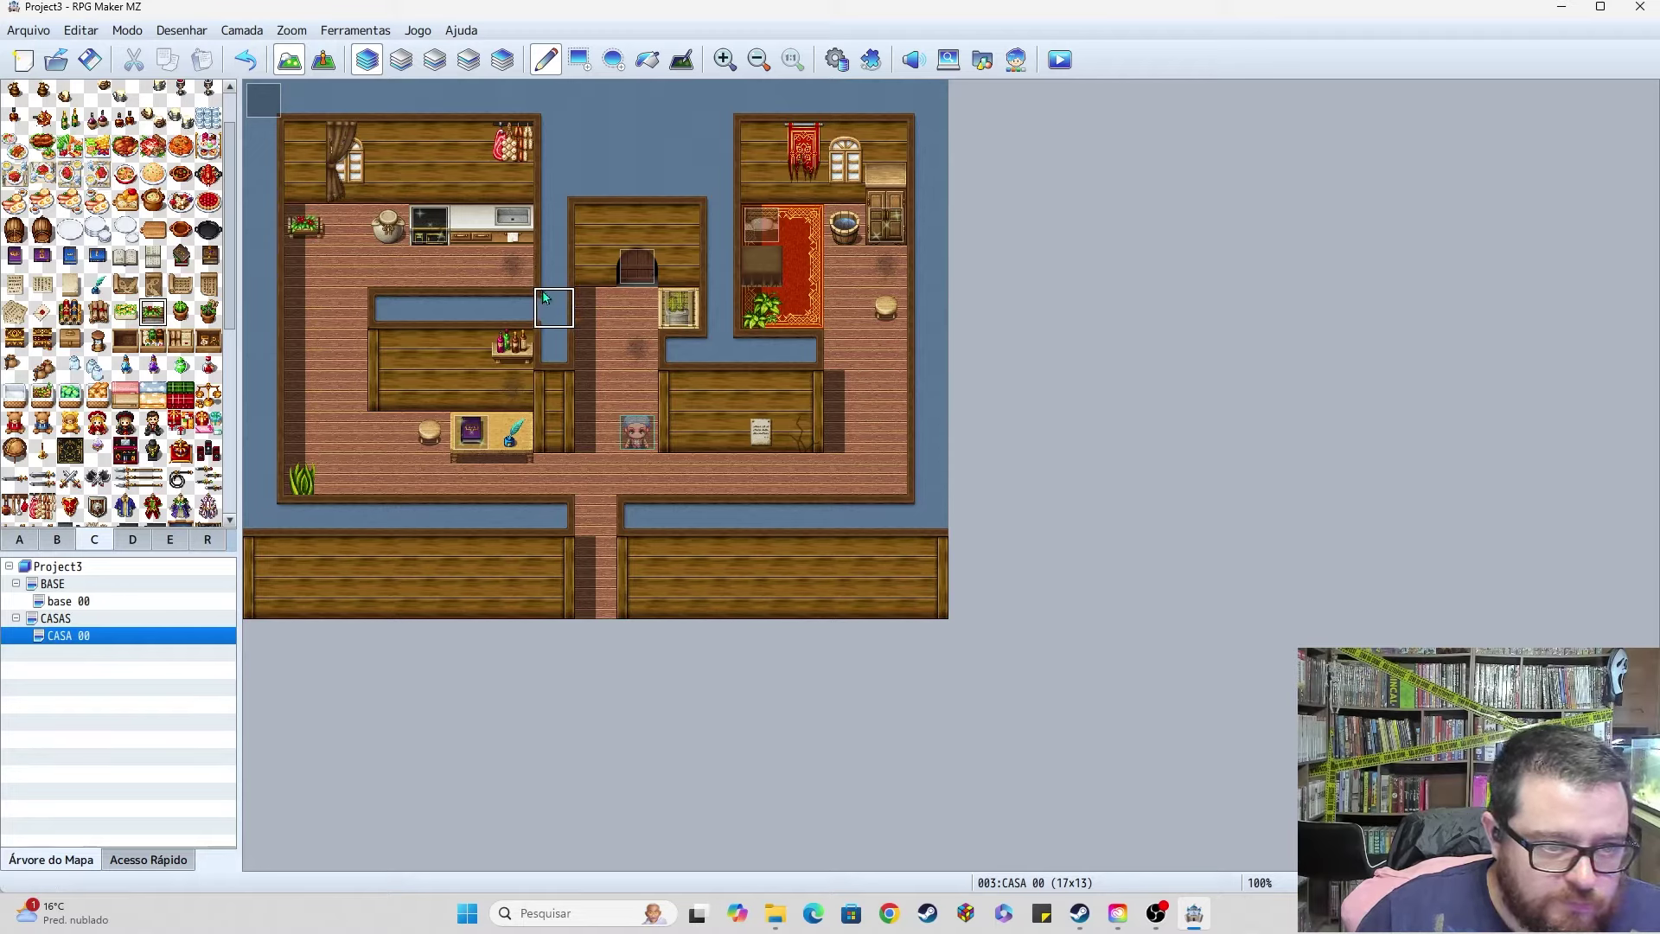
key(ctrl+z)
scroll(156, 298, up, 2)
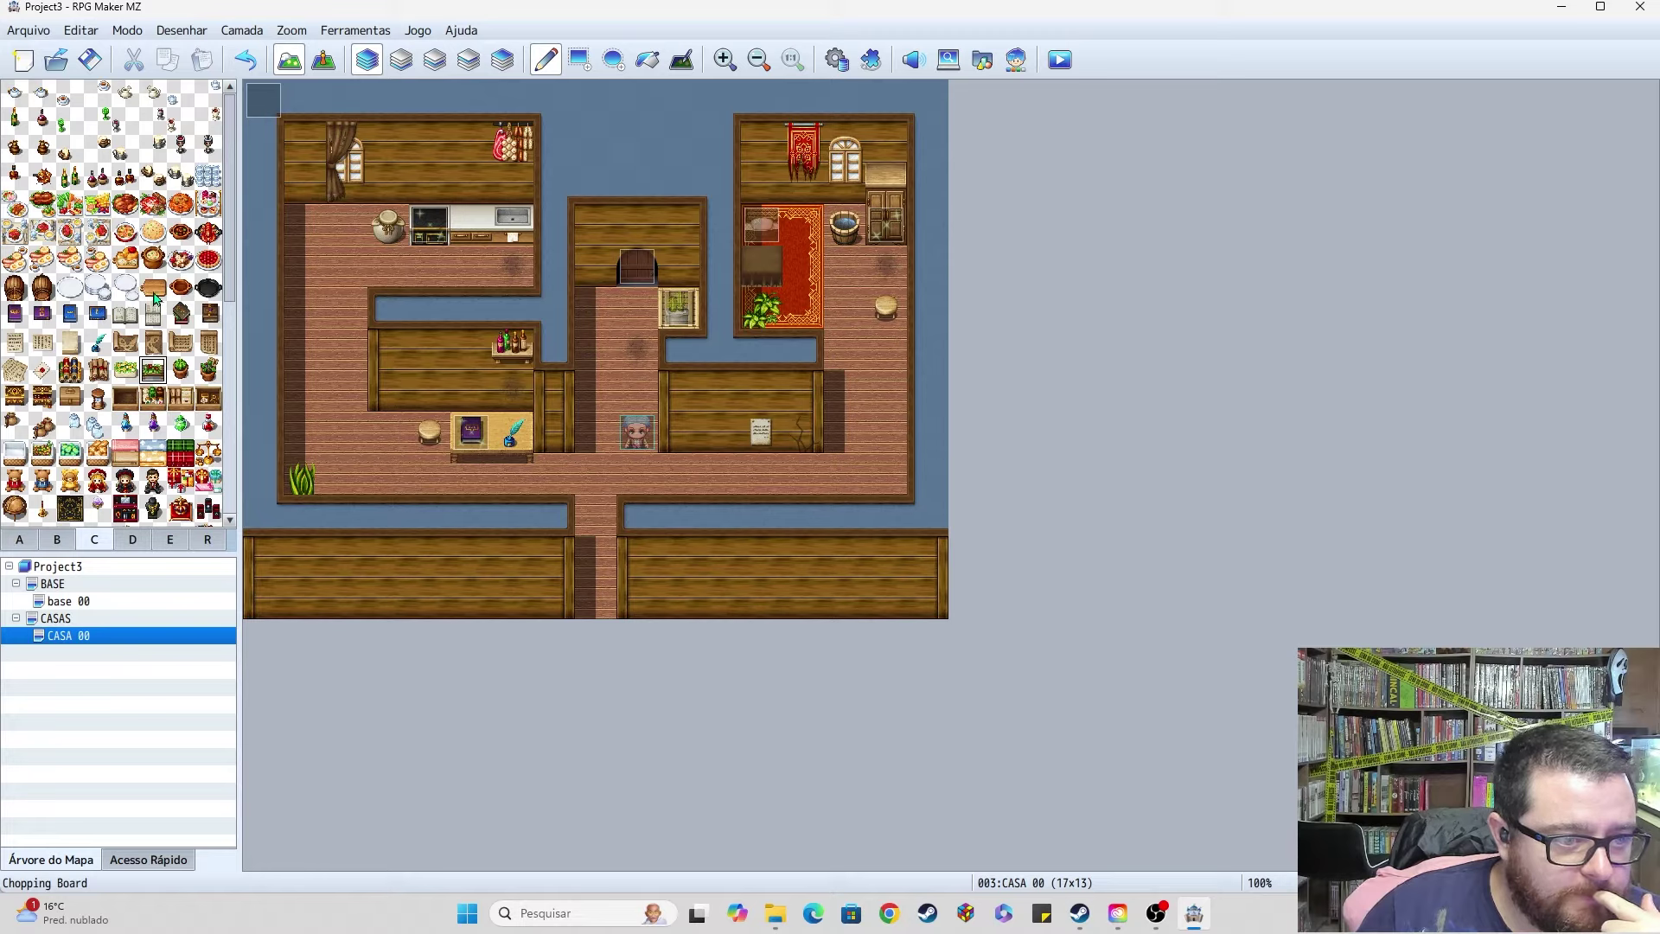
click(23, 293)
click(304, 225)
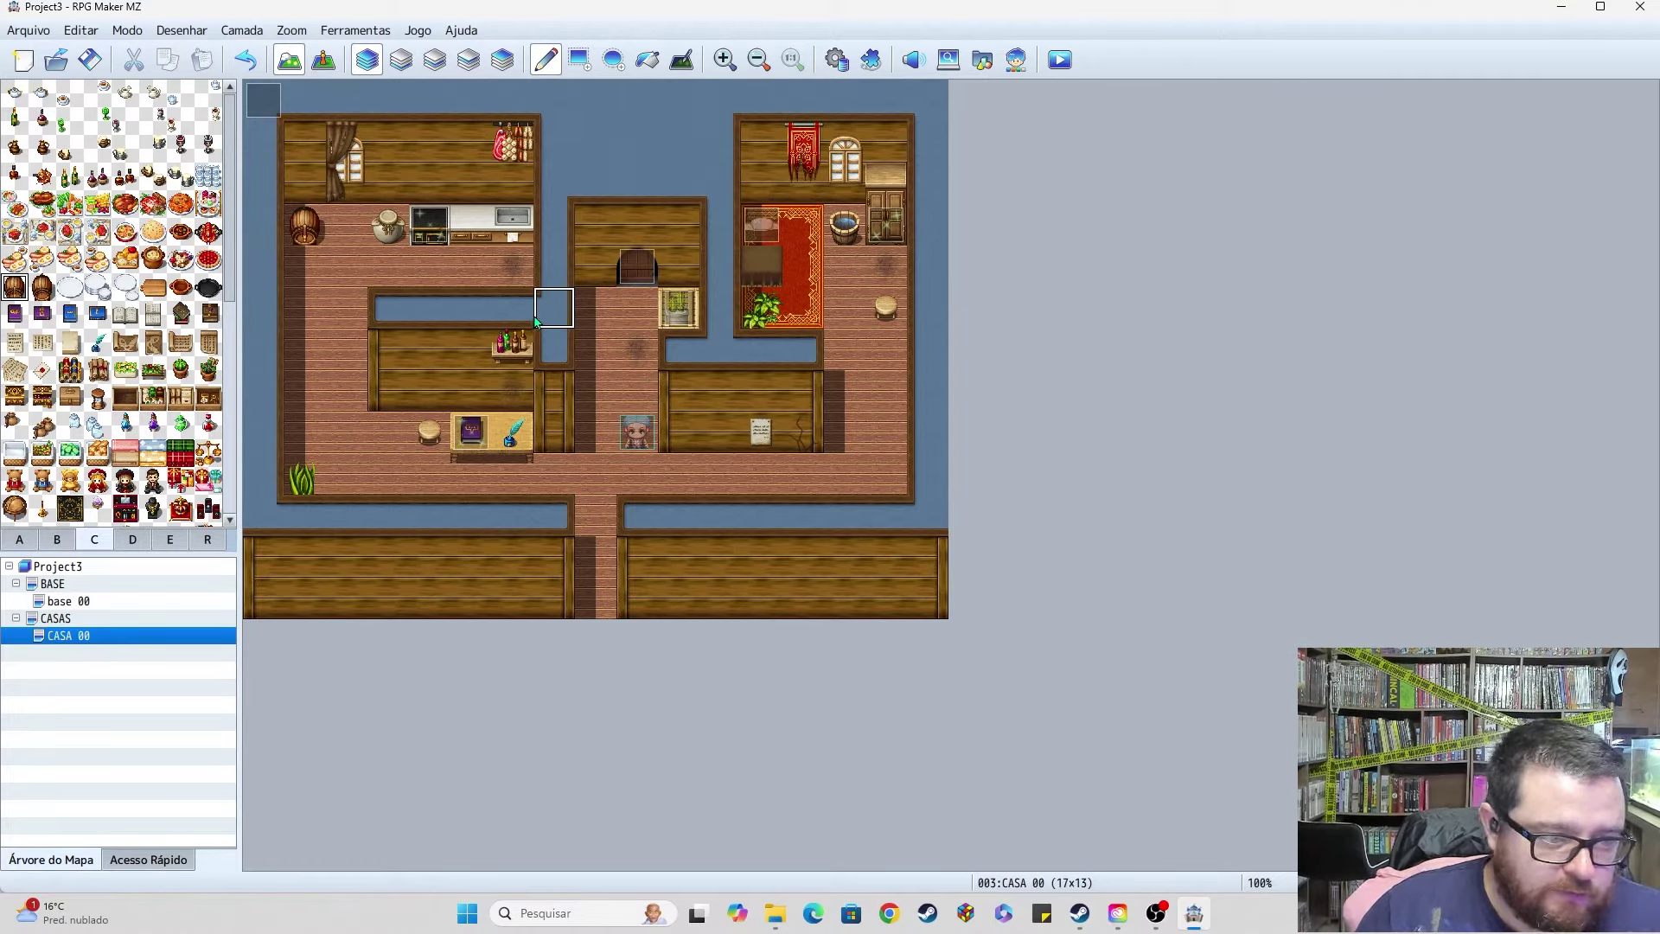
key(ctrl+z)
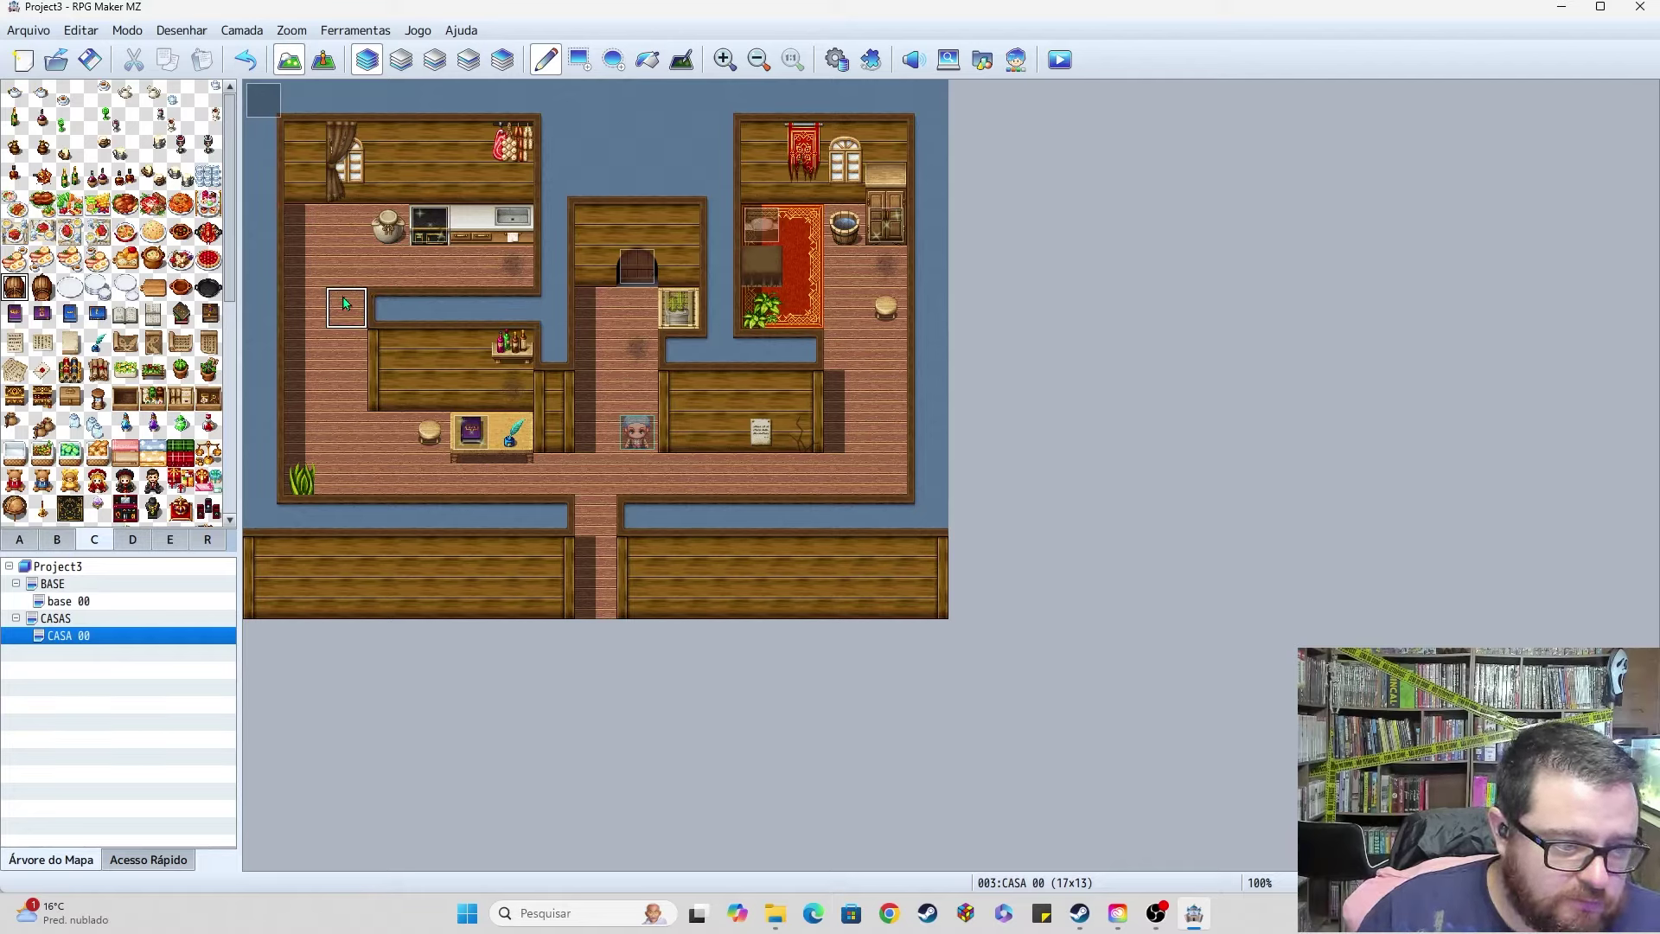
Step: Try two potted plants and the flower planter from tile set C in the empty kitchen corner, undoing the placements
scroll(156, 424, down, 5)
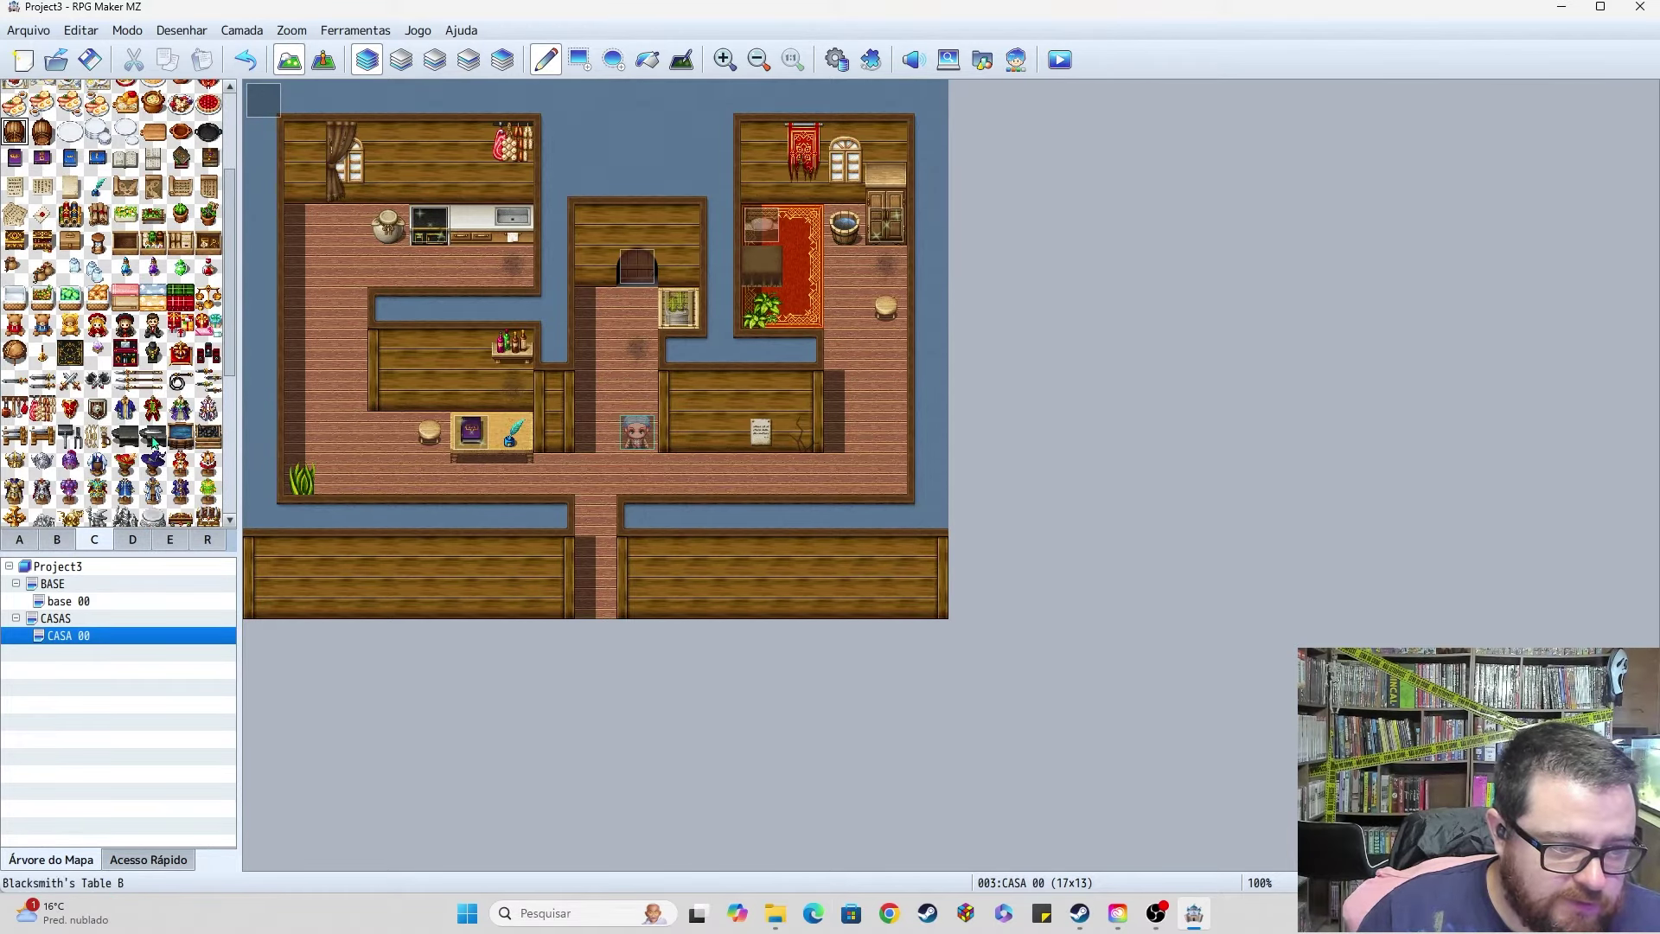
scroll(156, 424, up, 5)
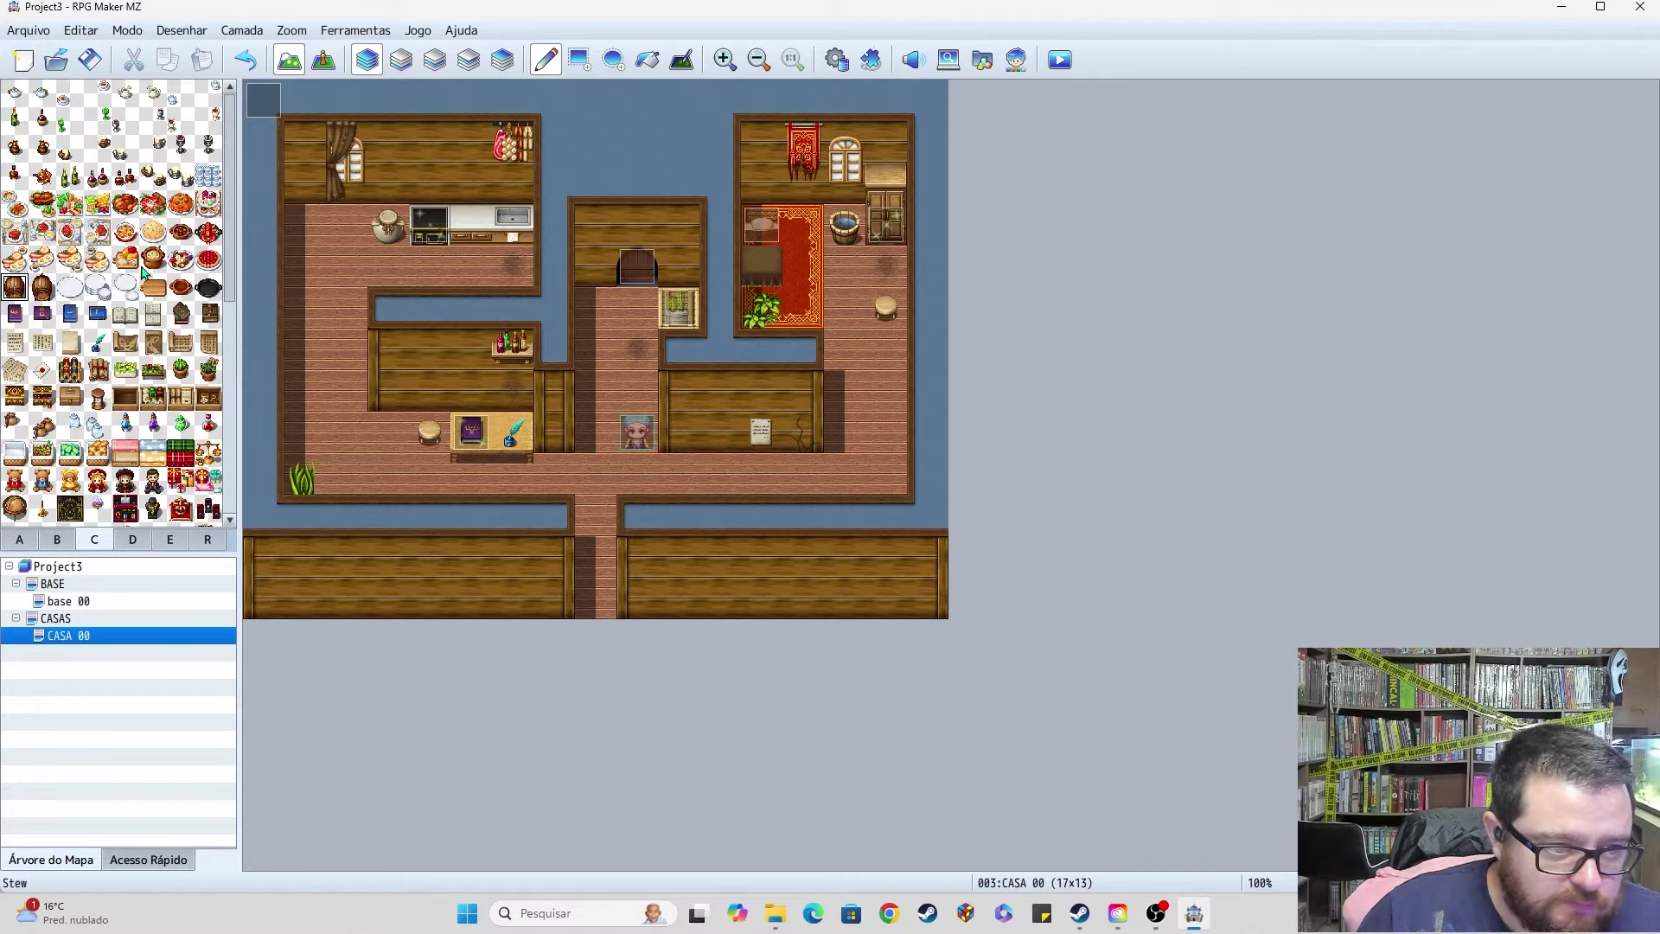
click(190, 374)
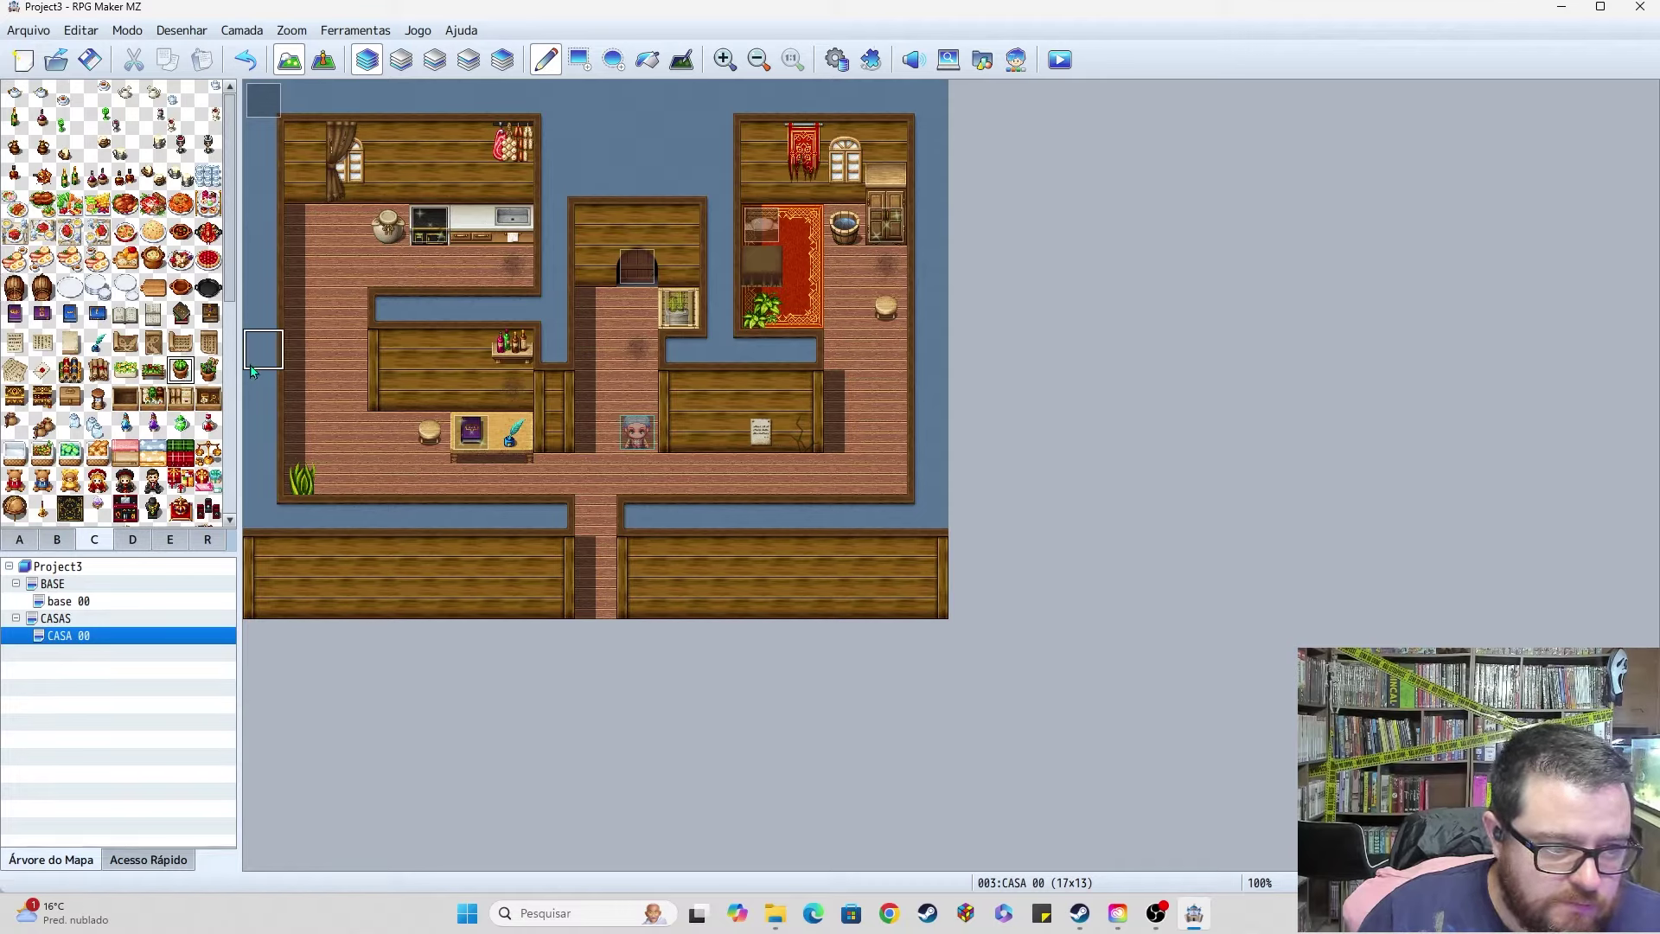
click(304, 220)
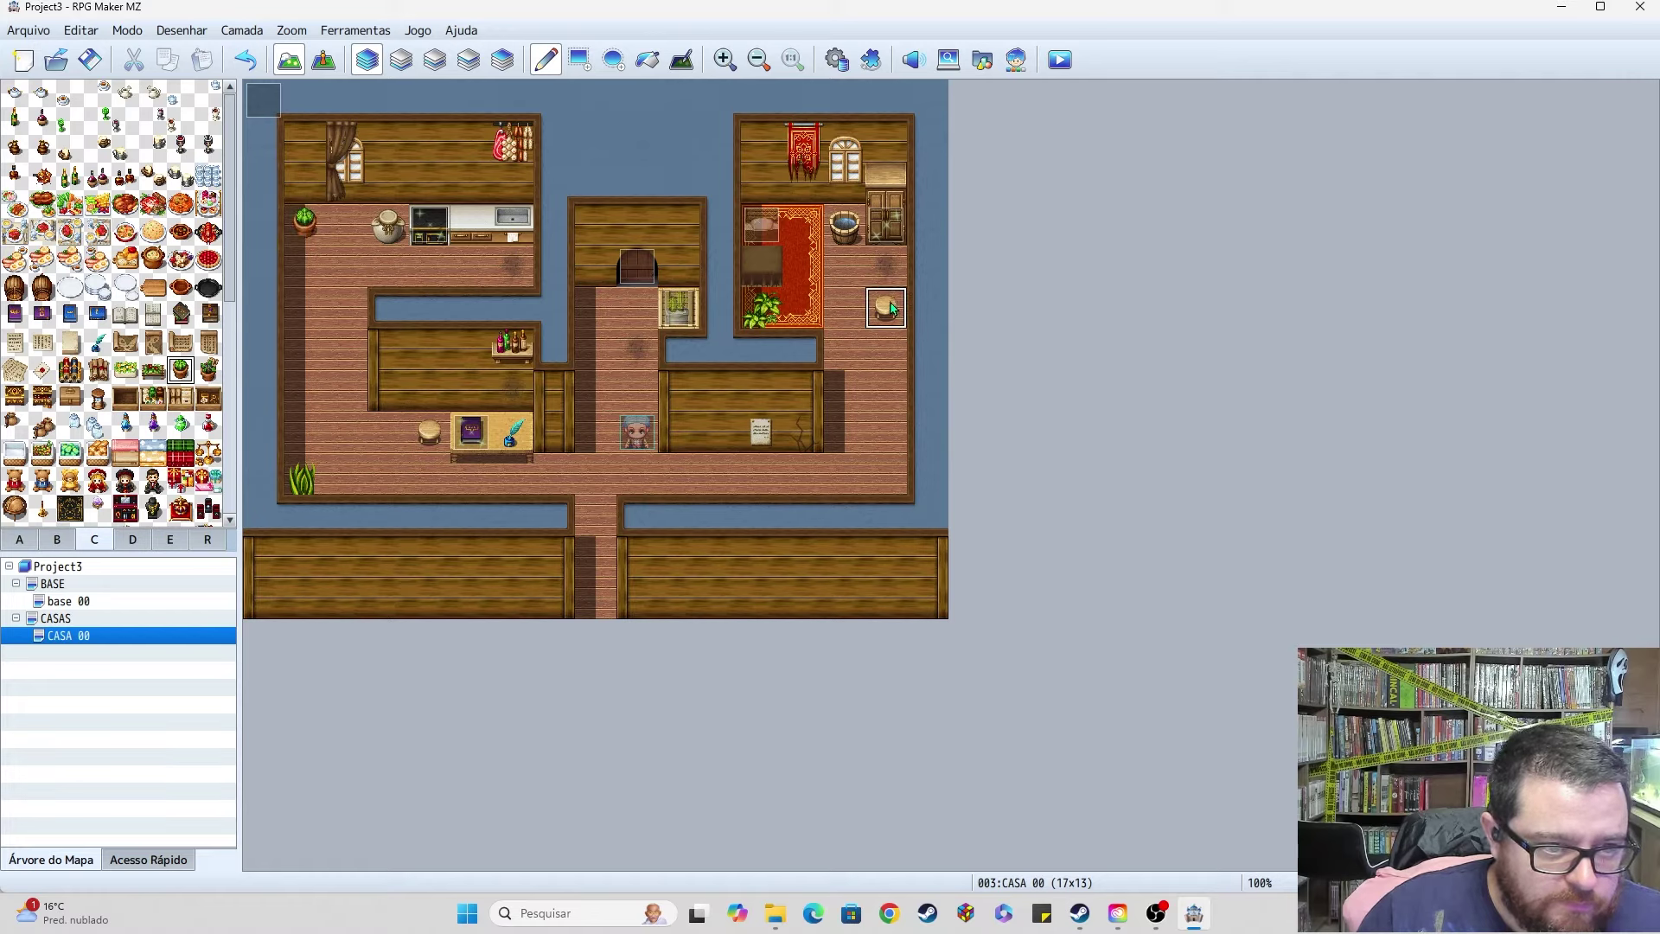
click(208, 370)
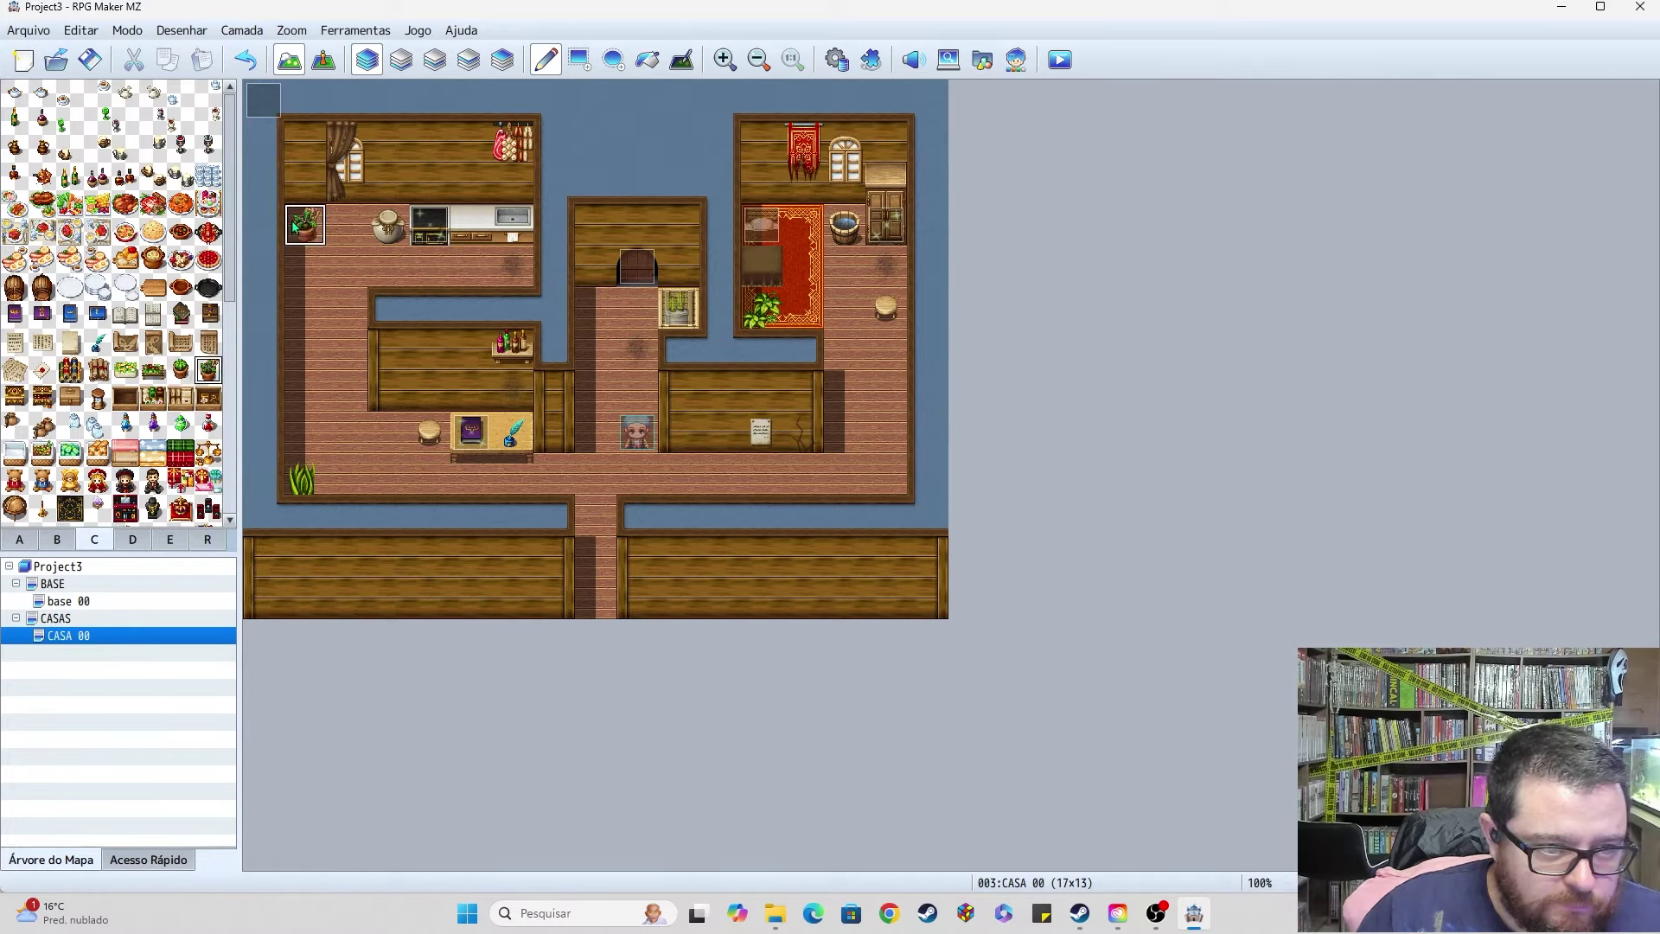
key(ctrl+z)
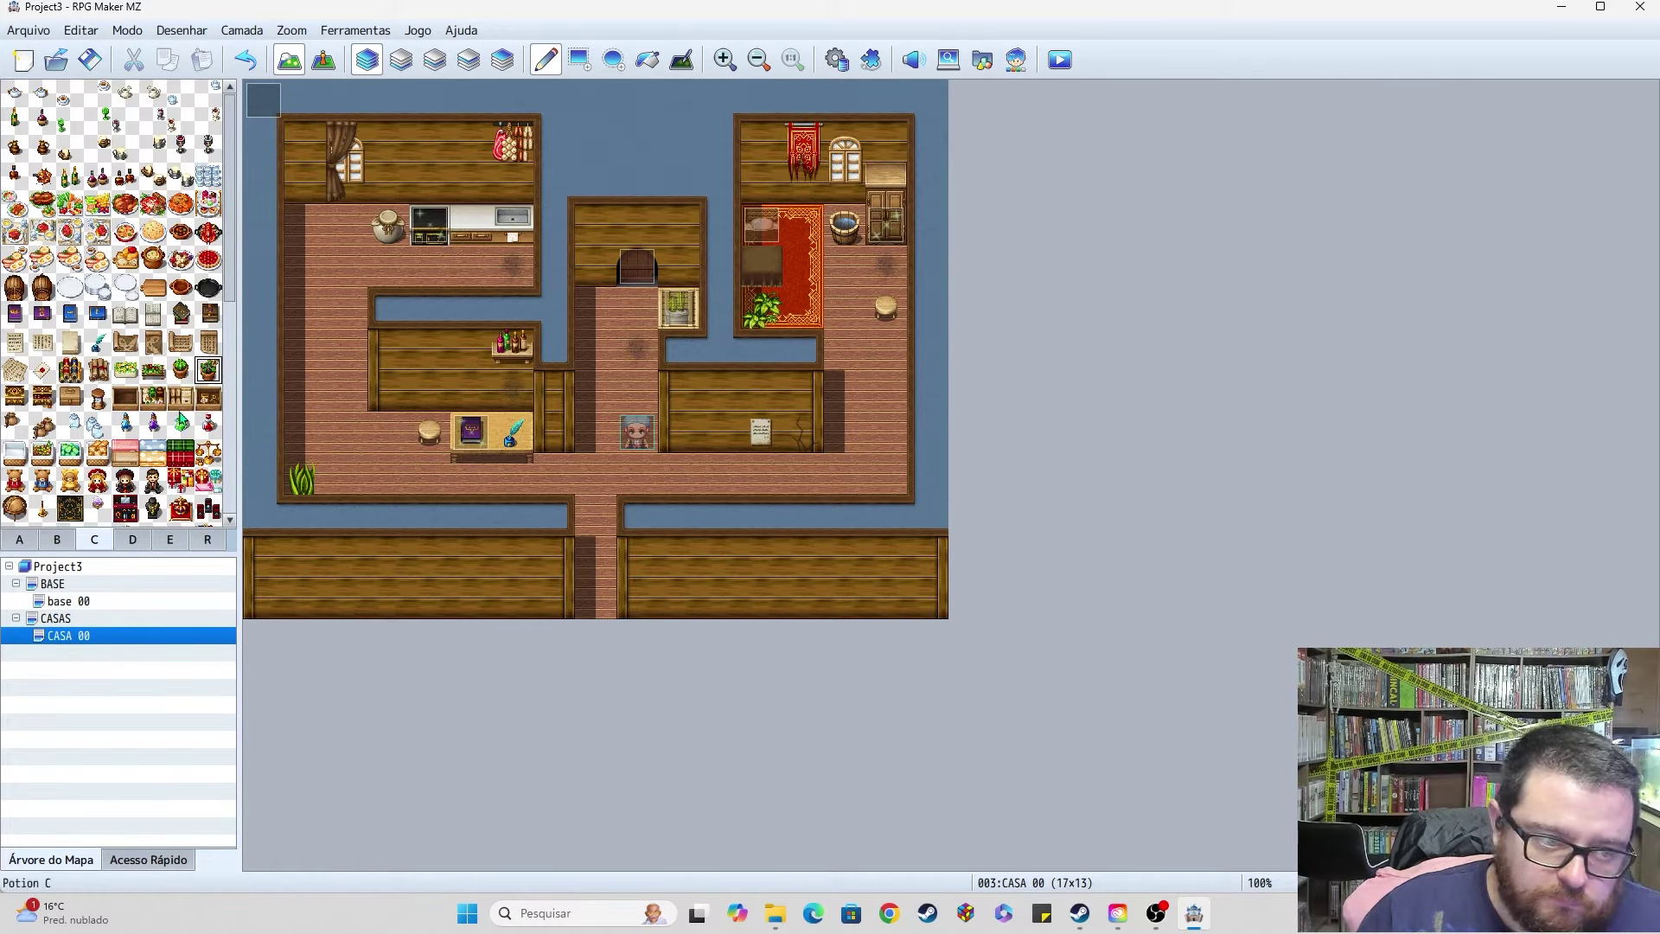
click(156, 374)
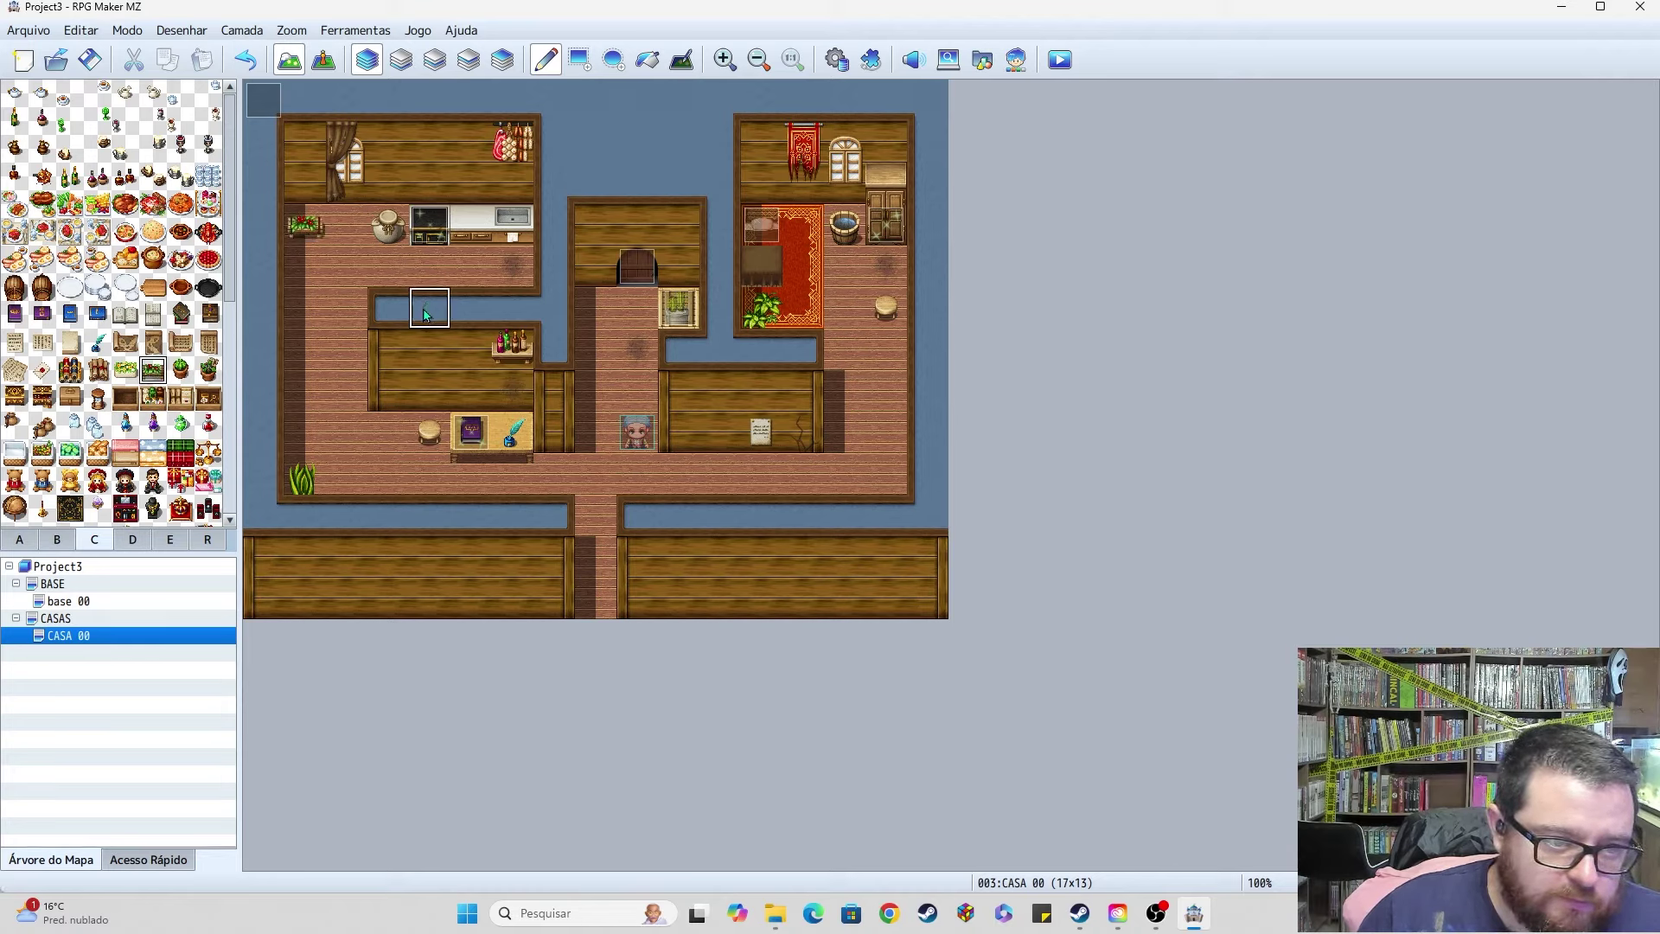
click(181, 370)
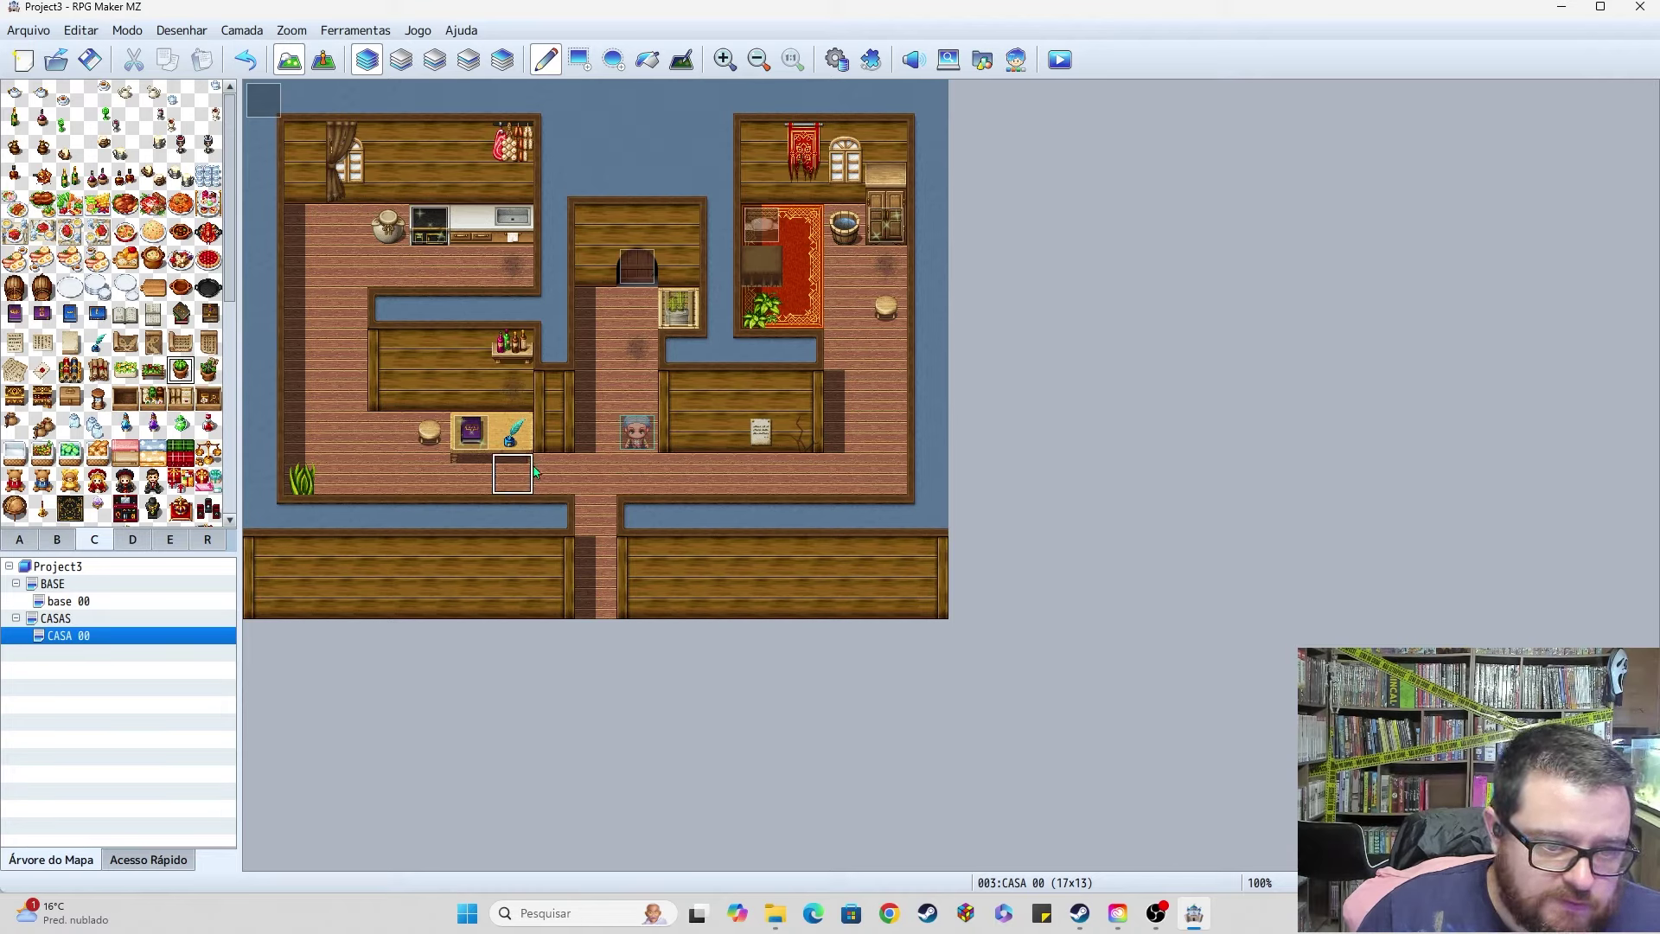
Step: Place a light wooden table from tile set A in the kitchen's upper-left corner
click(19, 540)
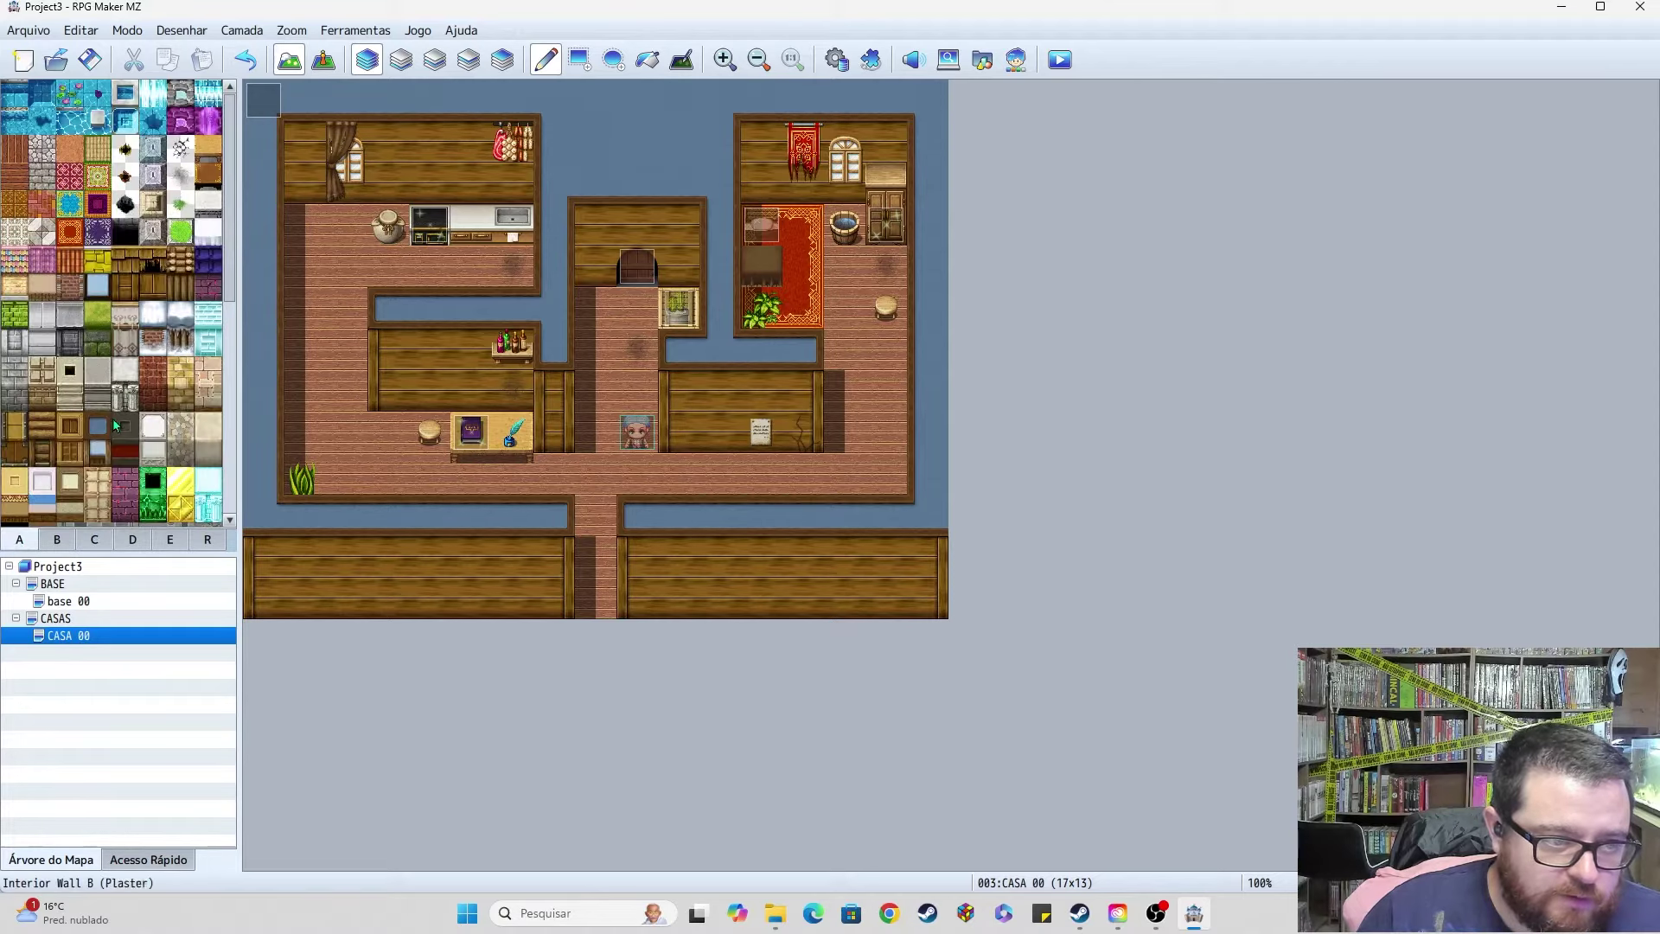
click(216, 152)
click(305, 227)
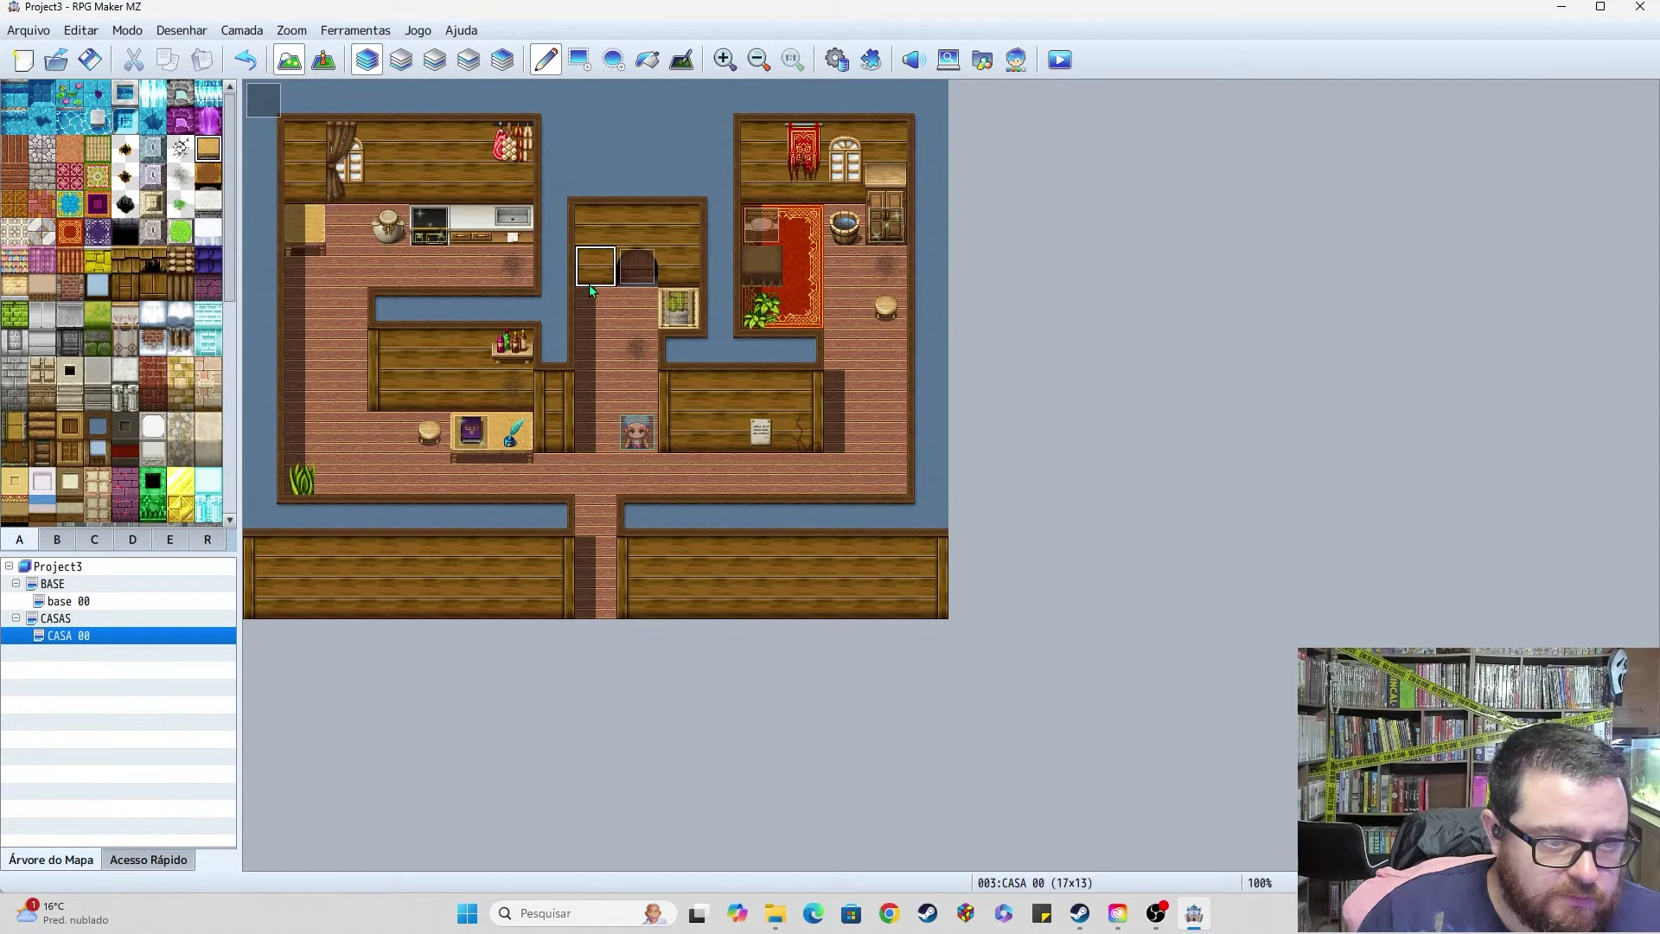
Step: Place a round wooden stool from tile set B on the floor between the kitchen table and the pot
click(57, 540)
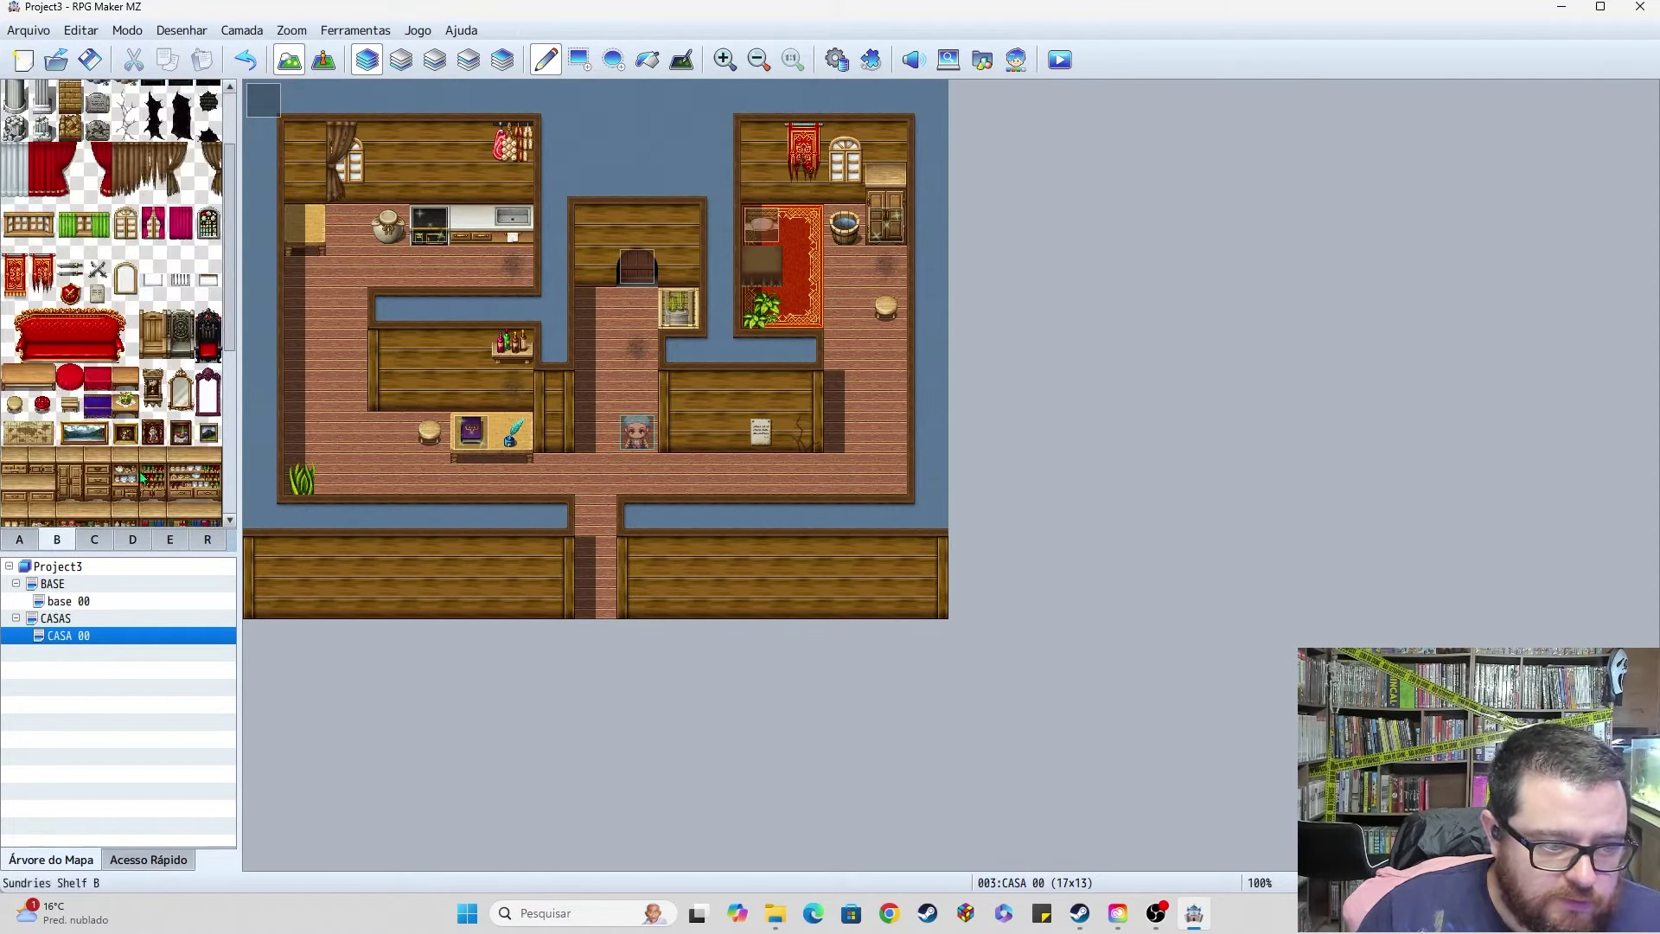
scroll(158, 330, down, 4)
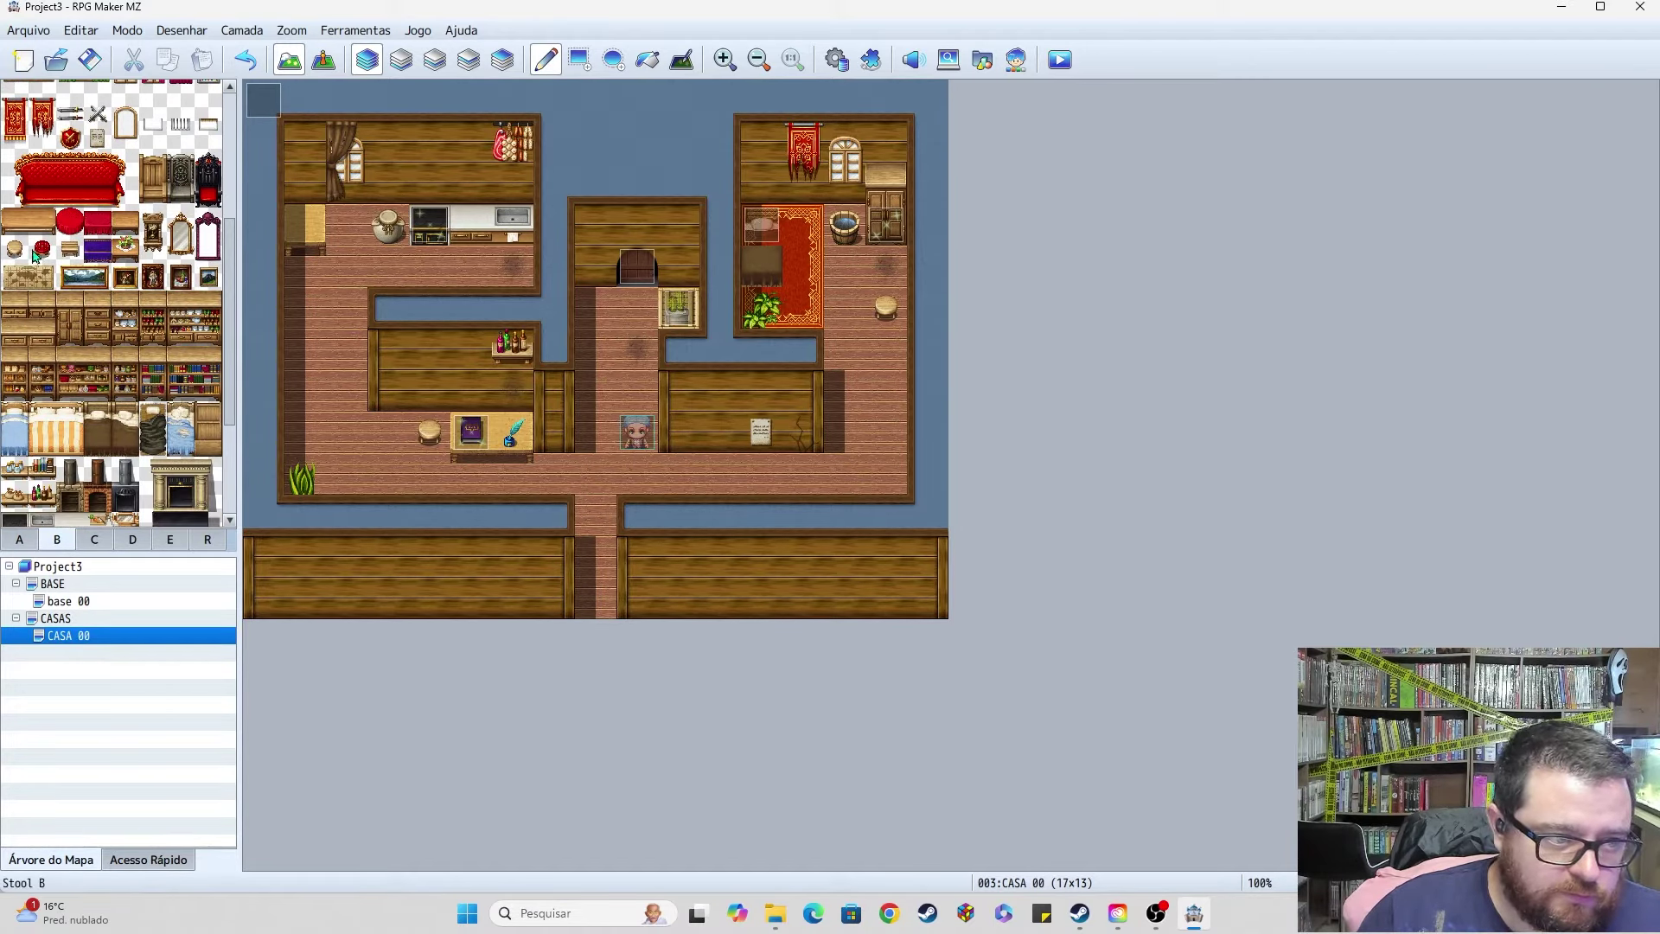
click(15, 249)
click(346, 223)
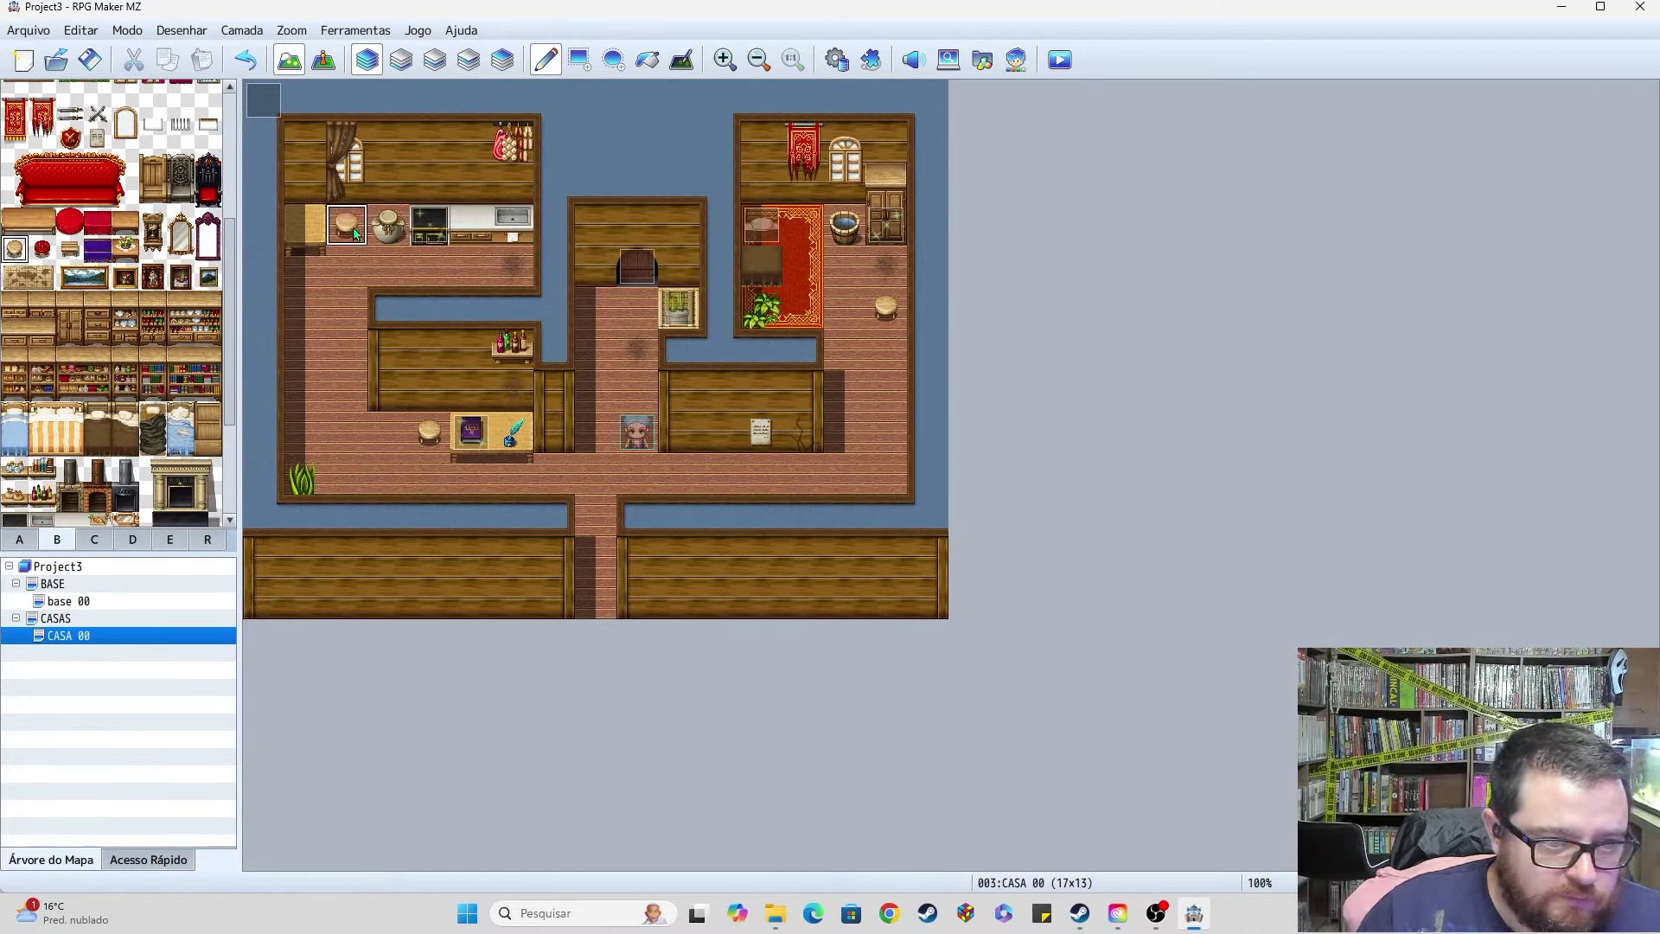
Step: Try a potted plant from tile set C on the light wooden table in the kitchen's upper-left corner, undoing the placement
scroll(150, 434, up, 4)
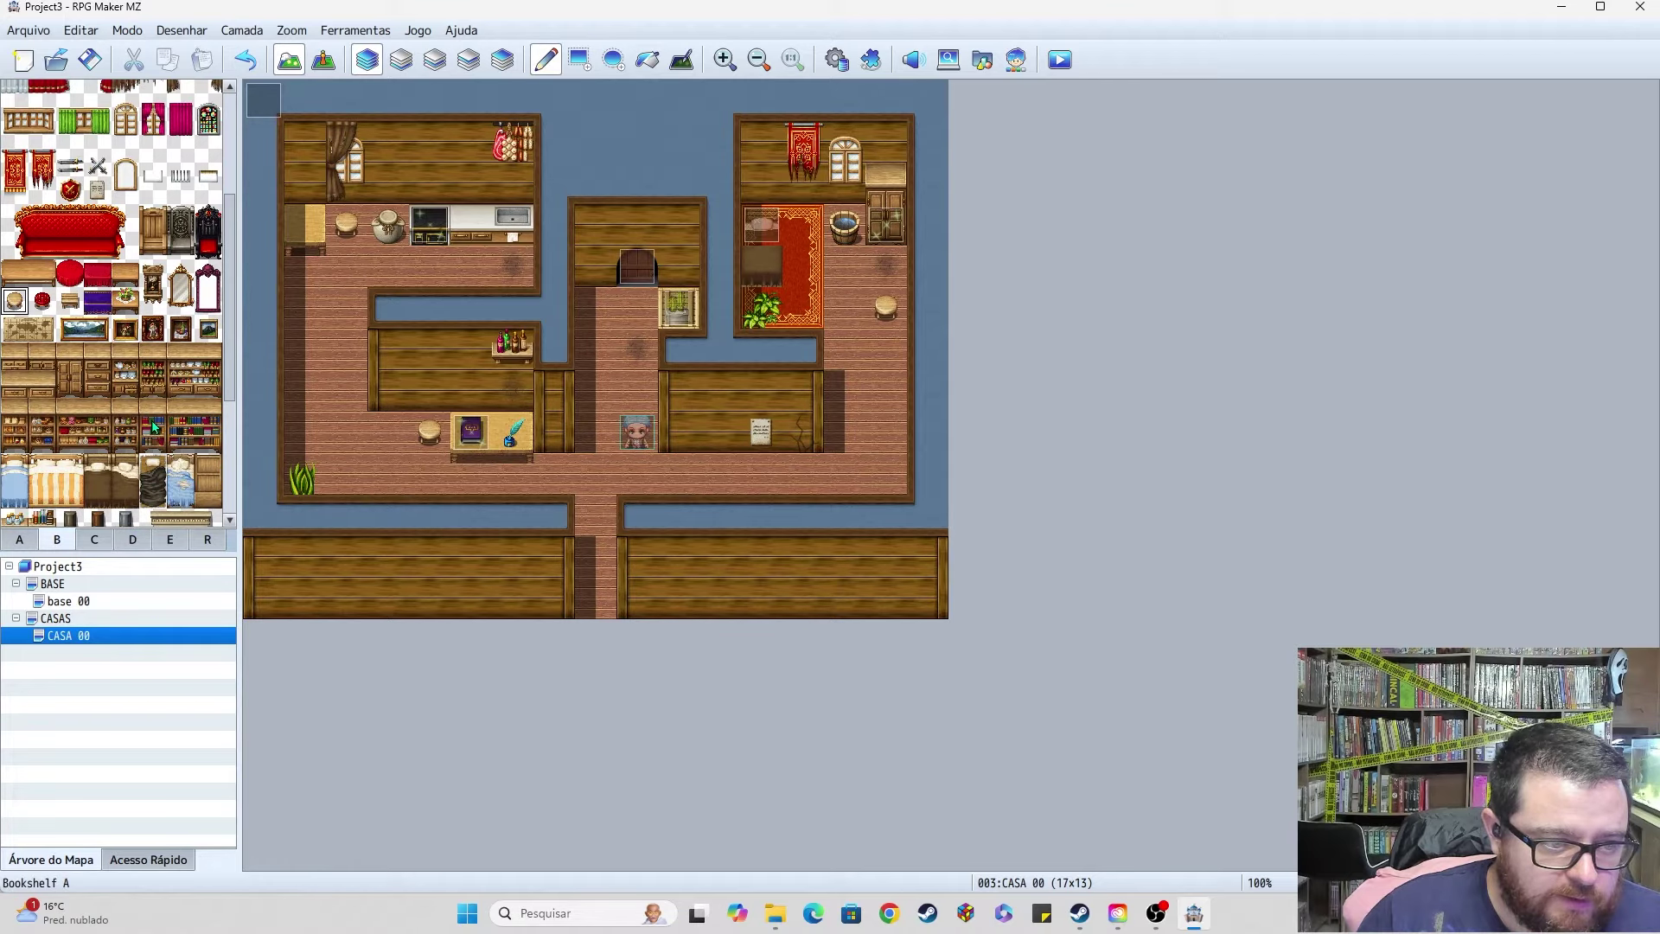
scroll(109, 378, down, 3)
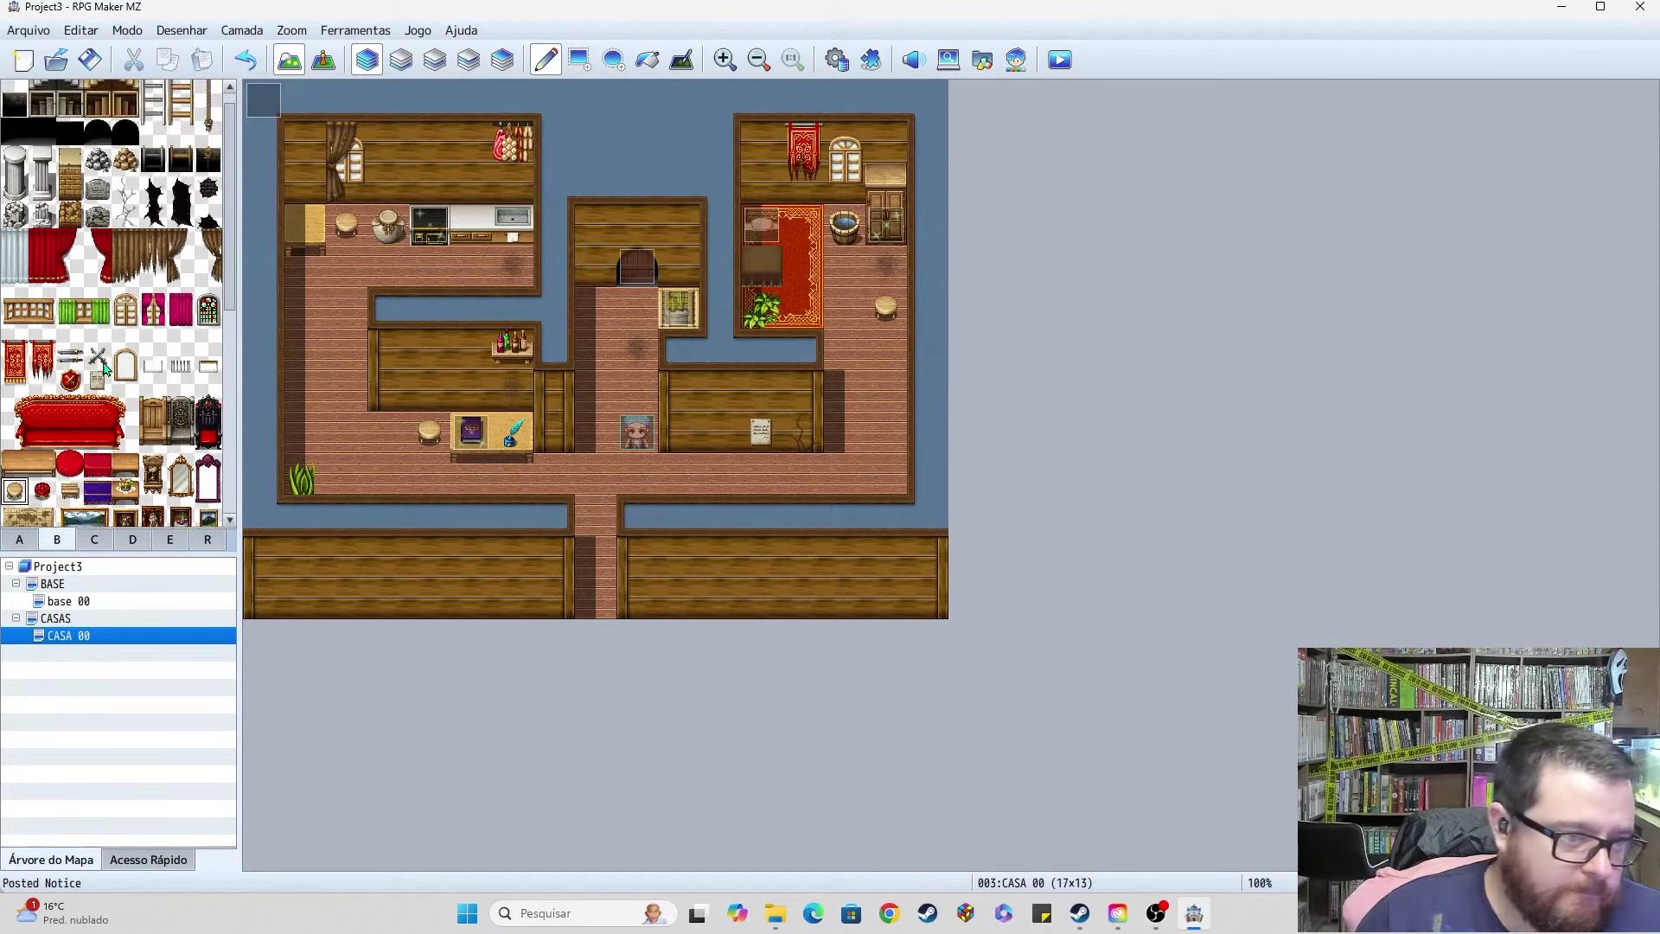
scroll(104, 344, down, 5)
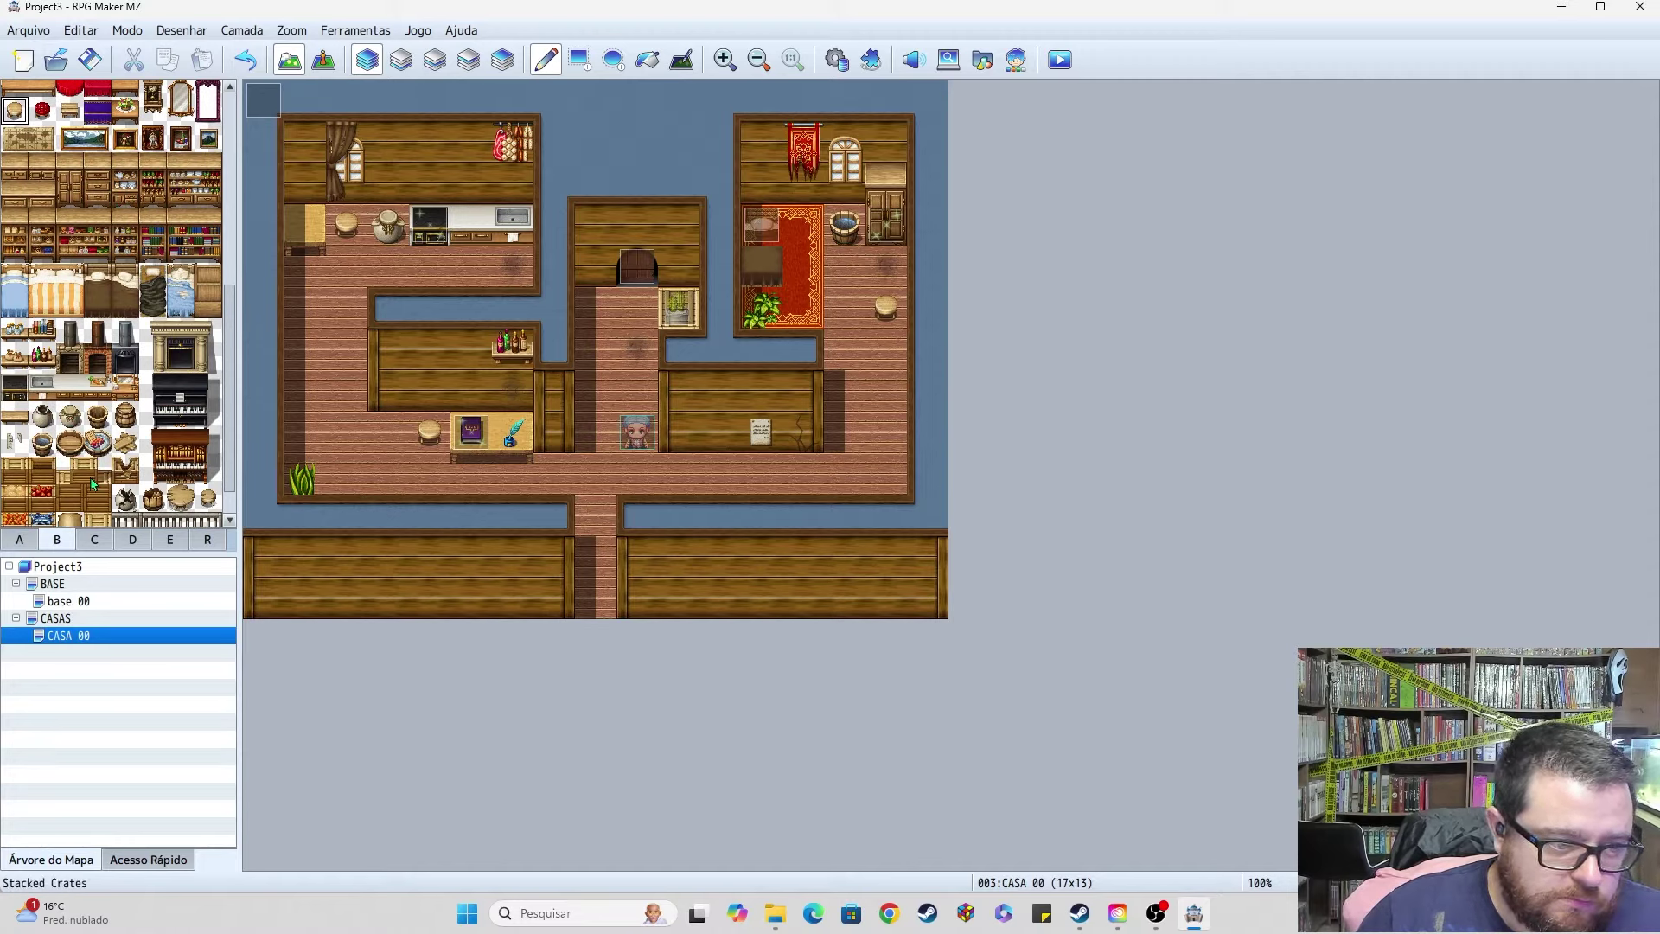
scroll(95, 478, down, 1)
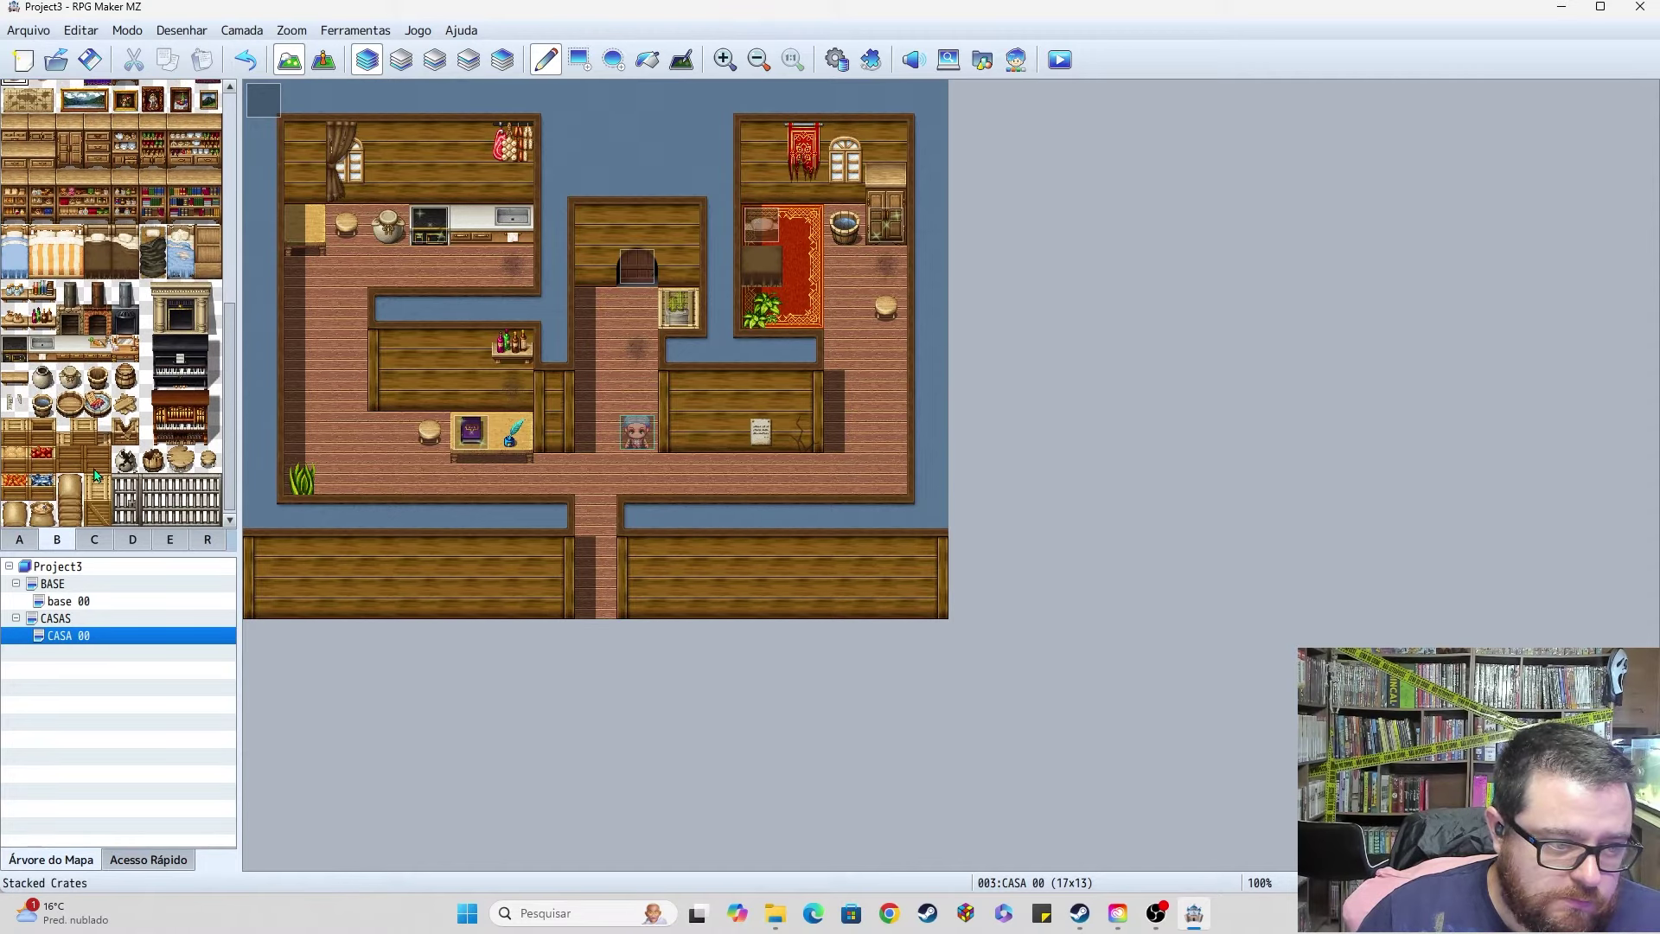
click(111, 542)
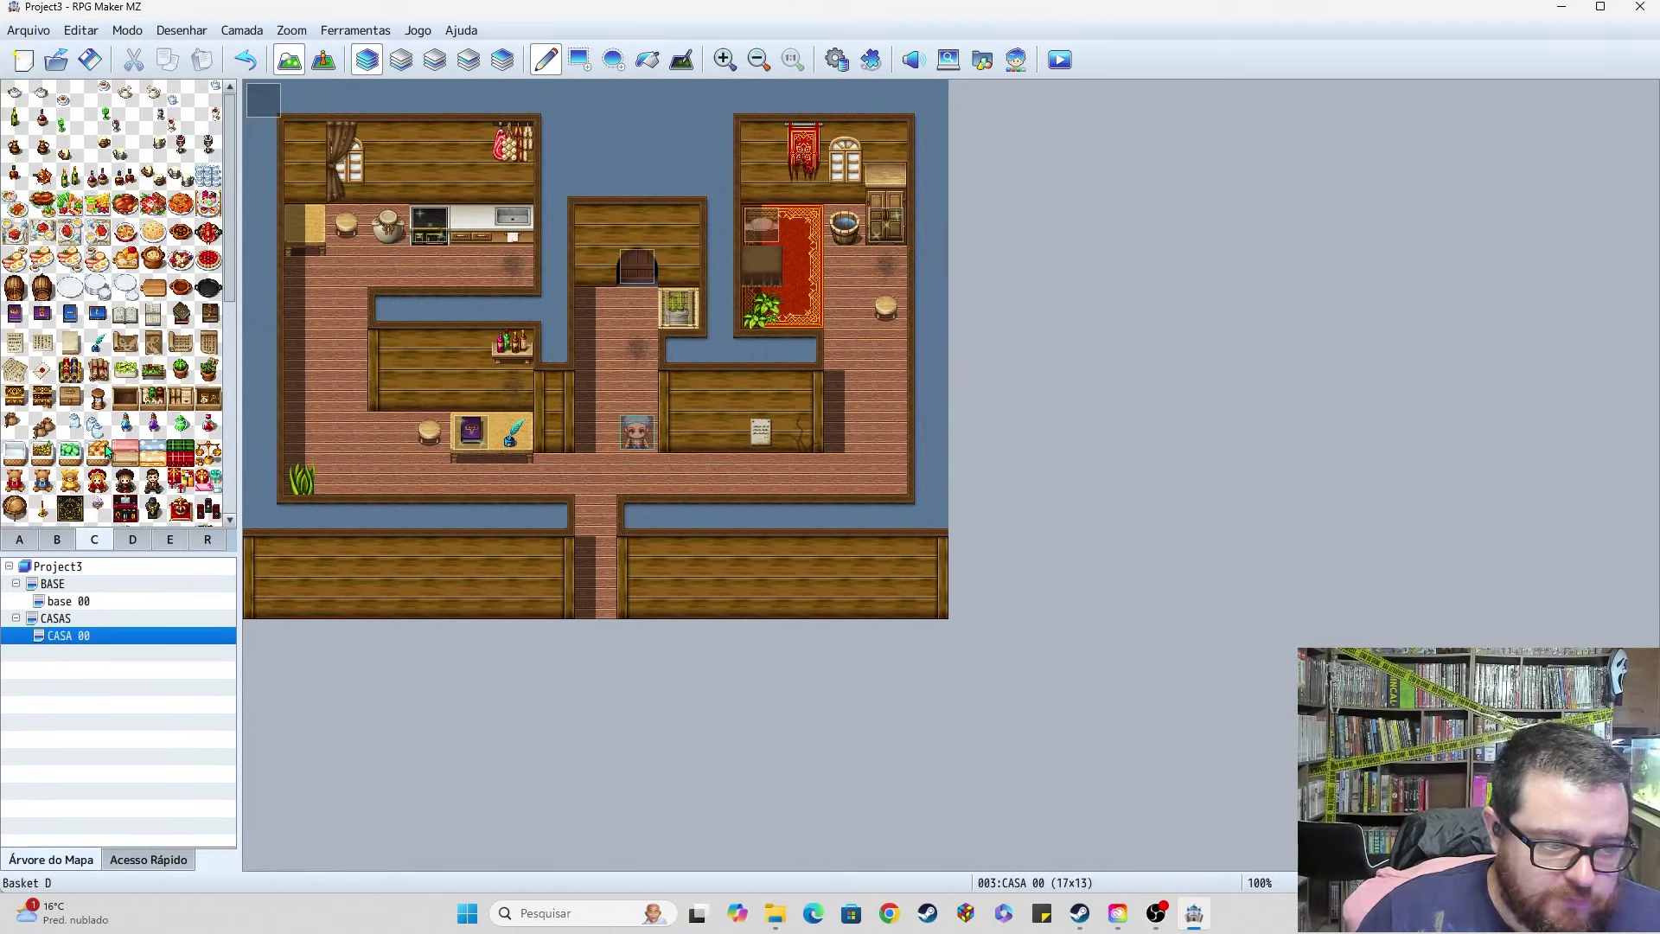
click(15, 454)
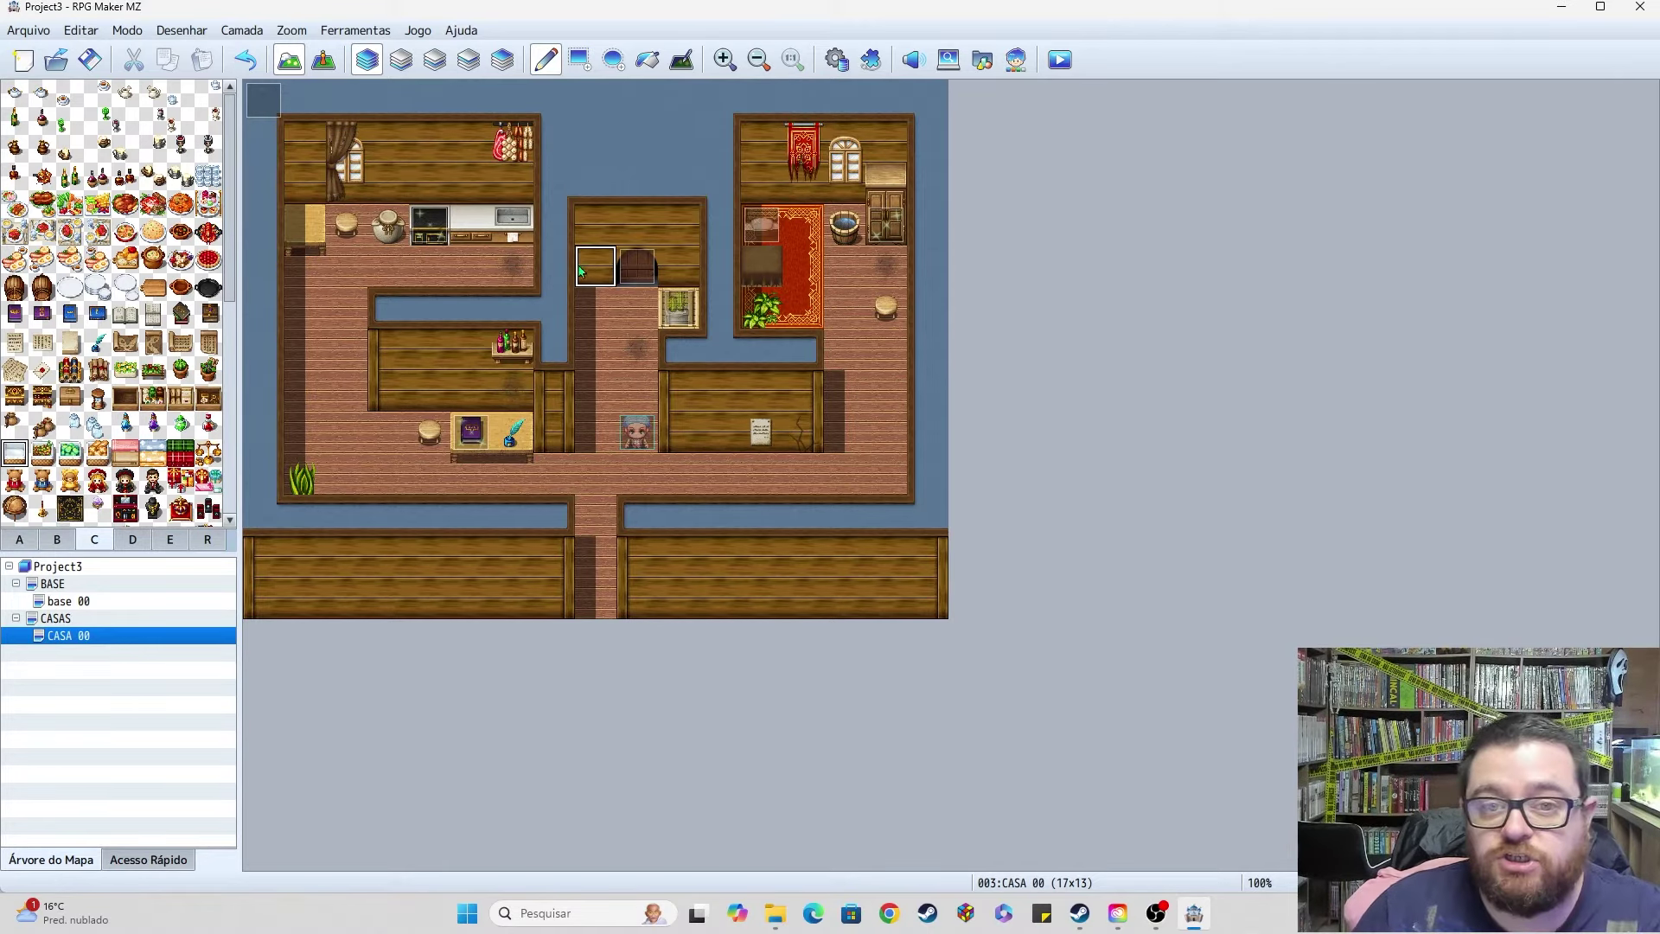
click(70, 451)
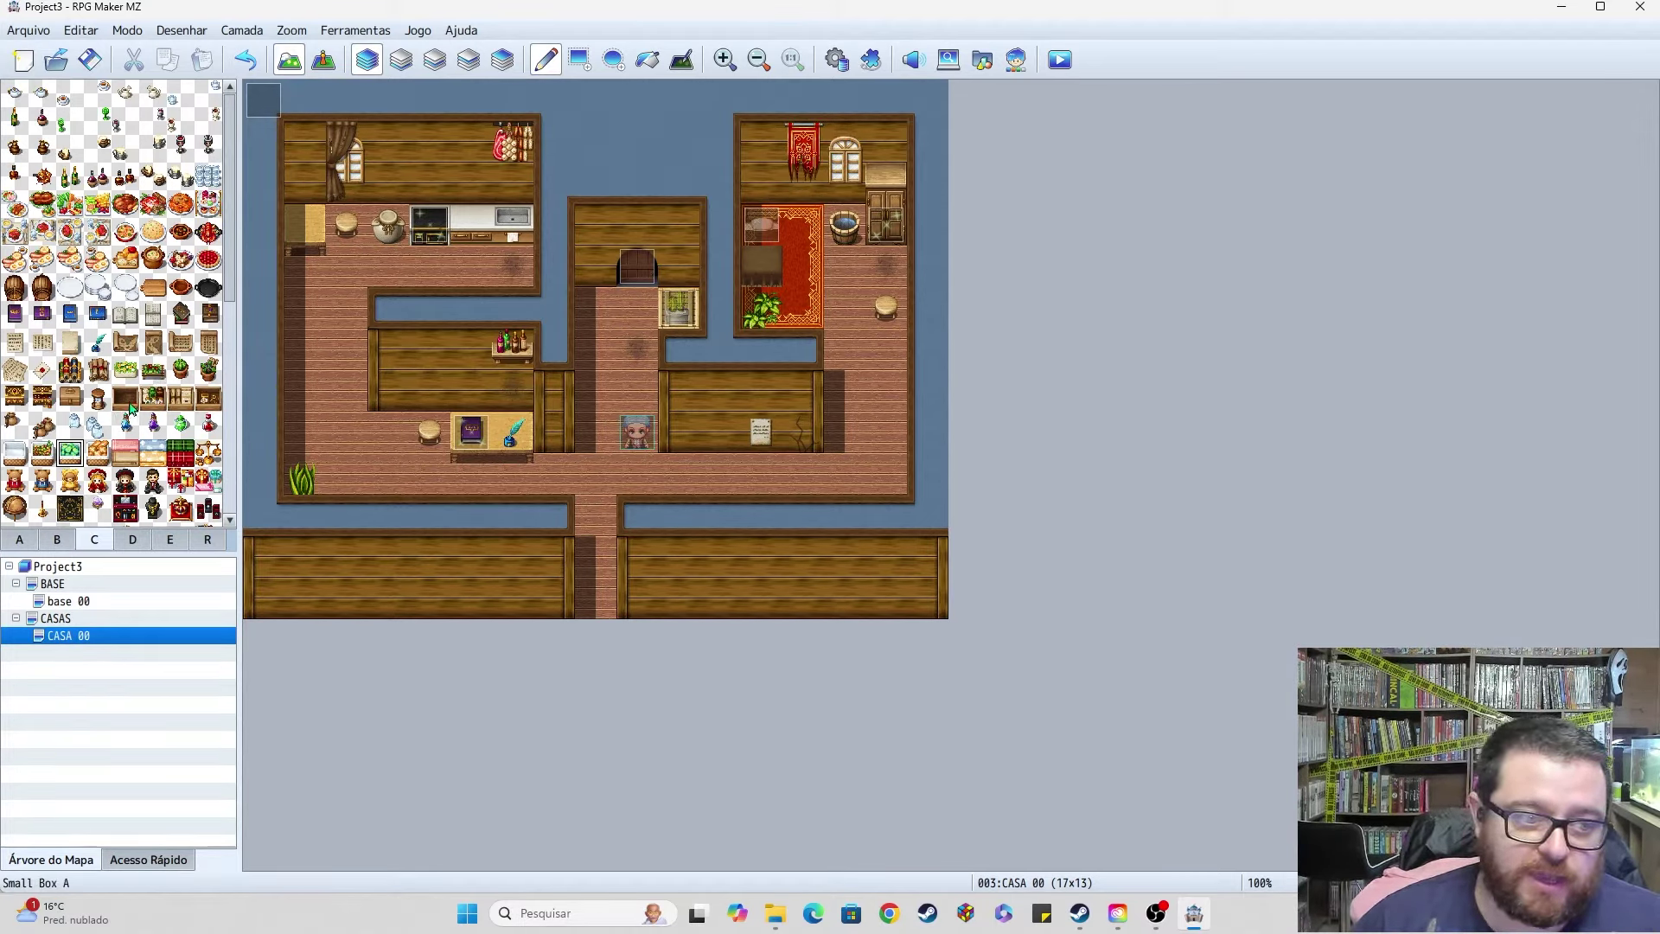
click(181, 370)
click(304, 223)
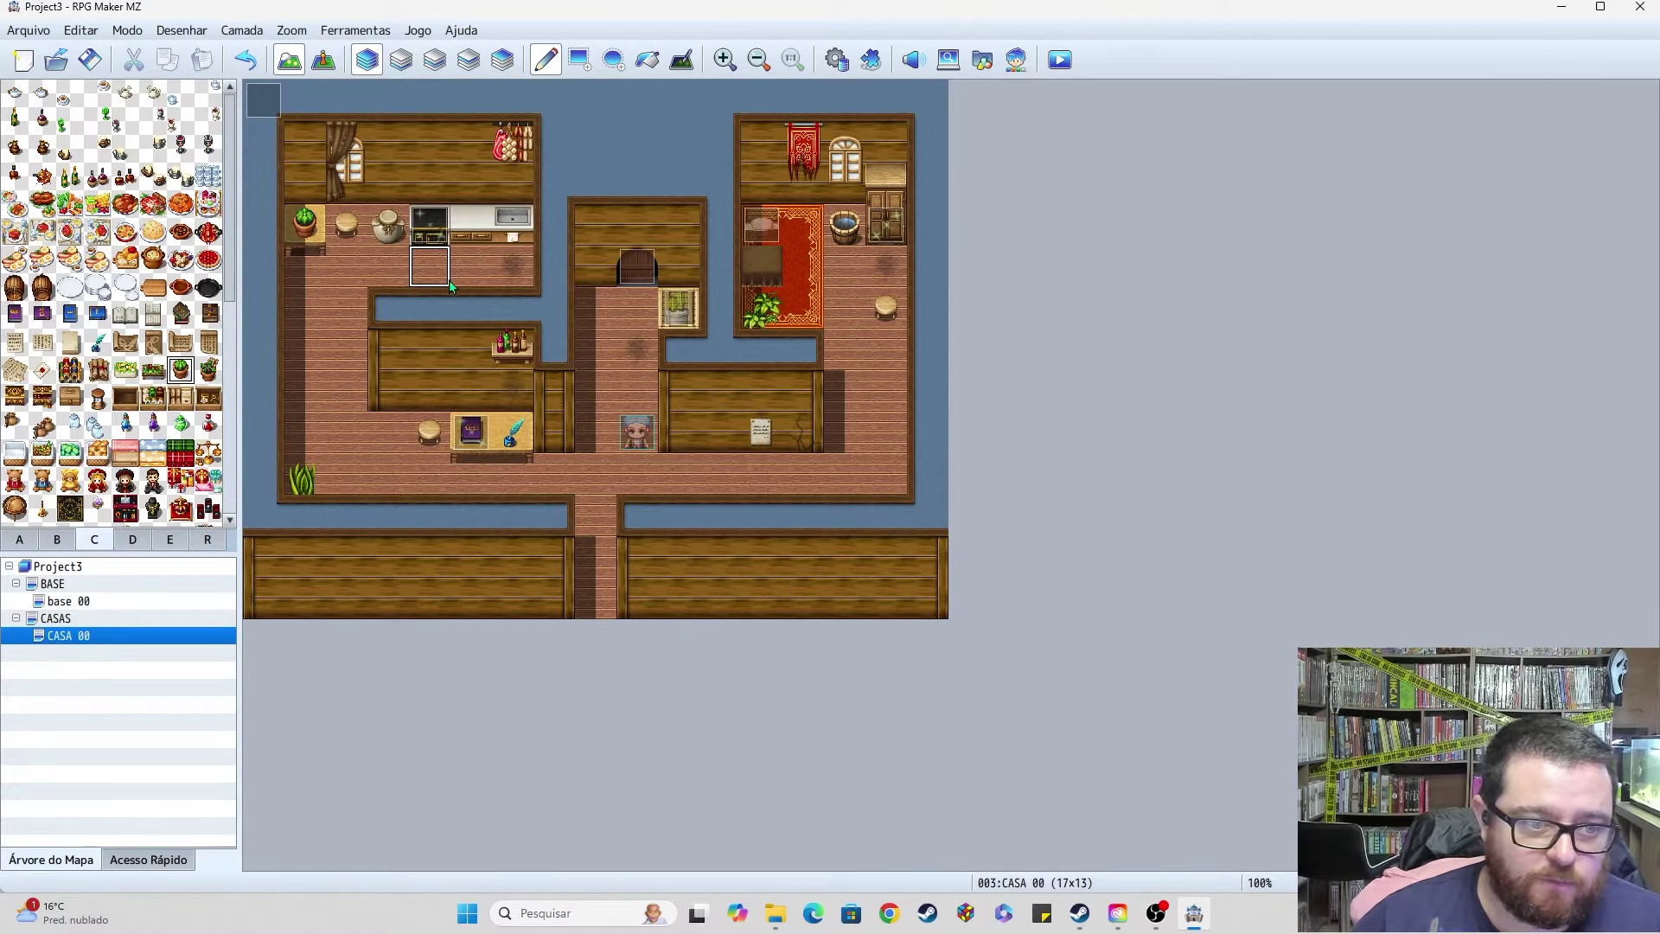
click(159, 378)
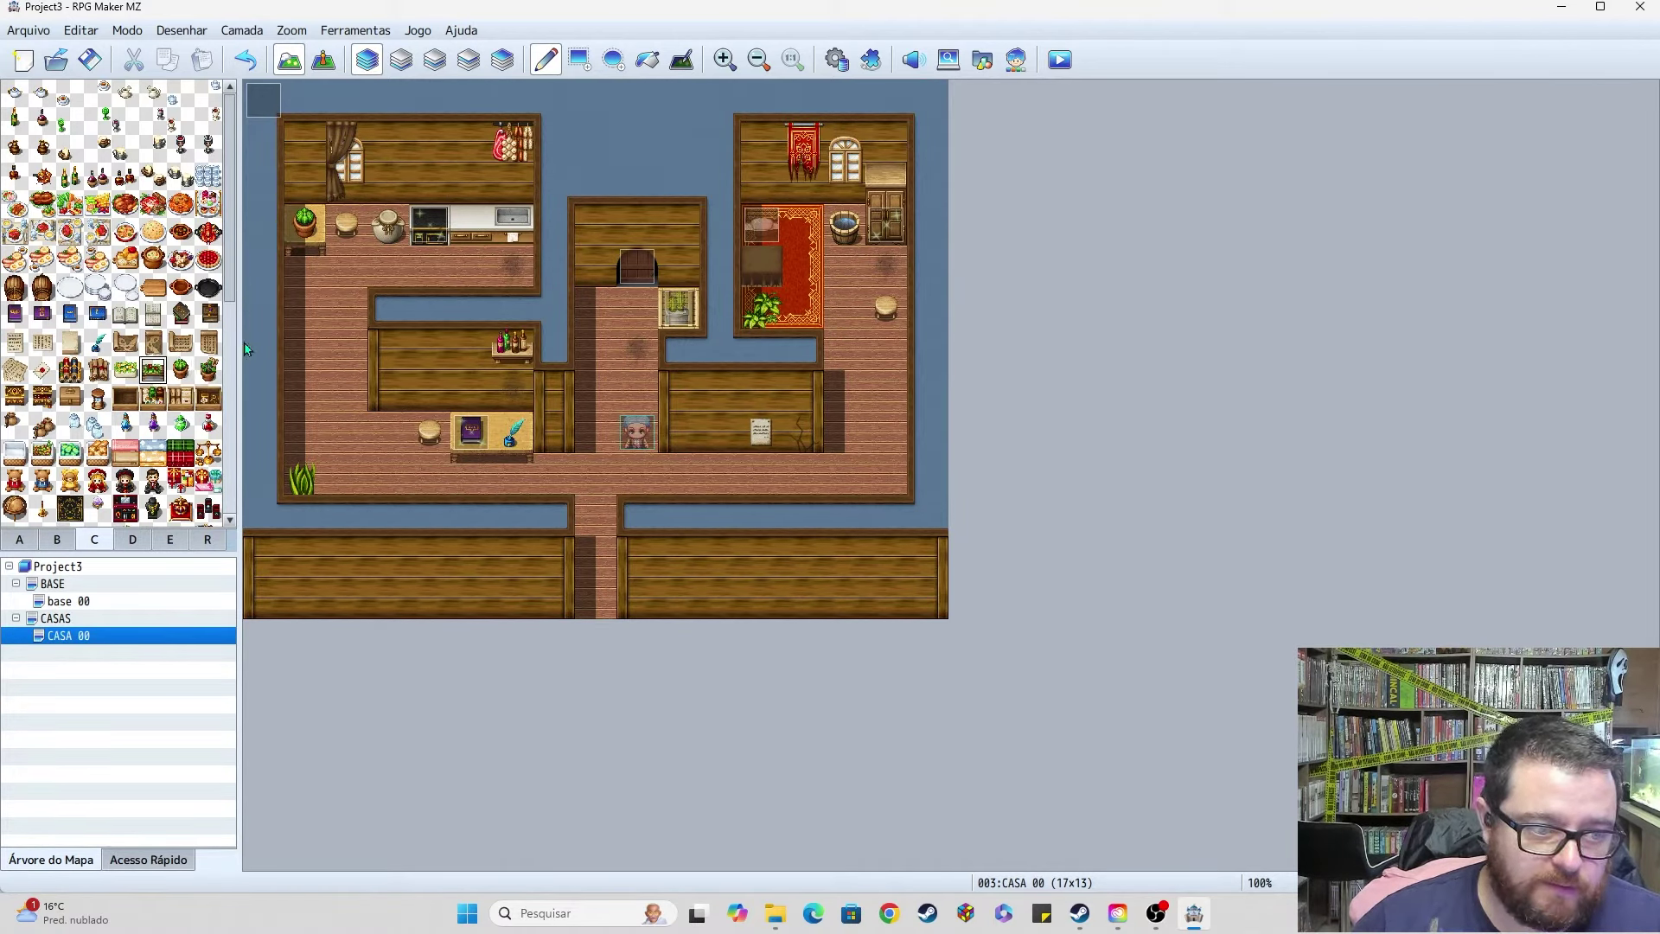
key(ctrl+z)
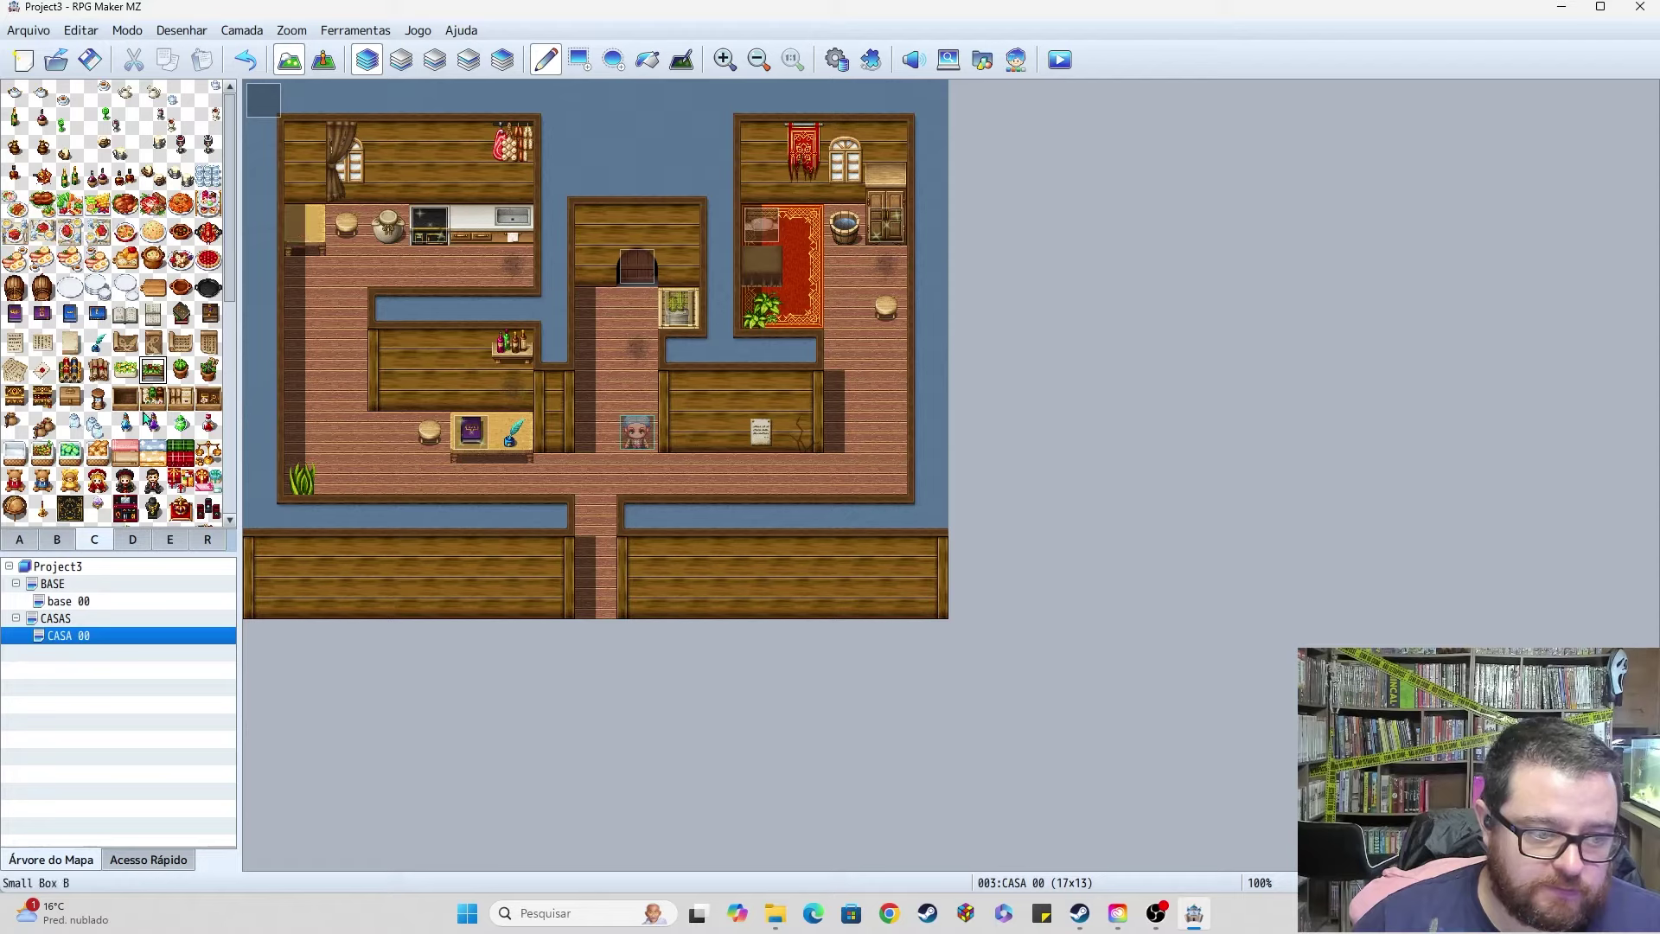
Step: Look through tile set D for a decoration that suits the kitchen table
click(123, 537)
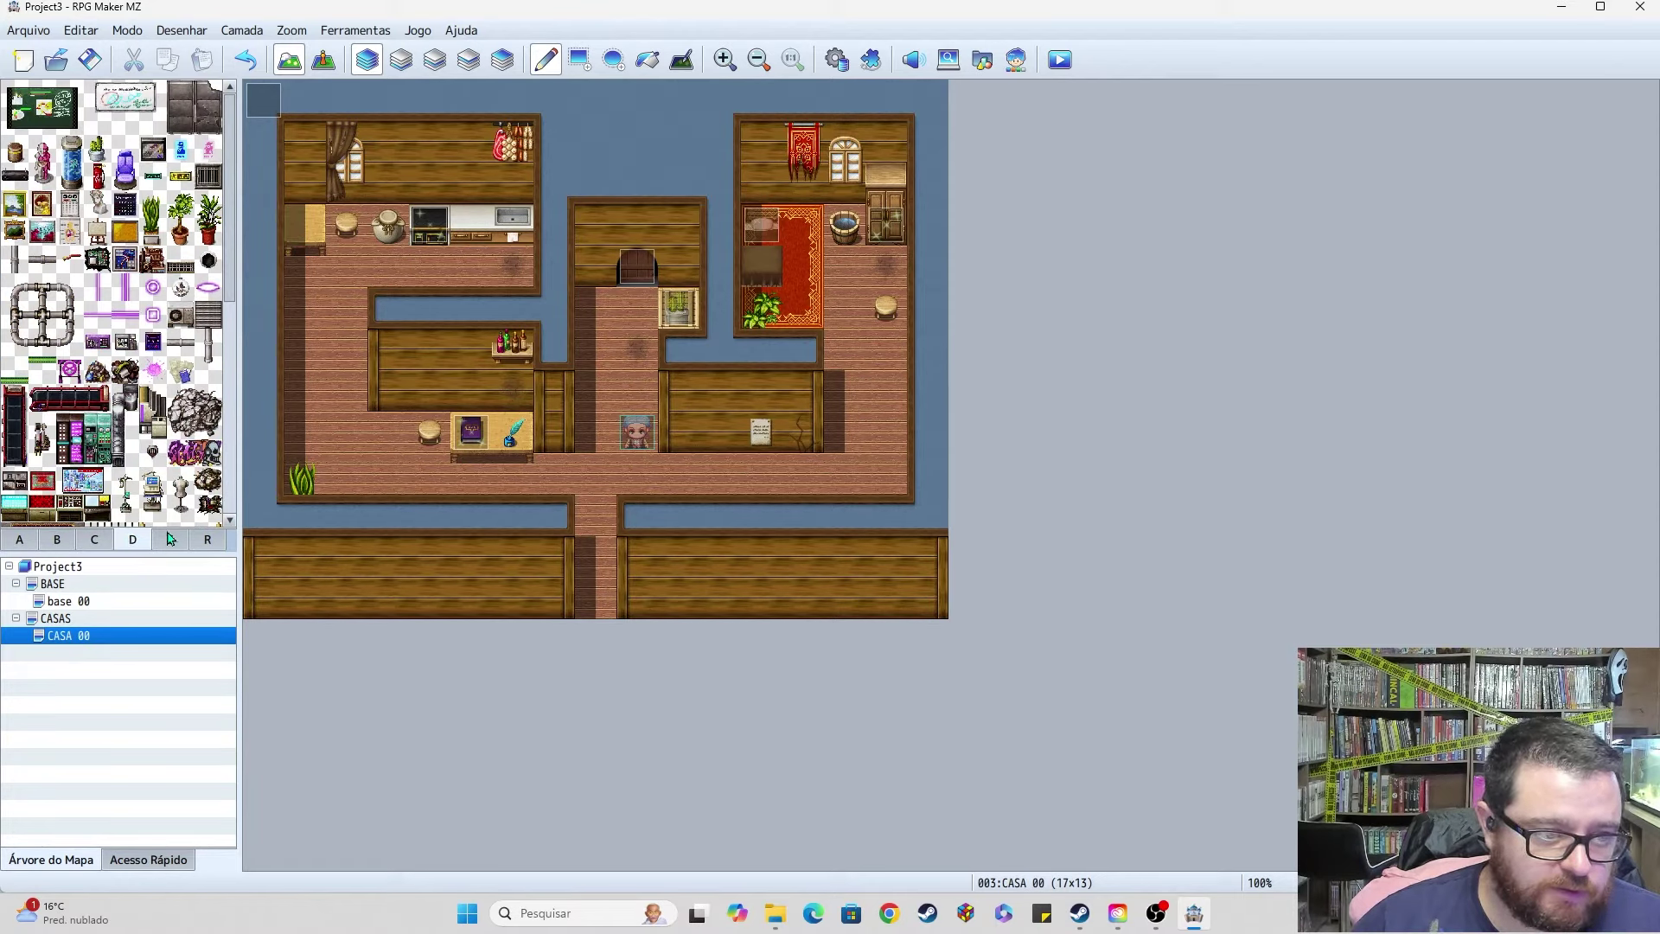
scroll(135, 347, down, 1)
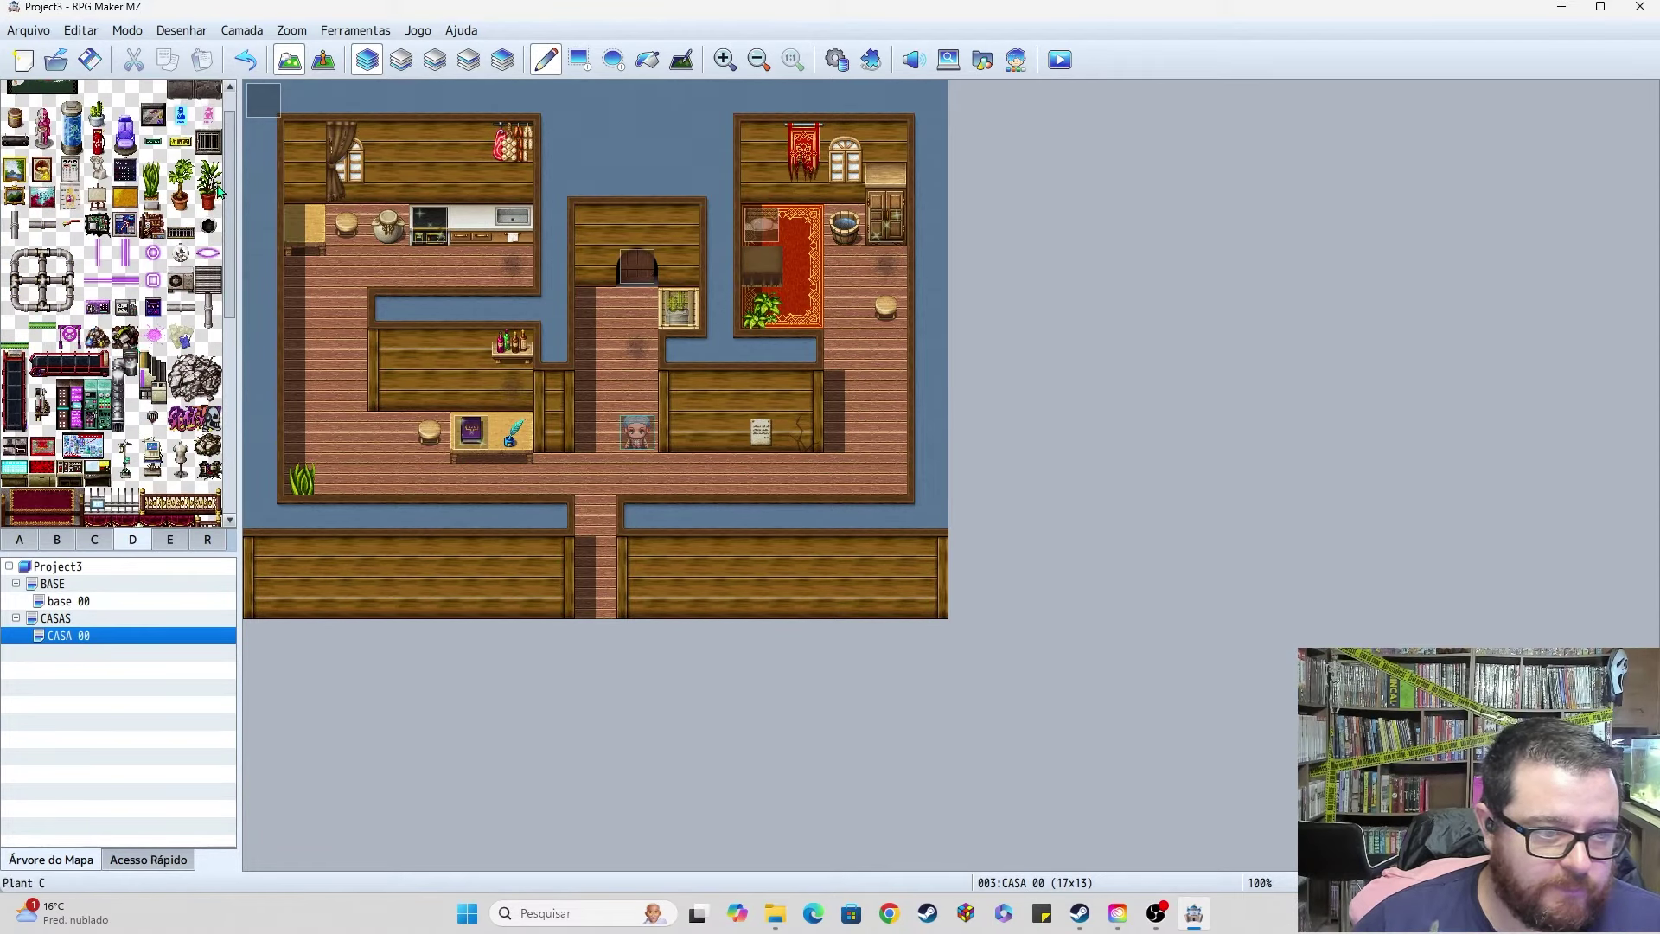
scroll(153, 445, down, 6)
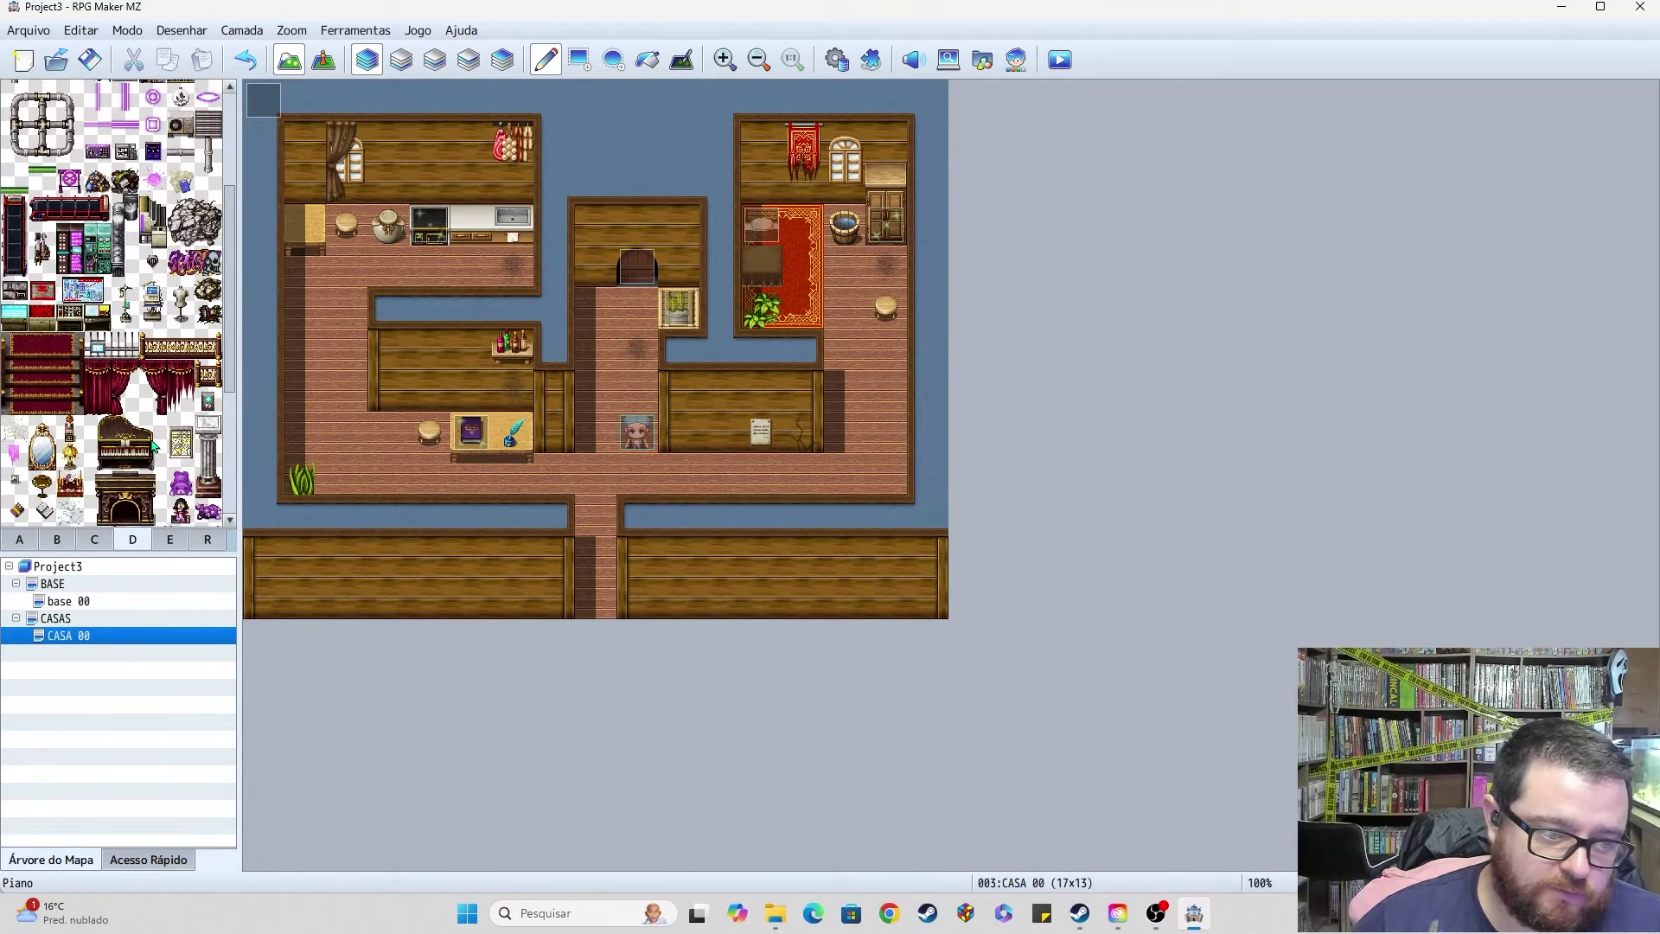
scroll(151, 446, down, 5)
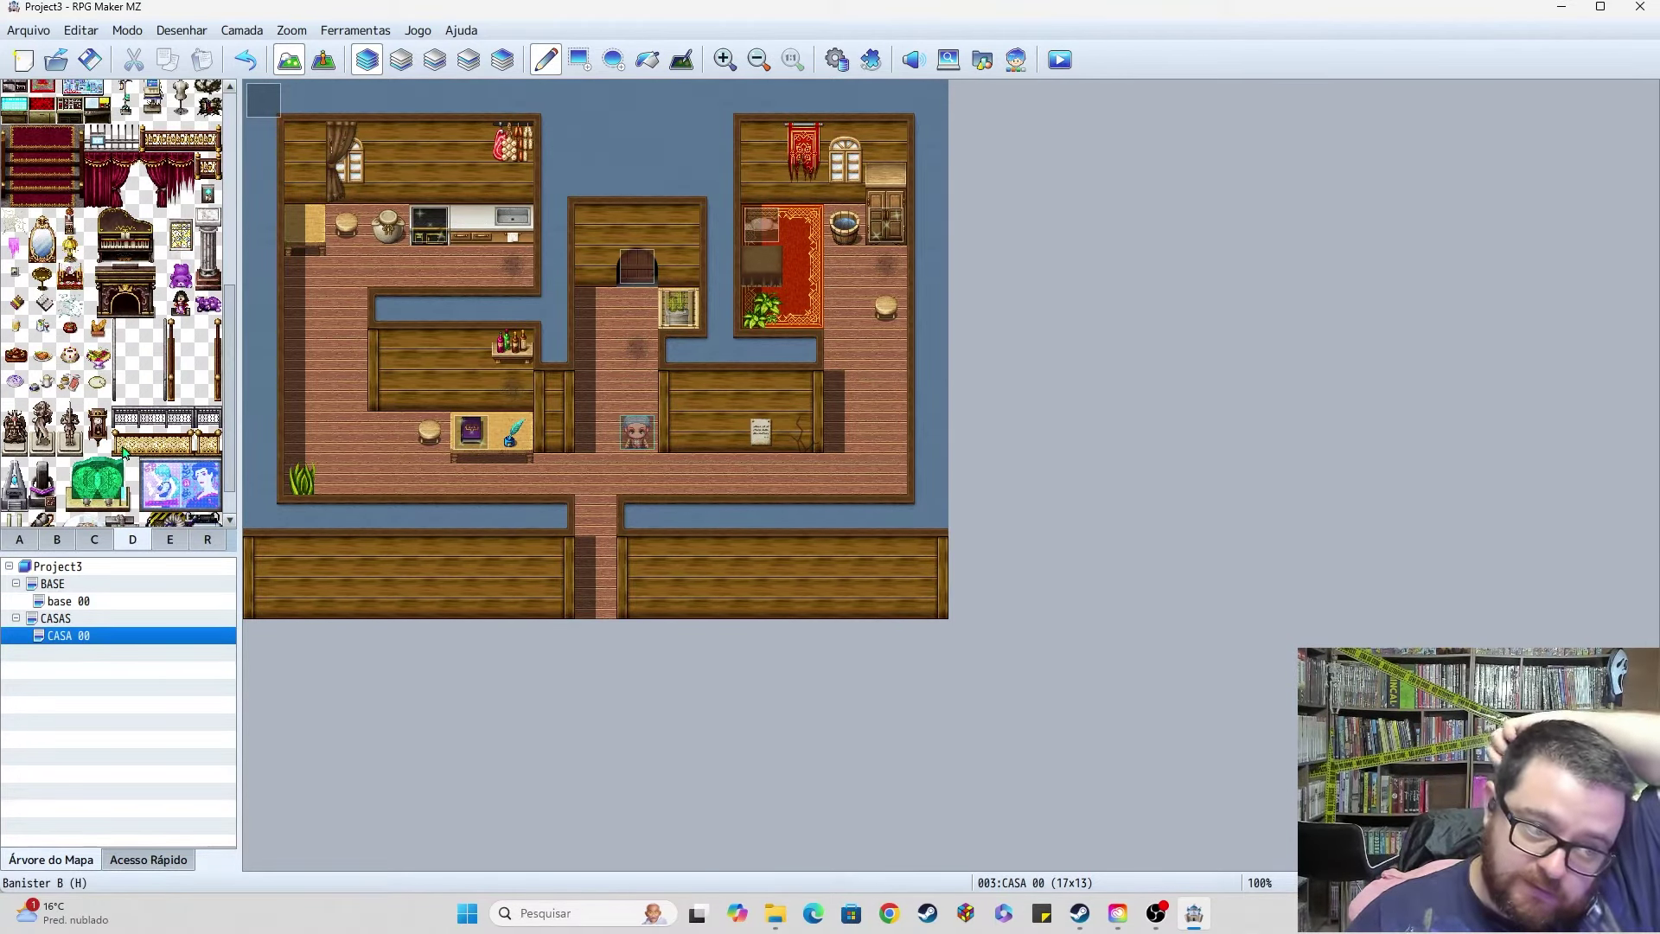
scroll(127, 442, down, 1)
scroll(128, 423, up, 12)
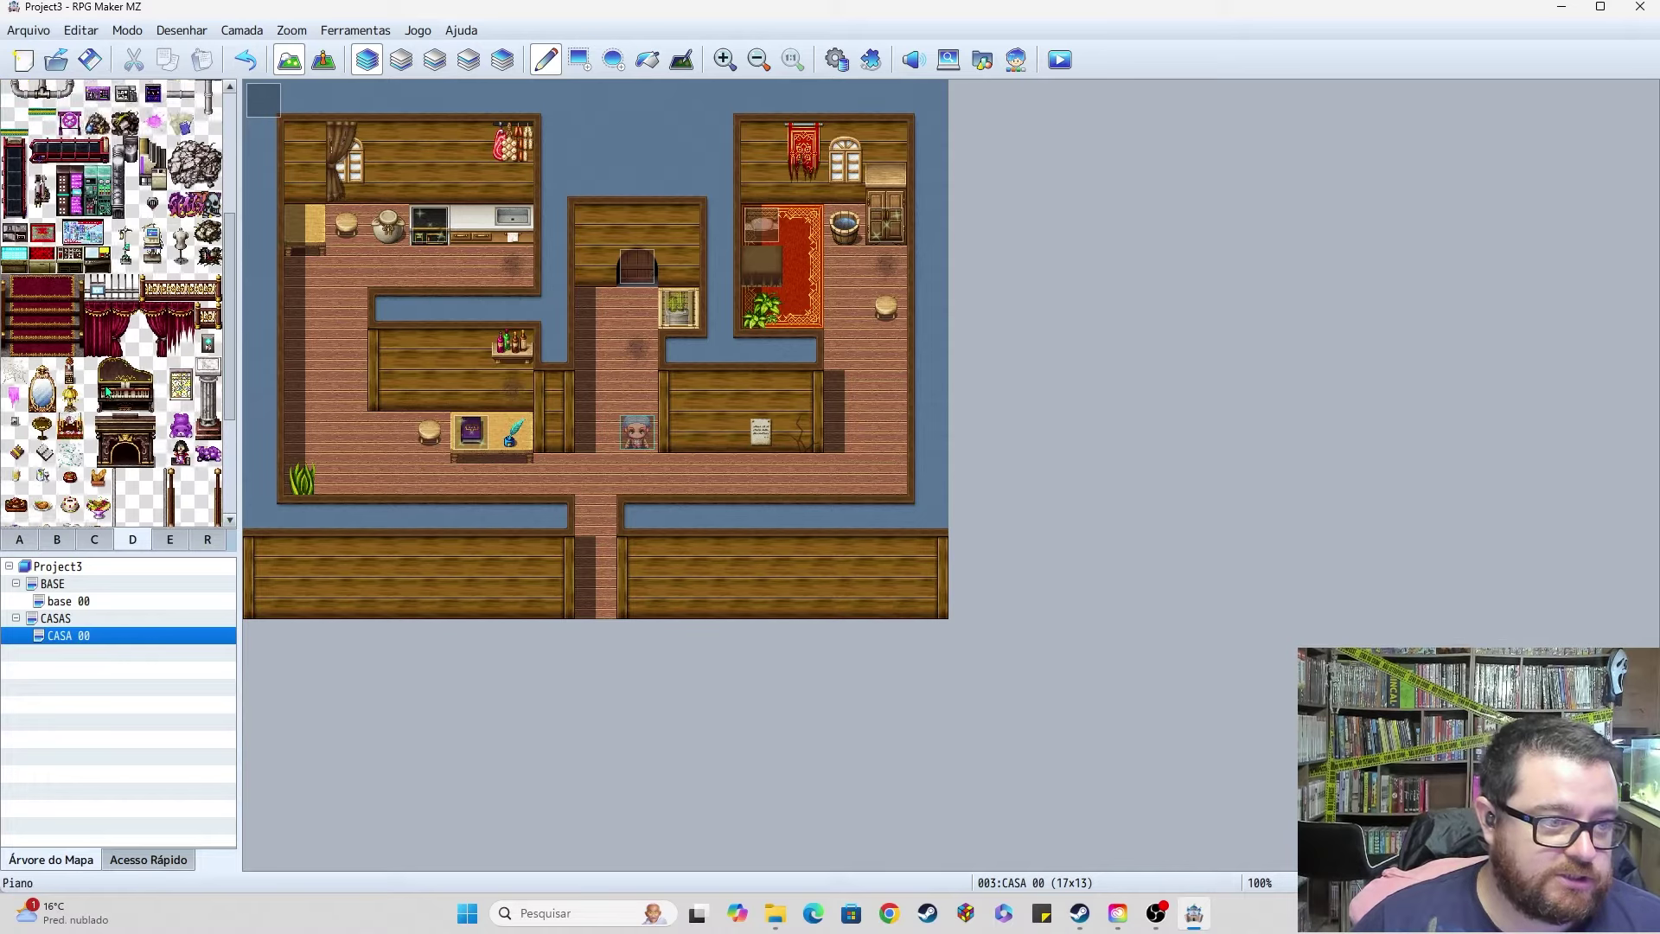
scroll(118, 380, up, 1)
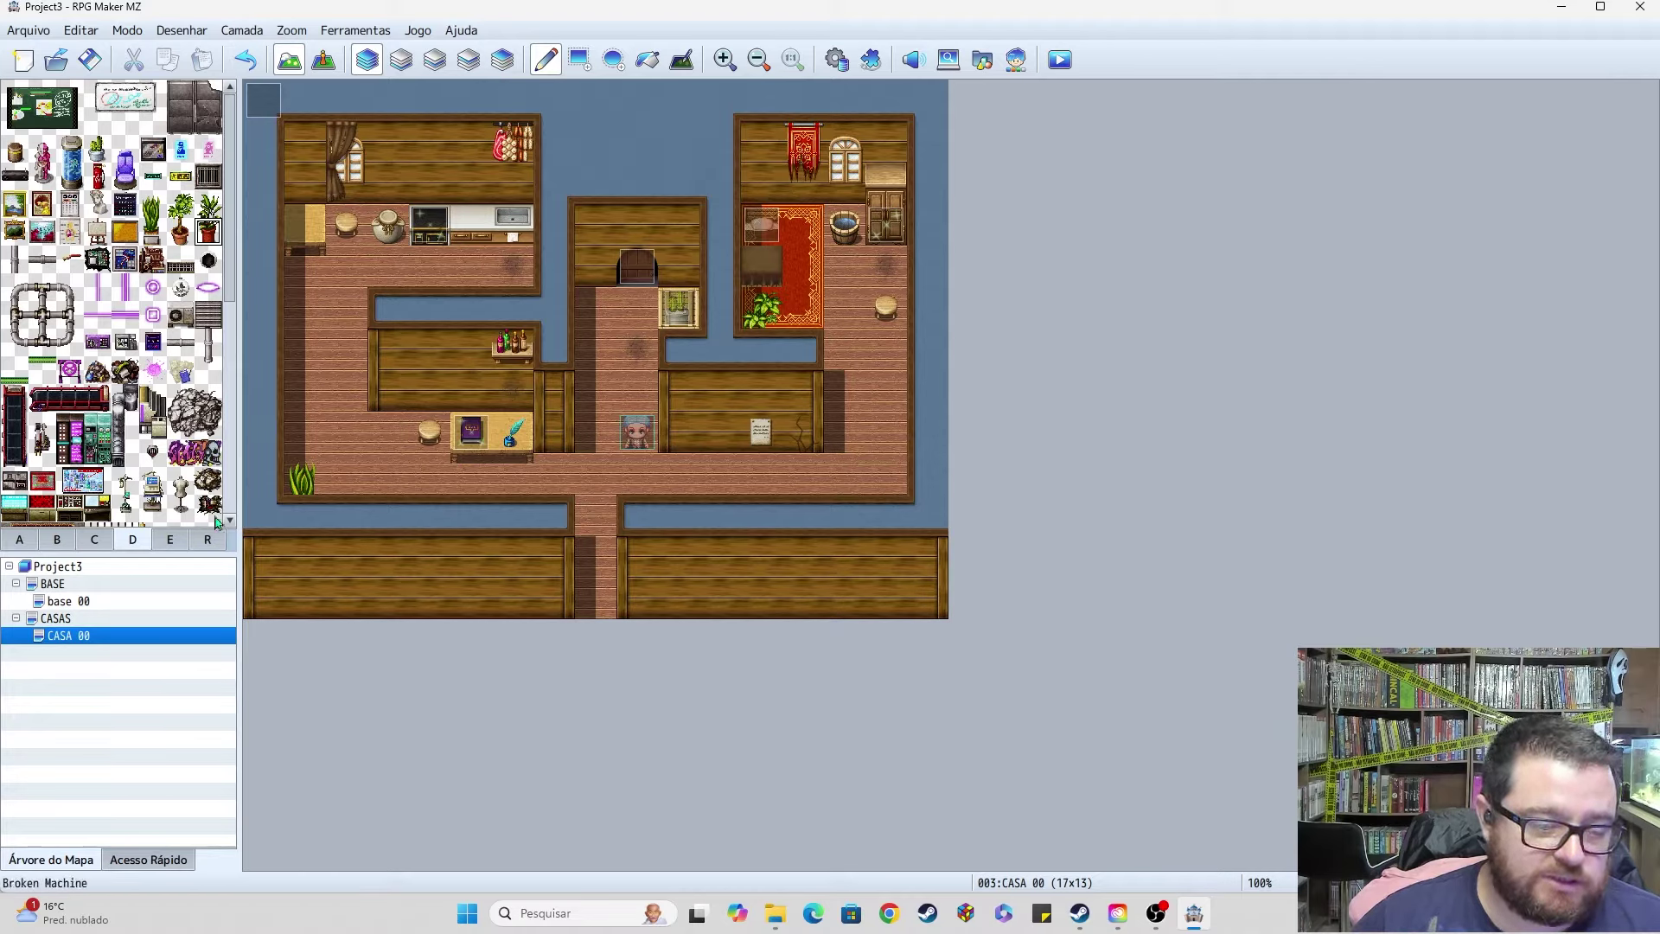
Step: Try a green leafy plant and the red Crops D tile from tile set E on the kitchen table, undoing both placements
click(169, 539)
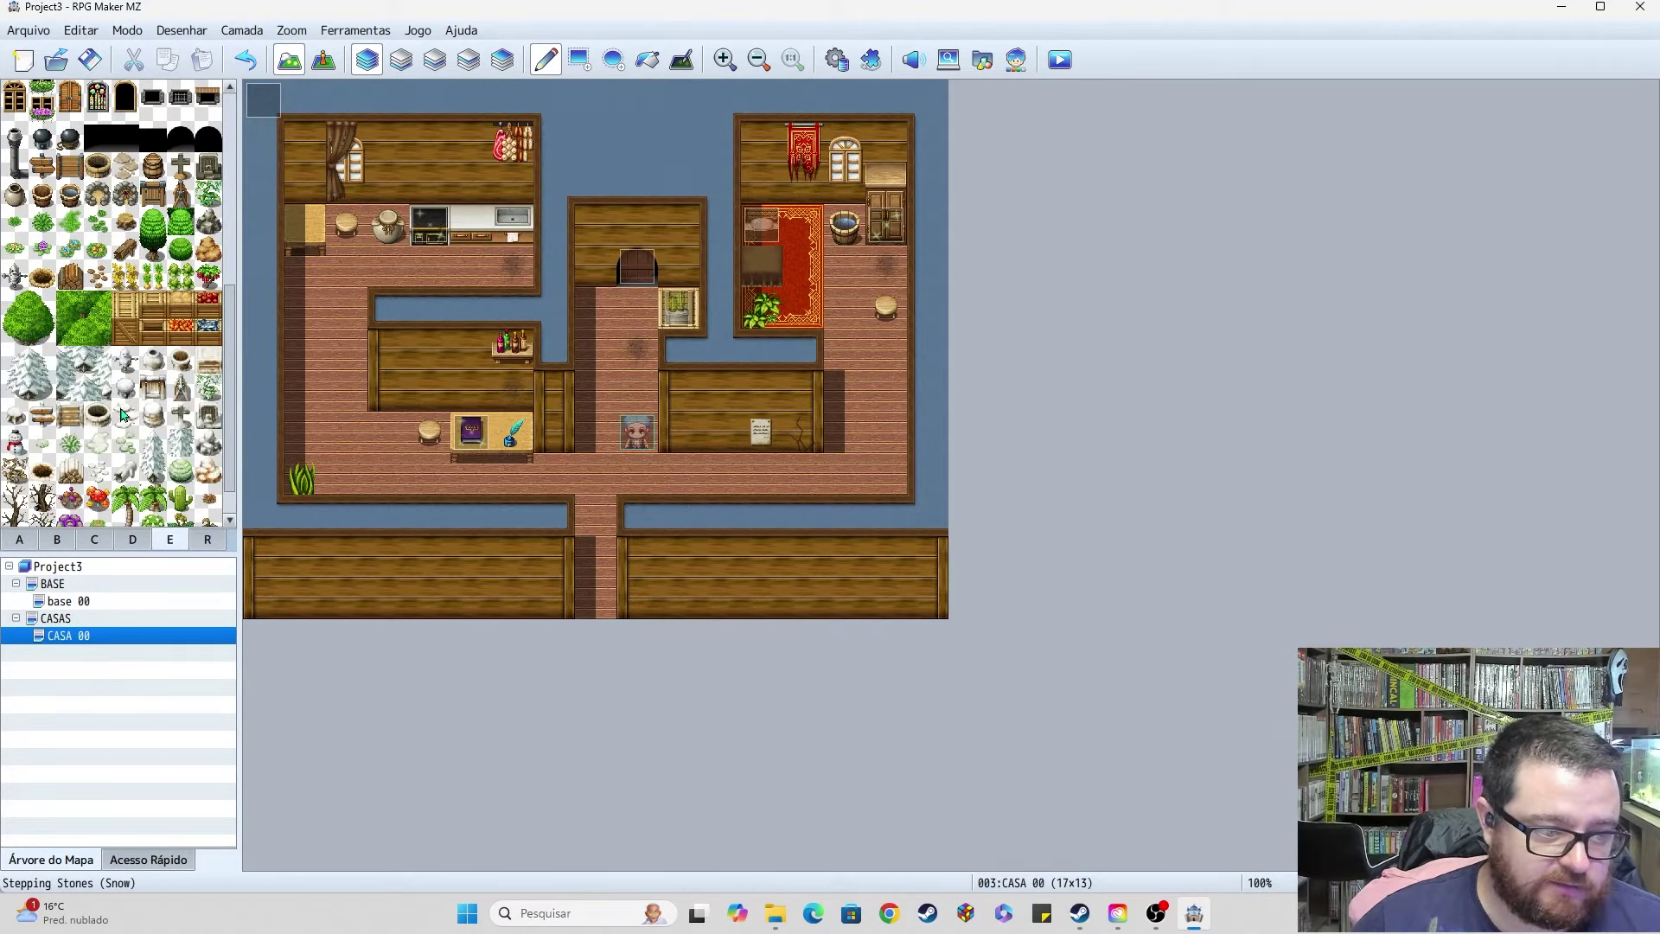
scroll(127, 398, up, 5)
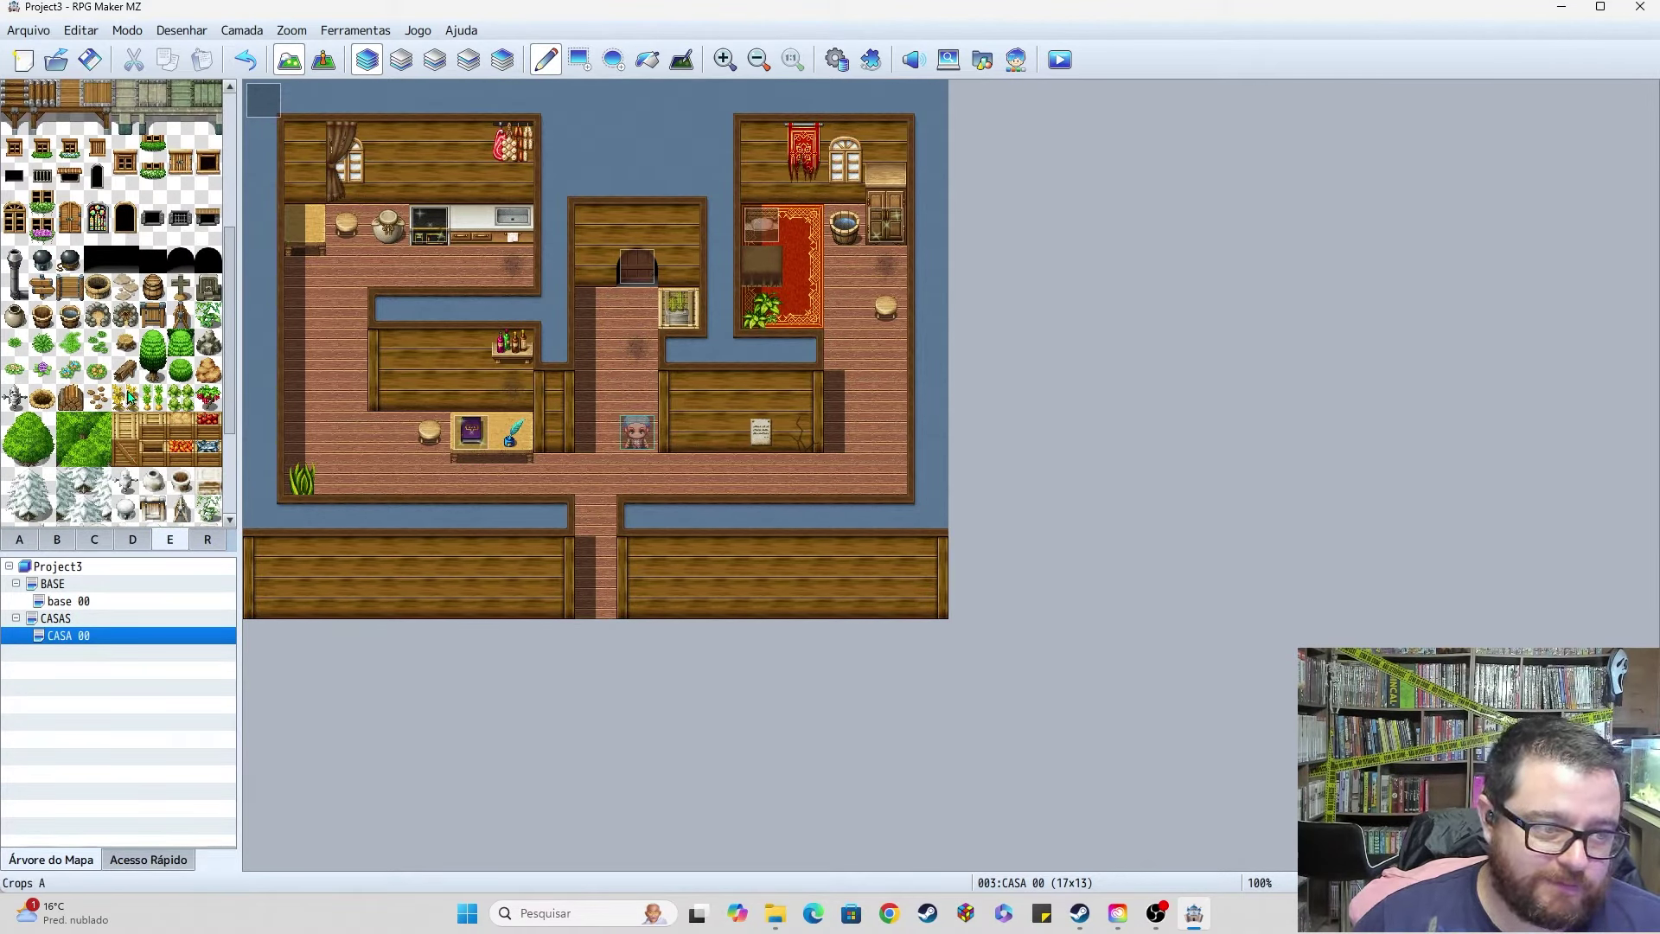
scroll(128, 397, up, 2)
scroll(128, 397, up, 2)
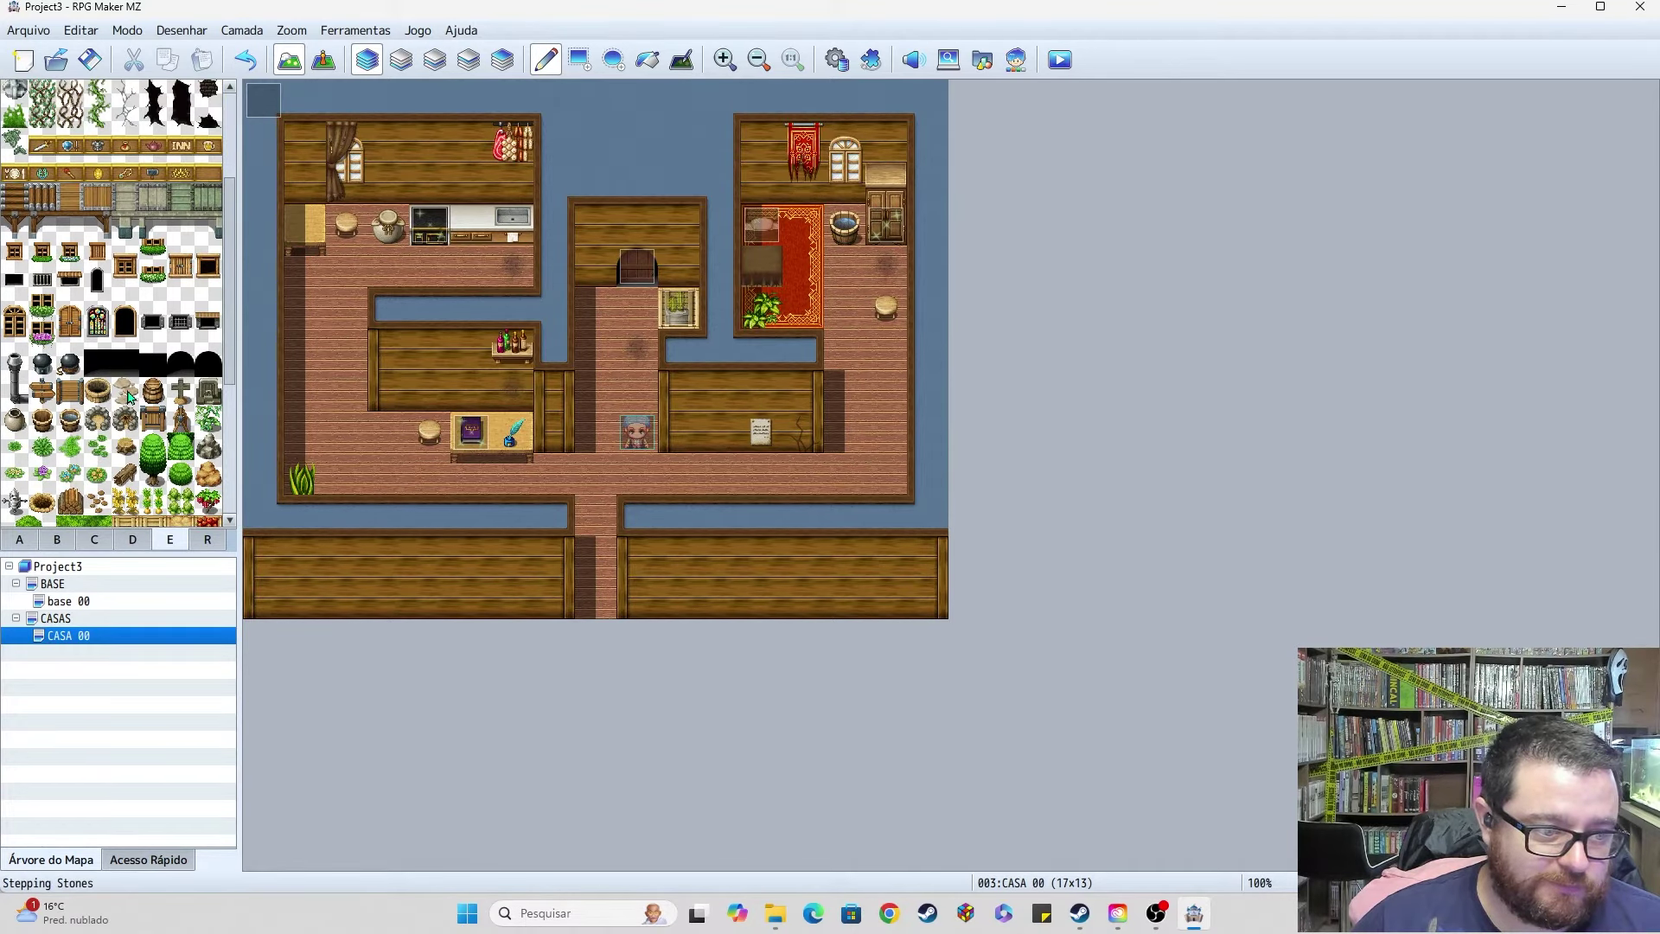
scroll(176, 502, down, 2)
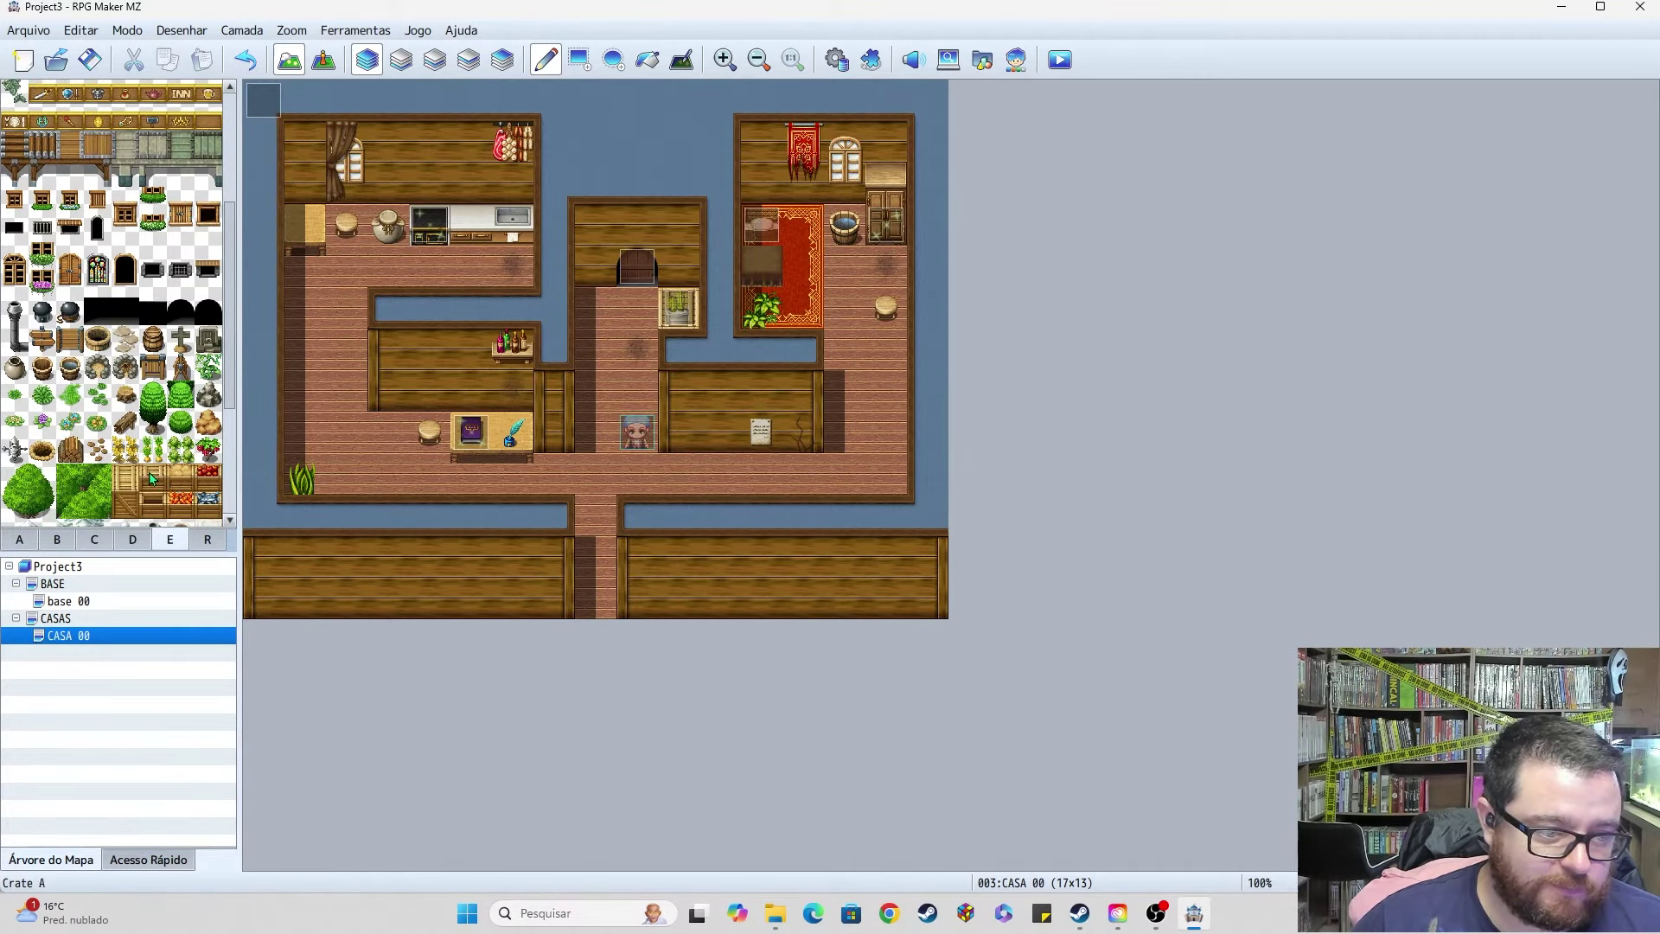
scroll(87, 458, down, 3)
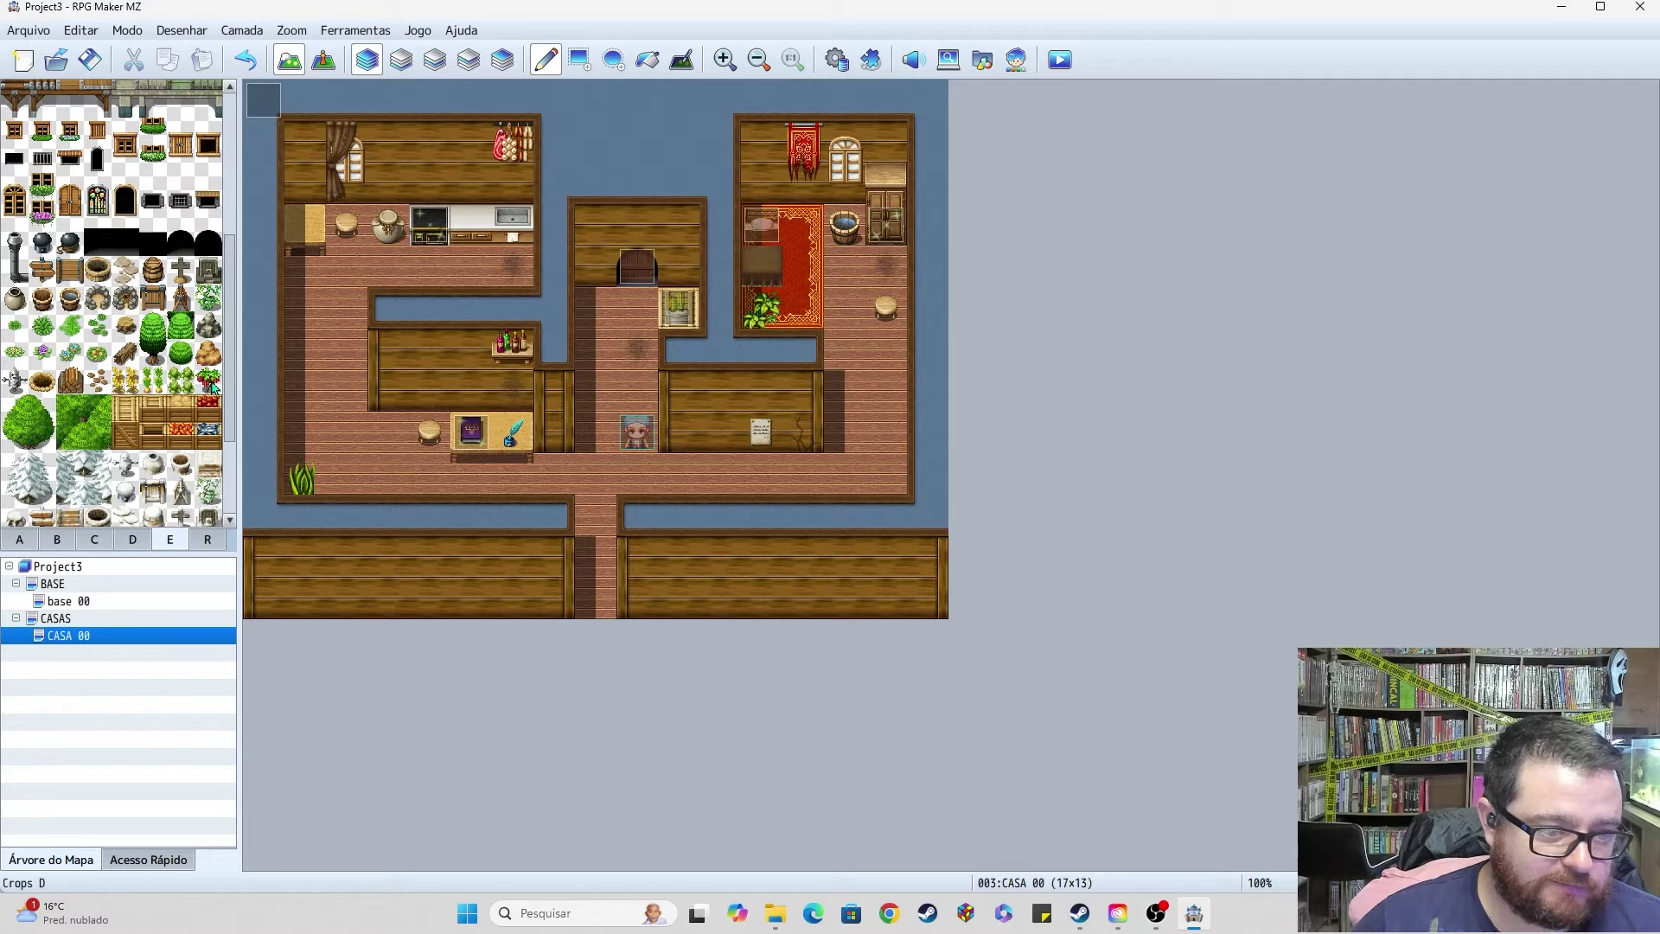
click(305, 224)
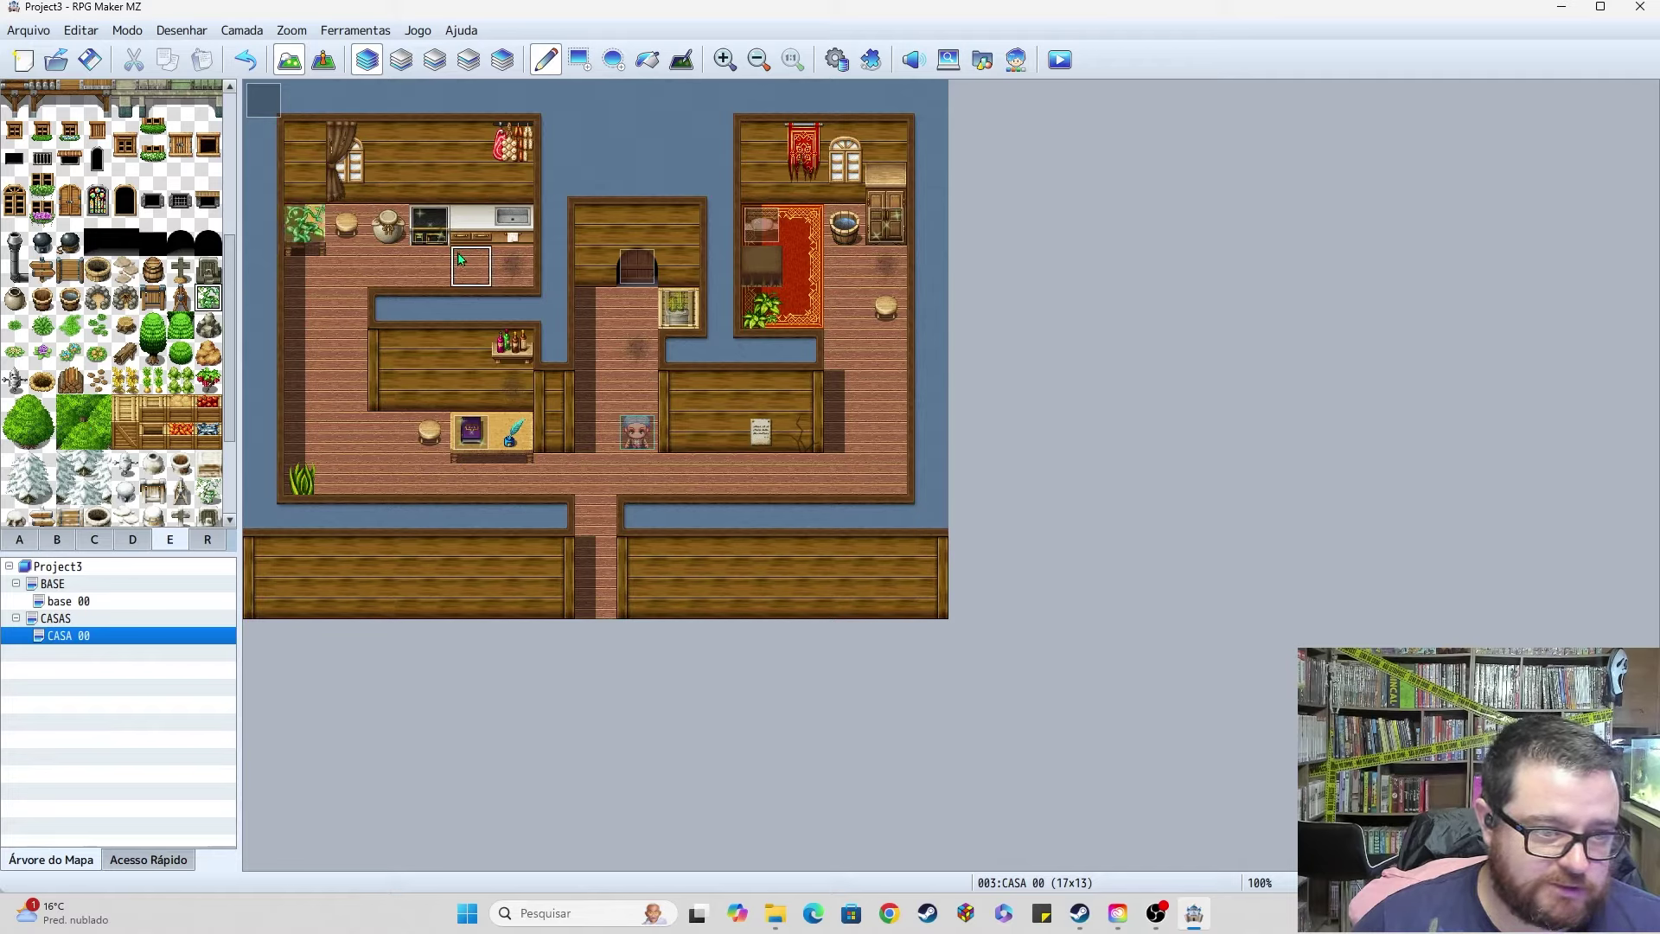
click(208, 380)
click(299, 240)
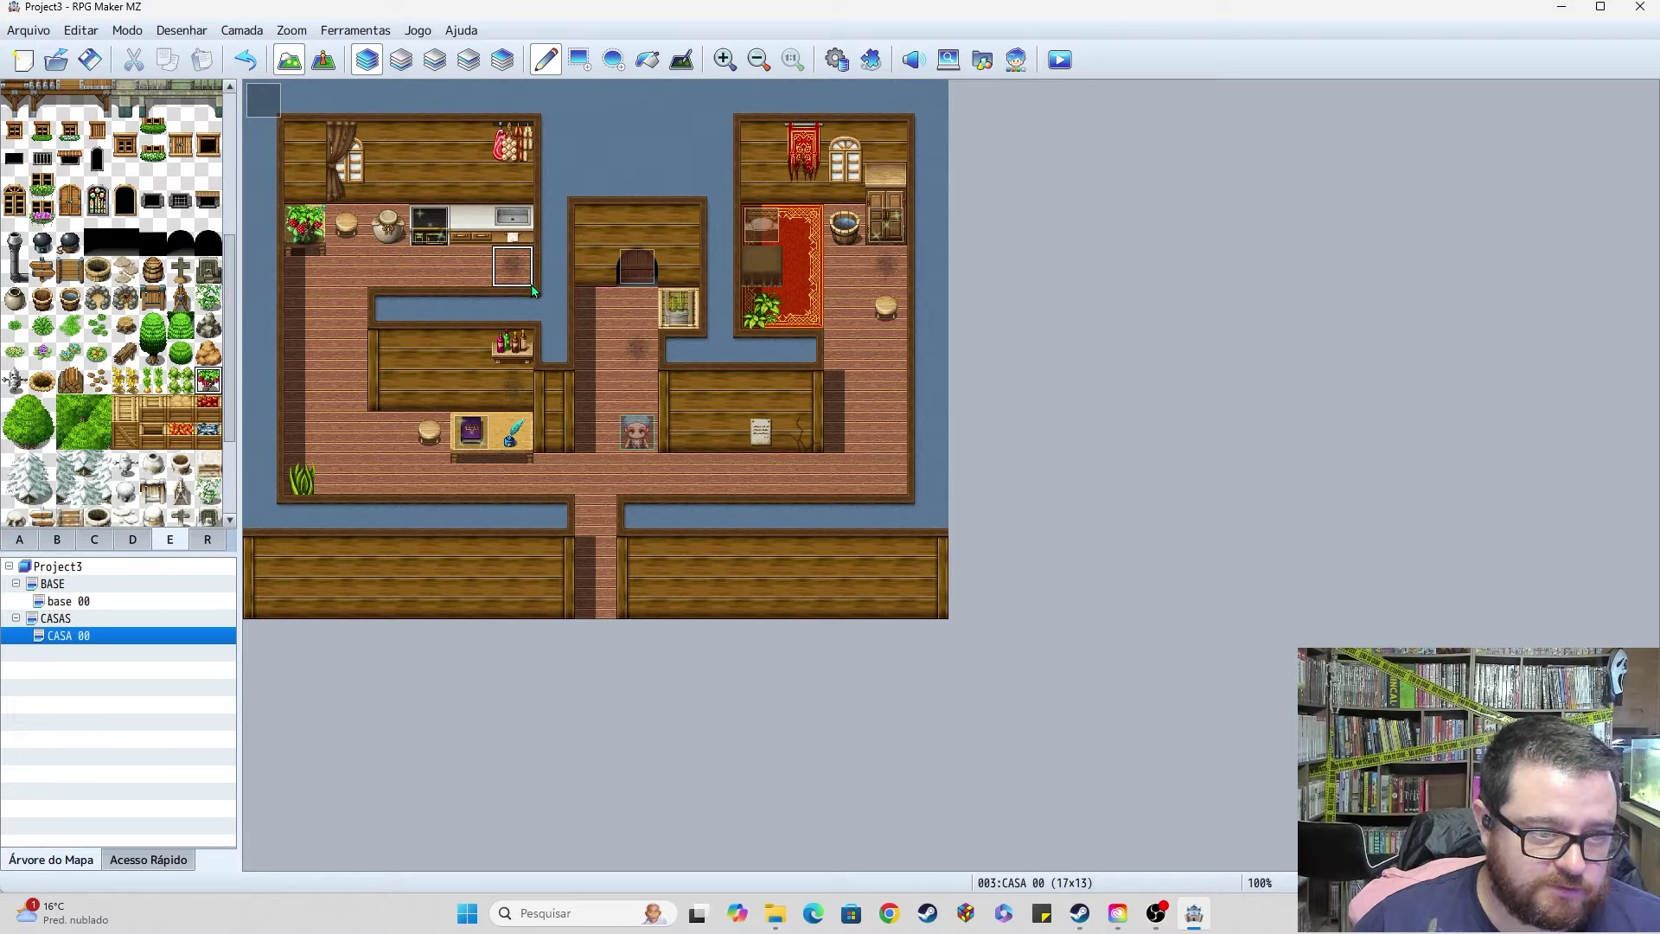
key(ctrl+z)
key(ctrl+z)
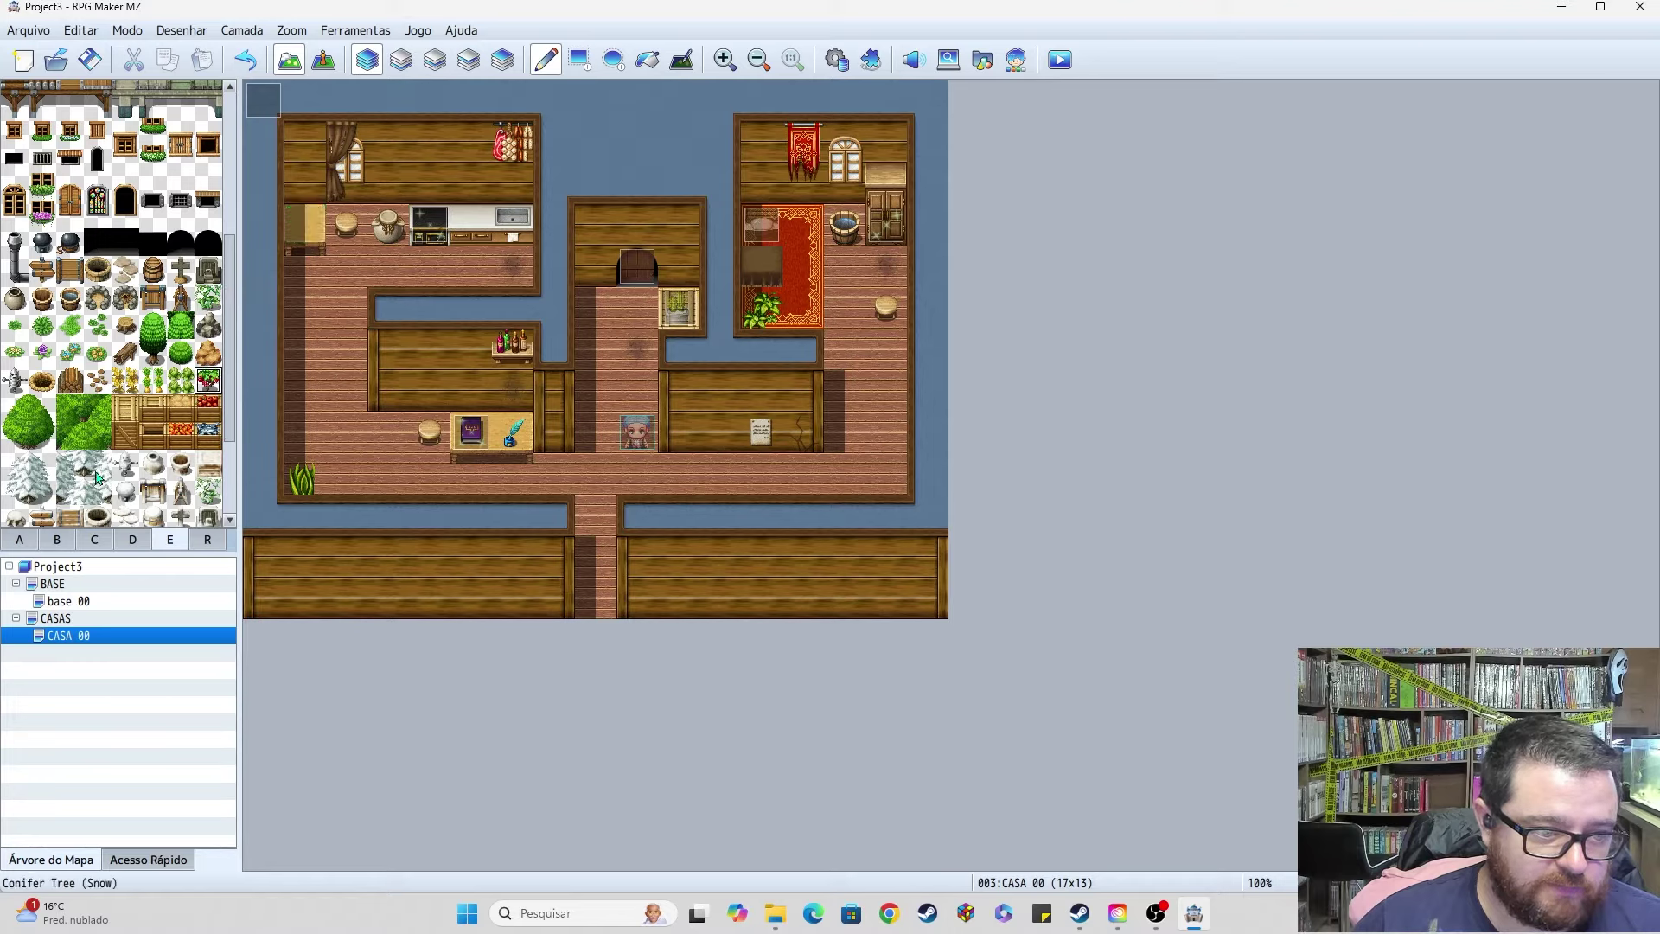
Step: Place the empty wooden Tub A from tile set B against the left wall, two tiles below the kitchen table
scroll(95, 437, down, 1)
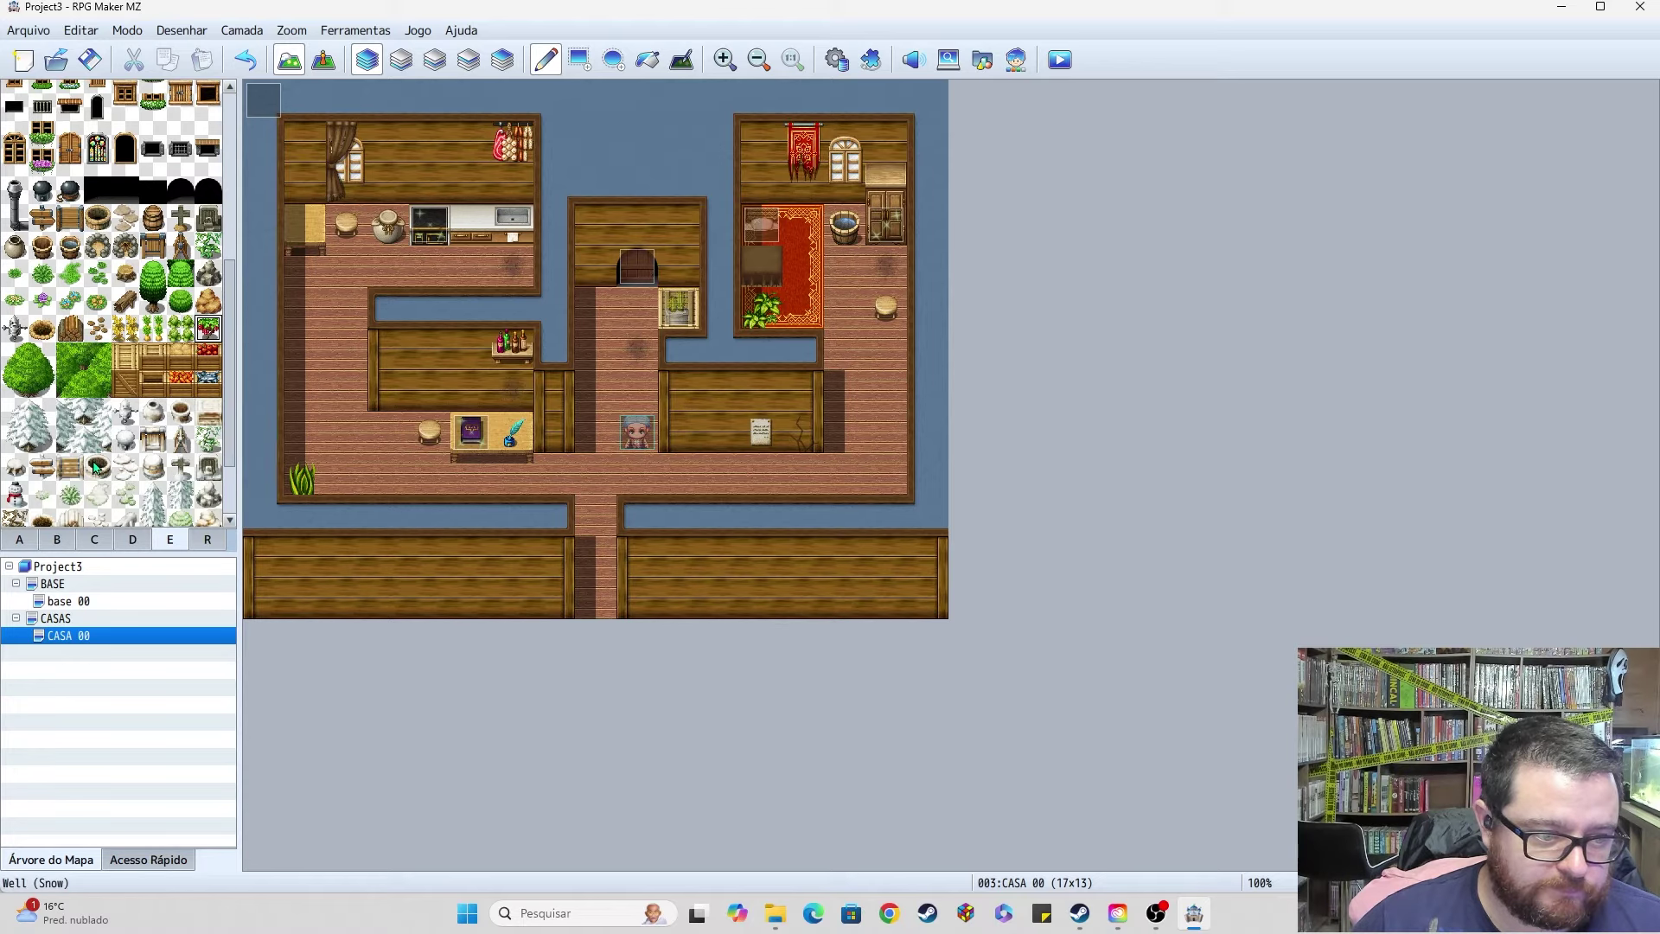
click(18, 540)
scroll(162, 486, down, 5)
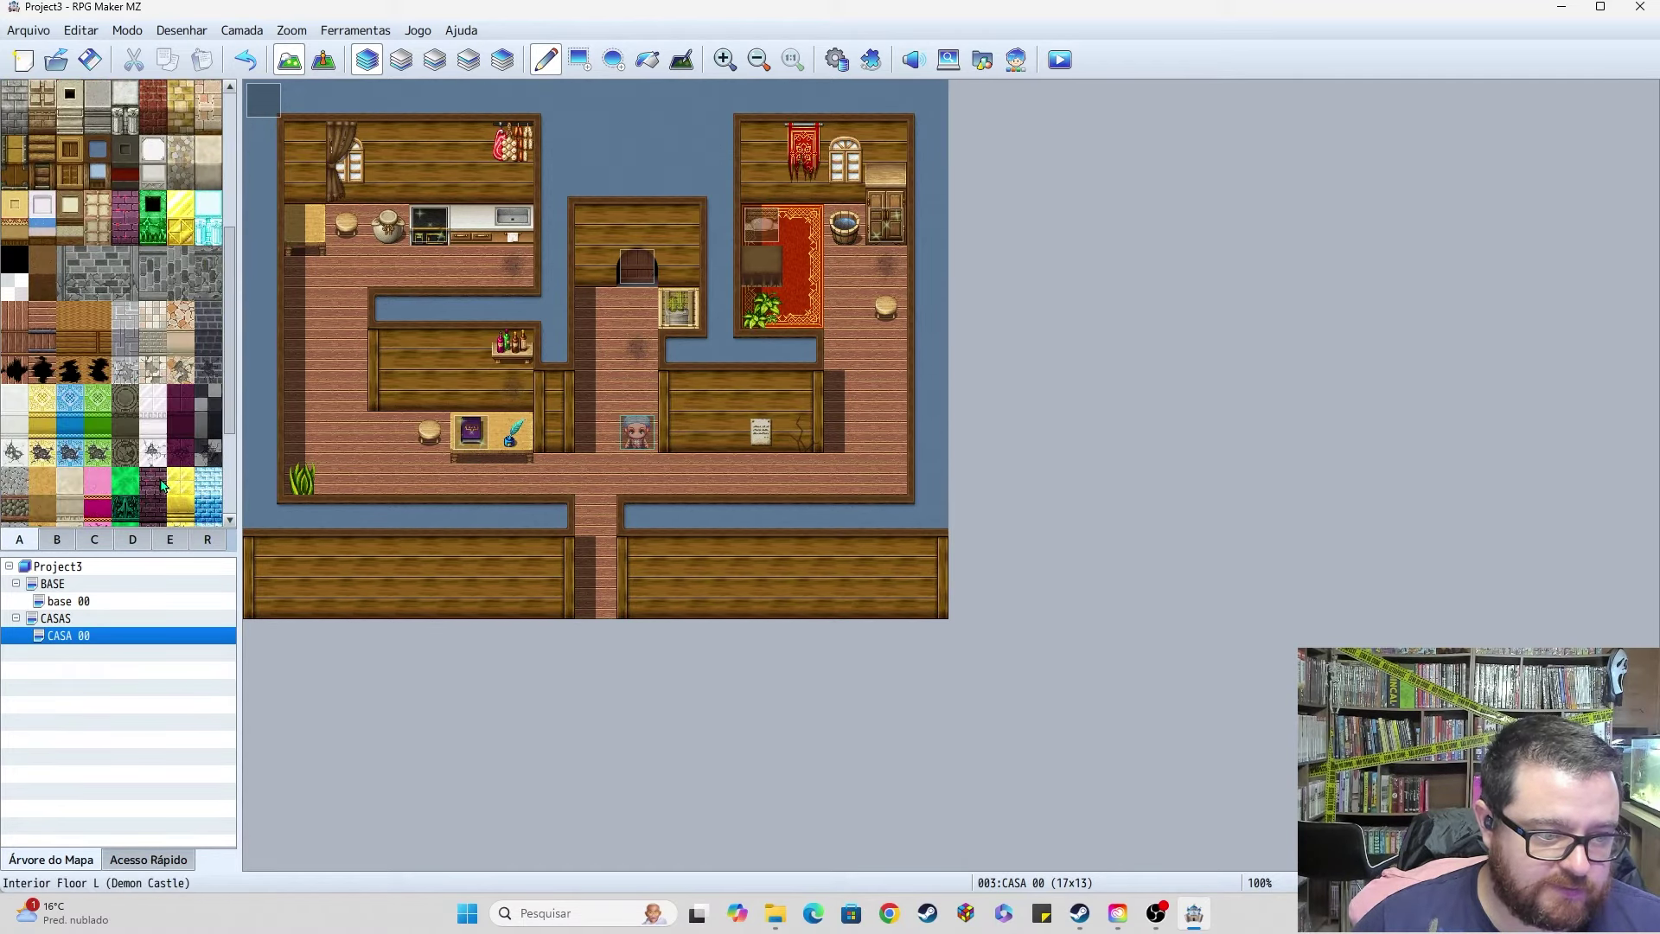
scroll(161, 486, down, 3)
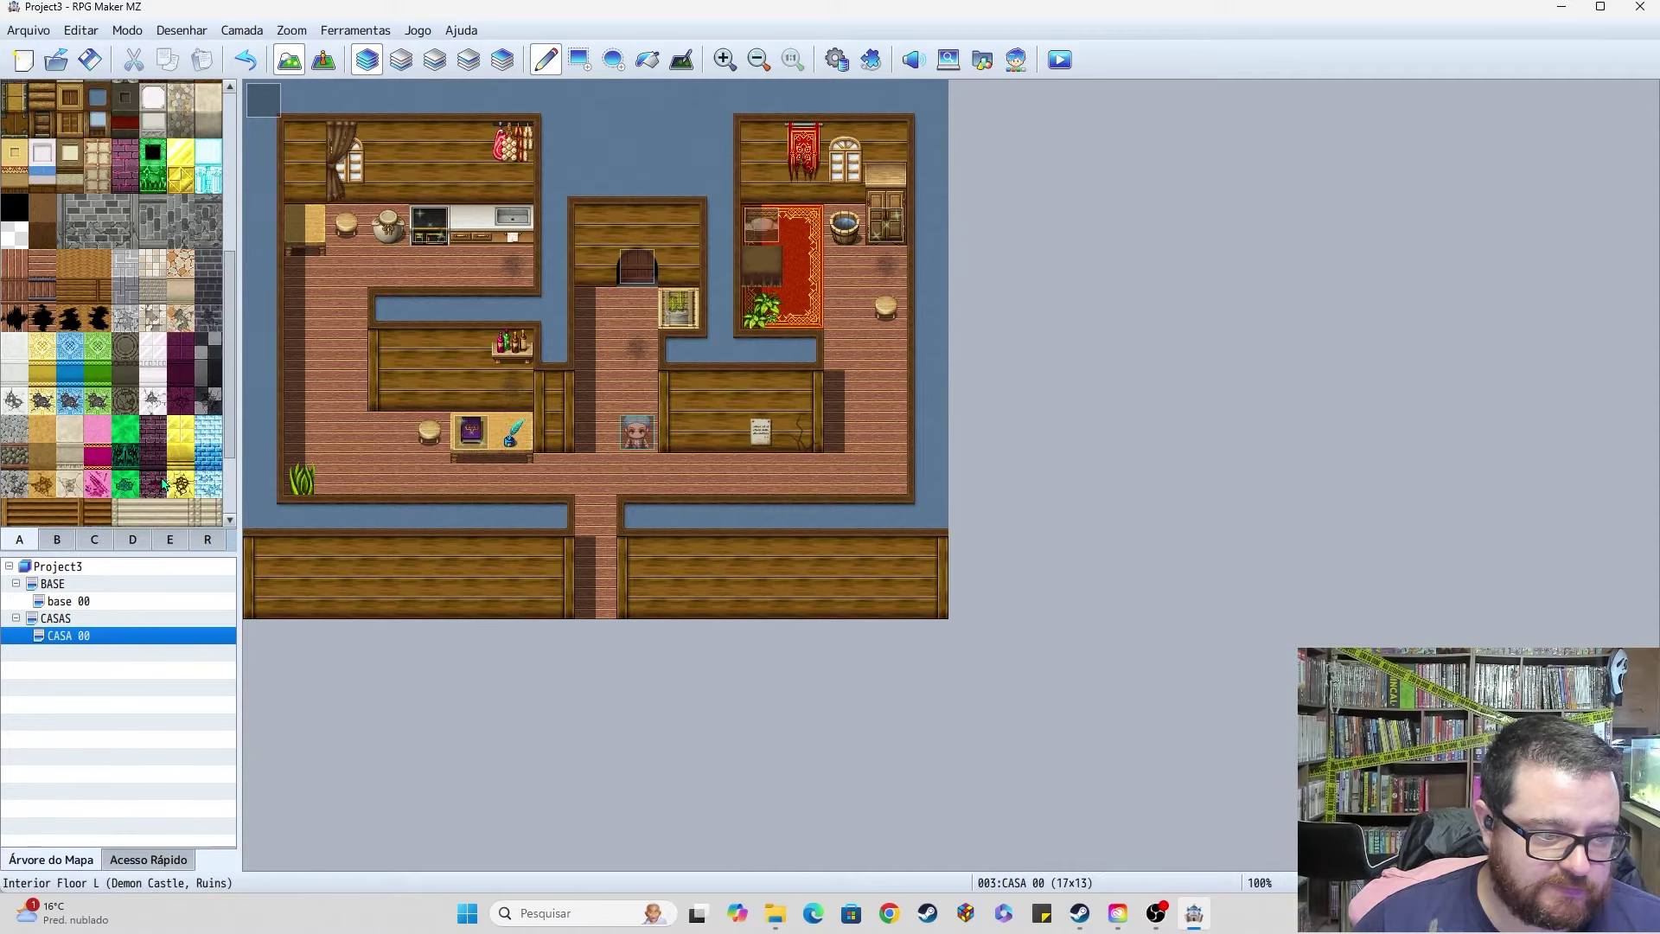
click(59, 541)
click(70, 404)
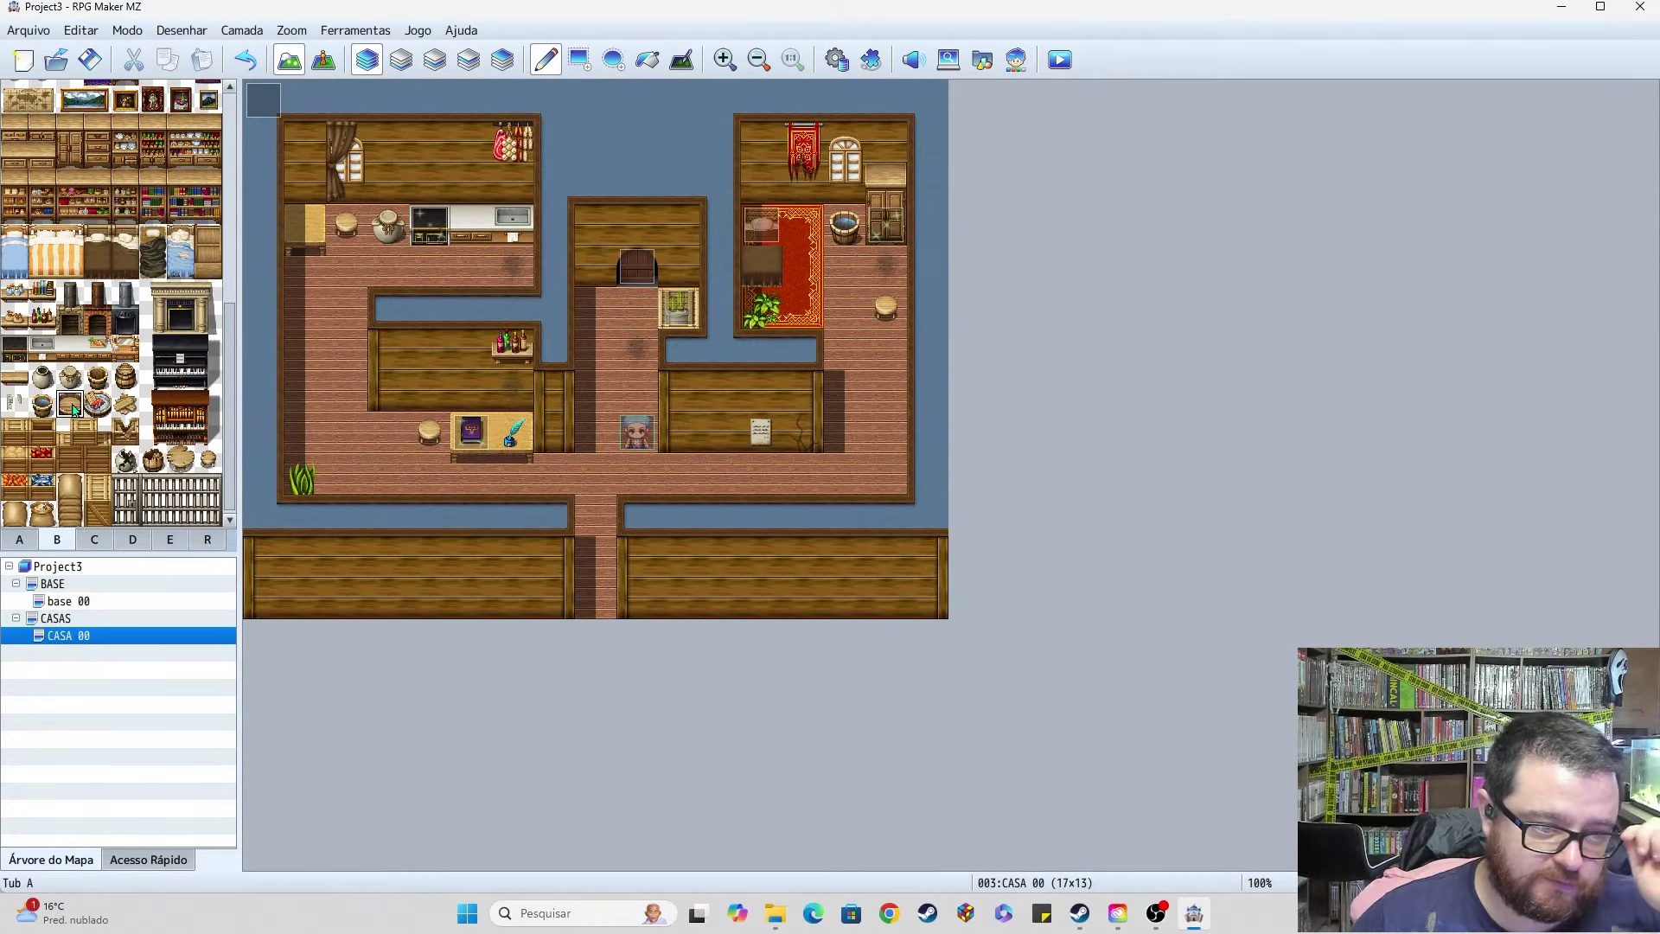
click(306, 307)
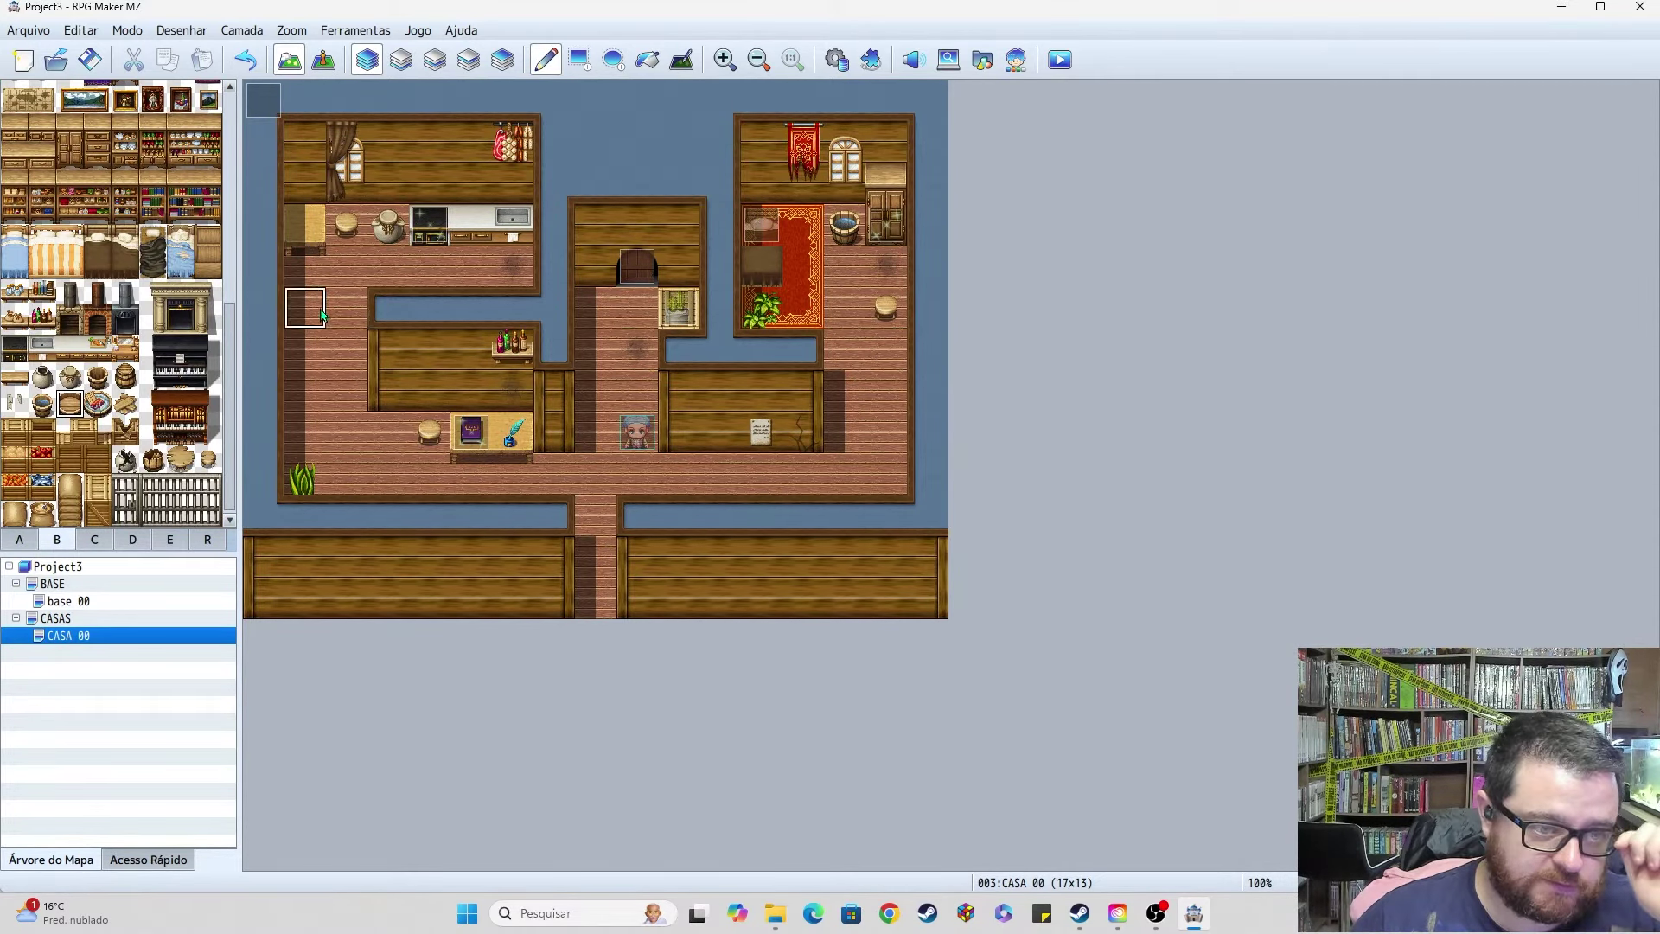
Step: Try the Crops D plant from tile set E inside the wooden tub, undoing the placement
click(95, 540)
click(136, 542)
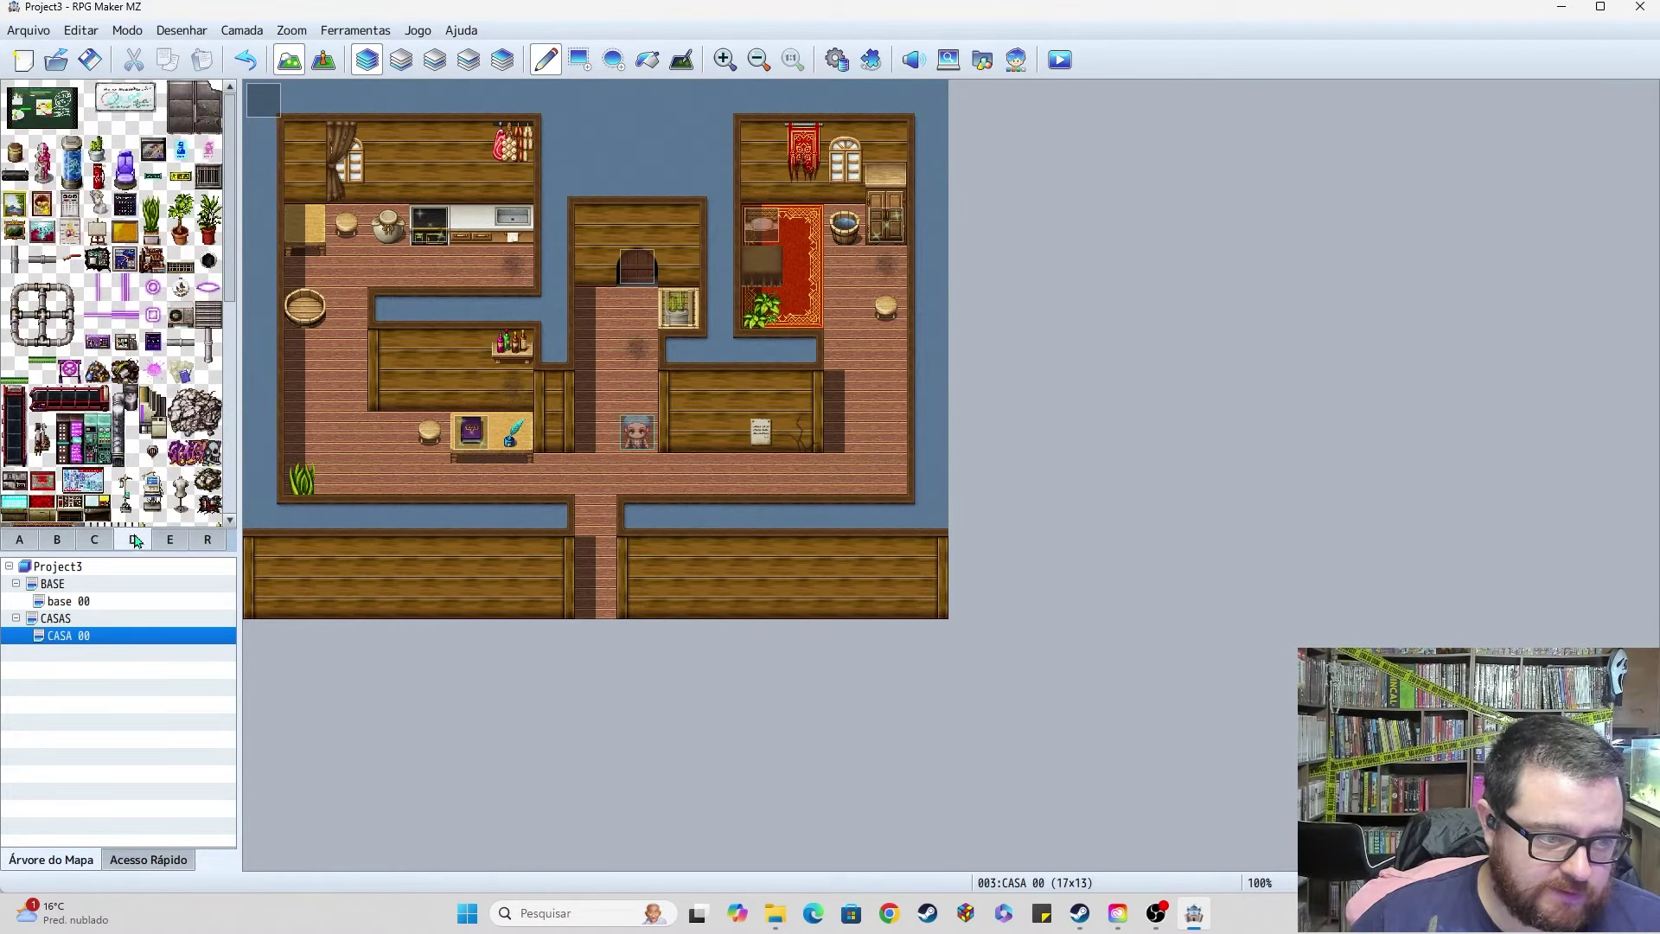
click(169, 541)
click(208, 327)
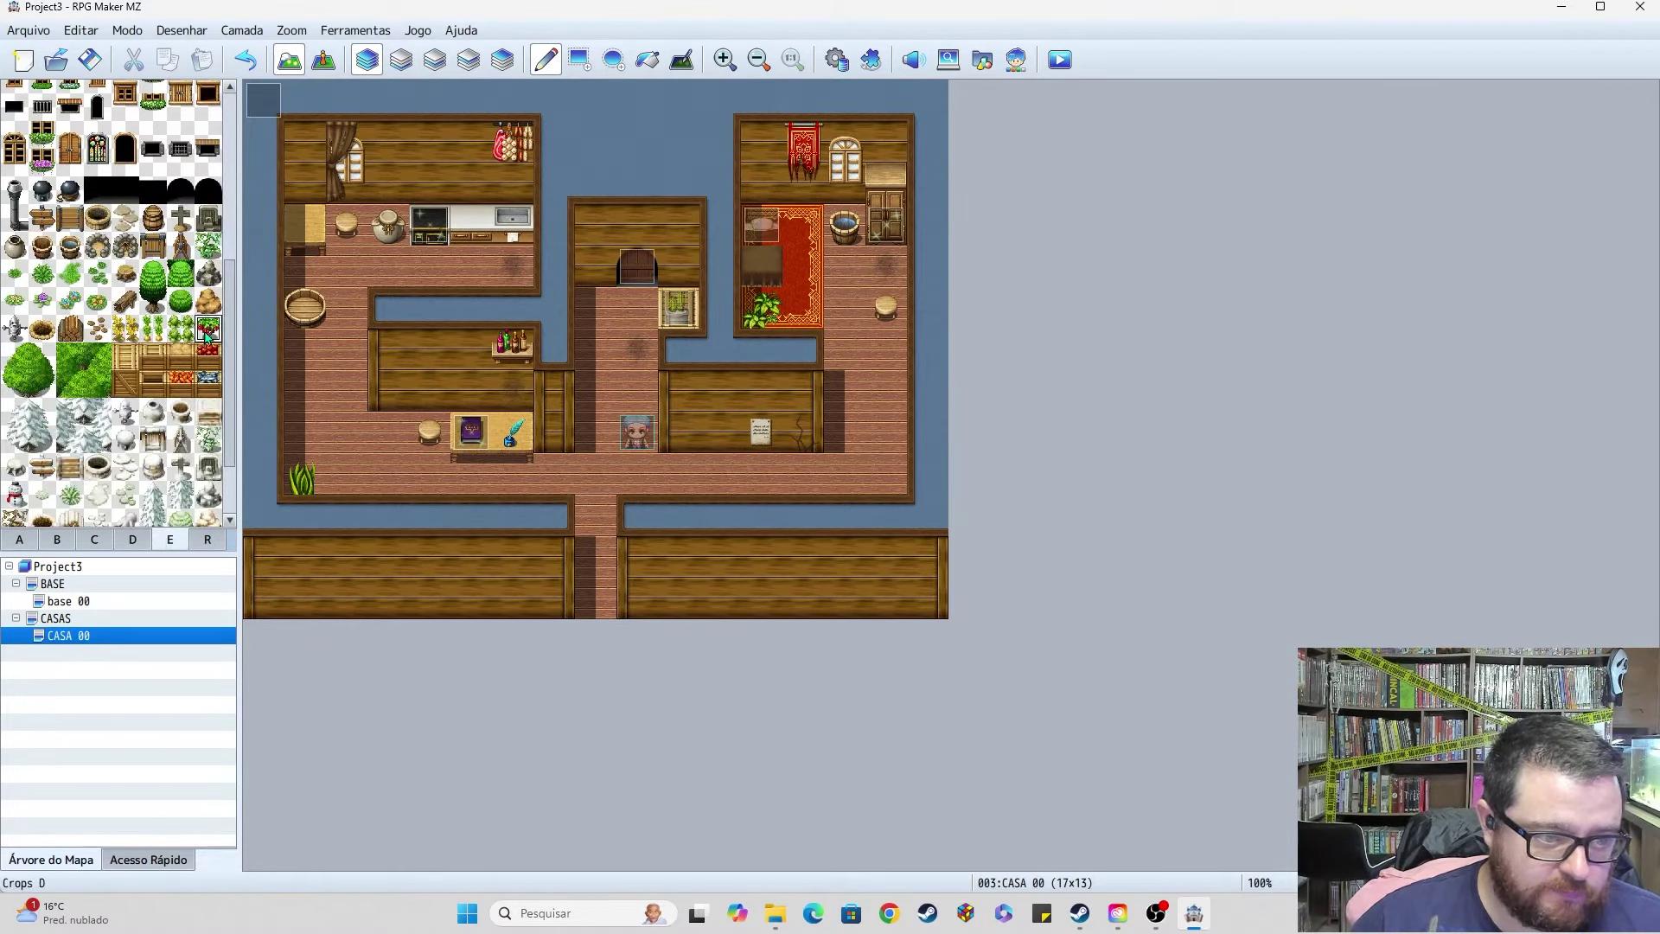
click(305, 307)
key(ctrl+z)
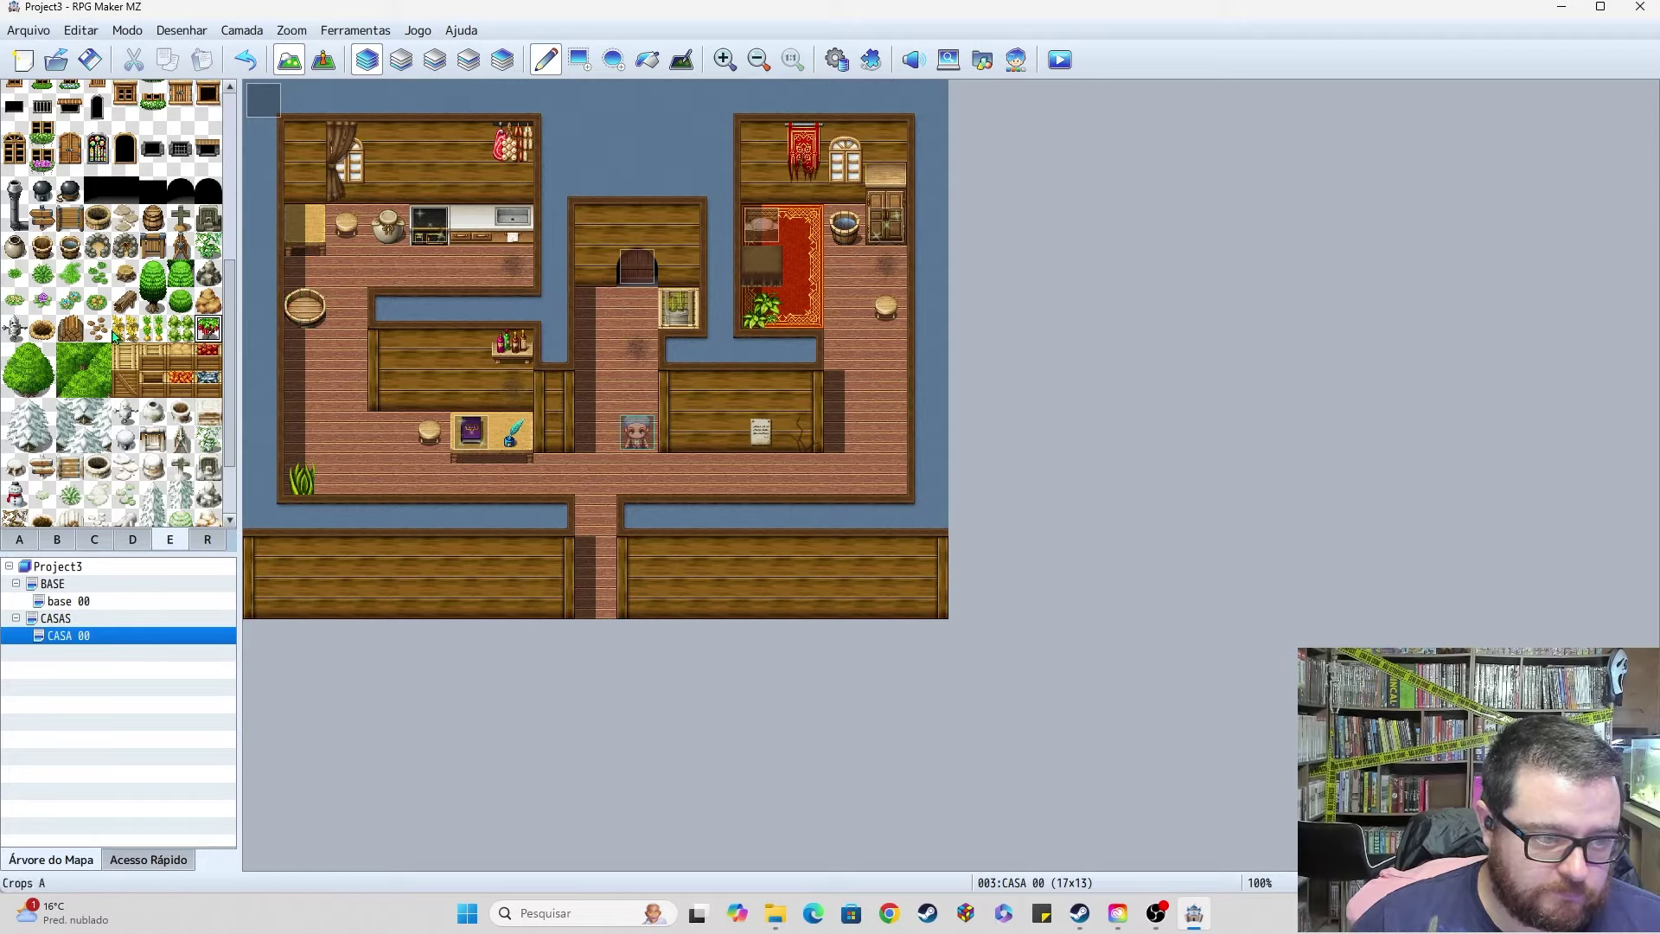
Step: Try the Bush (Flowers) tile and a round green bush from tile set E beside the left wall, undoing both placements
click(124, 327)
scroll(112, 484, down, 3)
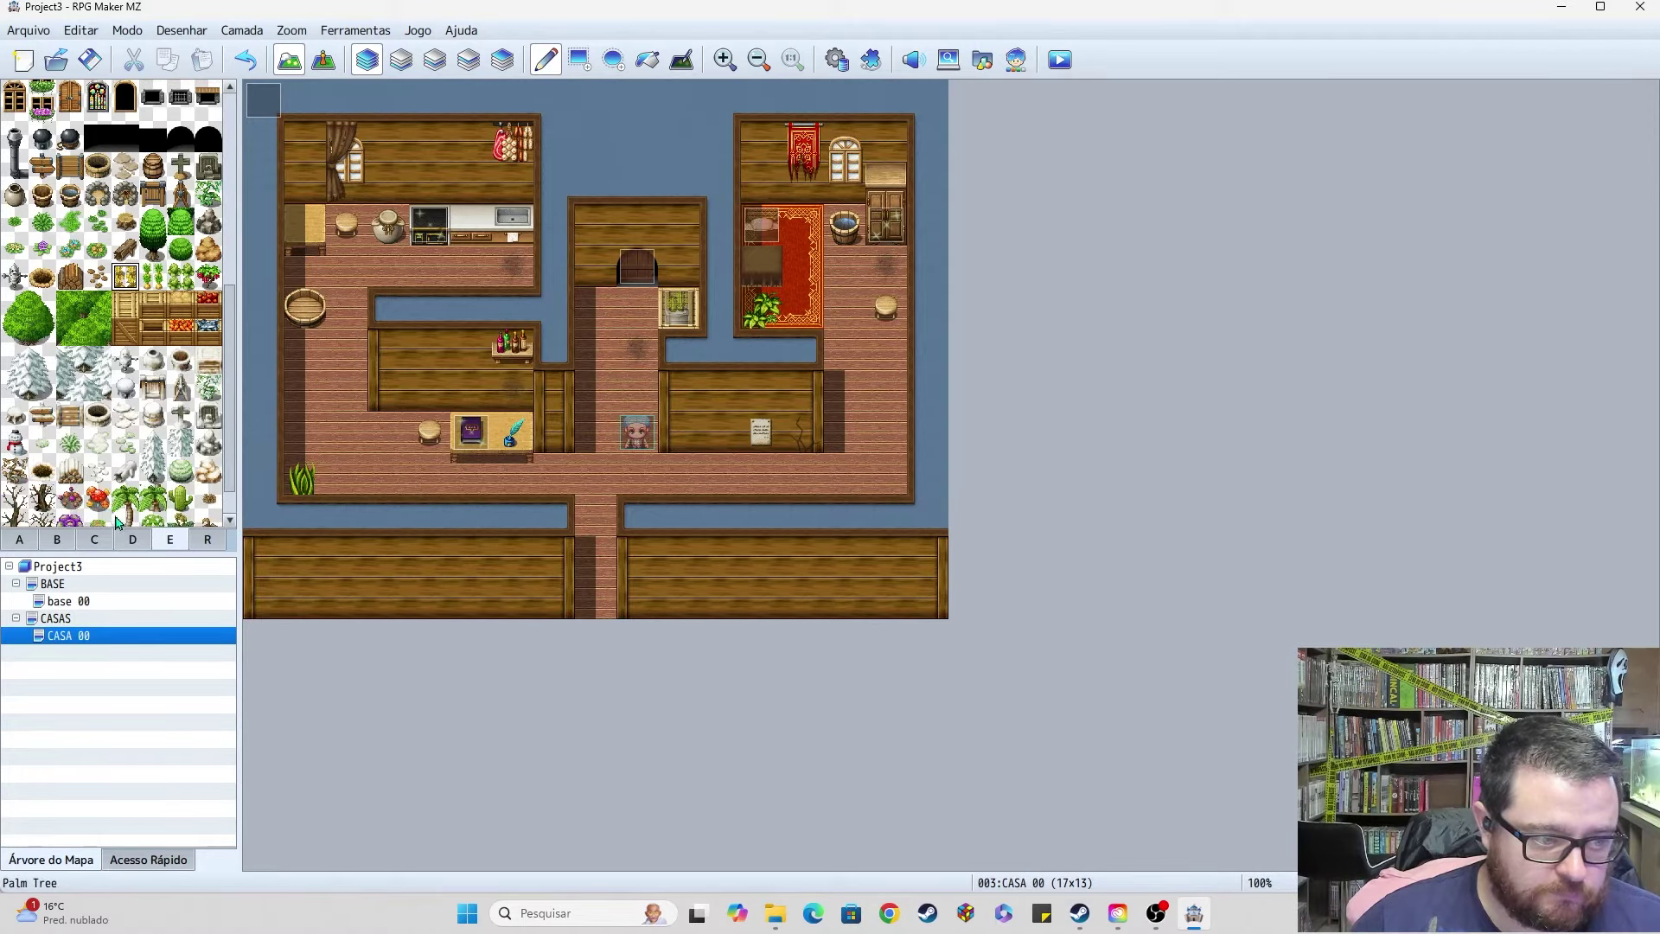
click(69, 458)
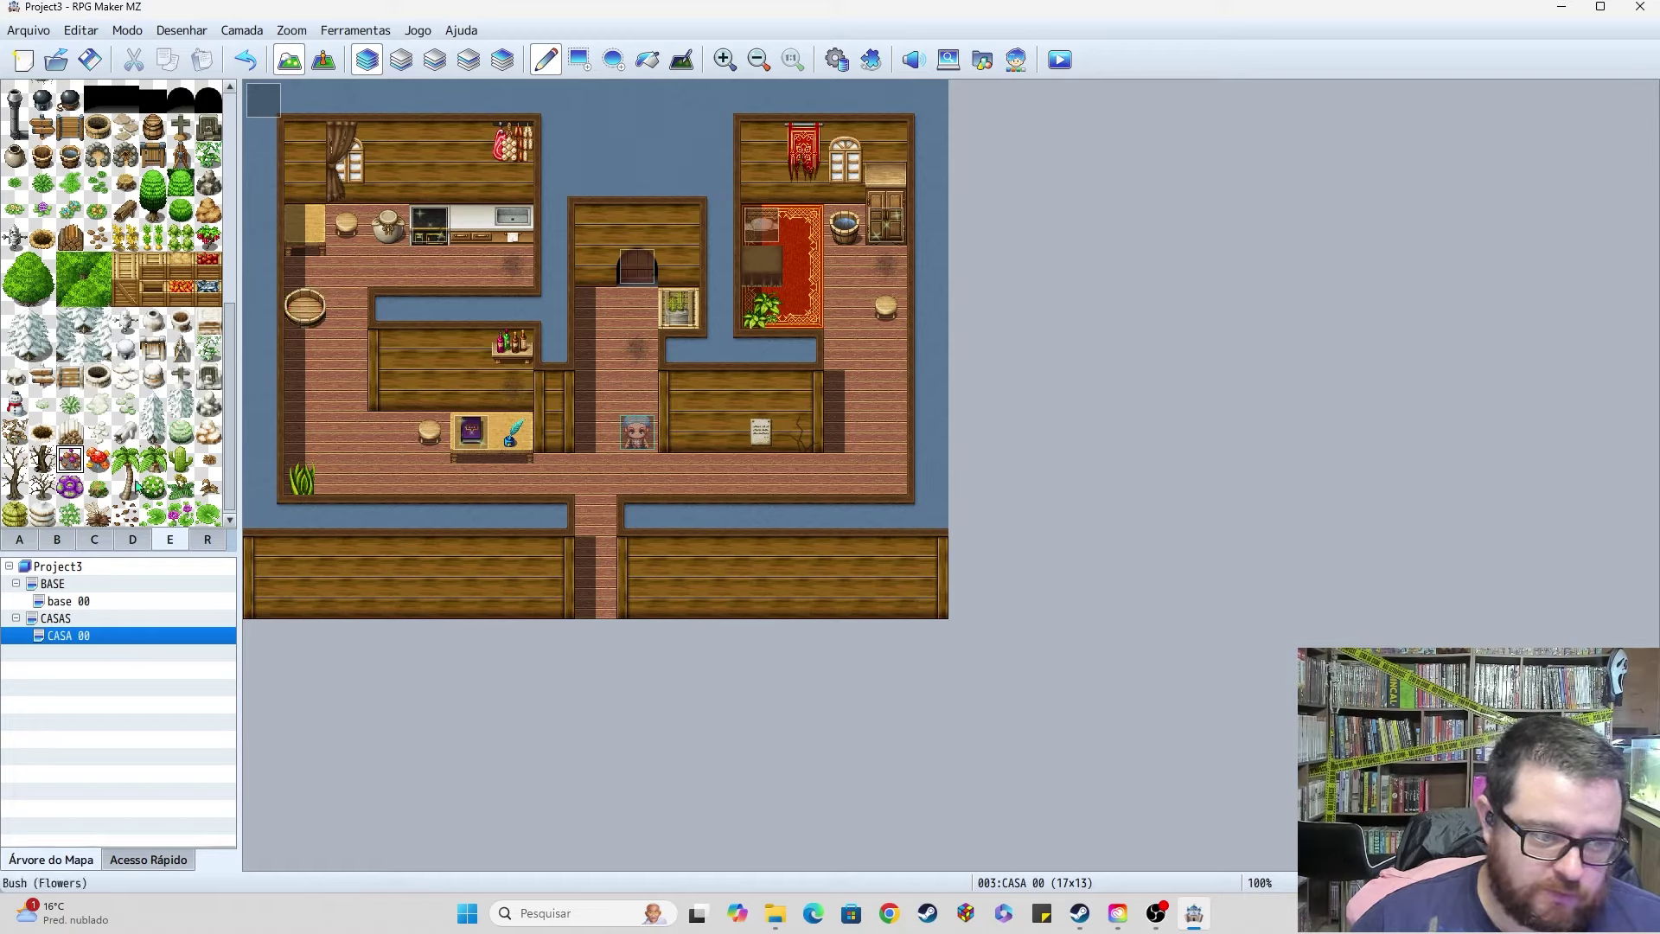
click(98, 486)
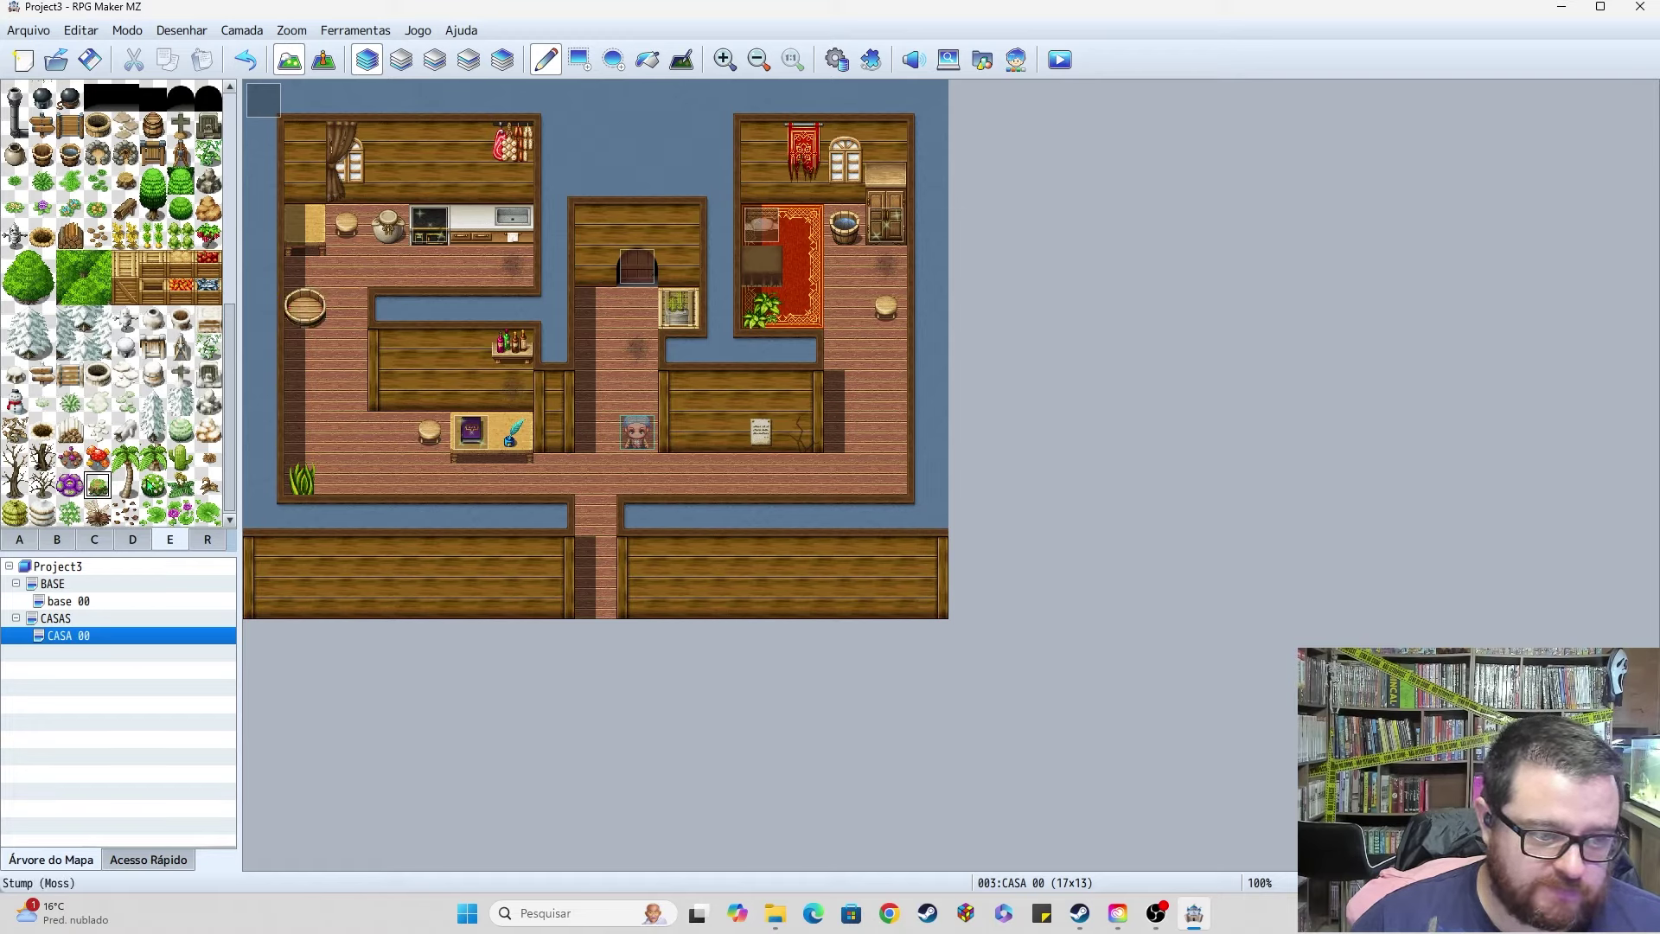
click(153, 486)
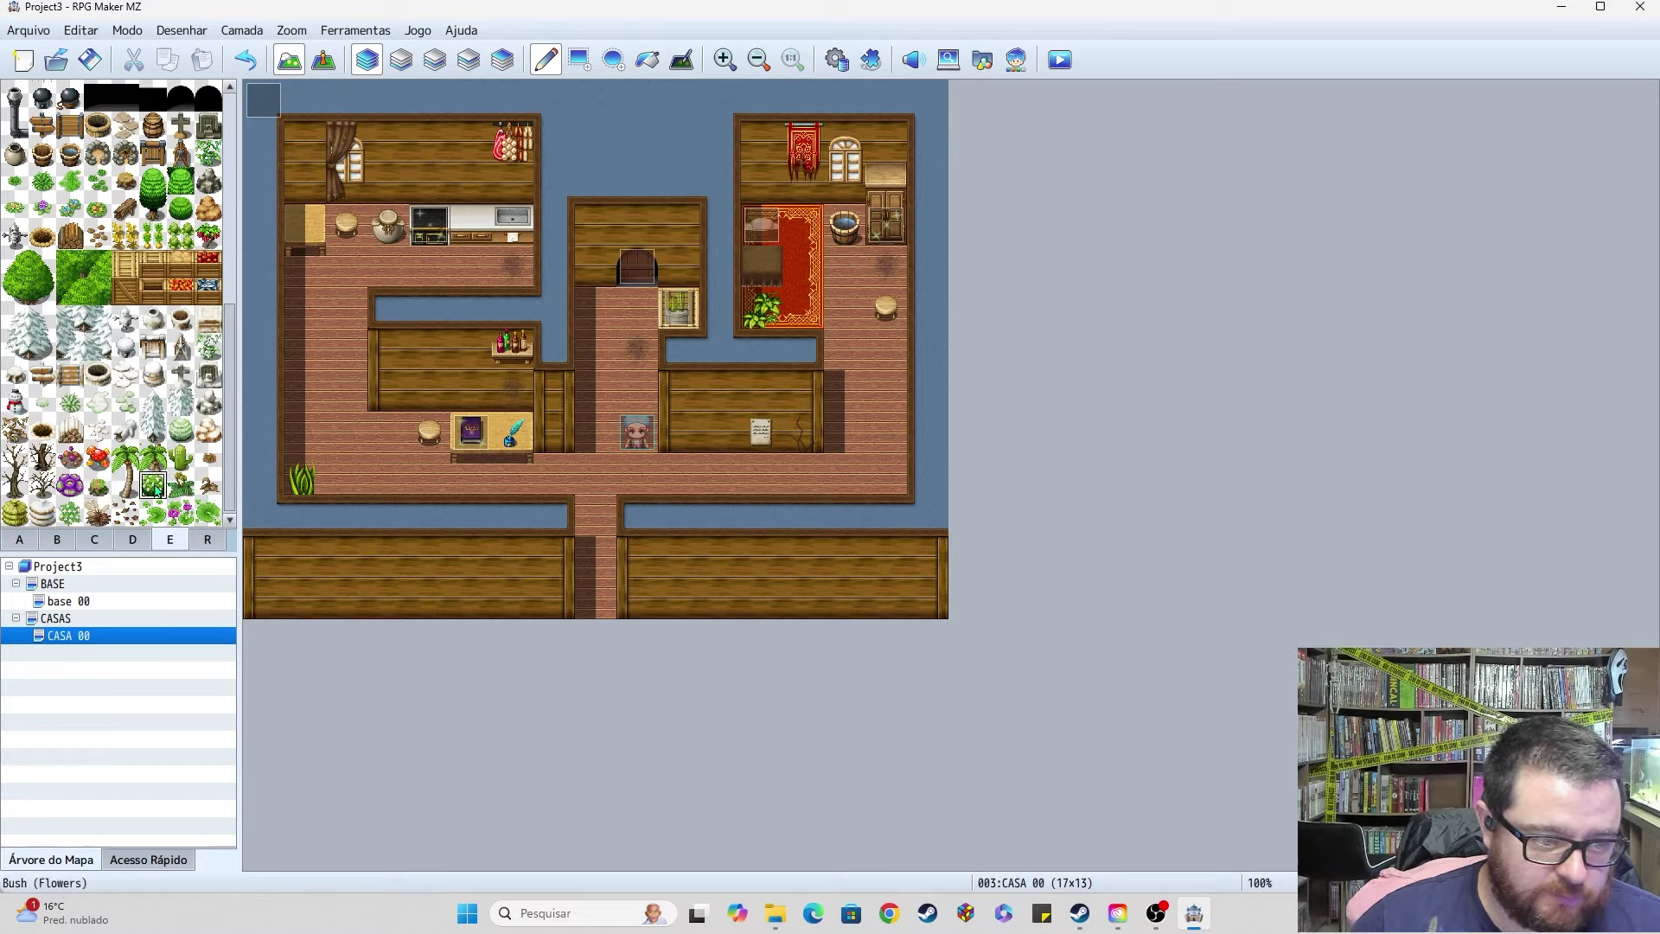
click(306, 307)
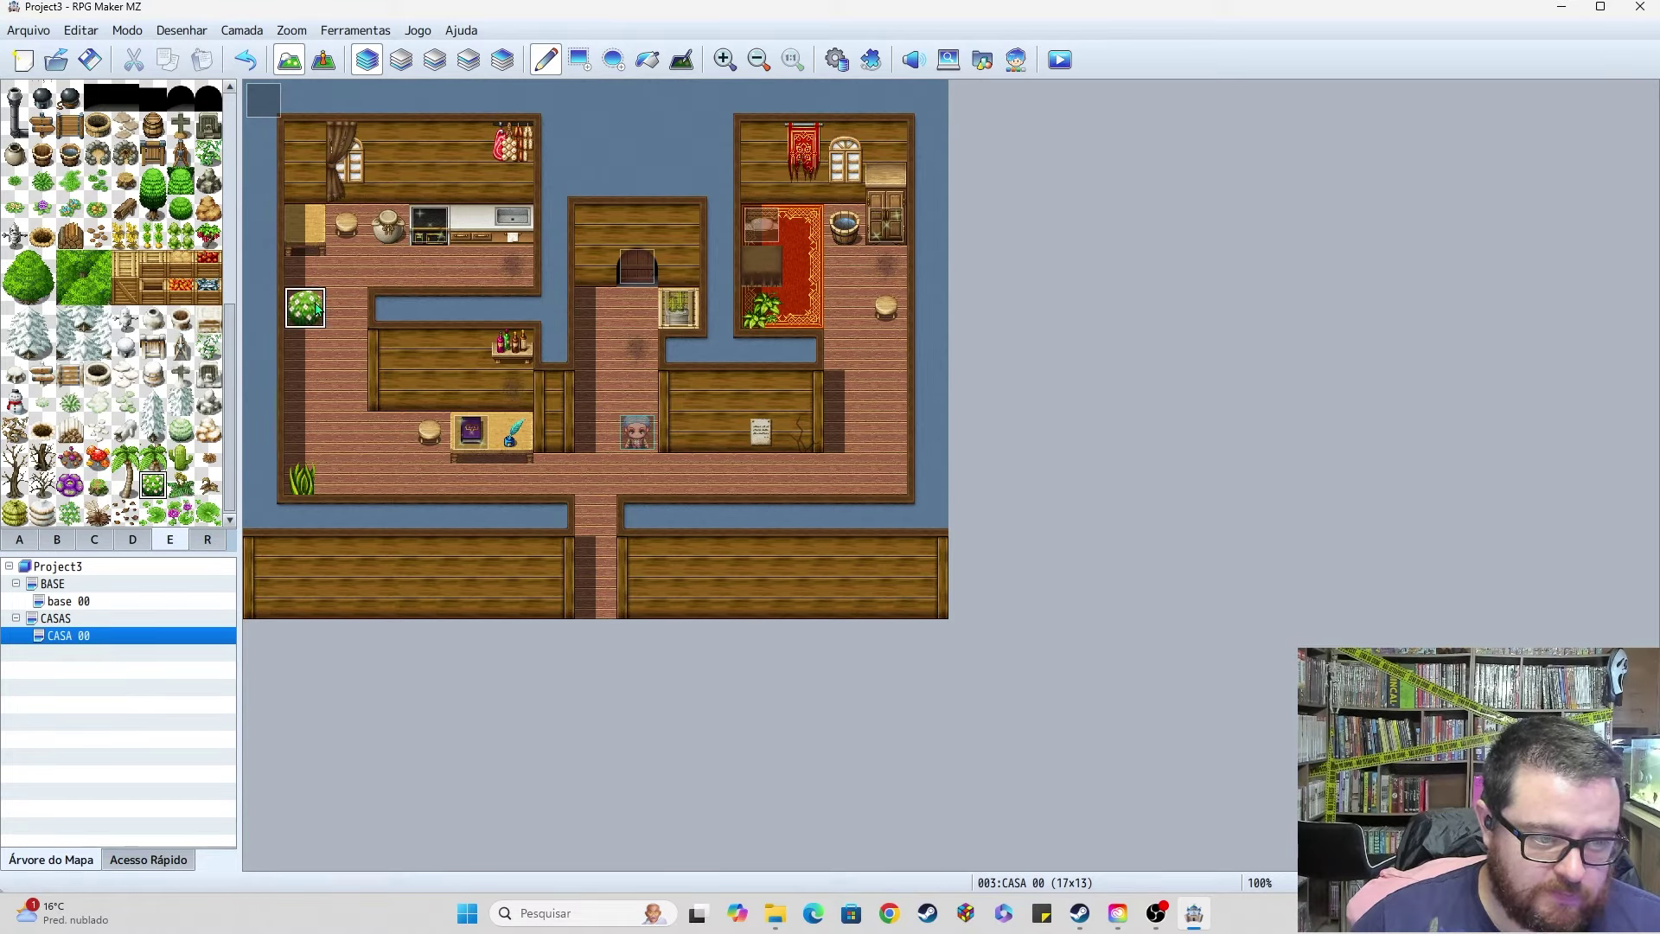
click(181, 208)
click(347, 307)
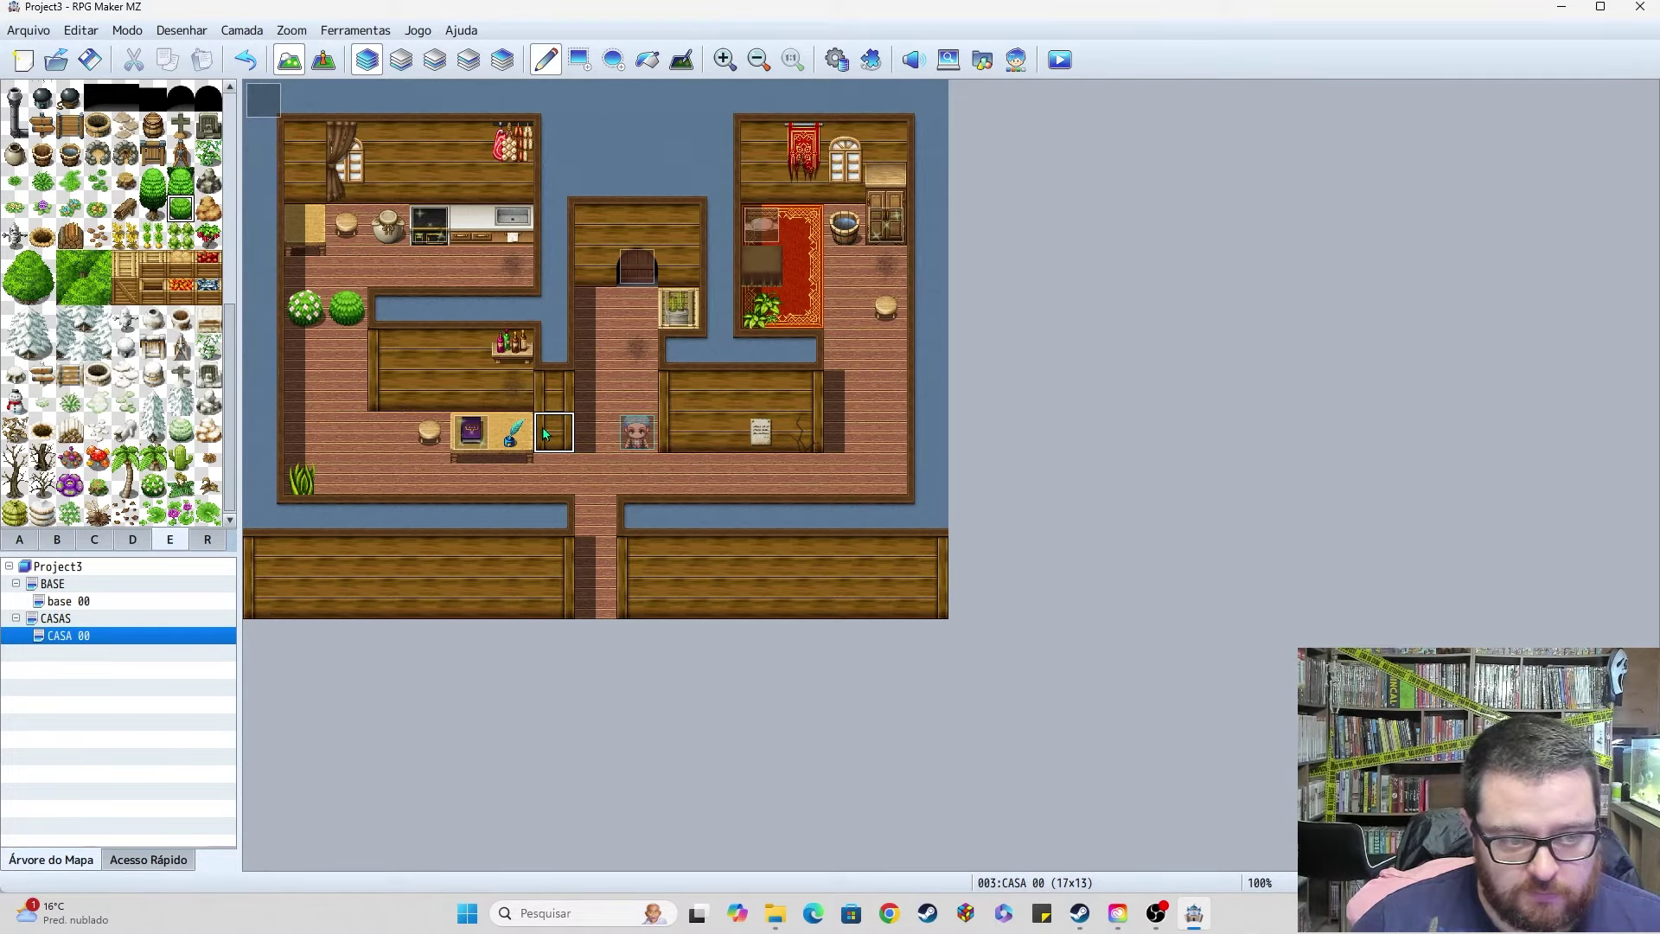
key(ctrl+z)
key(ctrl+z)
Step: Place the two-tile potted Plant B from tile set D in the kitchen's upper-left corner, replacing the table
scroll(149, 447, up, 1)
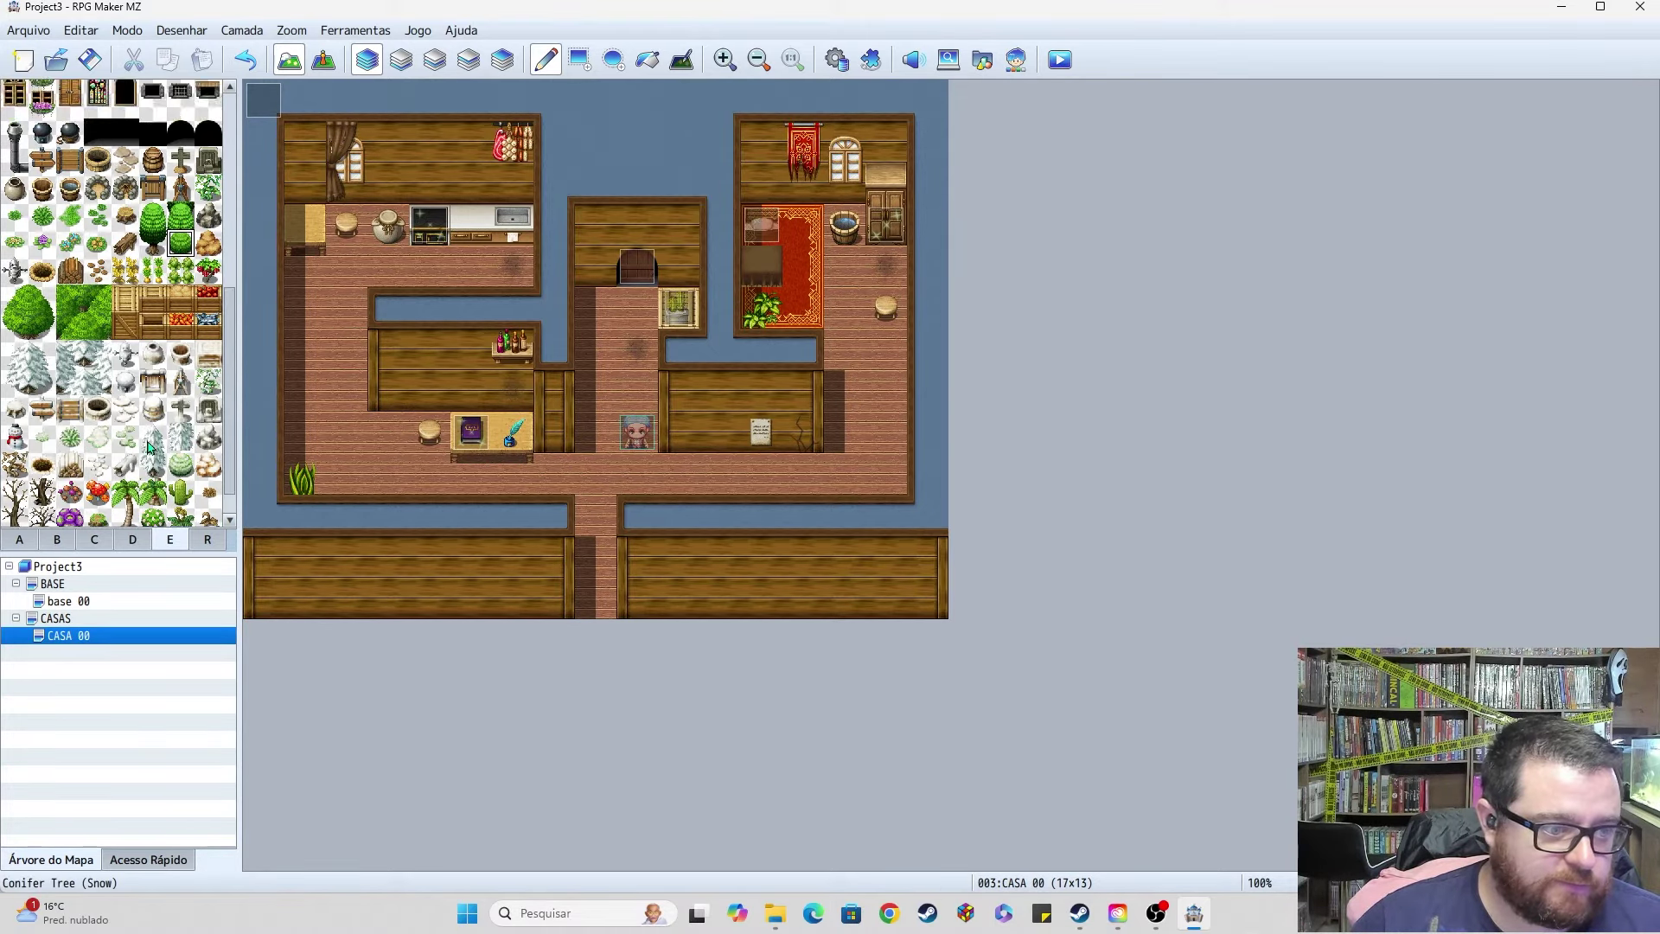
scroll(147, 445, up, 6)
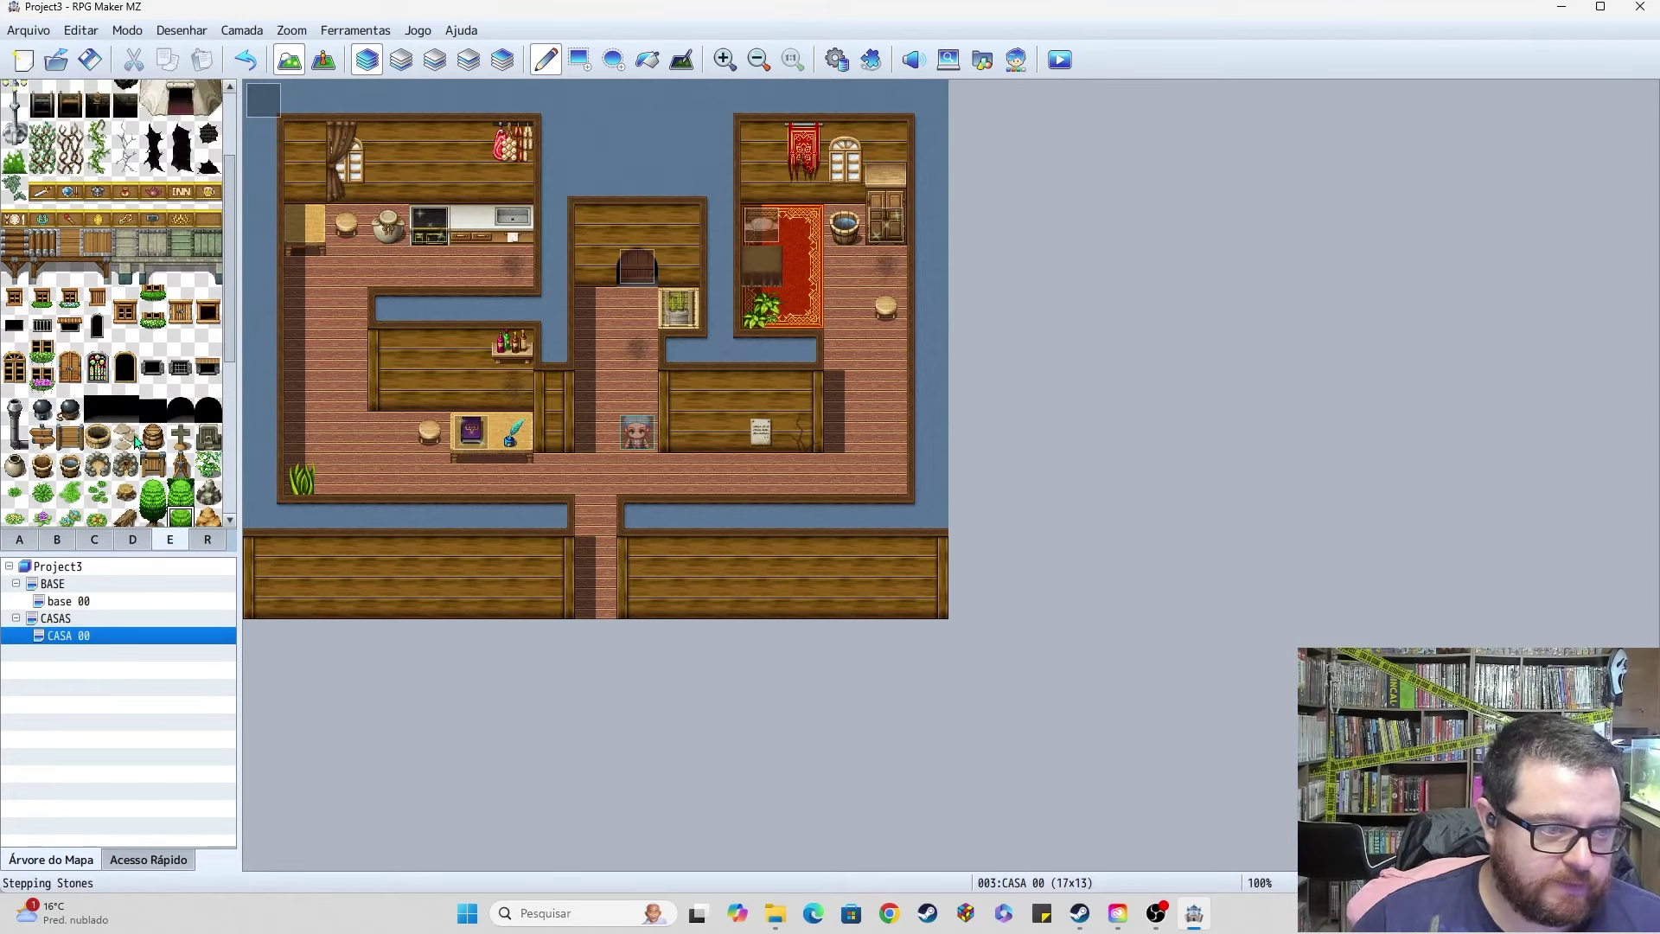
scroll(136, 442, up, 5)
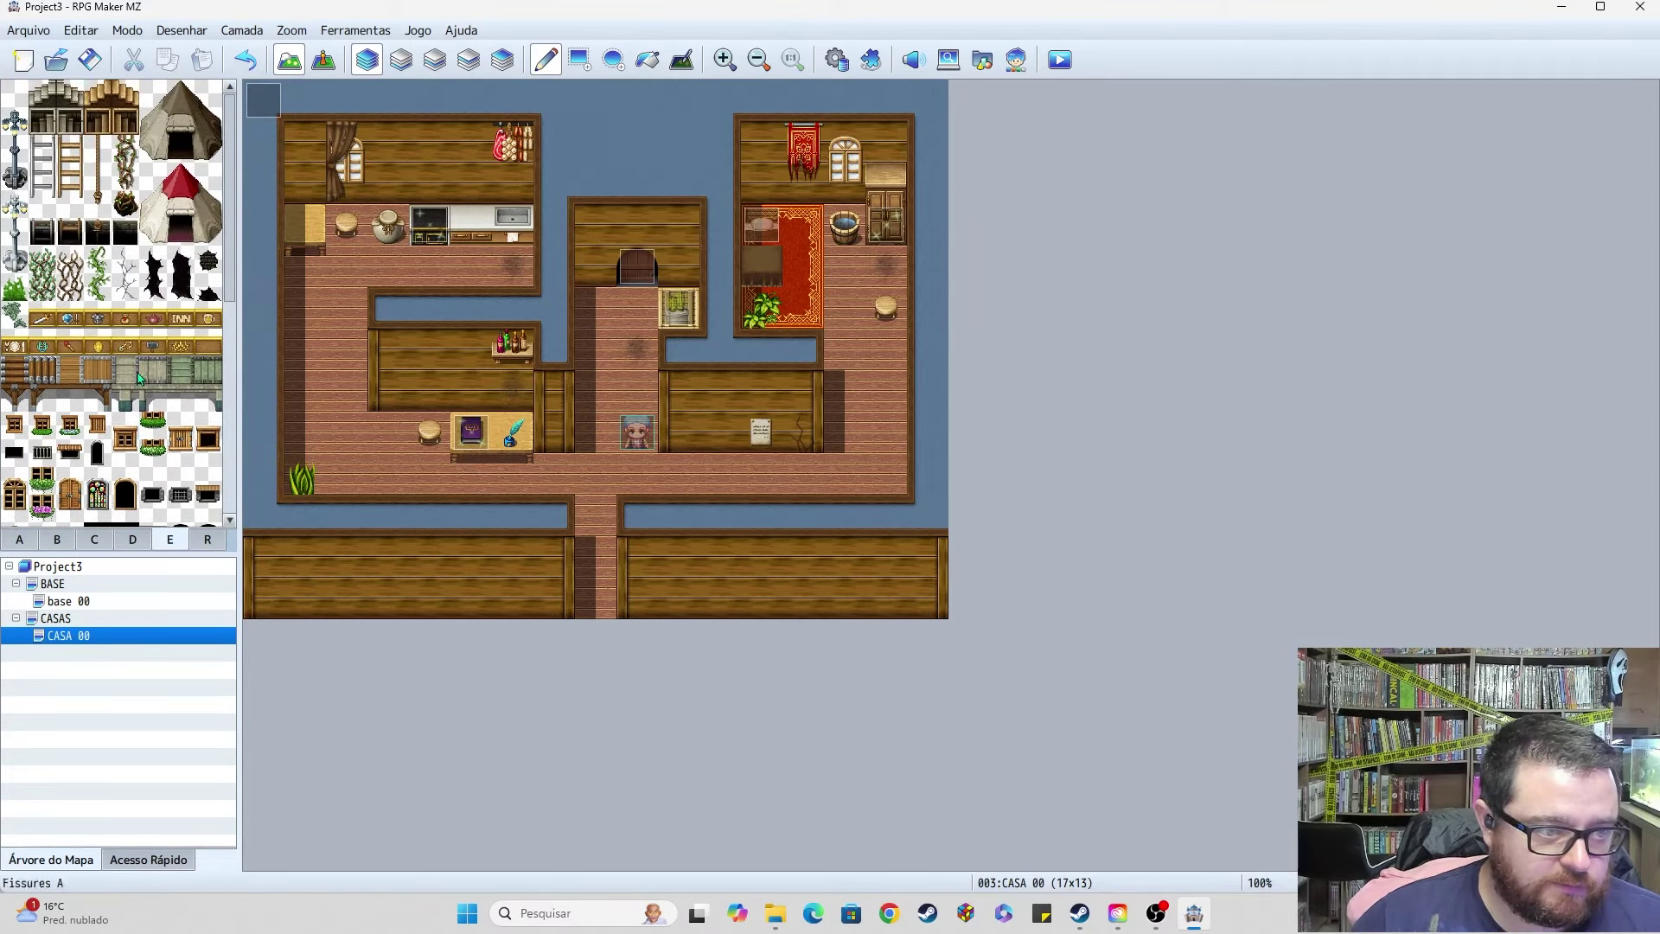
scroll(137, 415, down, 10)
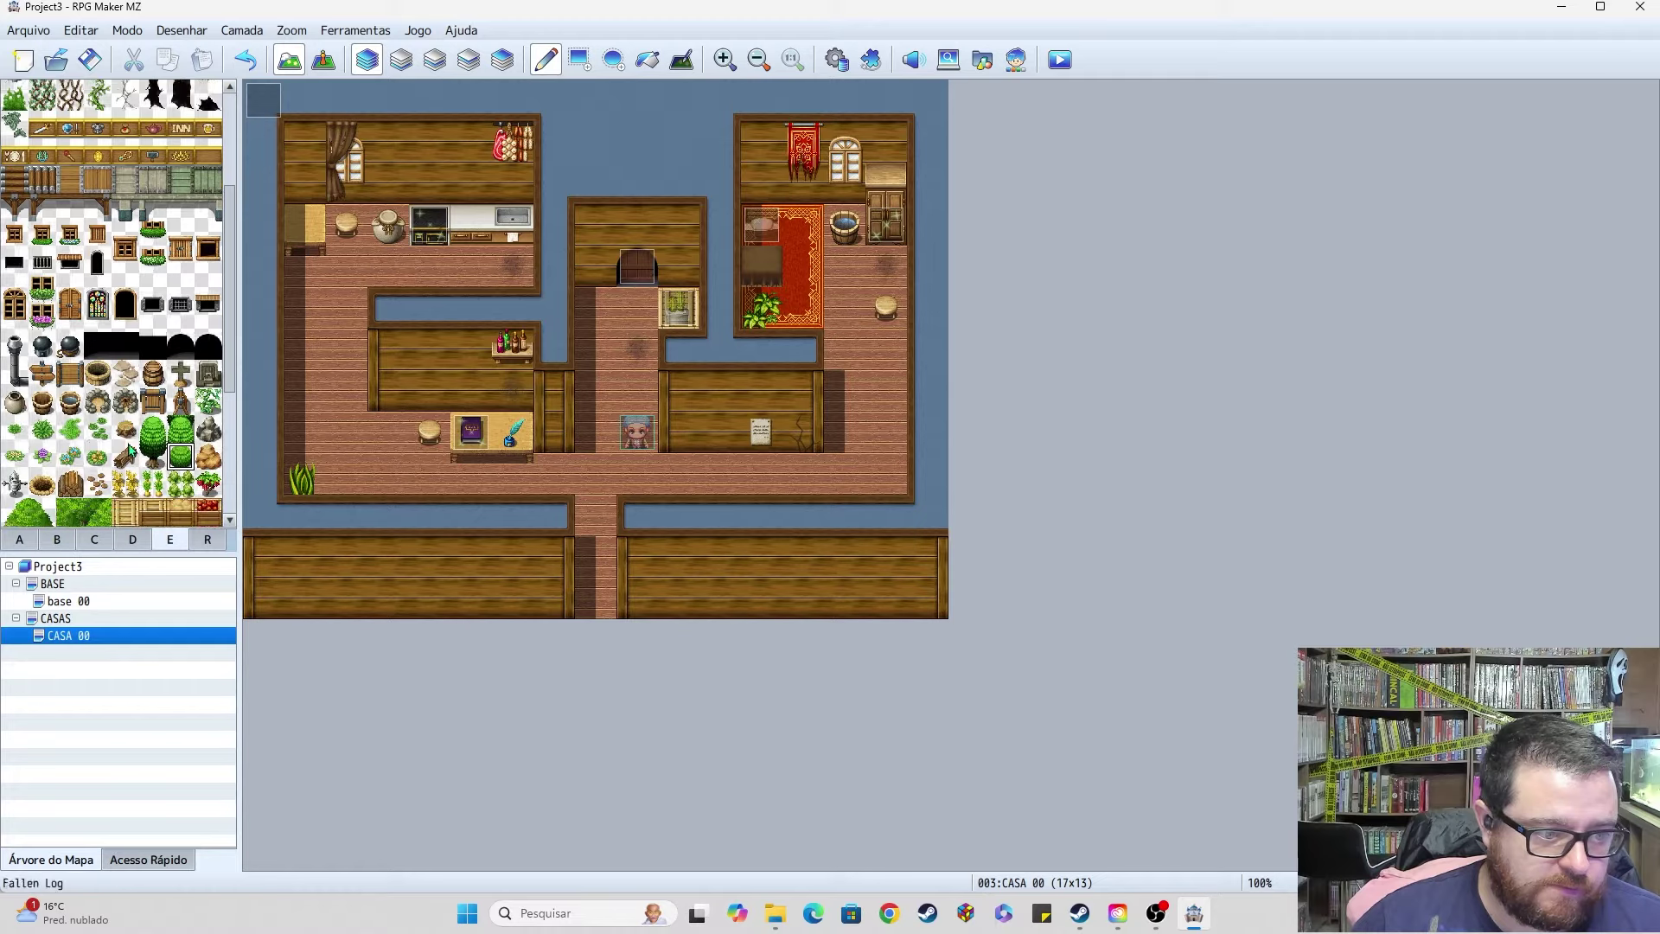
scroll(132, 449, down, 1)
scroll(132, 446, down, 2)
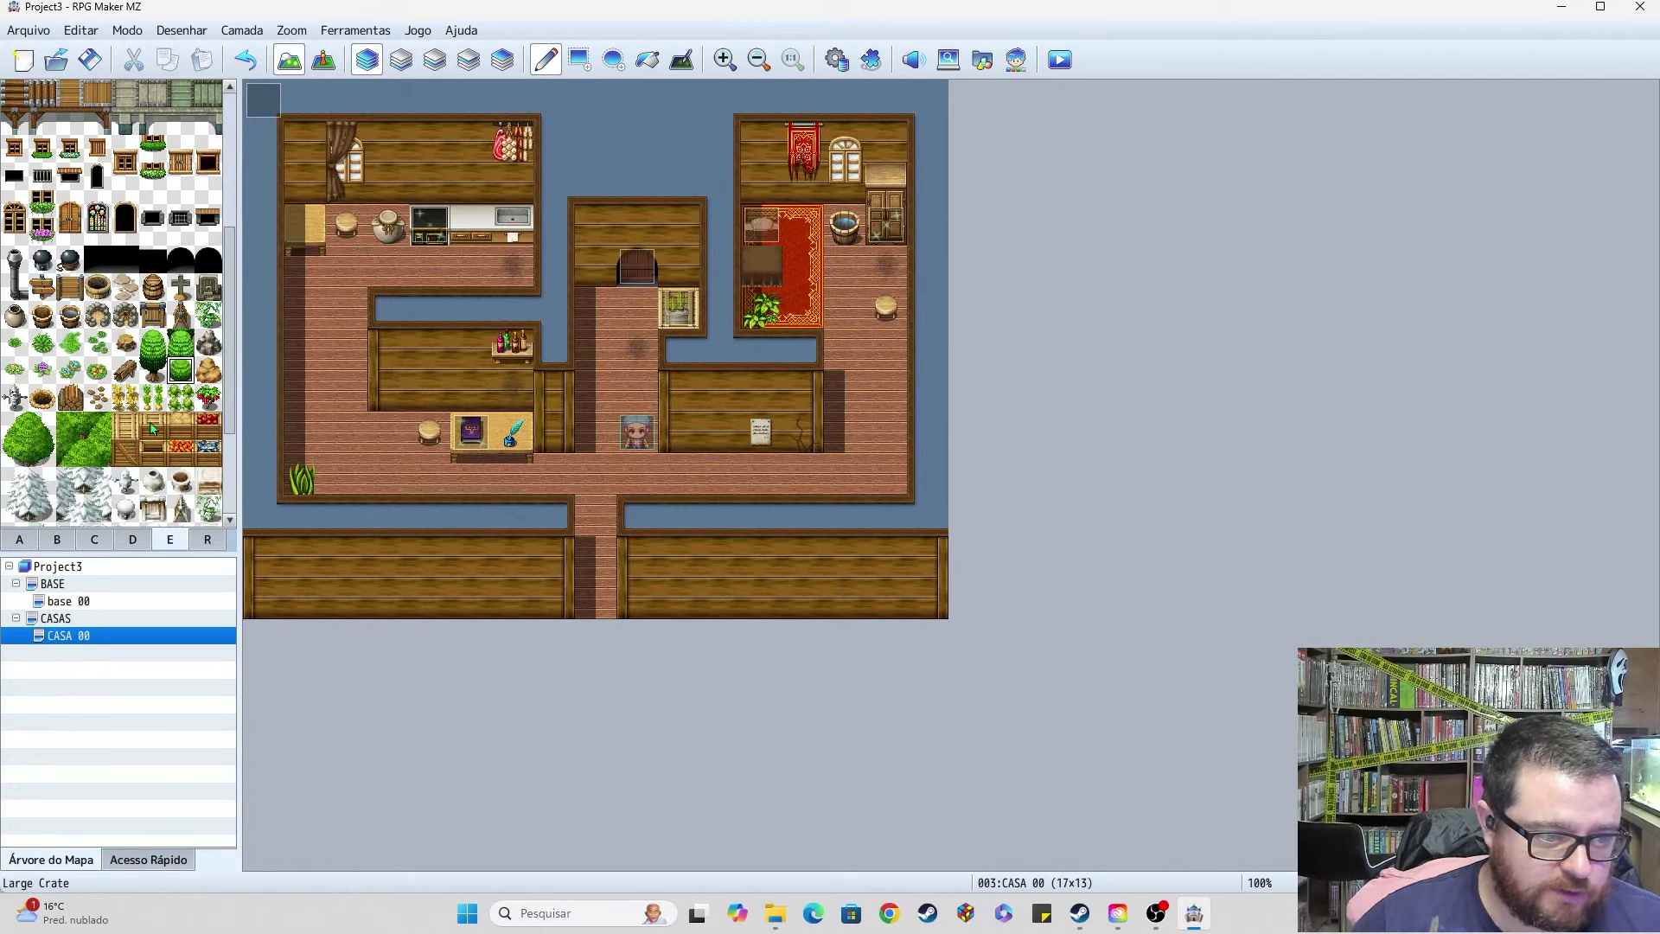
scroll(152, 429, down, 3)
click(132, 538)
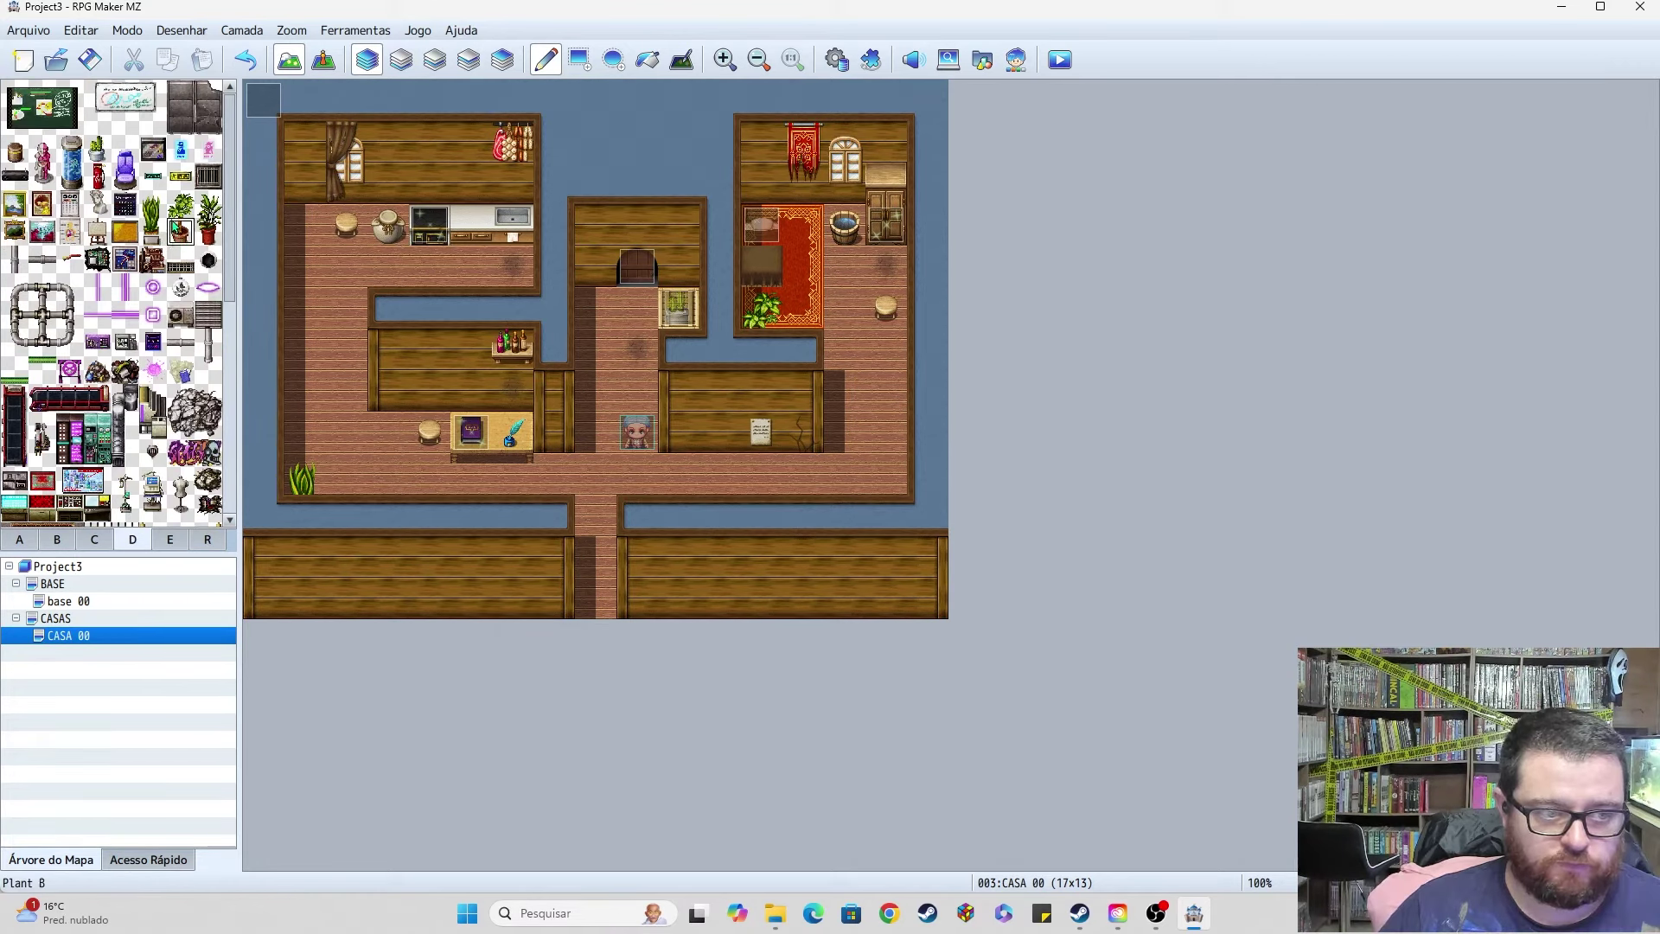
drag(180, 204, 180, 230)
click(306, 185)
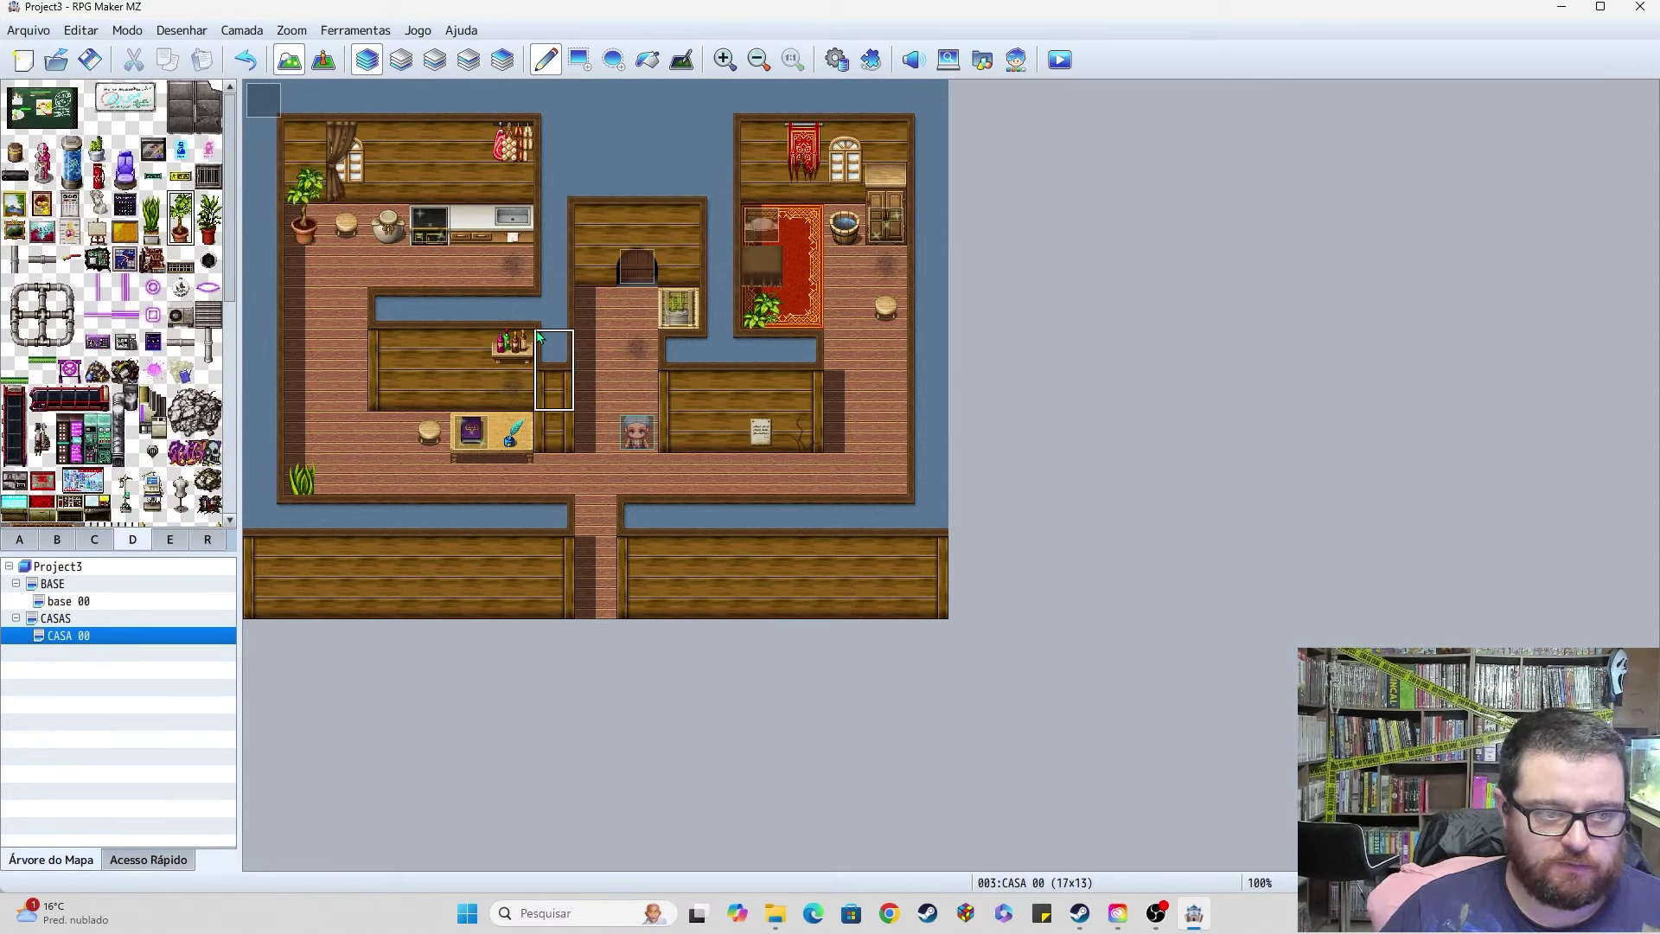
right_click(306, 266)
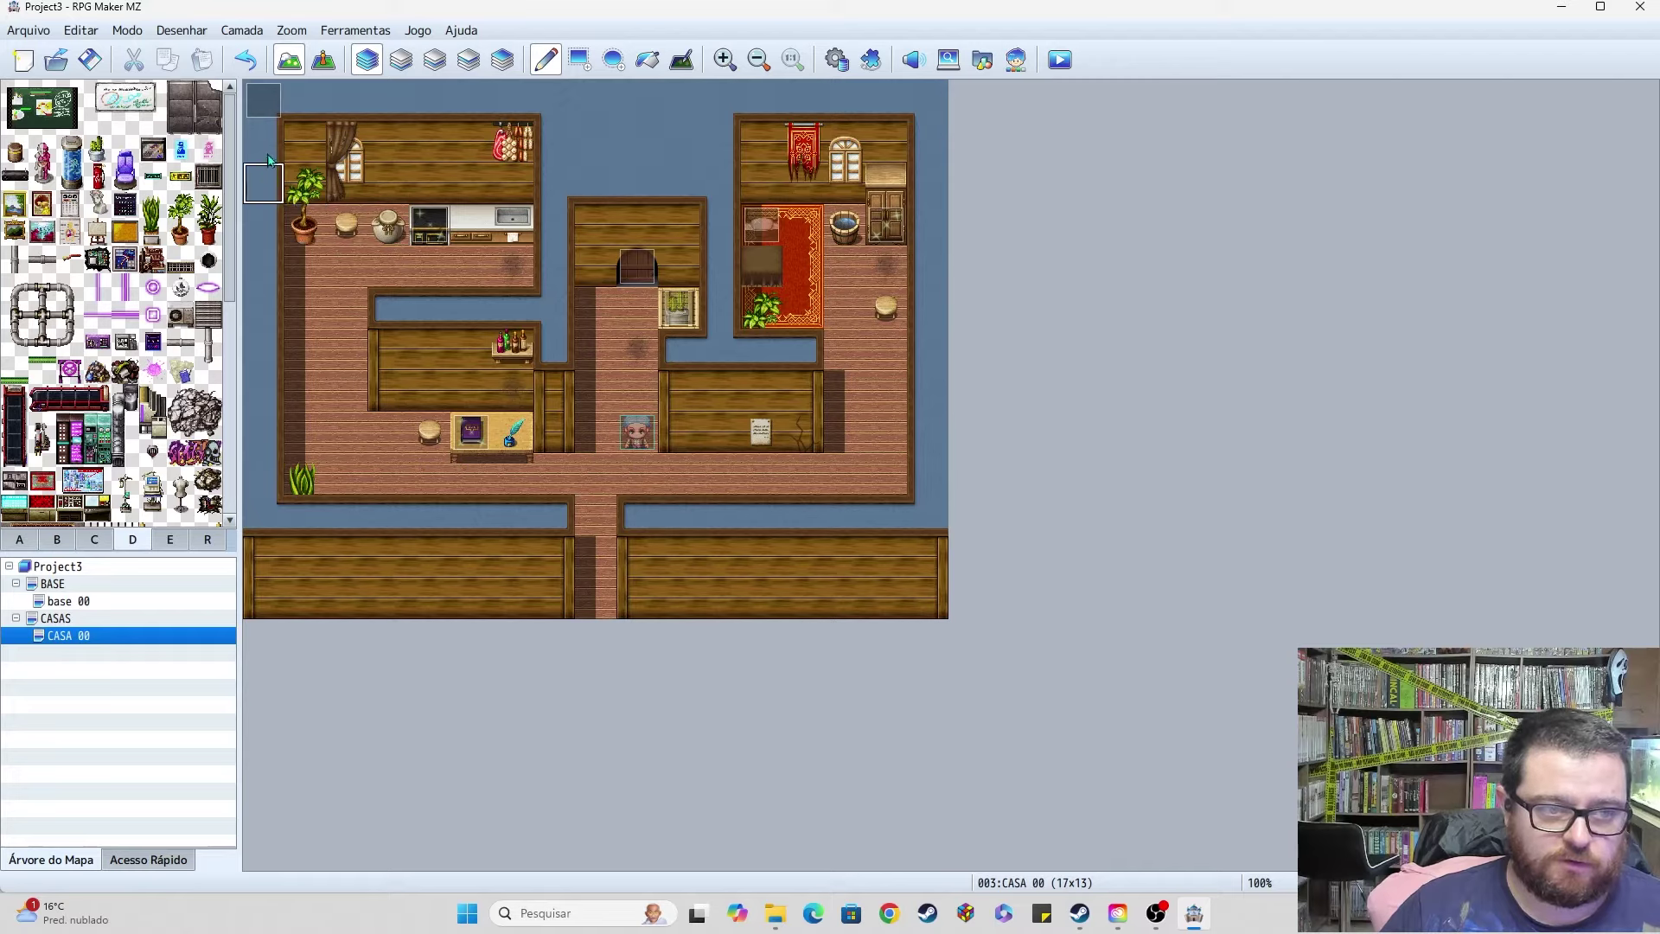
Step: Create an event on the potted plant's base and give it the pale green glow image from !Flame
key(F6)
double_click(290, 222)
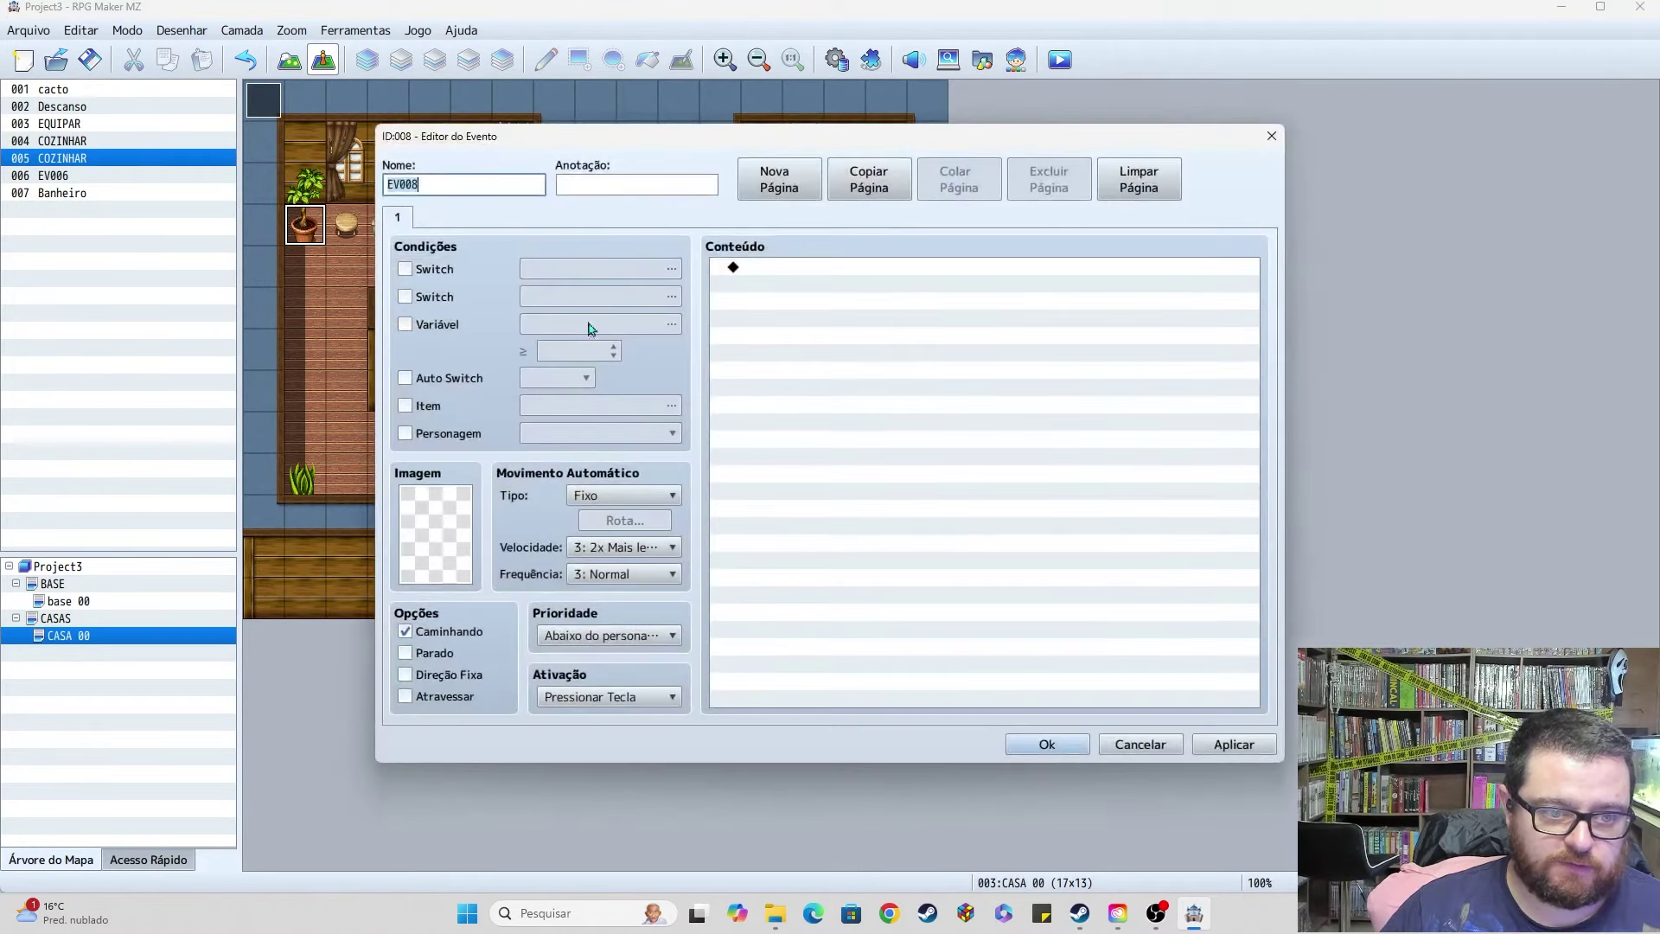
double_click(458, 575)
click(607, 295)
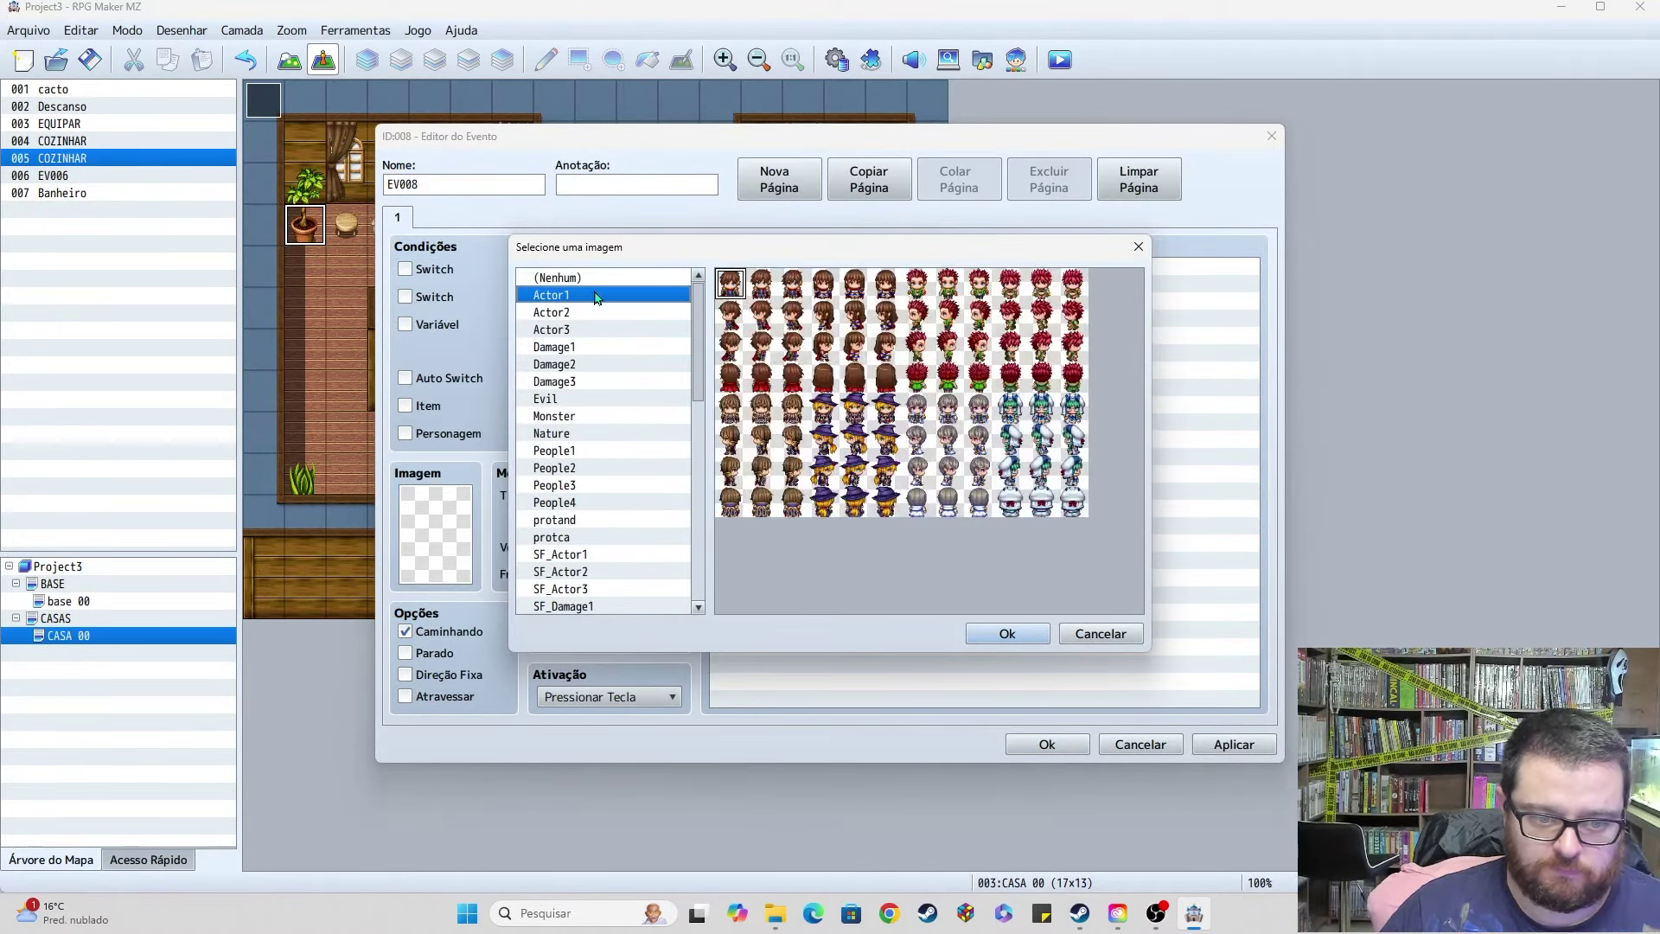
scroll(597, 536, down, 2)
scroll(593, 543, down, 7)
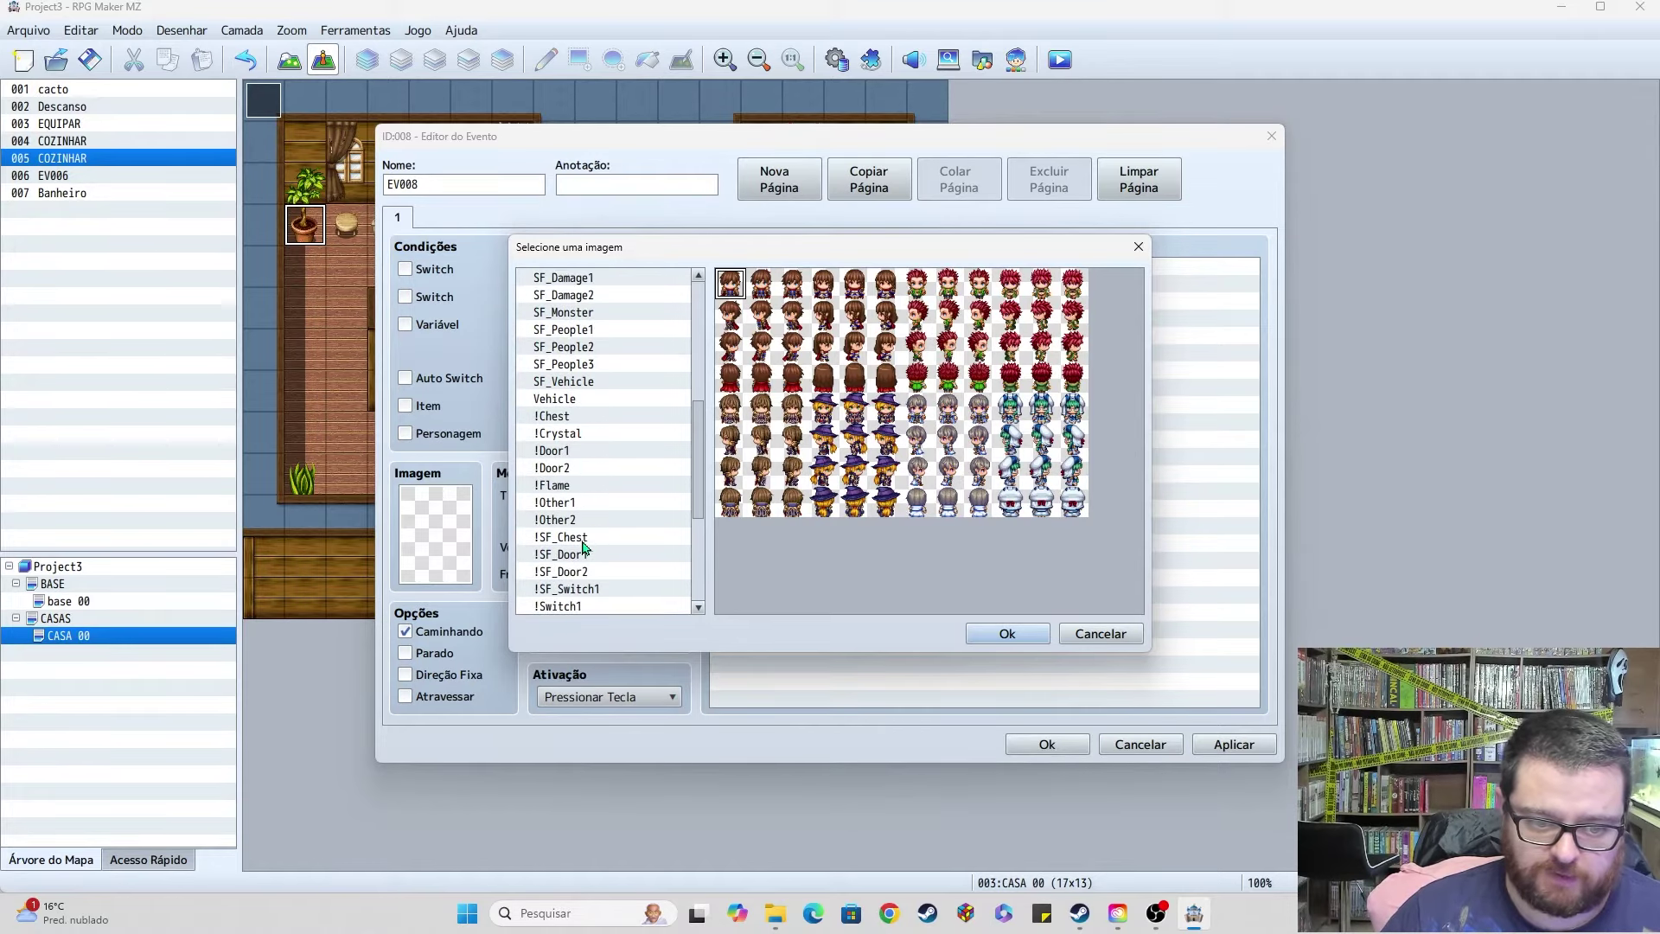
click(586, 437)
click(585, 418)
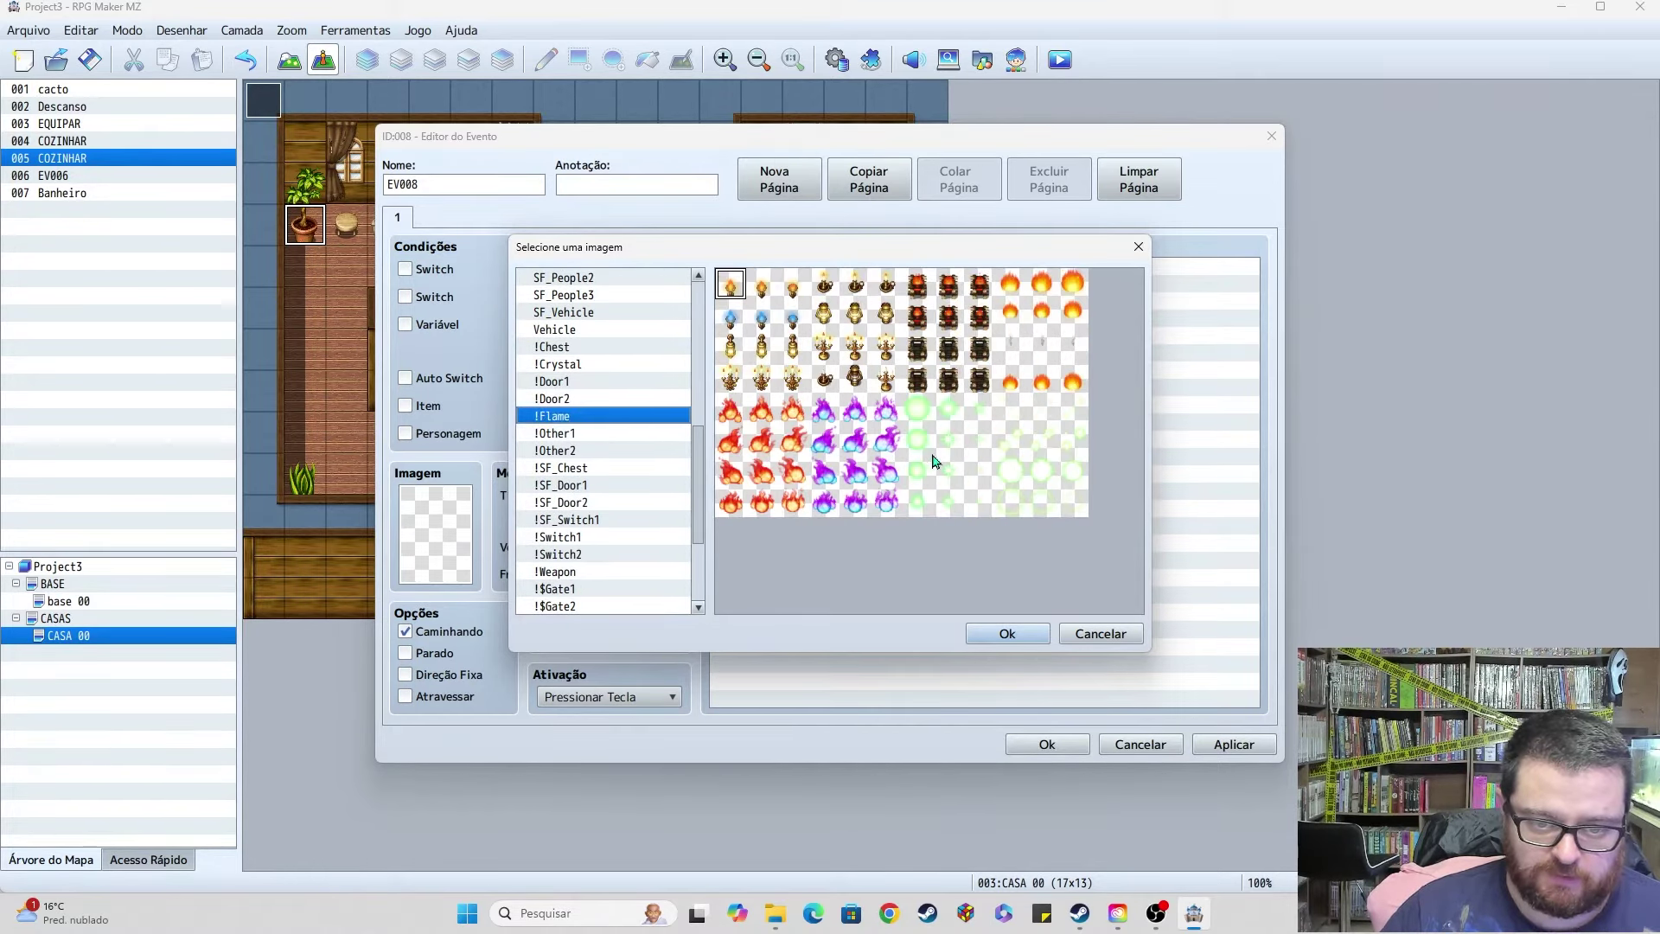
double_click(1019, 413)
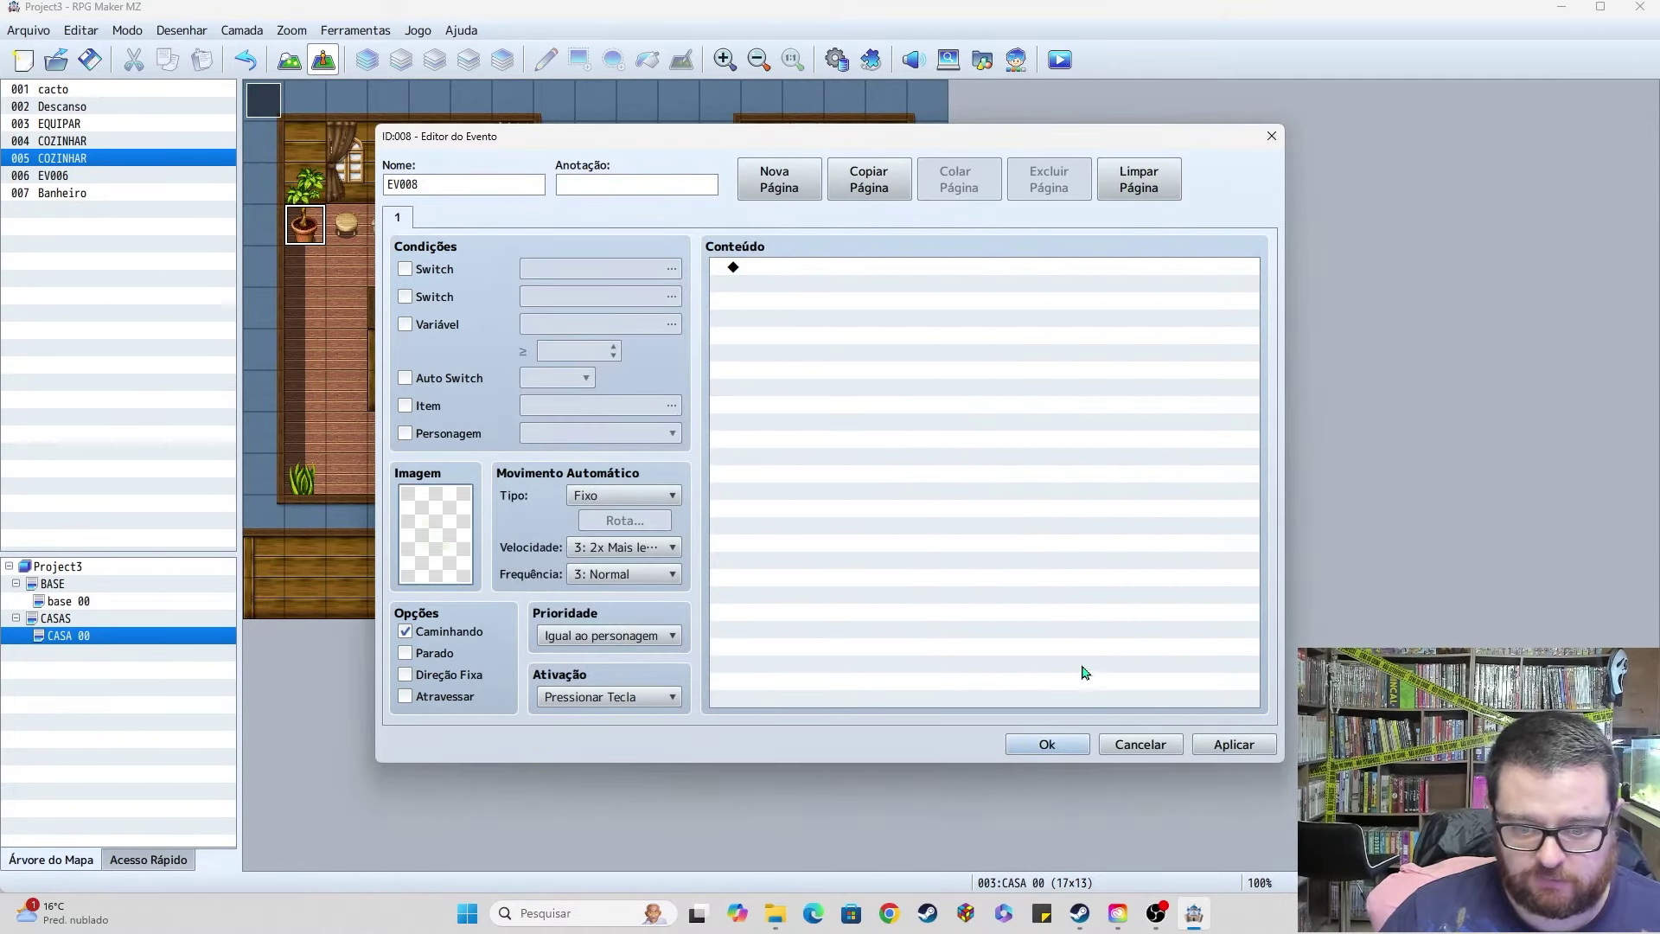
Step: Enable the Parado and Direção Fixa options for the plant's glow event and save it
click(448, 654)
click(456, 675)
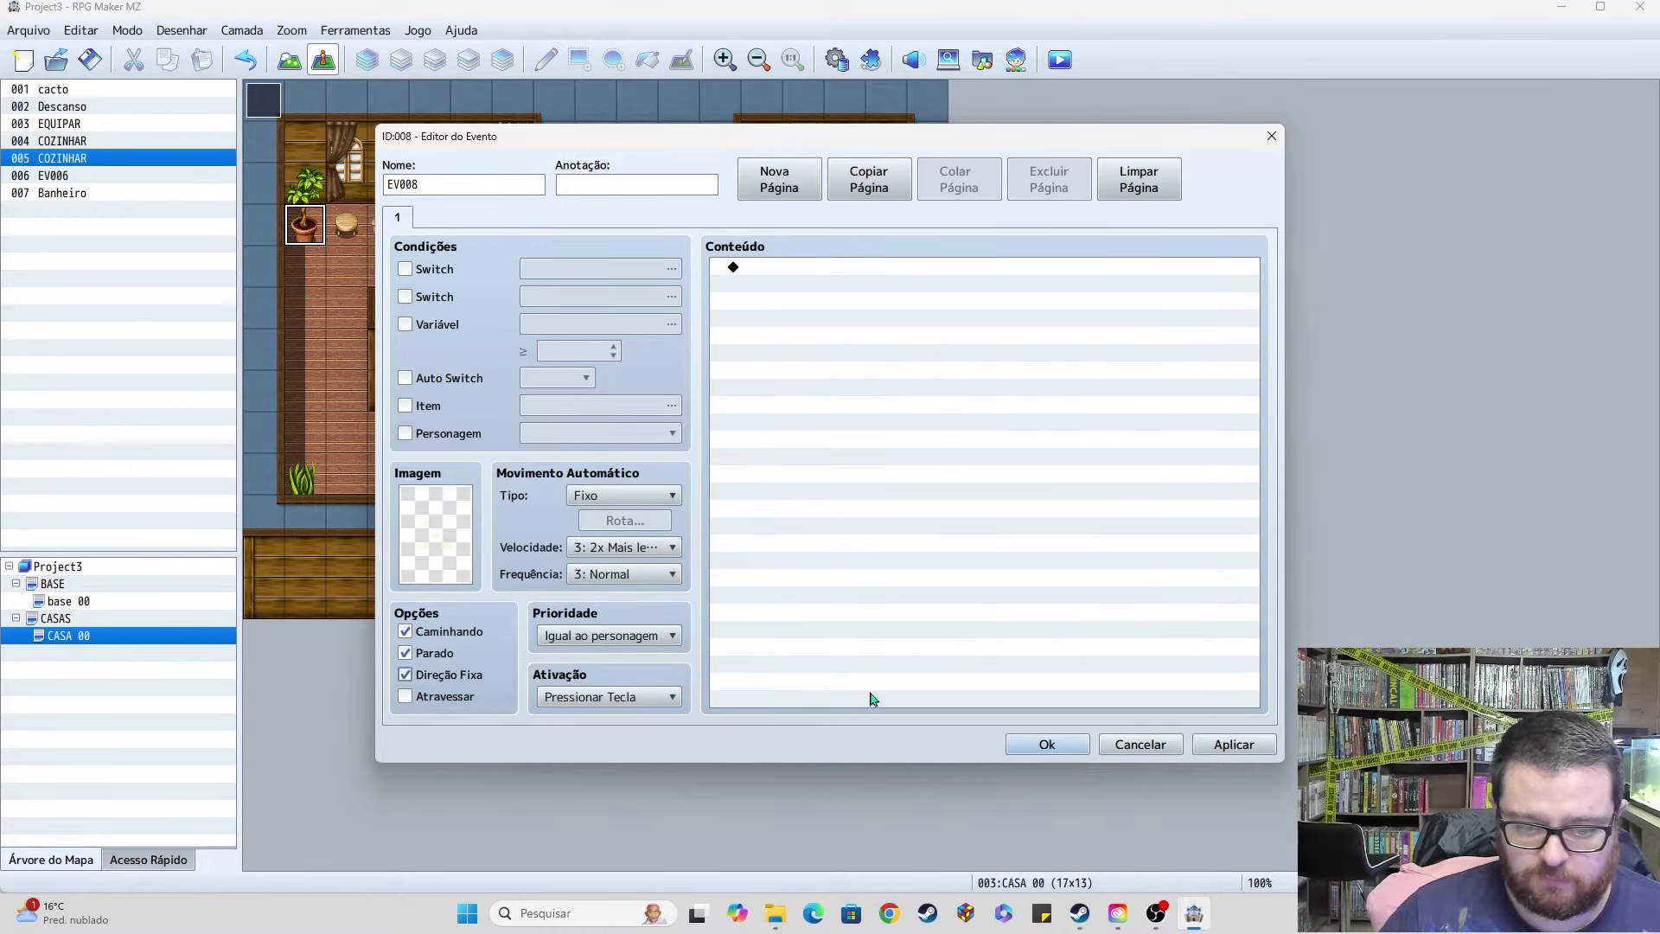
click(1049, 744)
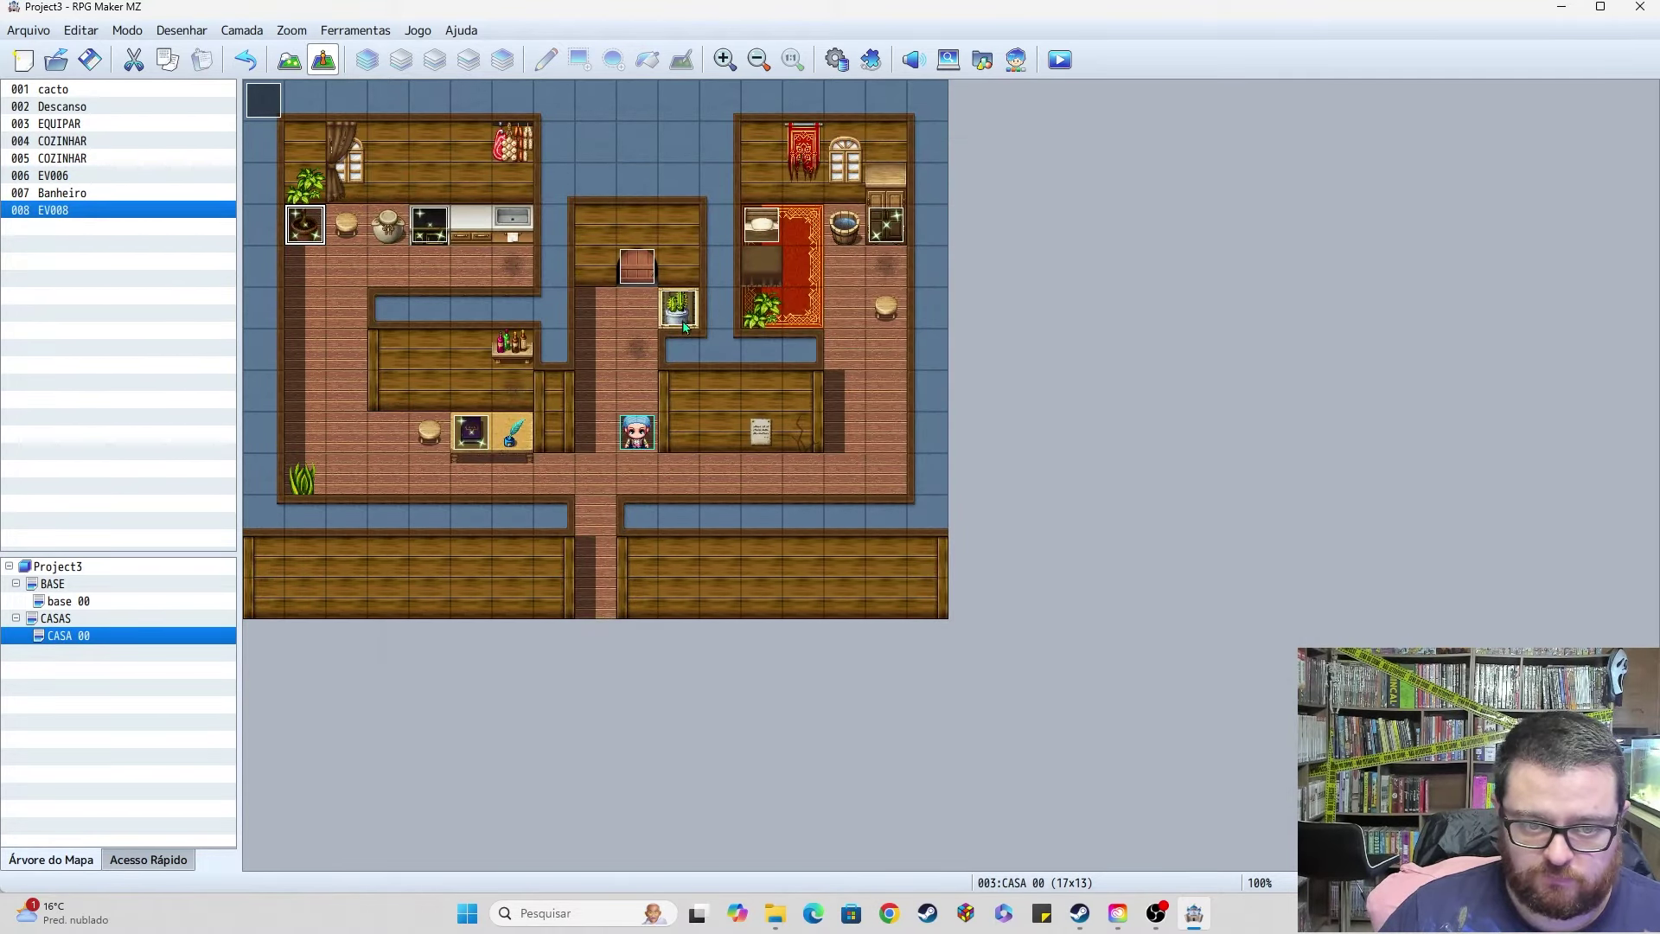
Step: Check the commands of the cacto event, and delete the glow event from the potted plant
double_click(680, 312)
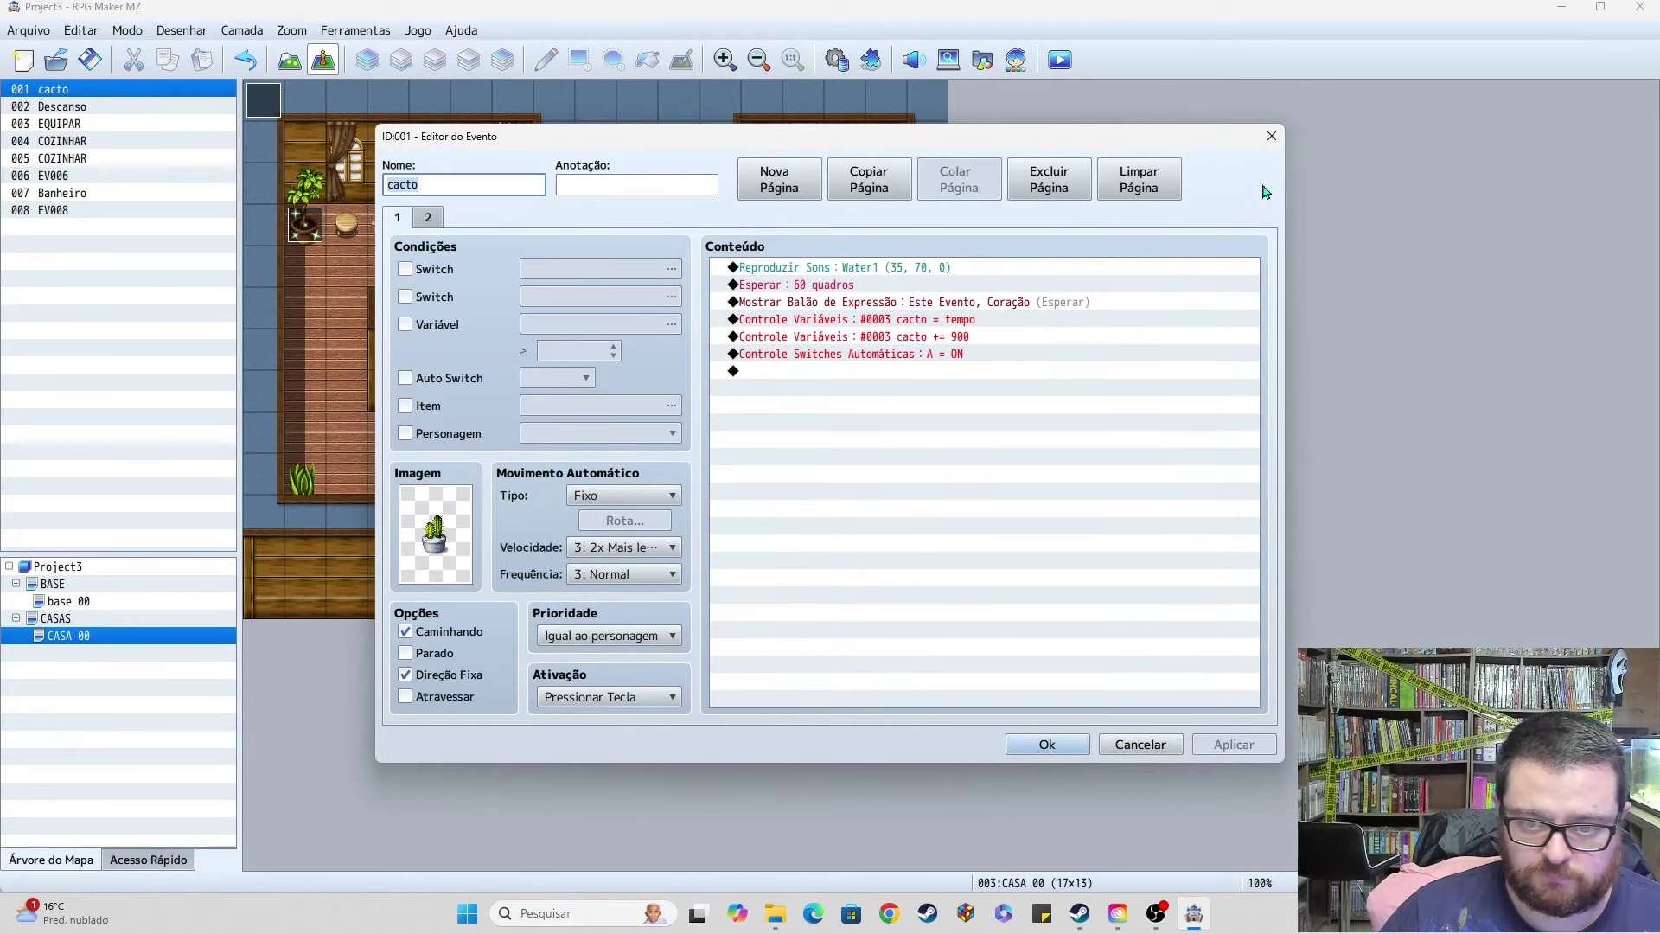
click(1271, 136)
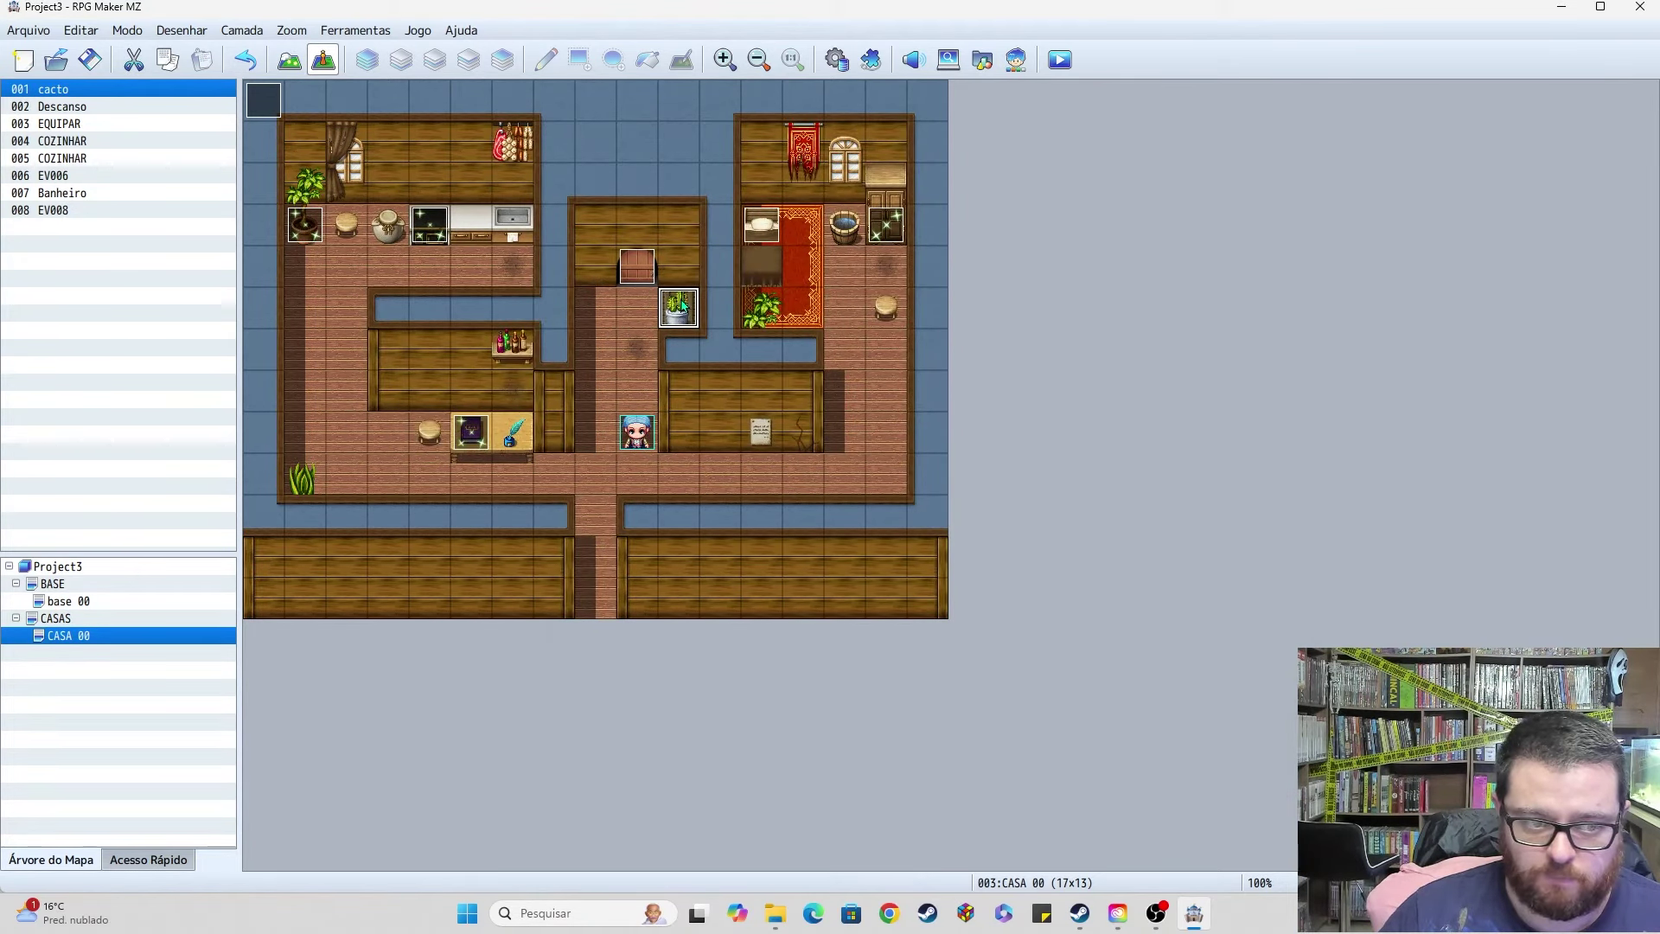
click(314, 227)
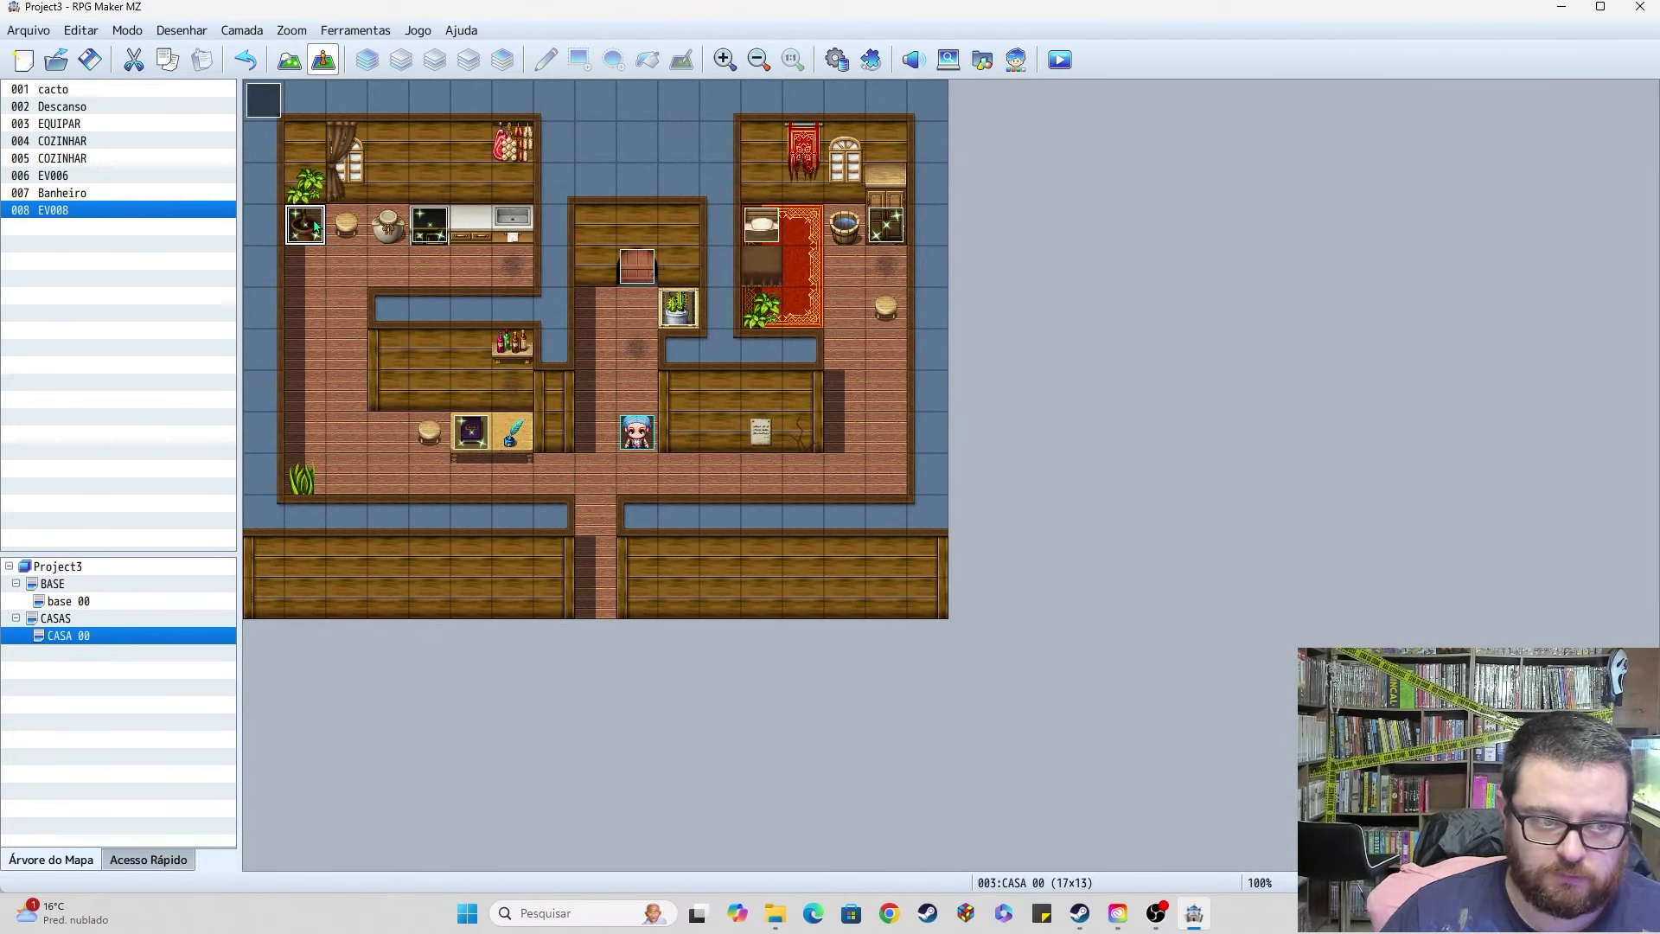
key(Delete)
Step: Copy the cacto event onto the base of the potted plant in the kitchen's upper-left corner
click(690, 307)
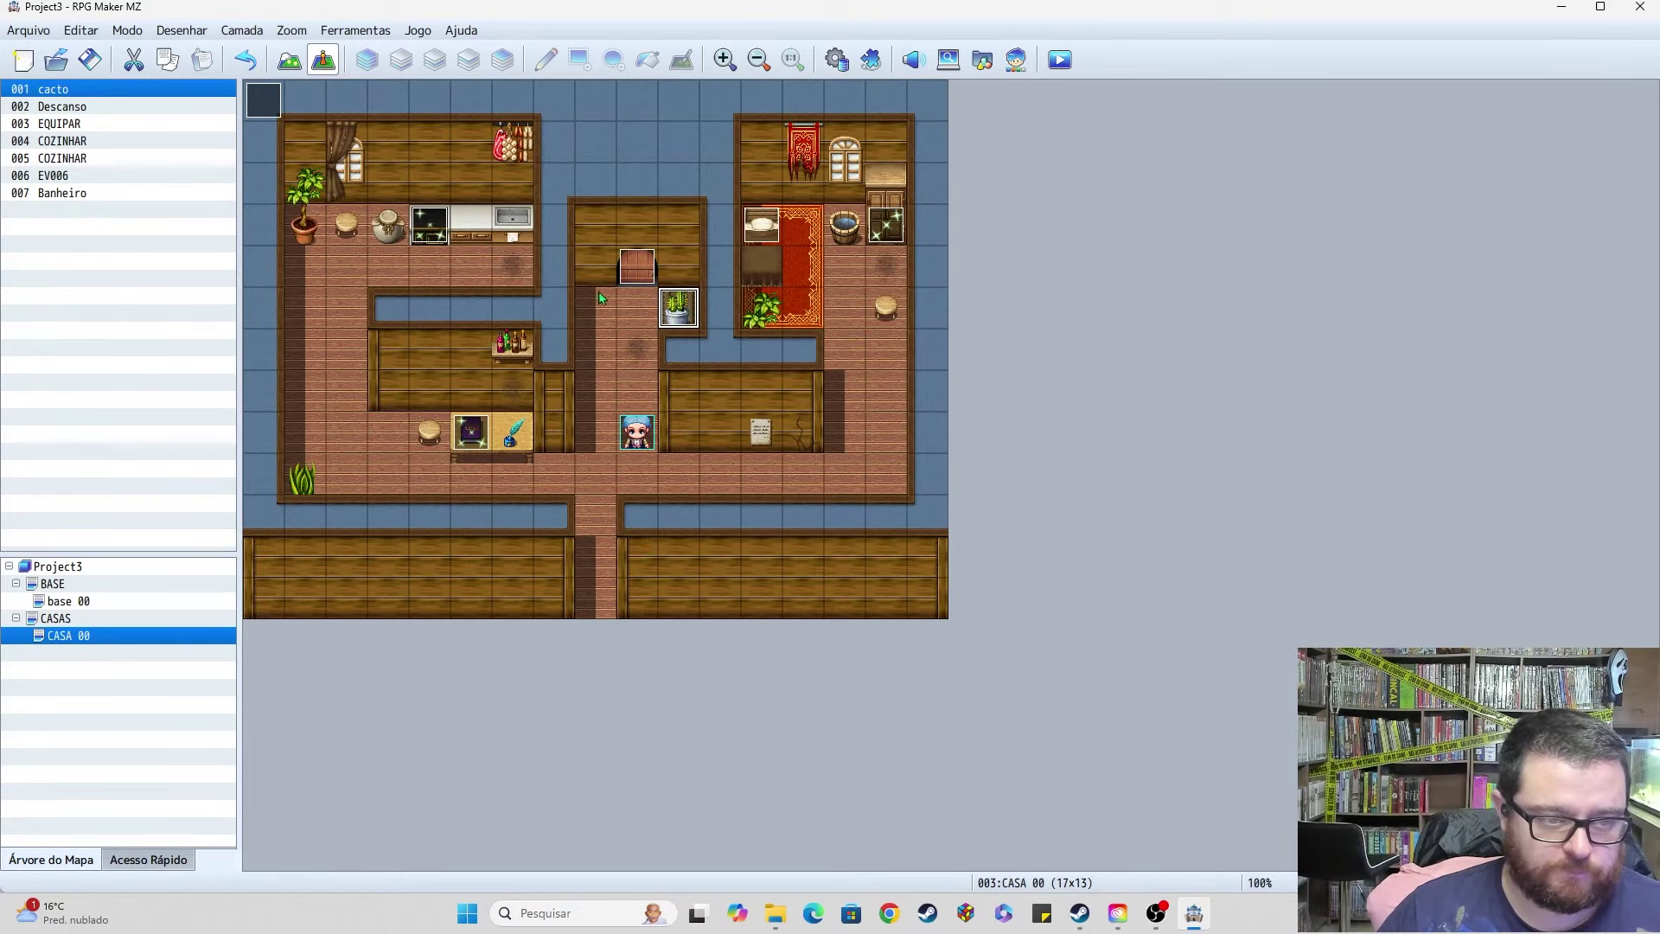
click(305, 227)
key(ctrl+v)
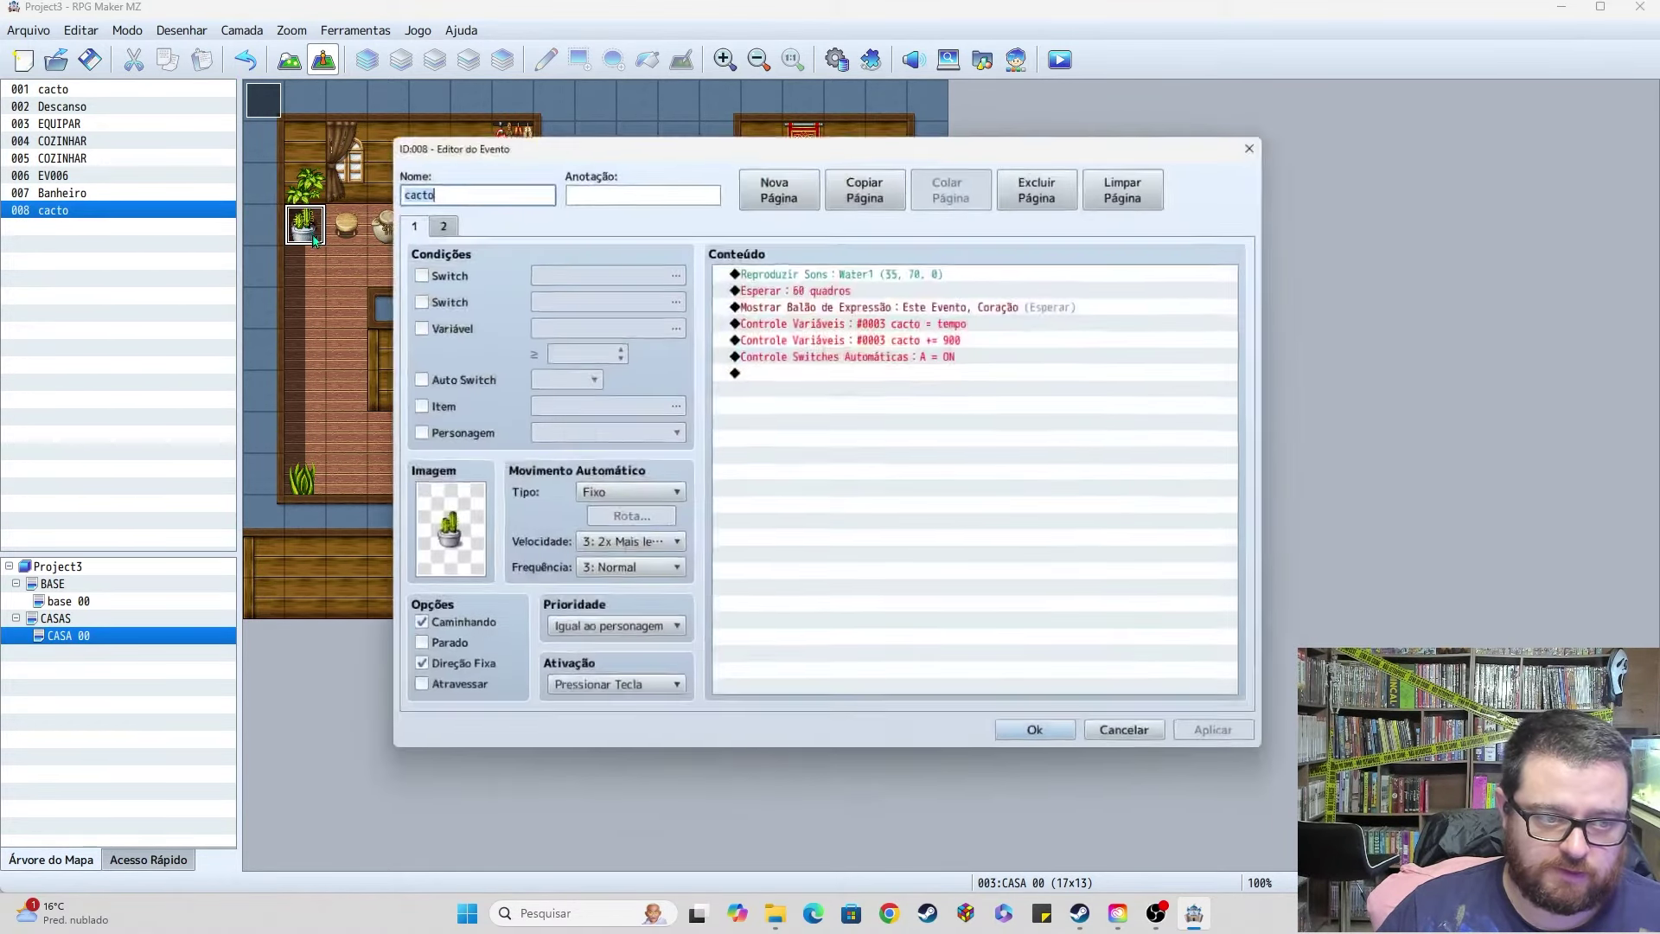
Step: Set the page 1 image of the copied cacto event to (Nenhum)
double_click(305, 226)
double_click(456, 565)
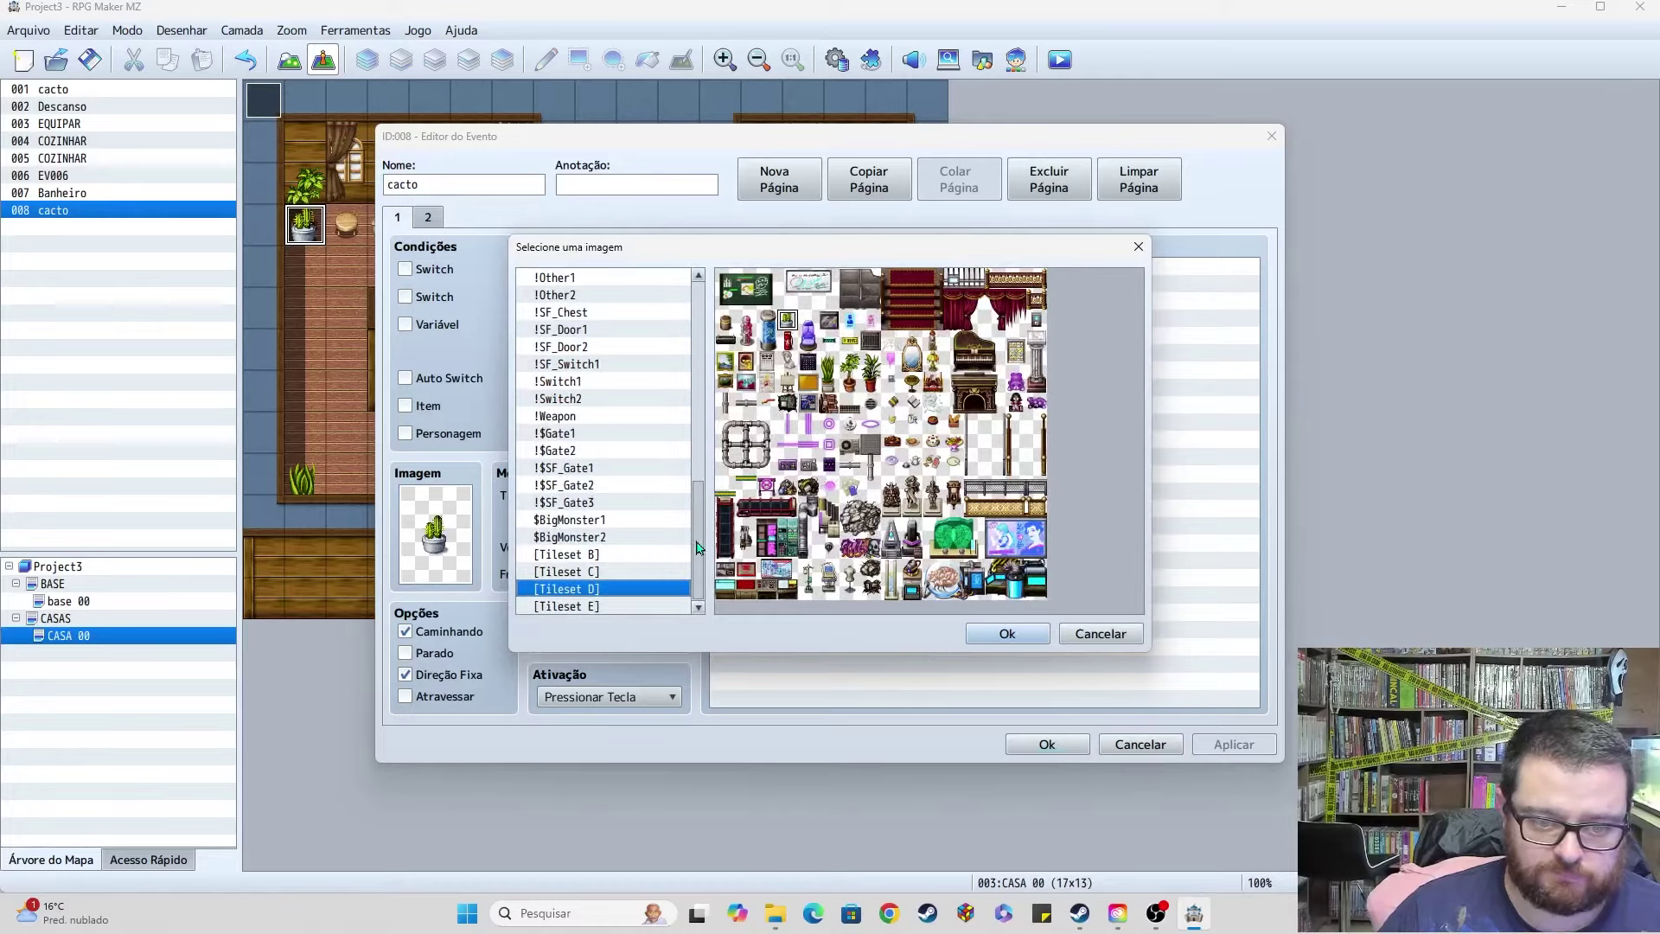
drag(701, 549, 696, 285)
double_click(558, 275)
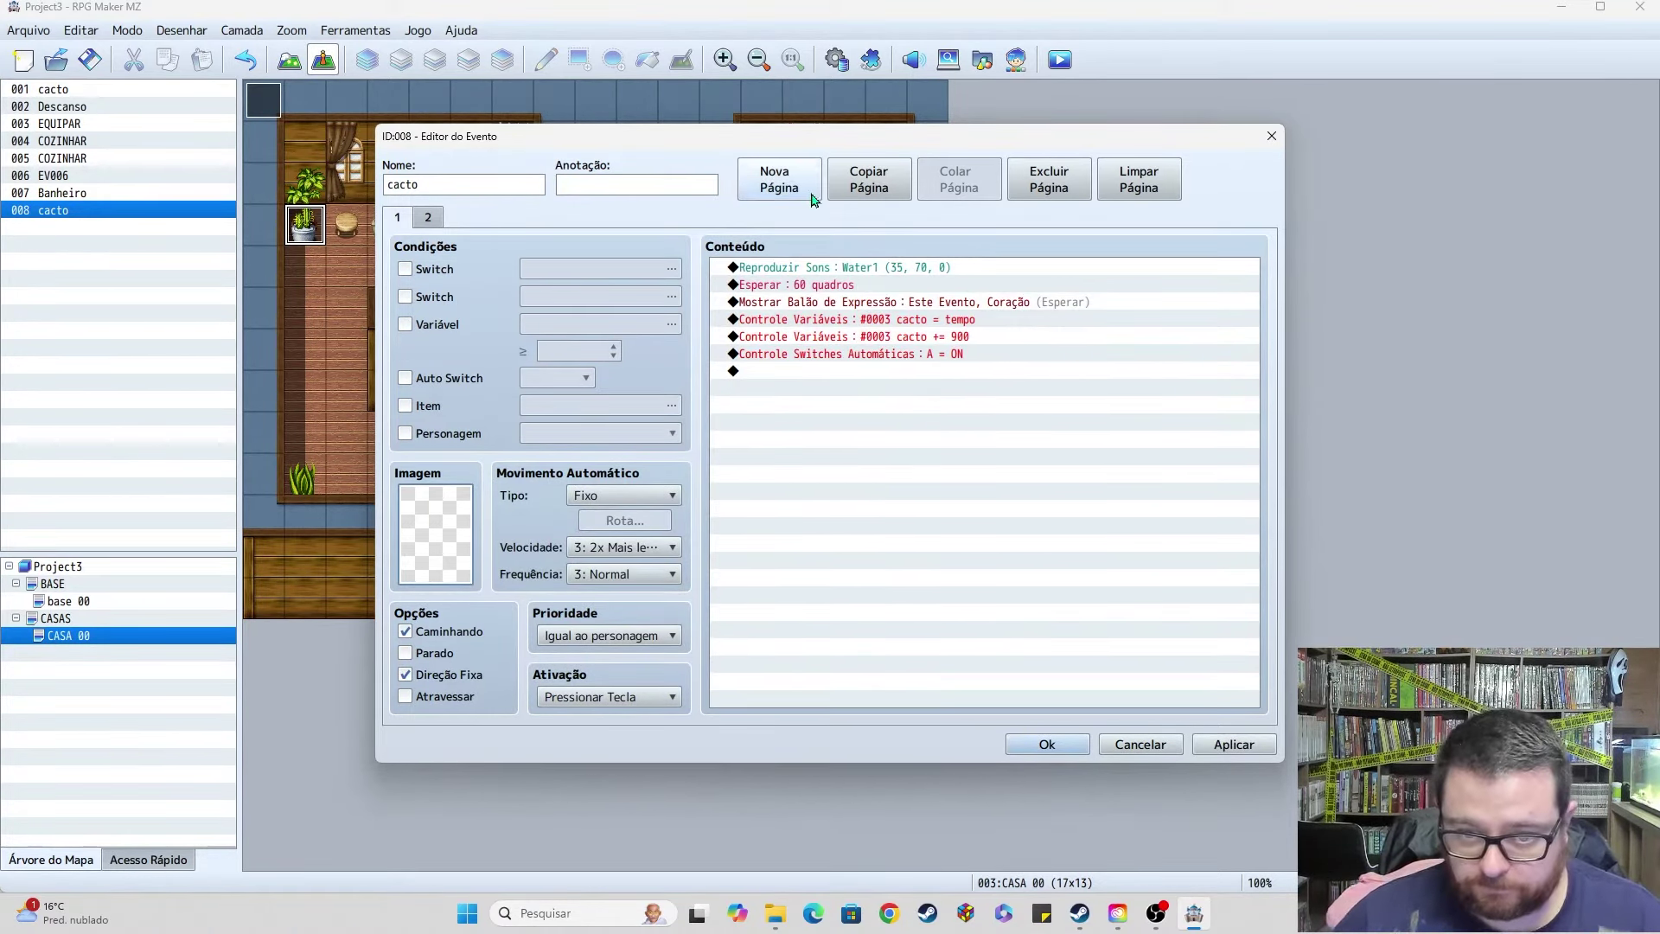
Step: Delete the Water1 sound, the 60-frame wait and the heart balloon commands from page 1 of the copied event
click(876, 270)
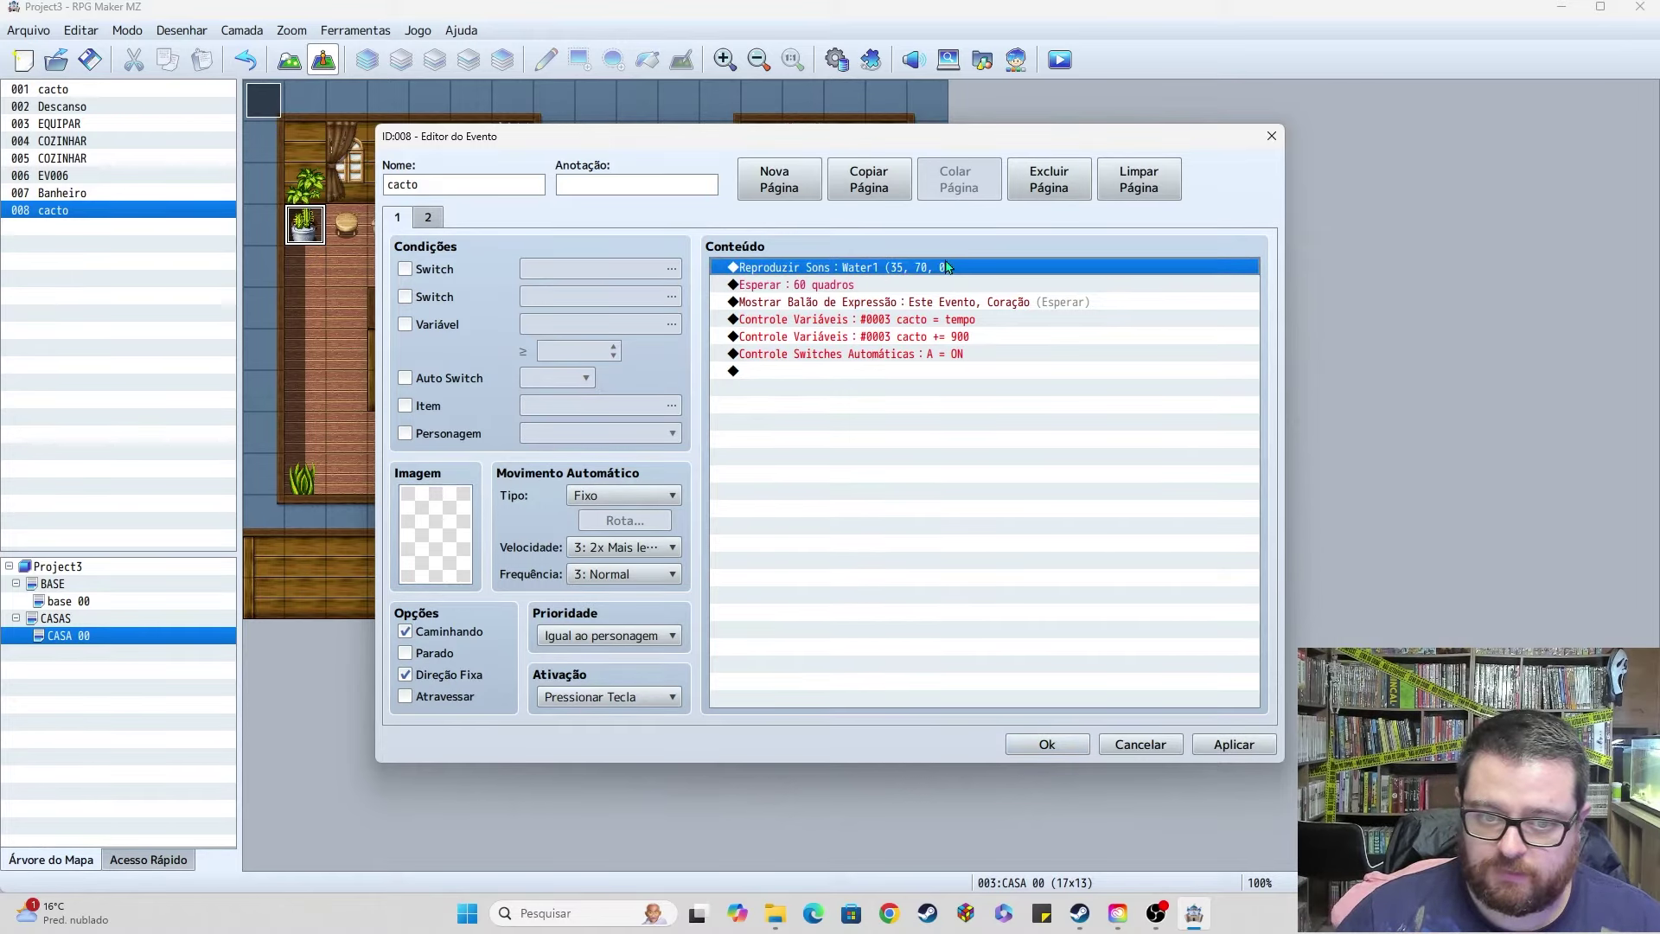
key(Delete)
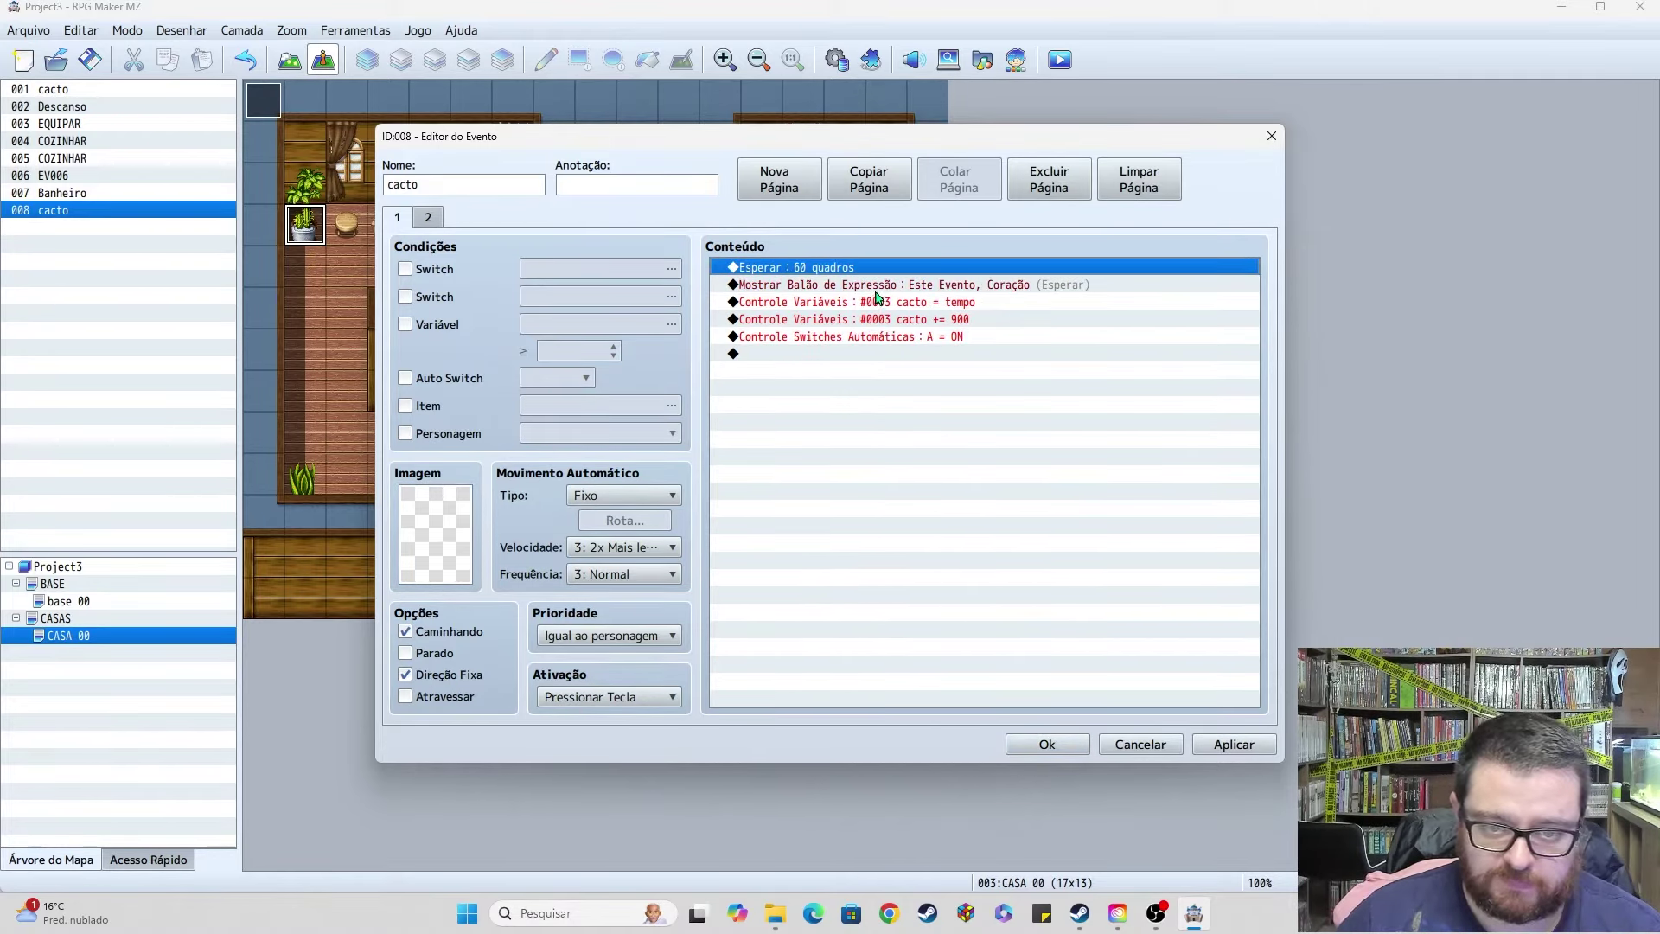
key(Delete)
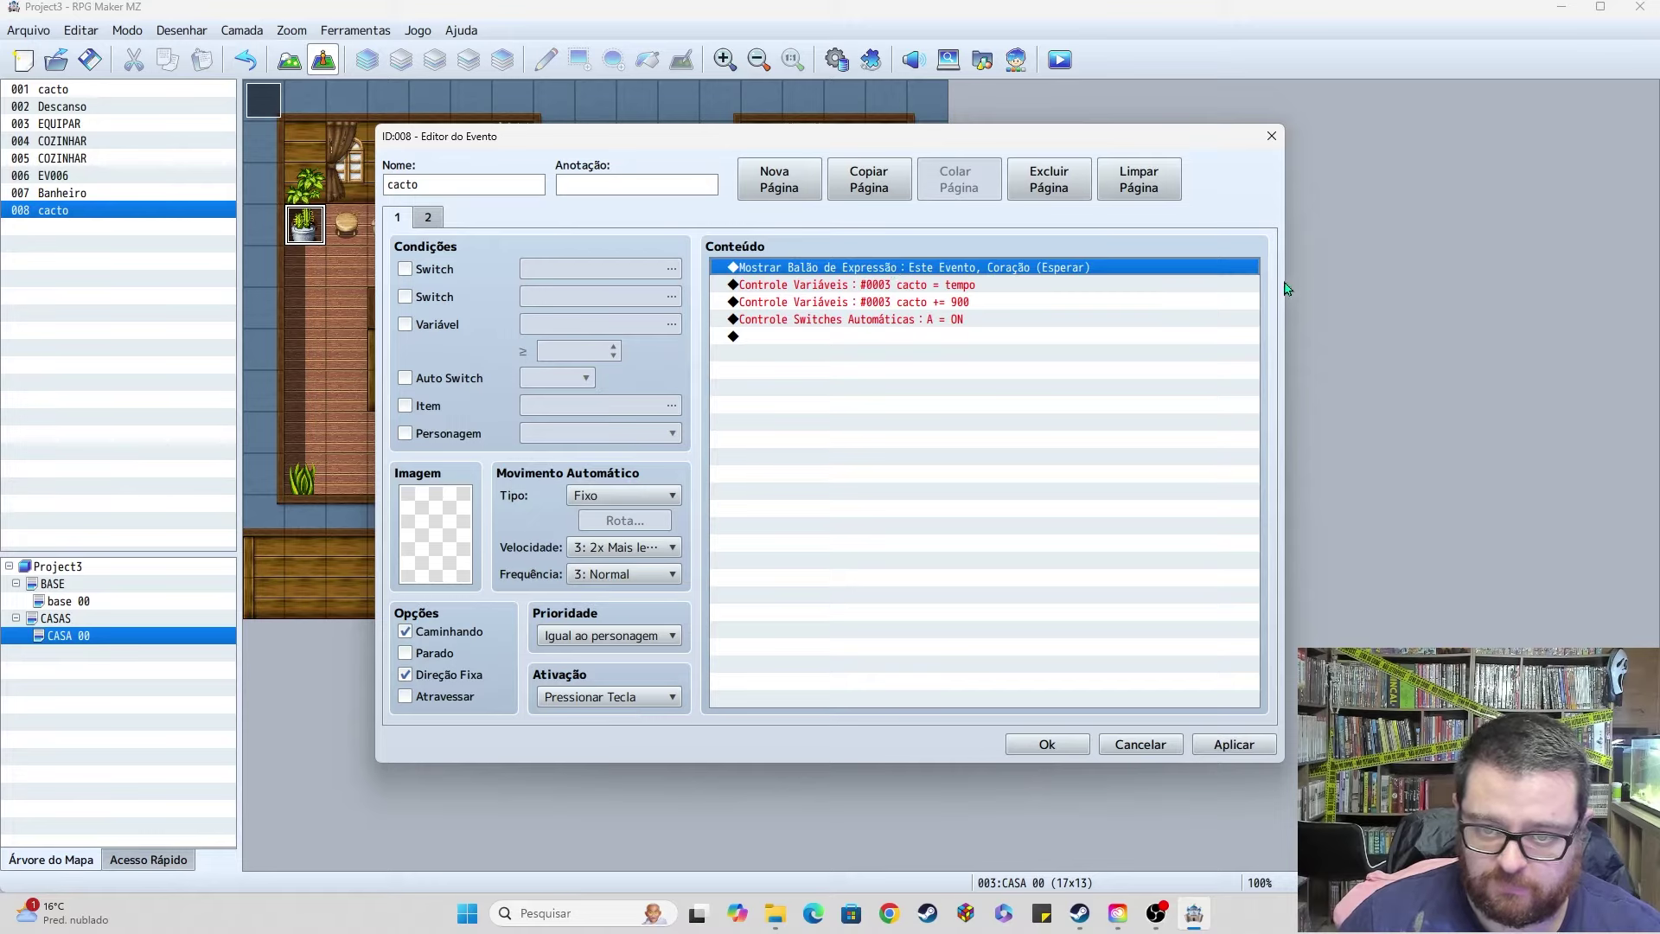
key(Delete)
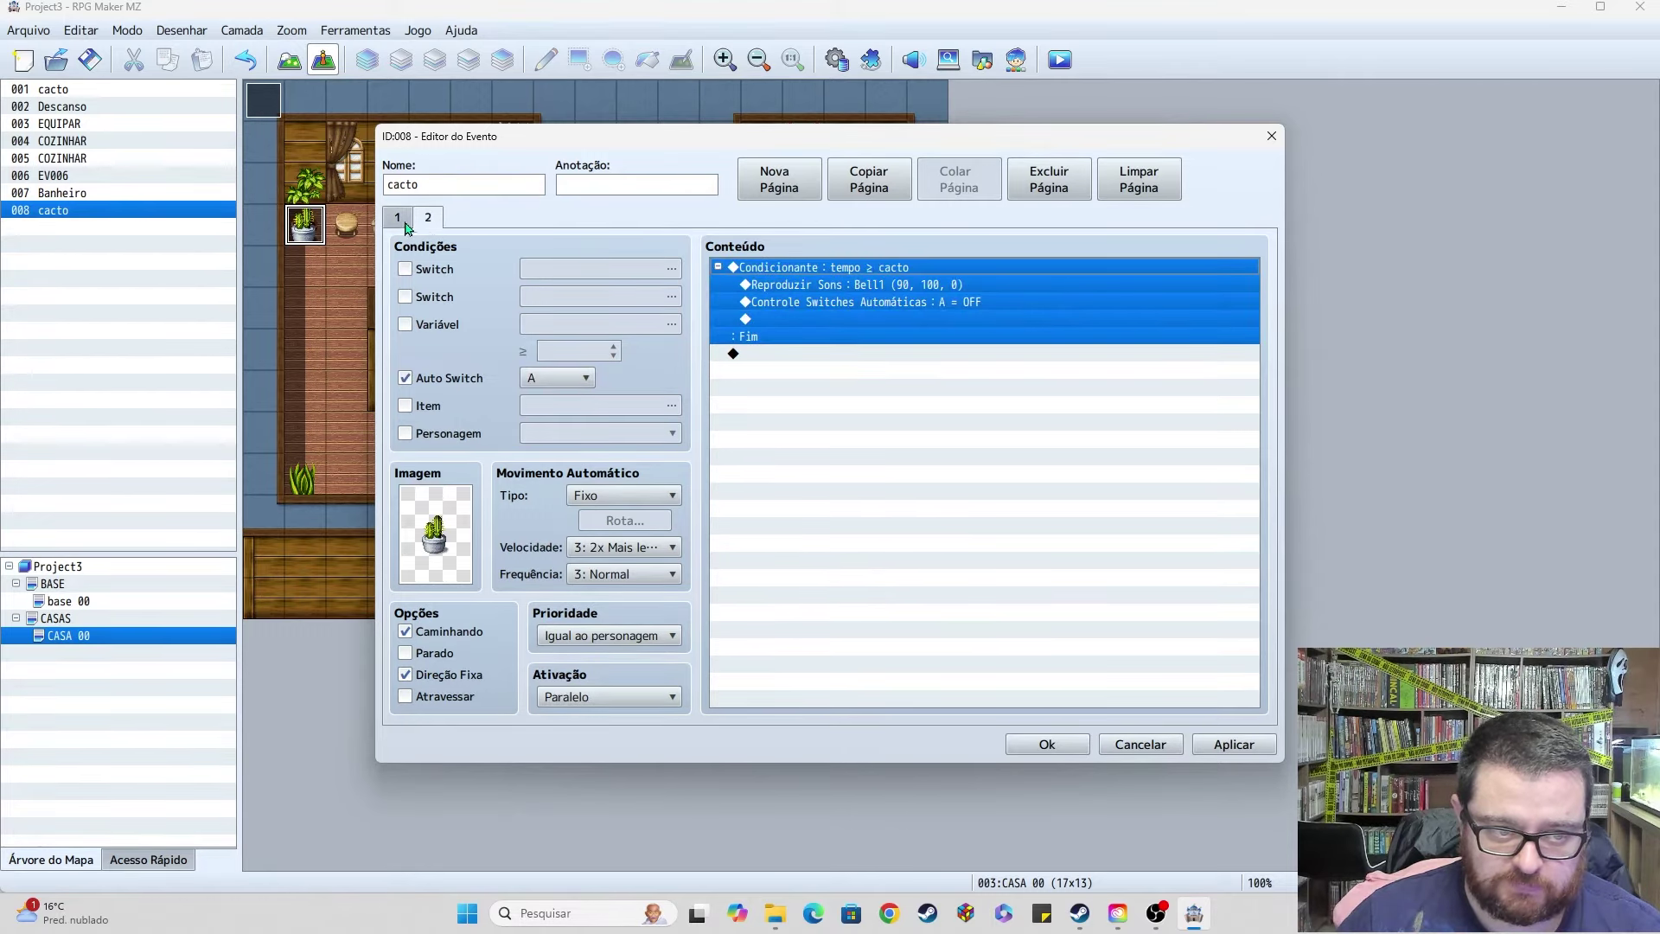
click(943, 285)
click(1033, 268)
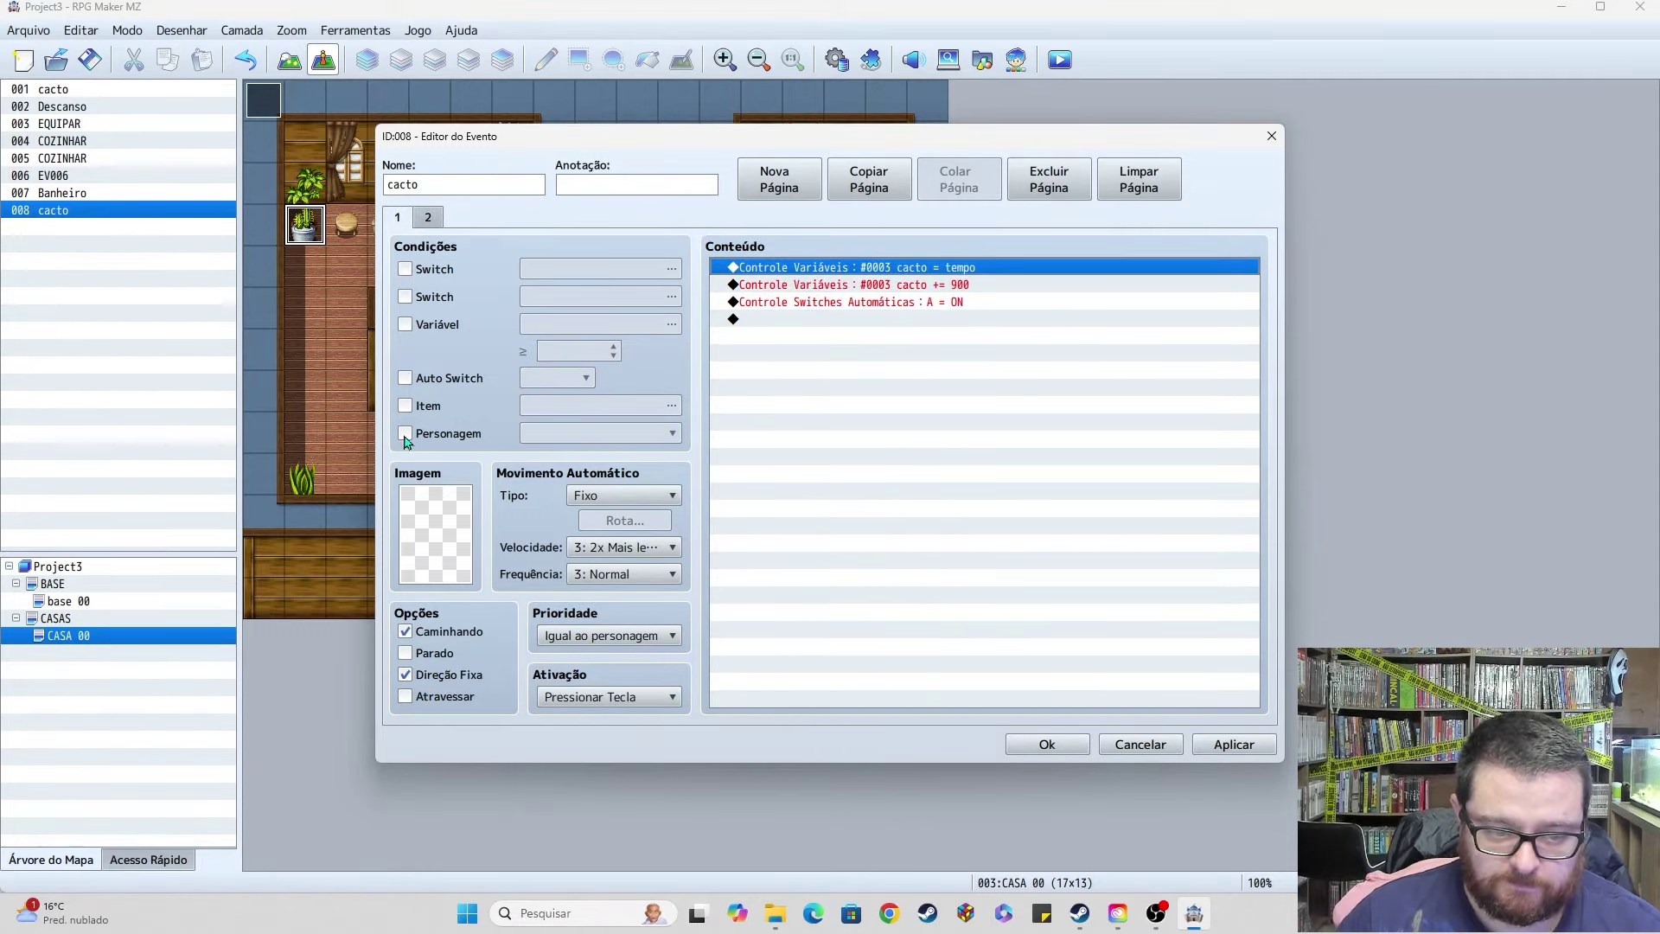
Step: Set the page 1 image to the upper-right green sparkle frame of the !Flame sheet's green effects, and enable the Parado option
double_click(458, 530)
scroll(571, 553, down, 6)
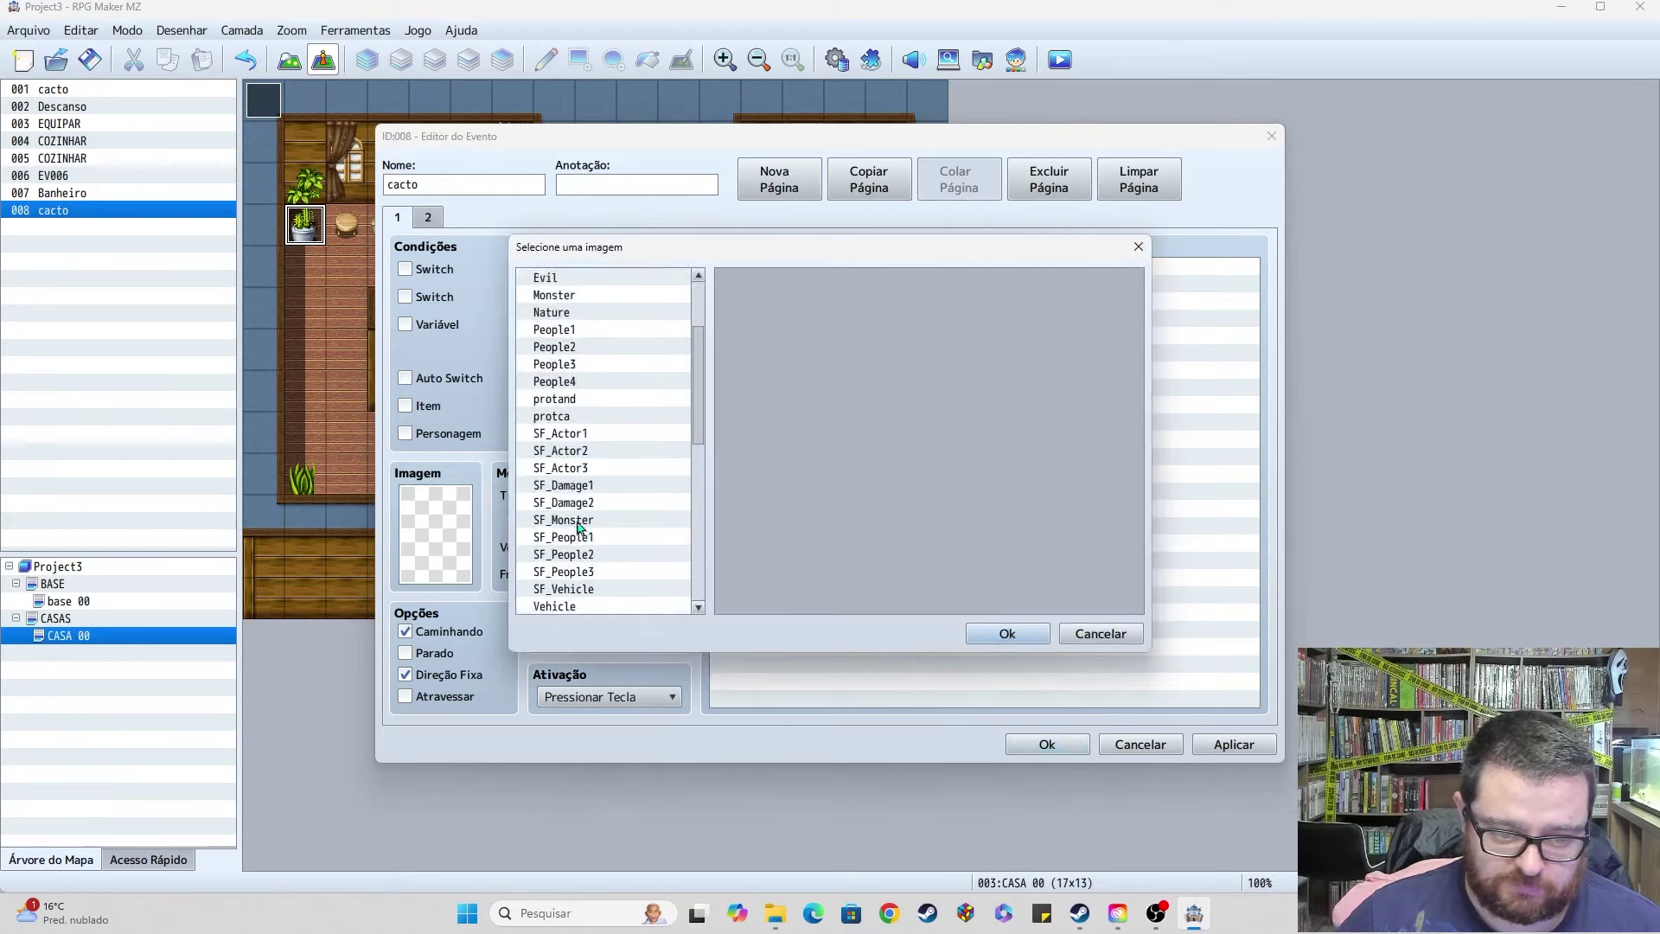
scroll(575, 557, down, 5)
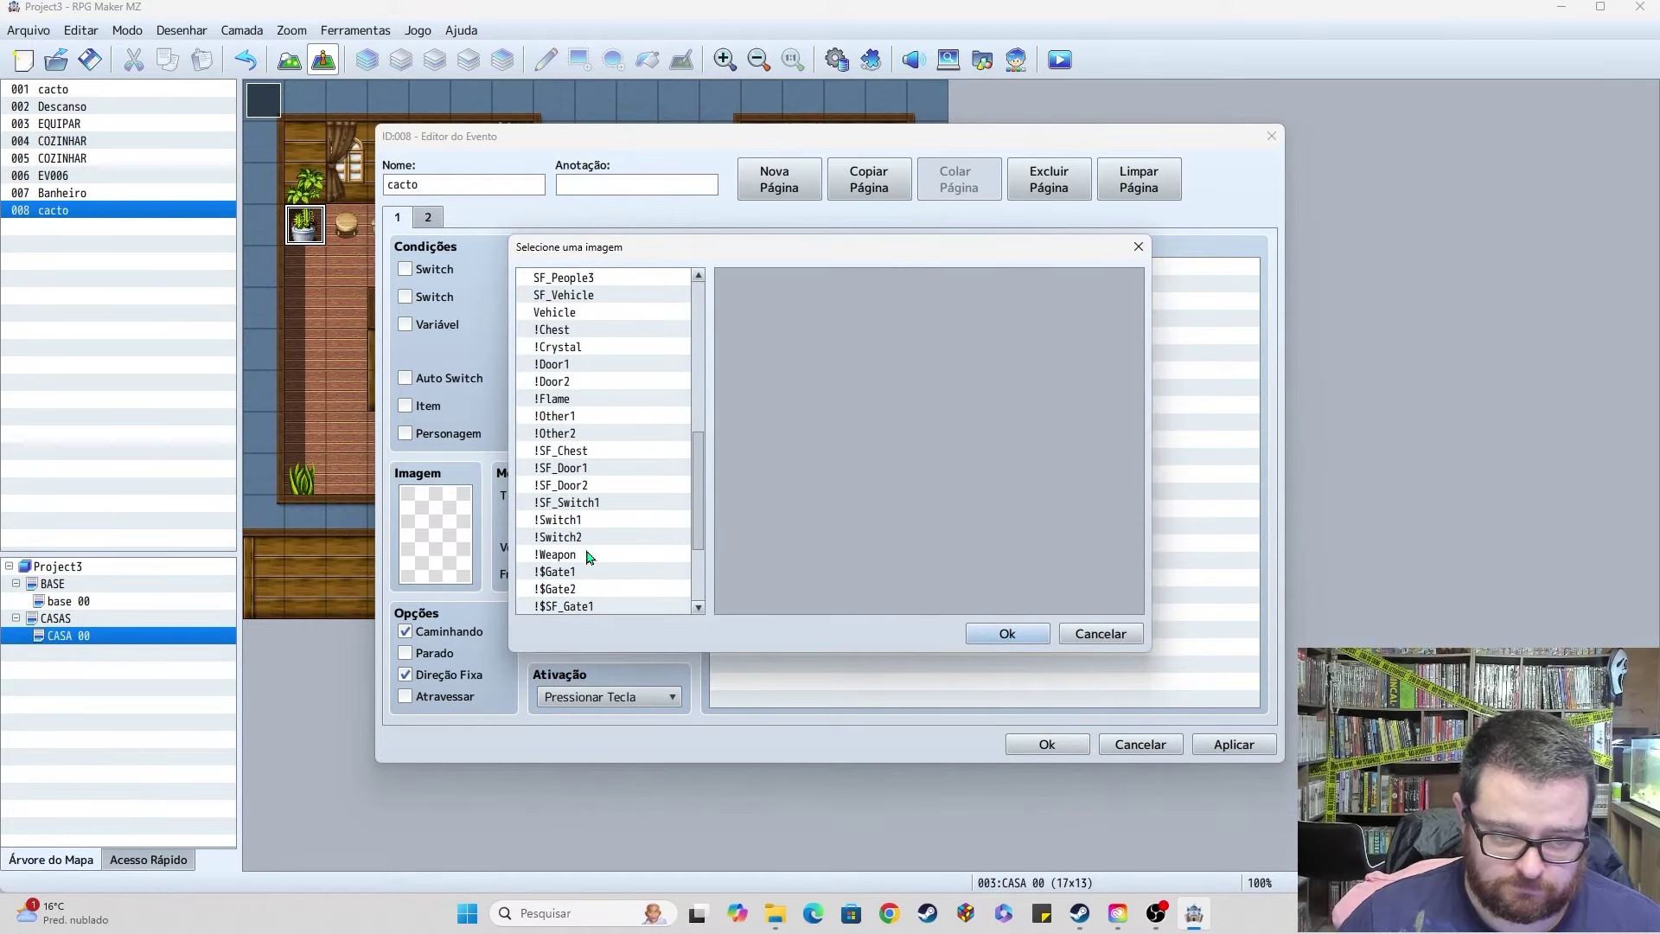
scroll(588, 557, down, 1)
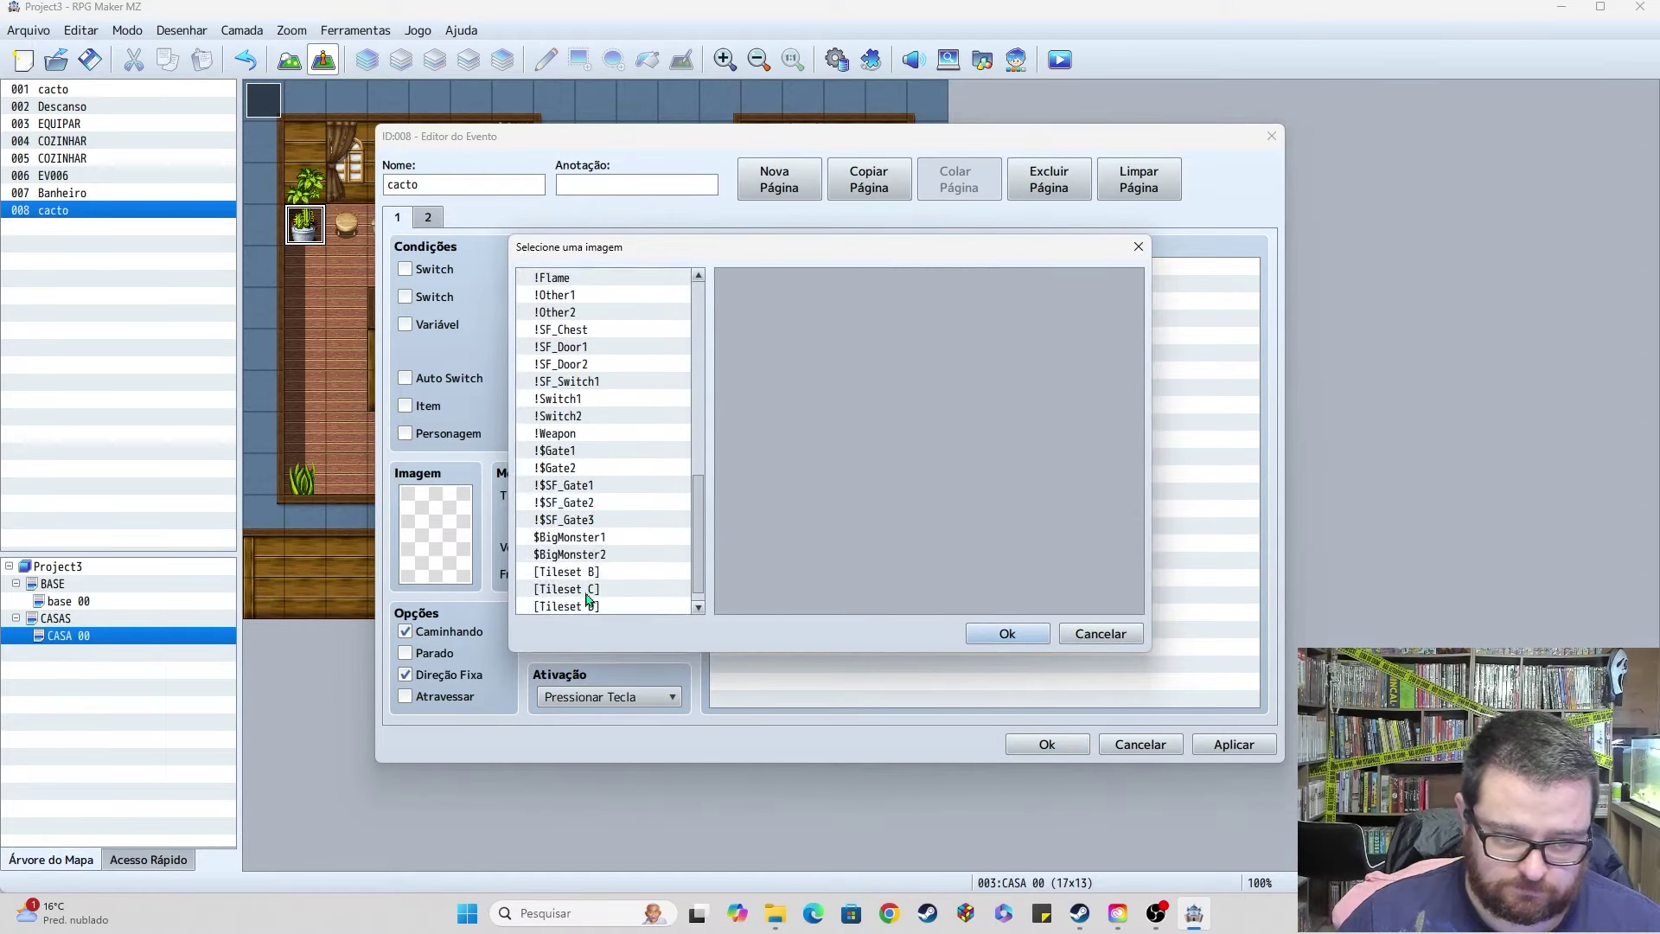
scroll(596, 333, up, 1)
click(588, 314)
click(1065, 409)
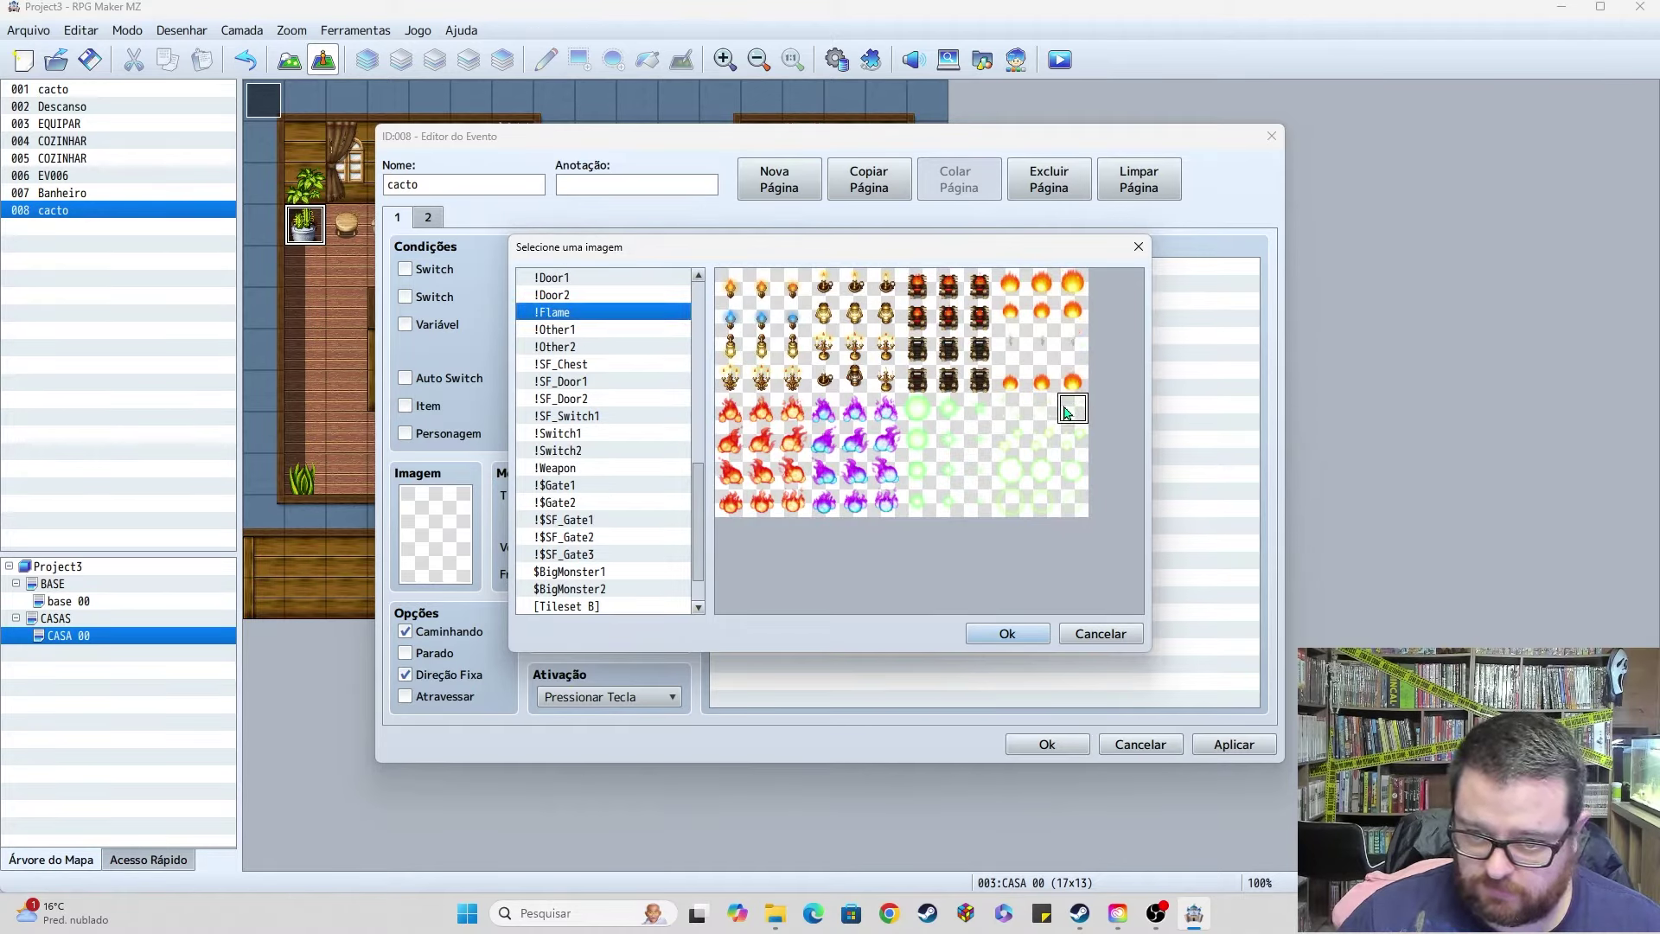
click(1041, 412)
click(1077, 417)
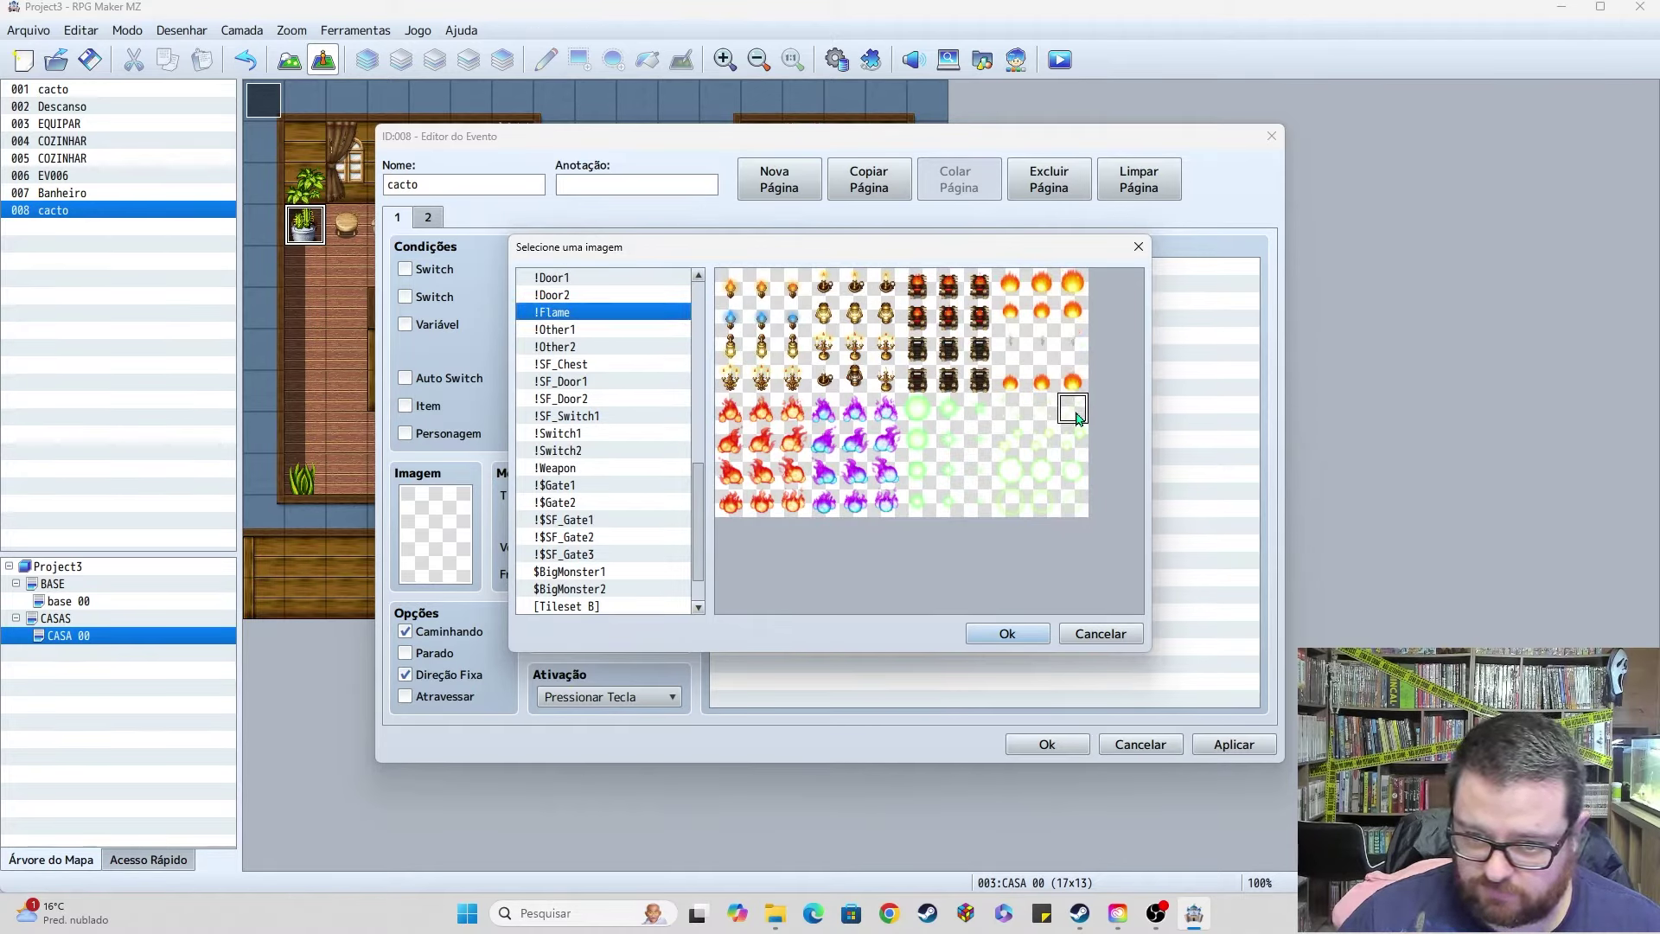
double_click(1075, 413)
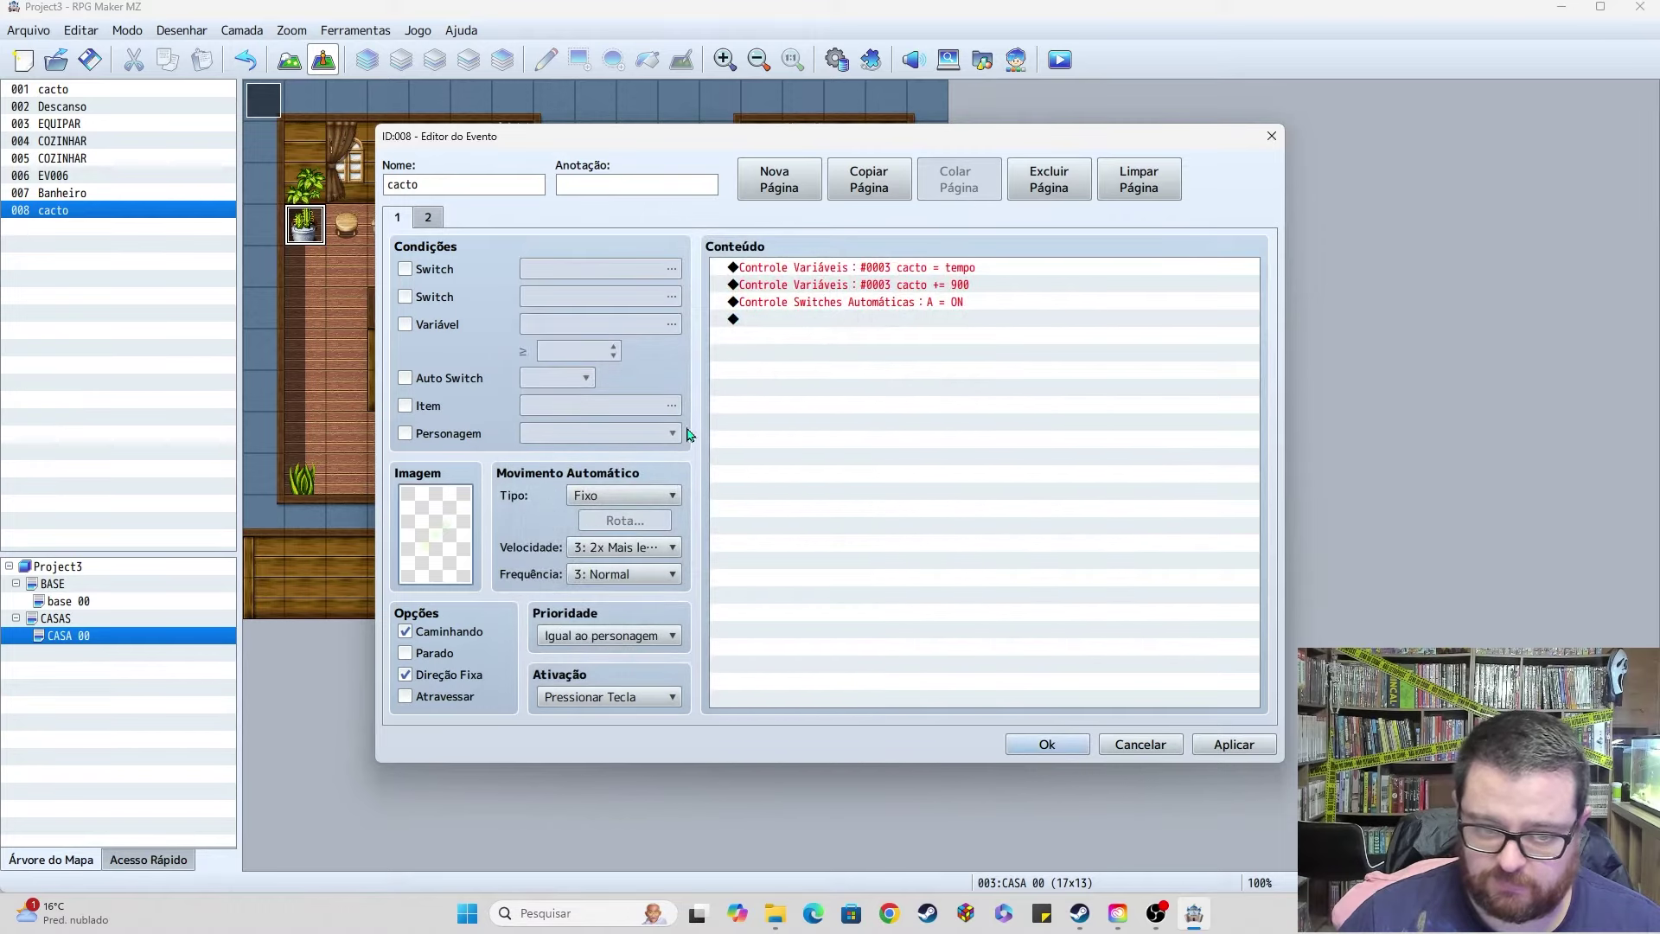
click(443, 652)
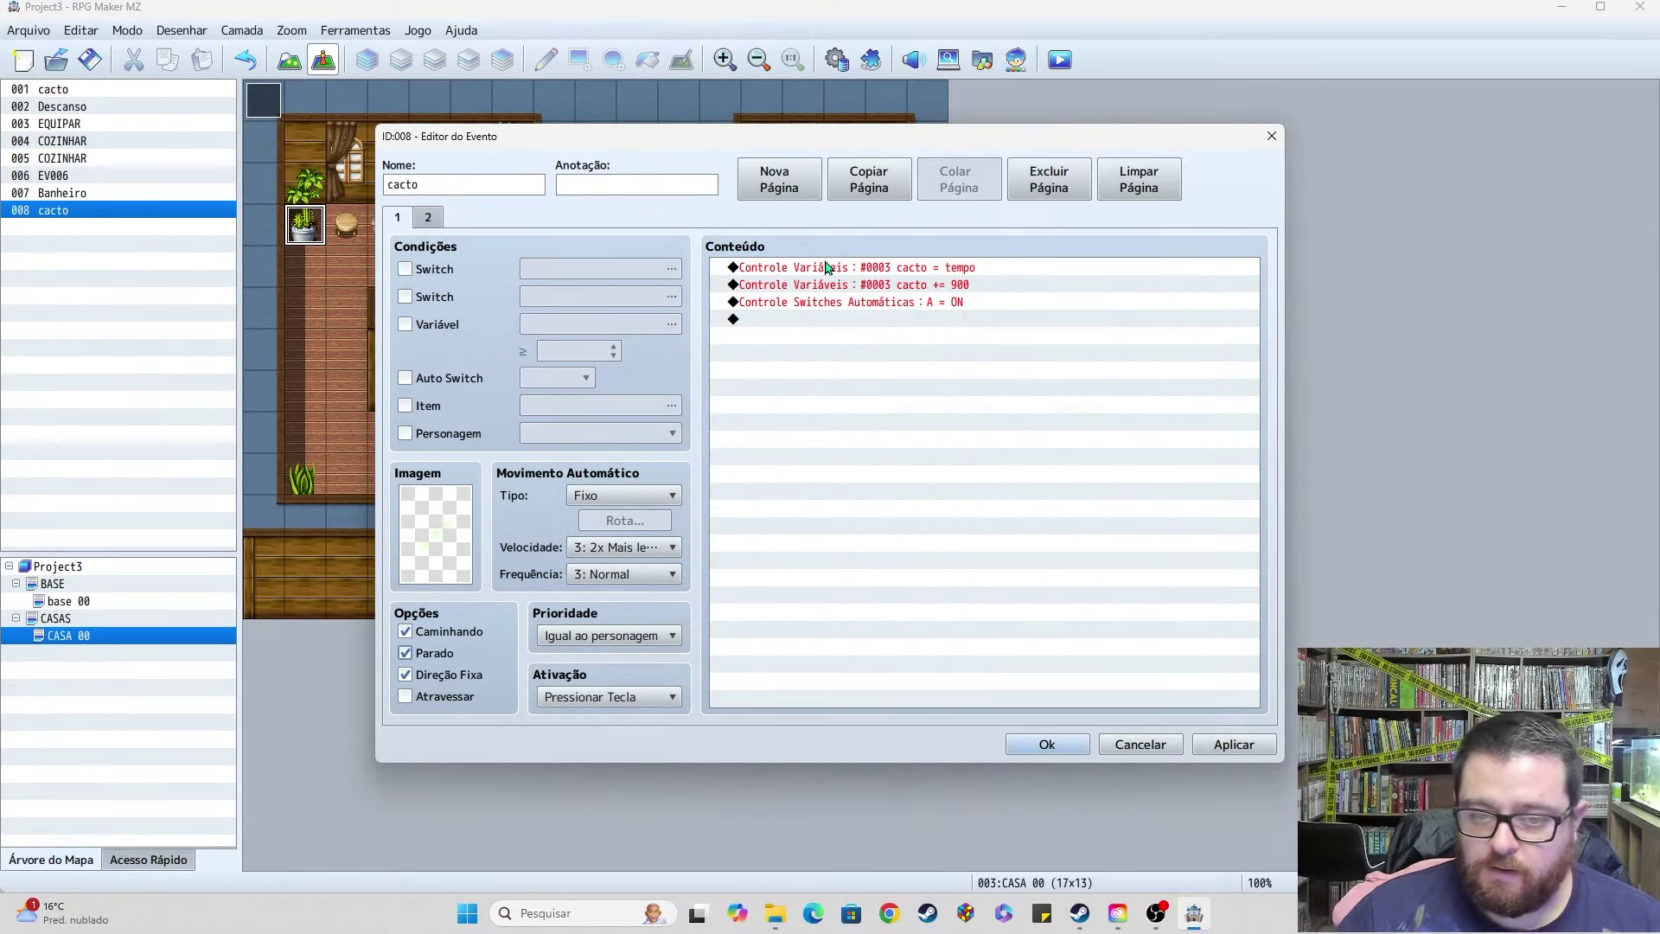
Step: Add the message "Uau! A nossa árvorezinha deu frutos!" at the start of page 1, with its window position set to Cima
double_click(778, 319)
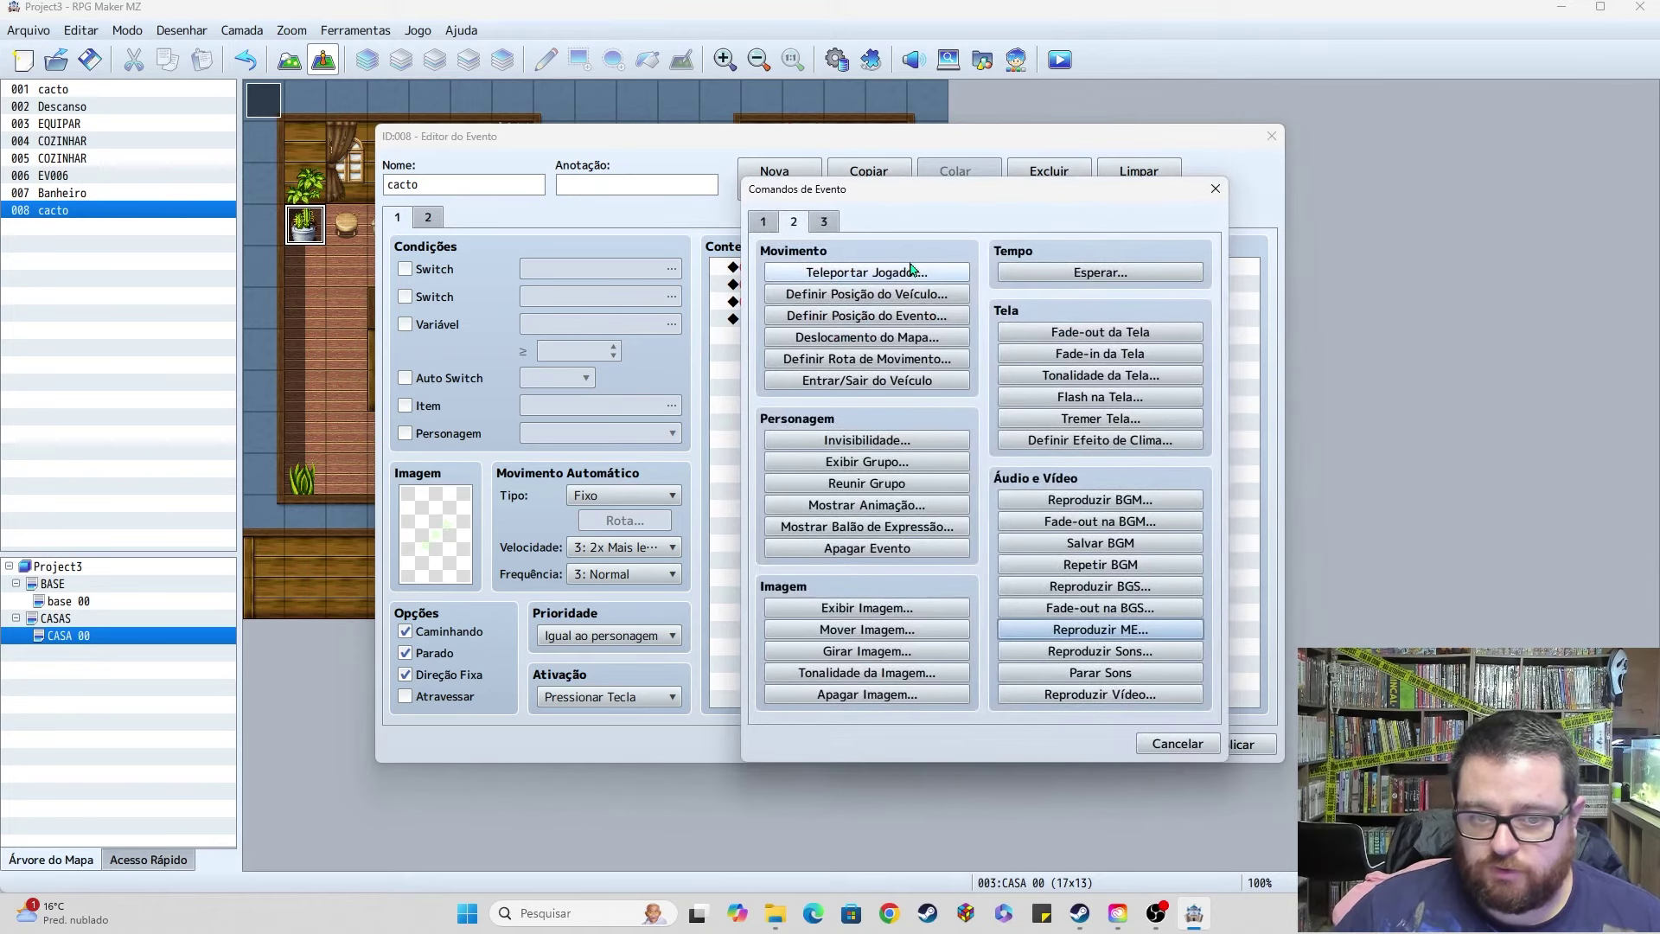
click(765, 223)
click(866, 272)
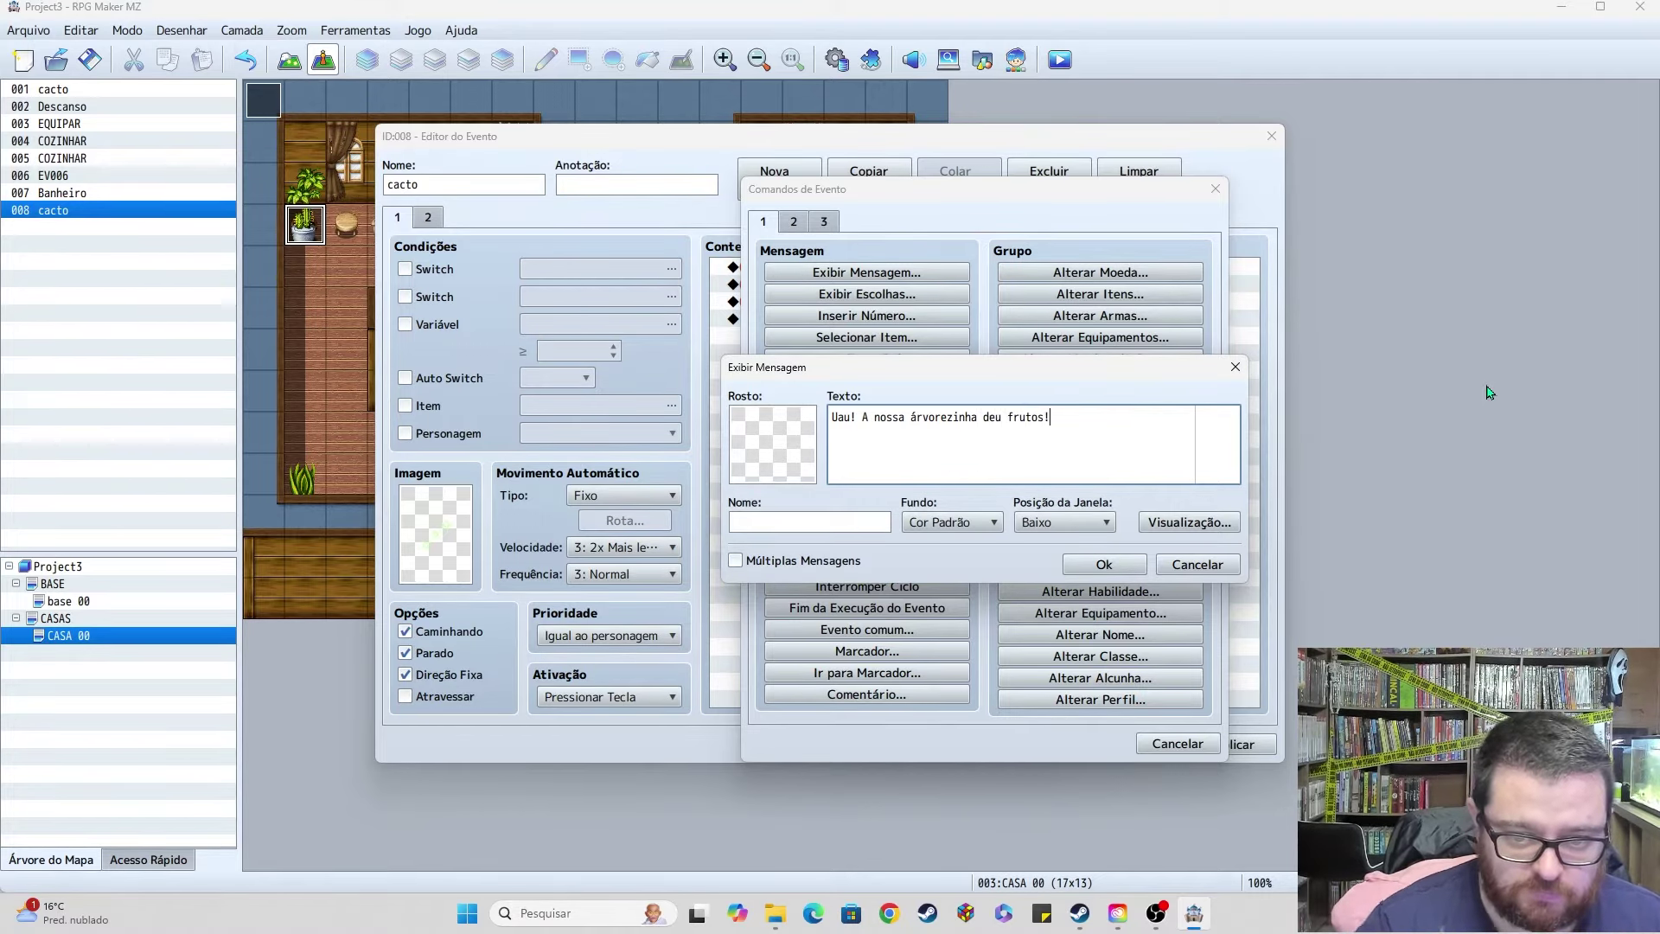
click(1049, 523)
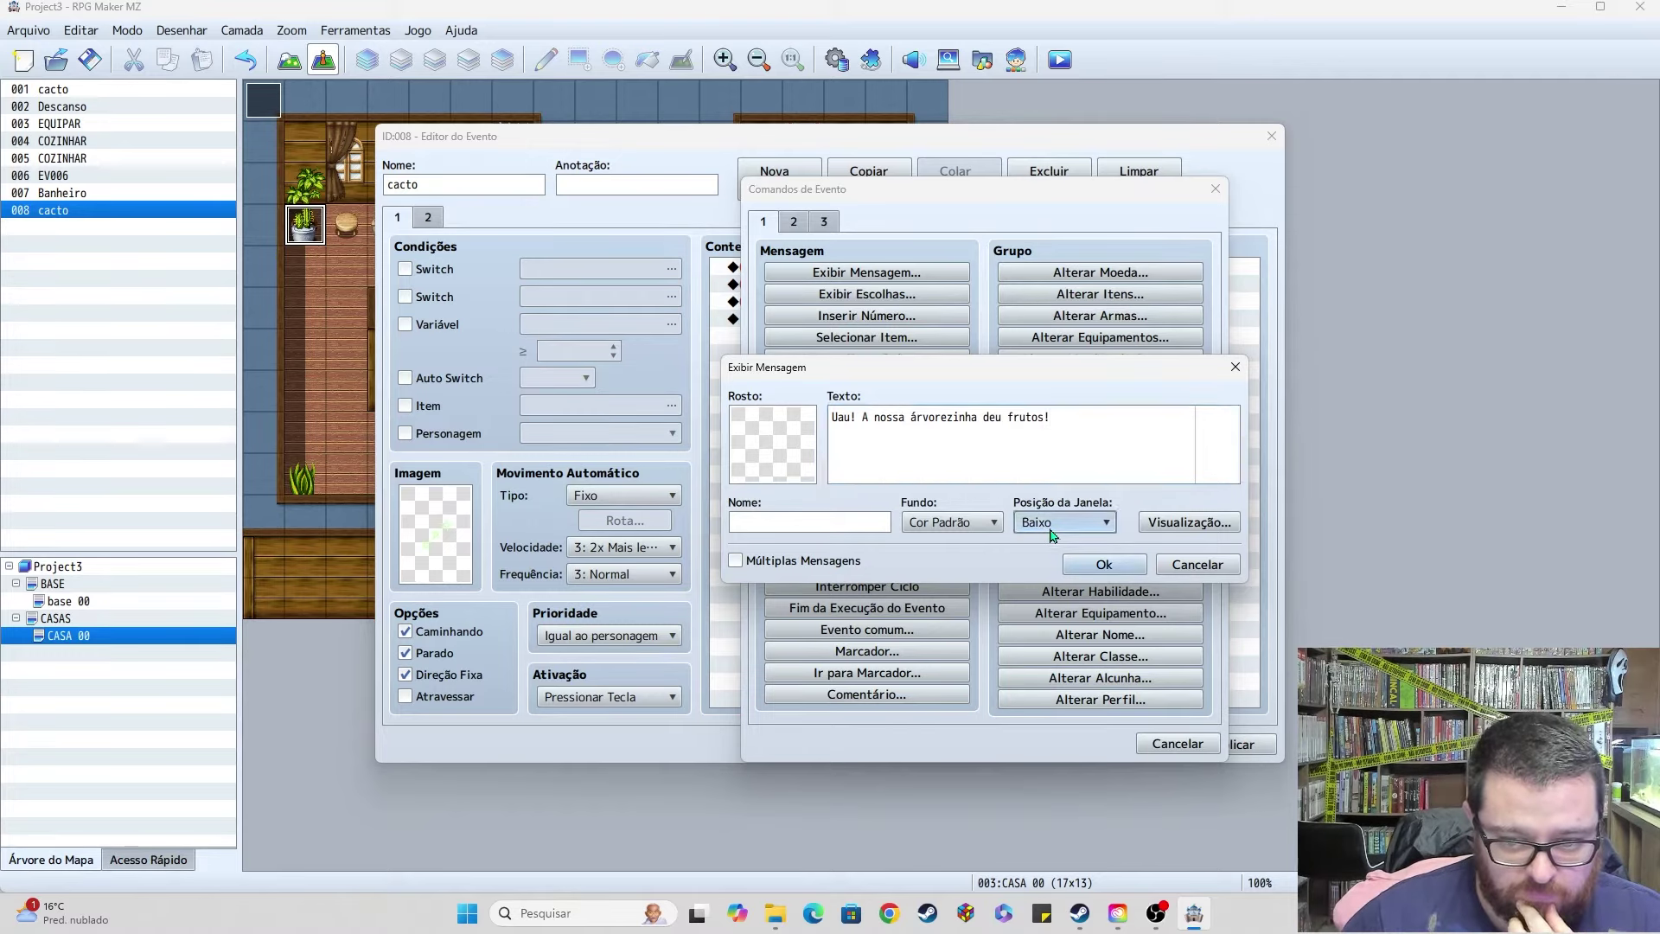
click(1047, 543)
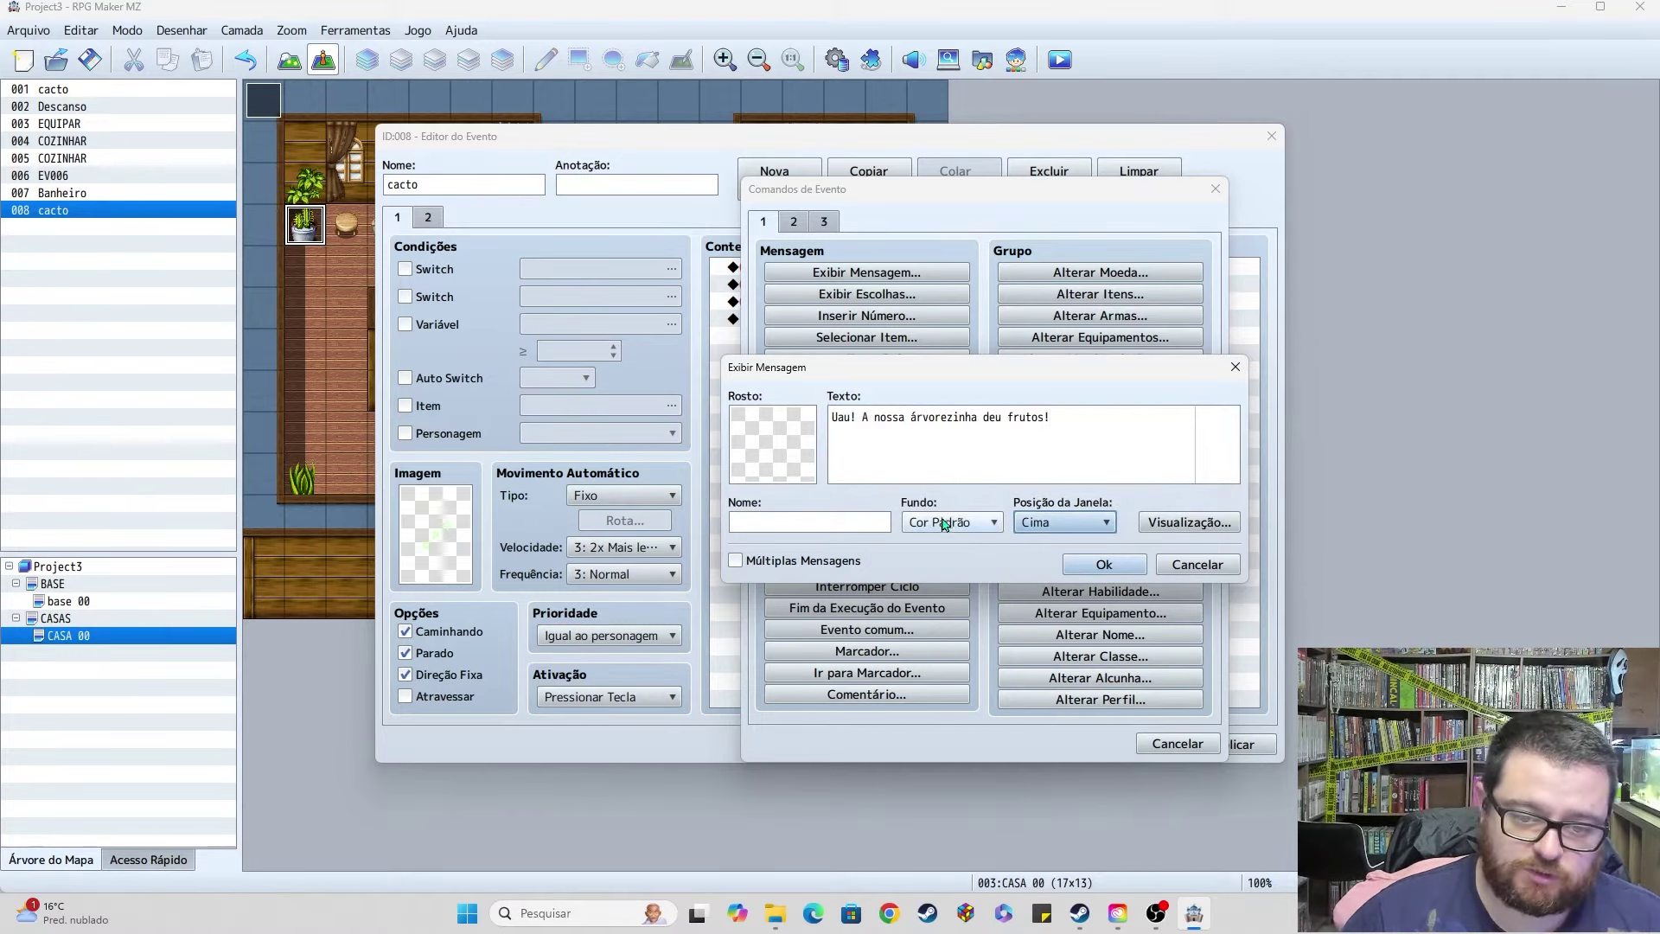
click(1115, 565)
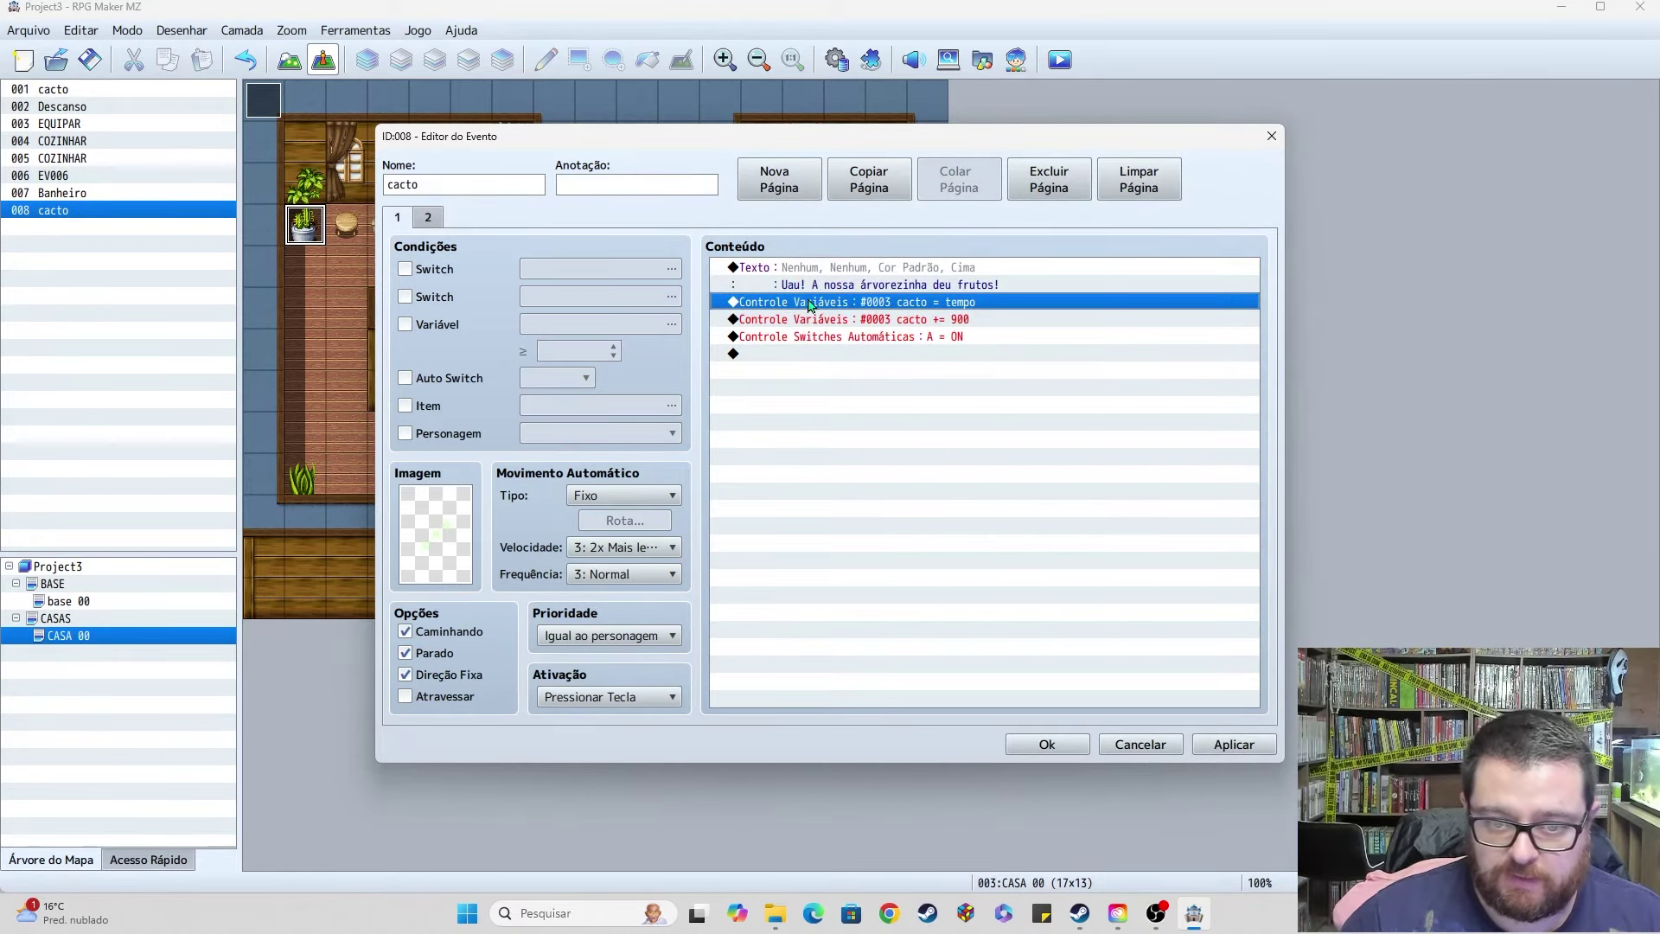
Step: Start a variable control command below the message, and name variable 0004 "aleatoria" as its target
key(Insert)
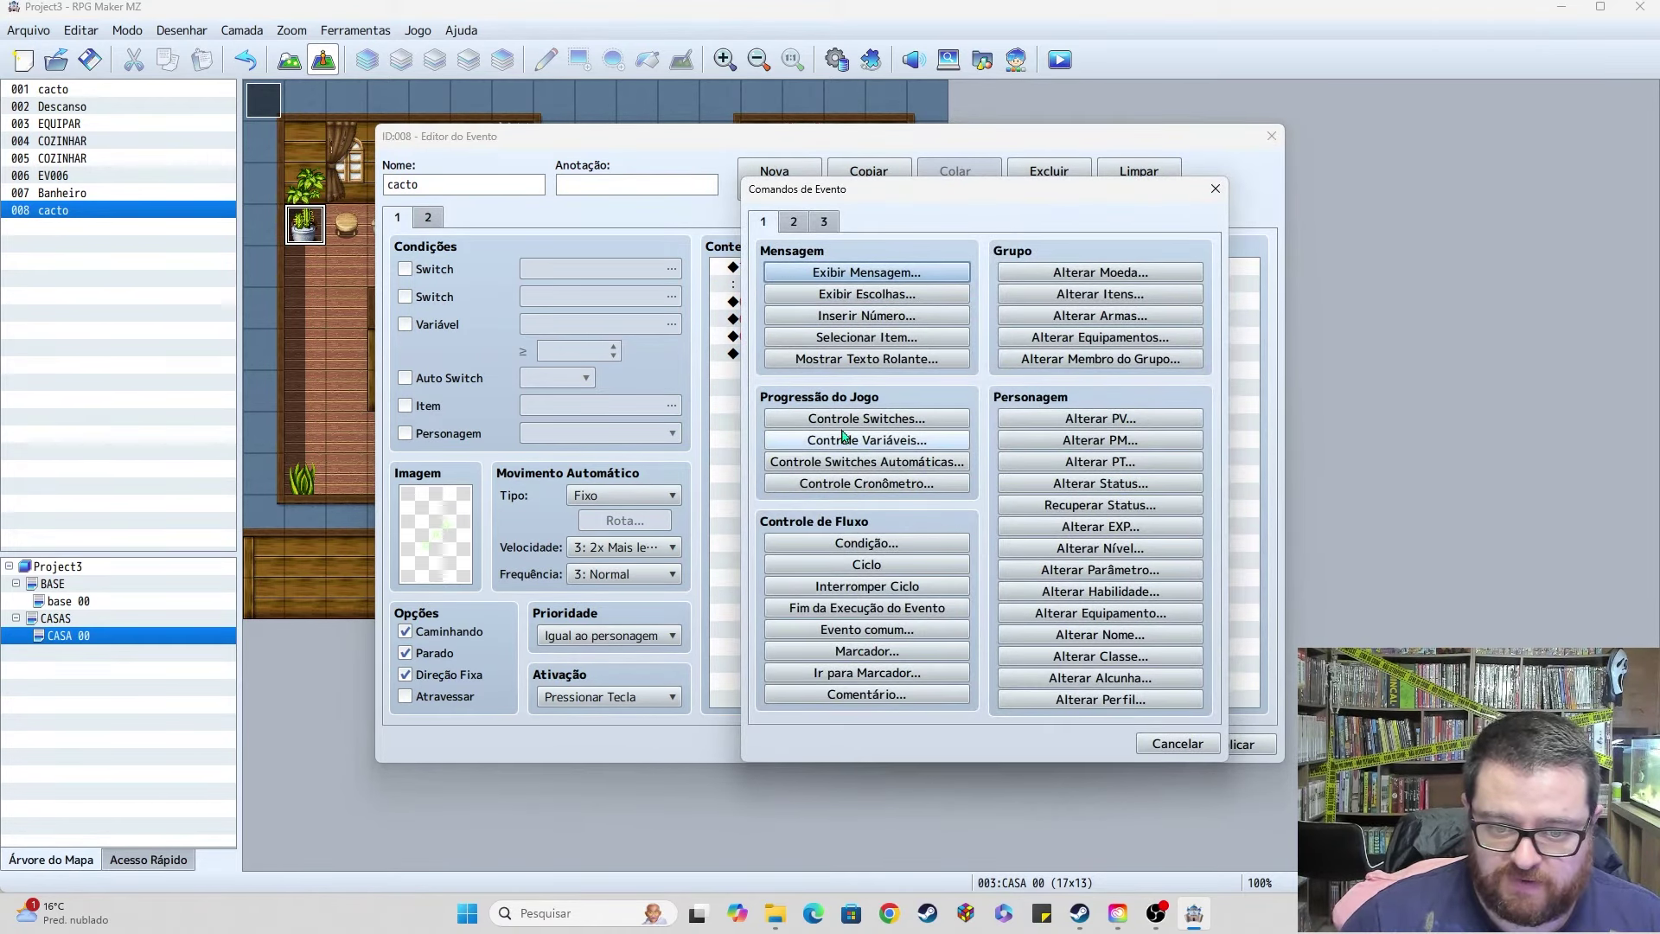
click(837, 442)
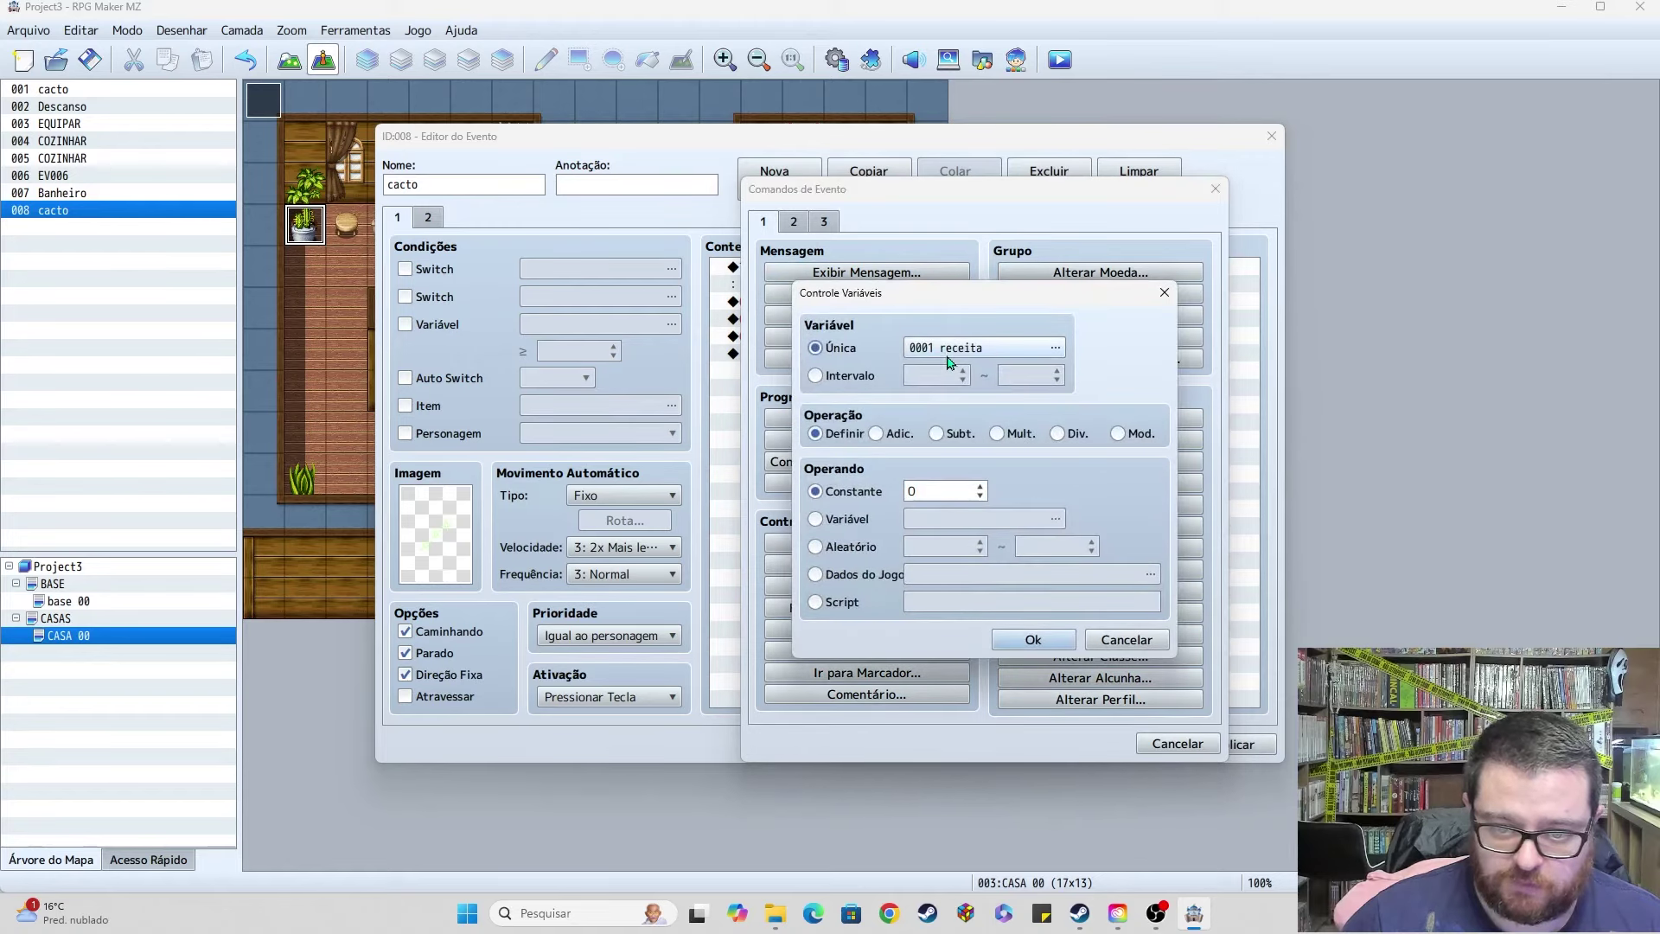
click(994, 345)
click(1038, 339)
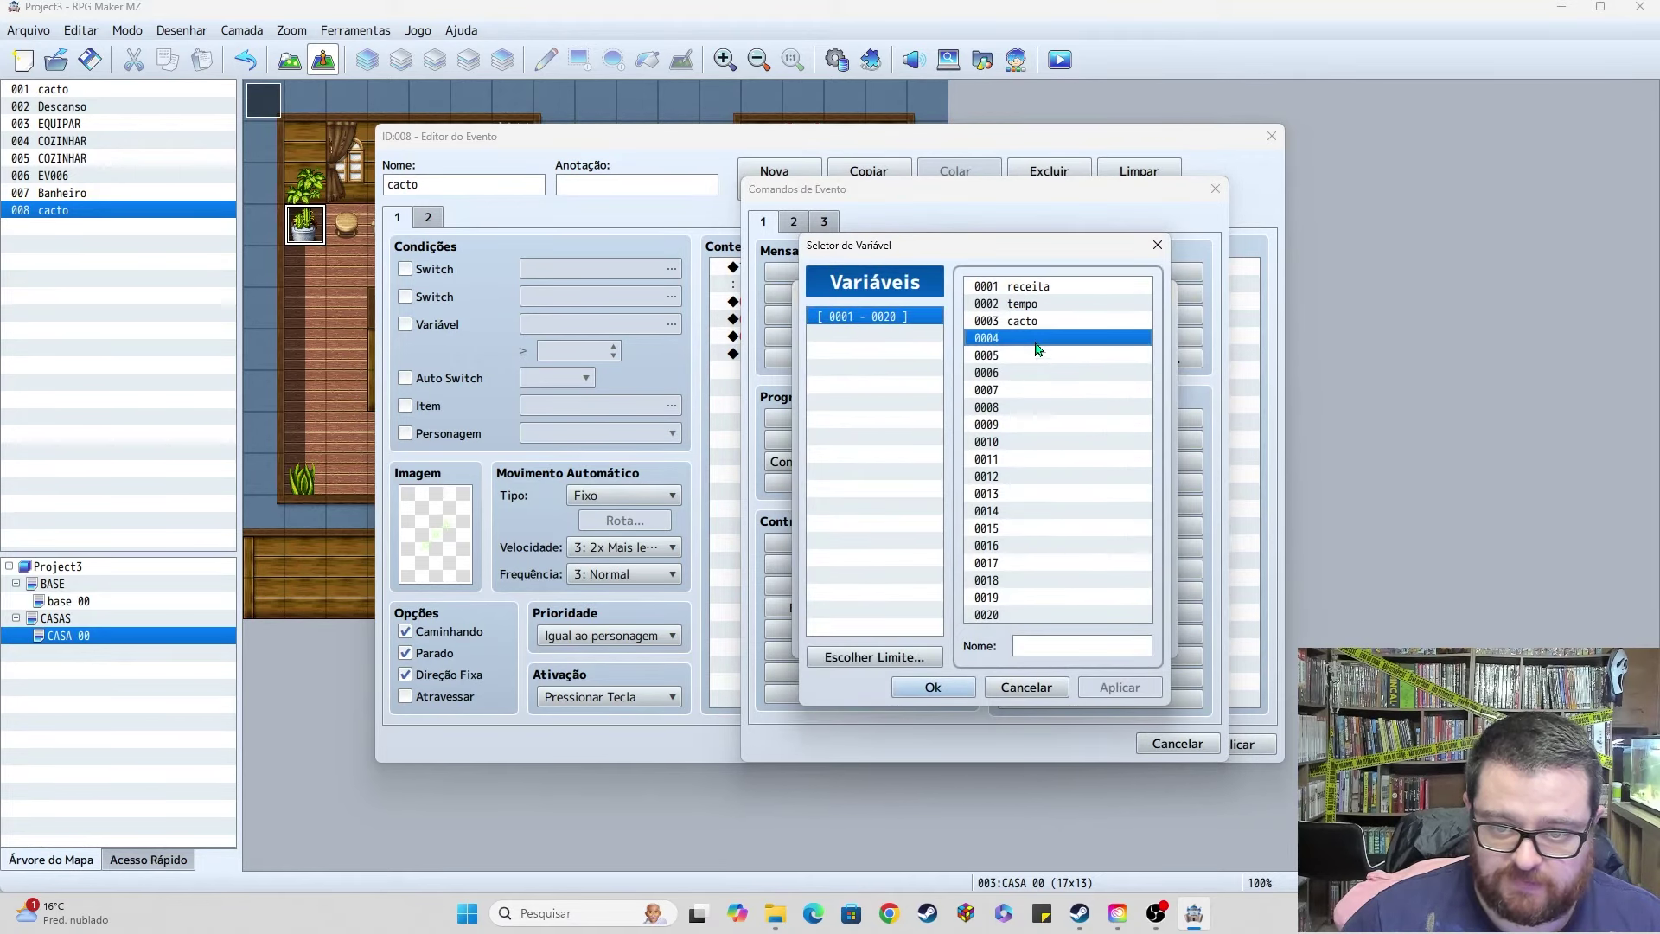
click(1055, 646)
text(aleatory)
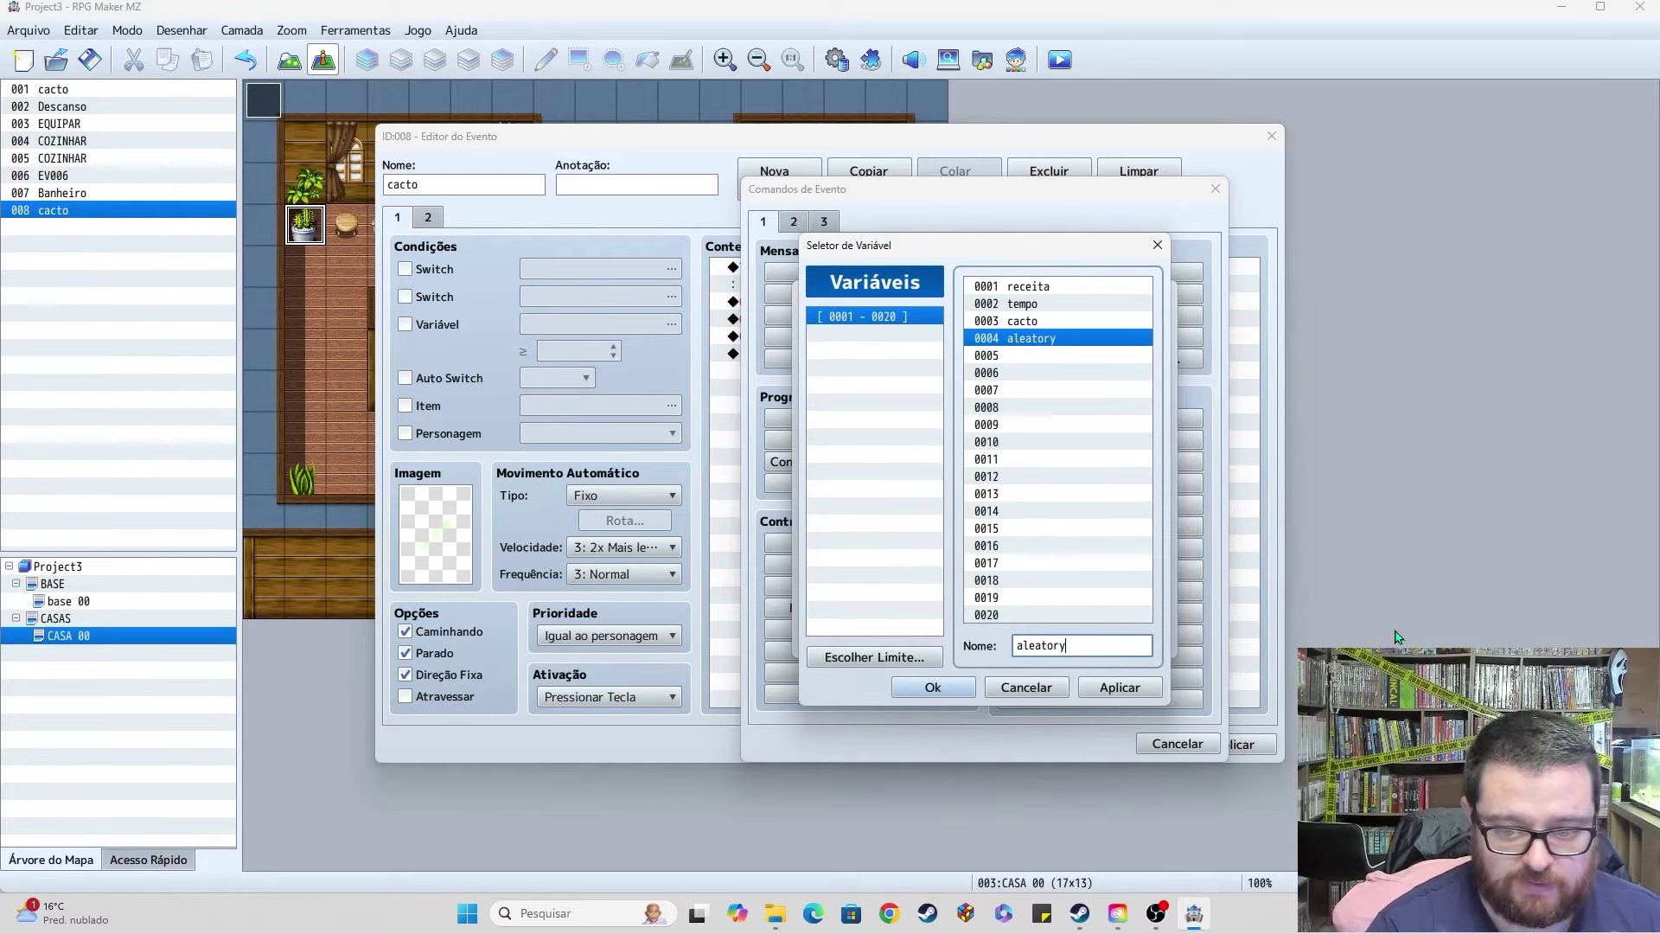
key(BackSpace)
key(Return)
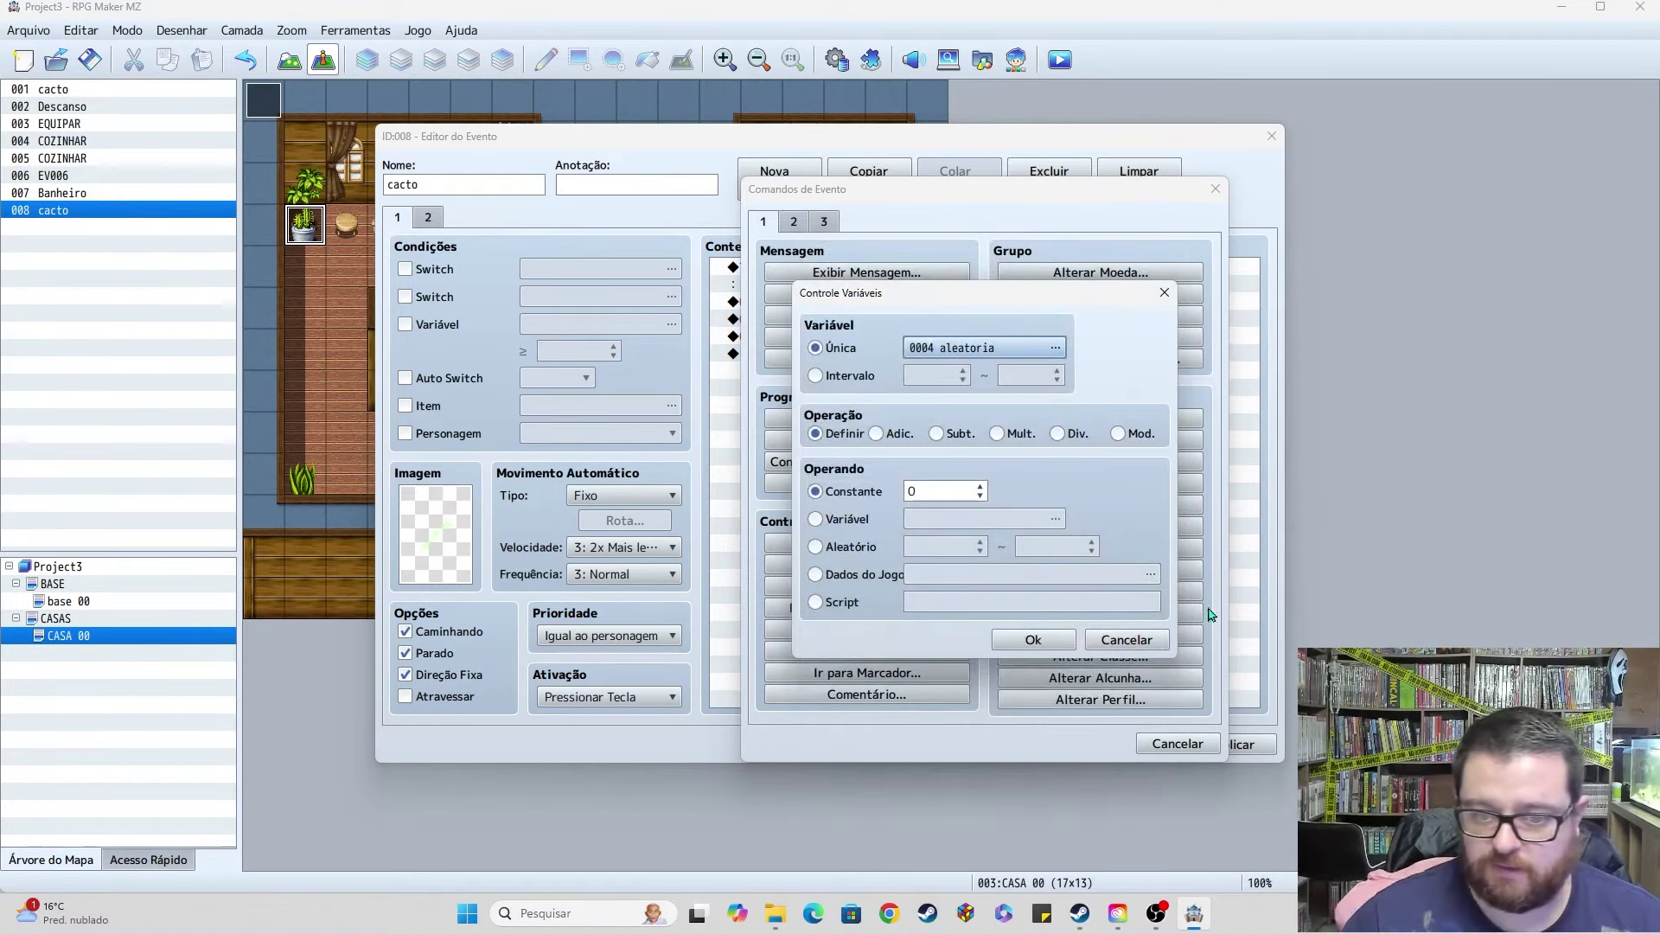
Step: Define the aleatoria variable as a random value from 1 to 5
click(850, 554)
text(1)
key(Tab)
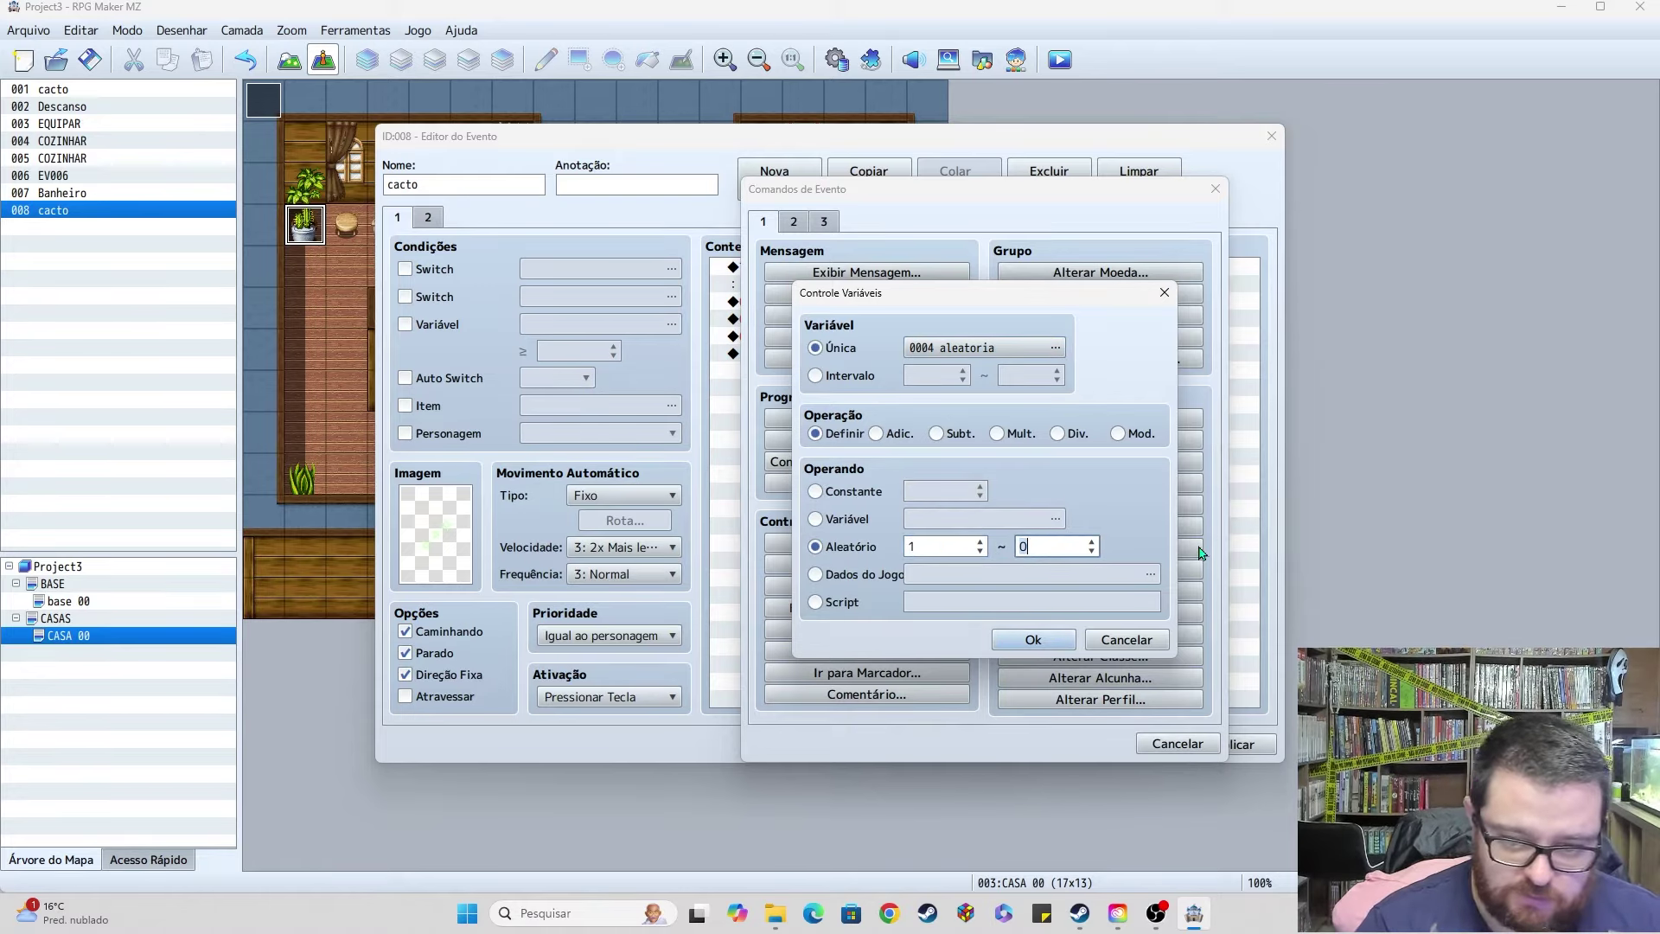
text(5)
key(Return)
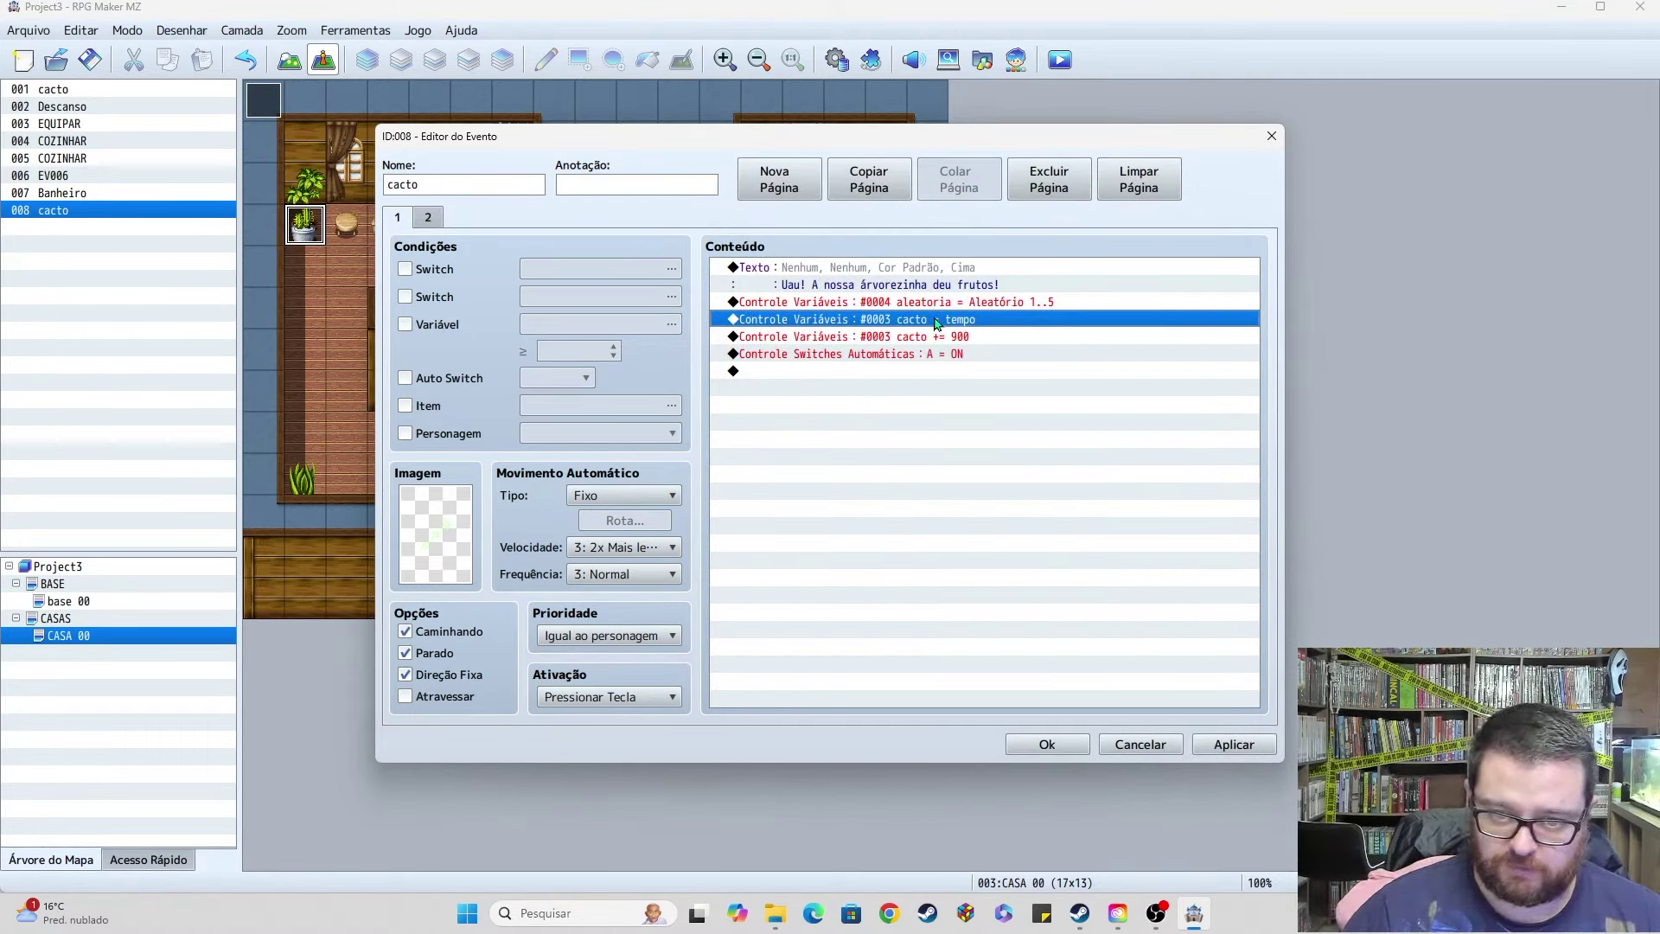
Step: Add an item change after the random variable command that increases item 0007 by the value of variable 0004 aleatoria
key(Insert)
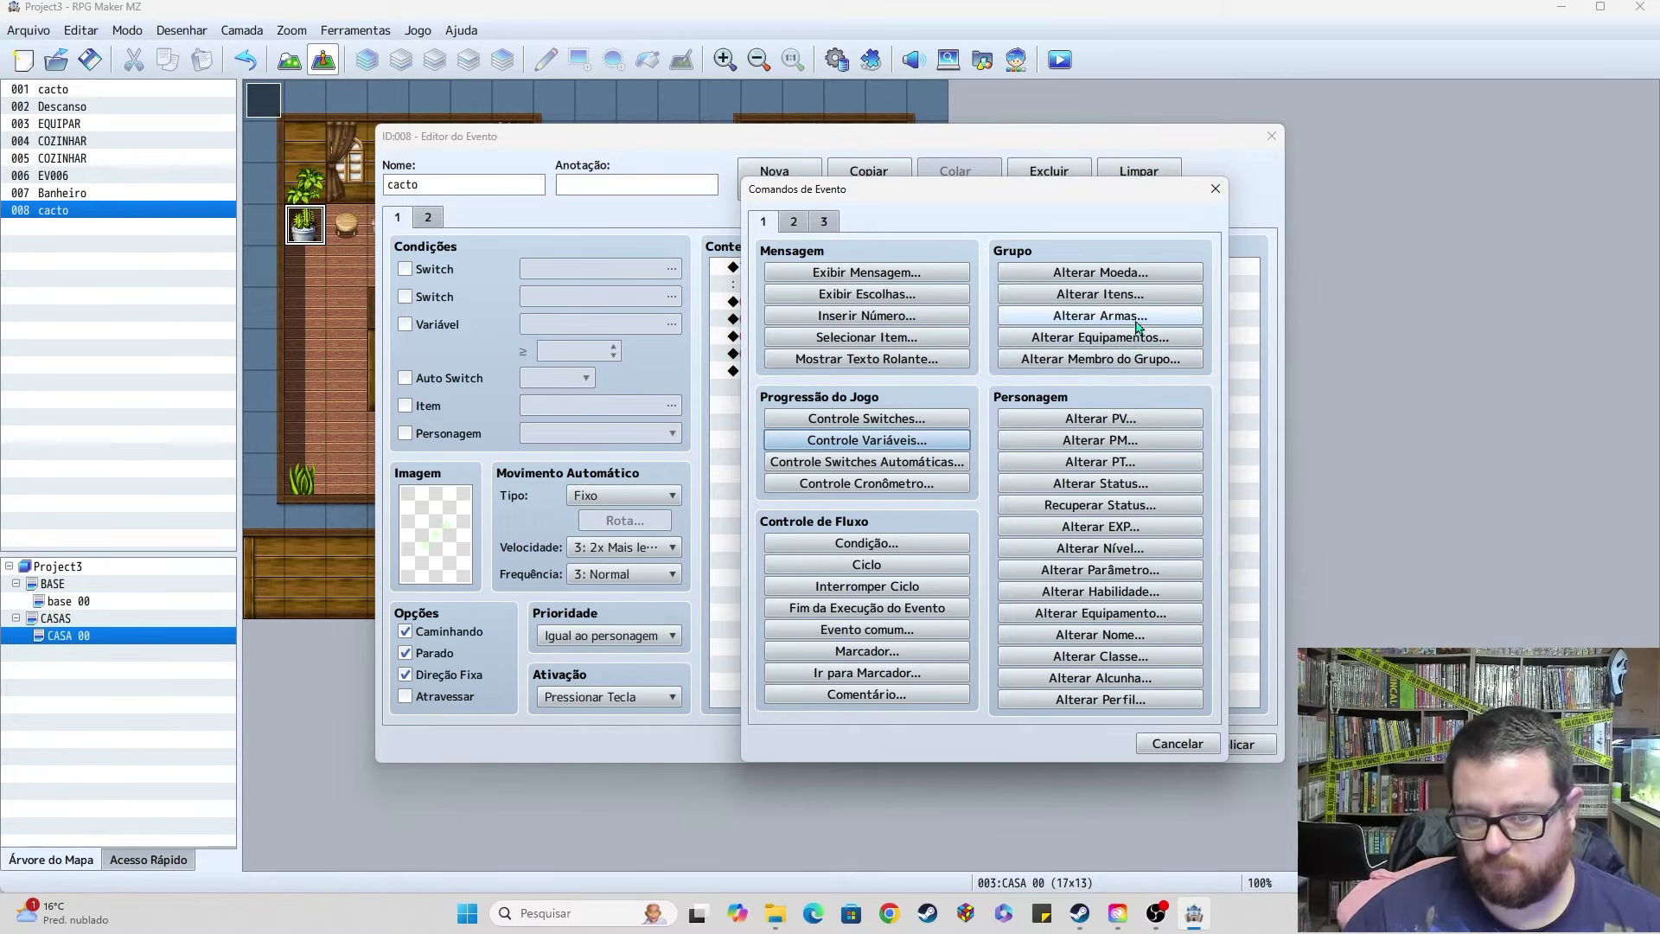
click(1128, 295)
click(999, 404)
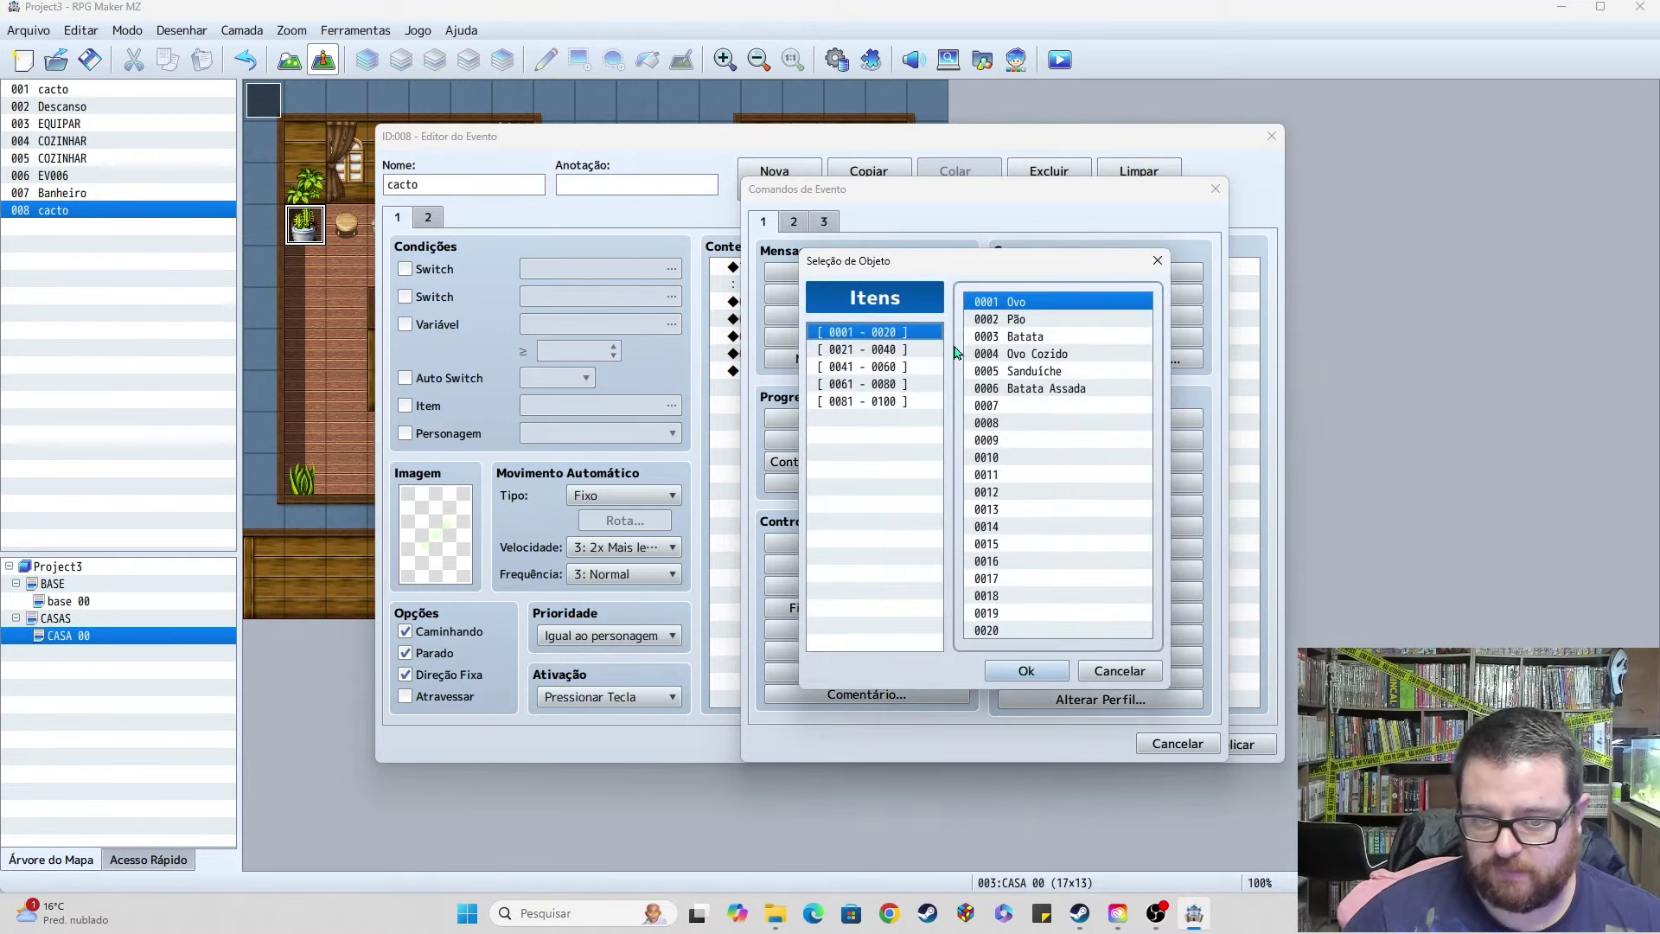
click(1057, 406)
double_click(1018, 407)
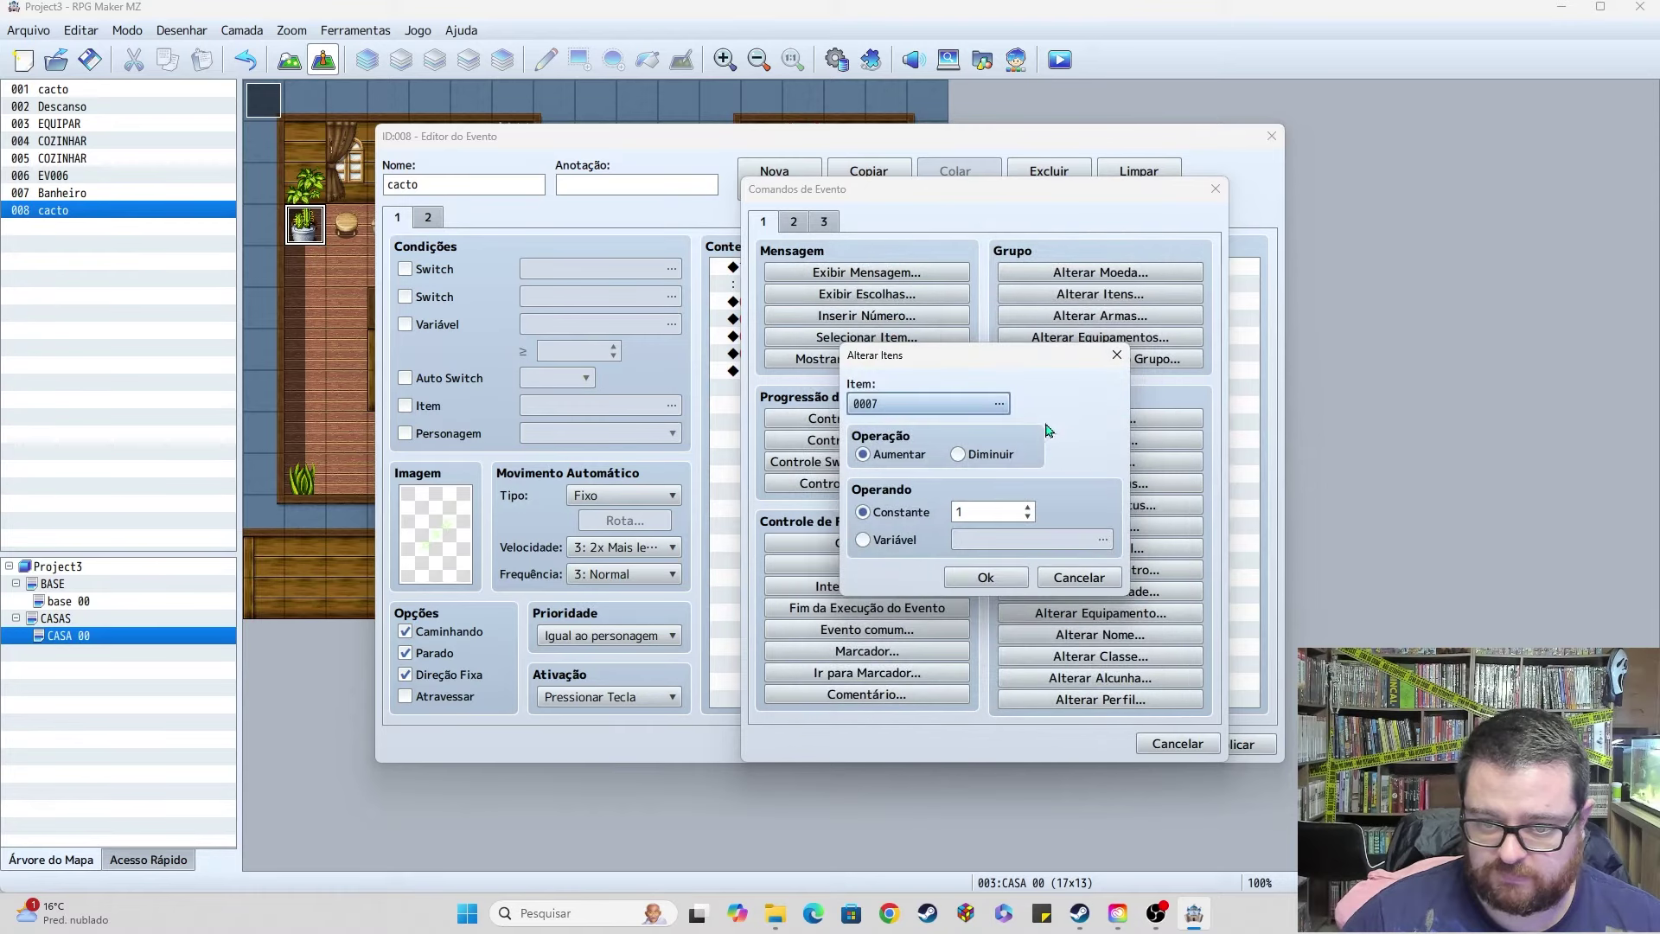
click(907, 545)
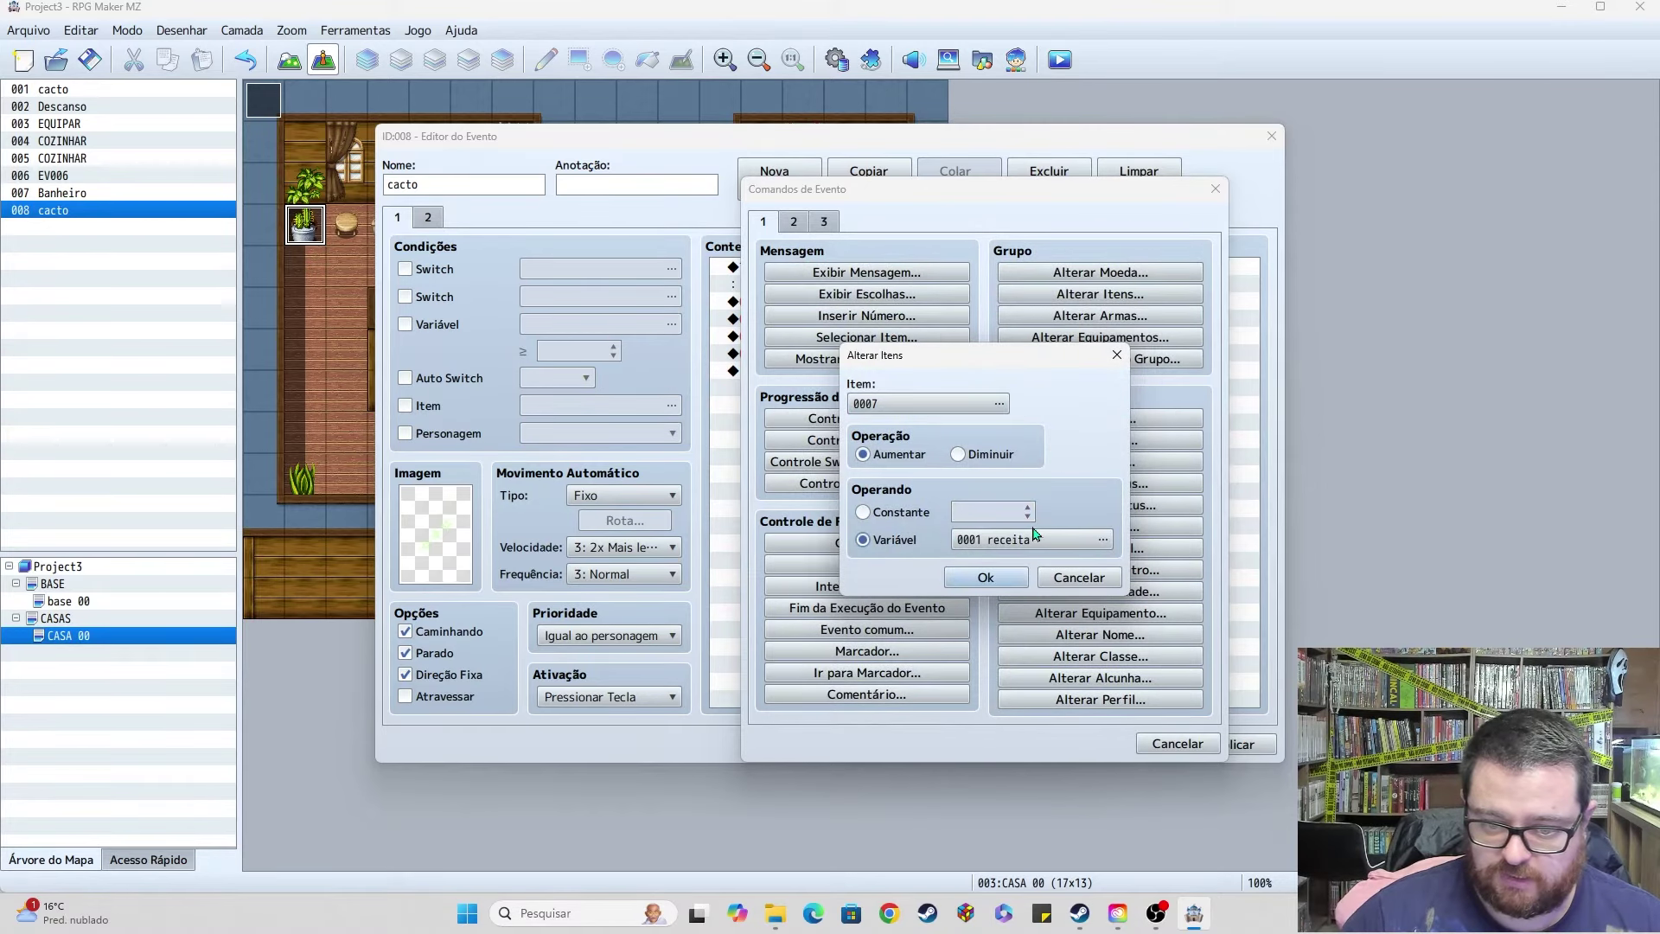
click(1038, 539)
click(1052, 341)
double_click(1052, 345)
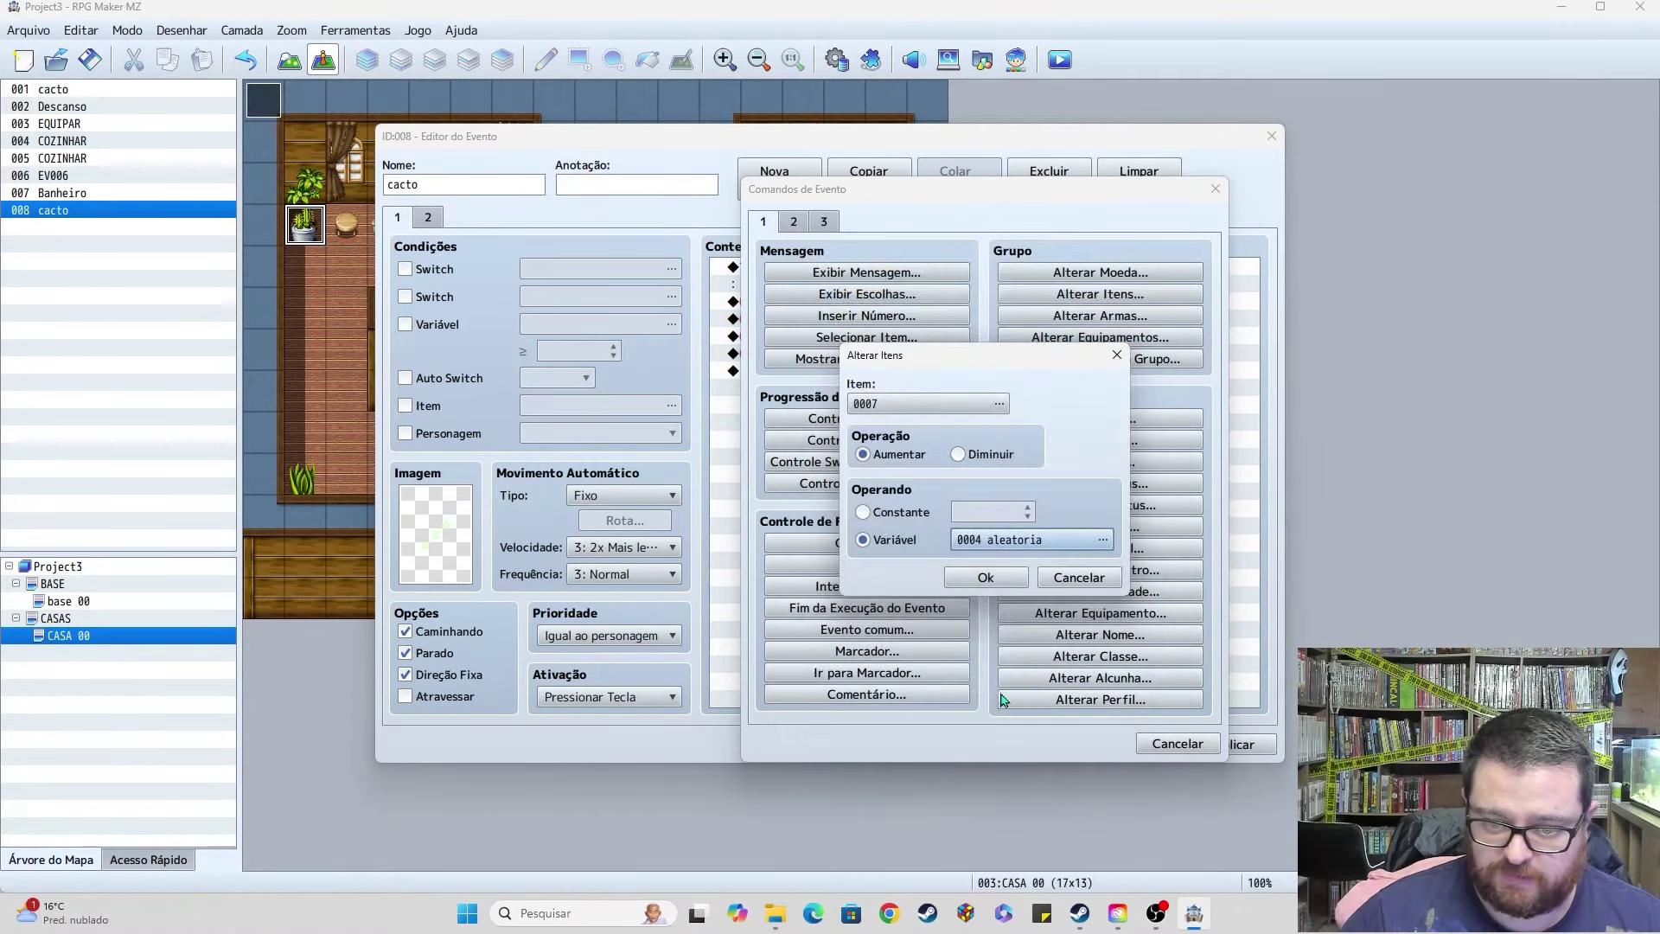
click(986, 578)
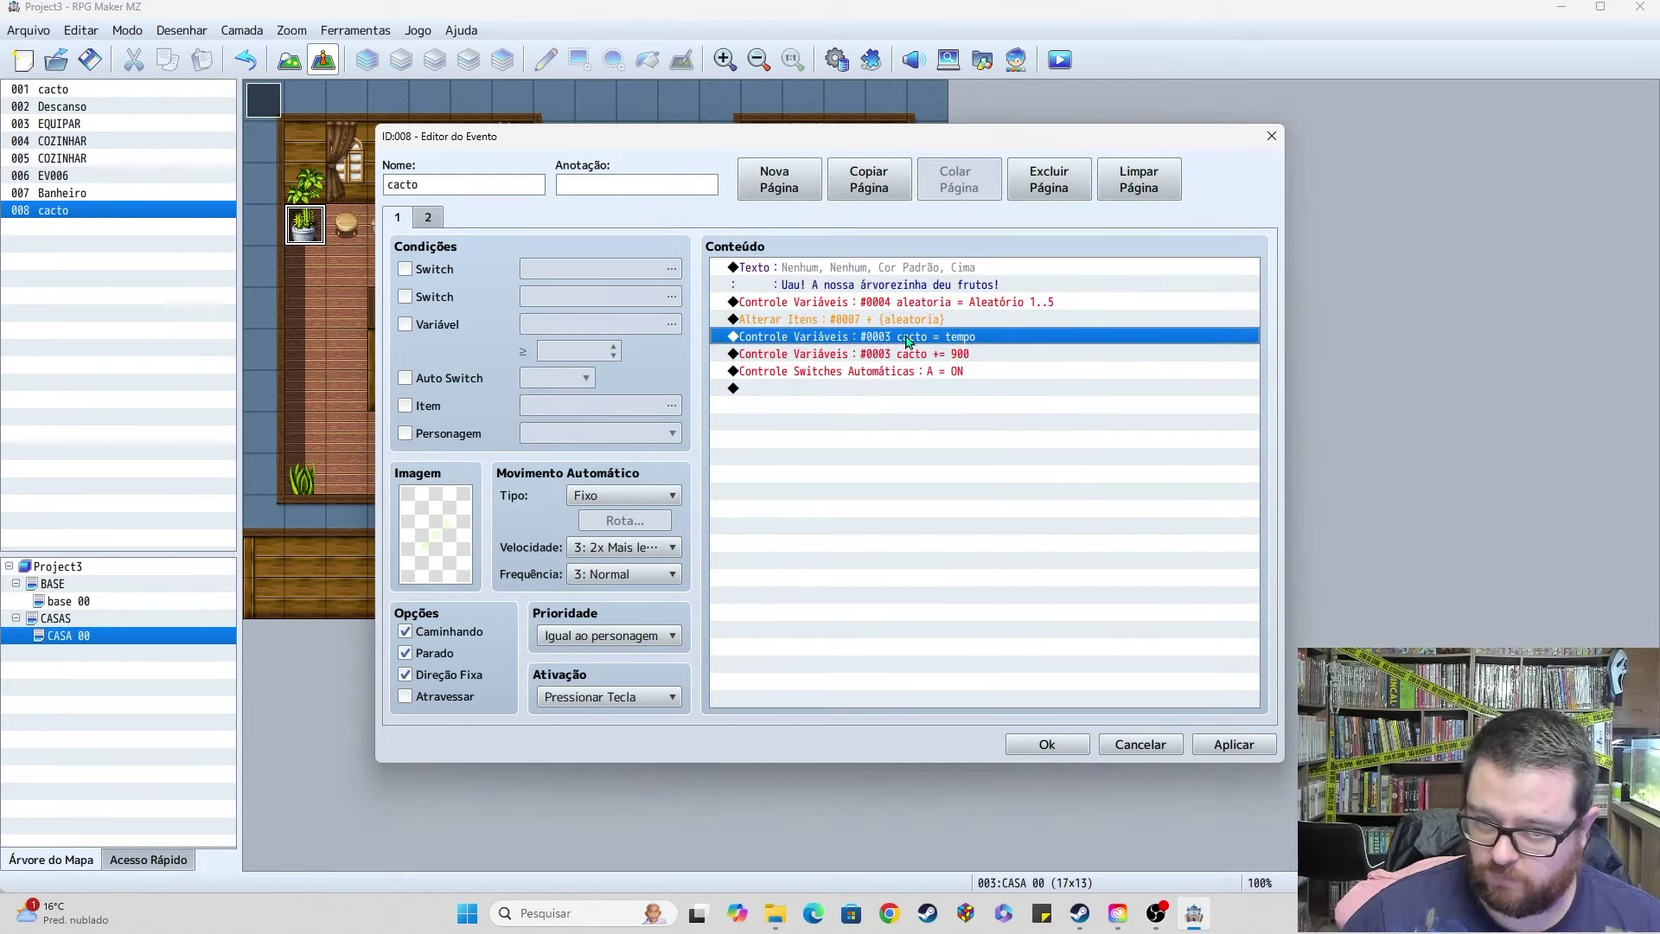
Step: Name variable 0005 "frutinha" and make it the target of the command that copies the tempo variable
click(843, 303)
click(841, 320)
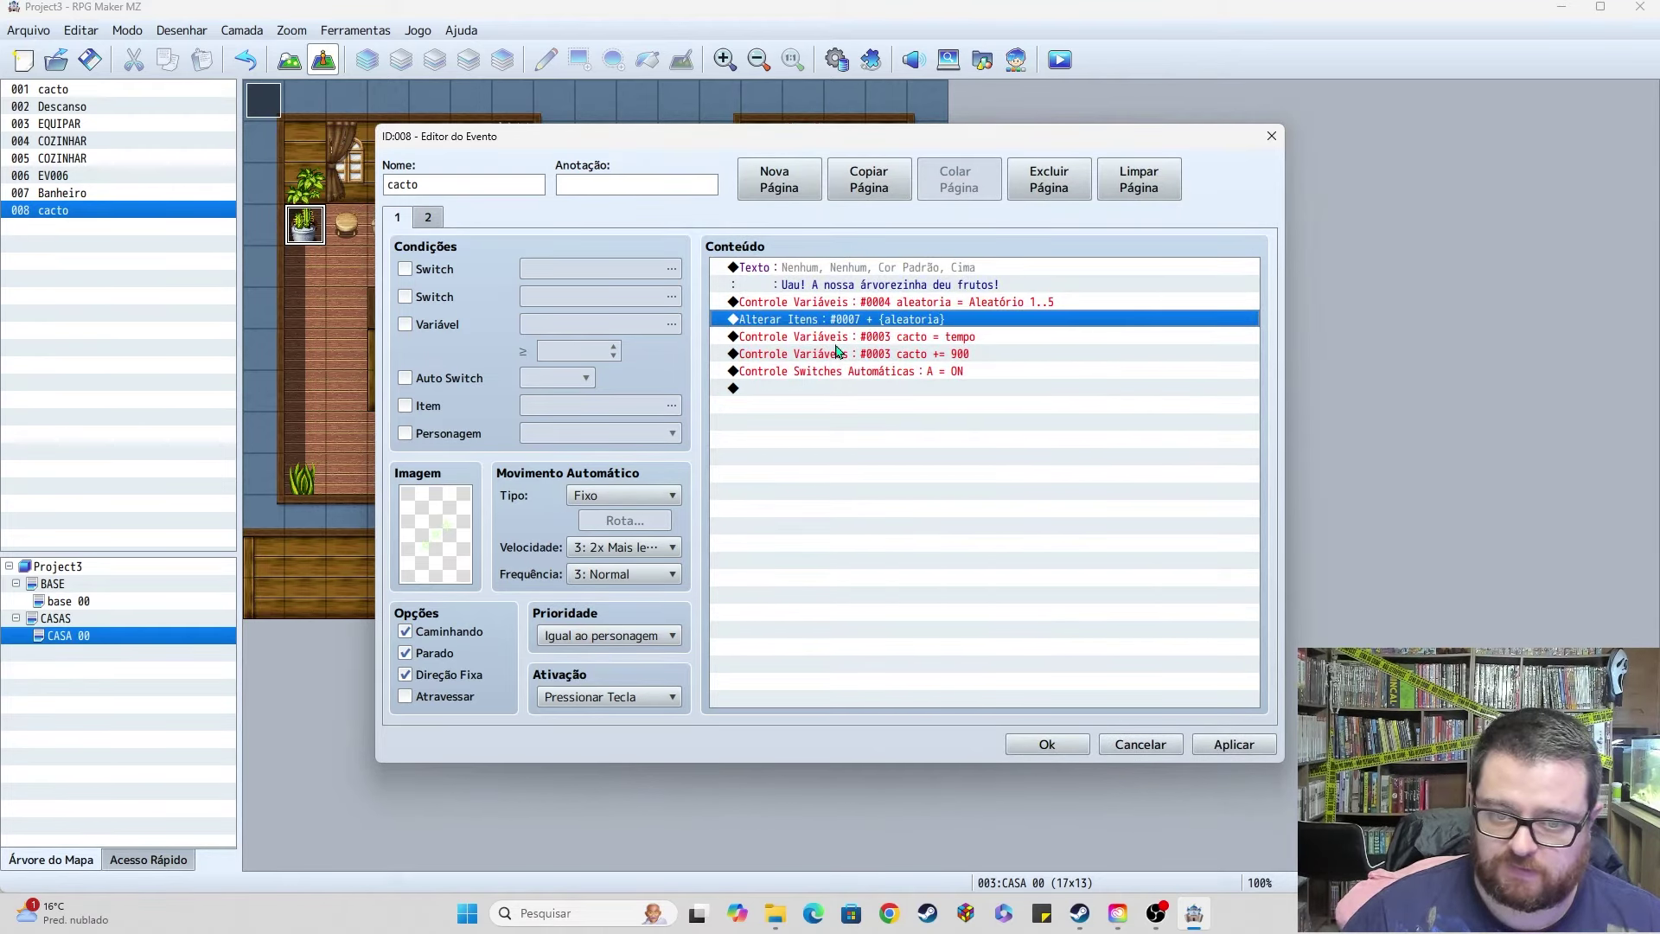
double_click(839, 338)
click(977, 350)
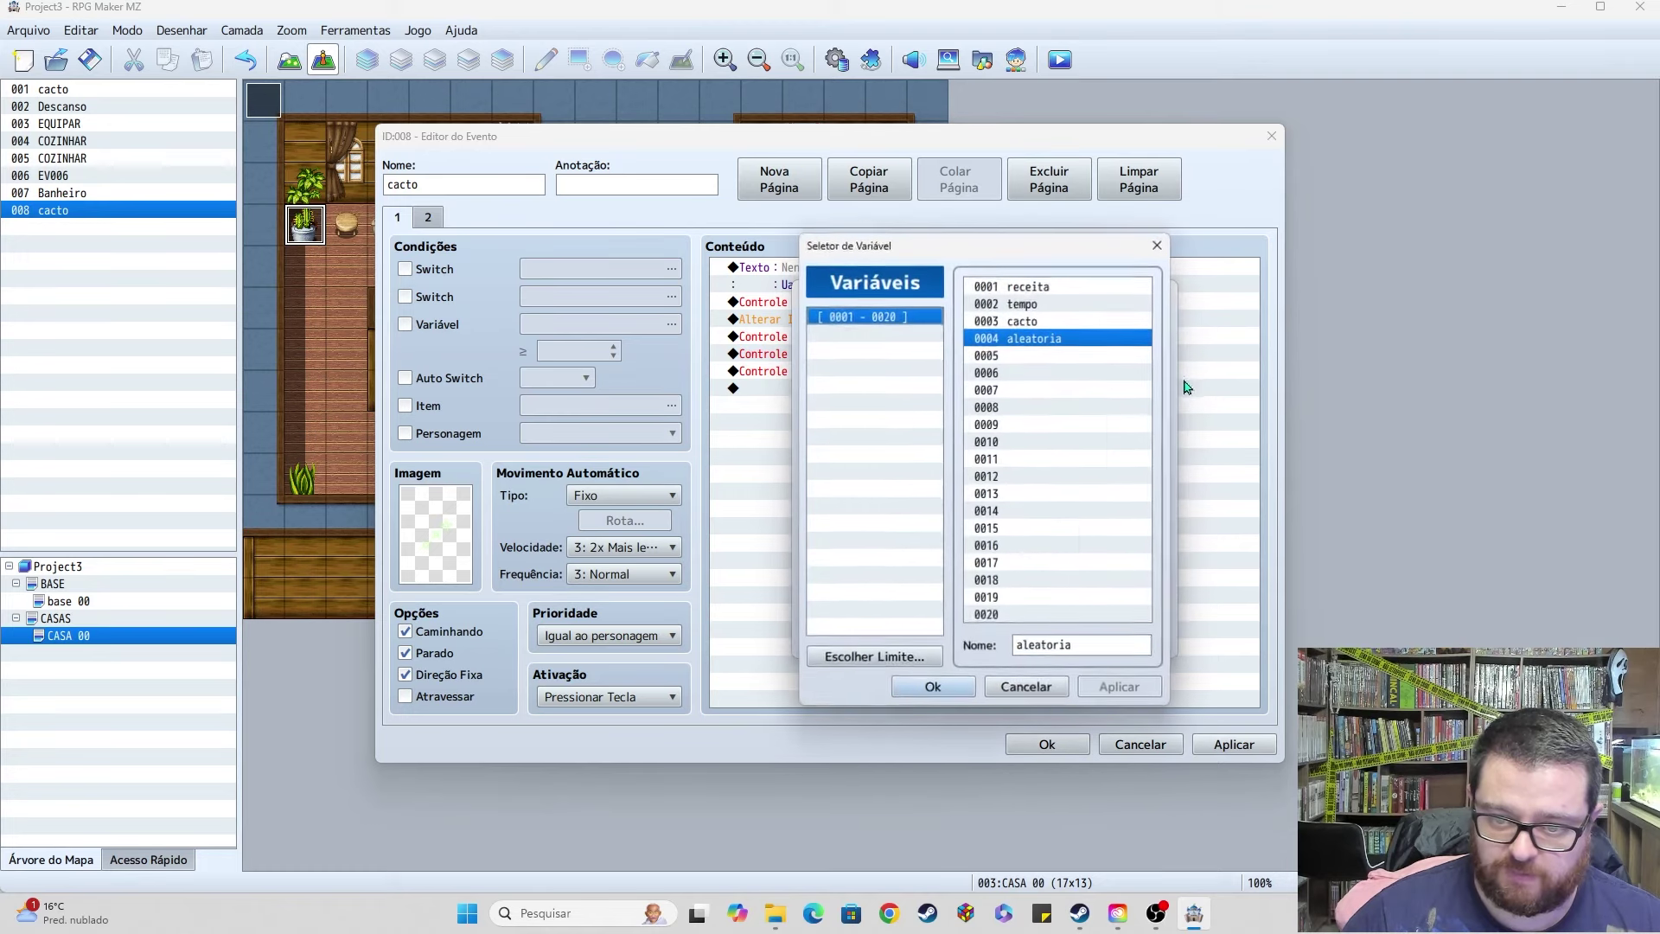
click(1055, 355)
click(1068, 644)
text(frutinha)
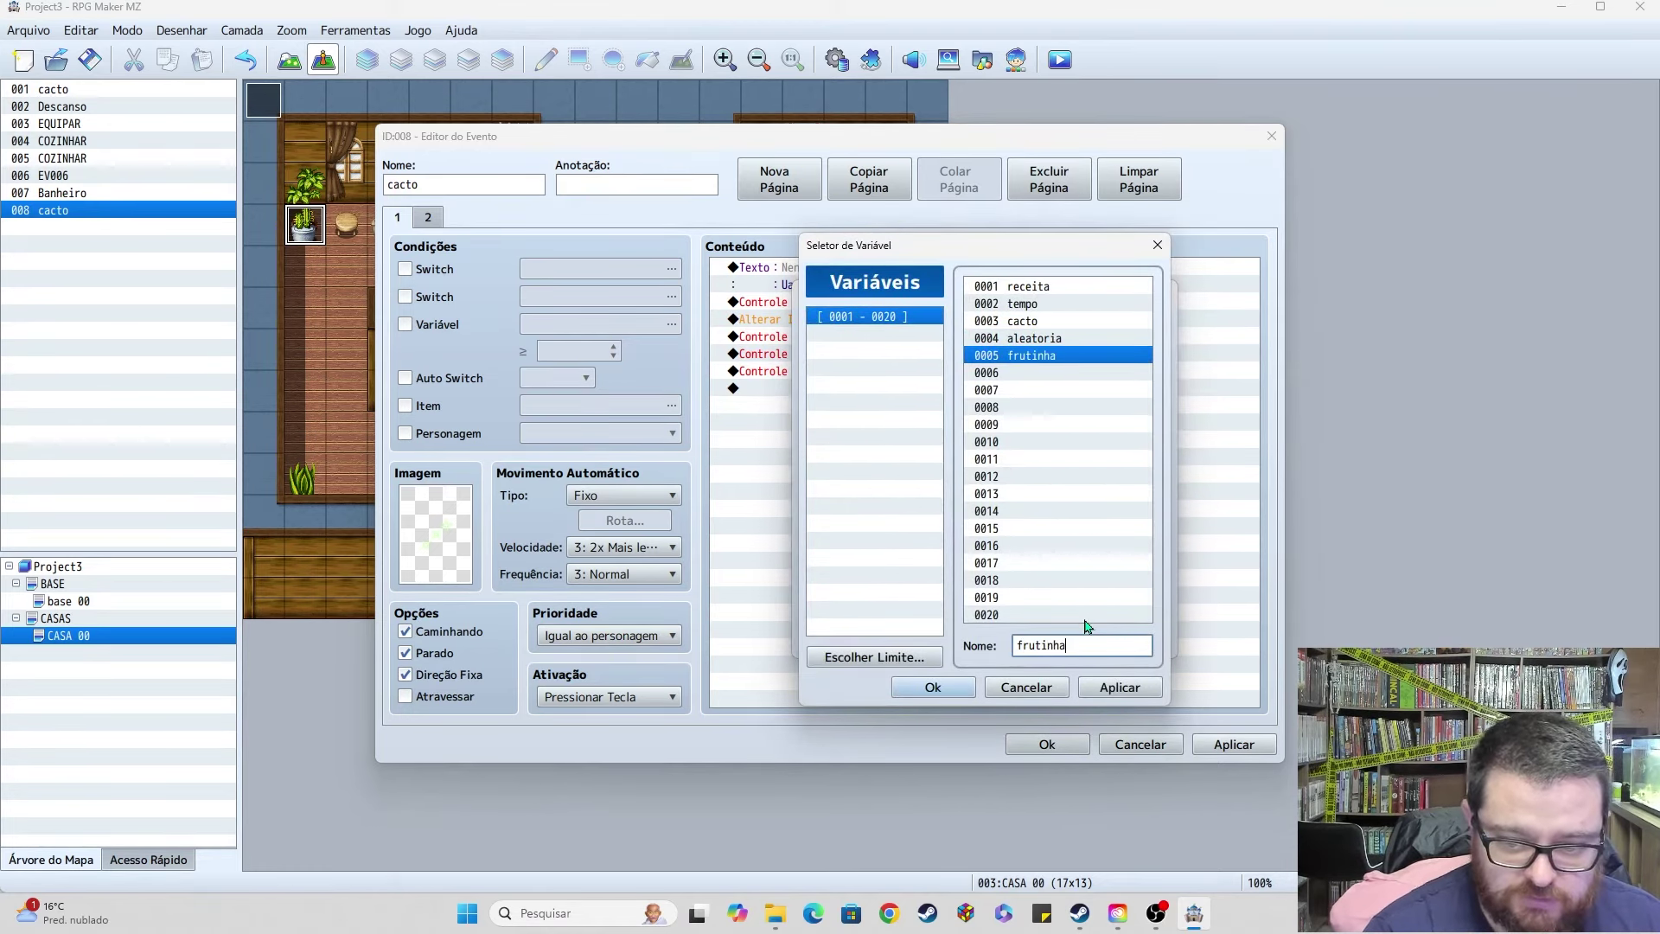
key(Return)
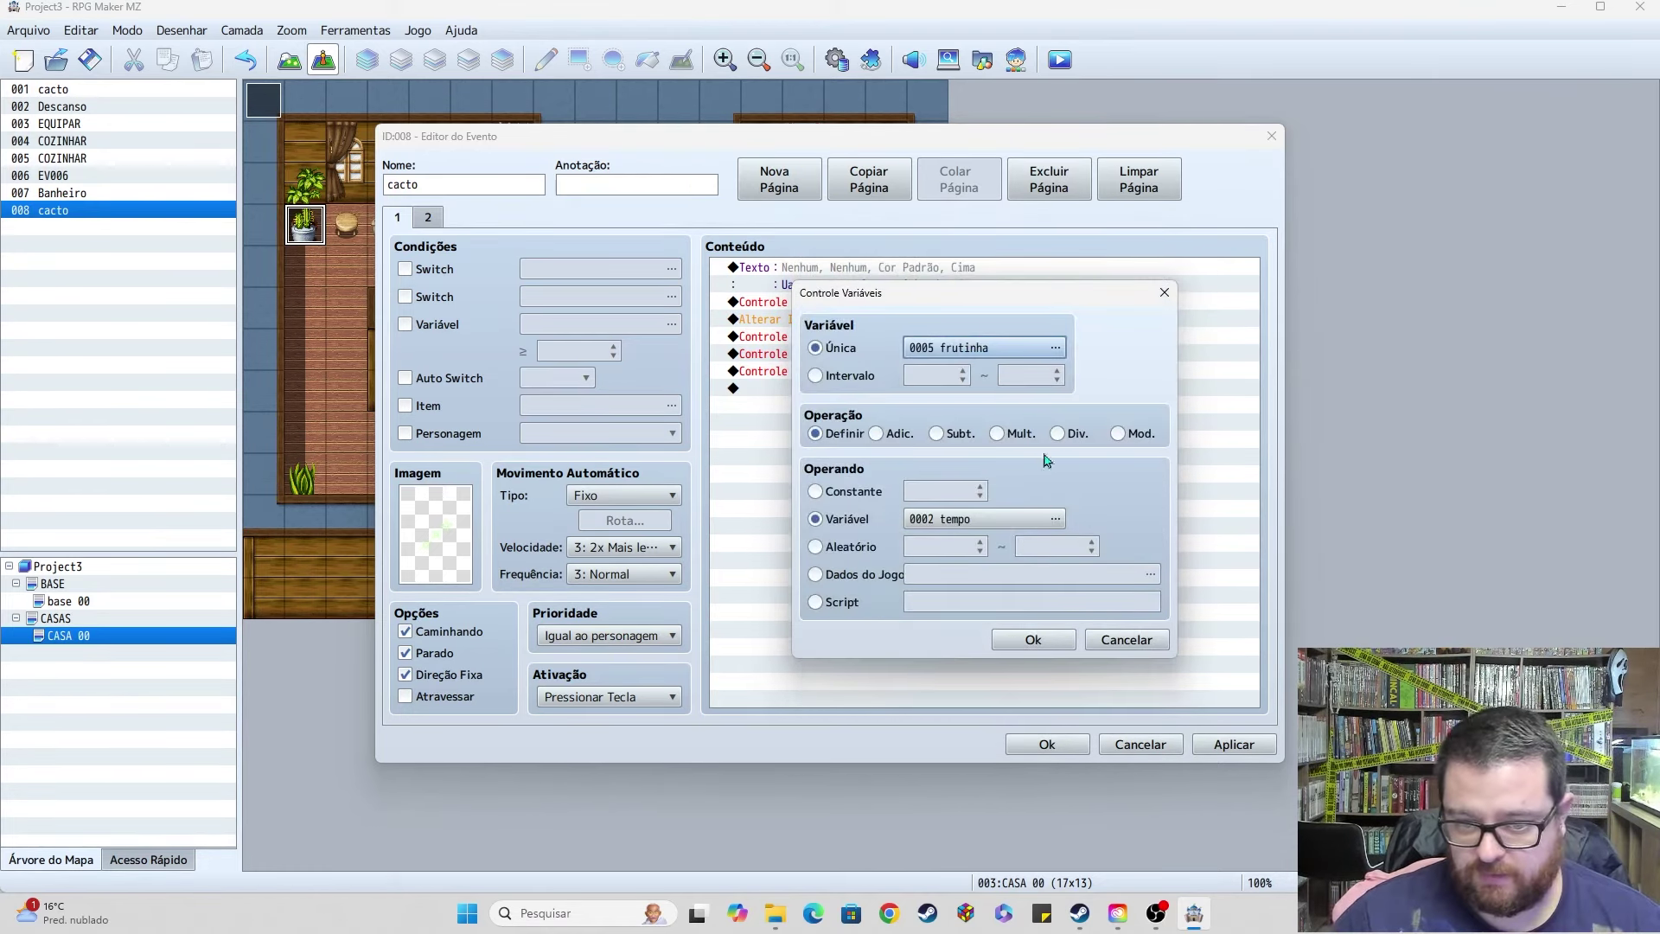
click(1033, 640)
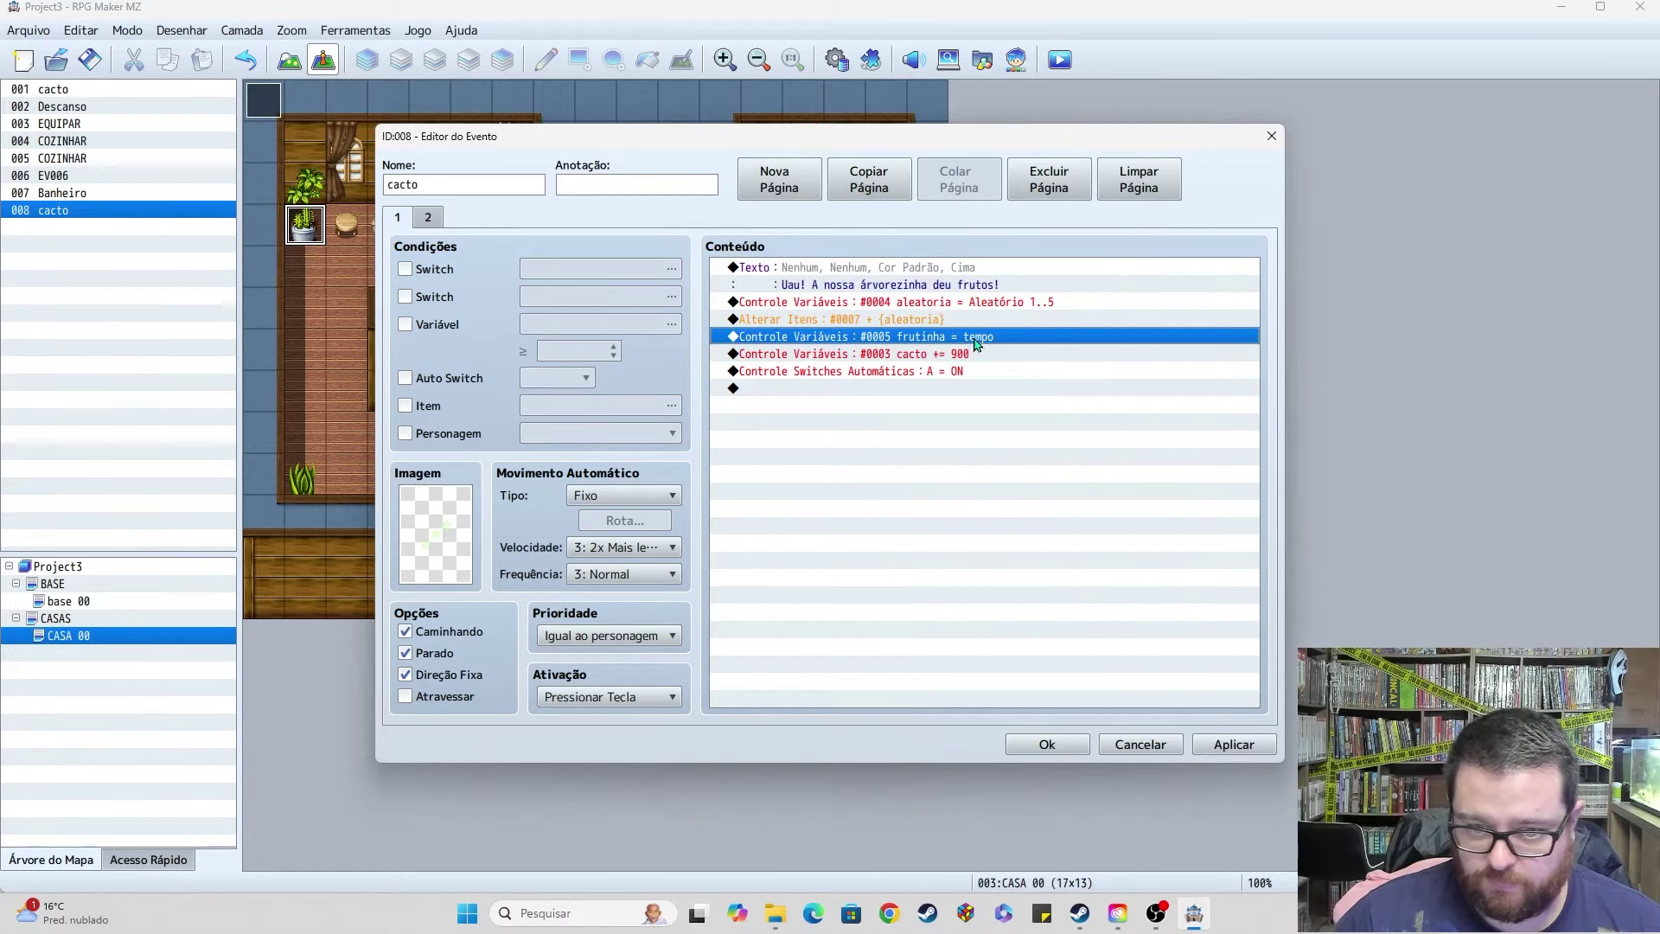
Step: Set the constant added by the second cacto variable command to 300
double_click(972, 355)
click(959, 484)
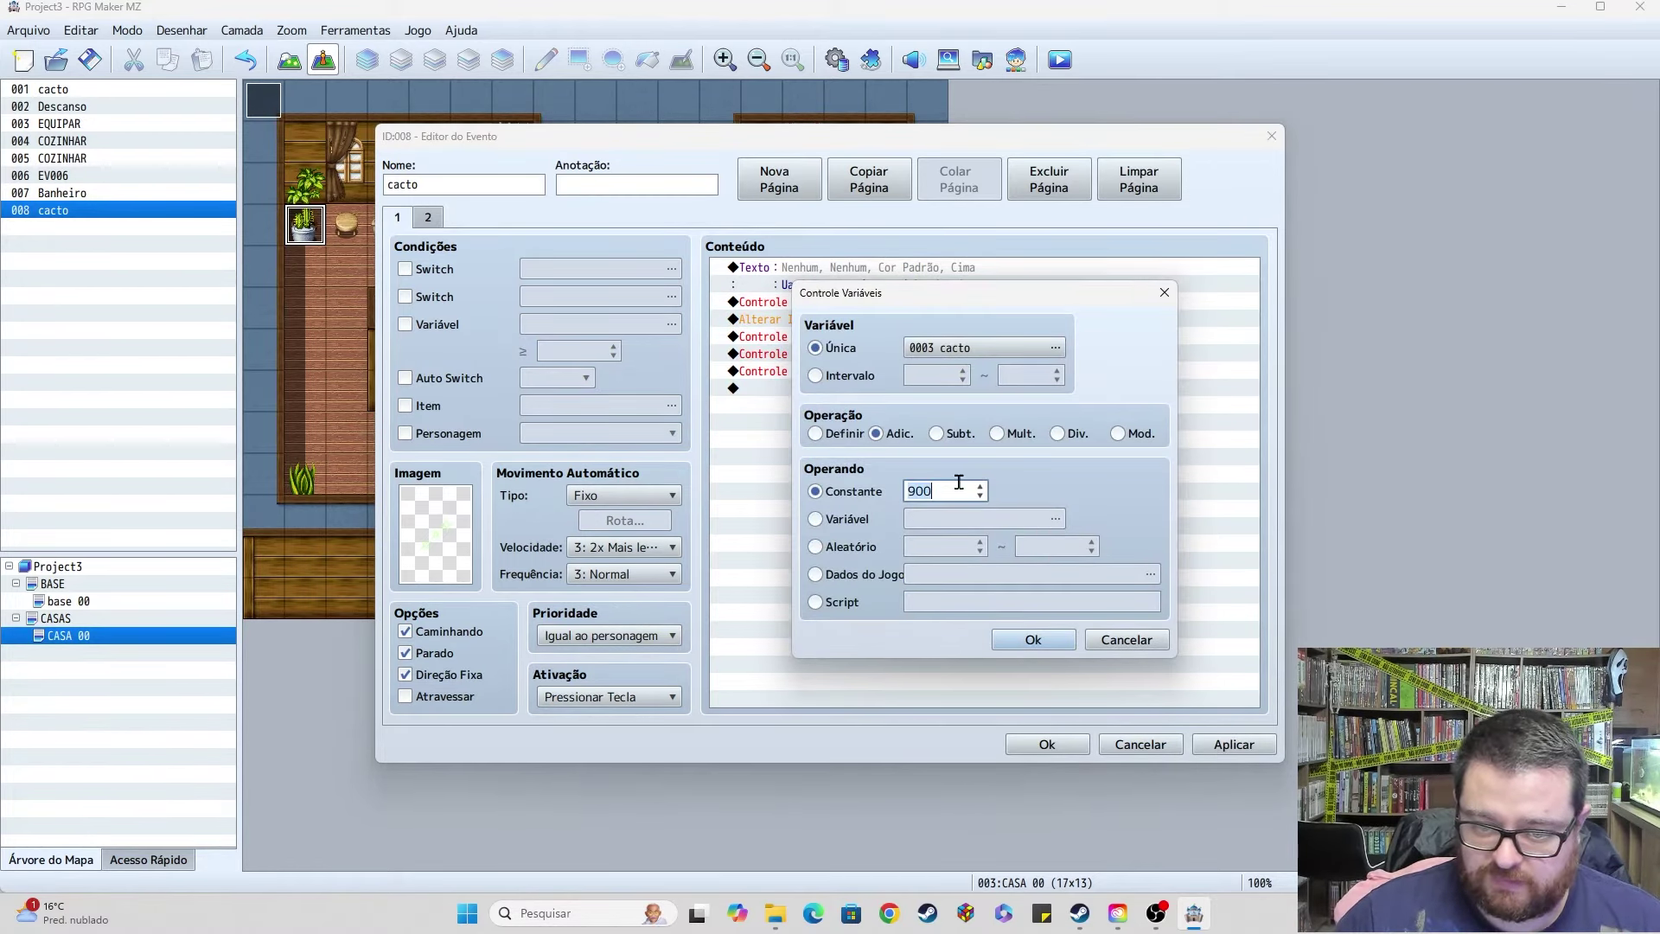
text(30)
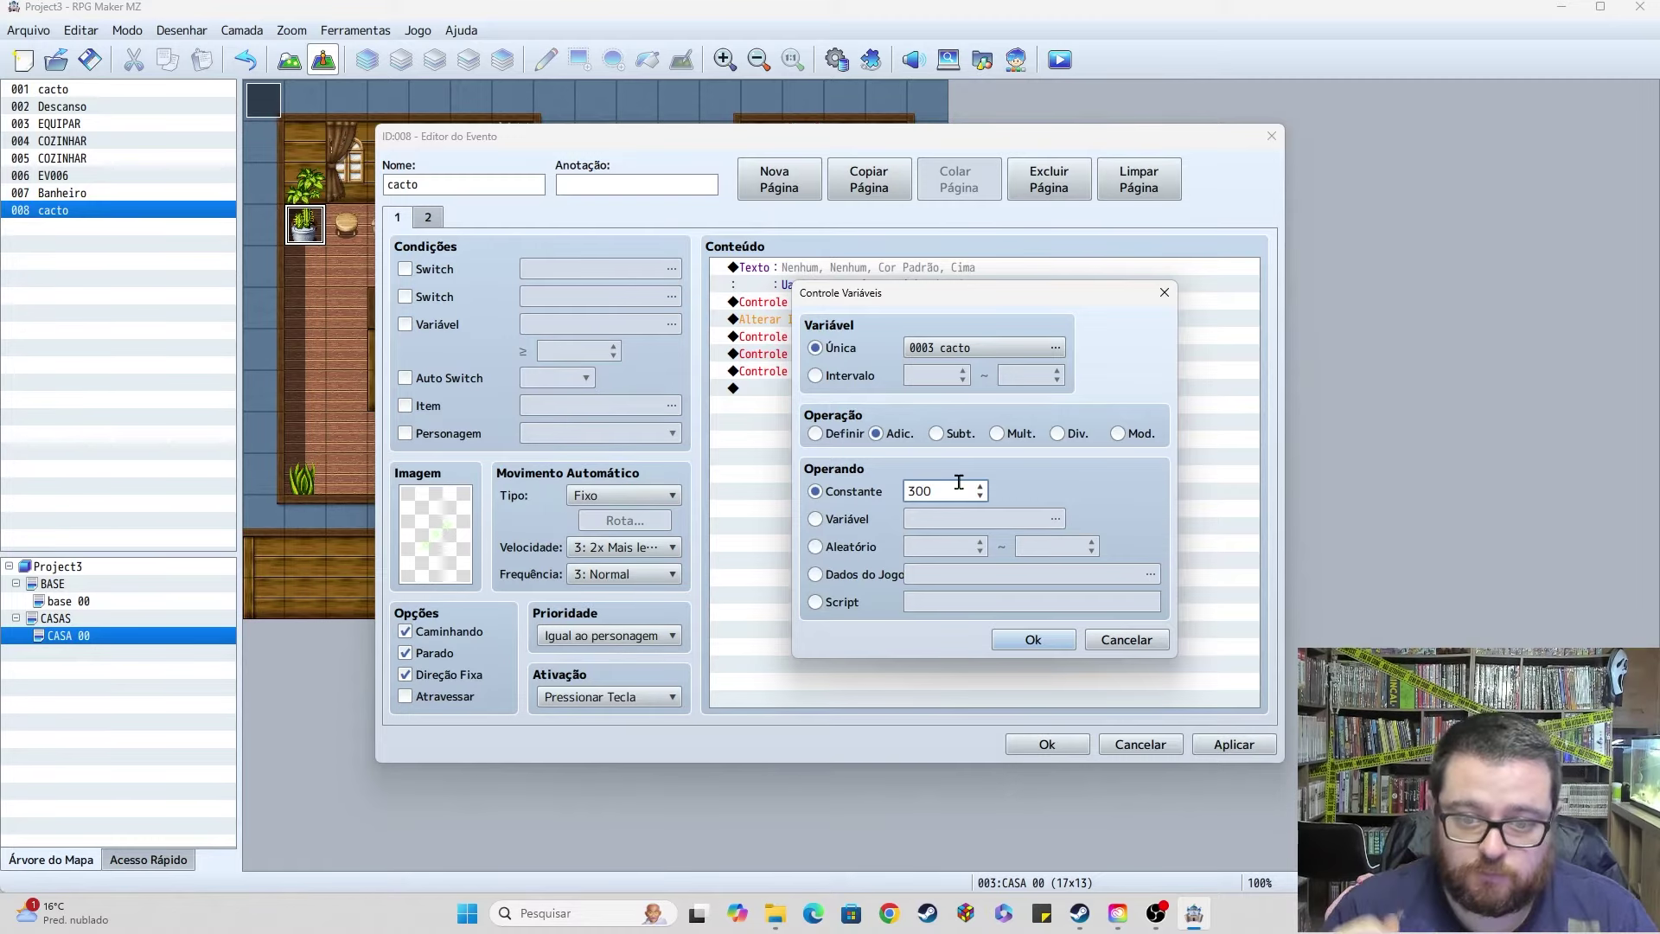
click(1029, 642)
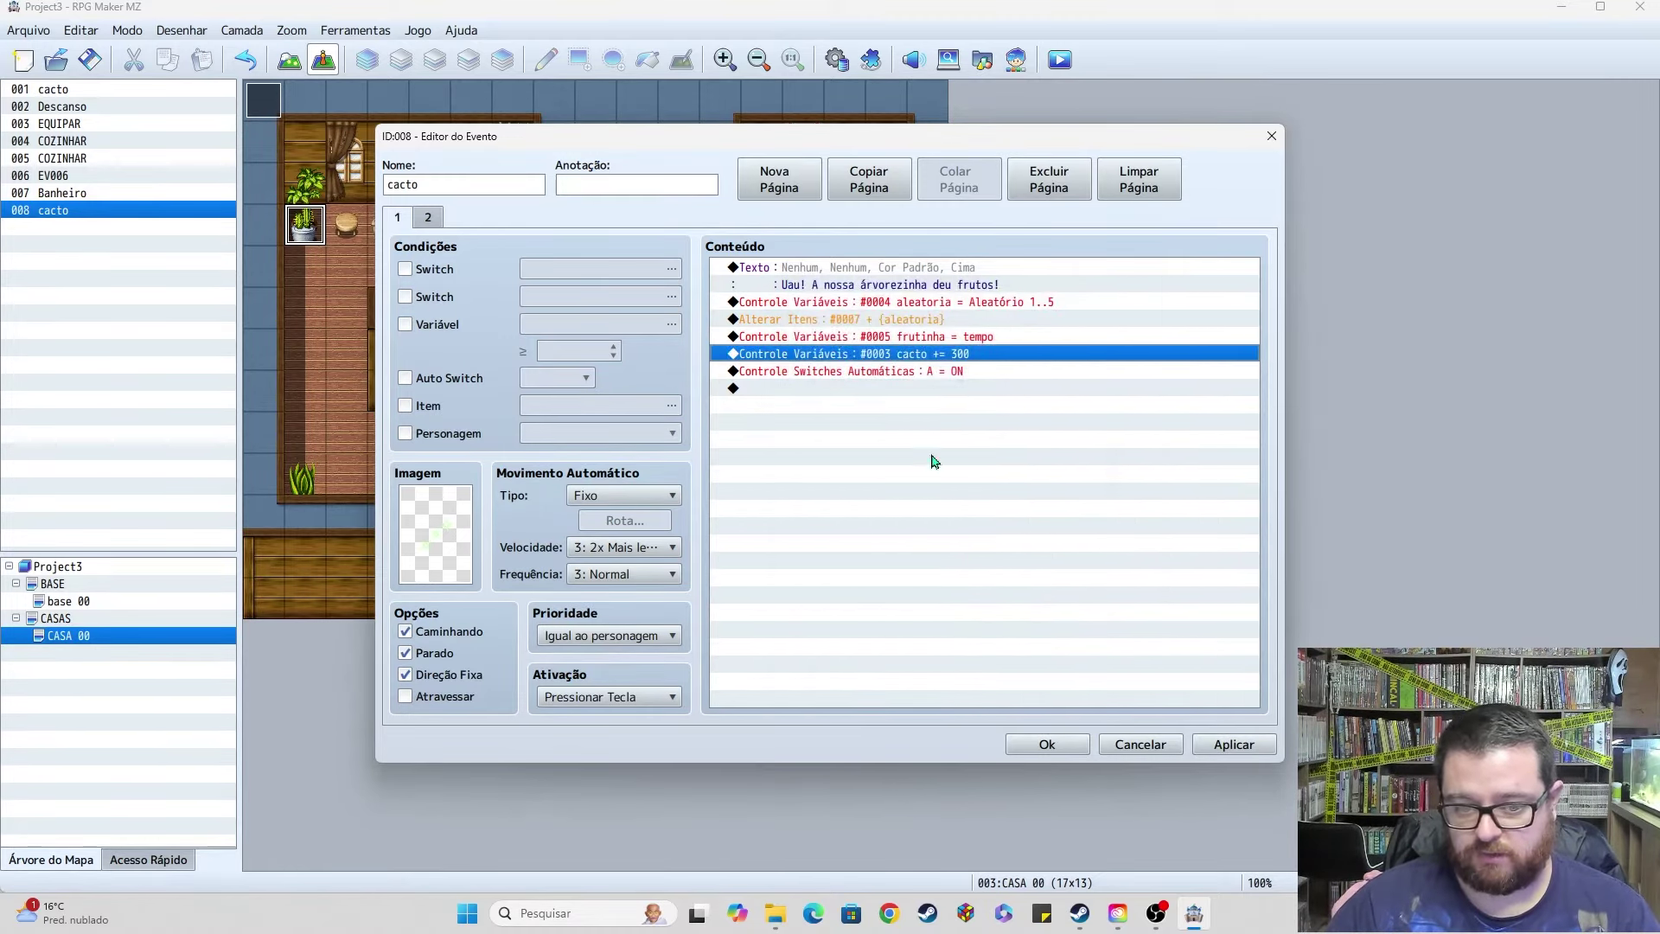
Step: Make variable 0005 frutinha the target of the command that adds the constant 300
click(941, 372)
double_click(944, 355)
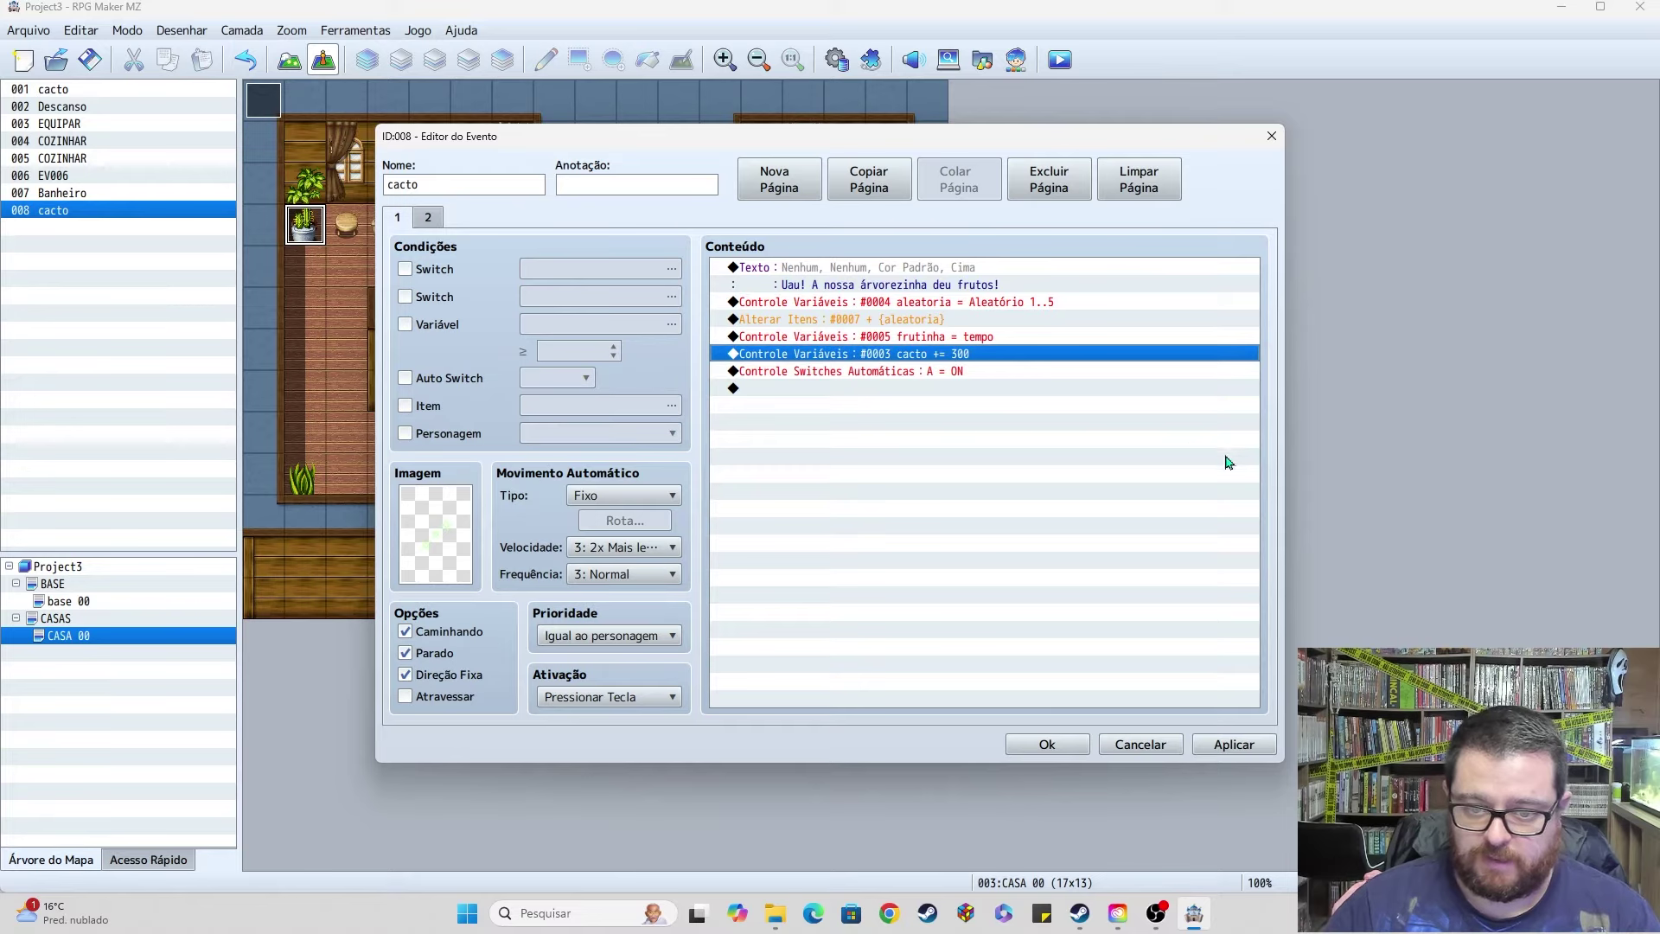
click(975, 348)
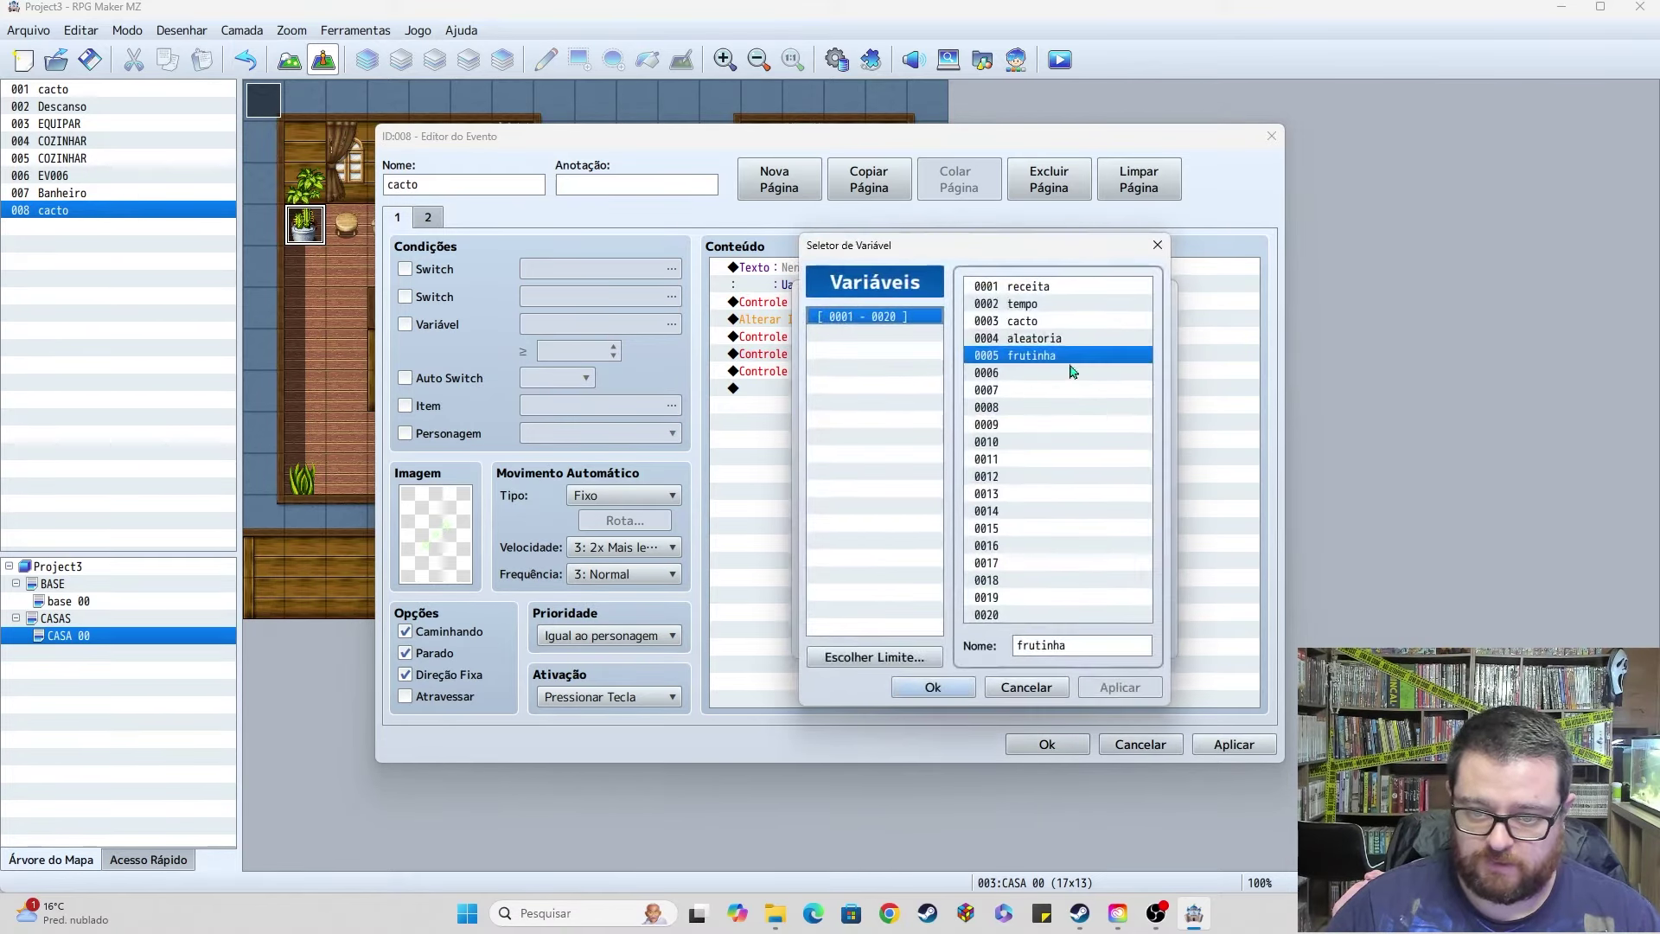
click(1049, 363)
click(934, 686)
click(1026, 639)
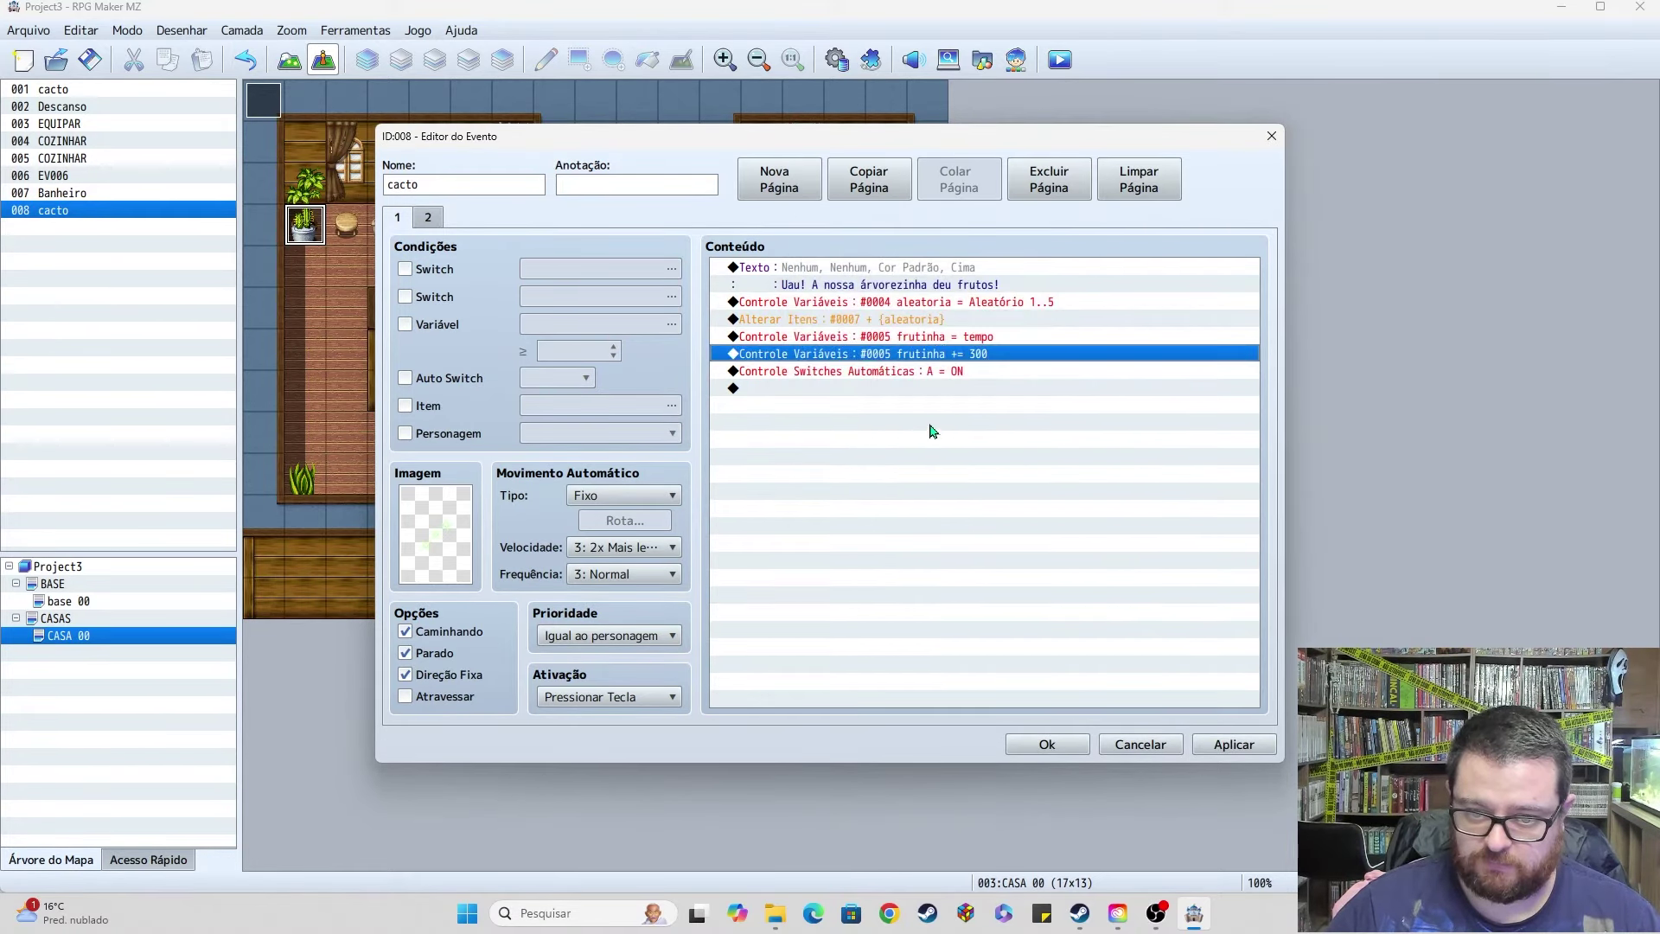
Step: Remove the cactus graphic from the second page of the event by setting its image to (Nenhum)
click(429, 217)
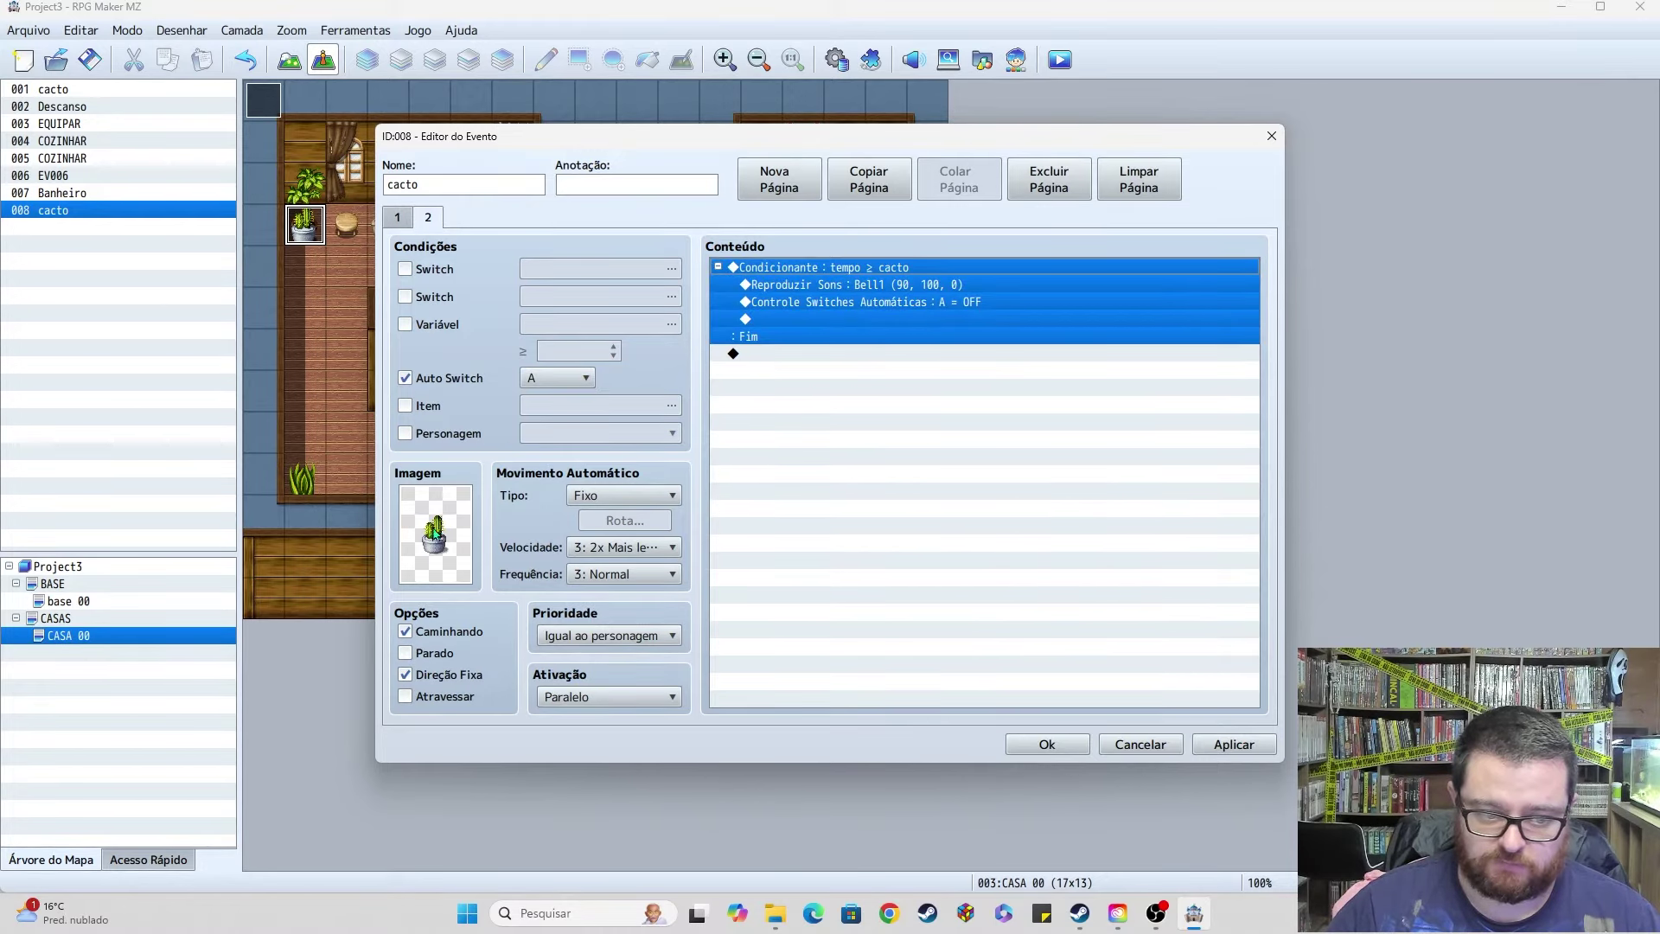
double_click(436, 534)
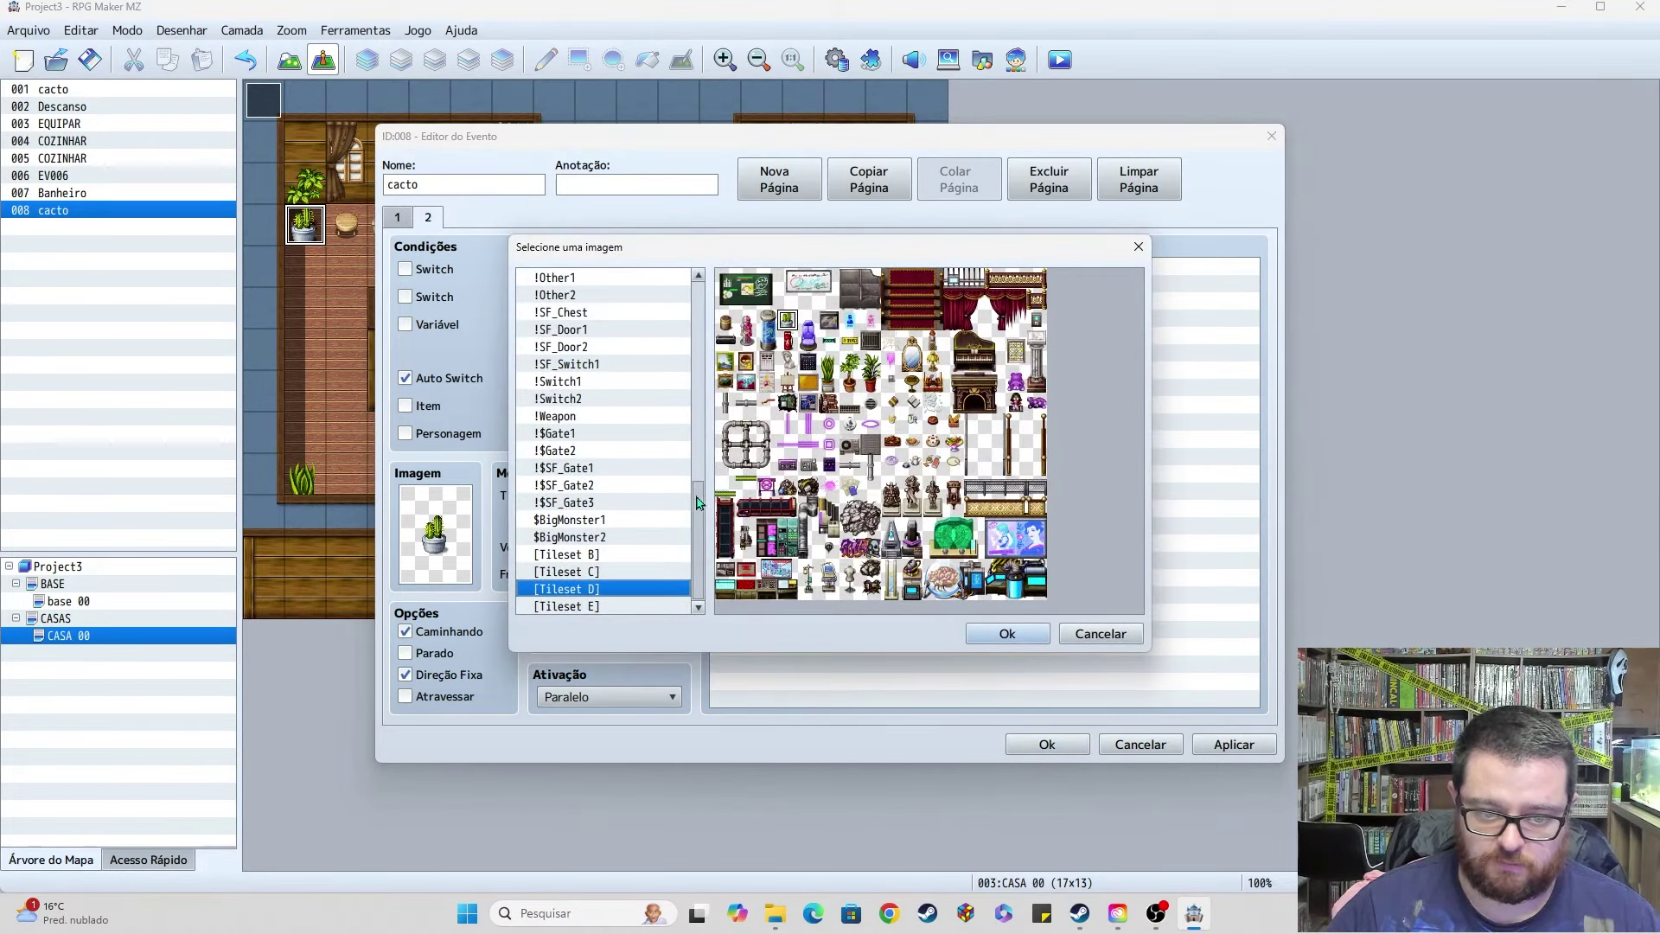
drag(696, 478, 692, 255)
click(584, 292)
click(583, 279)
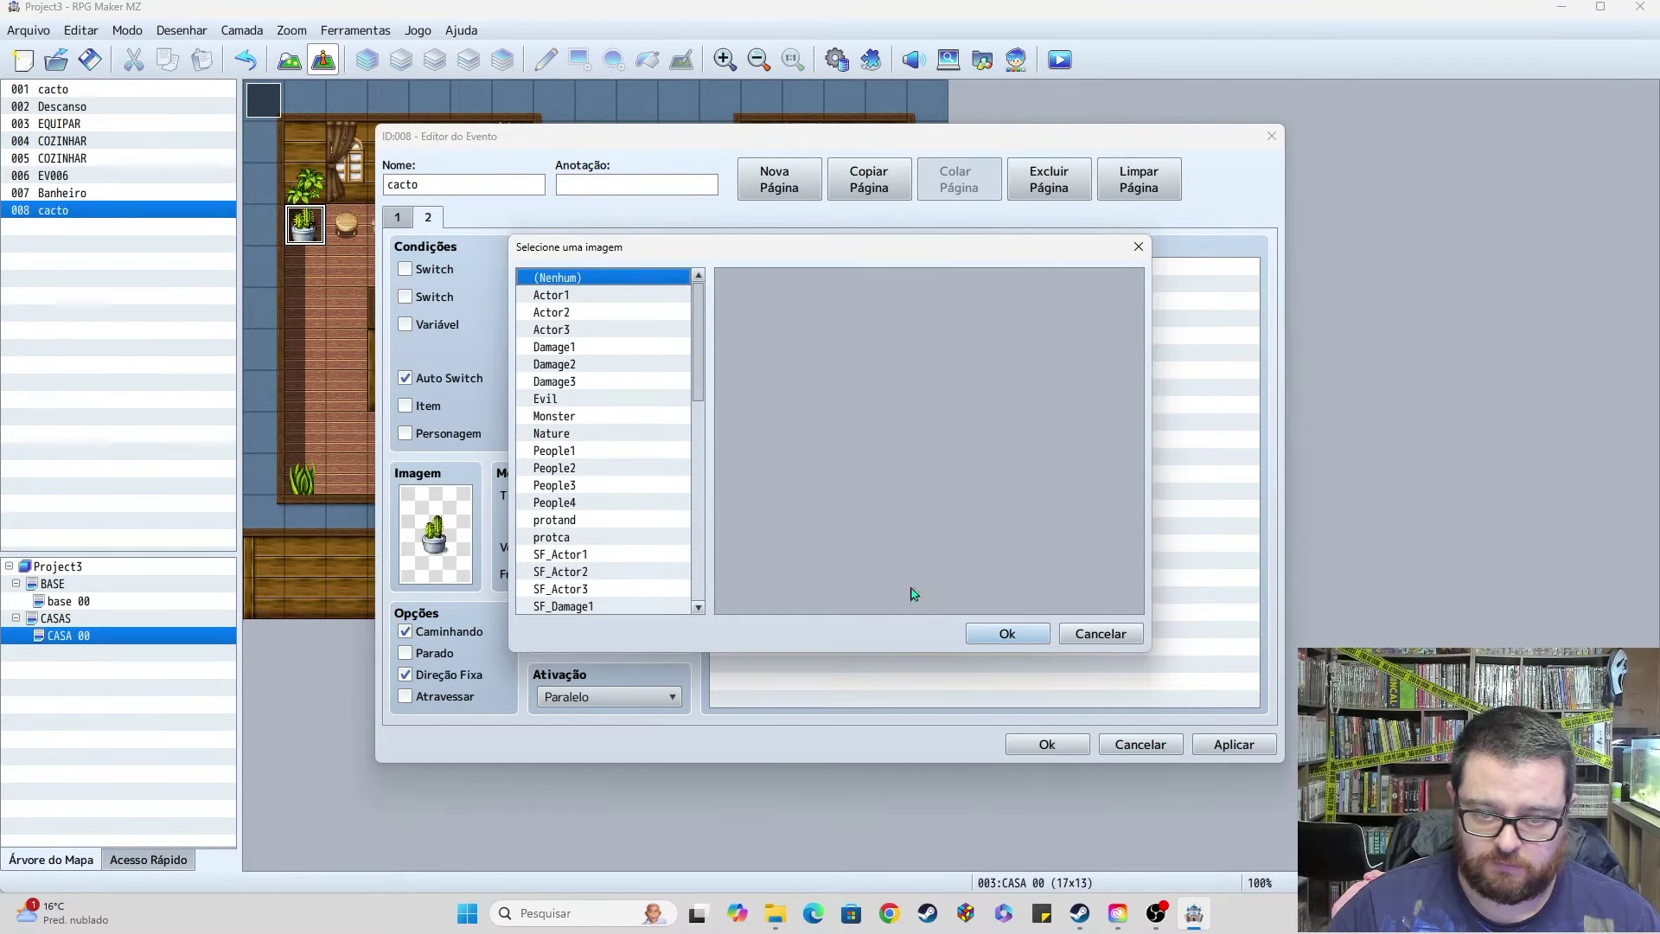
click(1007, 633)
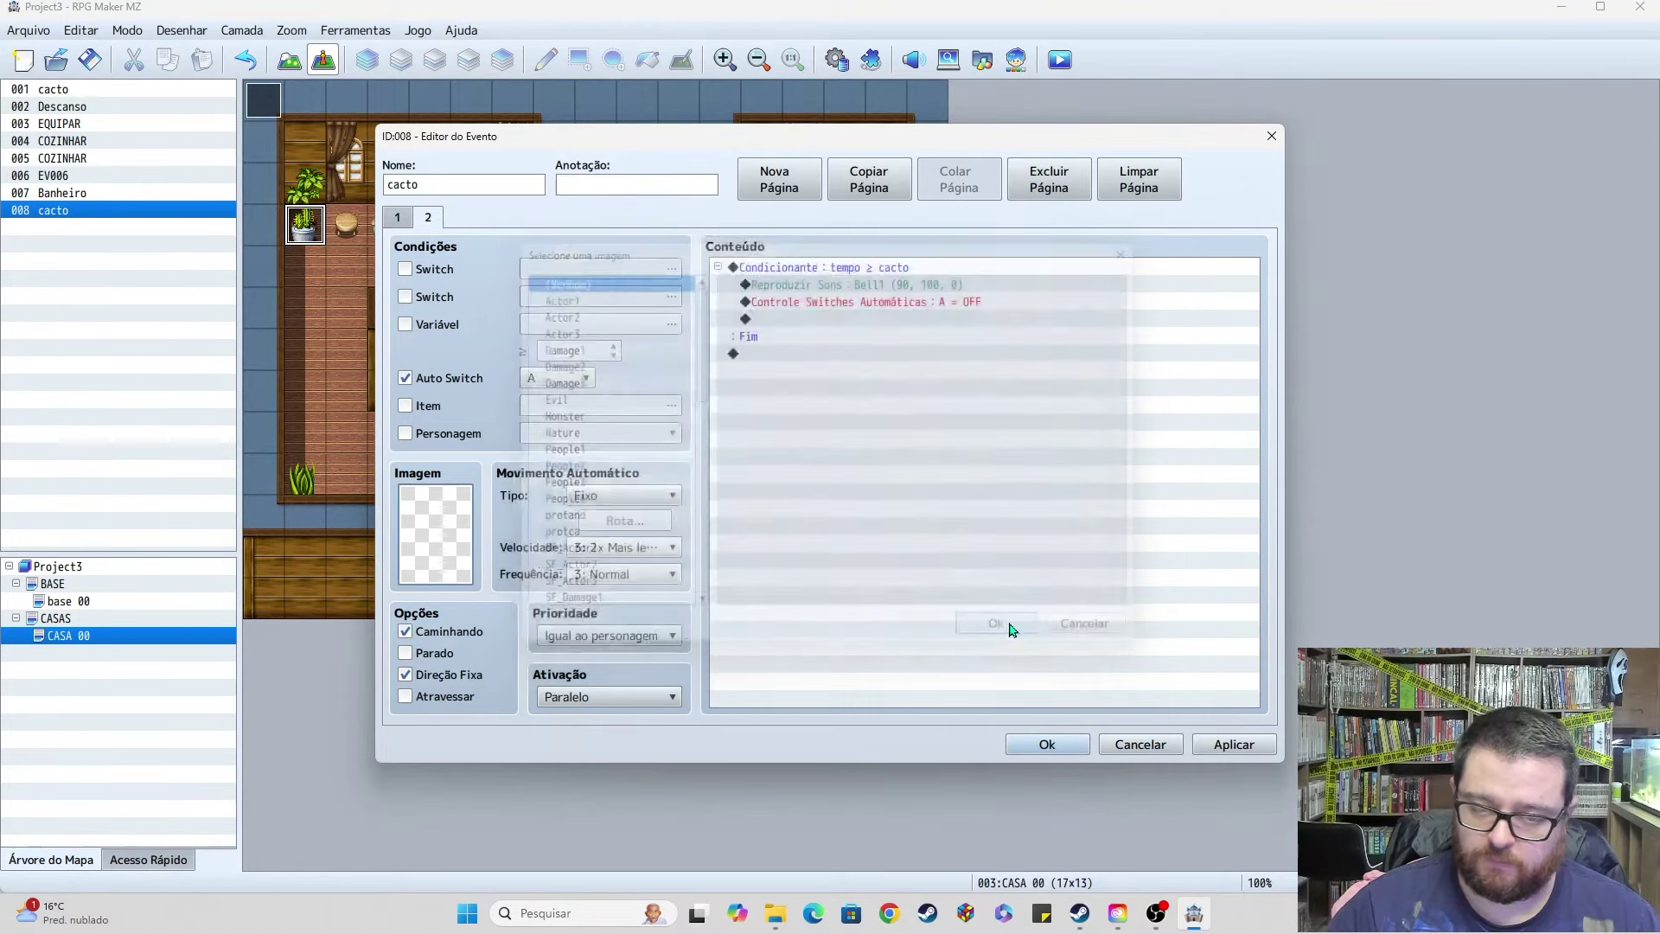
Step: Change the second page's condition to compare tempo against variable 0005 frutinha
click(804, 273)
double_click(803, 275)
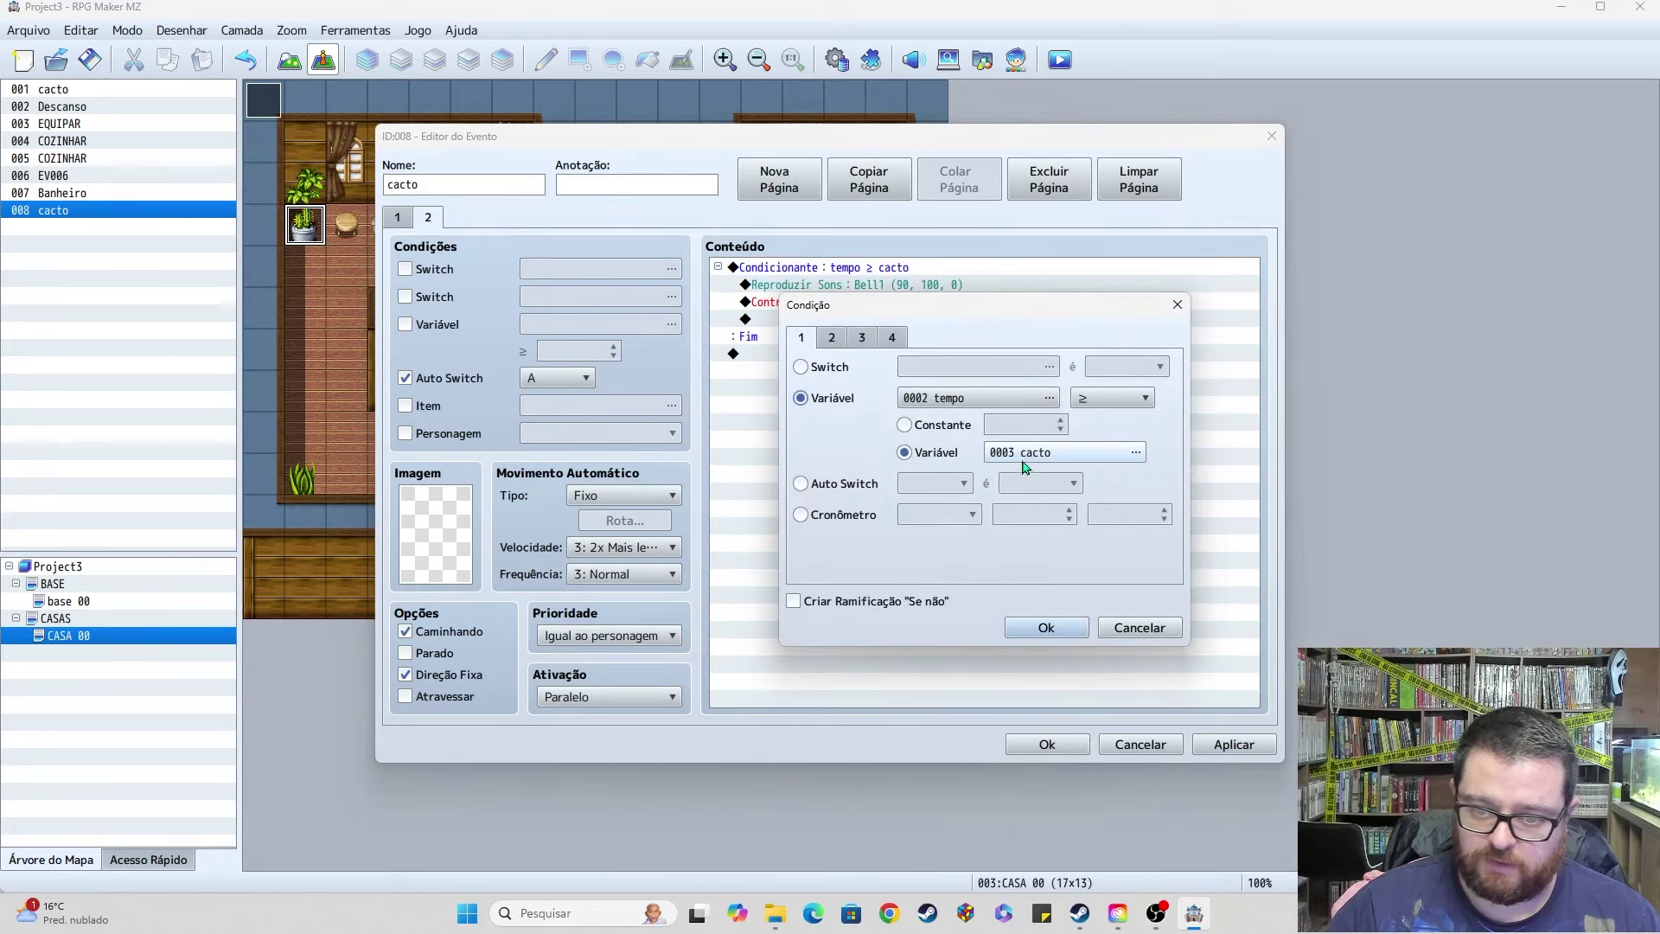
click(1070, 449)
double_click(1053, 356)
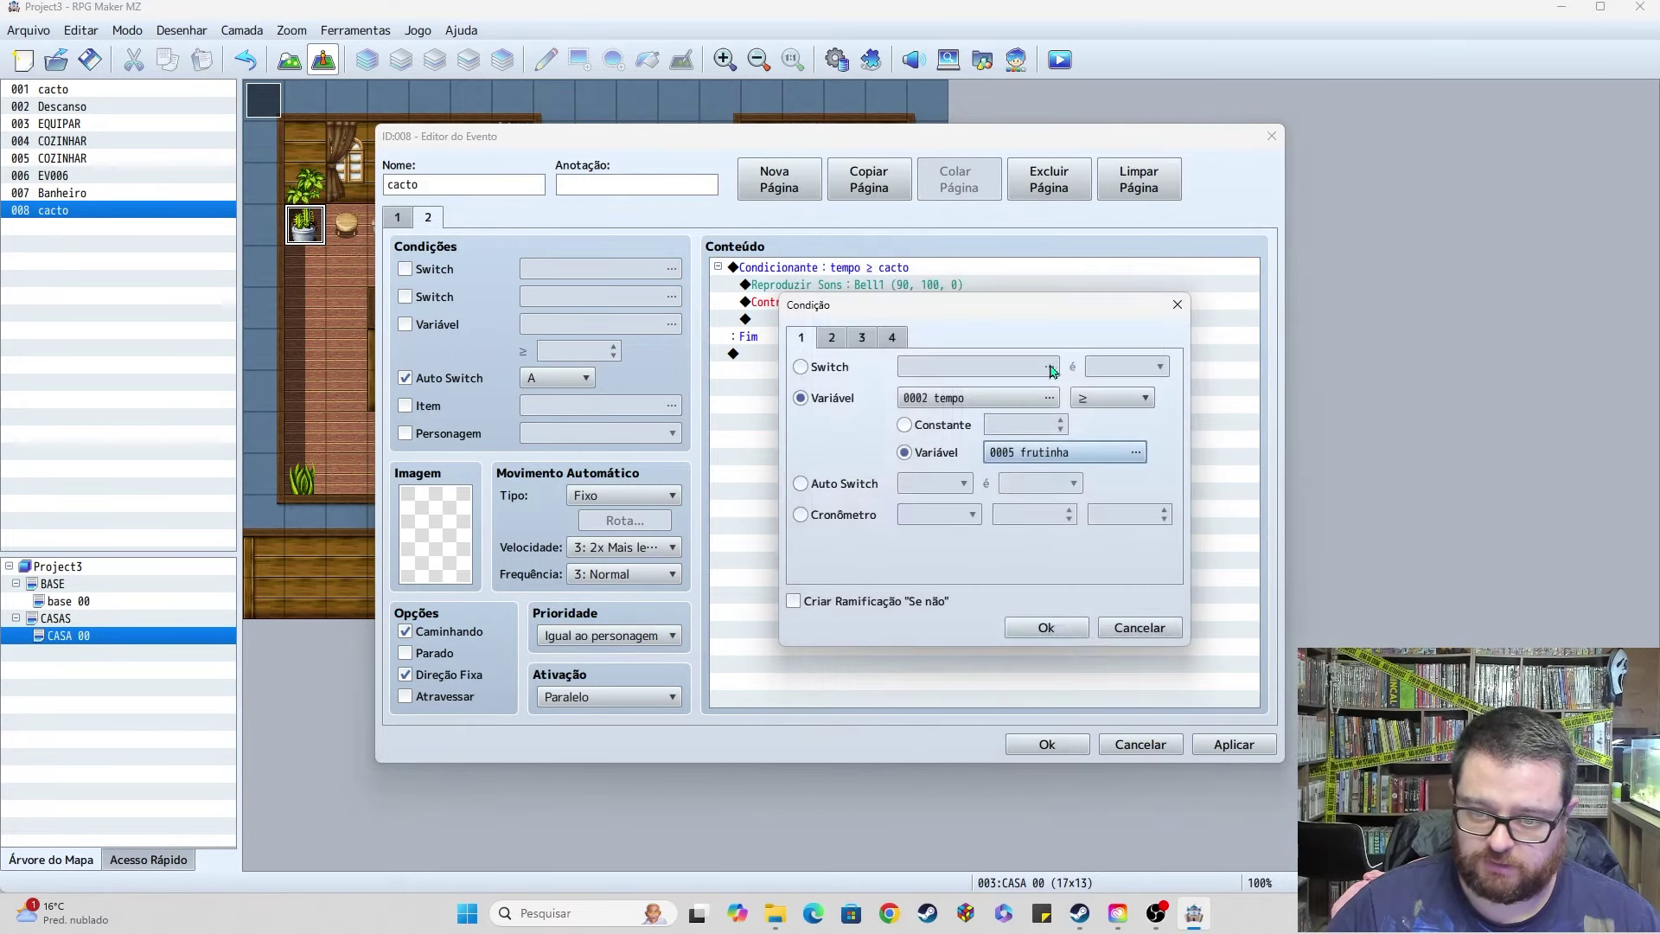
click(1046, 628)
Step: Delete the Bell1 sound command from the second page's condition and save the event
click(966, 293)
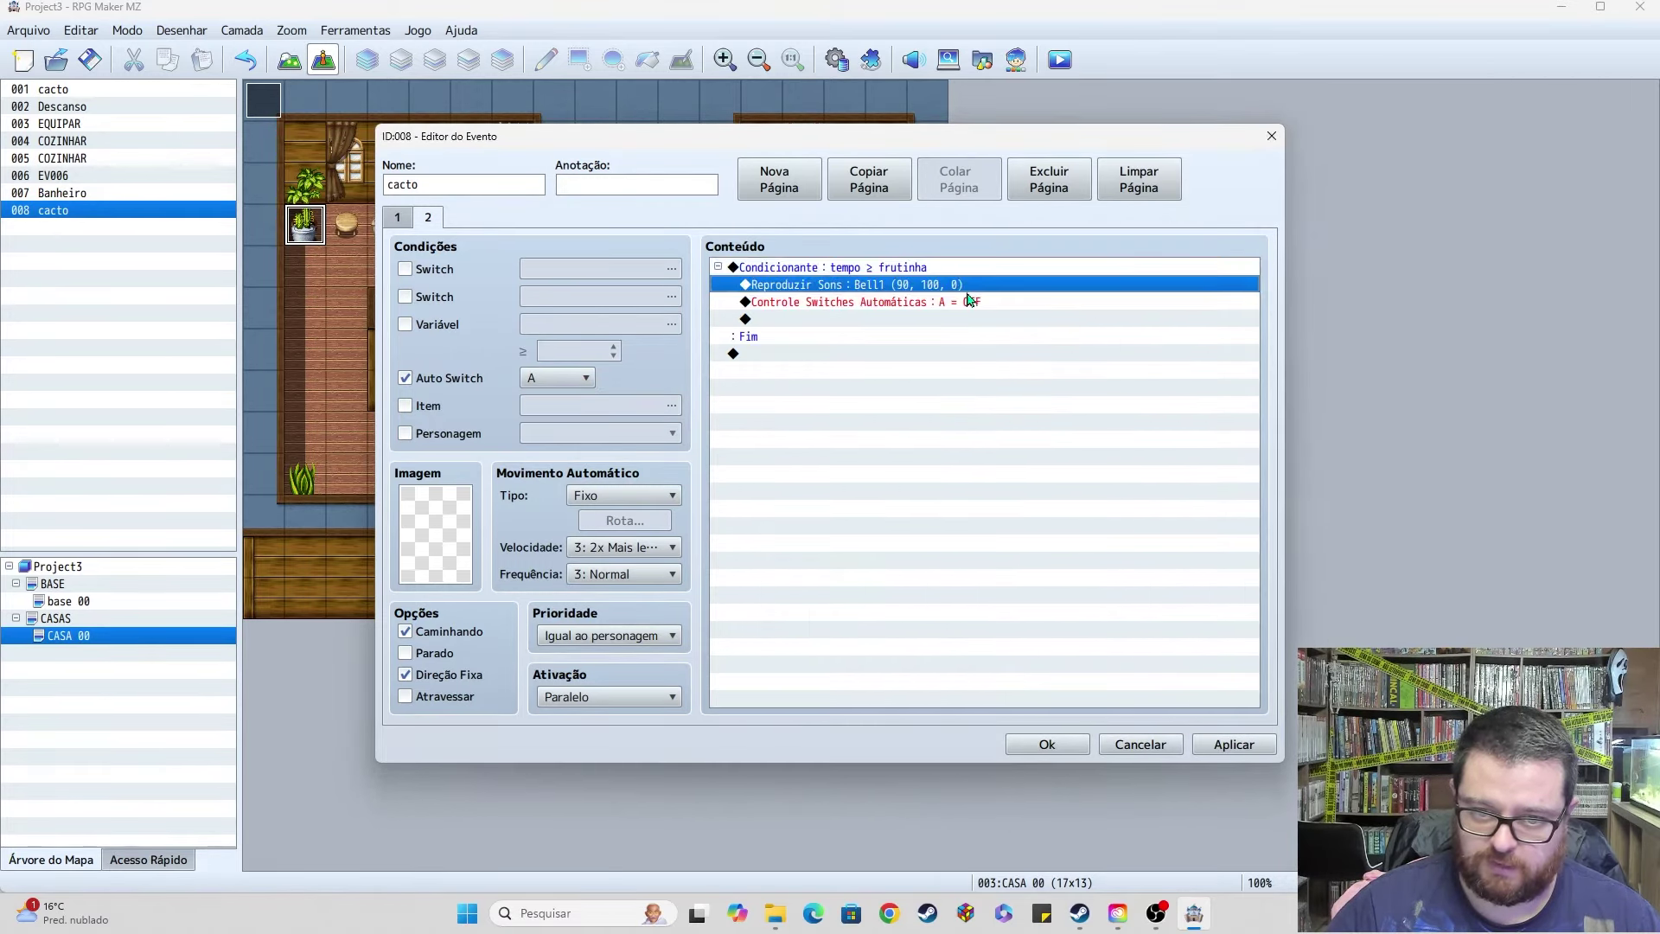
double_click(890, 291)
key(Escape)
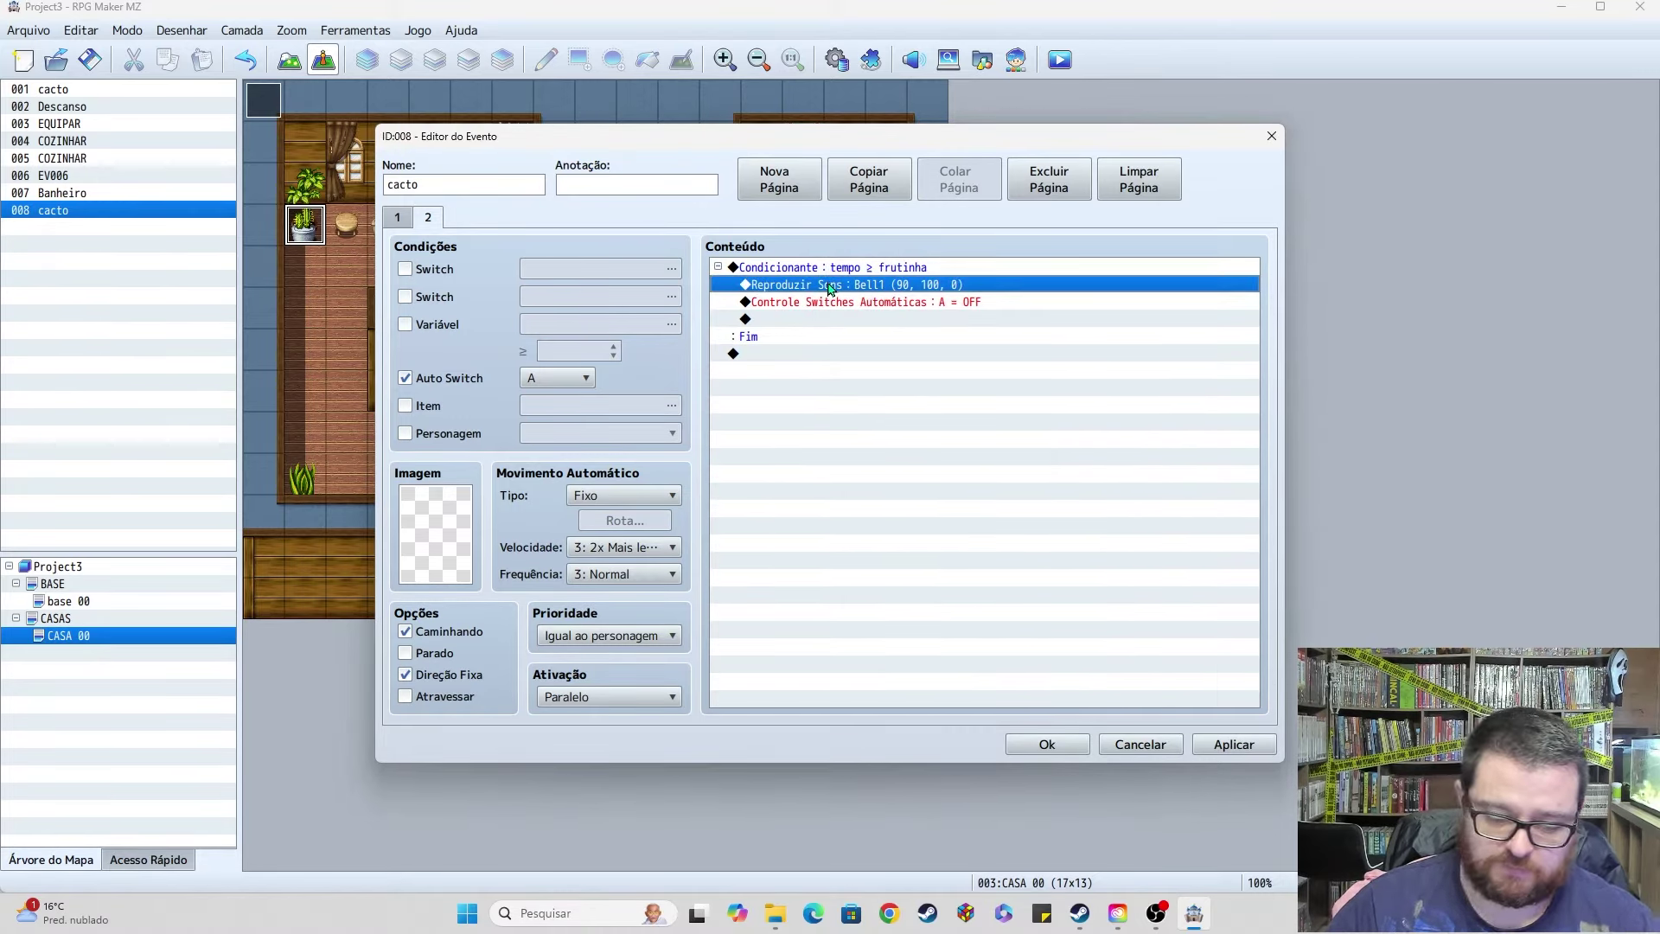
key(Delete)
double_click(838, 292)
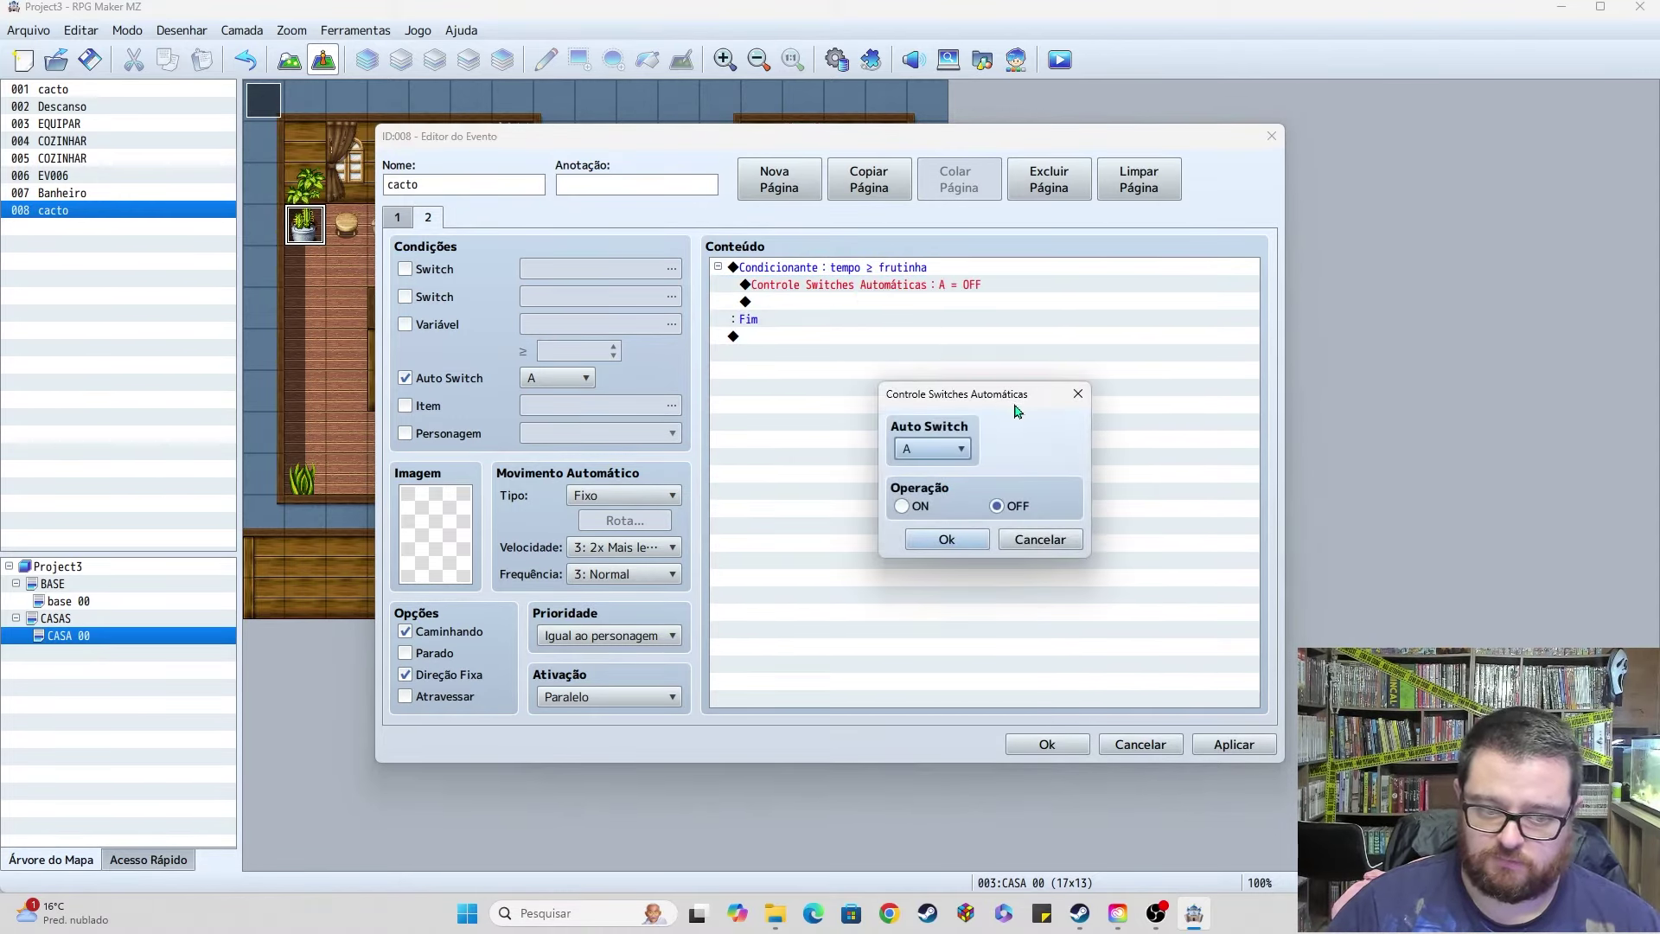
key(Escape)
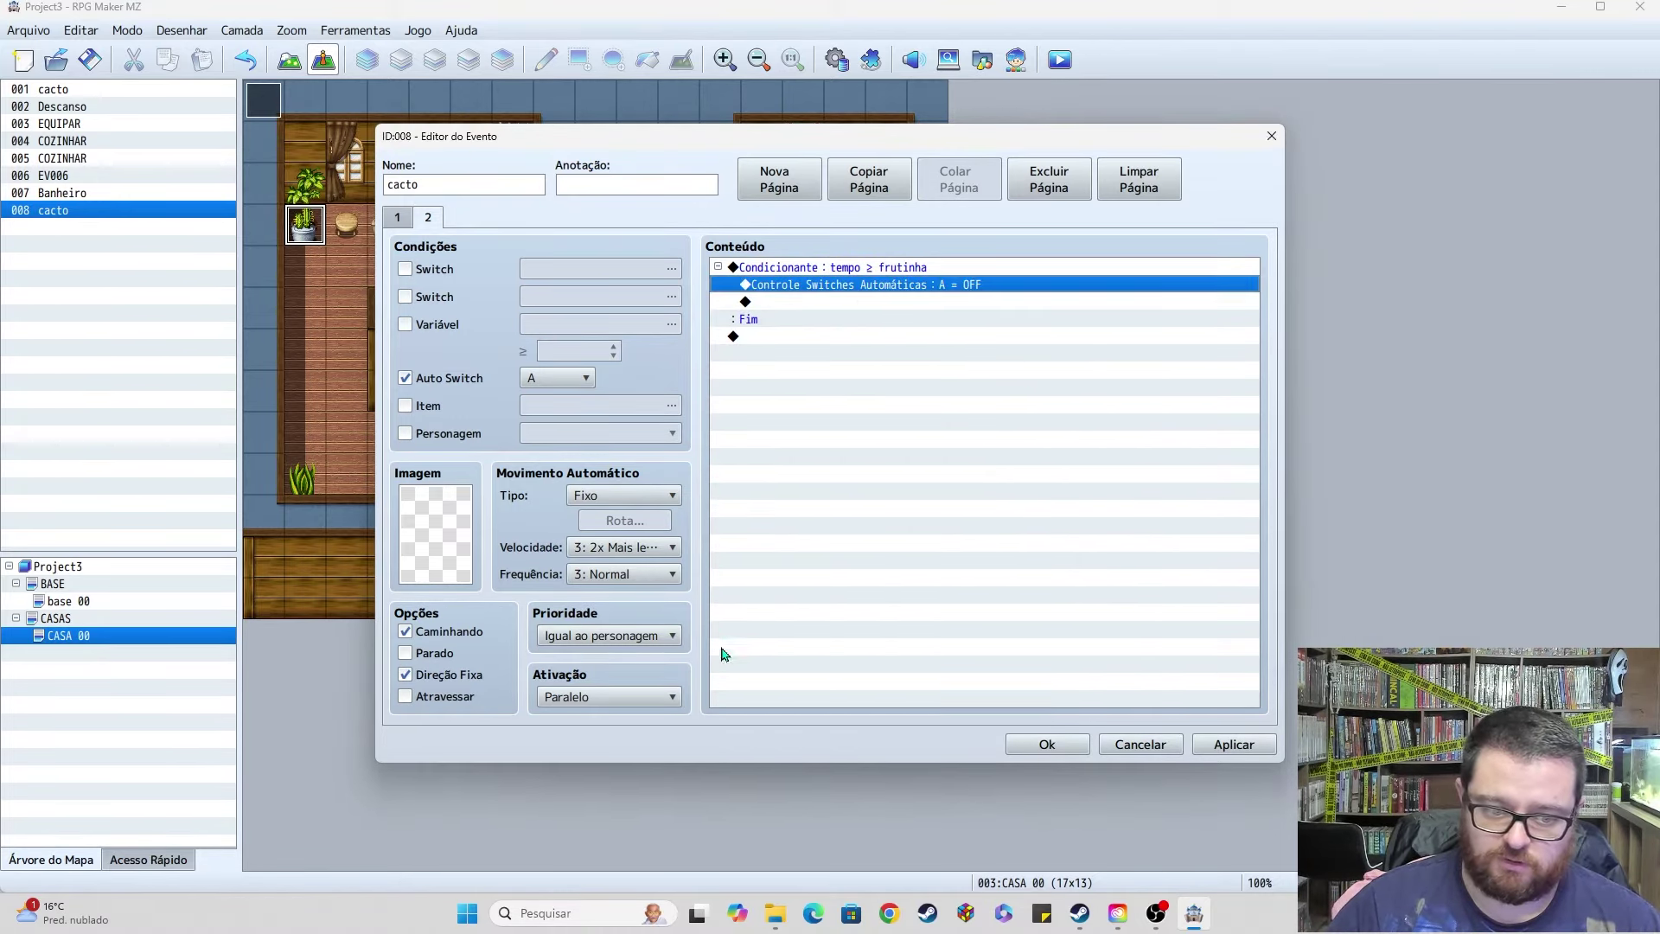
click(396, 222)
click(1047, 743)
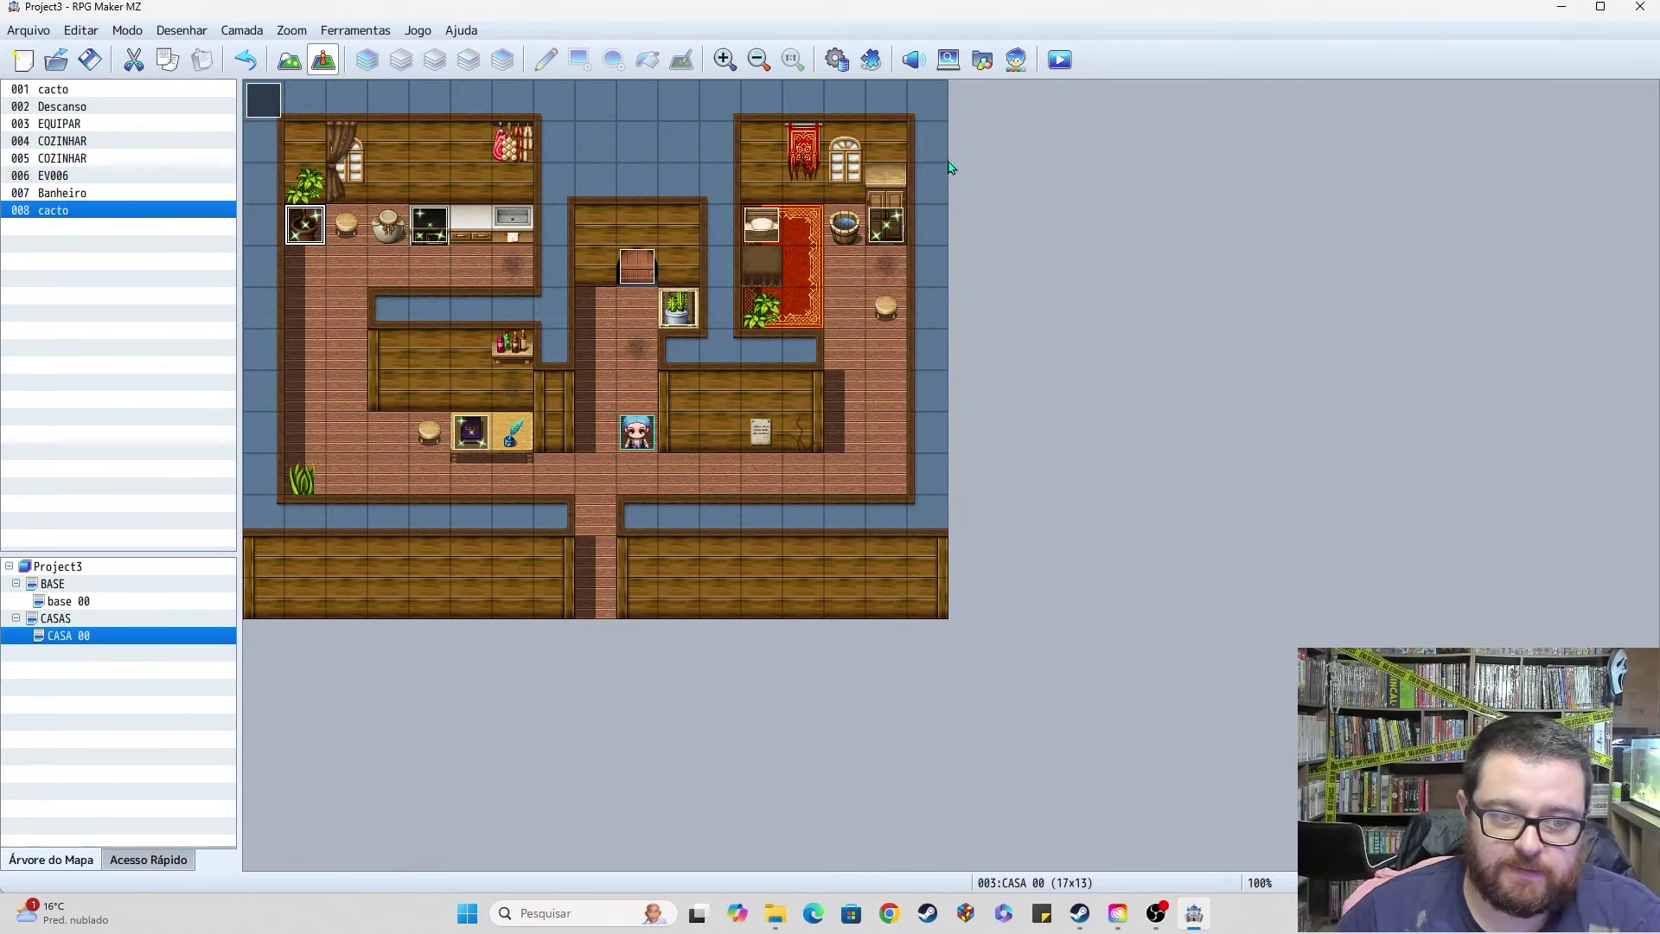
Step: Set the constant added to frutinha on the plant event's first page to 30 and save the event
double_click(297, 222)
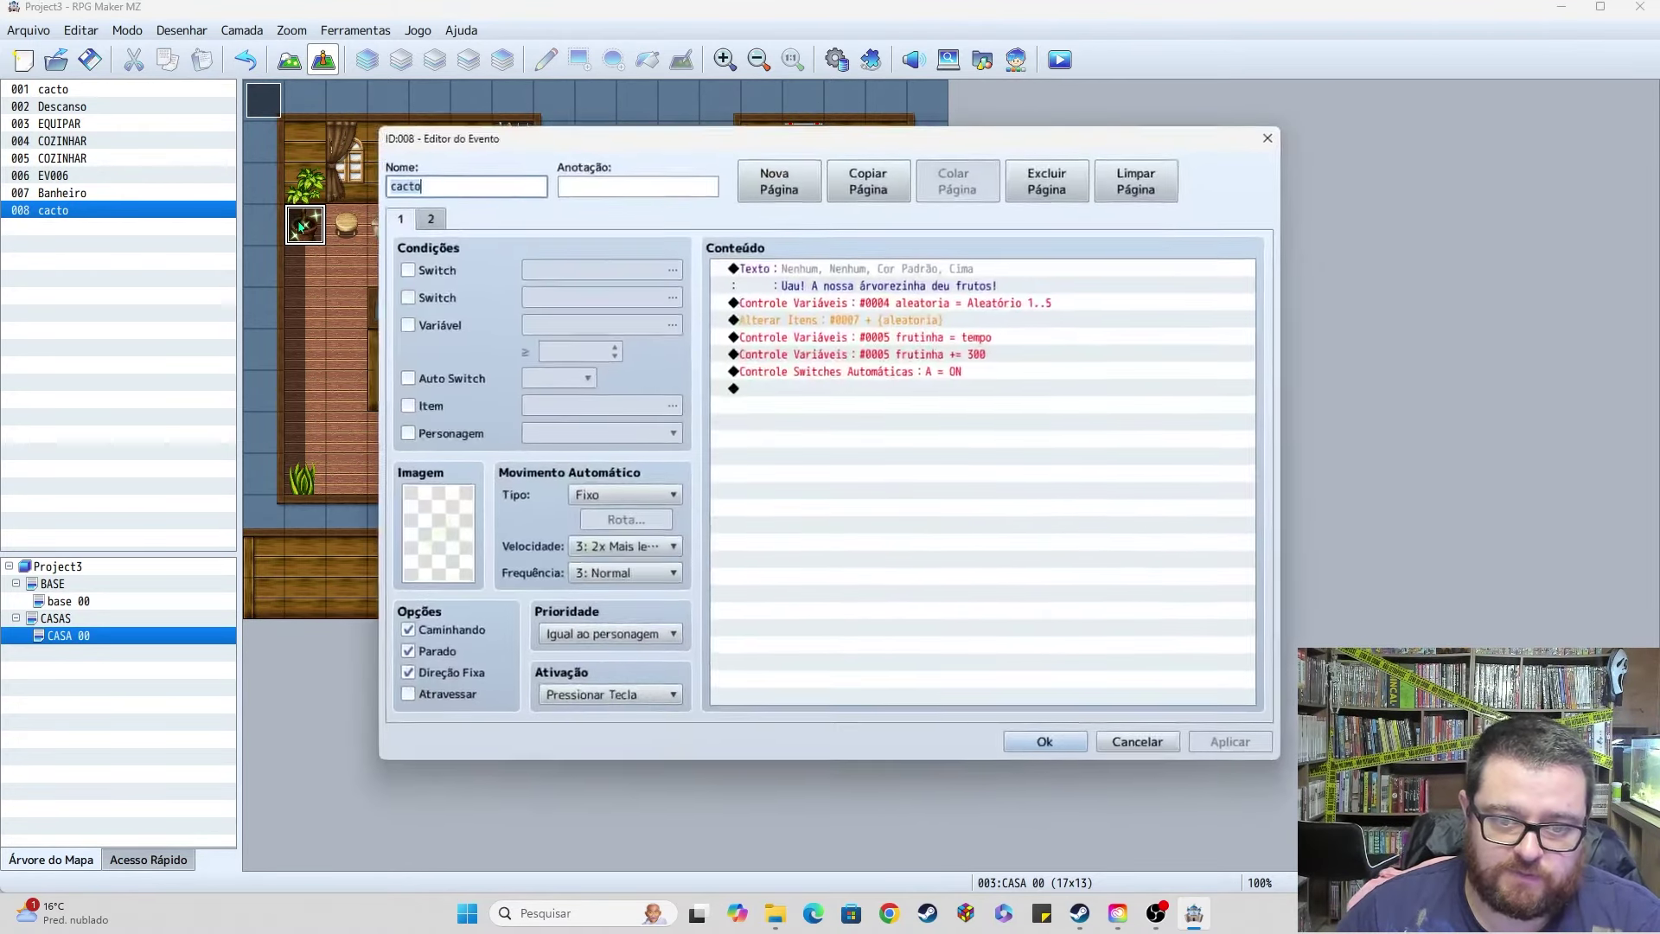
double_click(869, 356)
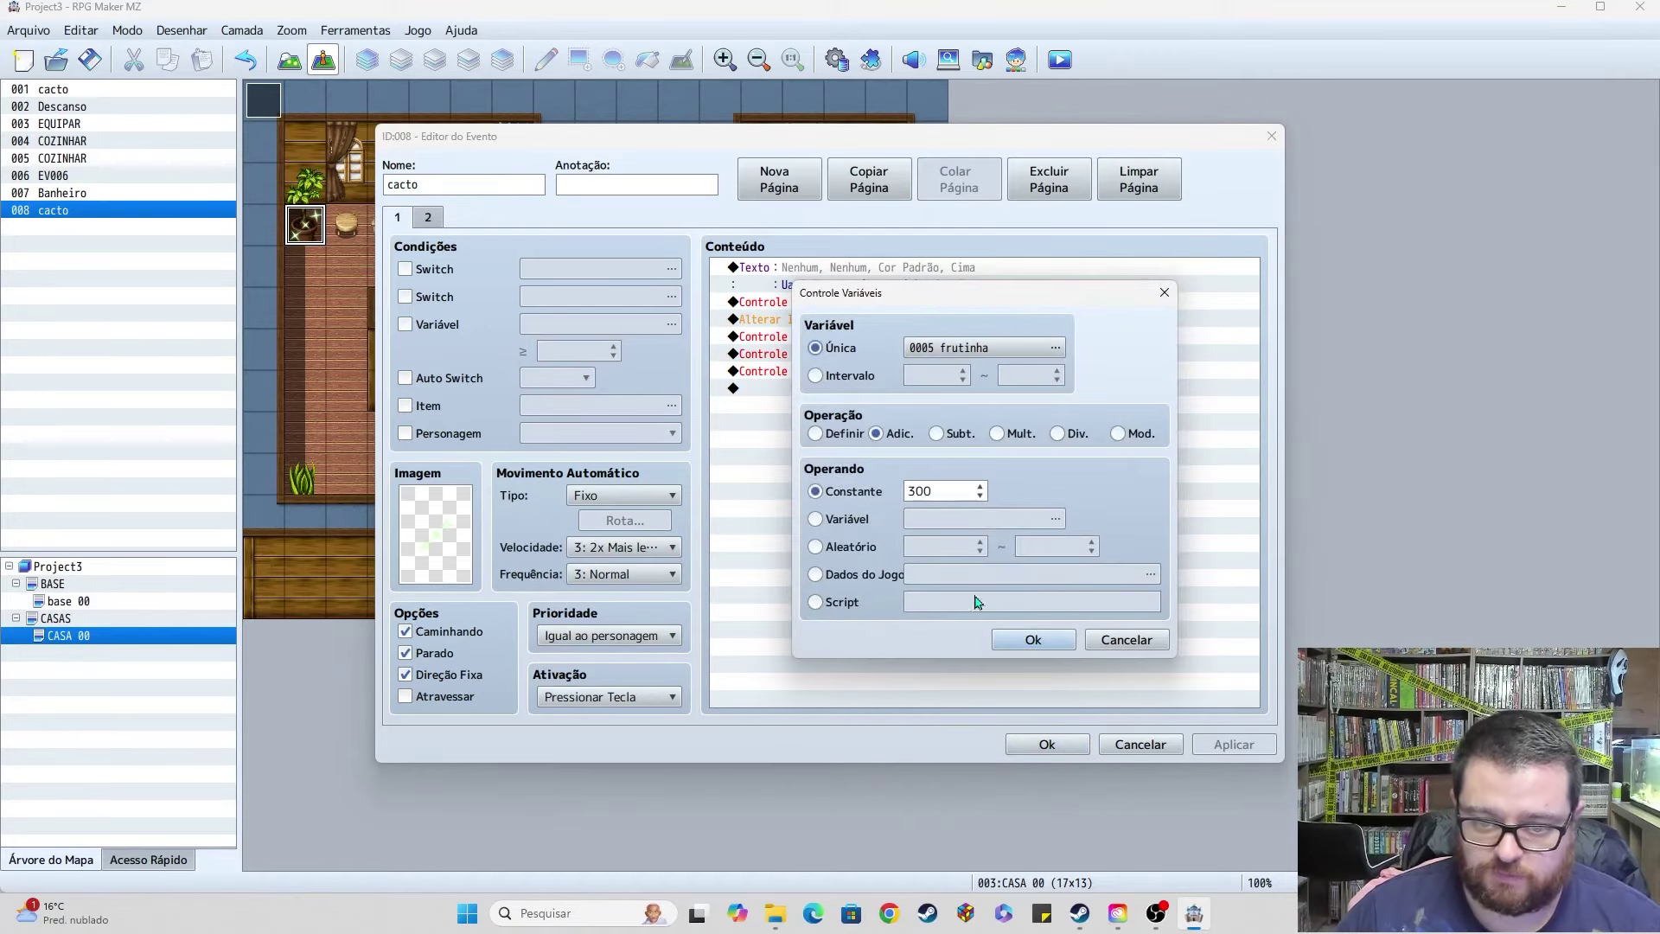
double_click(944, 491)
text(3)
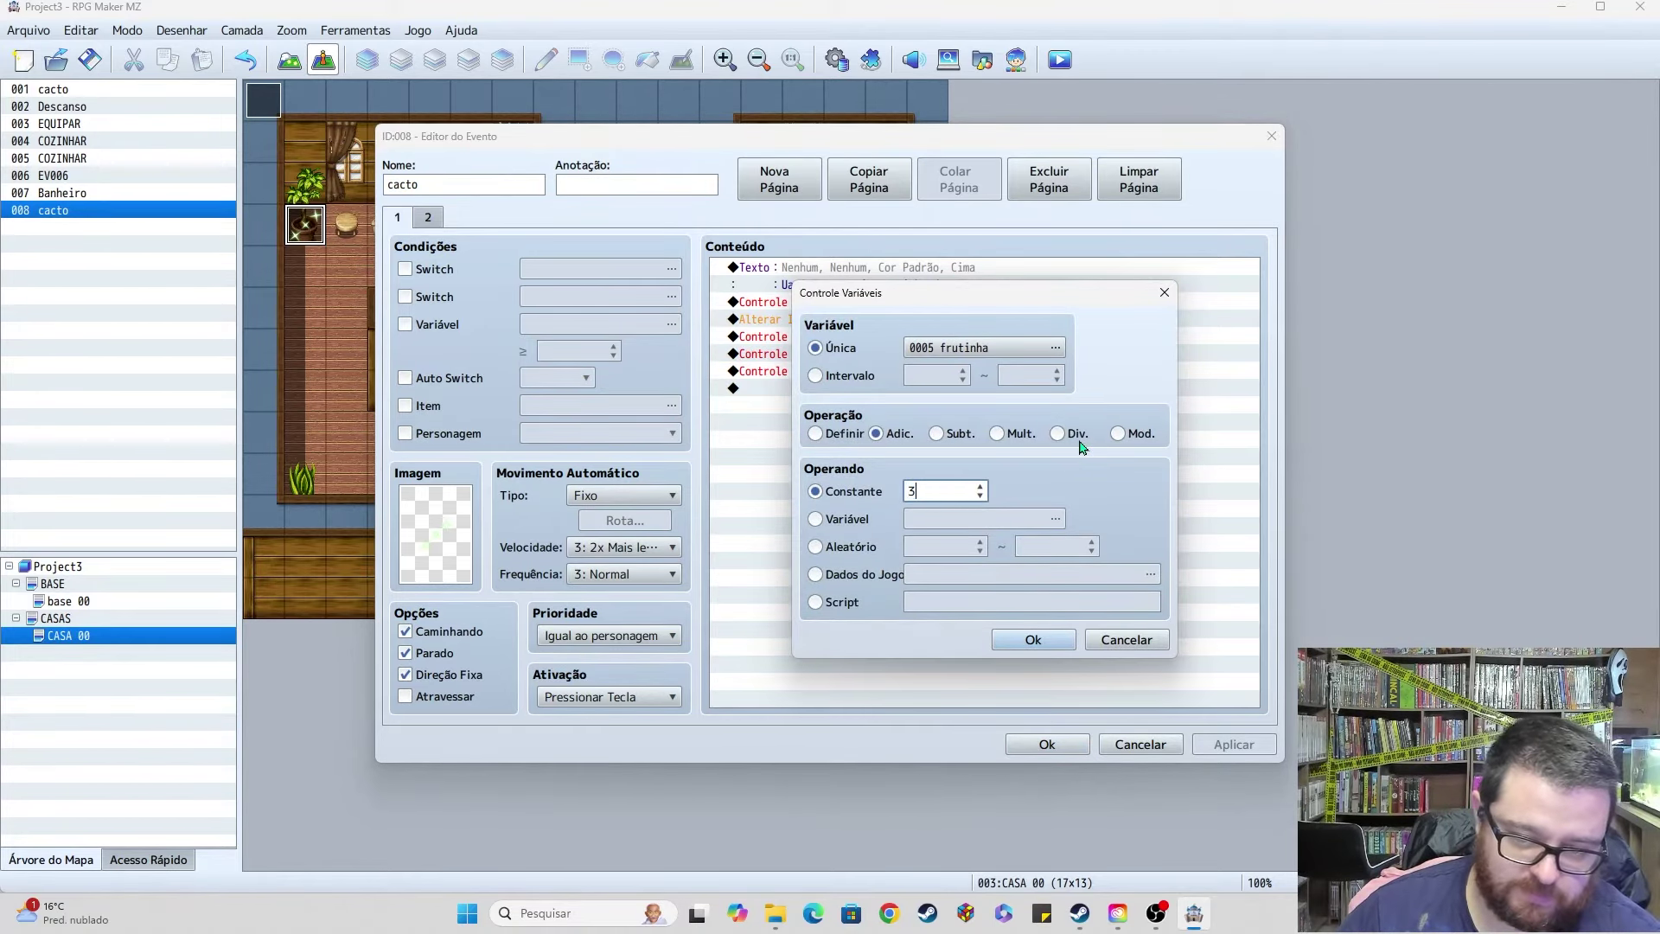
text(0)
click(1033, 640)
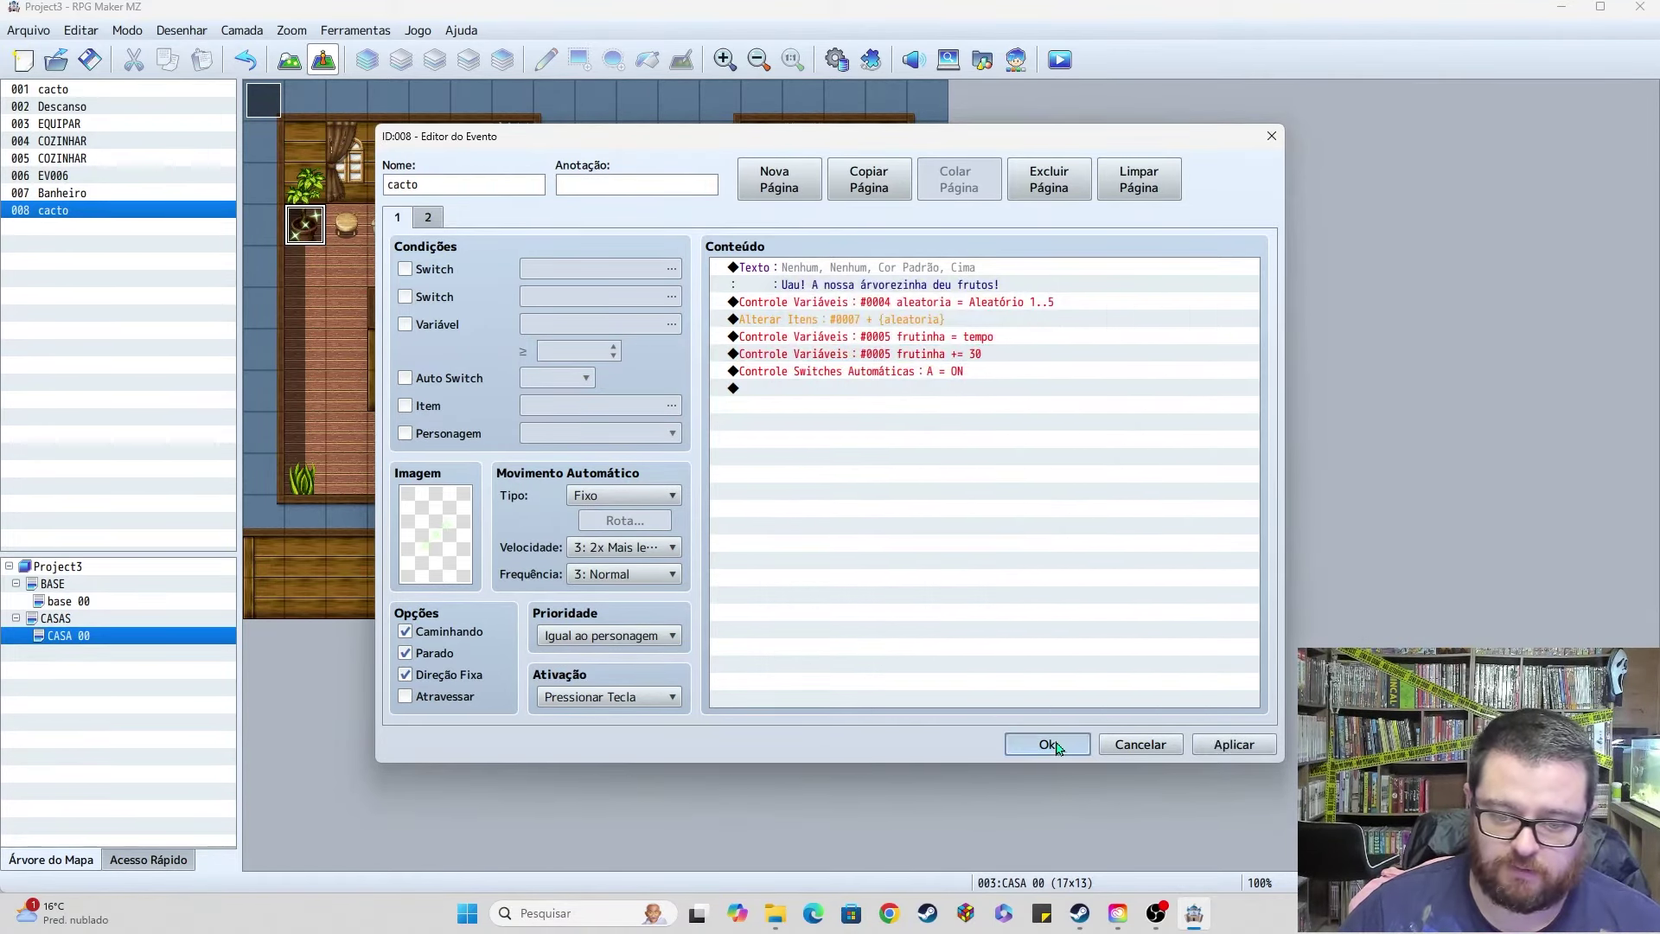
click(1047, 745)
Step: Start a playtest with a new game and walk the character to the kitchen's potted plant to collect its fruits
click(1052, 68)
click(789, 481)
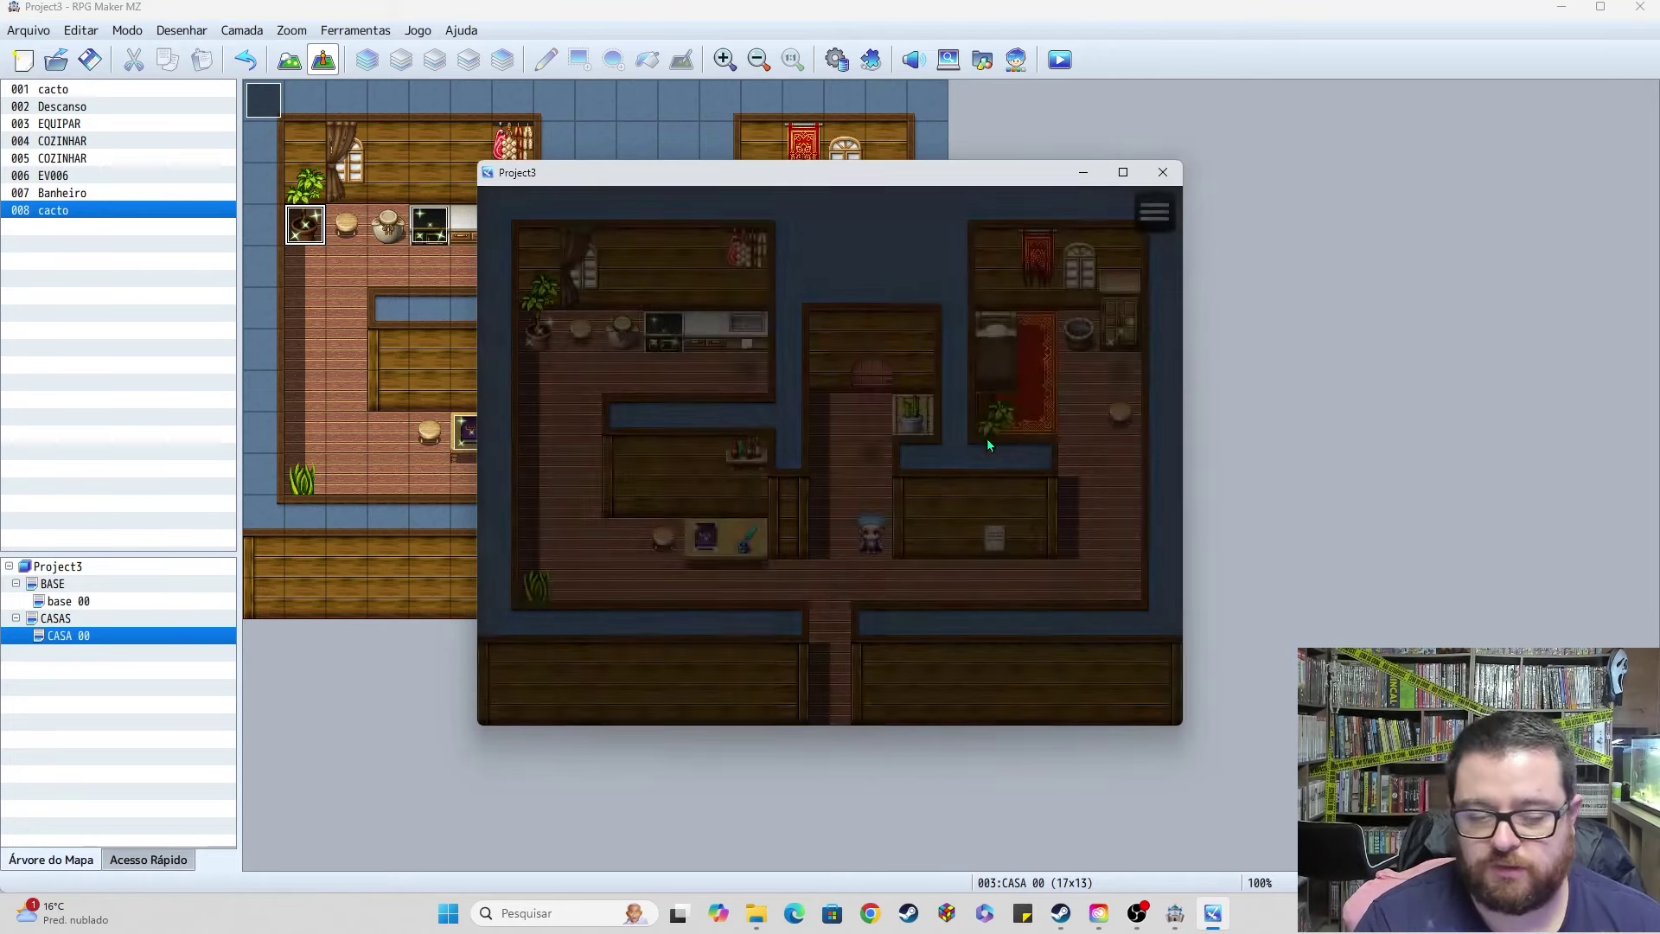
key(Left)
key(Left)
key(Left)
key(Left)
key(Left)
key(Left)
key(Up)
key(Up)
key(Up)
key(Up)
key(Up)
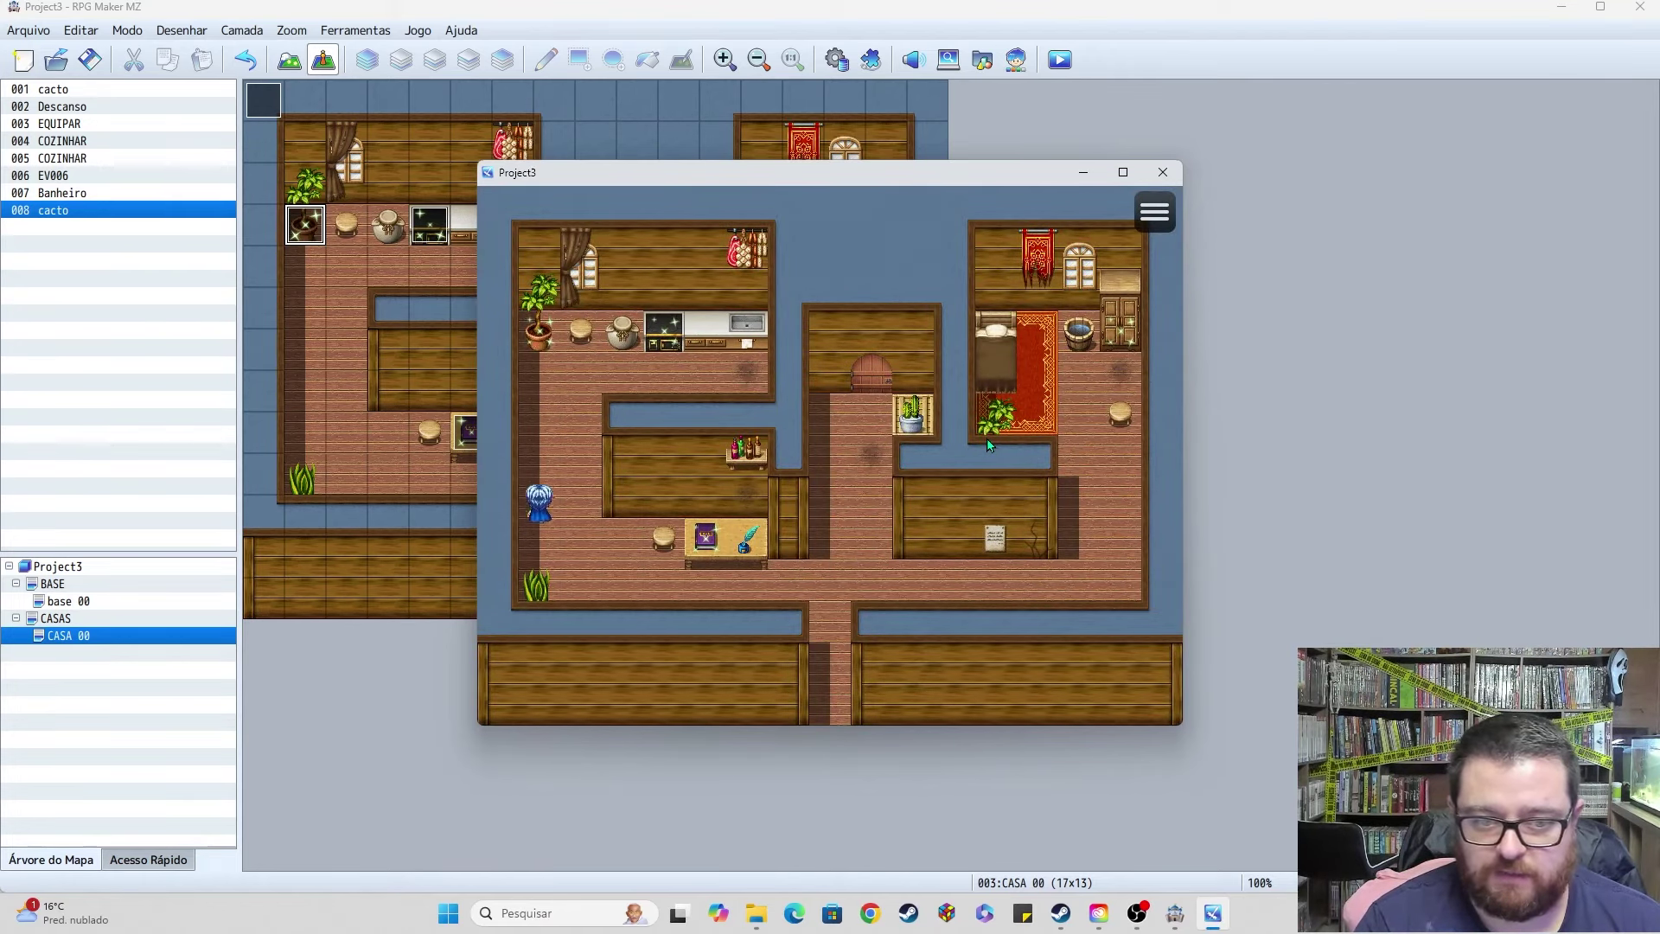
key(Return)
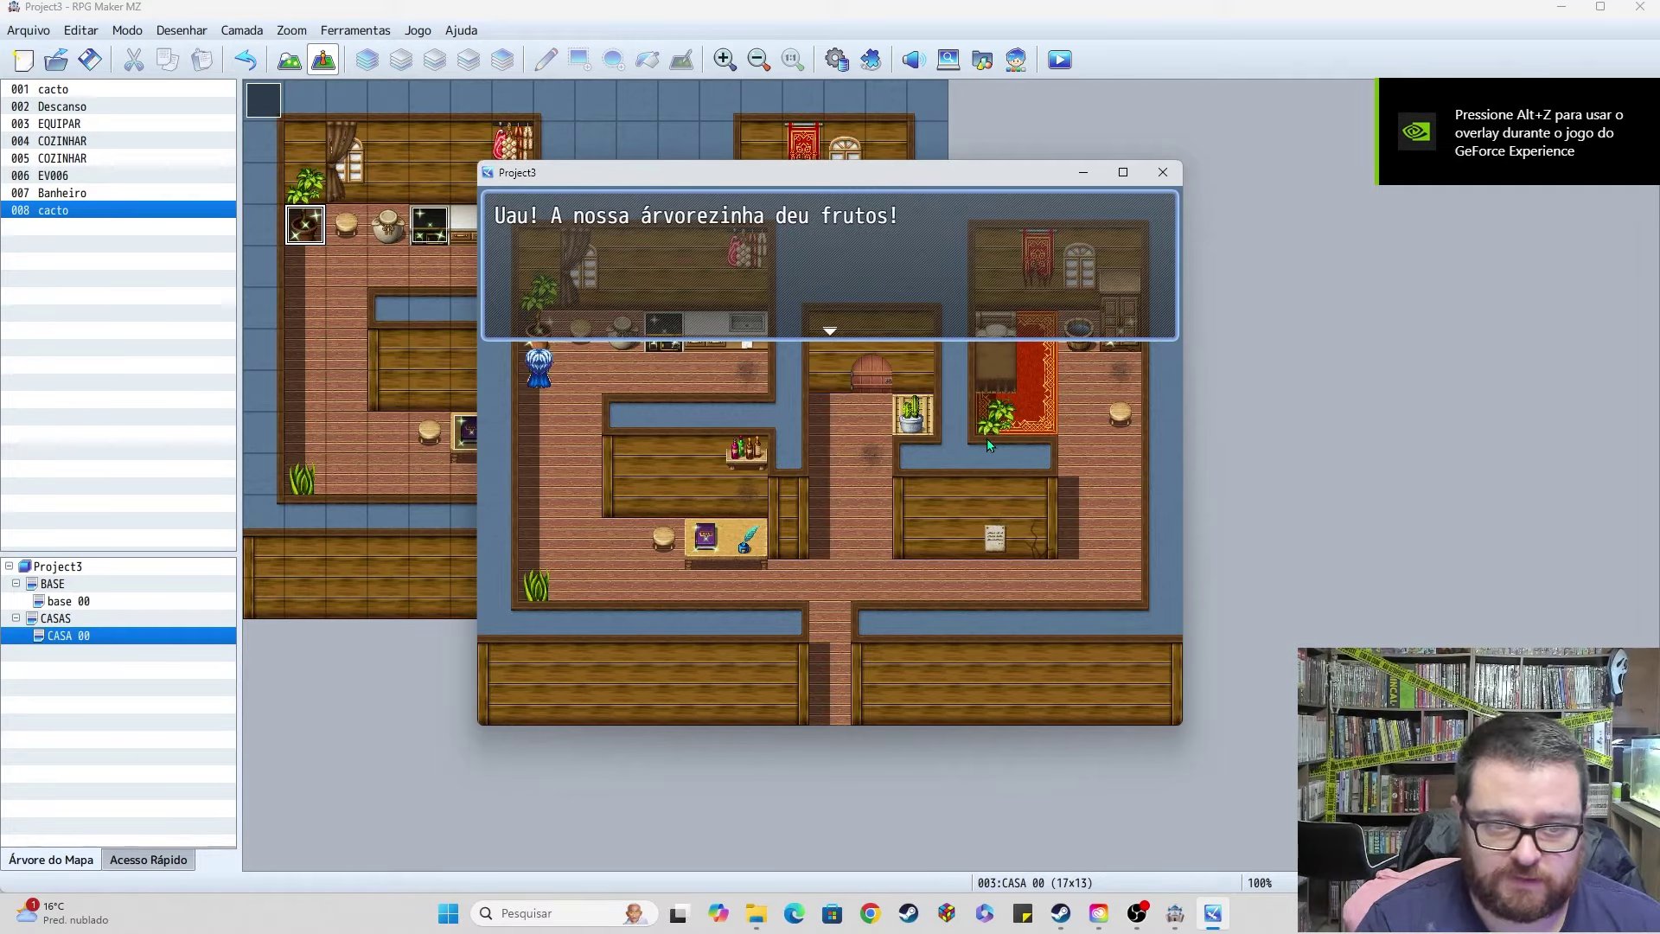
key(Return)
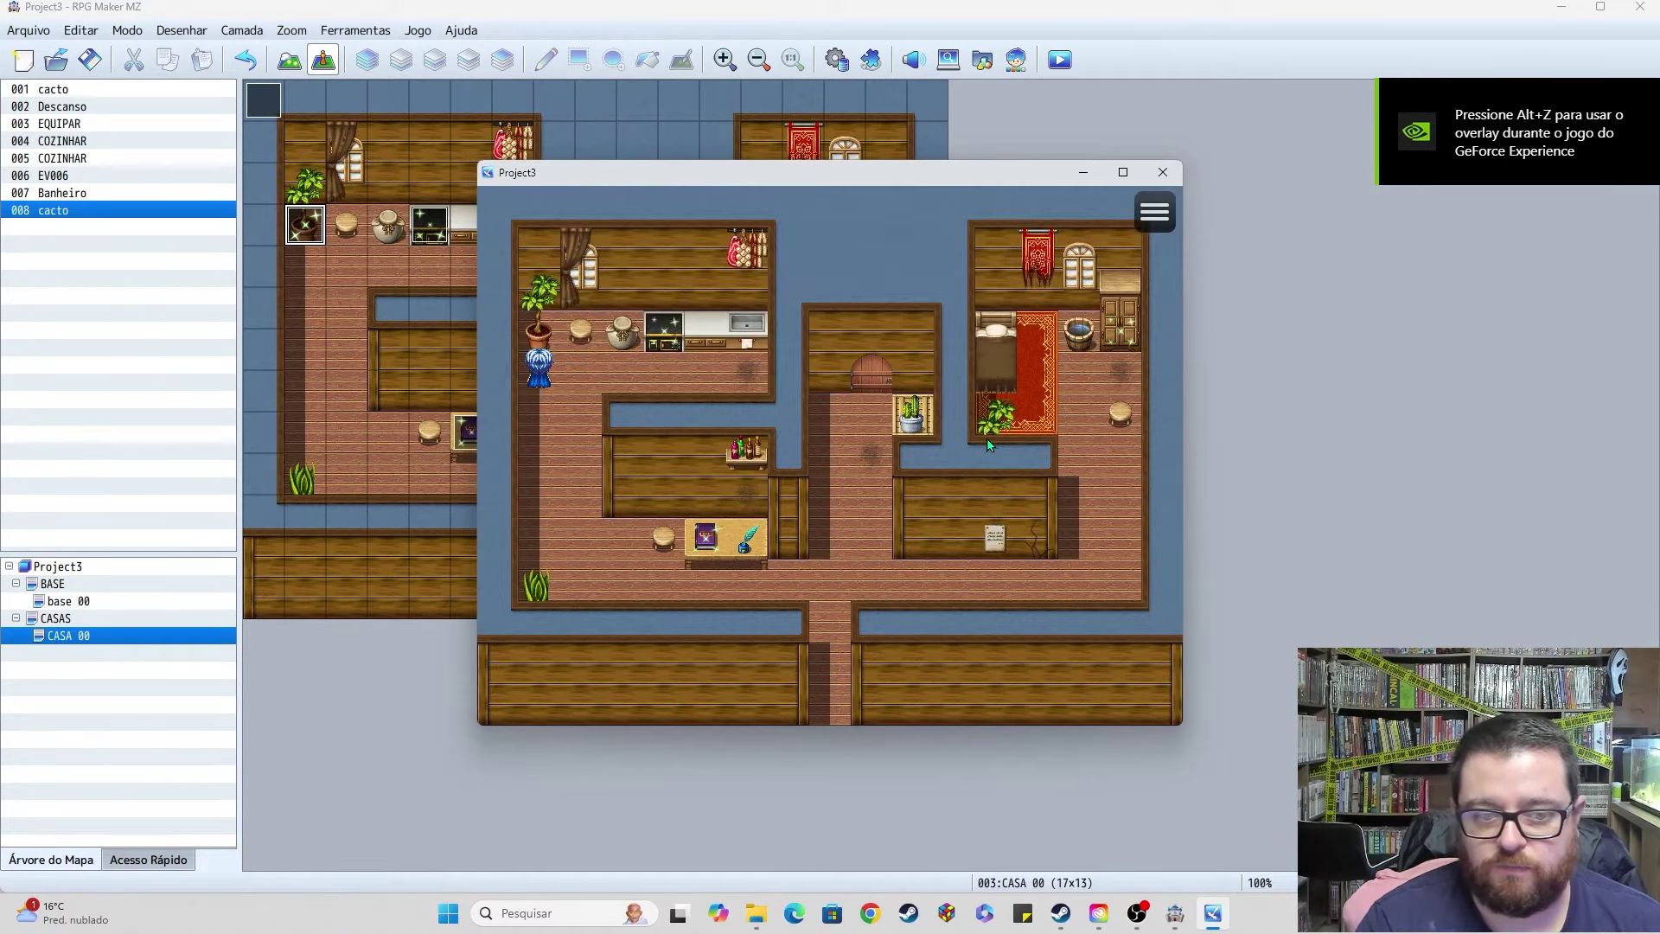
Step: Walk away from the plant and examine variables 0001 to 0010 in the playtest's debug screen
key(Down)
key(Right)
key(Up)
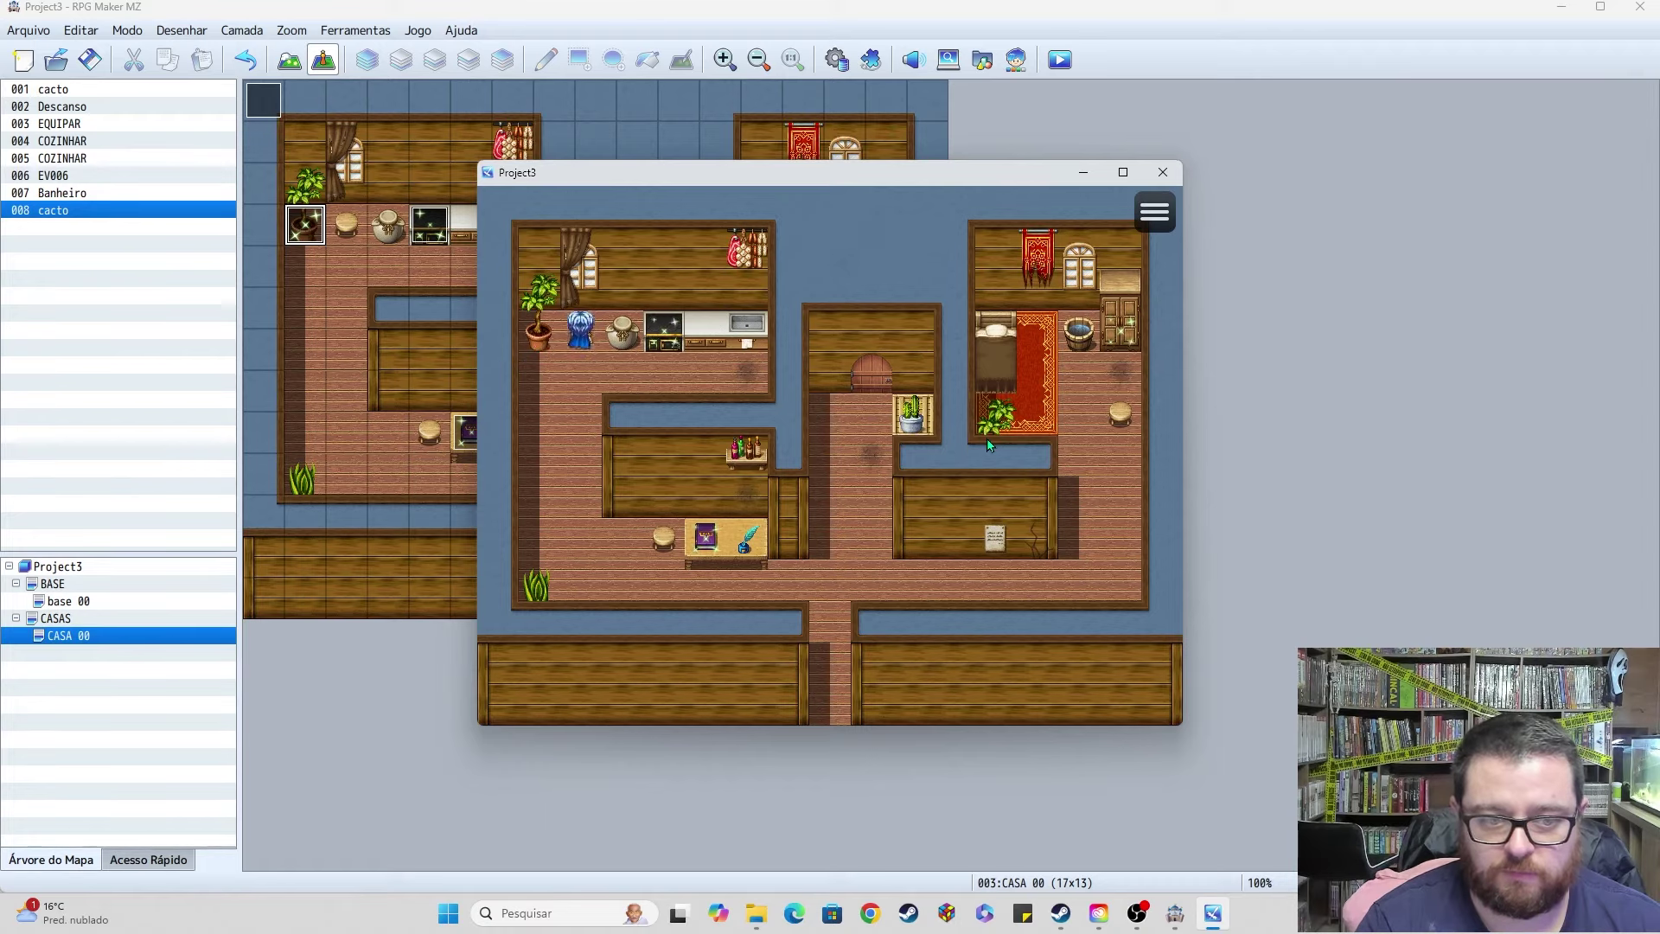
key(Down)
key(Down)
key(Down)
key(Left)
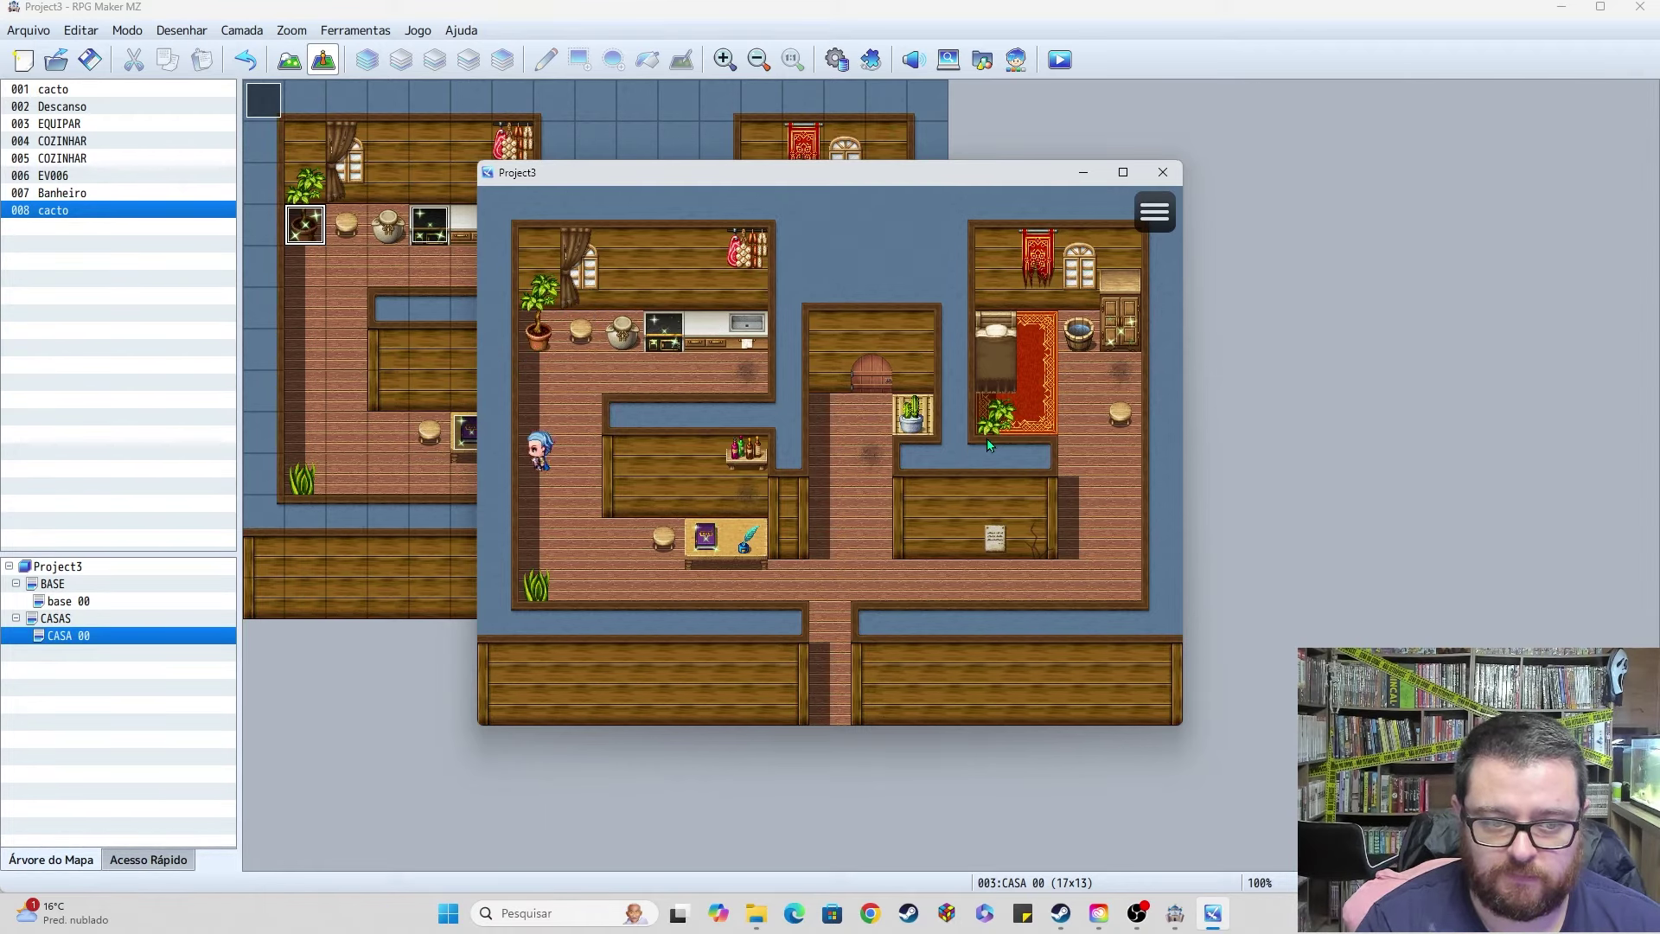
key(Up)
key(Right)
key(F9)
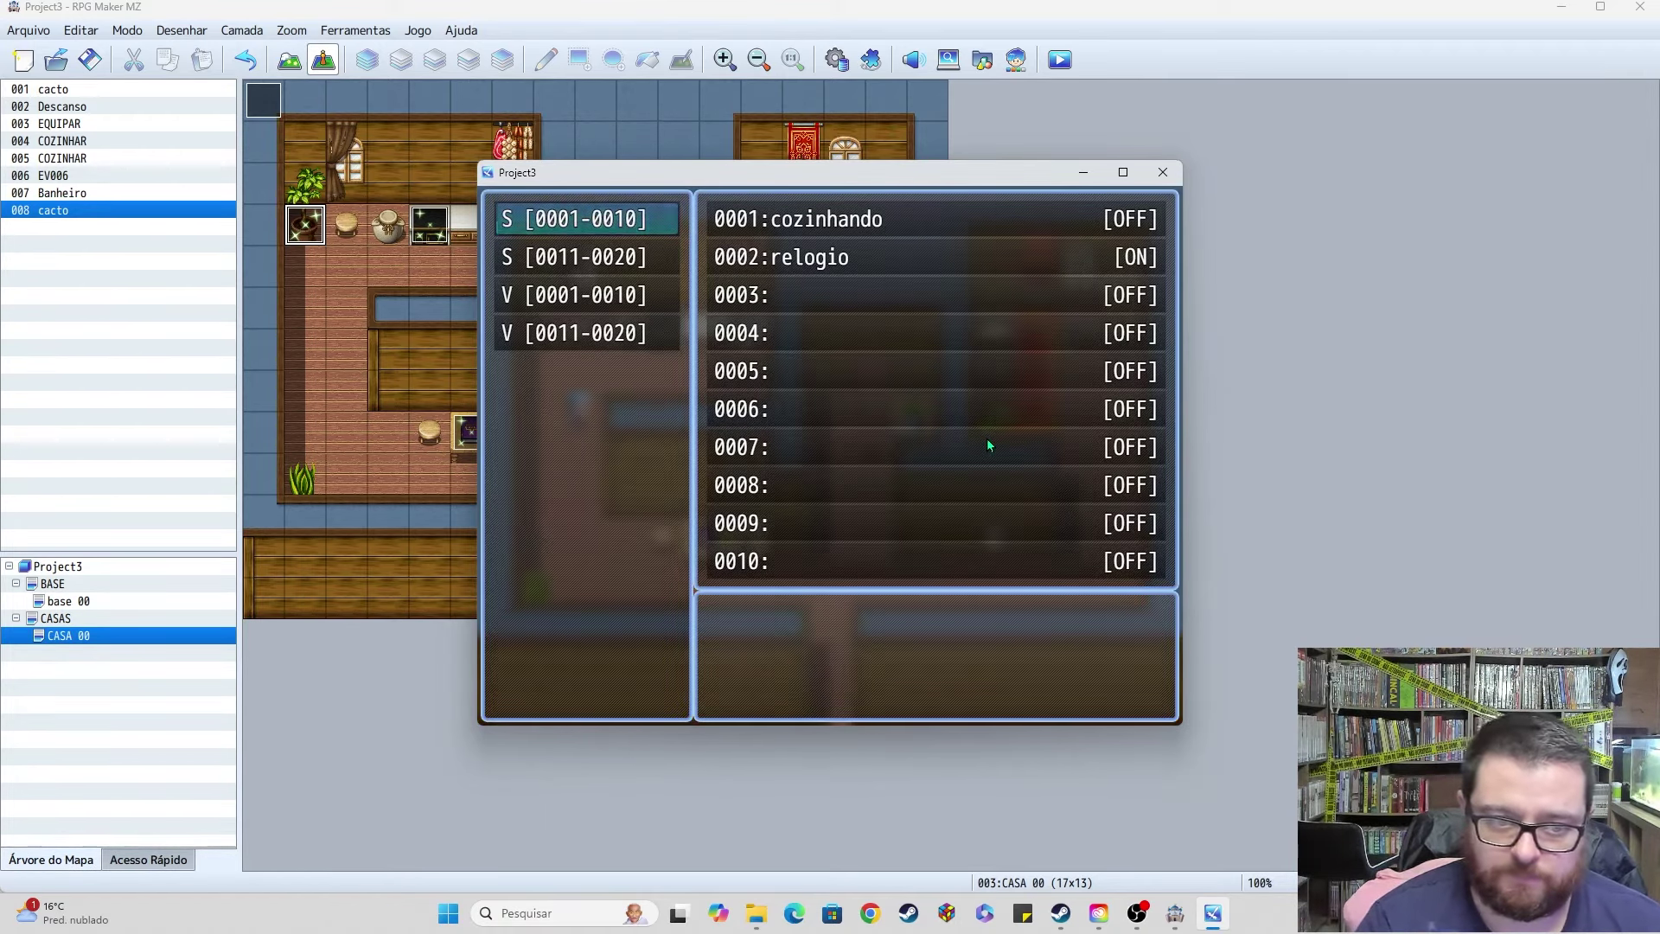
key(Down)
key(Down)
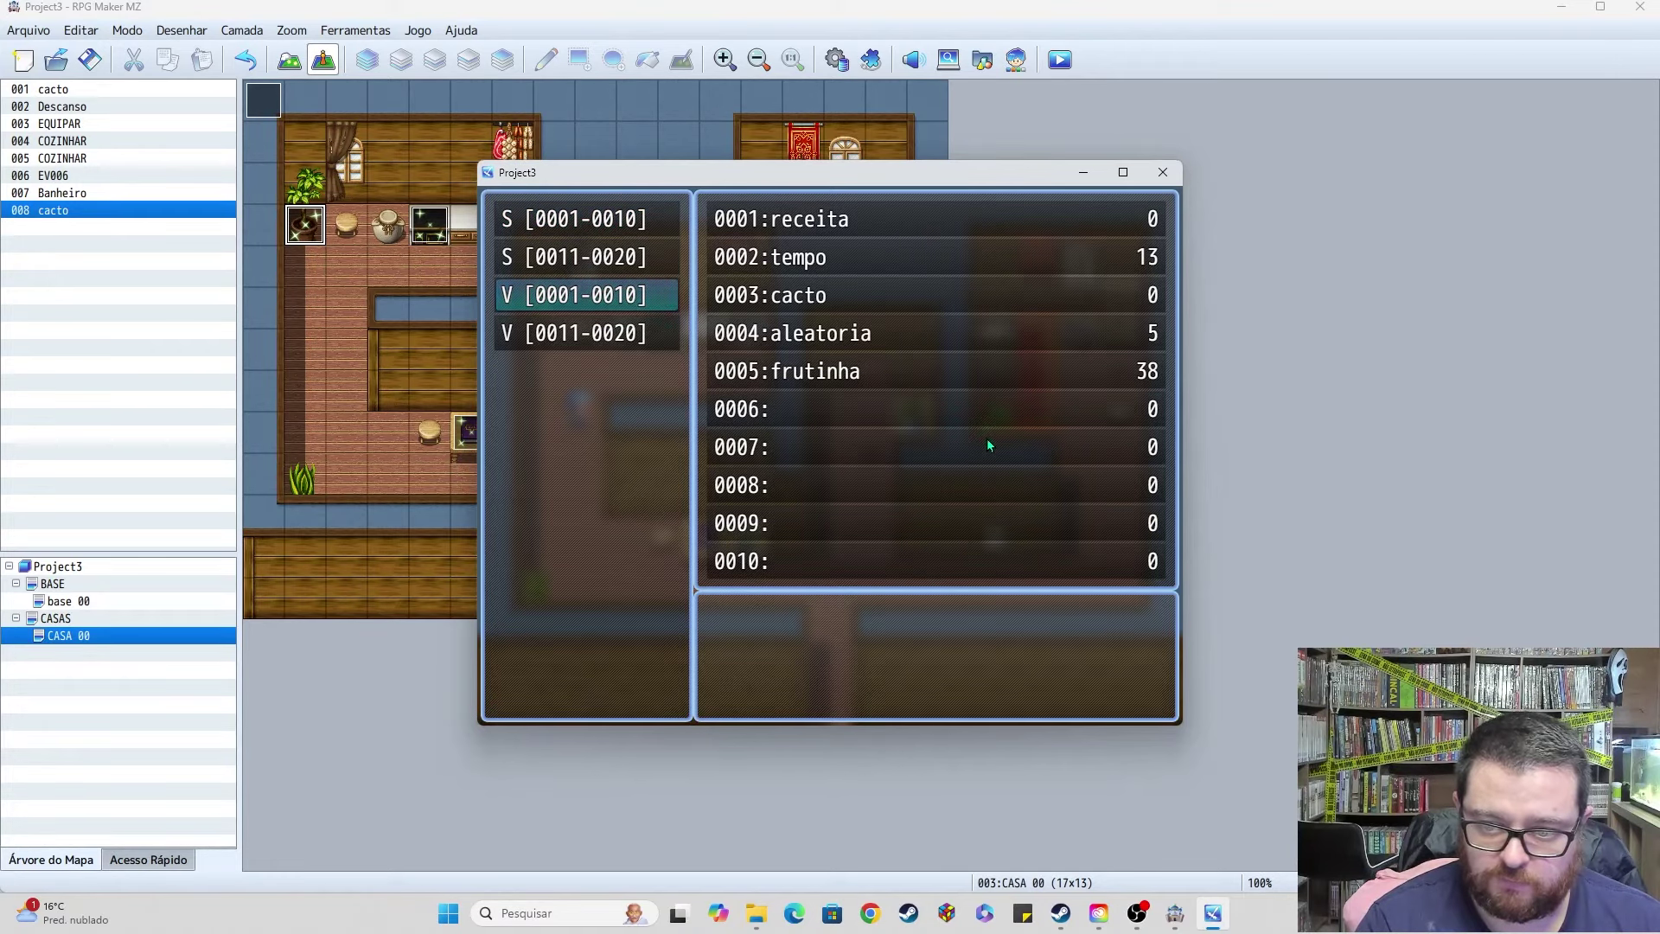
key(Escape)
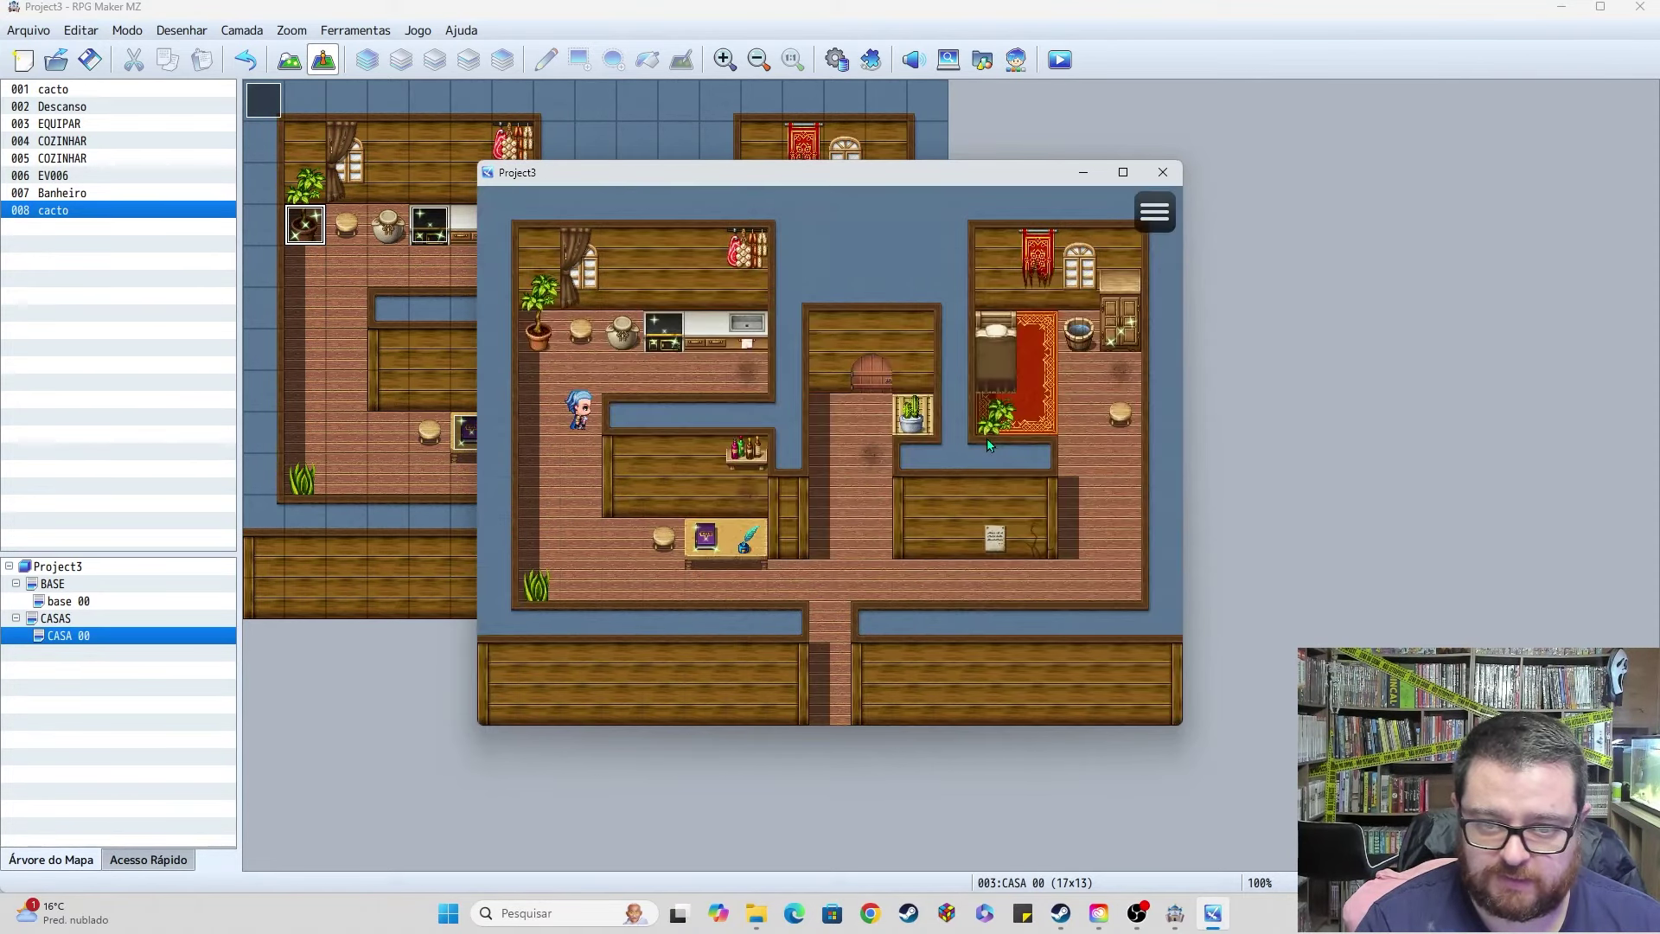
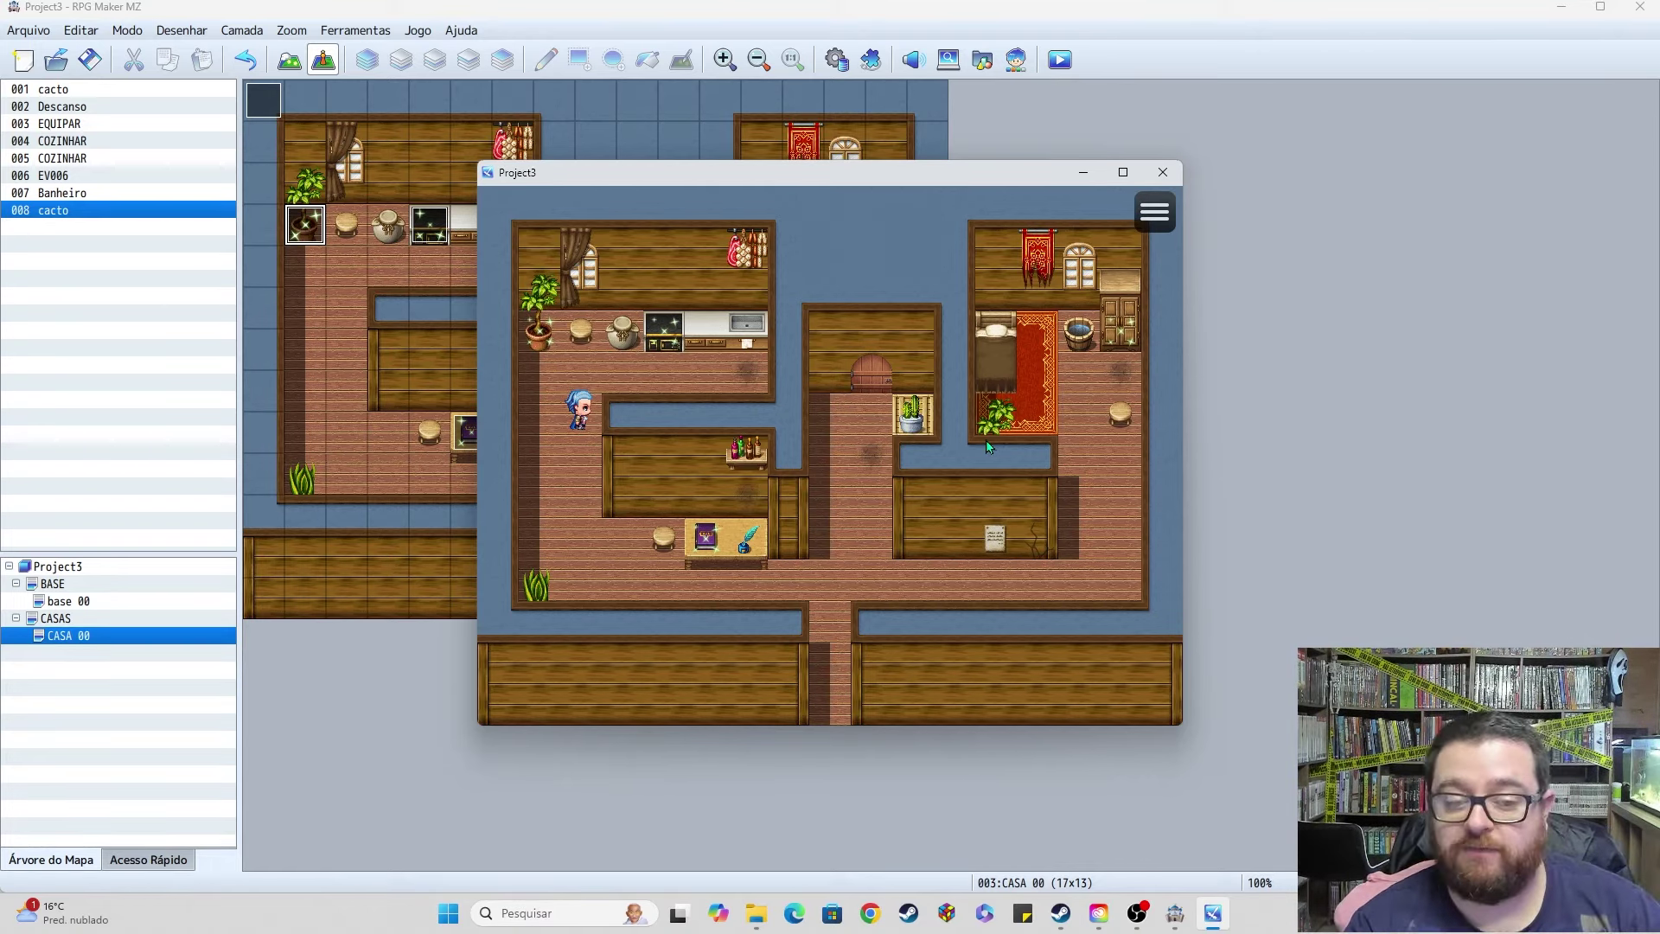
Step: Return to the potted plant and collect its fruits a second time
key(Up)
key(Up)
key(Return)
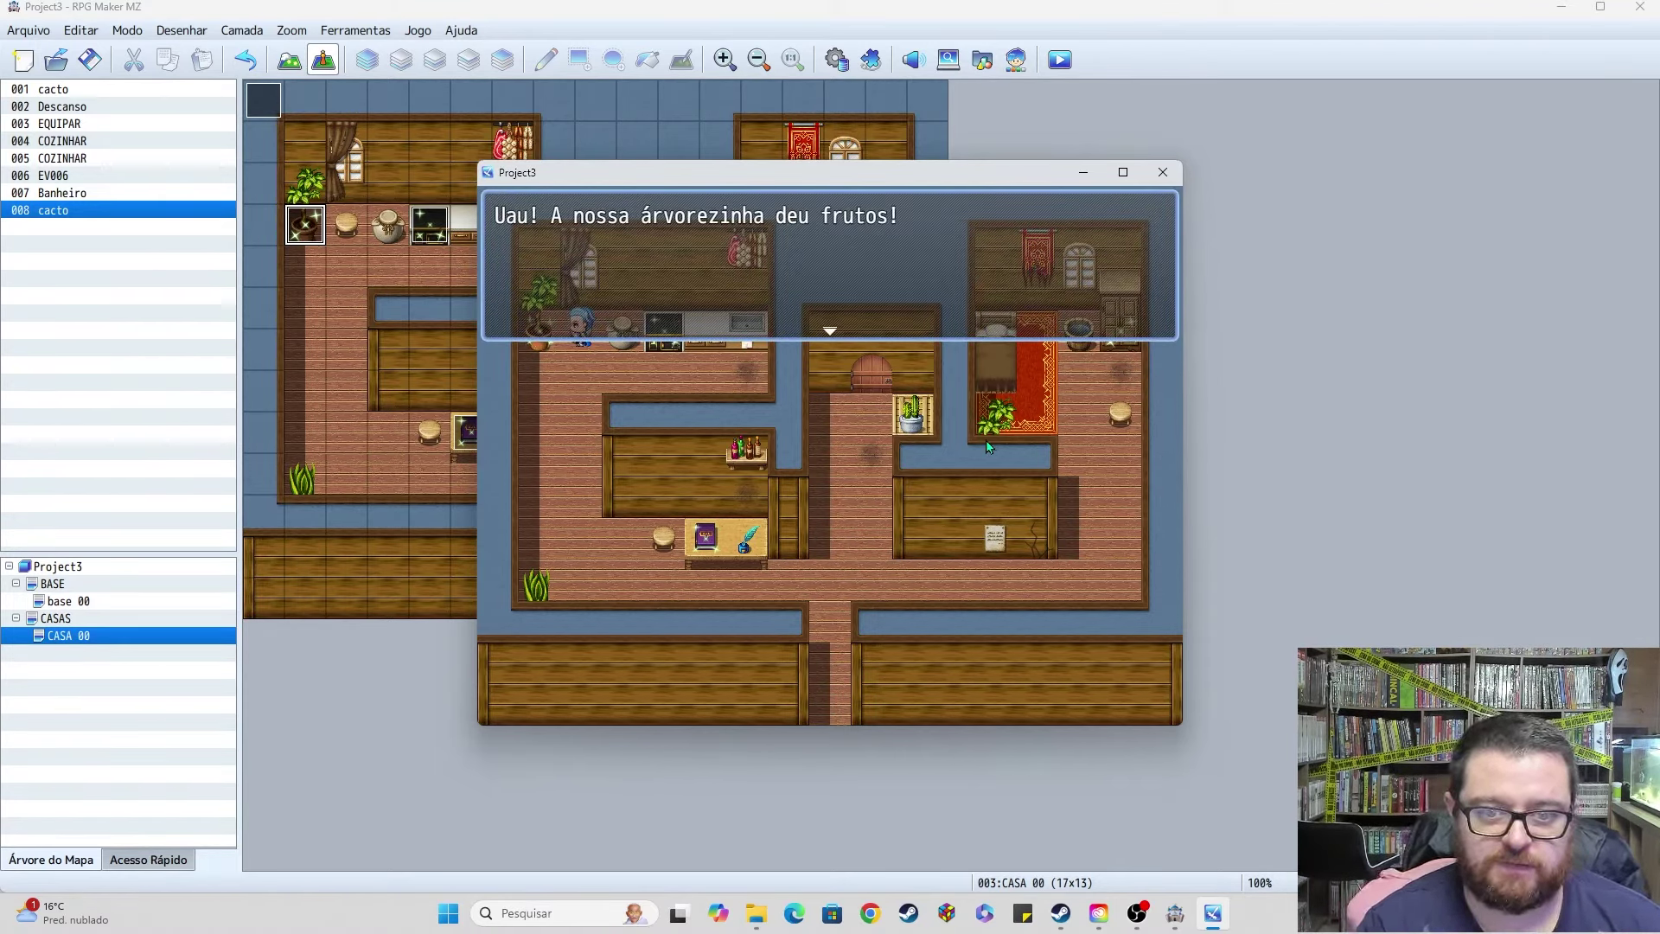
key(Return)
Step: Examine the quantity of collected fruits in the character's item inventory, then return to the map
key(Down)
key(Down)
key(Escape)
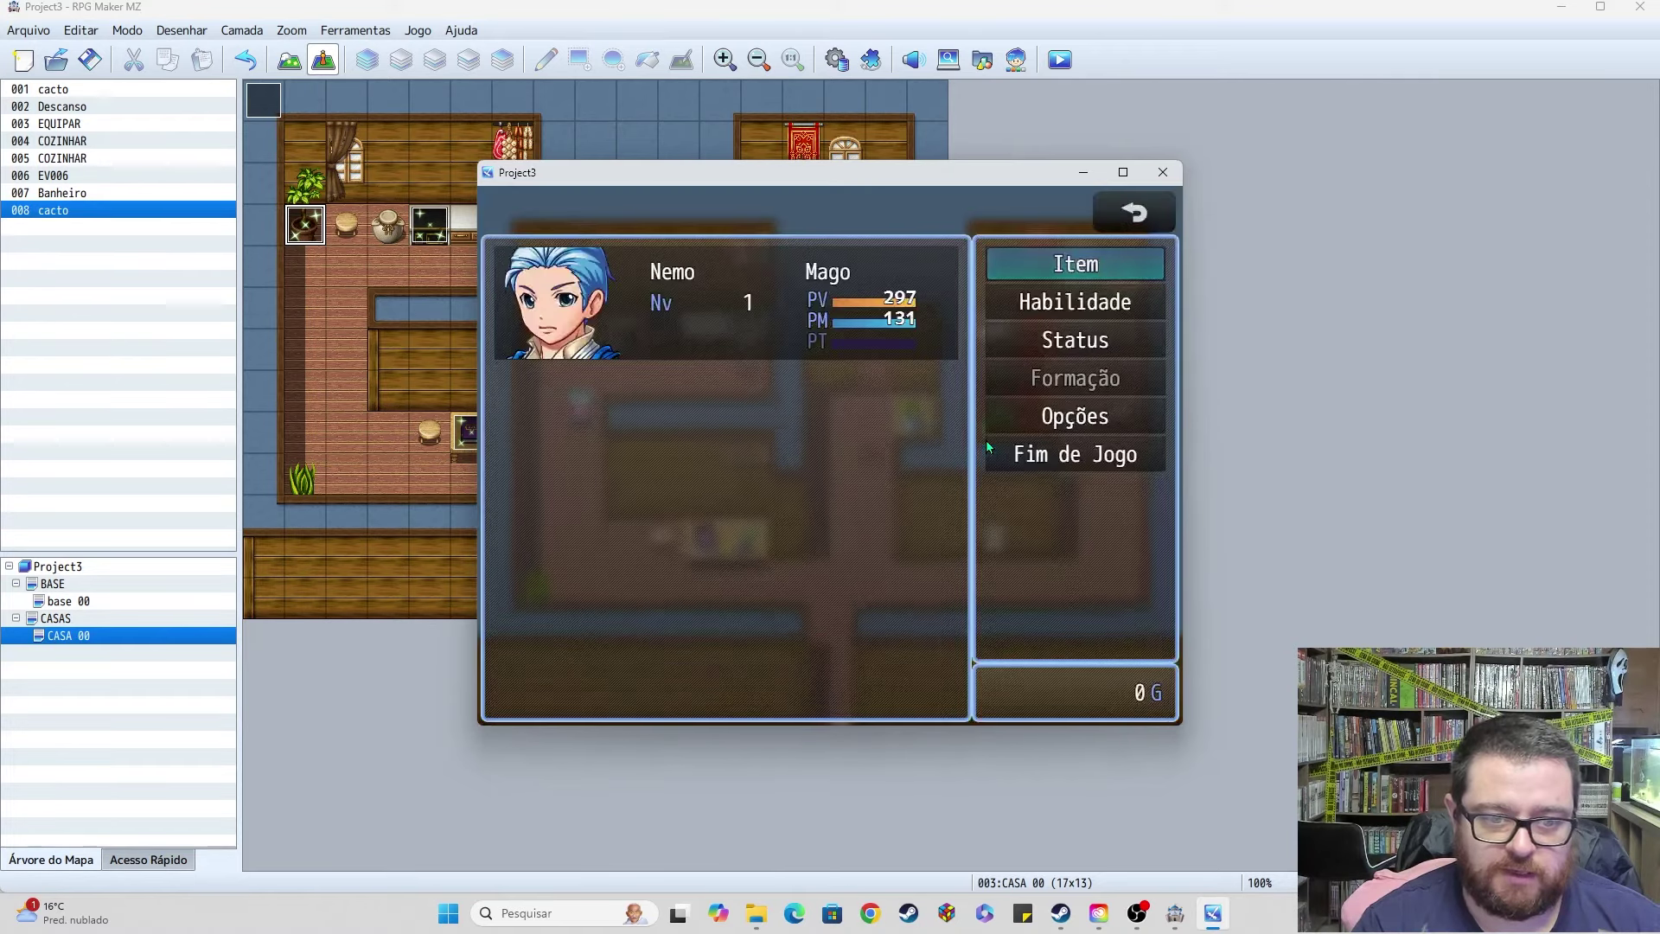
key(Return)
key(Return)
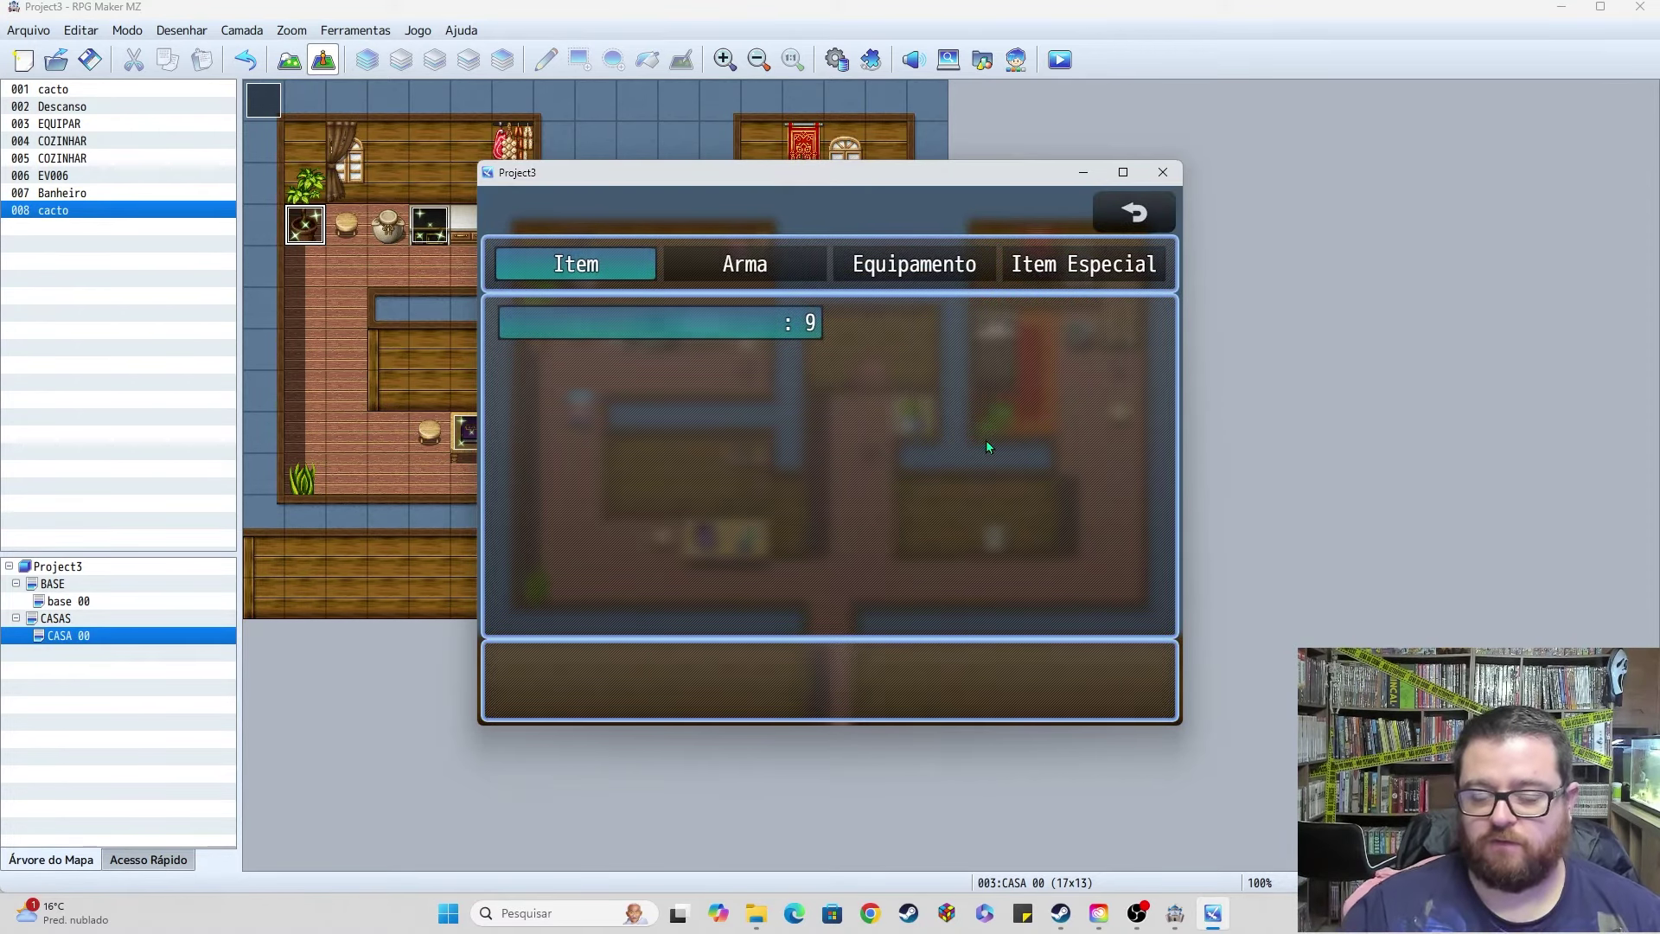
key(Escape)
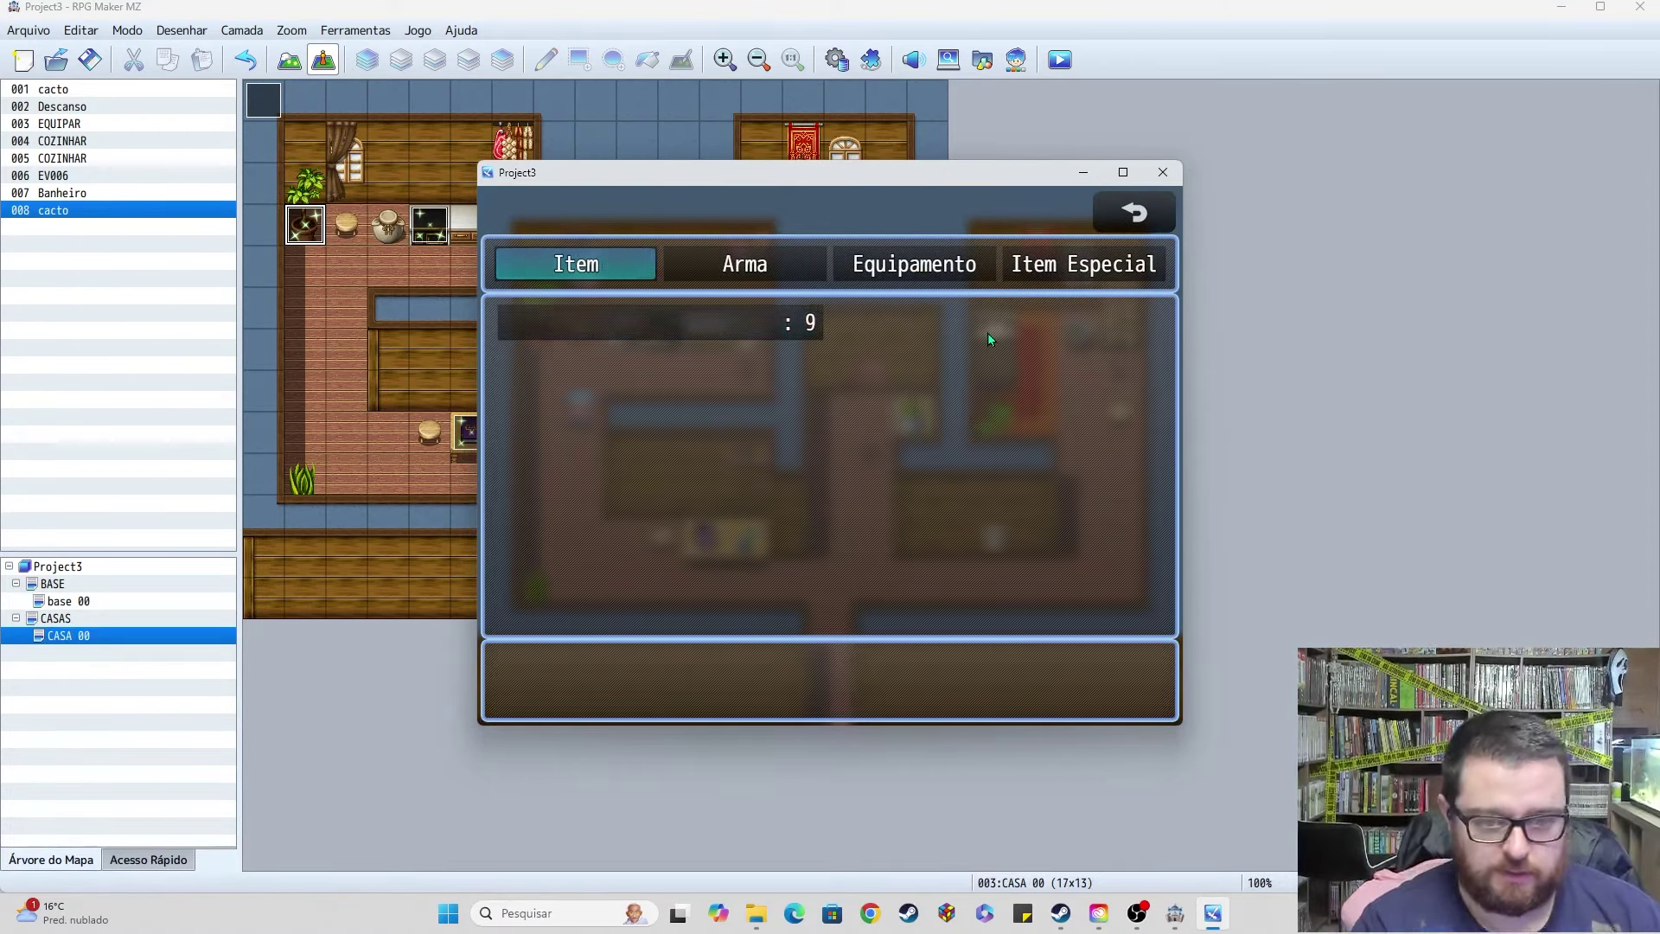
key(Escape)
key(Escape)
key(Up)
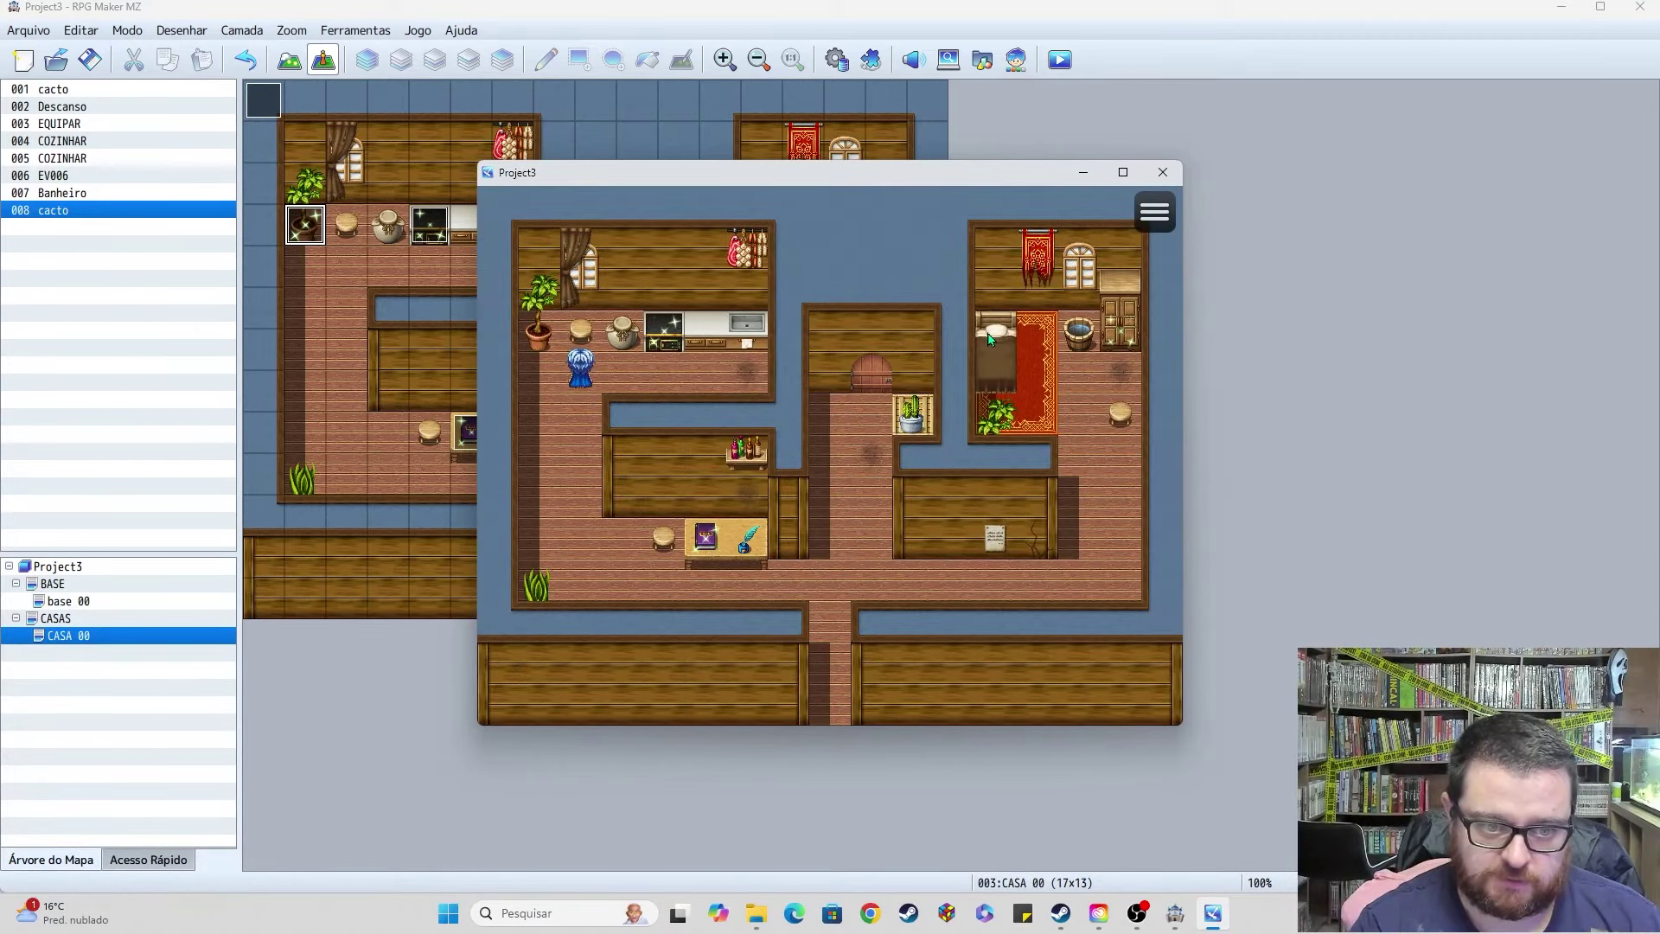
key(Down)
key(Down)
key(Down)
key(Up)
key(Up)
key(Up)
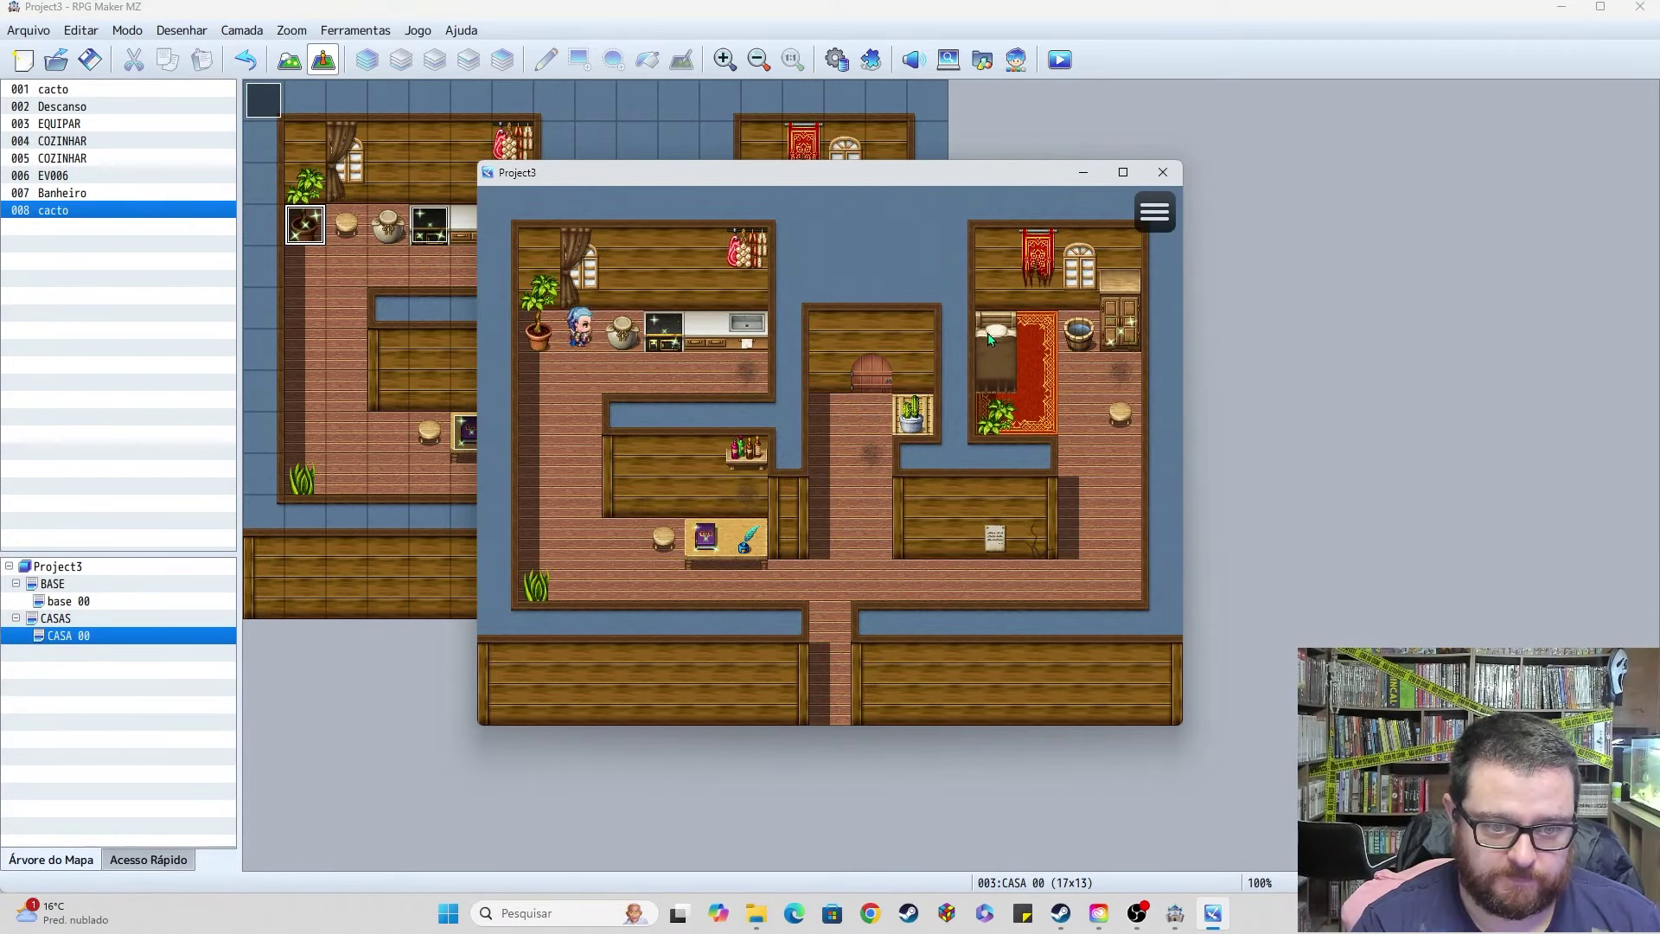
key(Right)
key(Right)
key(Left)
key(Left)
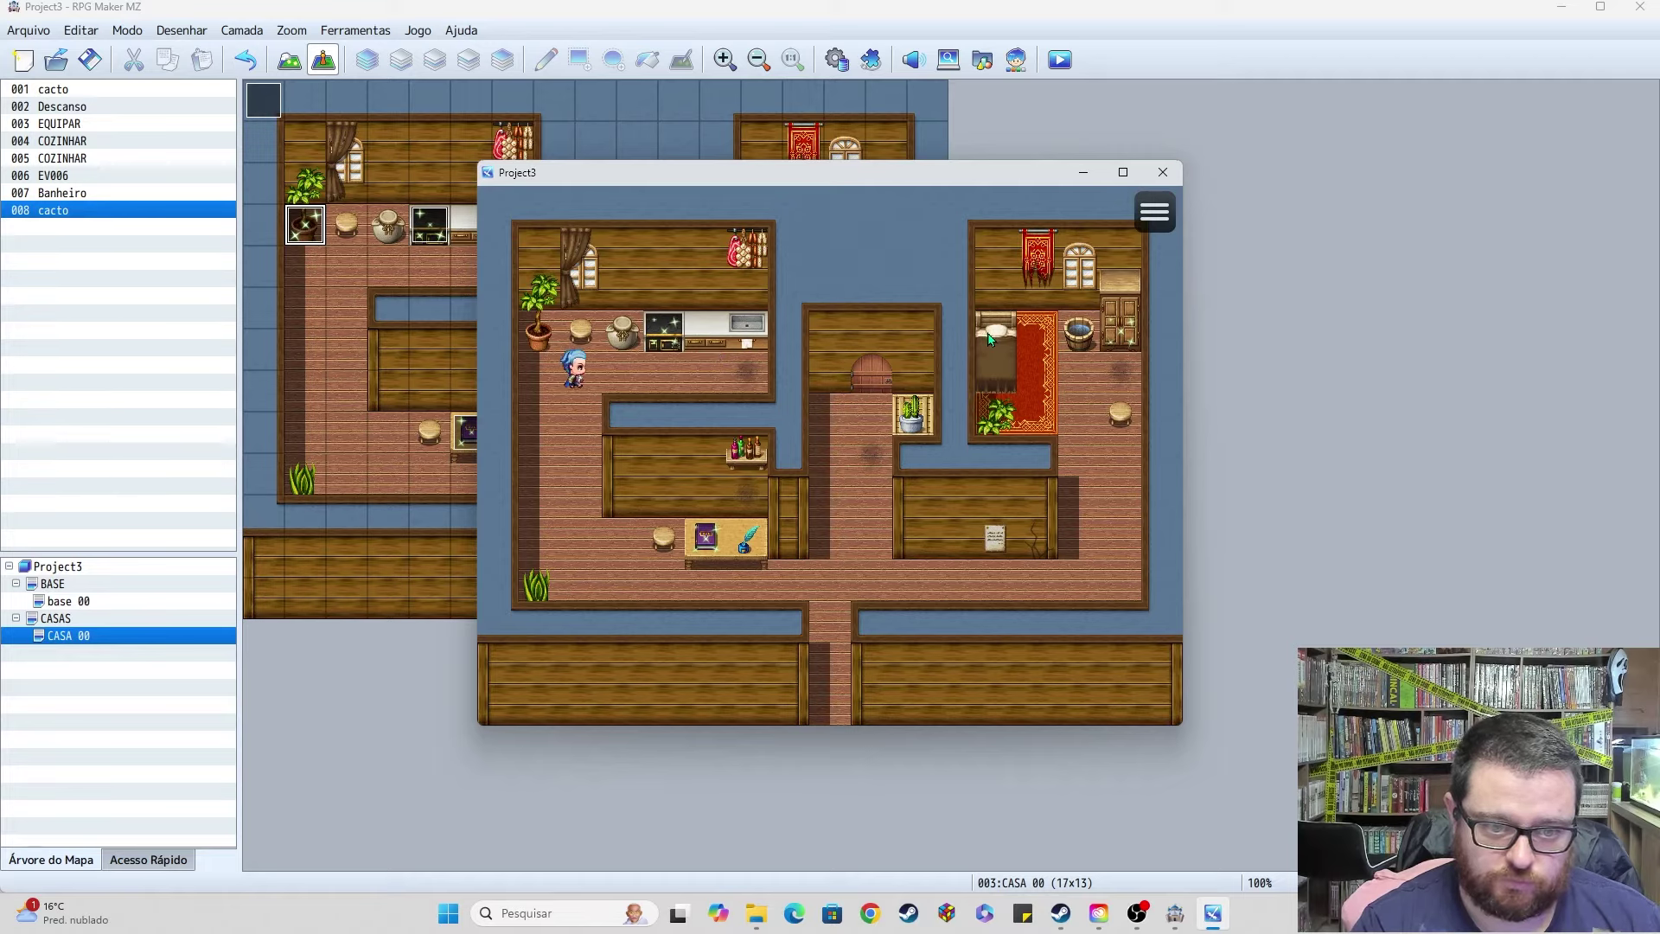
key(Right)
key(Right)
key(Right)
key(Right)
key(Left)
key(Left)
key(Left)
key(Left)
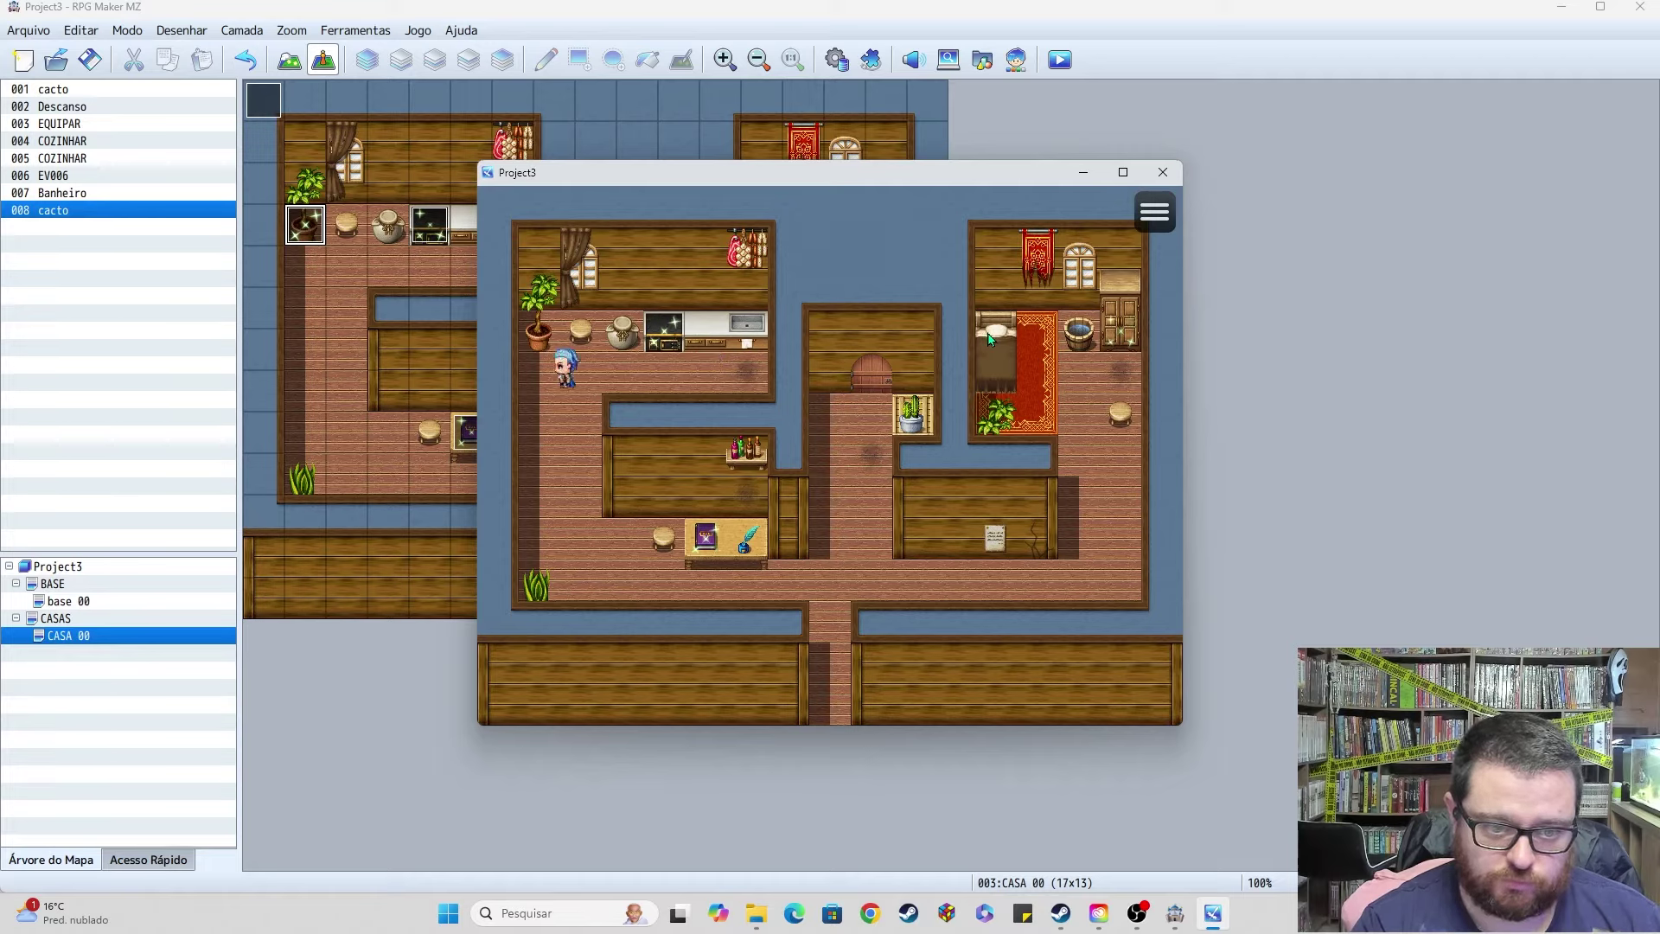
key(Right)
key(Right)
key(Right)
key(Left)
key(Left)
key(Left)
key(Right)
key(Right)
key(Right)
key(Right)
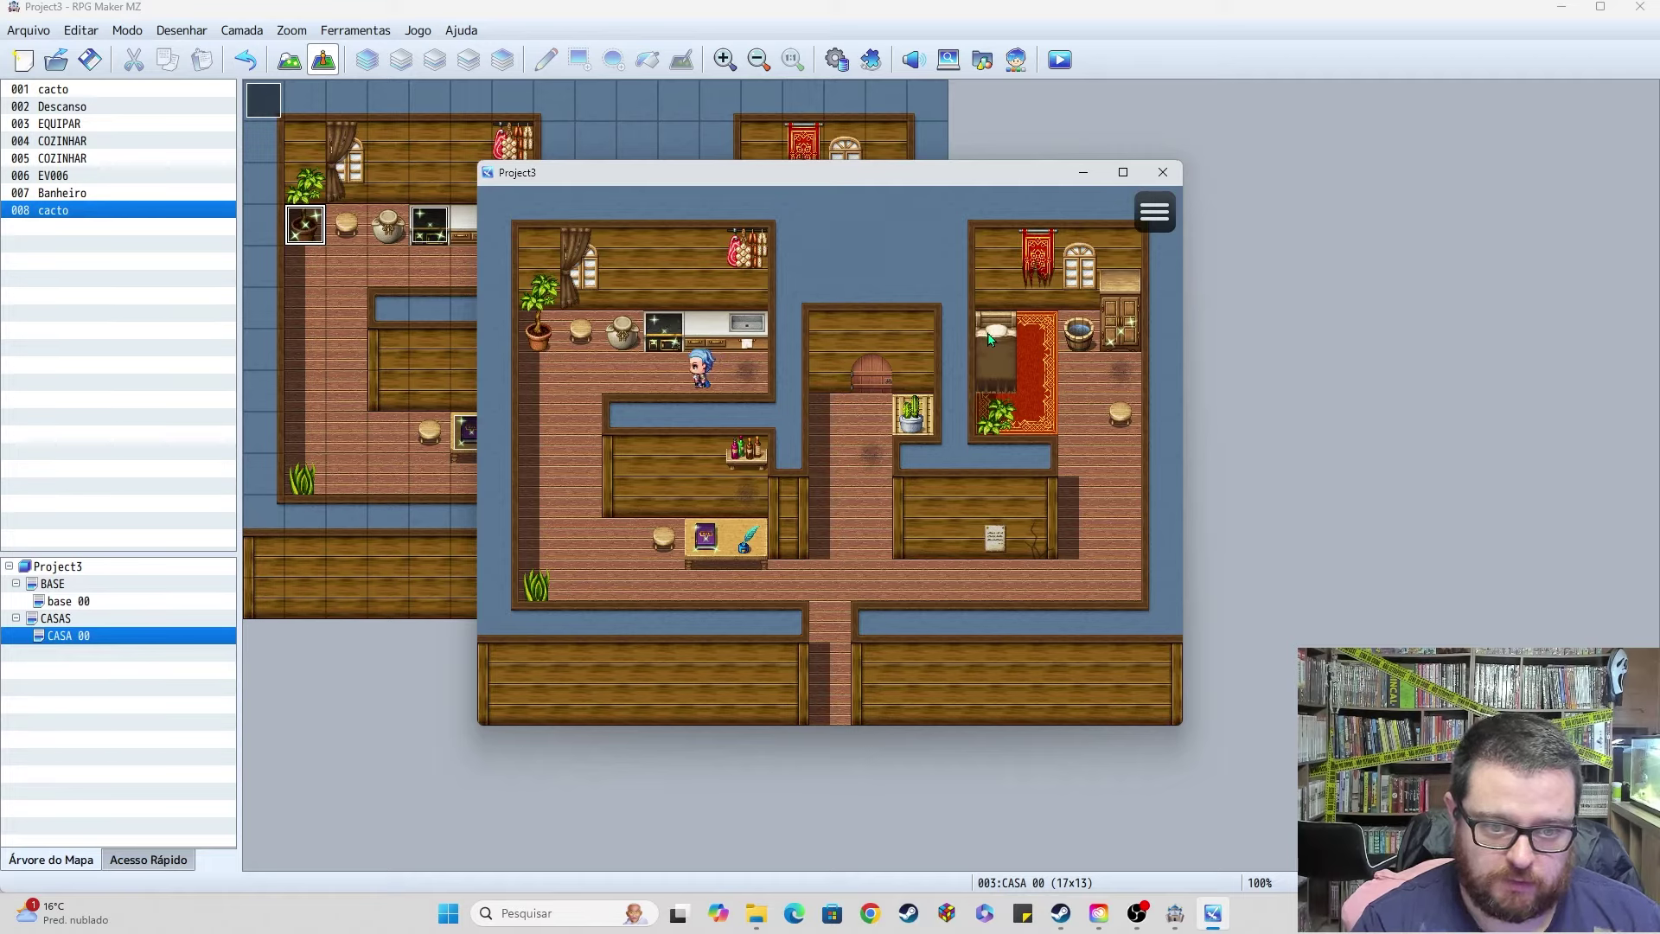
key(Left)
key(Left)
key(Left)
key(Left)
key(Right)
key(Right)
key(Right)
key(Right)
key(Left)
key(Left)
key(Left)
key(Left)
key(Left)
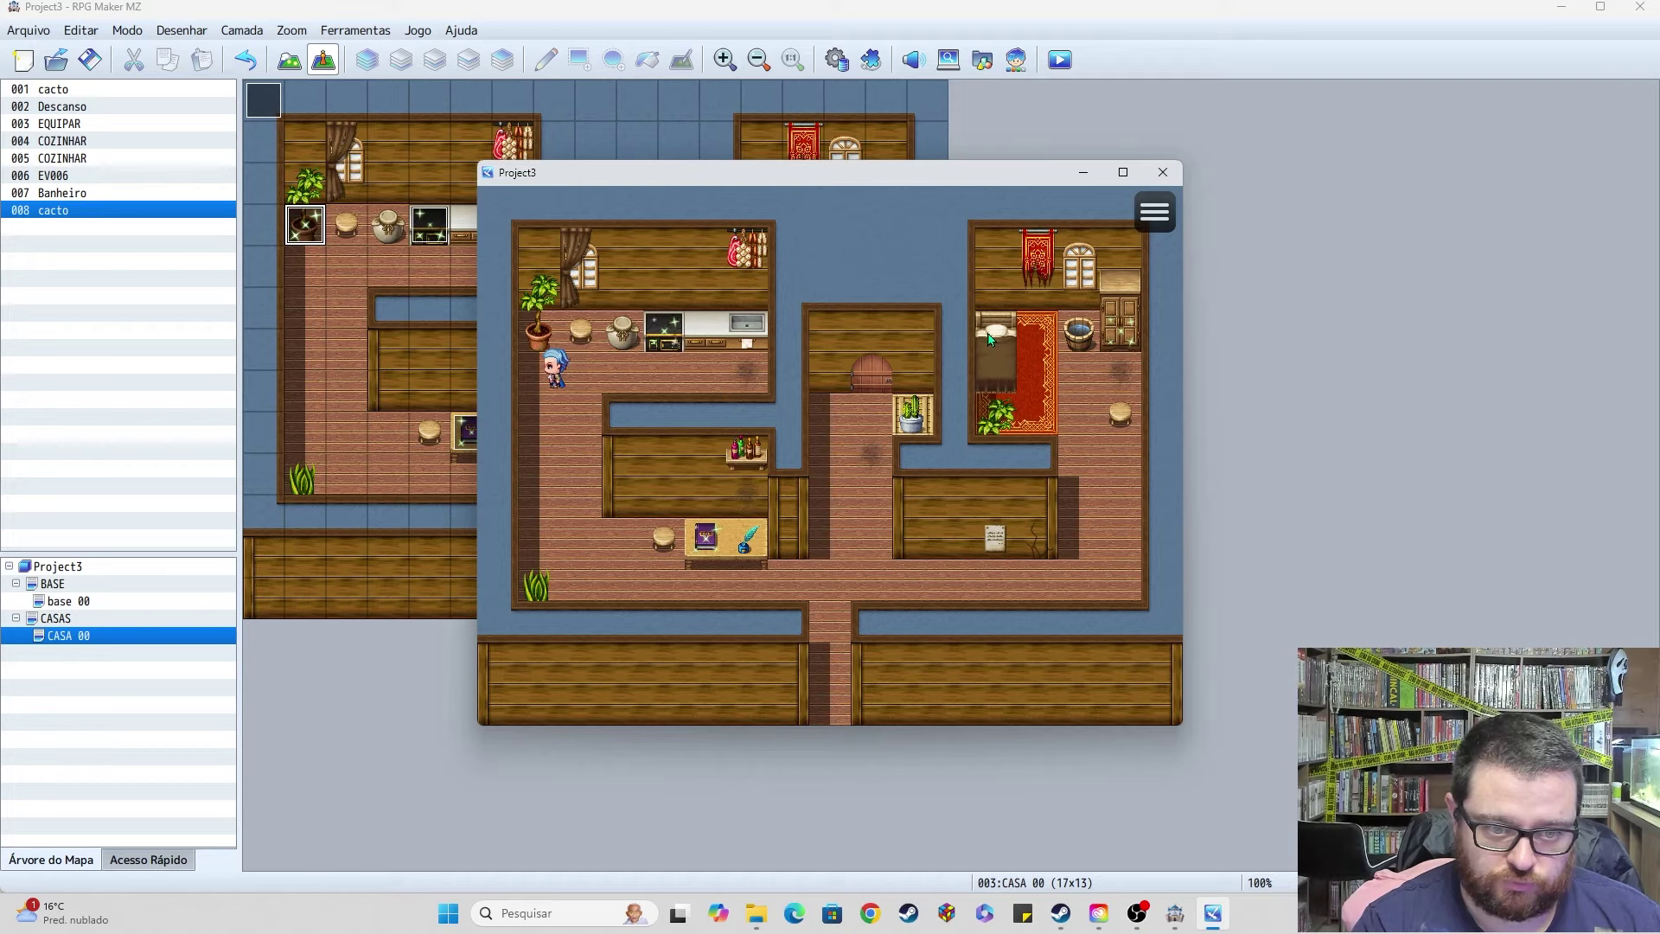
key(Down)
key(Down)
key(Down)
key(Down)
key(Down)
key(Right)
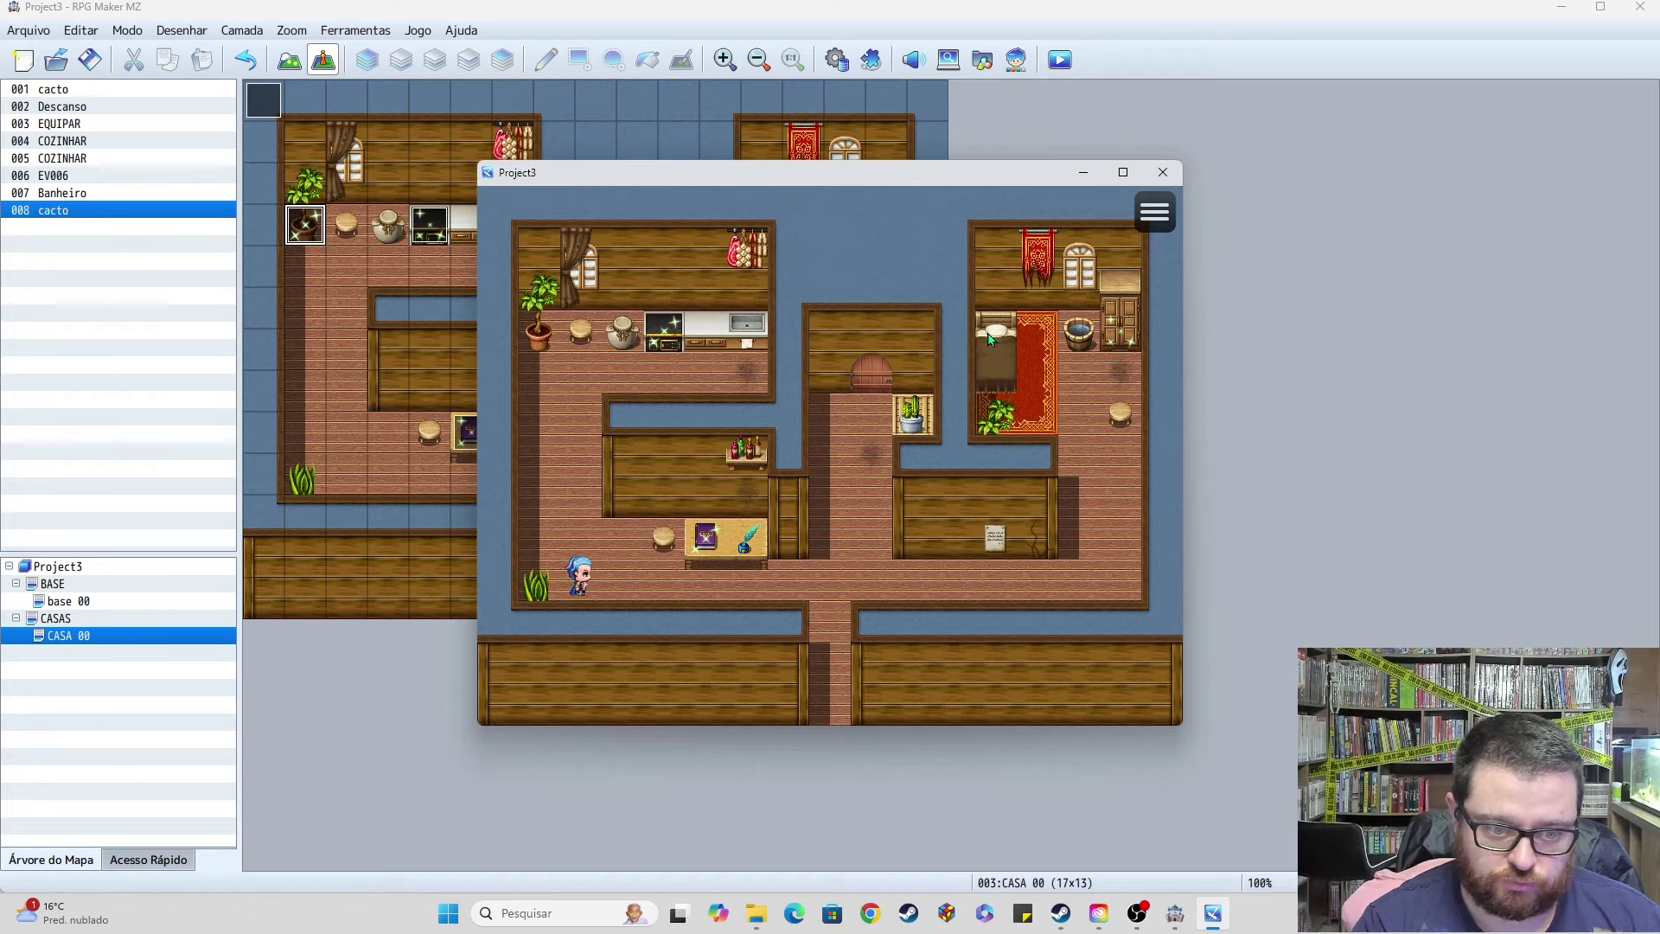
key(Up)
key(Left)
key(Up)
key(Down)
key(Down)
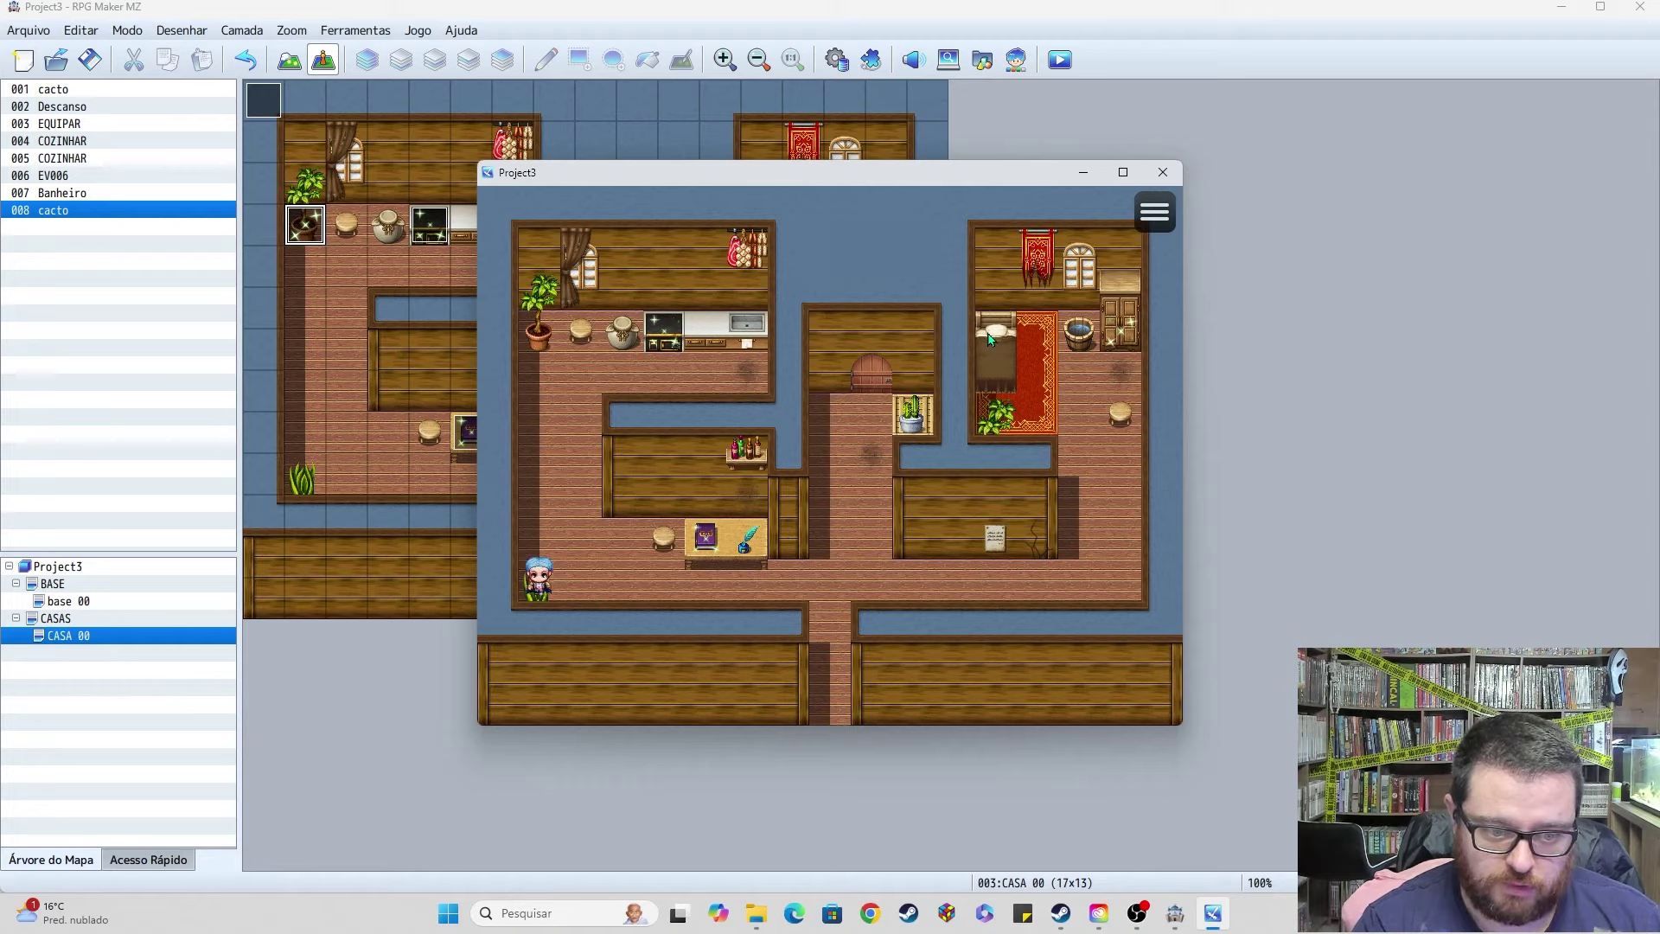
key(Right)
key(Up)
key(Up)
key(Up)
key(Left)
key(Up)
key(Up)
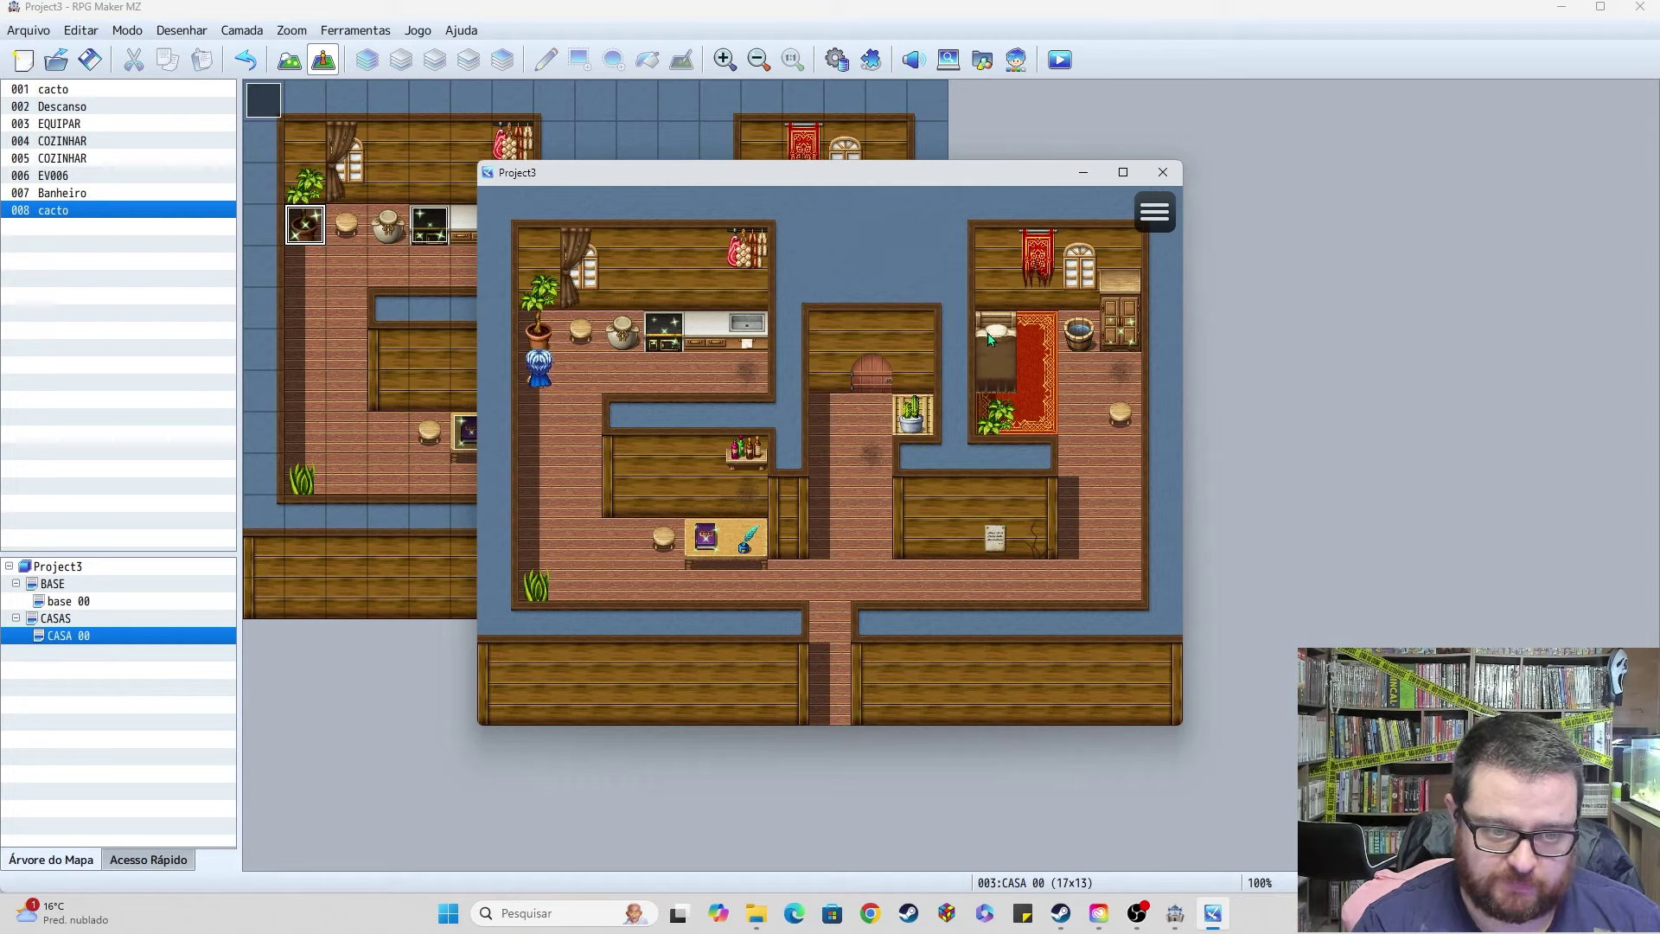
key(Right)
key(Up)
key(Down)
key(Down)
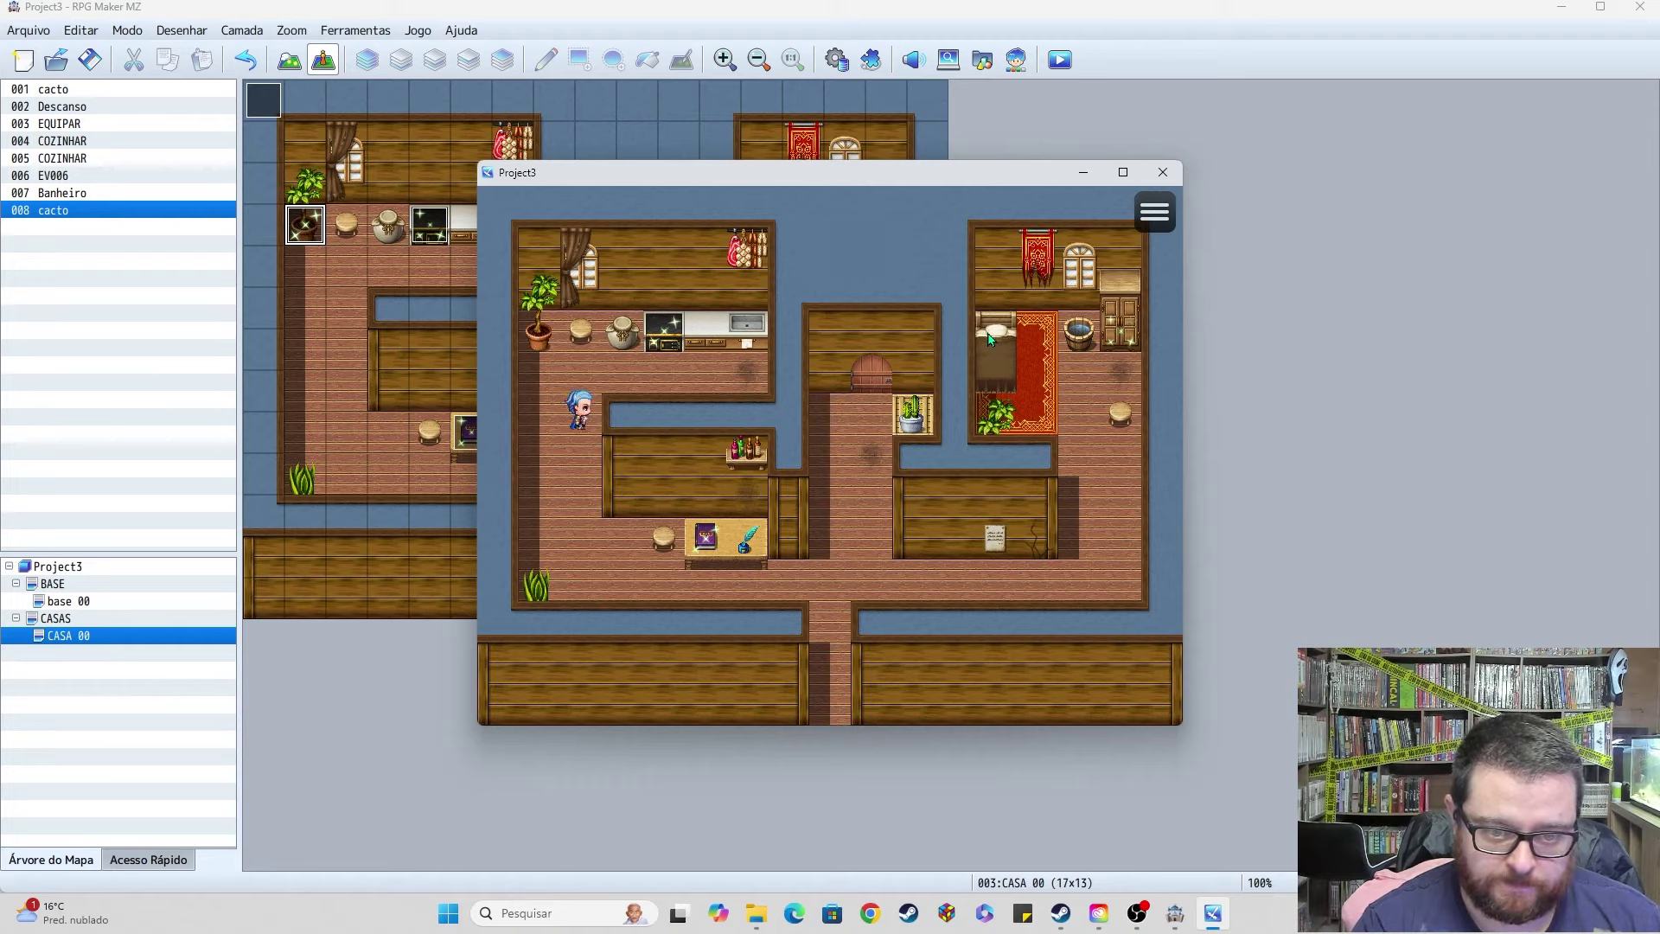
key(Up)
key(Right)
key(Right)
key(Right)
key(Right)
key(Left)
key(Left)
key(Left)
key(Left)
key(Left)
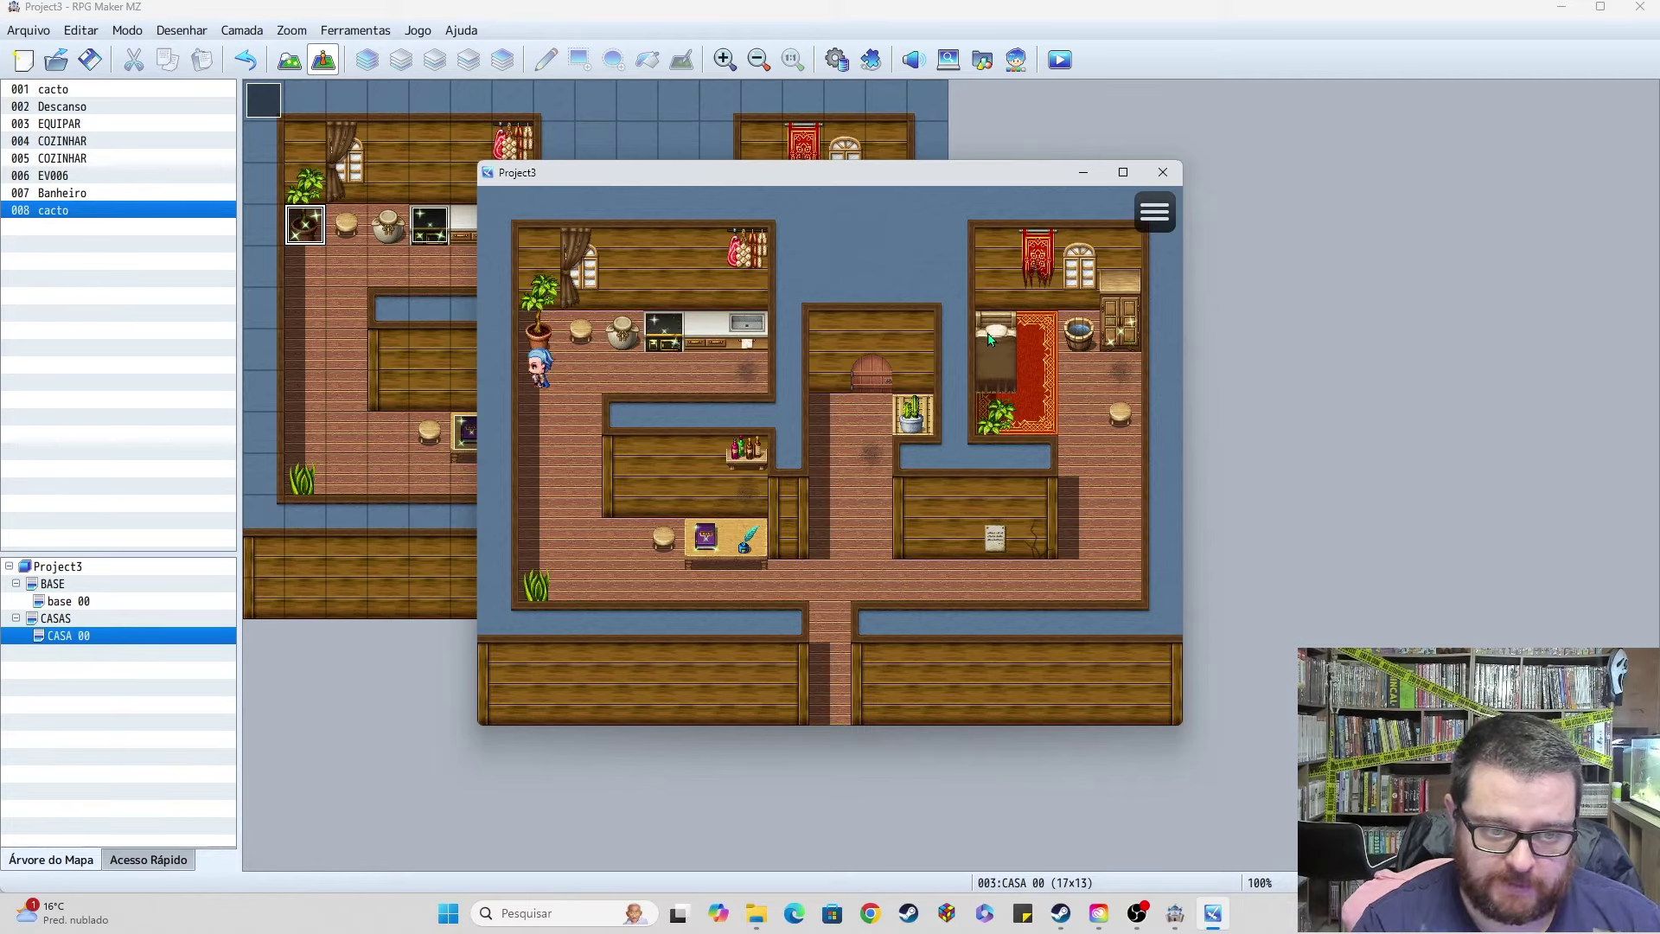
key(Right)
key(Down)
key(Down)
key(Down)
key(Left)
key(Up)
key(Up)
key(Up)
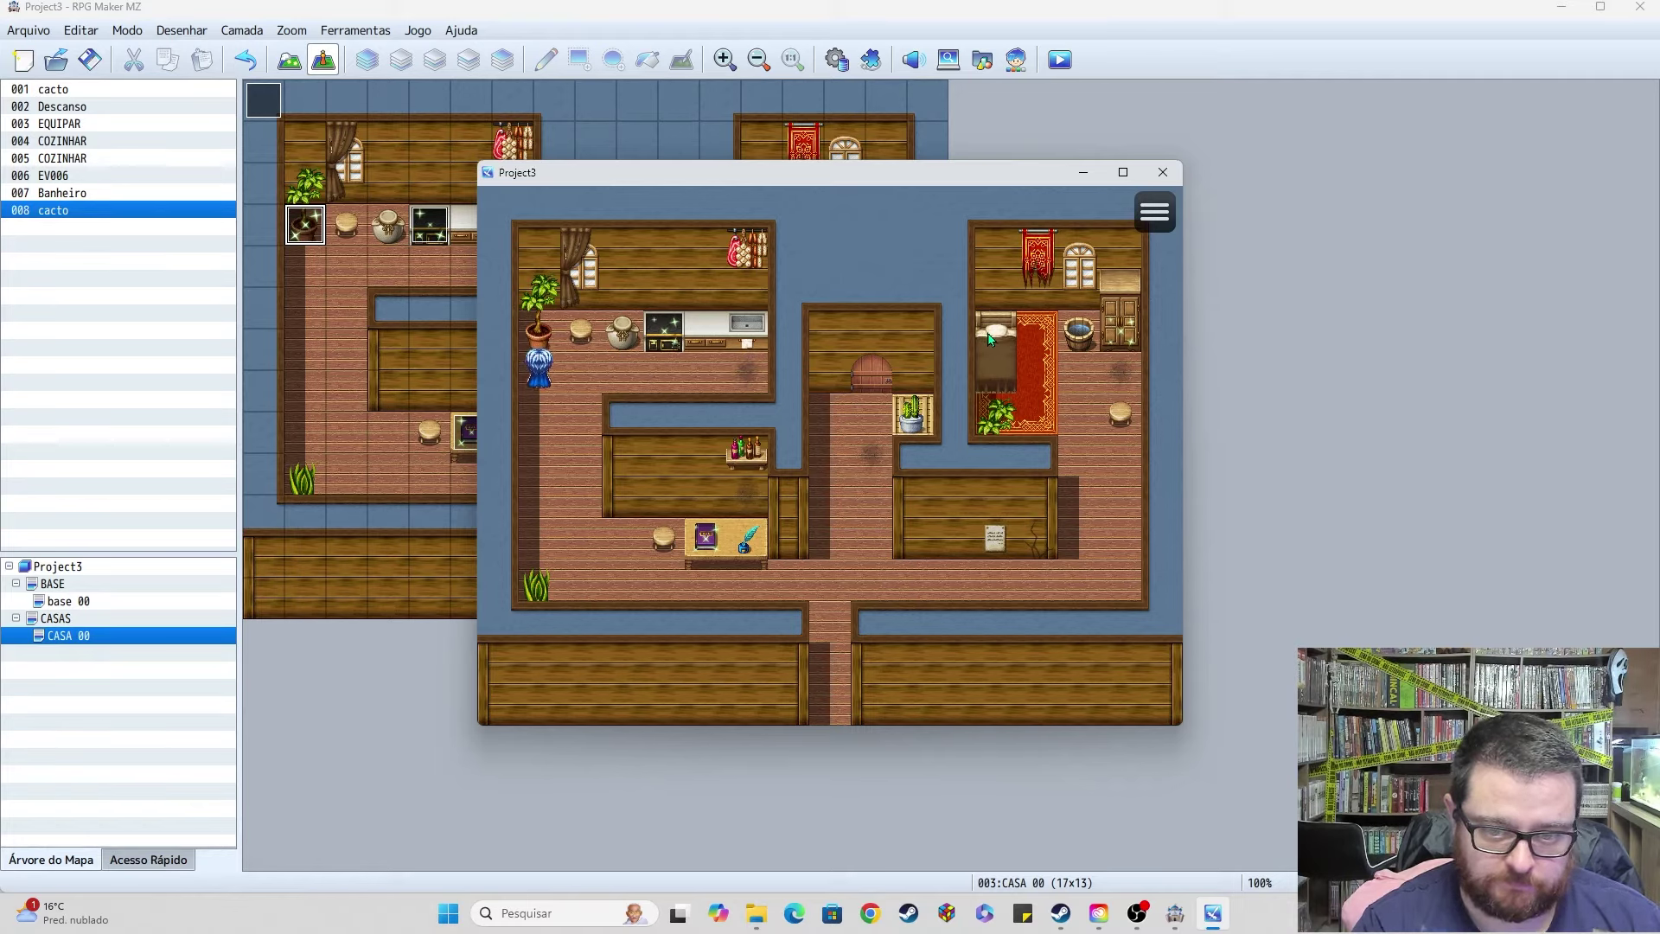
key(Right)
key(Right)
key(Right)
key(Right)
key(Right)
key(Left)
key(Left)
key(Left)
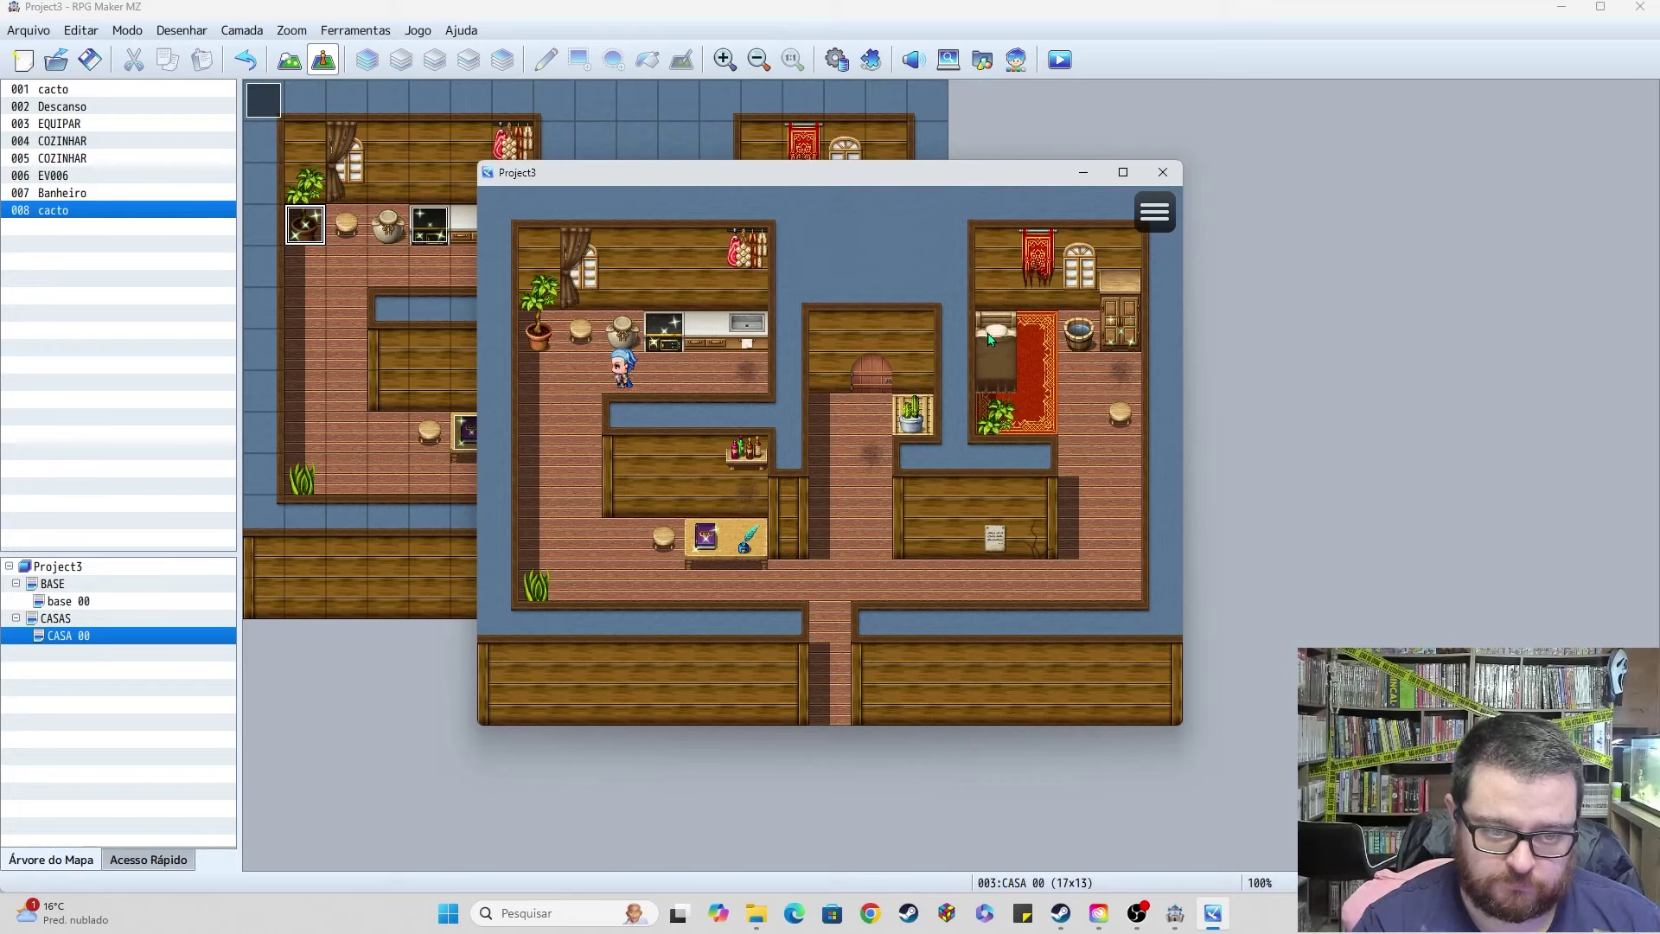
key(Left)
key(Left)
key(Down)
key(Down)
key(Down)
key(Down)
Step: Walk the character back up to the kitchen's potted plant and collect its fruits again
key(Up)
key(Up)
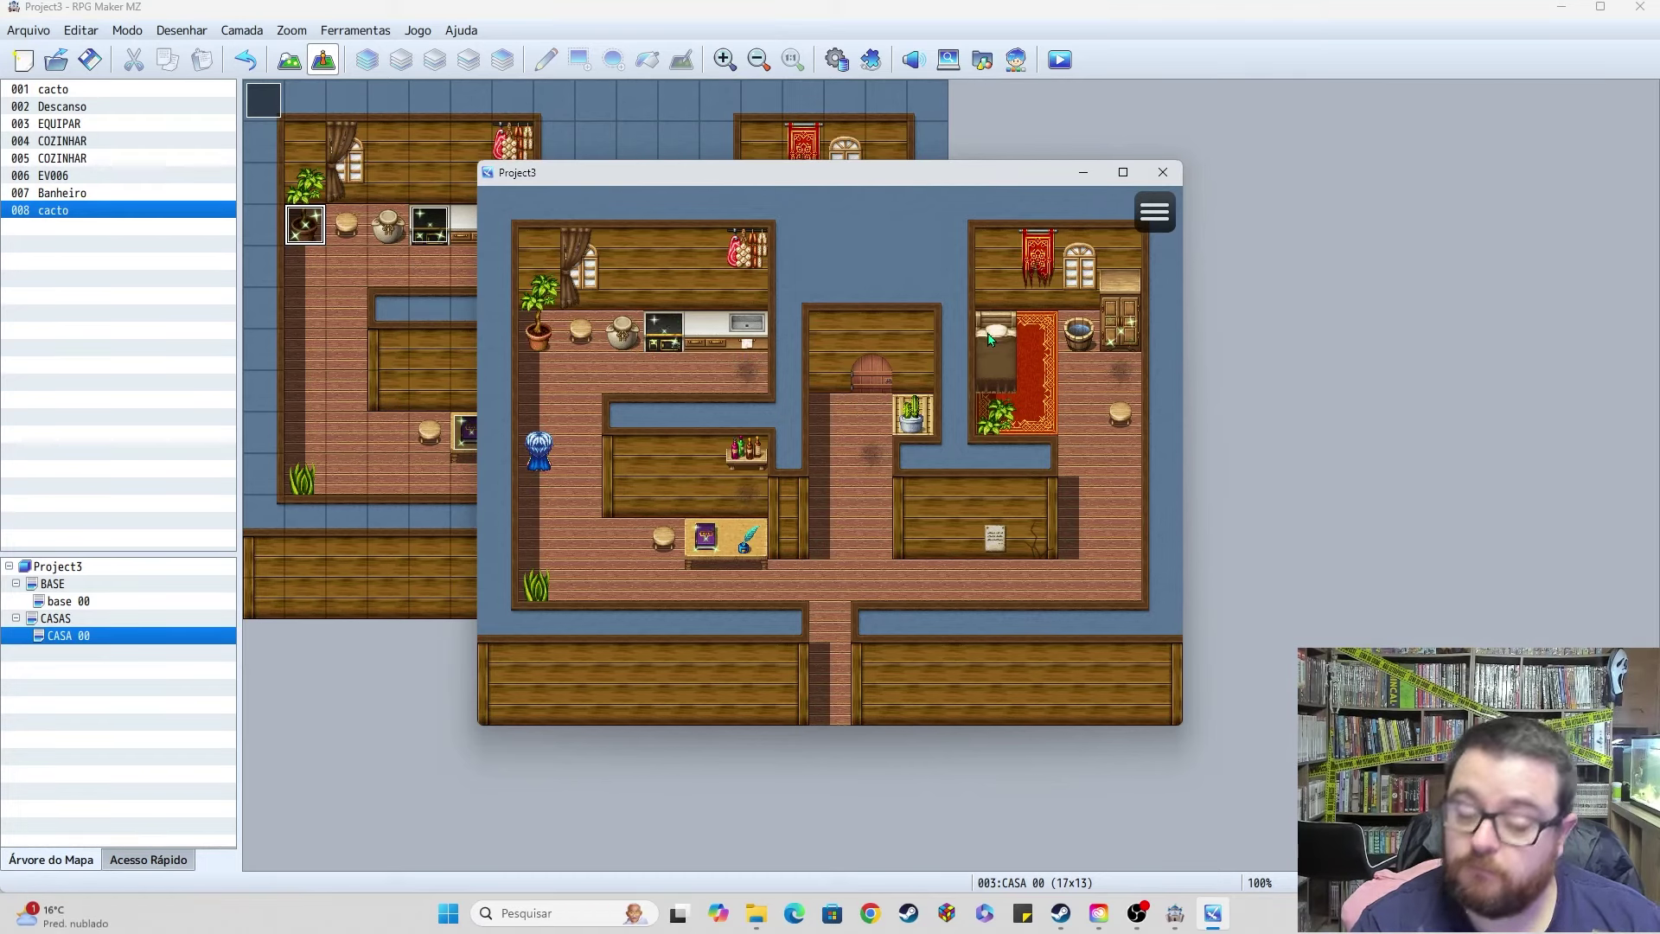
key(Up)
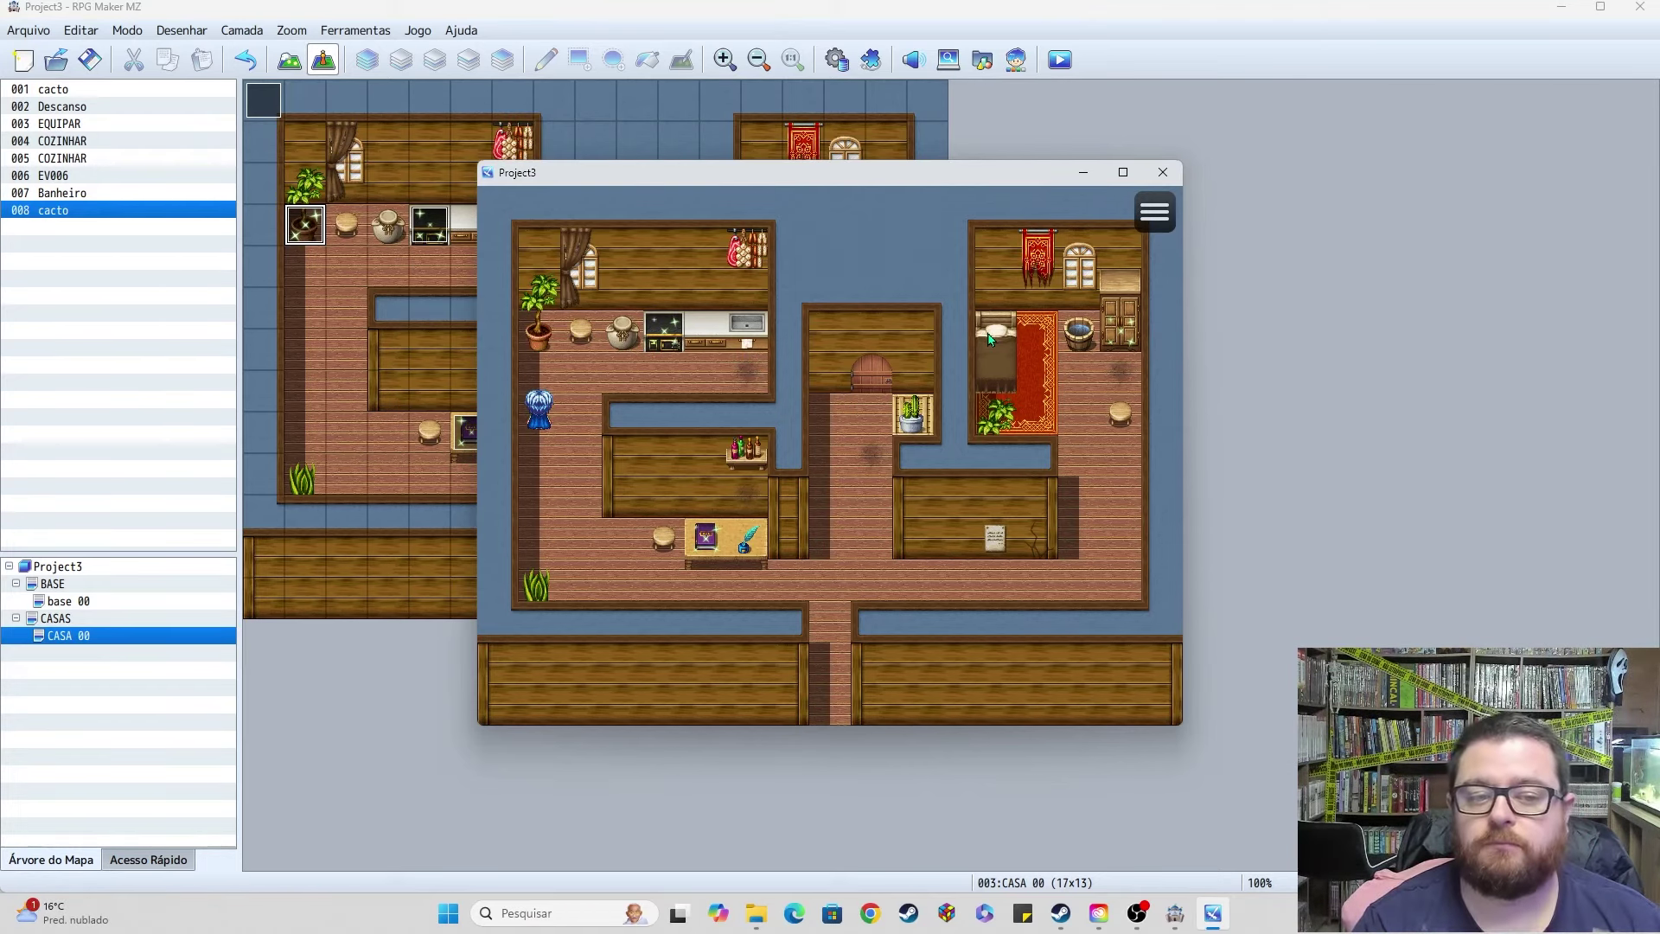
key(Up)
key(Return)
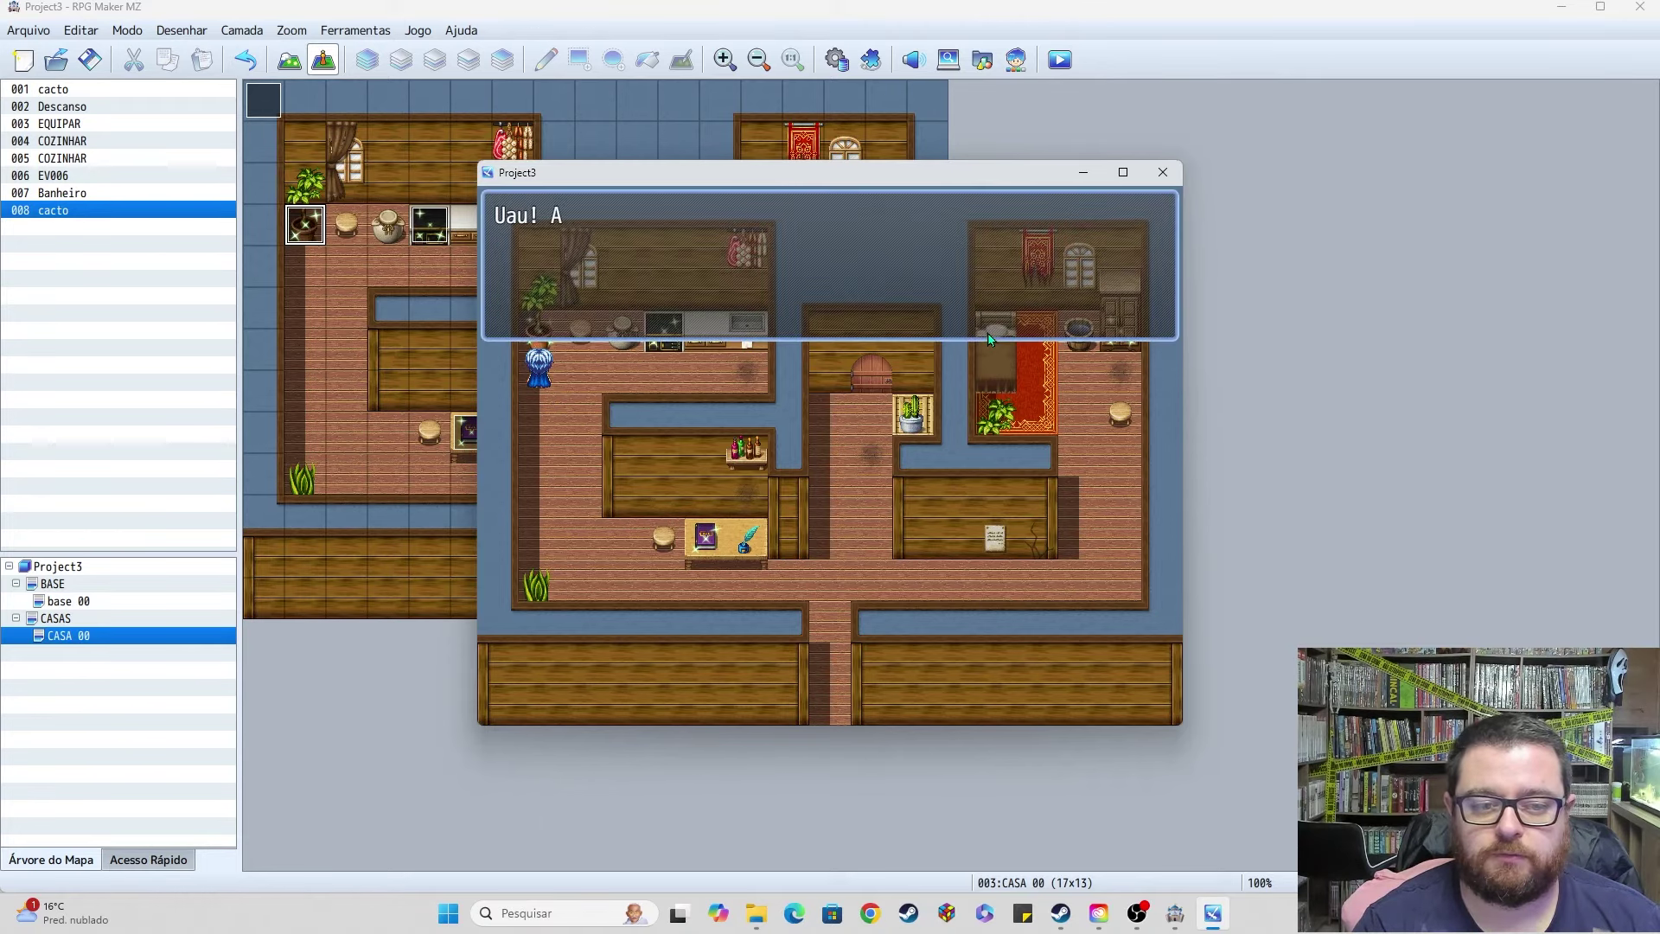
key(Return)
Step: Check the collected fruits in the character's item inventory, then close the playtest
key(Escape)
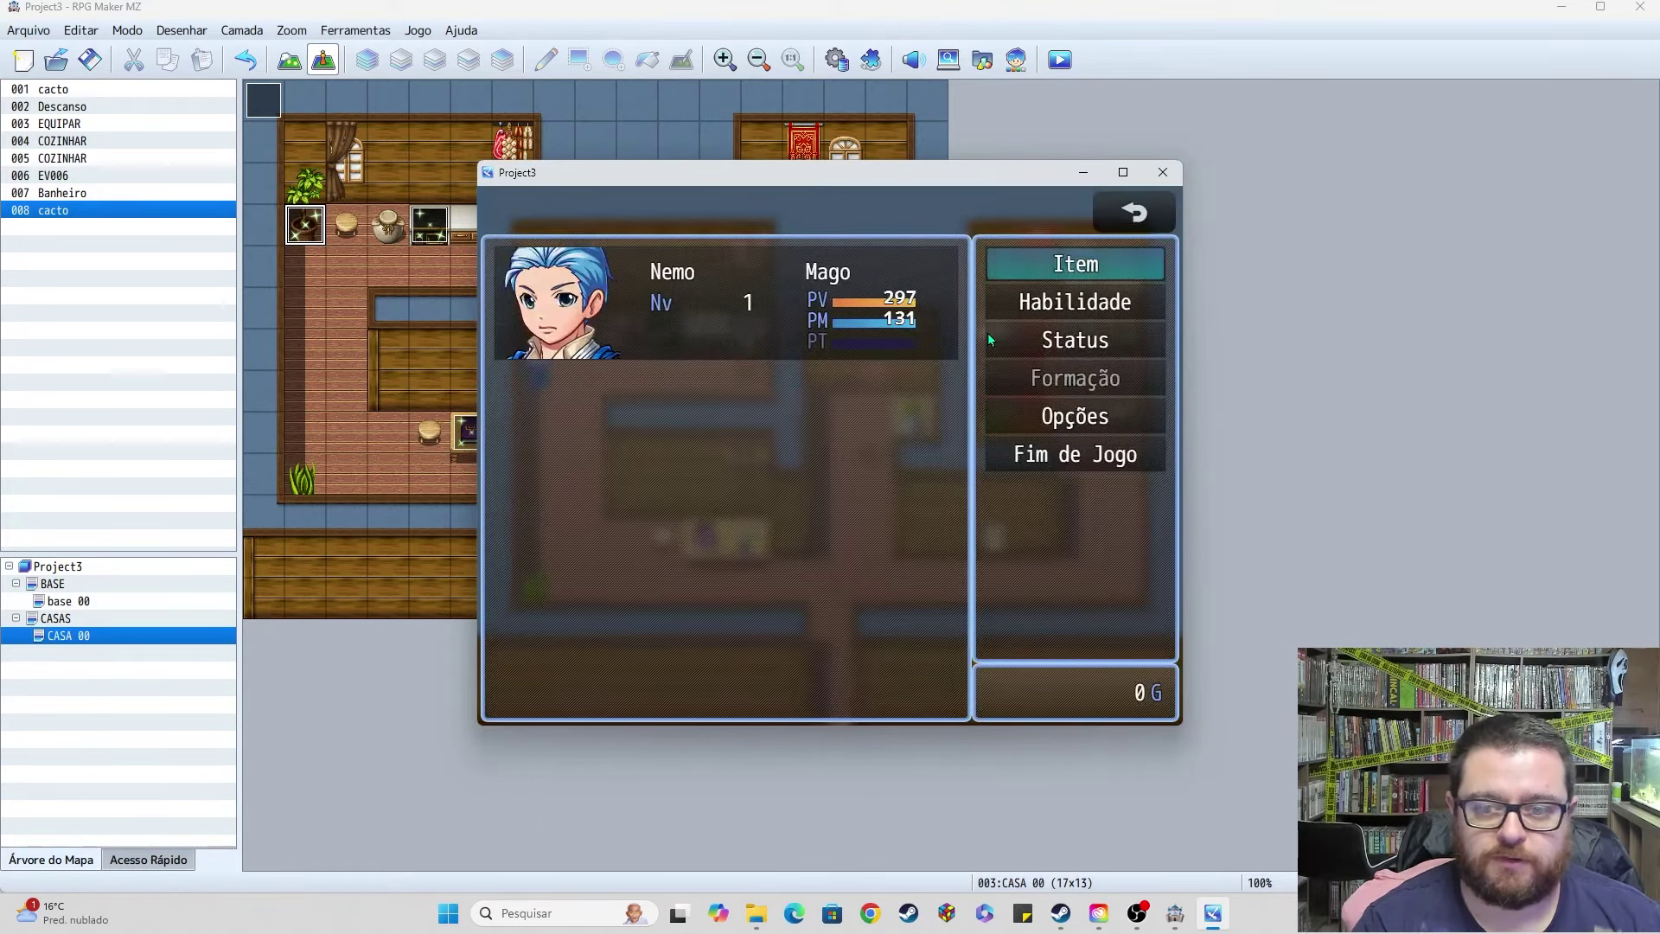
key(Return)
key(Escape)
key(Down)
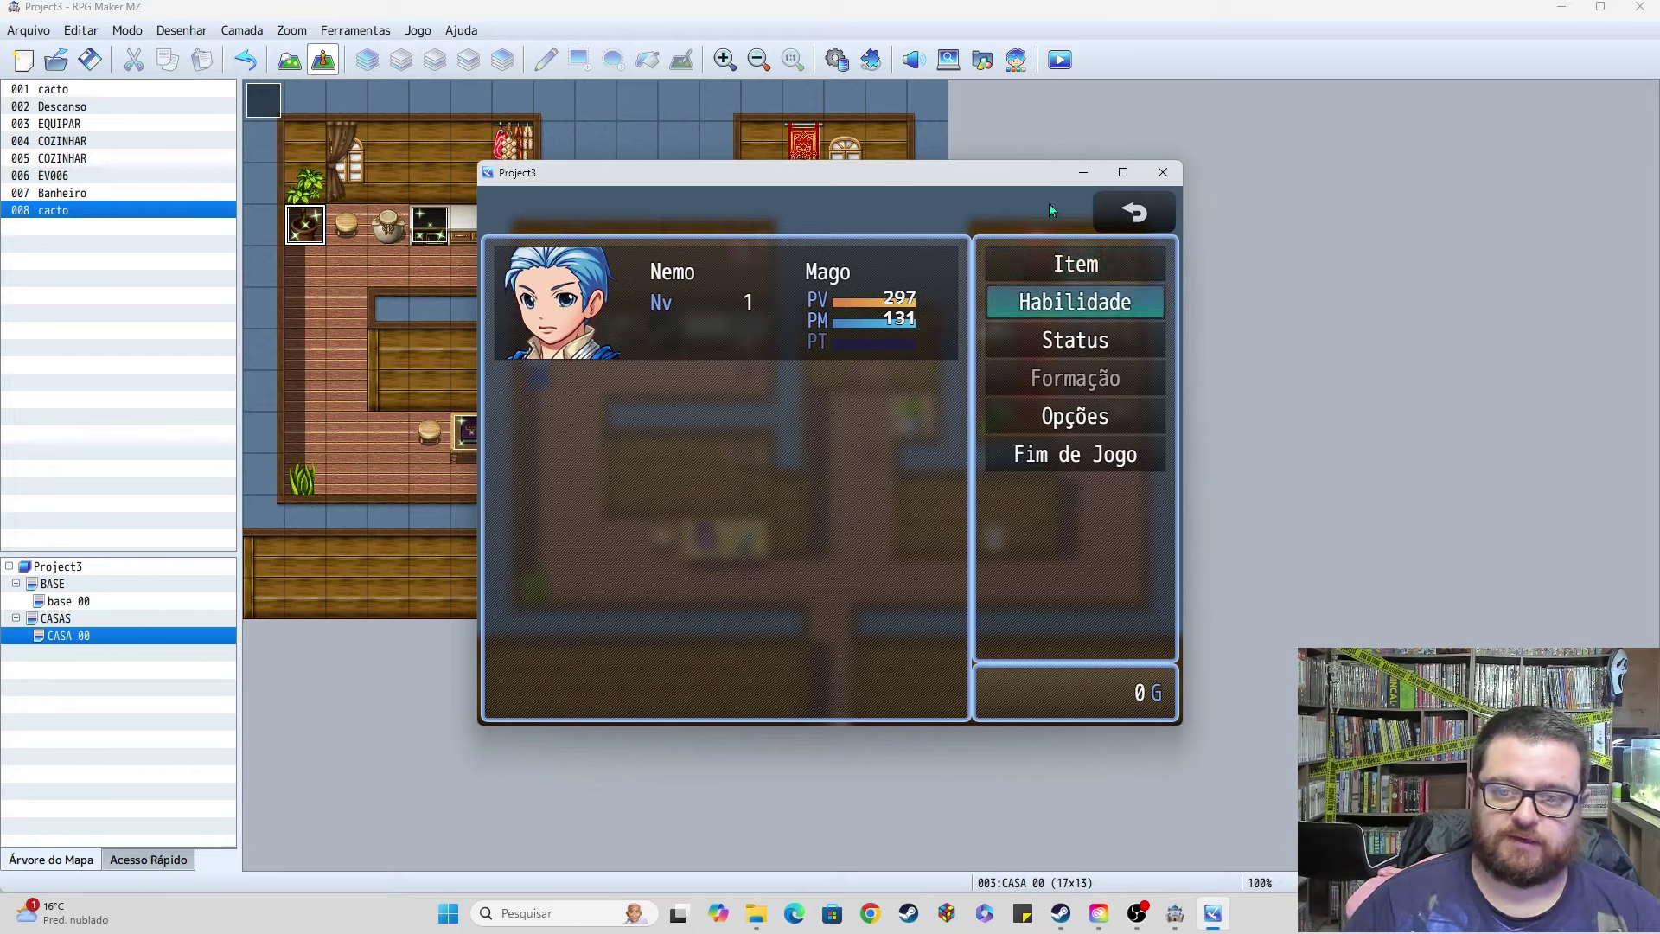
click(1163, 176)
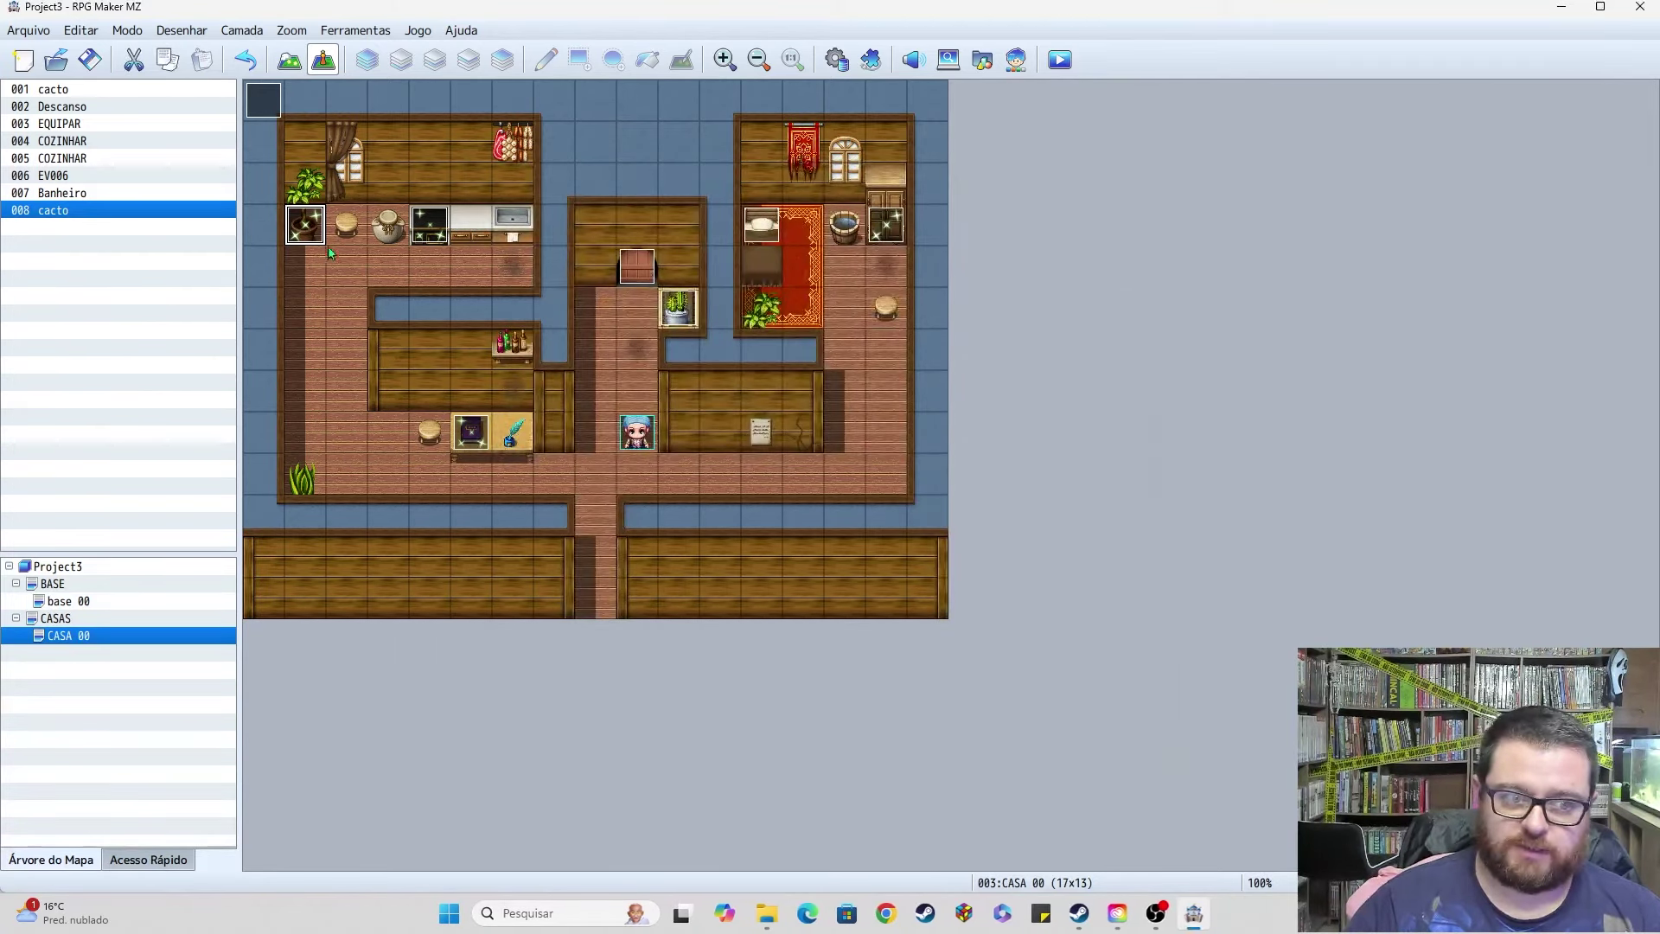
Step: Add a message "Recebeu \v[" after the item change on page 1 of the kitchen plant's event, with background Escurecer and window position Cima
double_click(290, 226)
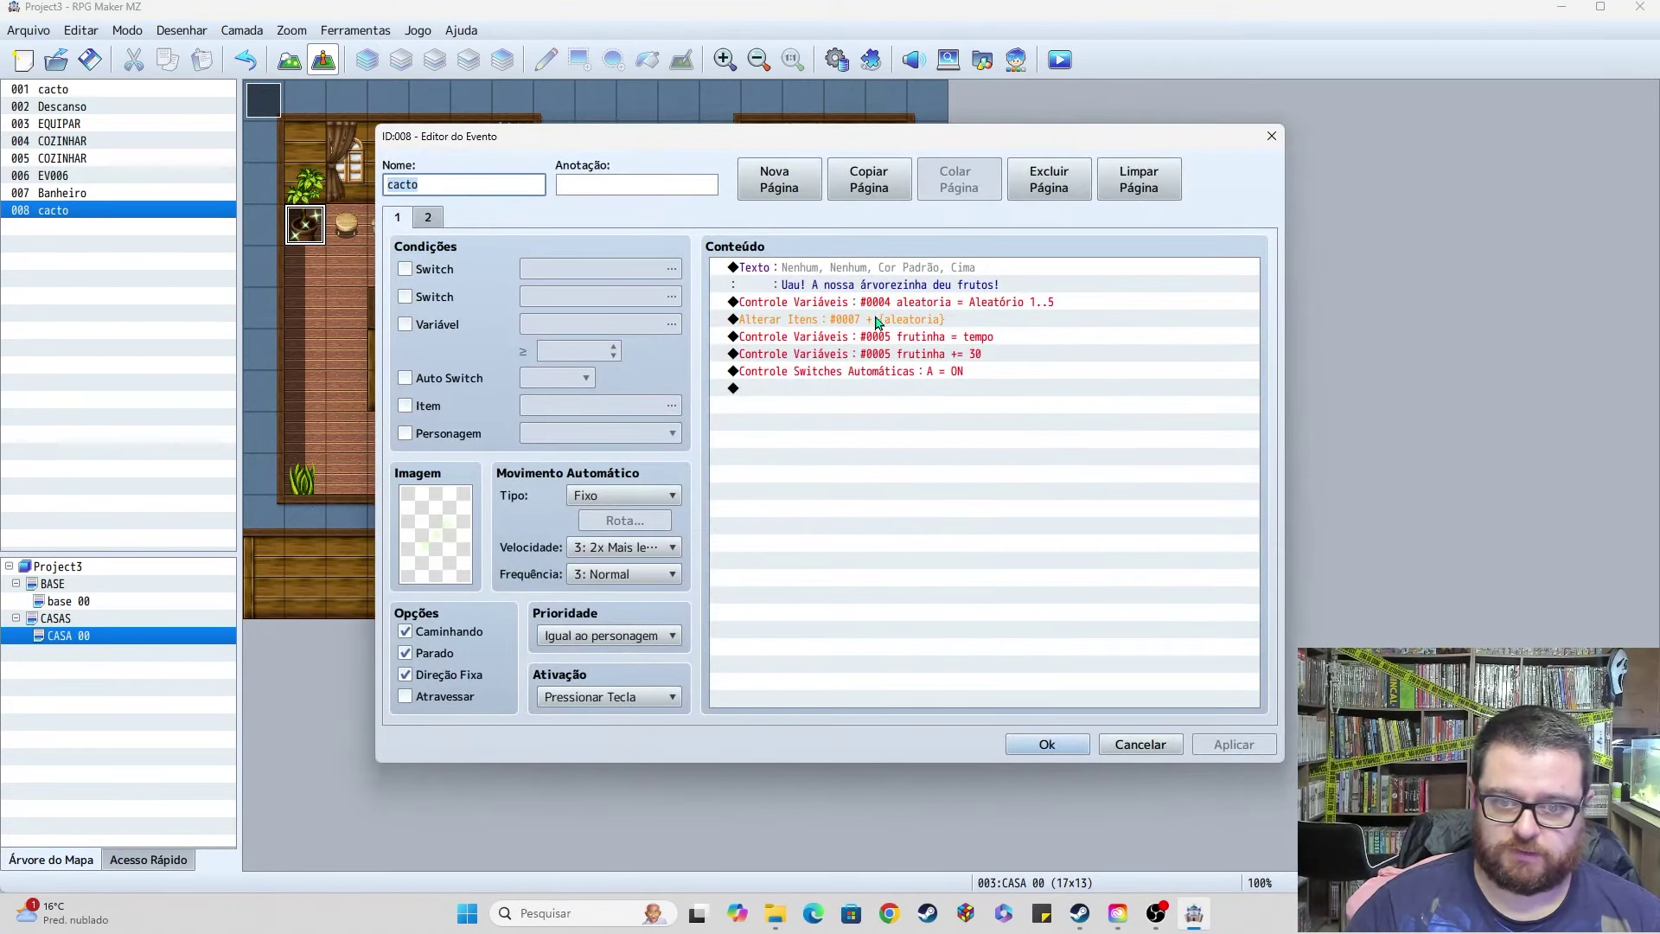
double_click(908, 388)
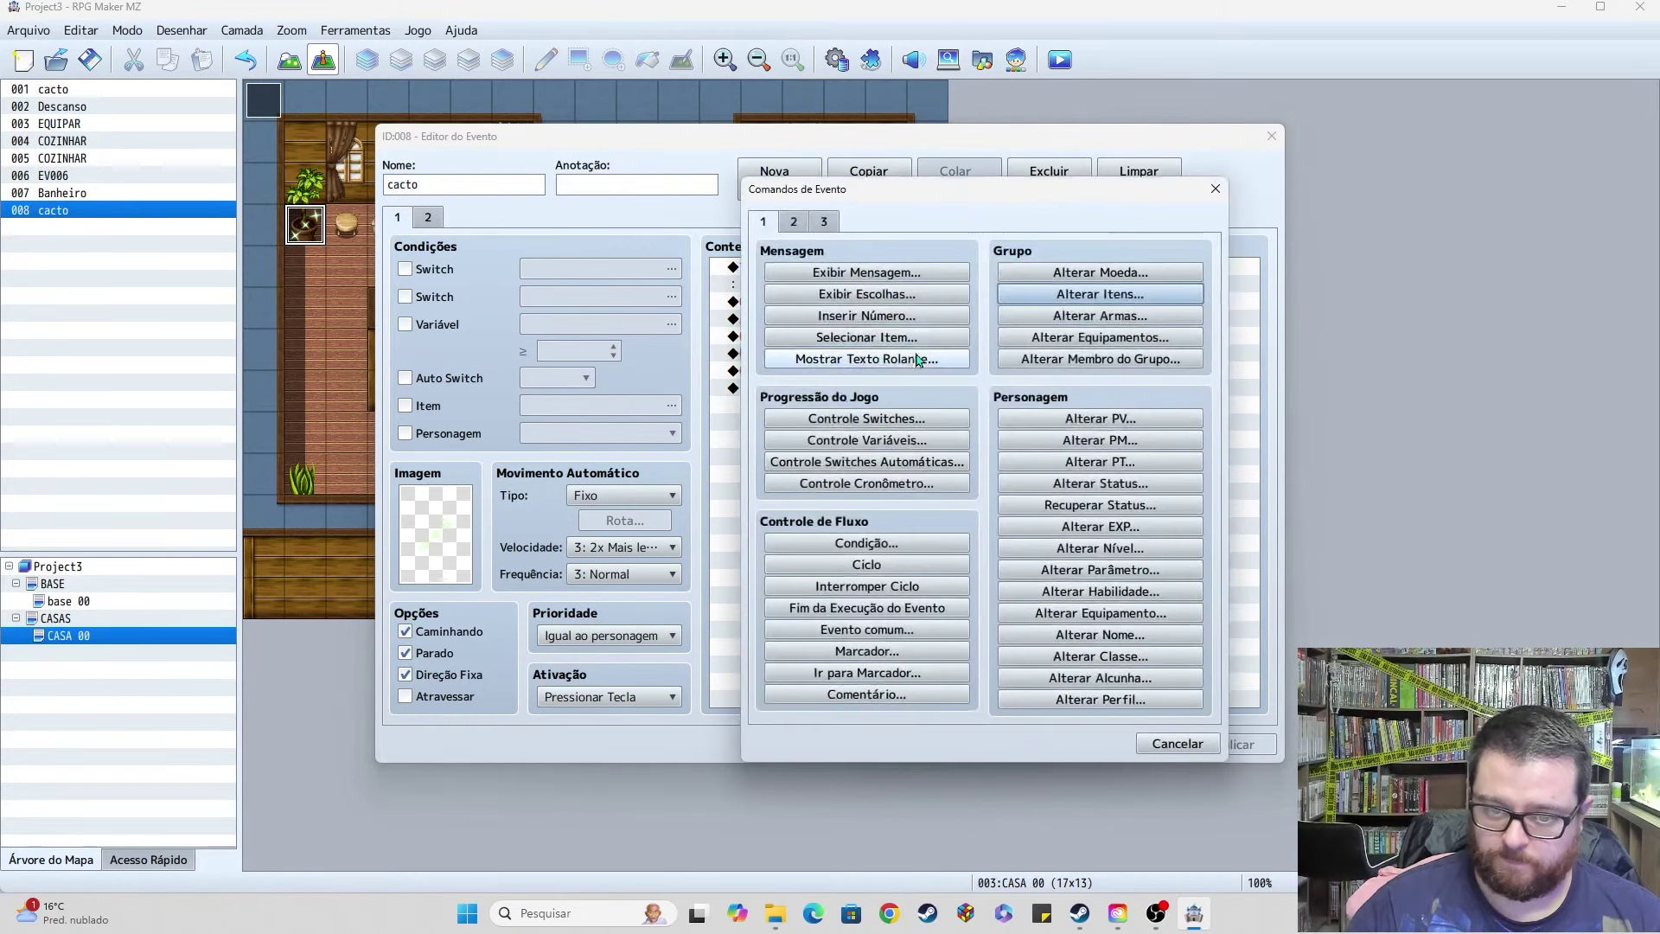
click(867, 272)
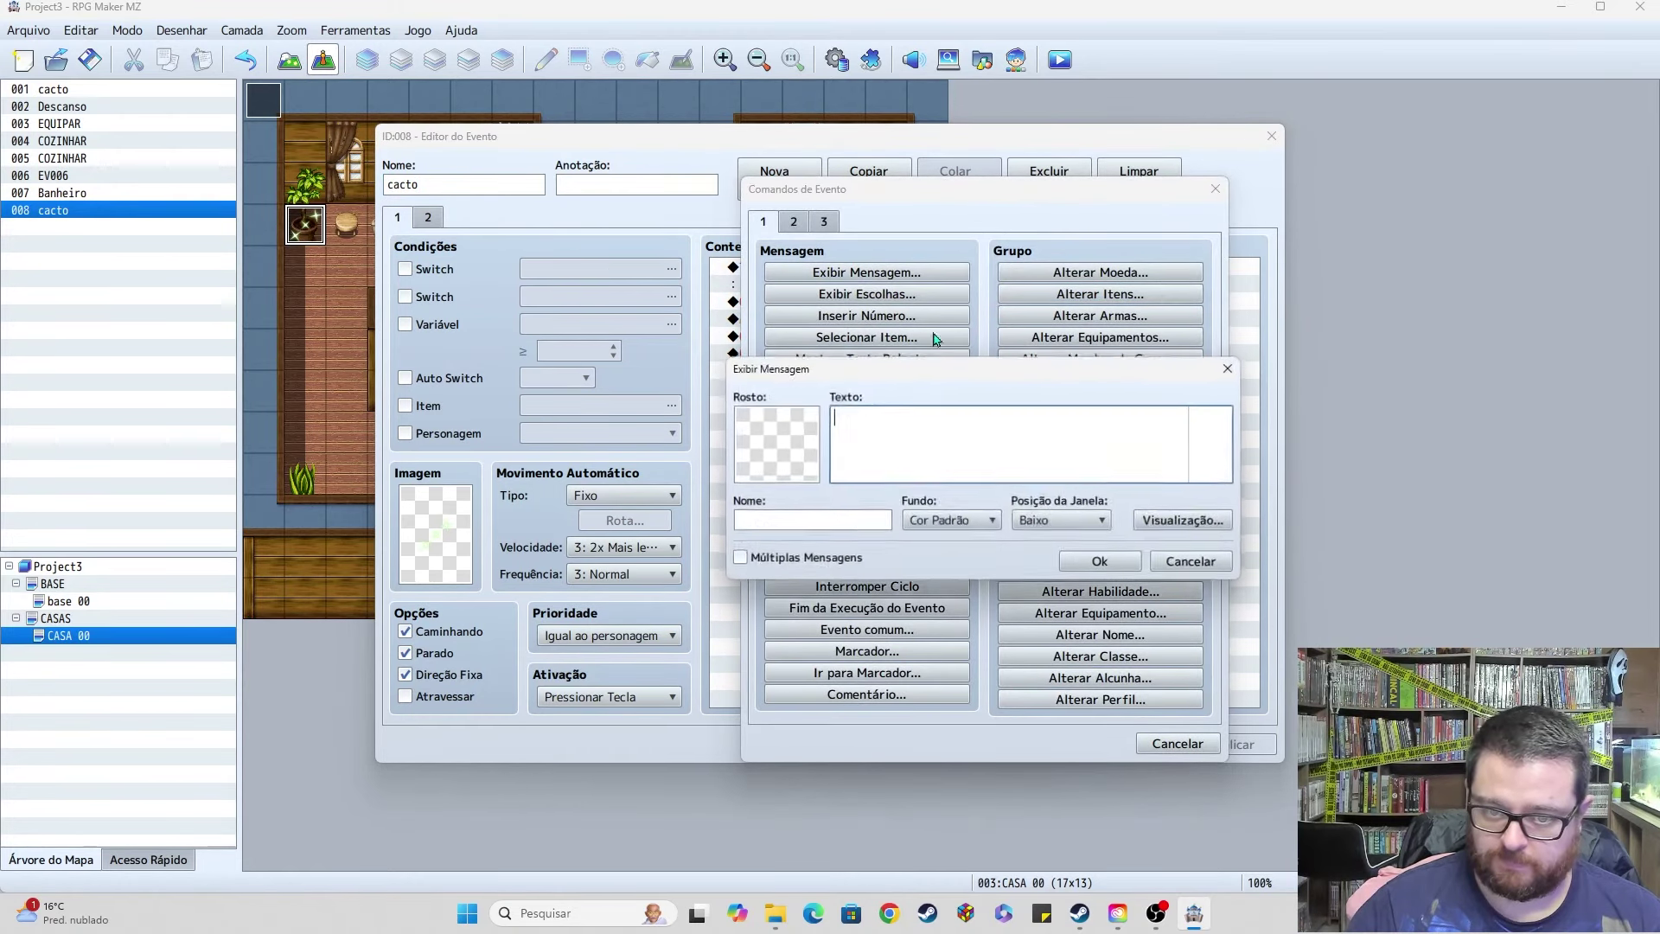
click(1064, 523)
click(1071, 545)
click(987, 527)
click(934, 564)
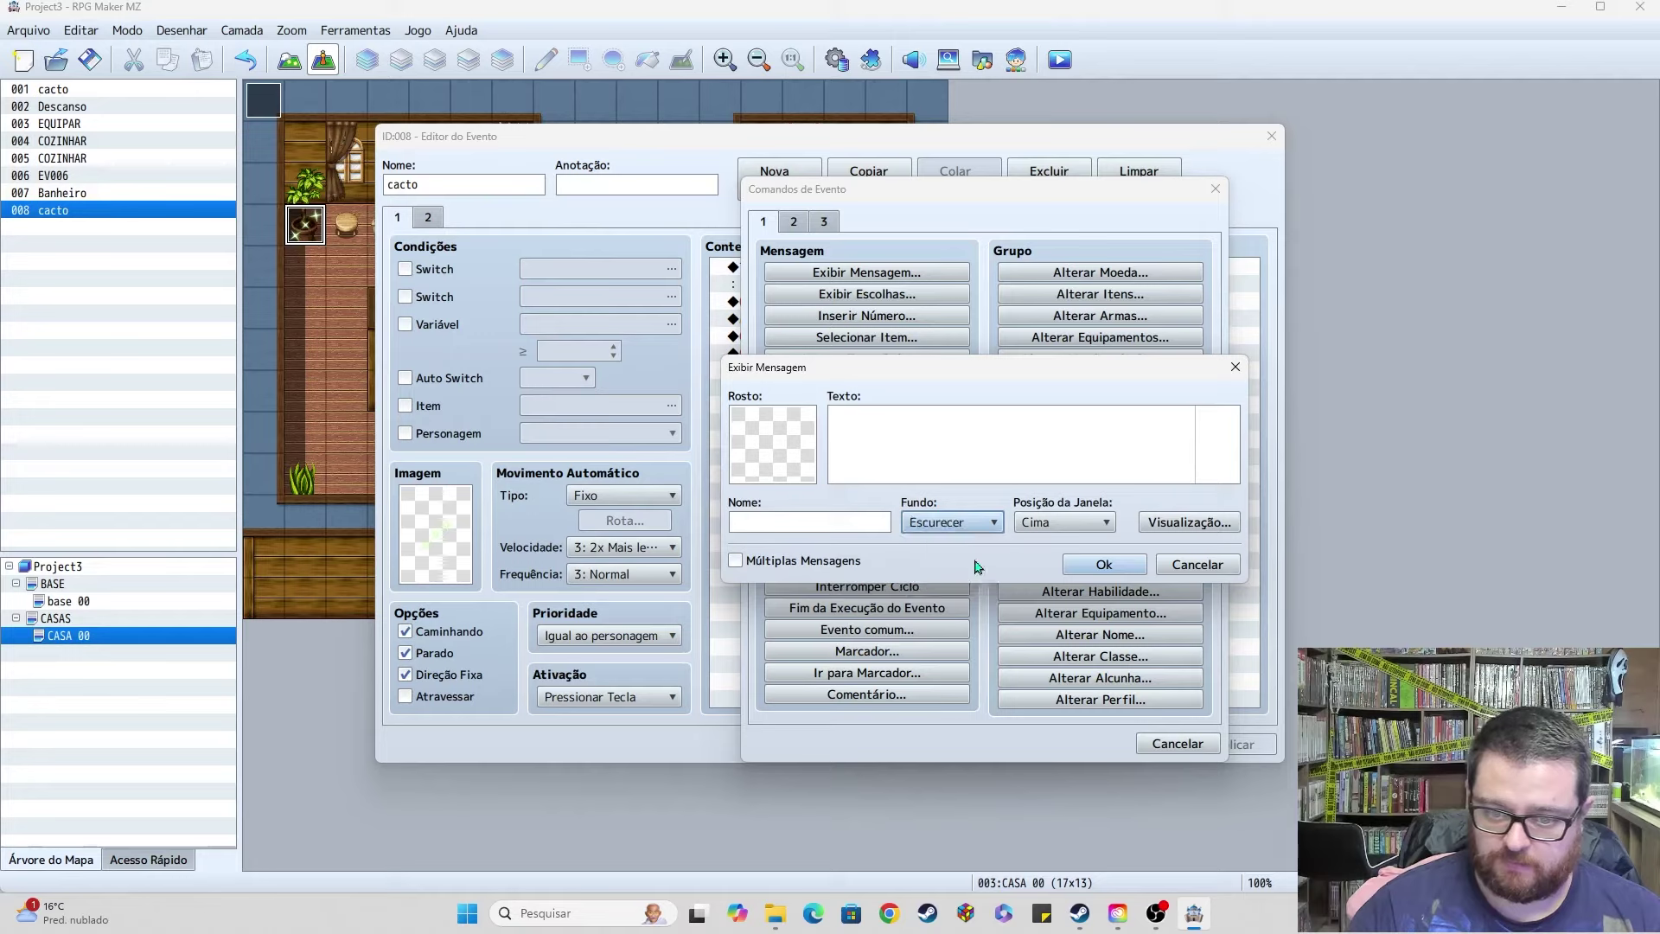
click(897, 420)
text(Recebeu \v[)
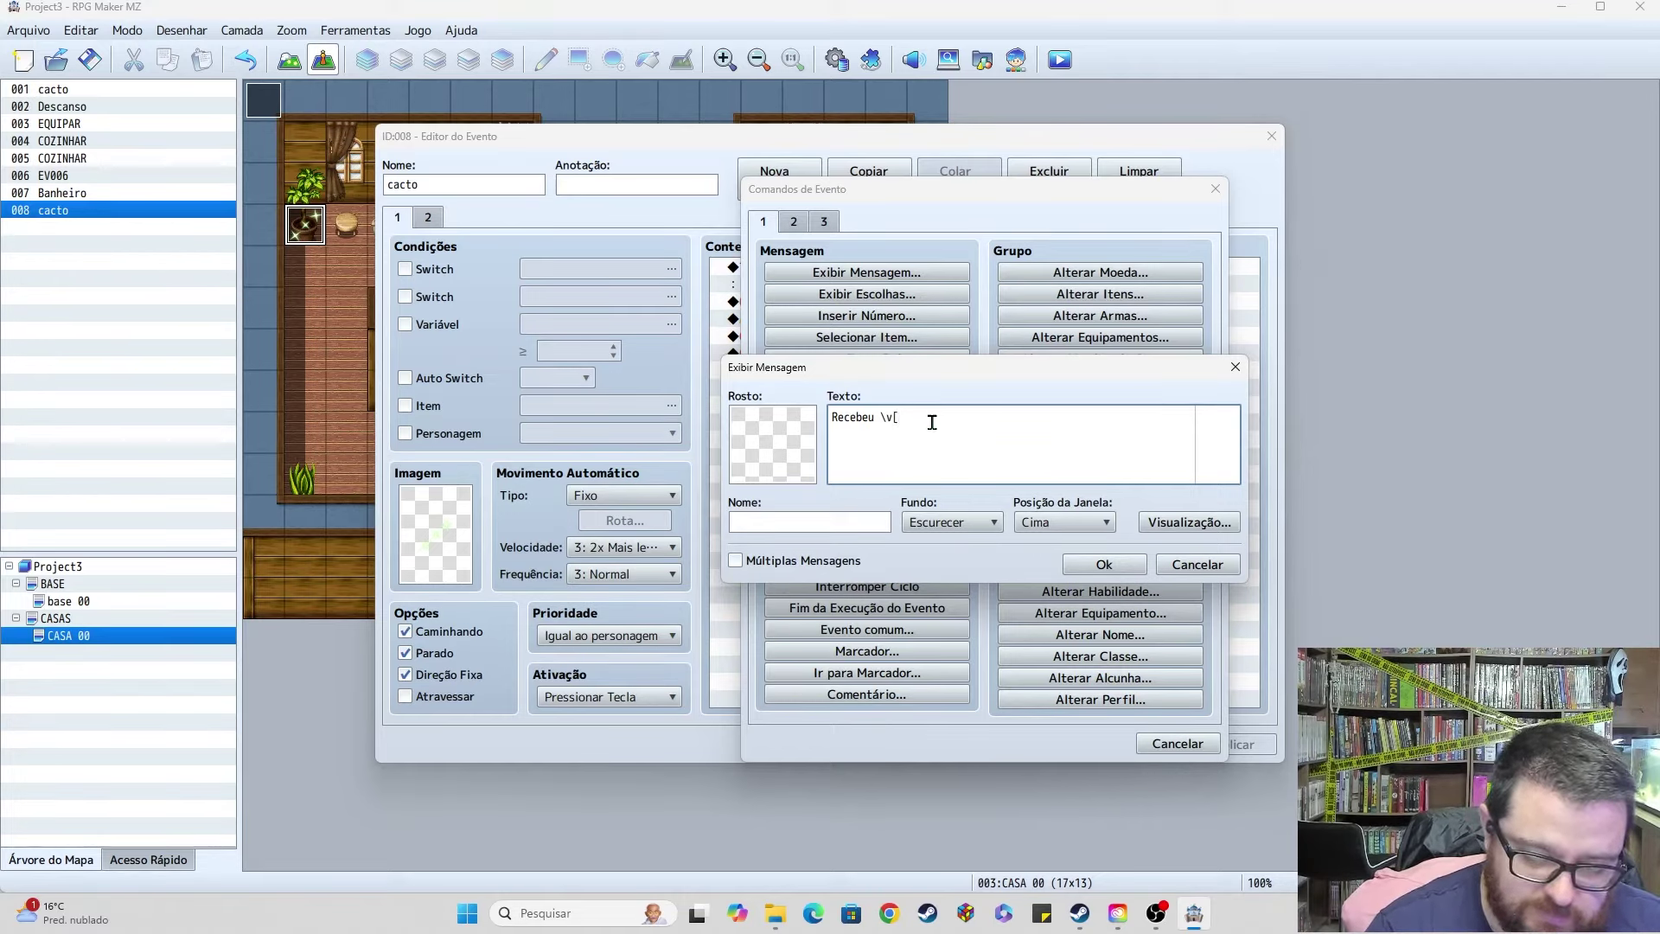
click(1104, 564)
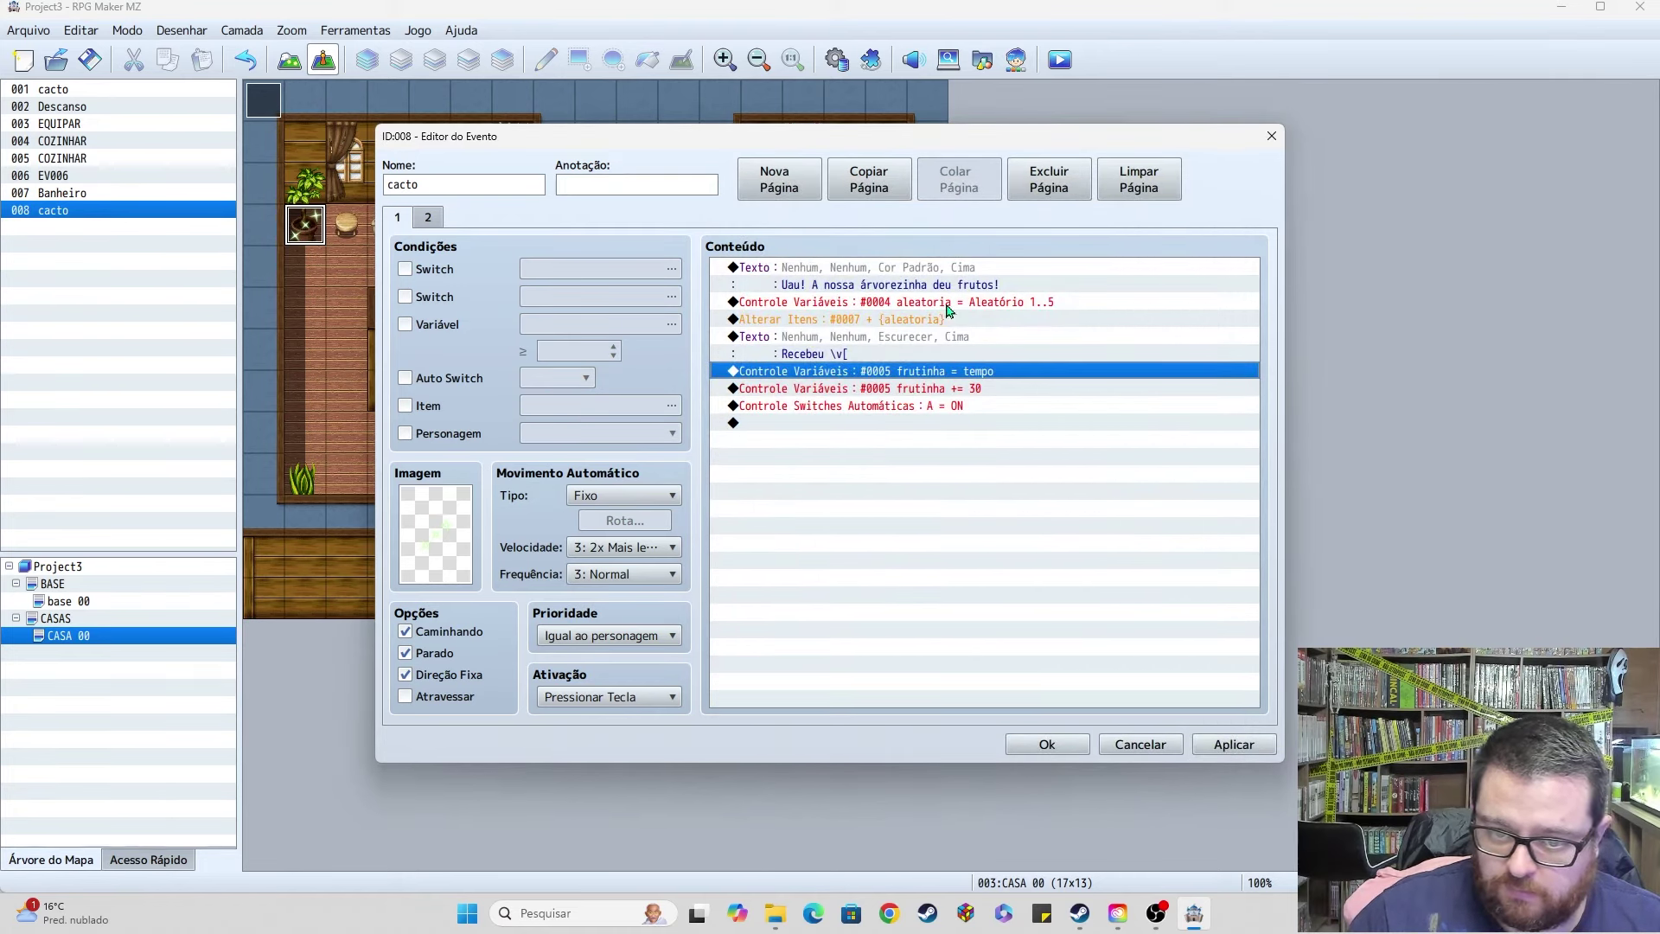
Step: Complete the new message as "Recebeu \v[4]Frutinhas" and save the plant event
double_click(827, 357)
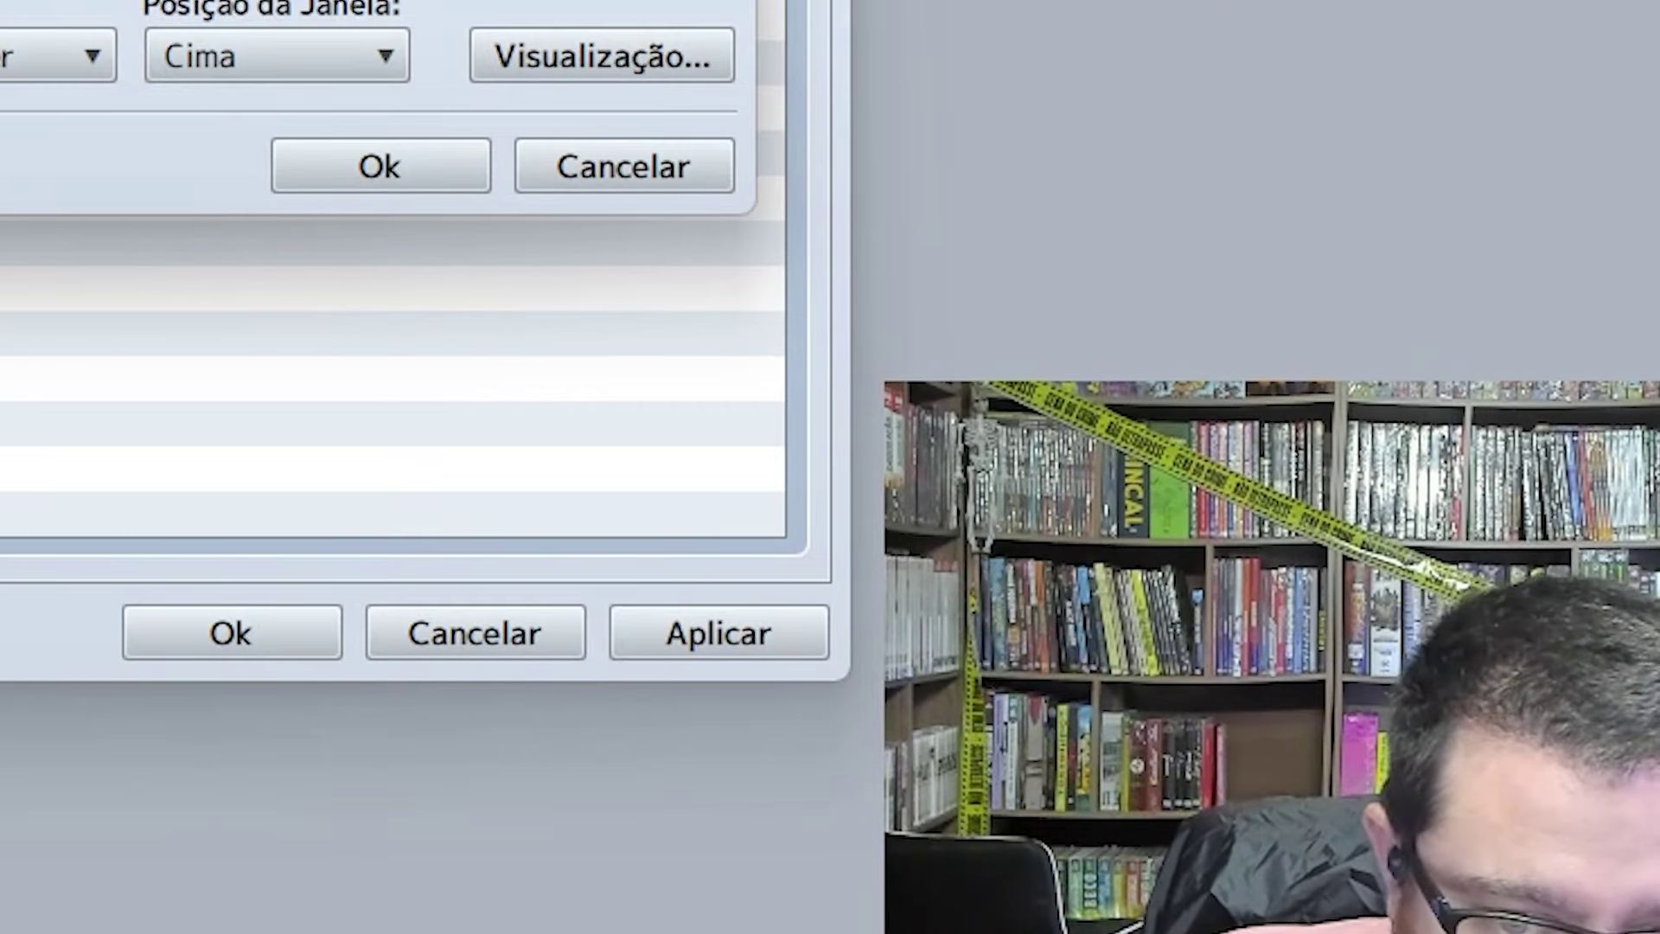
text(4]Frutinhas)
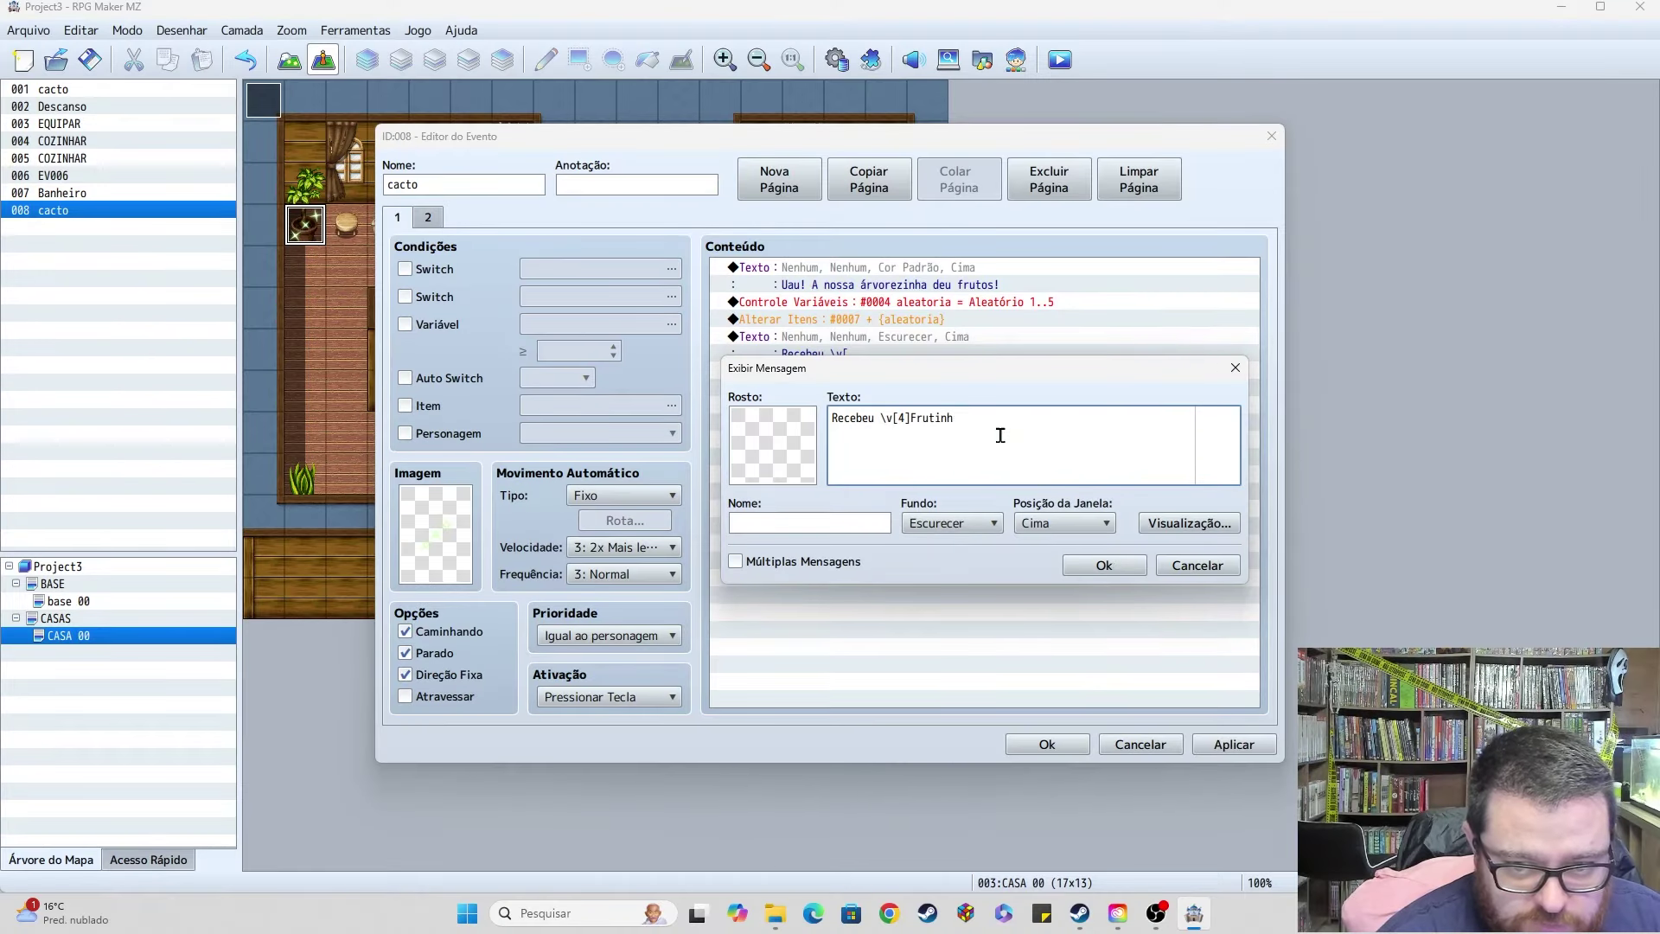
click(1104, 565)
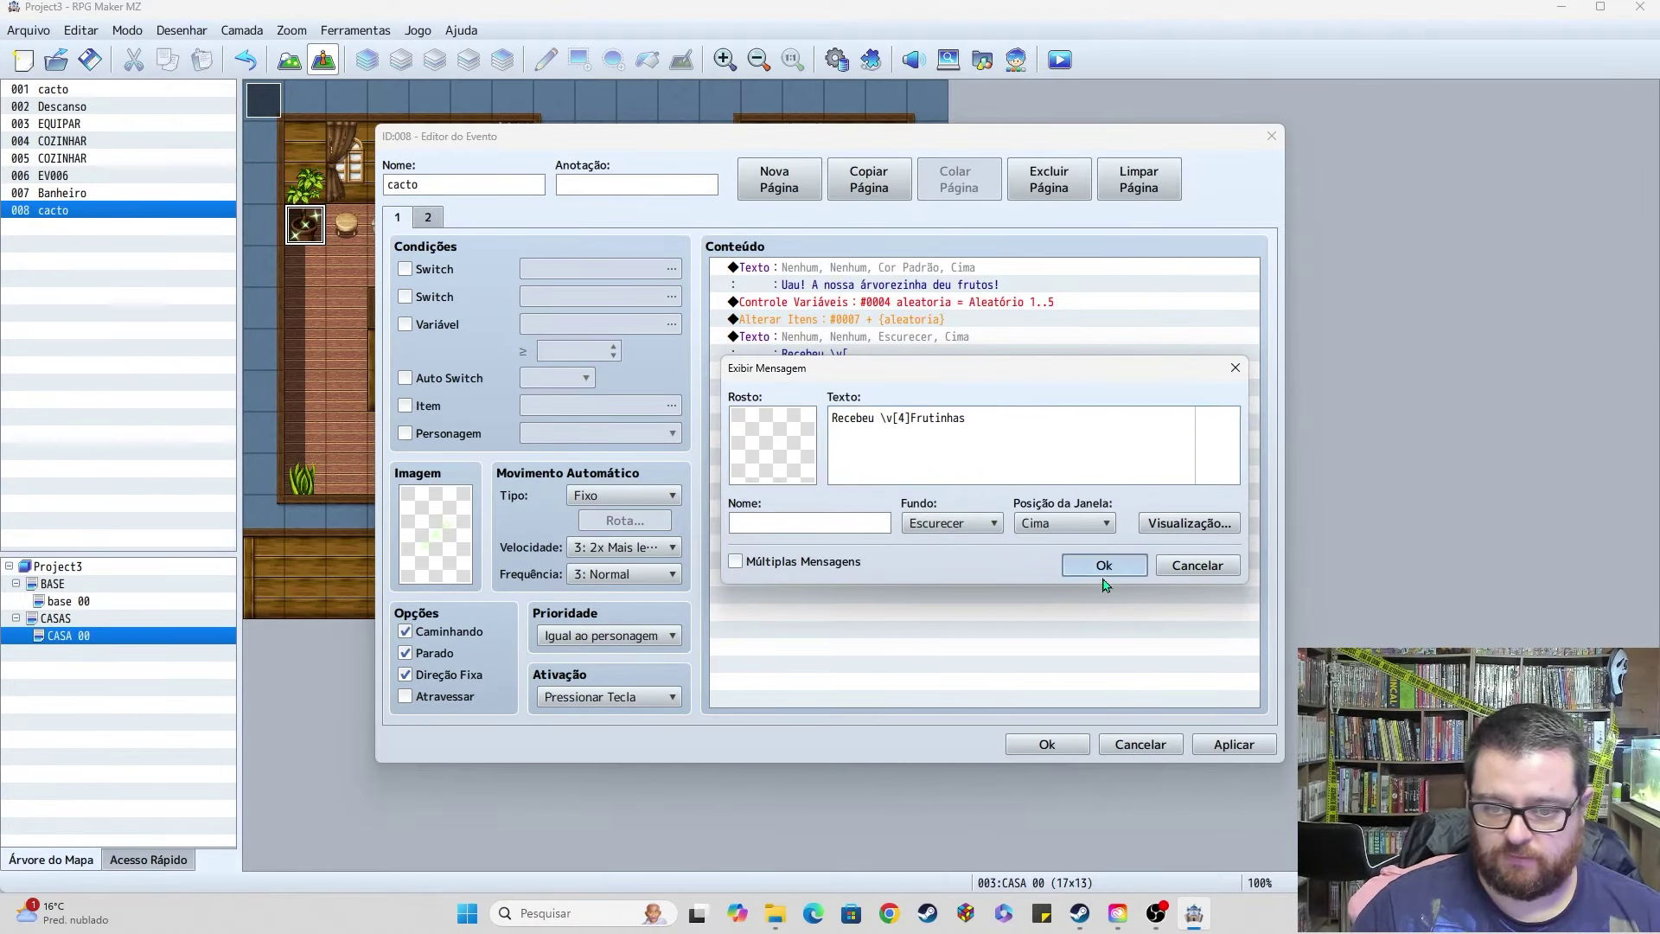
click(1042, 744)
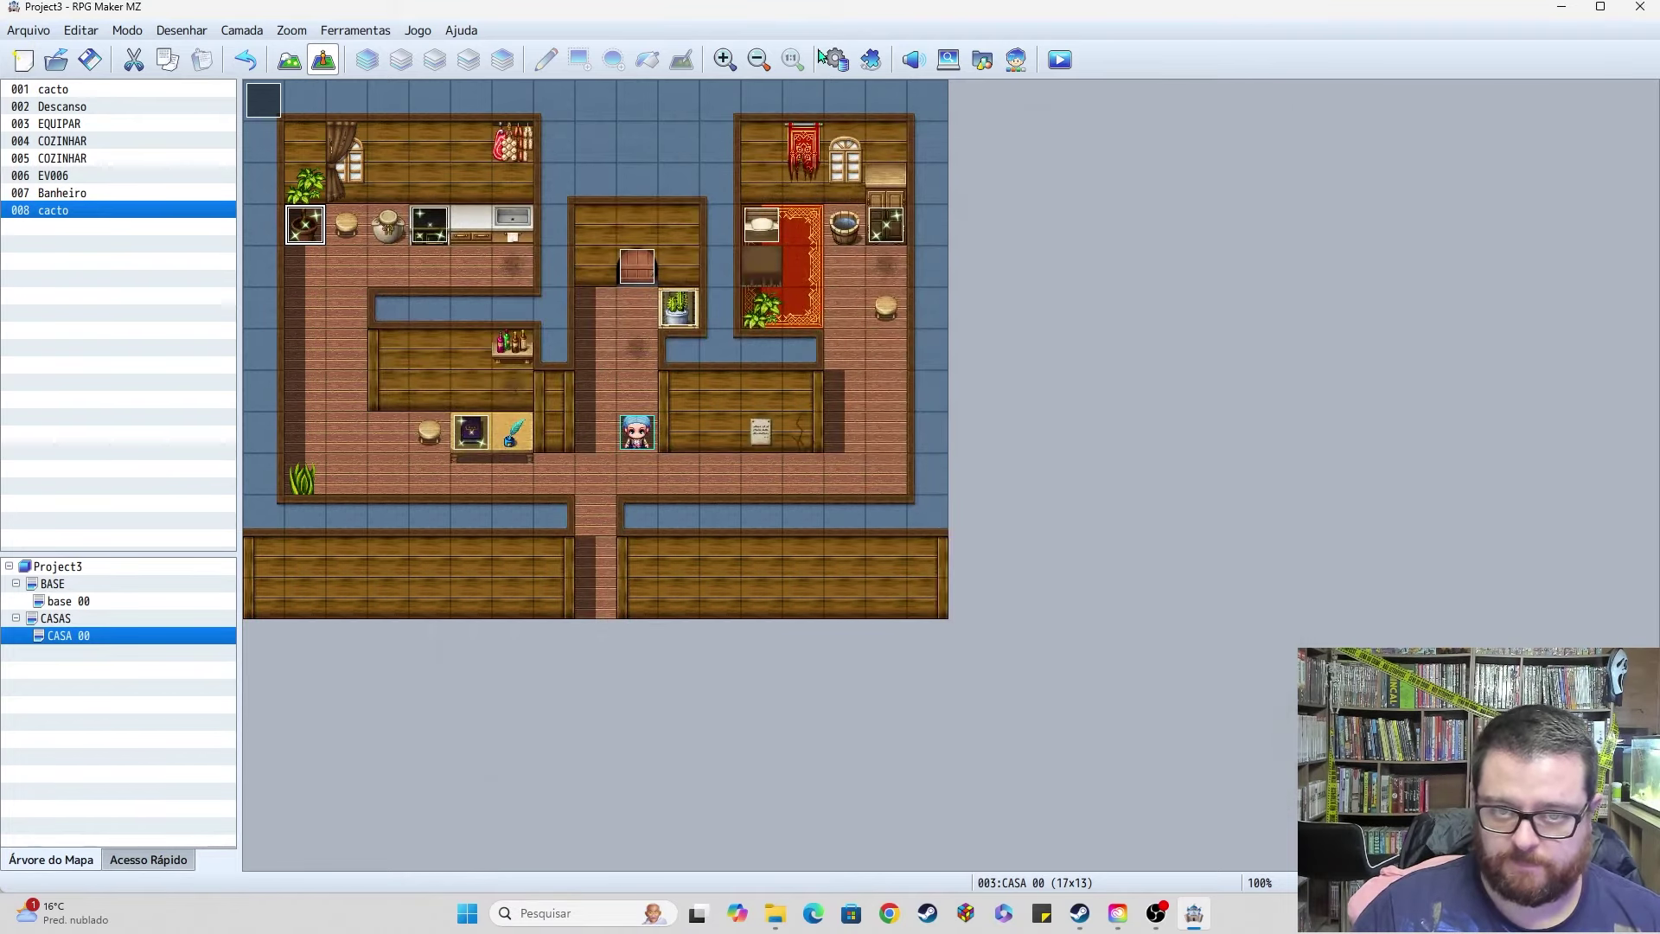
Step: Name item 0007 in the database "Frutinha"
click(845, 68)
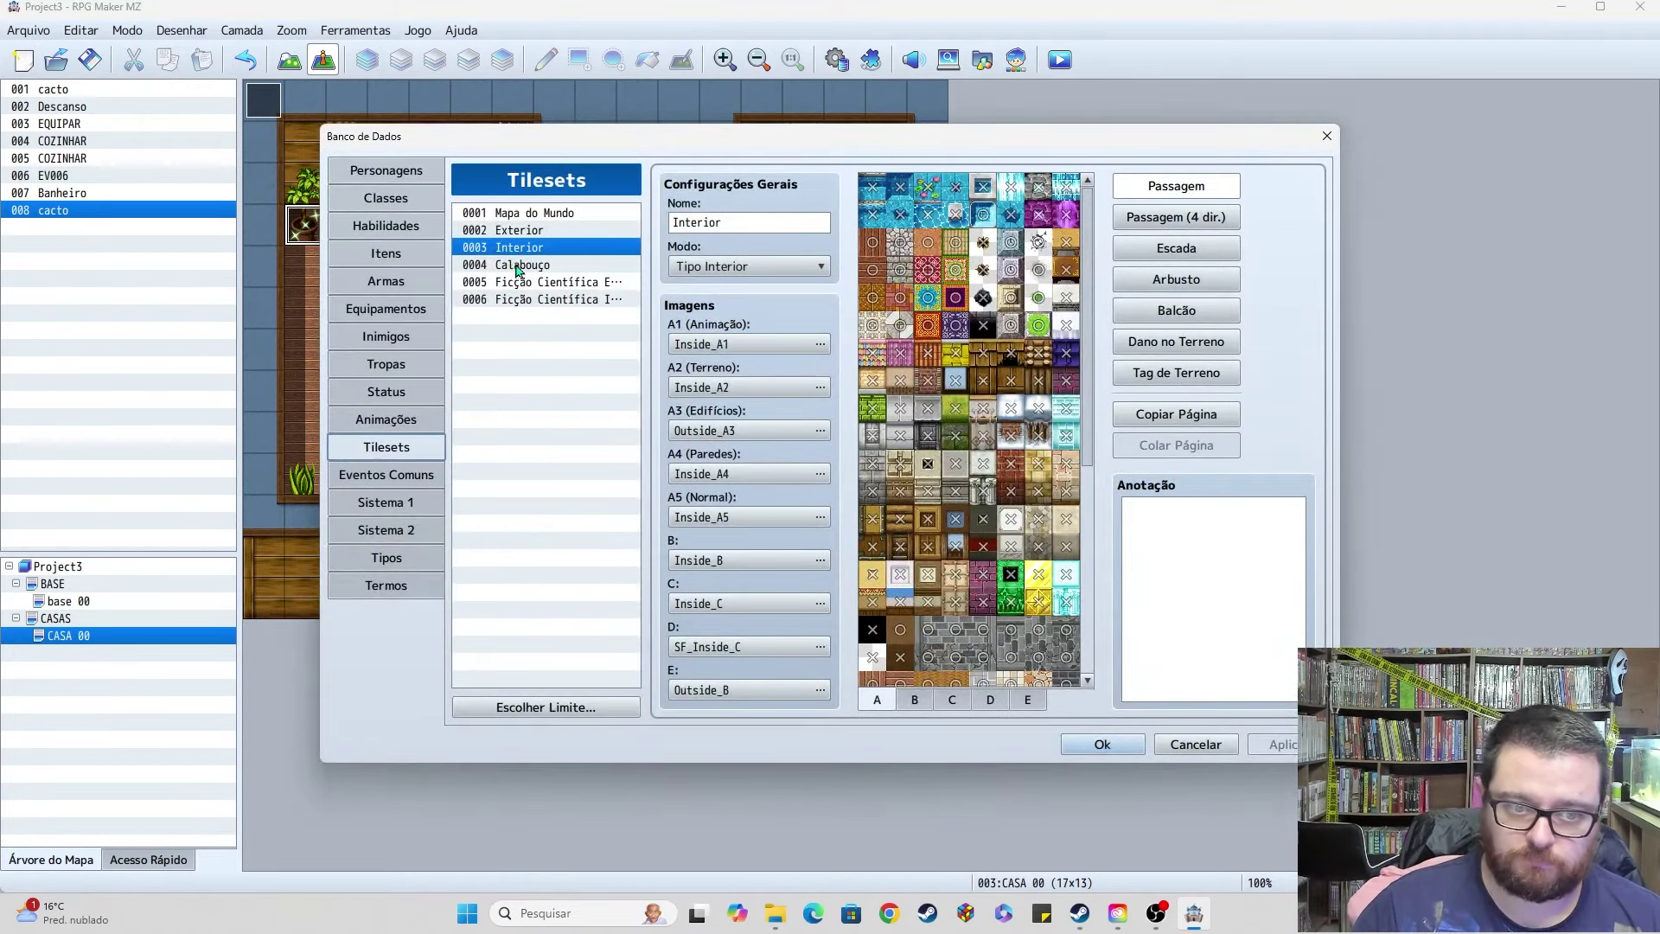
click(399, 177)
click(387, 254)
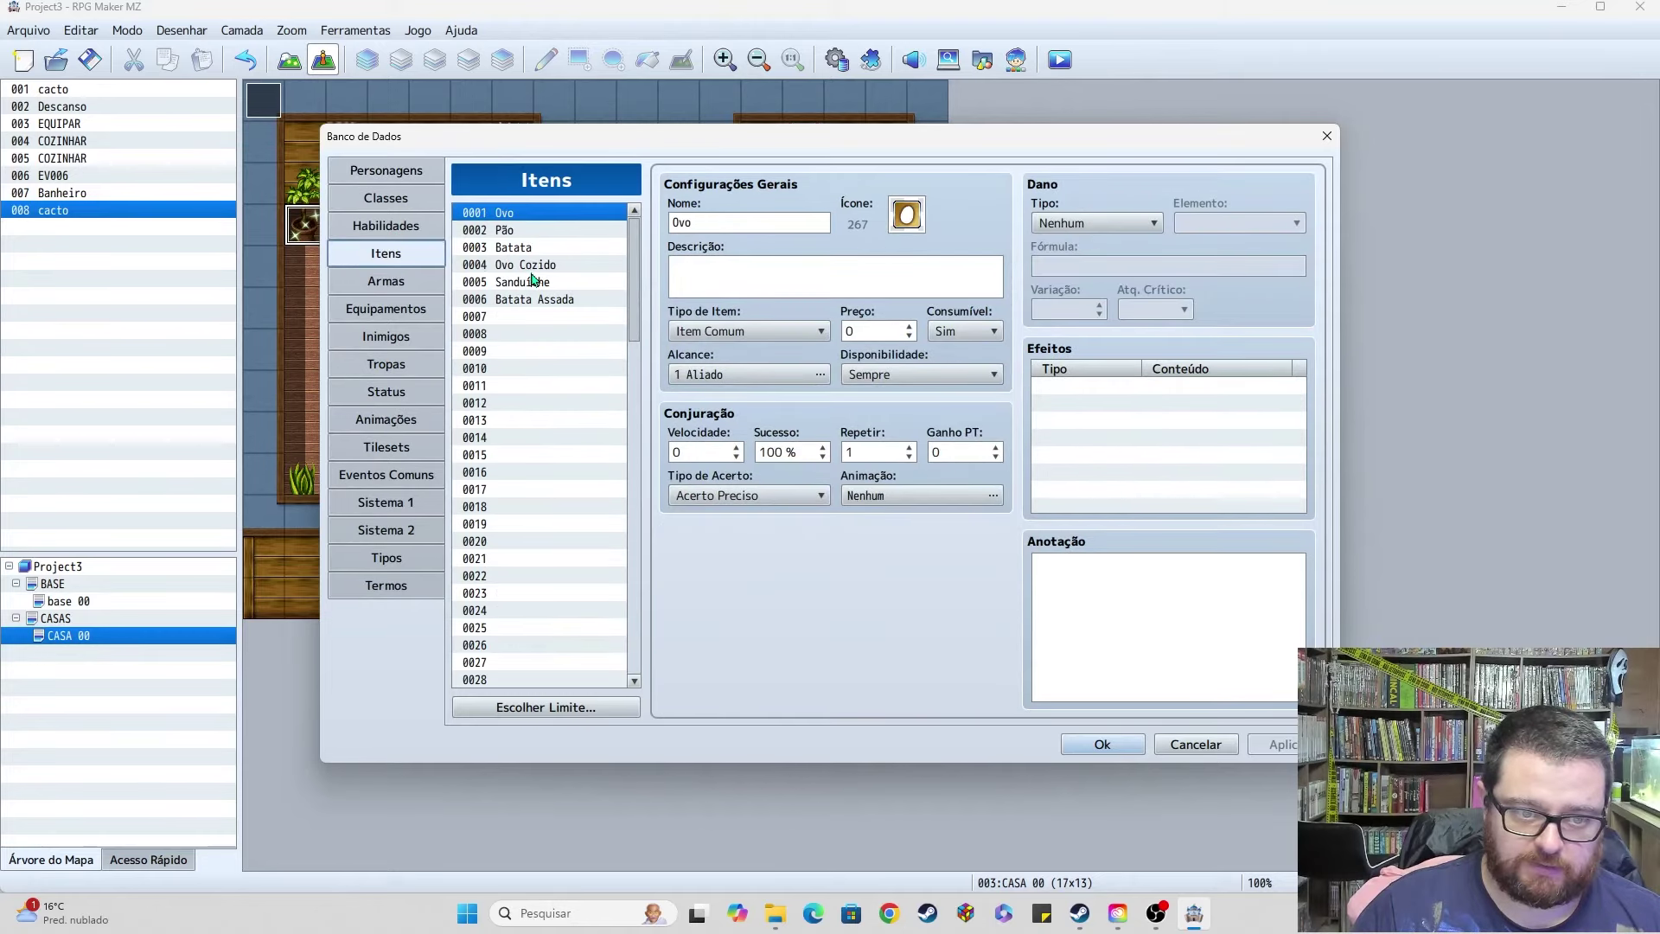
click(535, 316)
click(741, 222)
text(Frutinha)
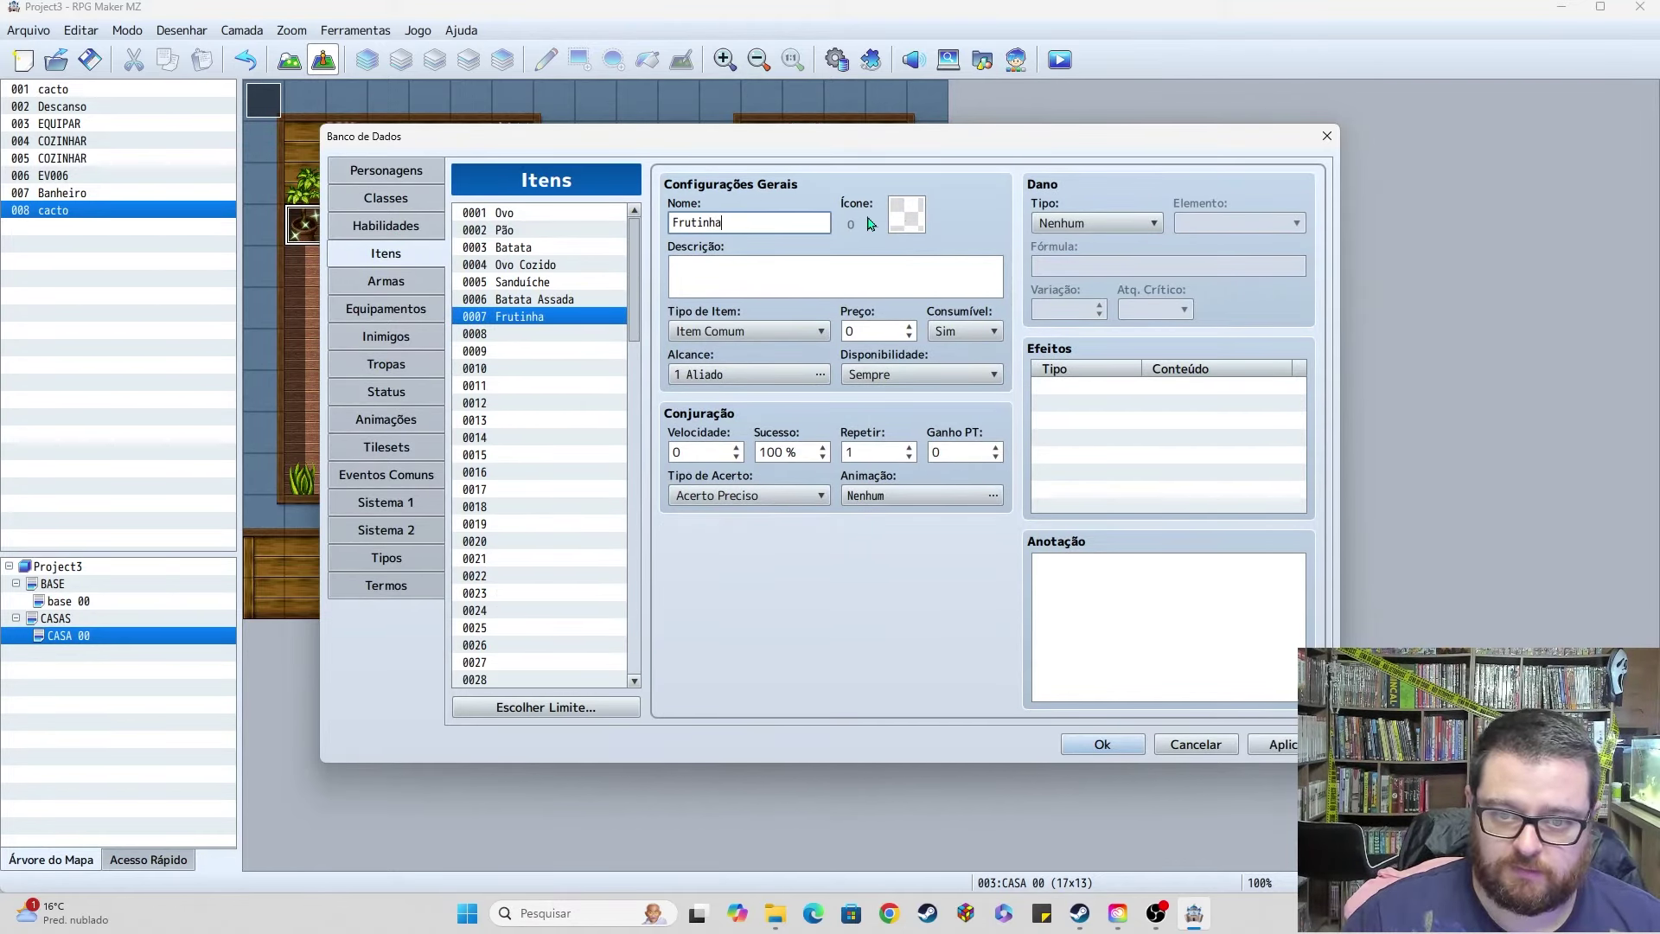
Step: Assign the cherries icon 271 to the Frutinha item and save the database changes
double_click(907, 219)
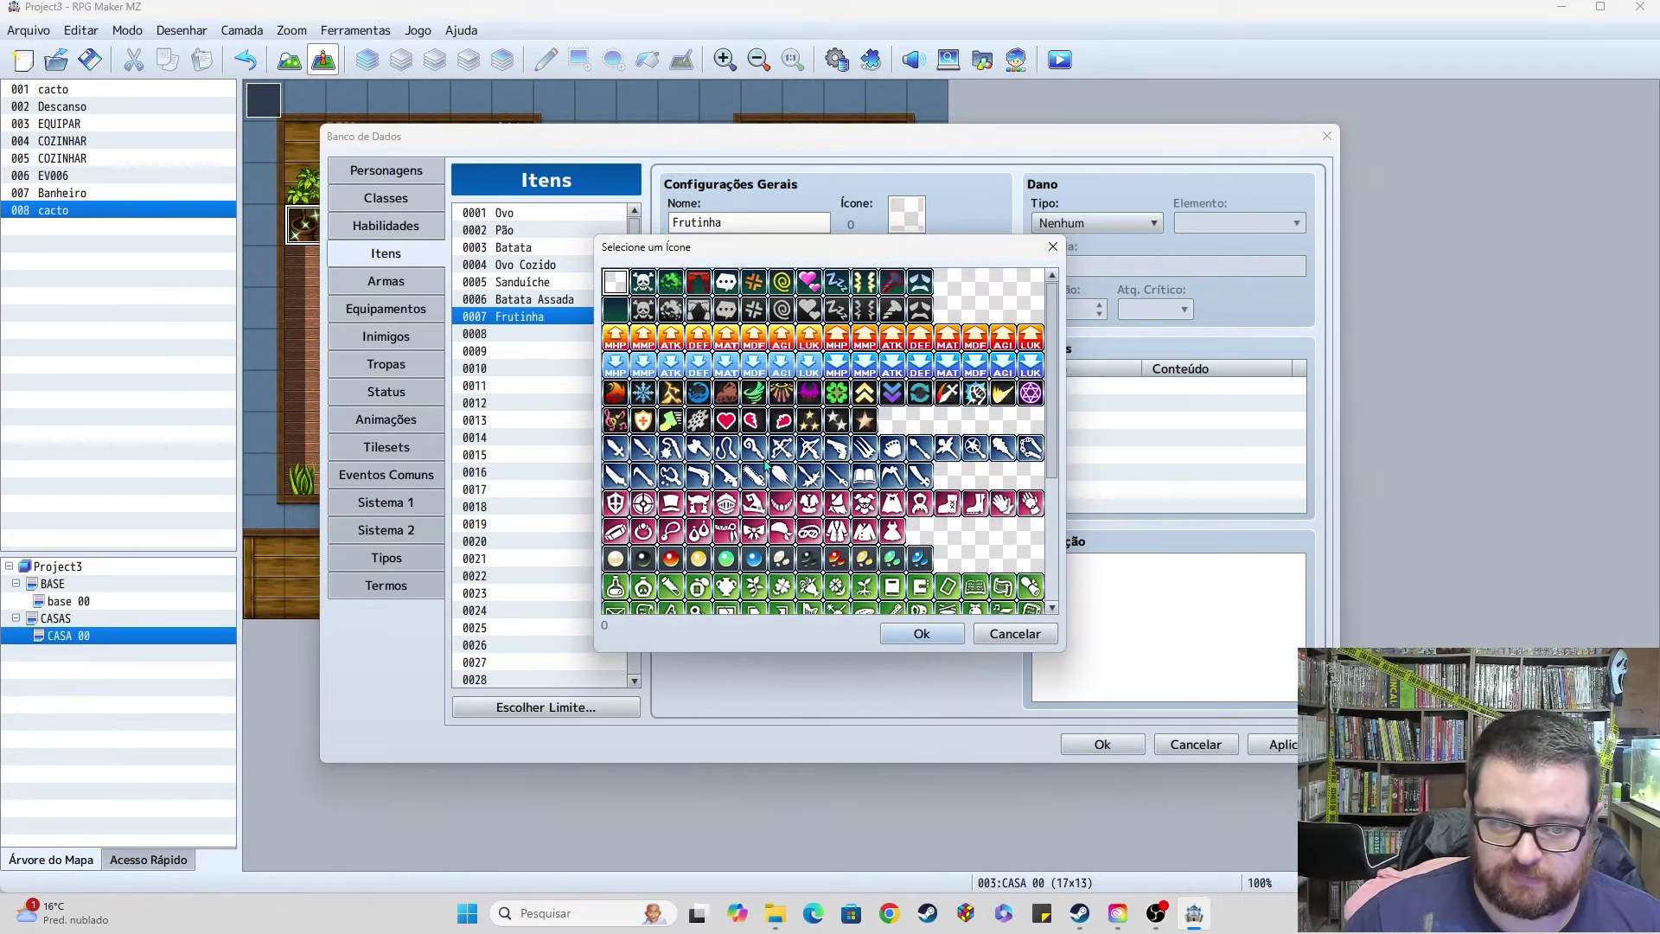
scroll(766, 466, down, 4)
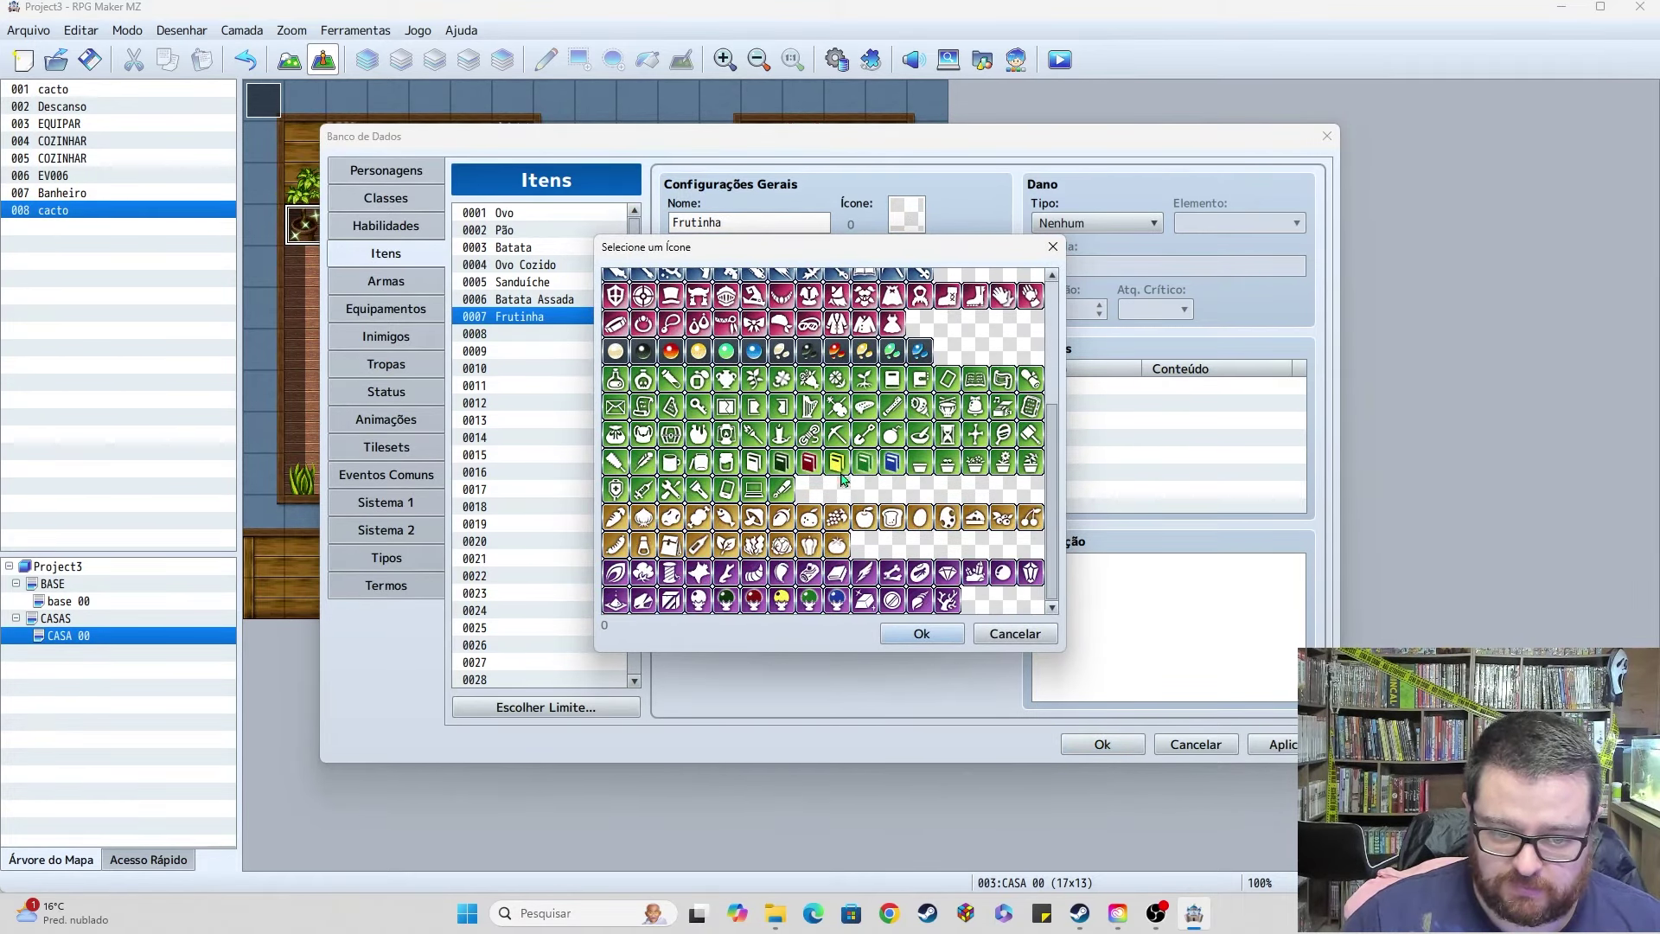
double_click(1032, 517)
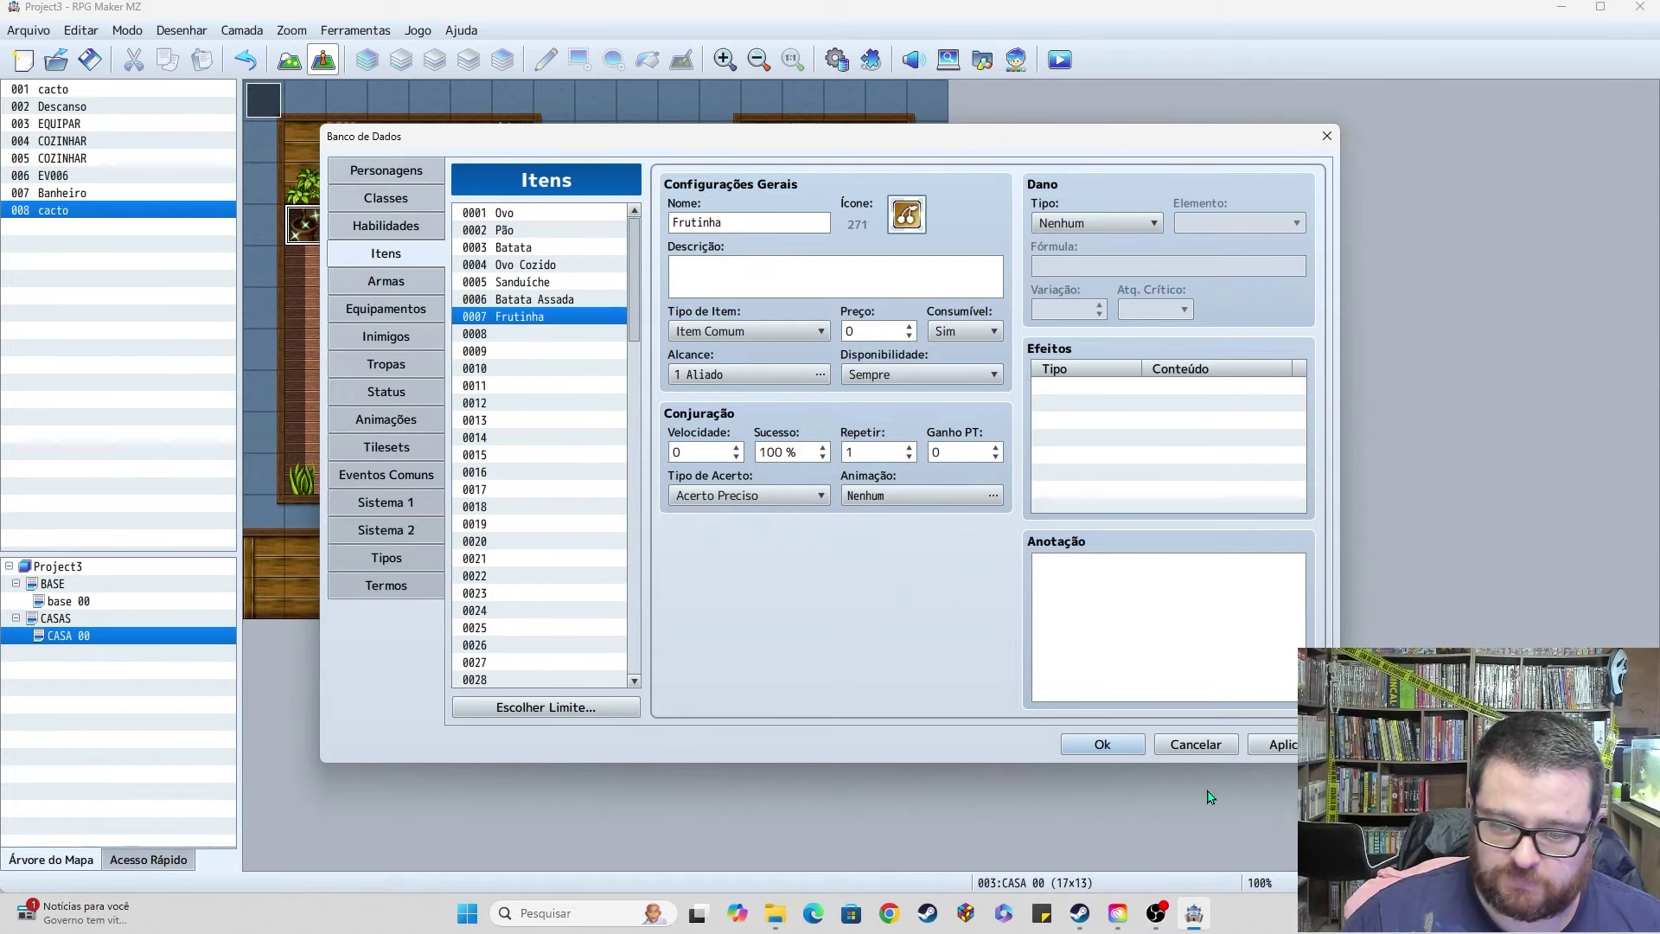
click(1103, 744)
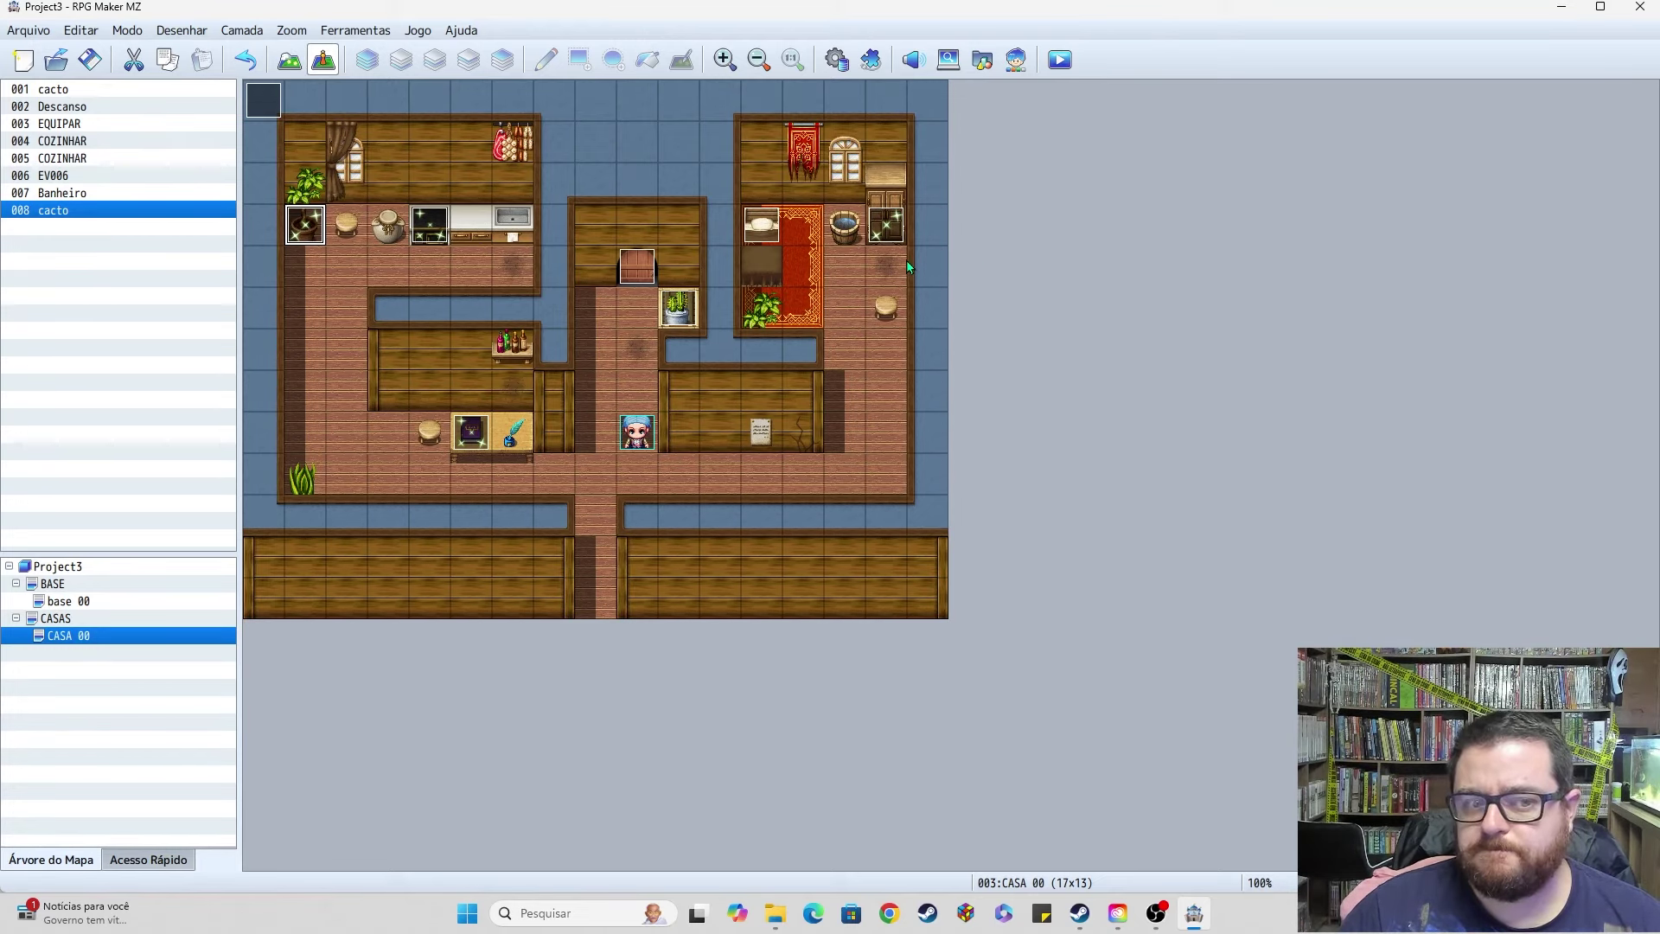
Step: Display the E tiles of the Interior tileset in the database
click(837, 60)
click(386, 475)
click(387, 447)
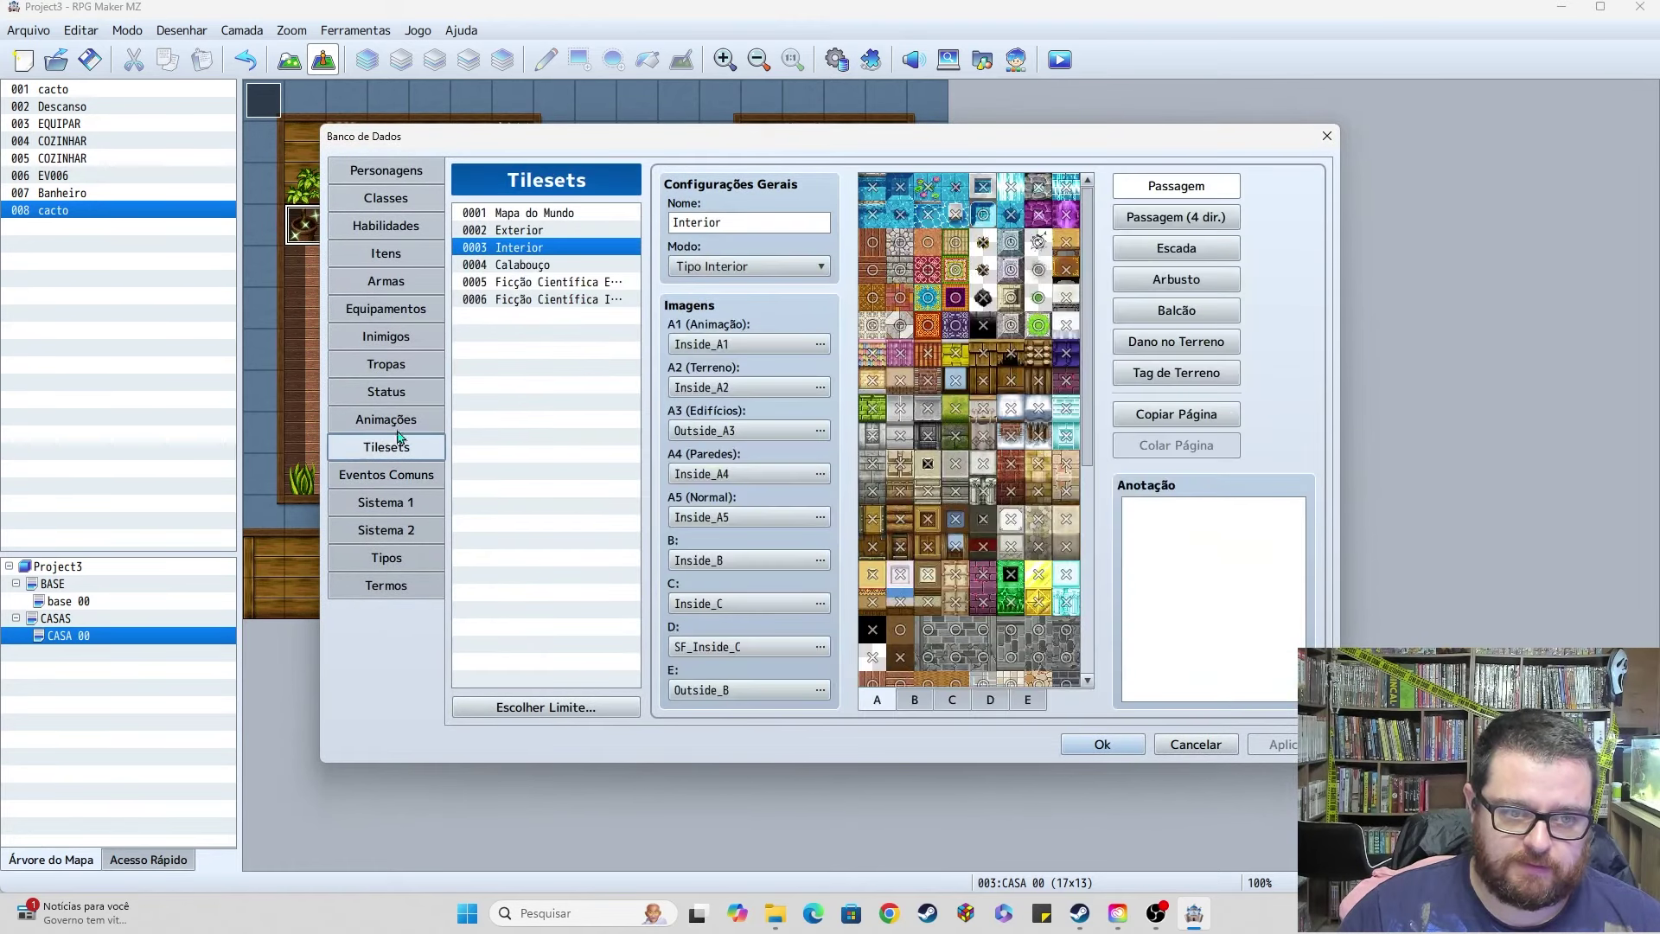
click(1023, 703)
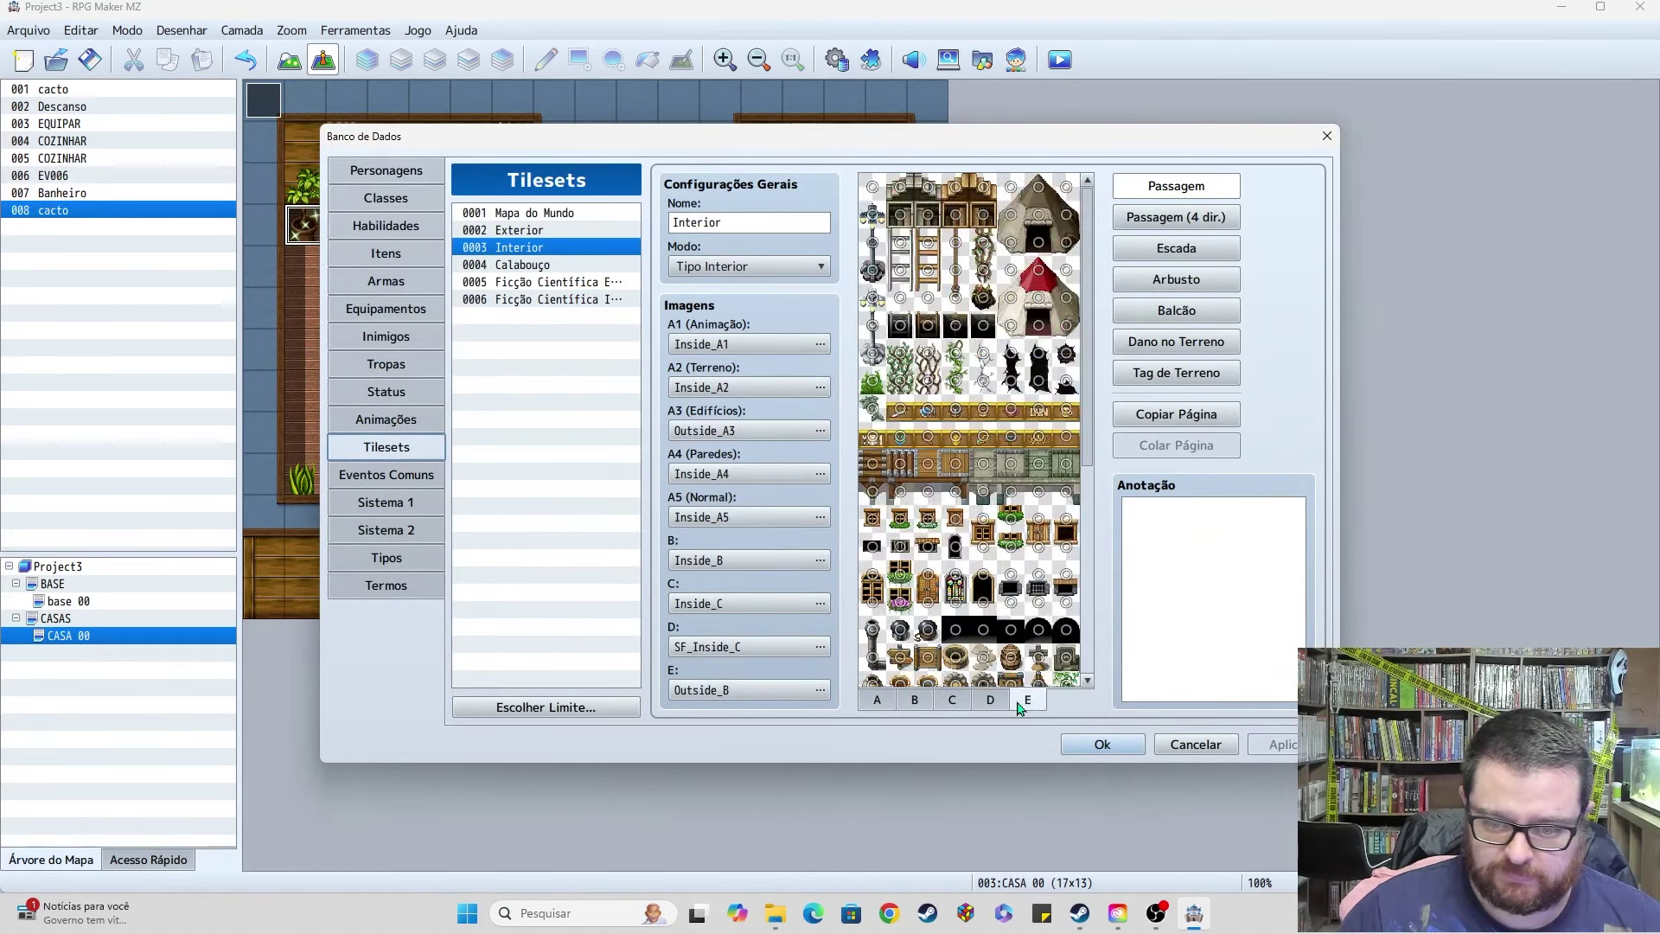